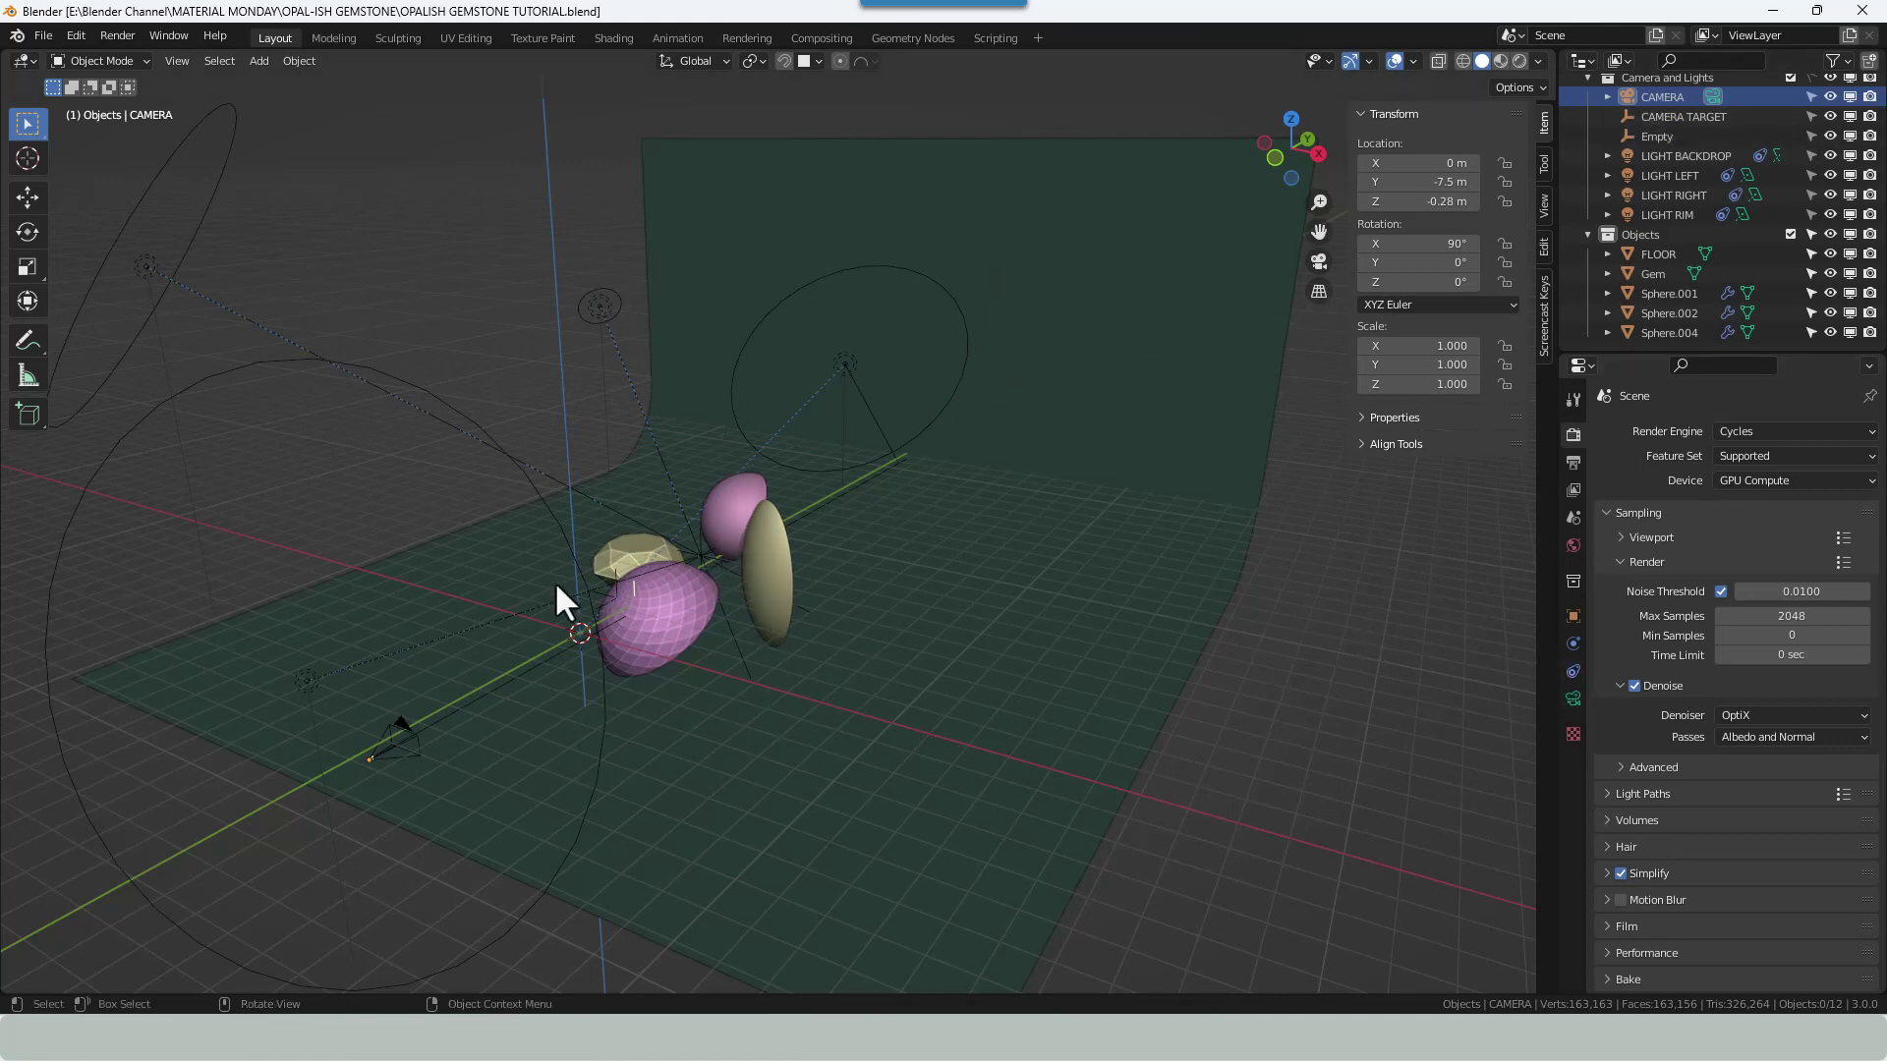
View the gem and spheres through the scene camera, then switch to the Shading workspace.
{"action": "left_click", "coordinate": [1318, 263]}
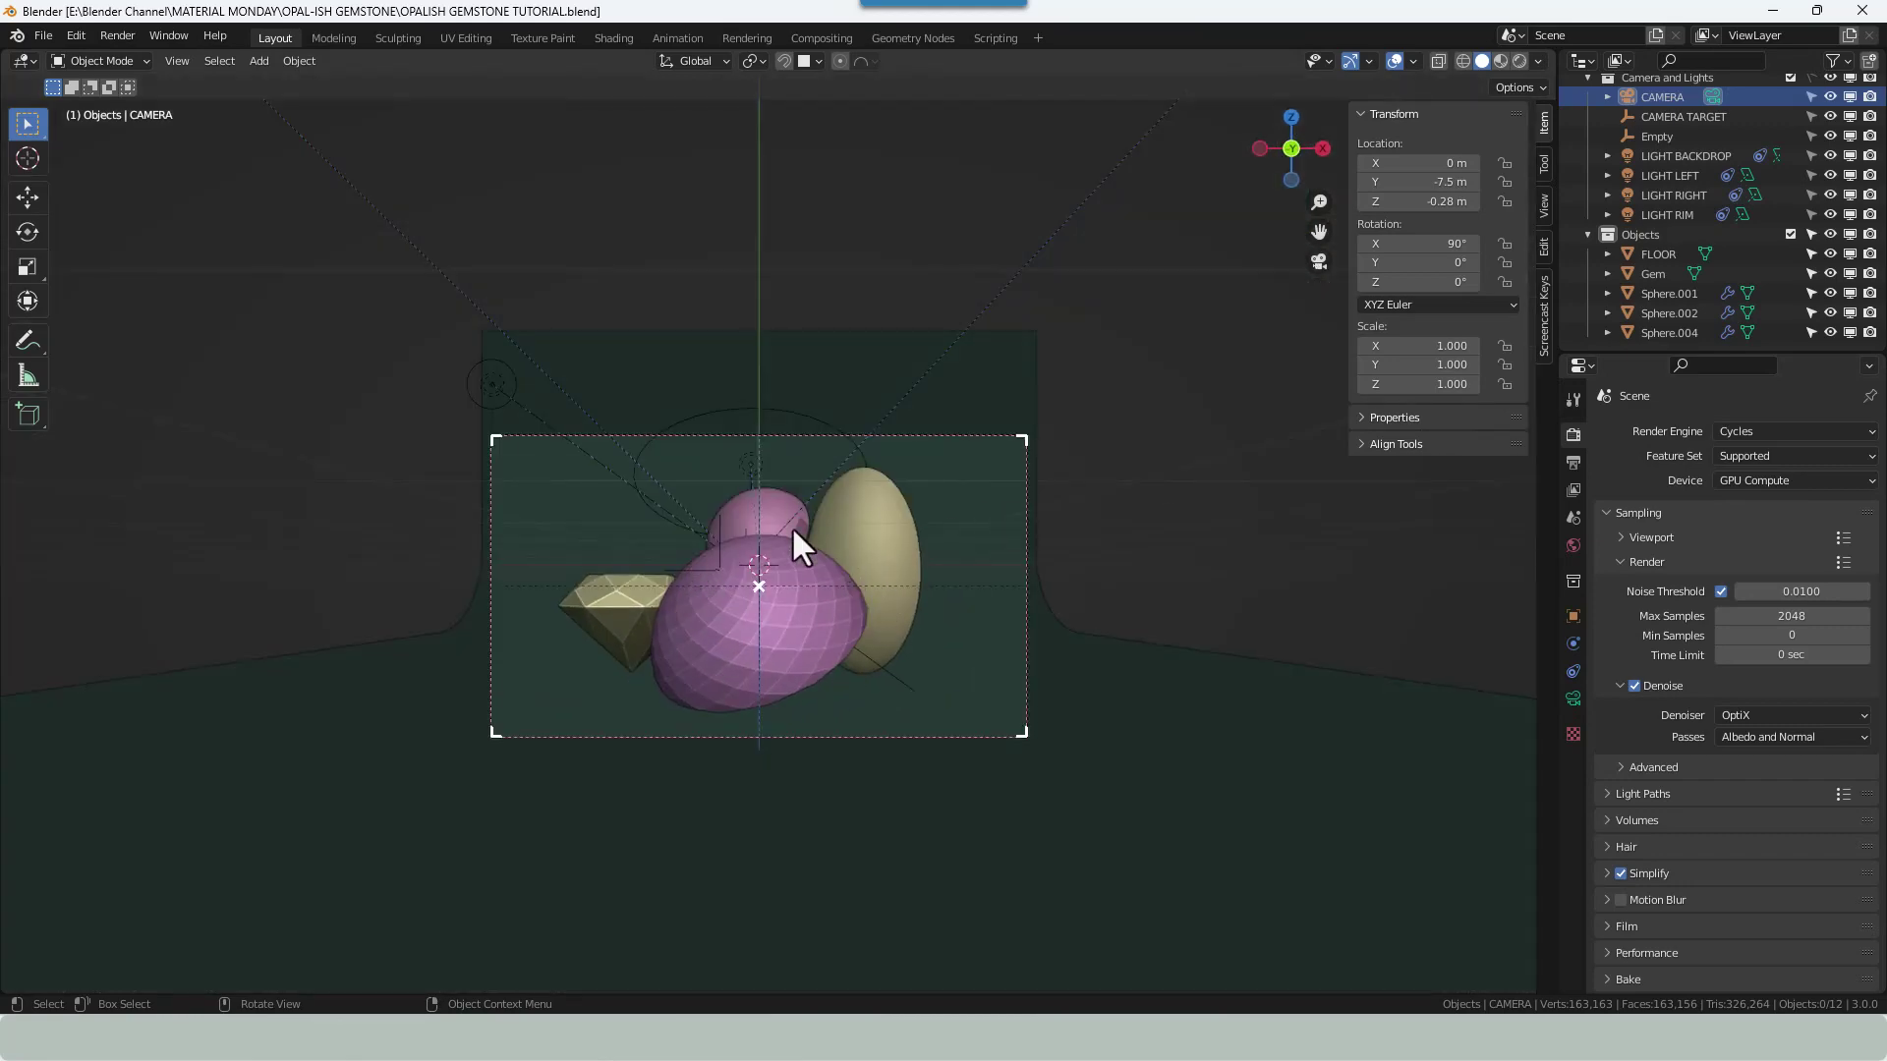
{"action": "left_click", "coordinate": [614, 40]}
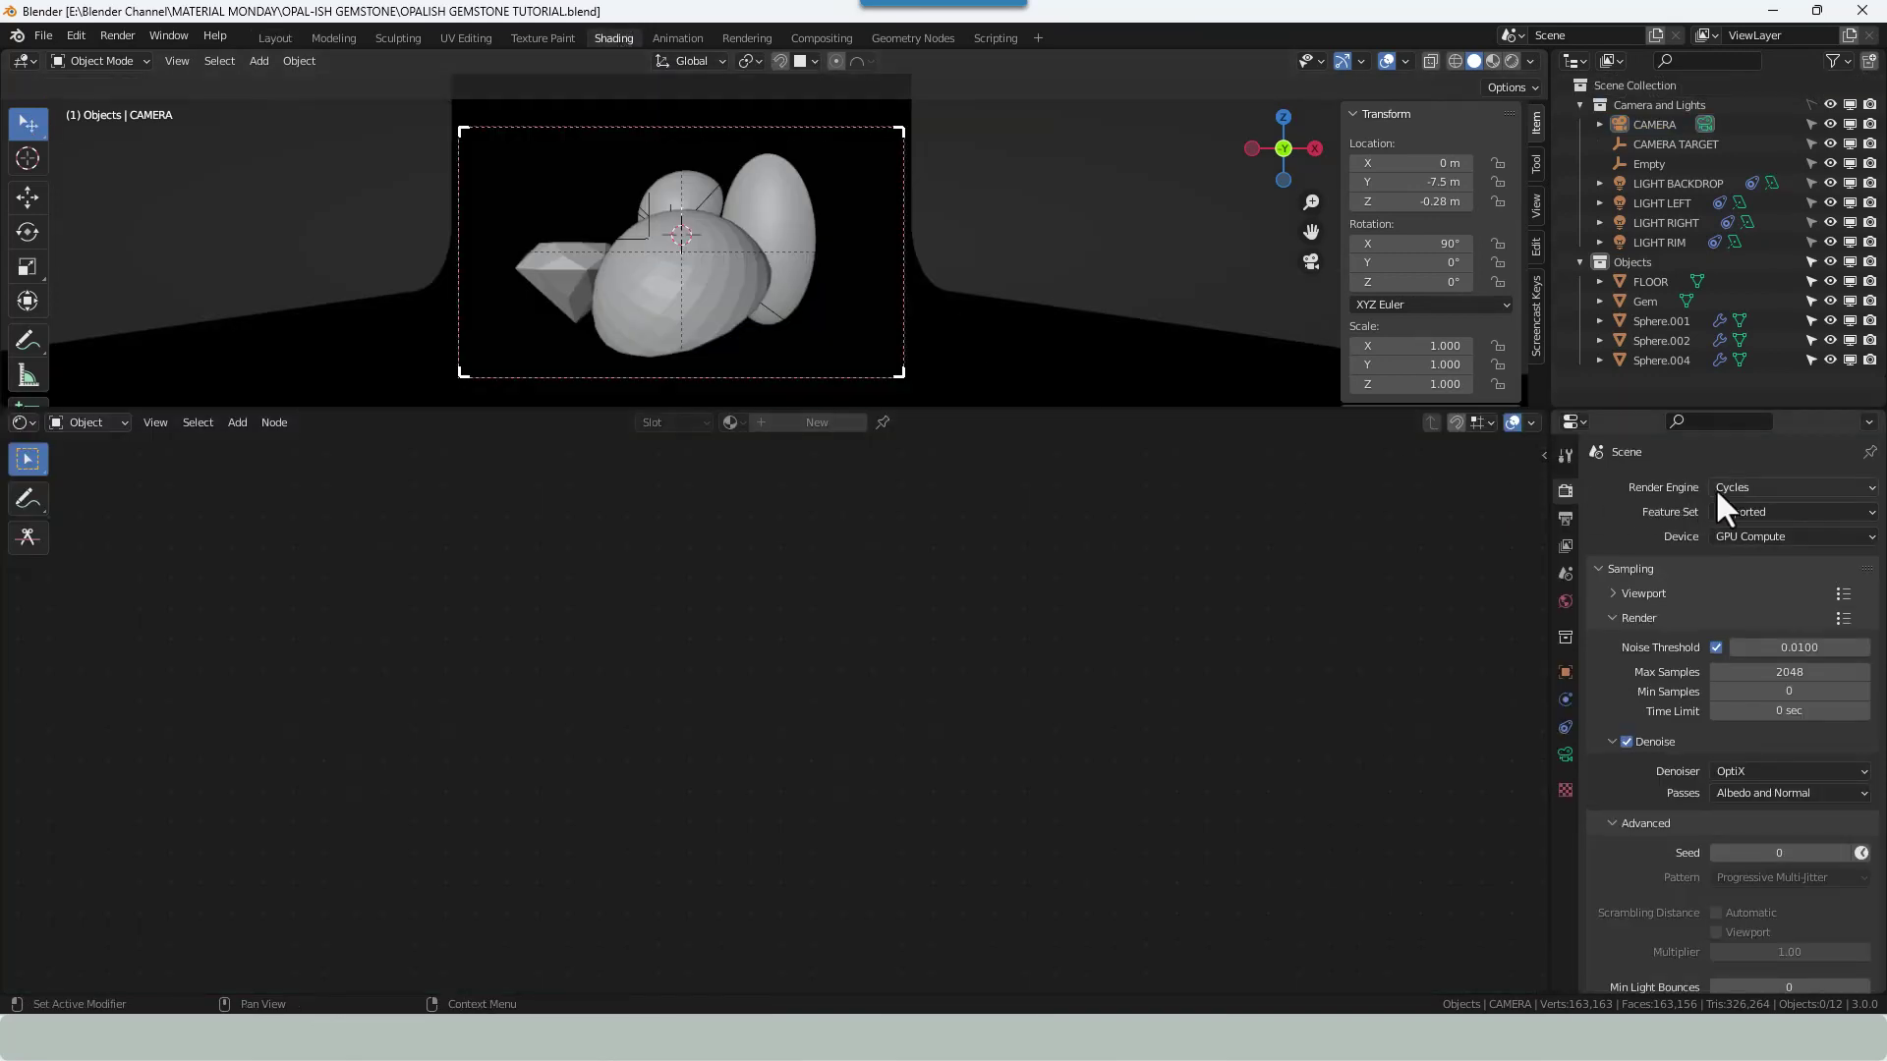
Set the viewport to Rendered shading, select Sphere.002, and hide overlays and gizmos.
{"action": "left_click", "coordinate": [1511, 62]}
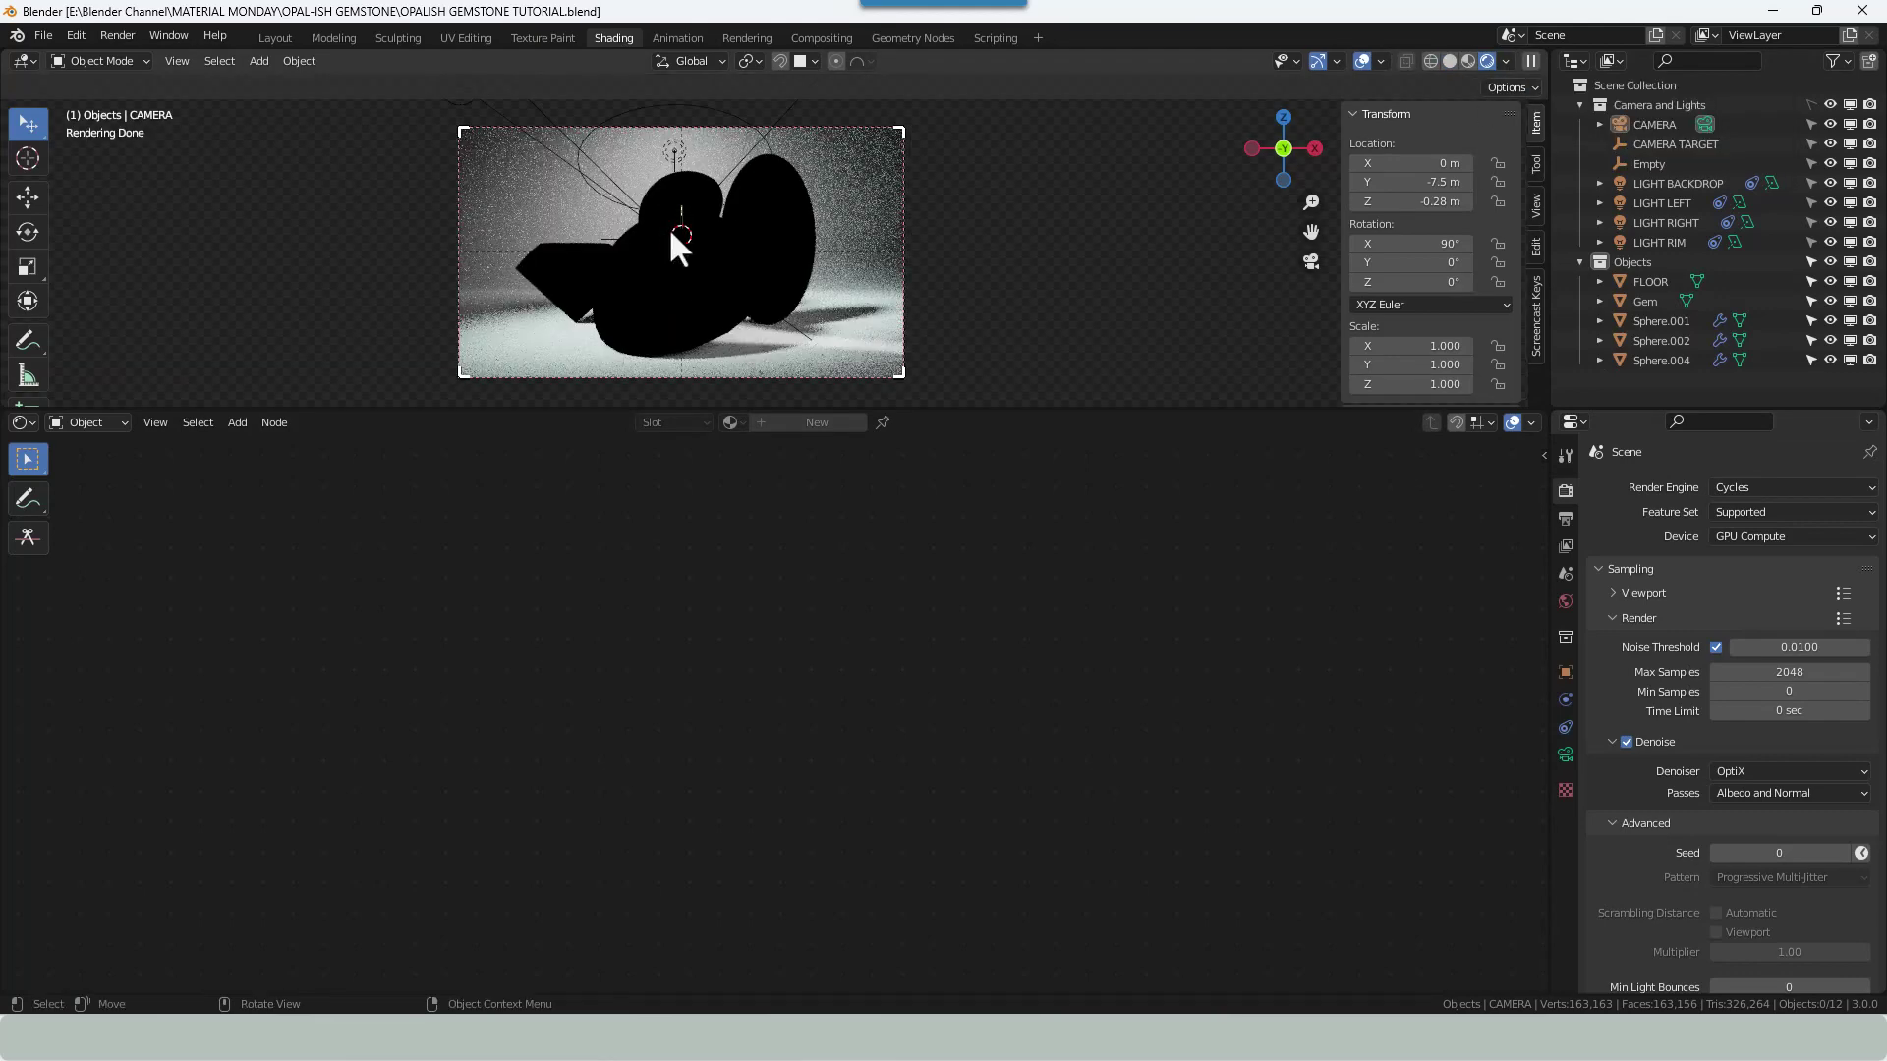
{"action": "left_click", "coordinate": [677, 294]}
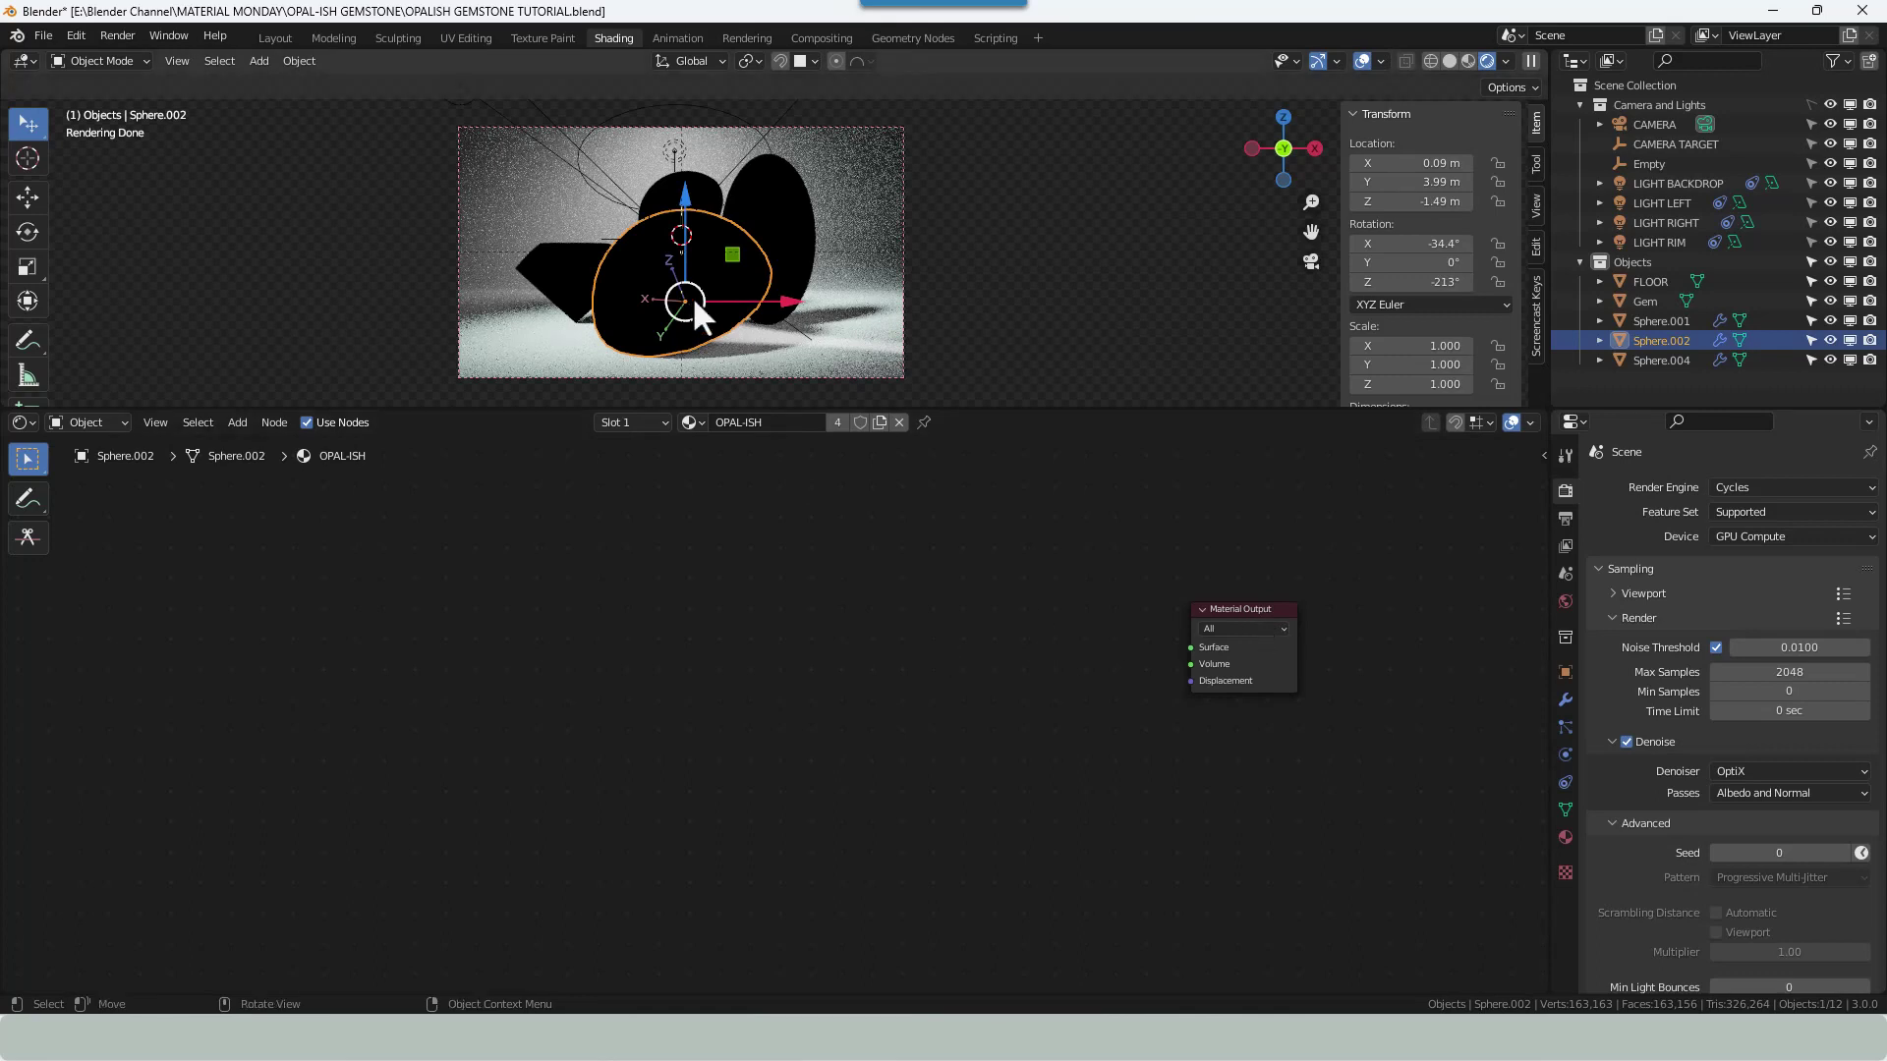
{"action": "left_click", "coordinate": [1362, 61]}
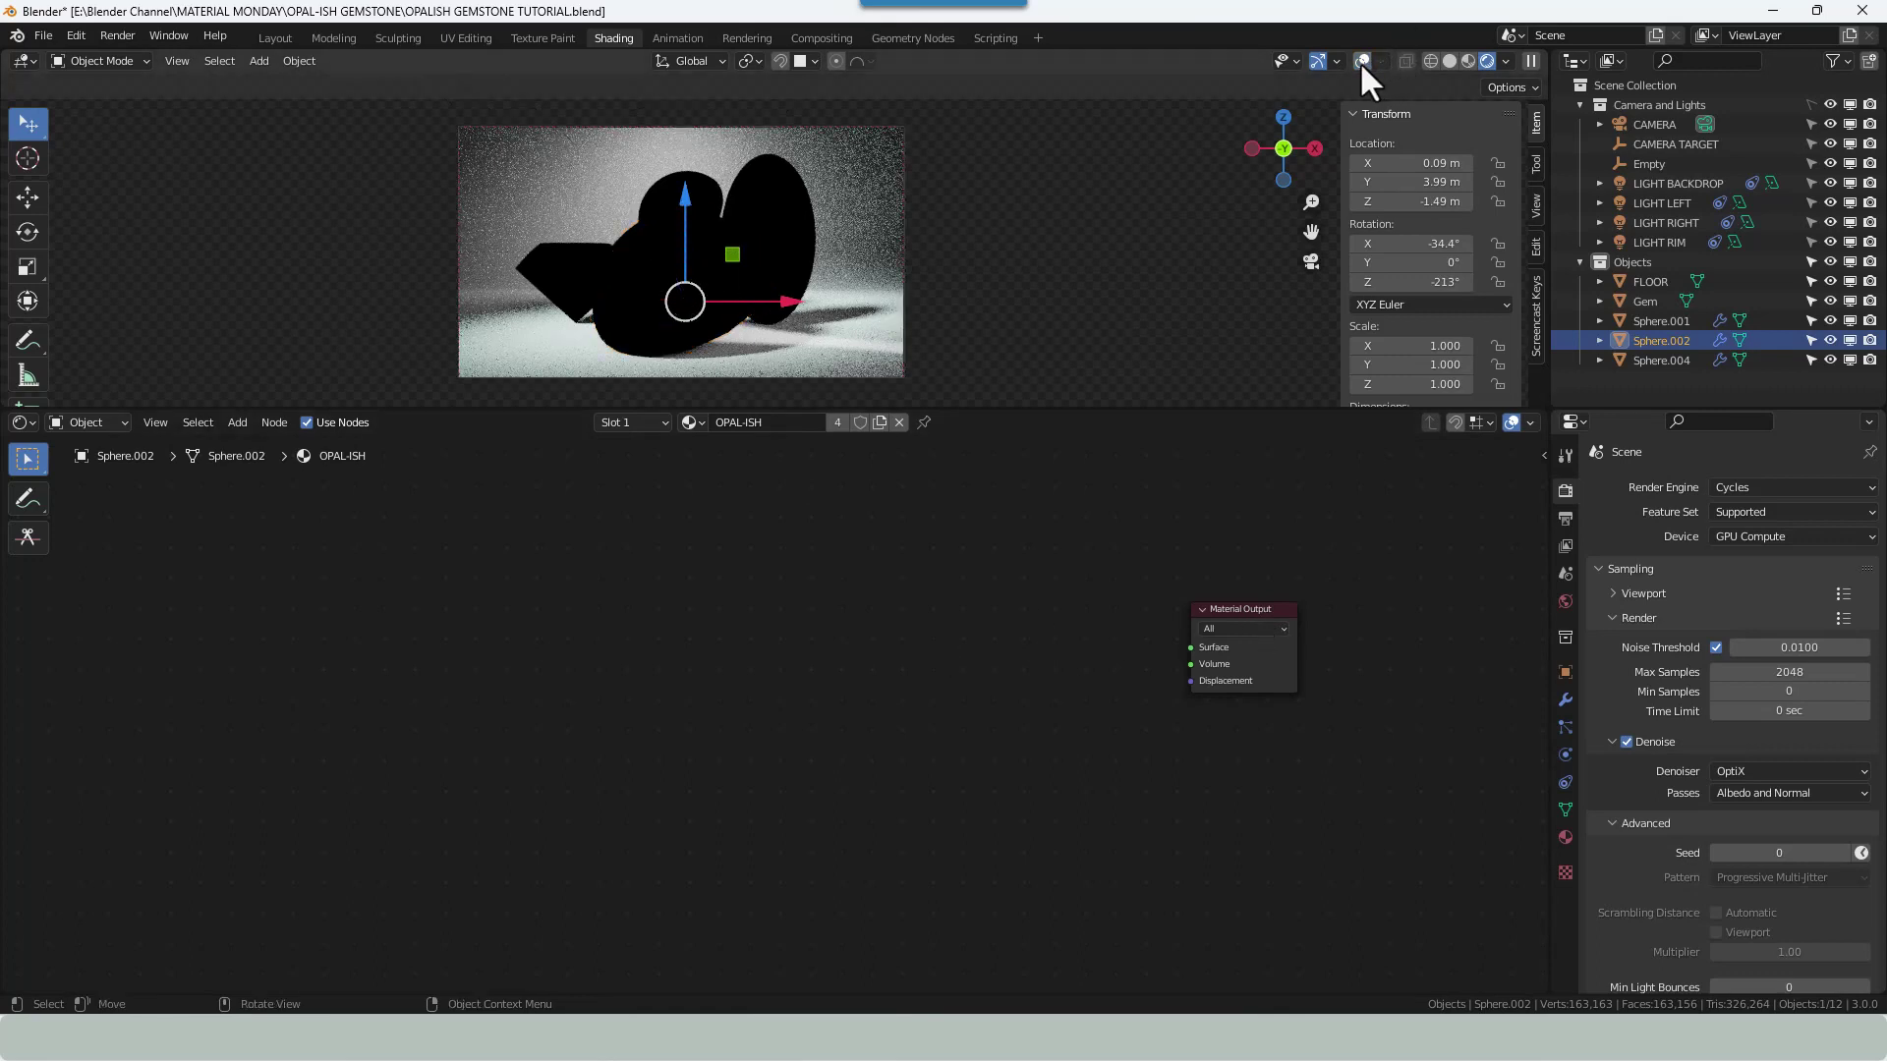
{"action": "left_click", "coordinate": [1317, 61]}
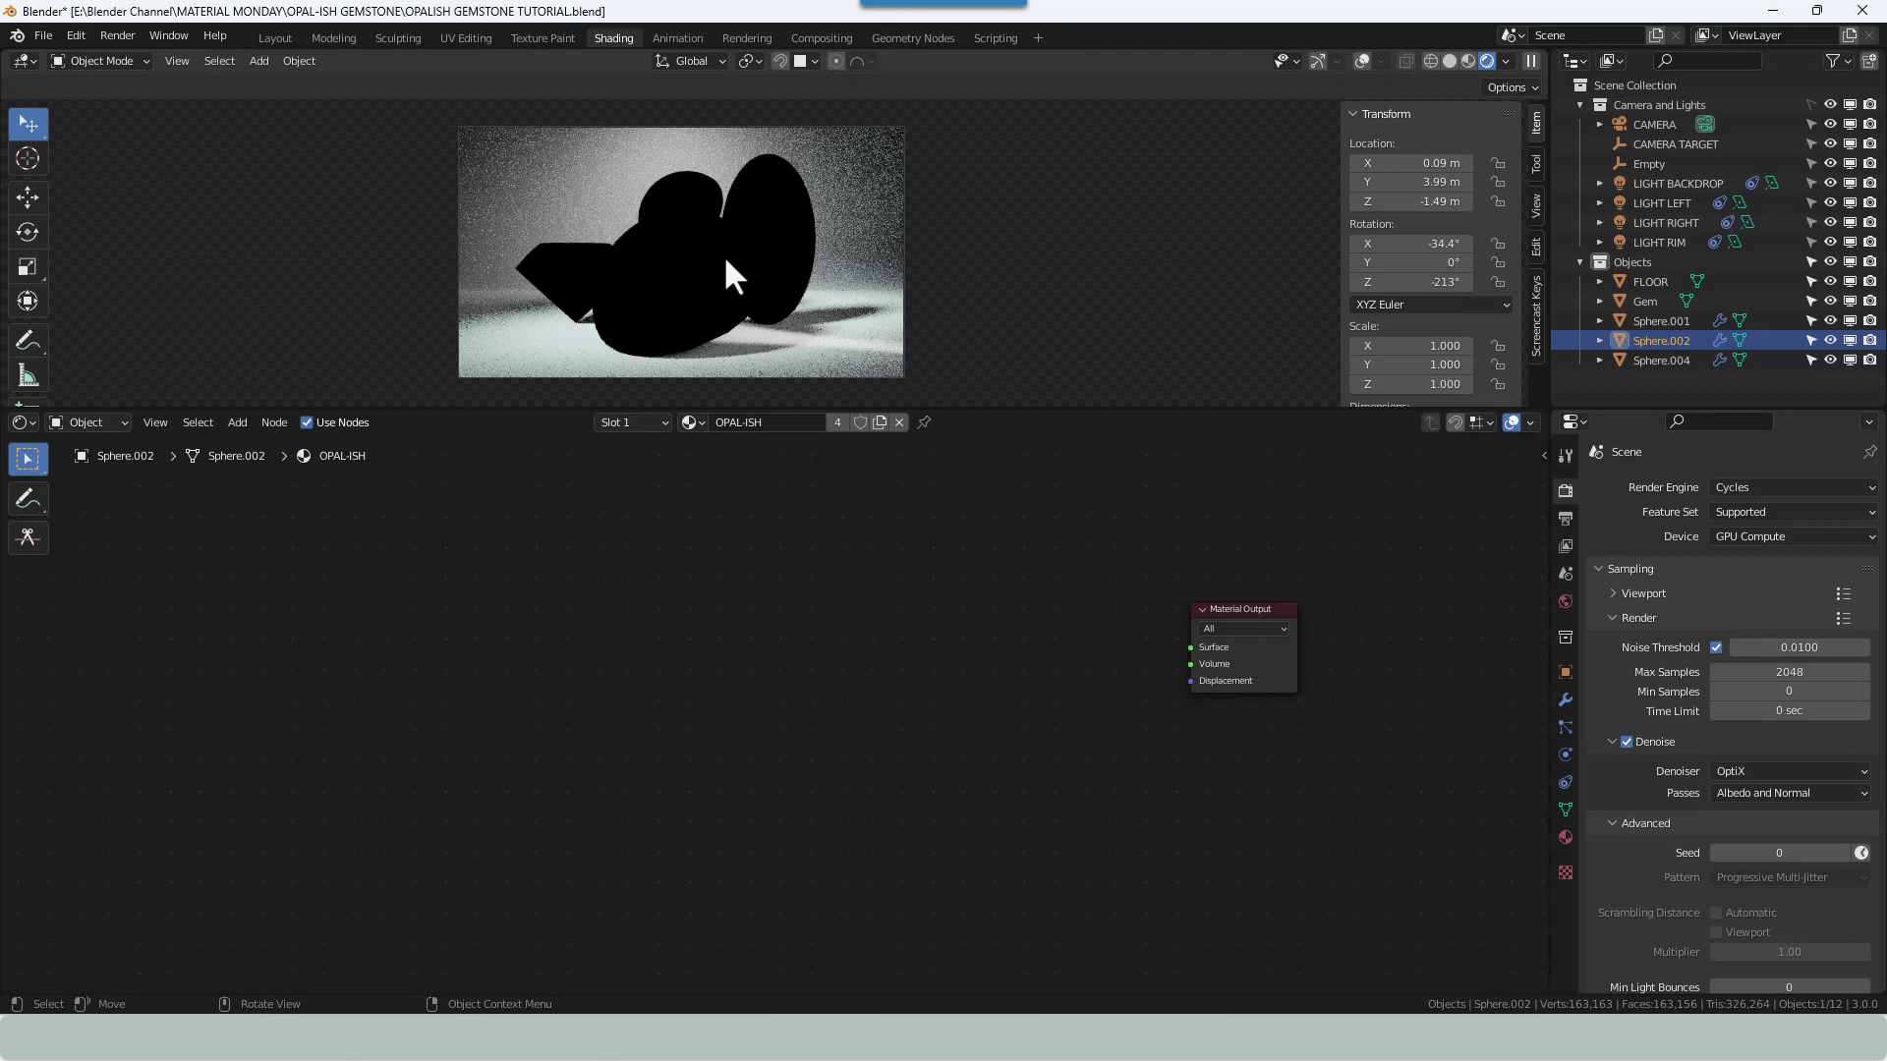
{"action": "key", "text": "shift+a"}
Add a Noise Texture node and place a duplicate of it to the right.
{"action": "left_click", "coordinate": [898, 568]}
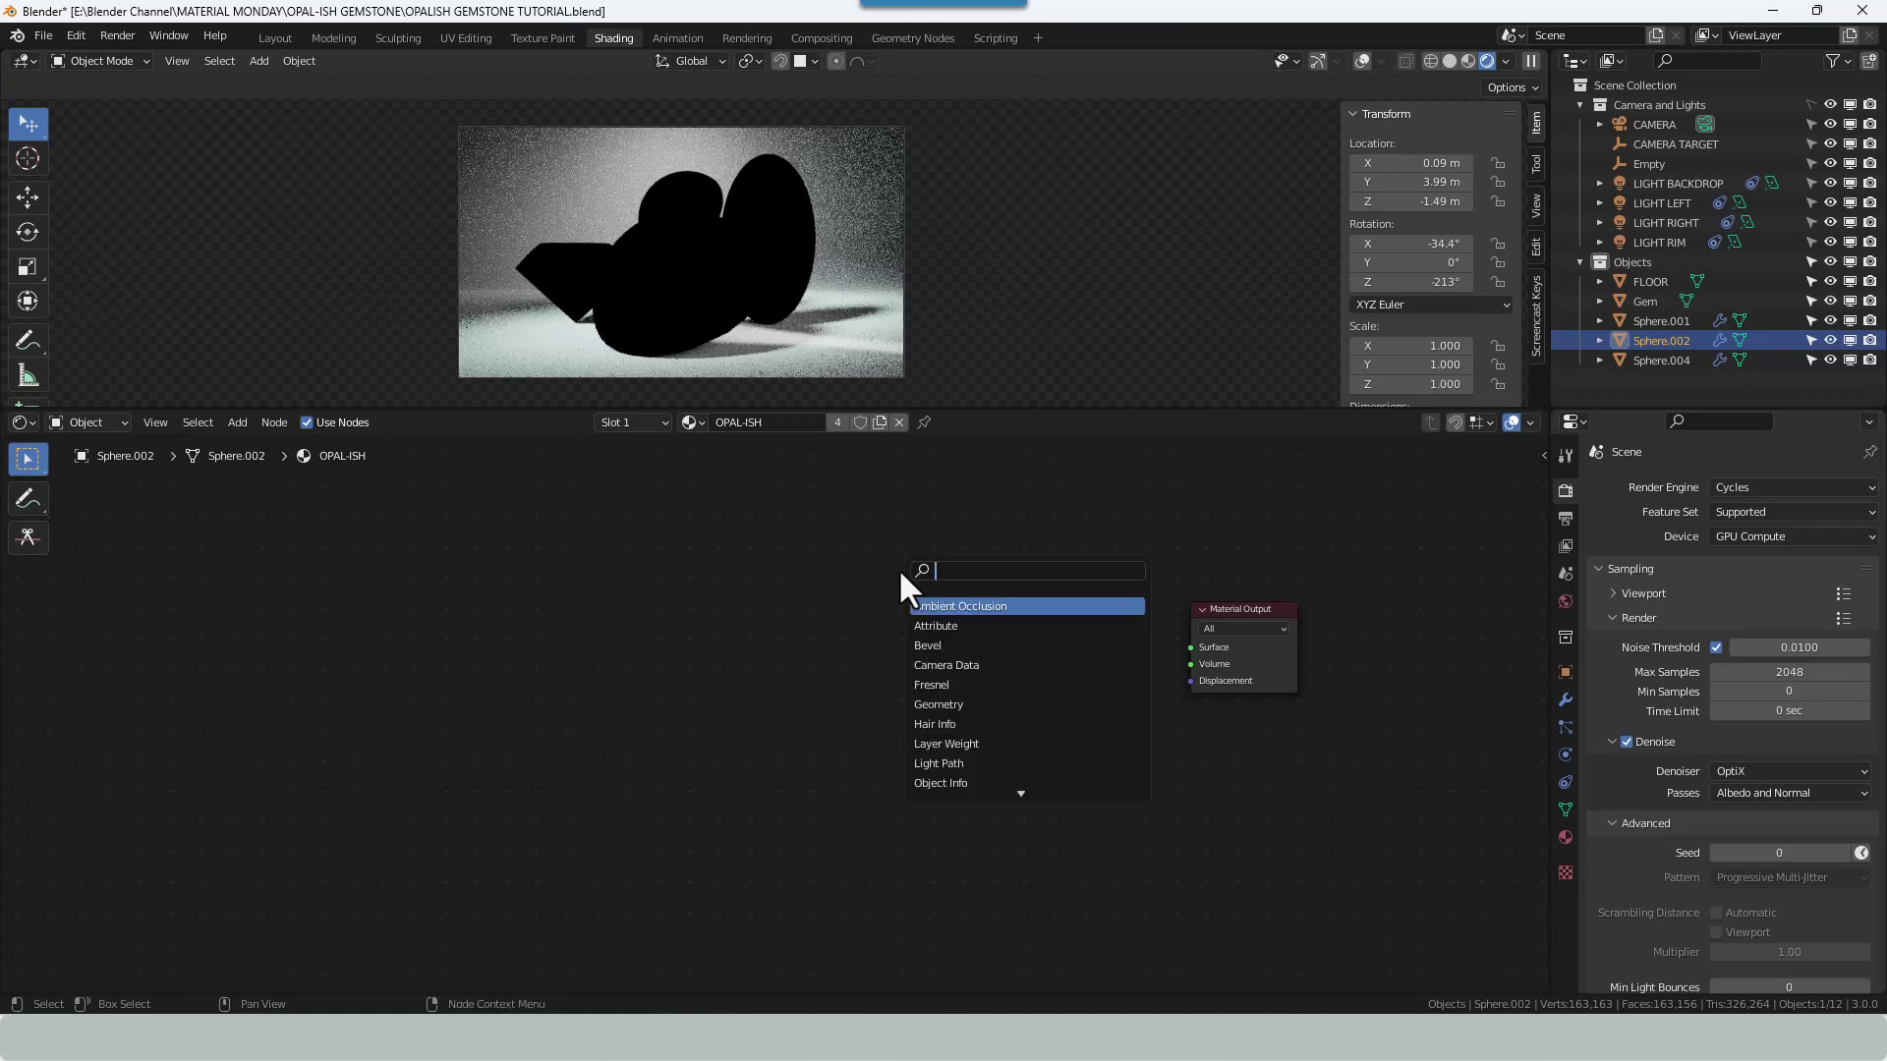
{"action": "type", "text": "NOISE"}
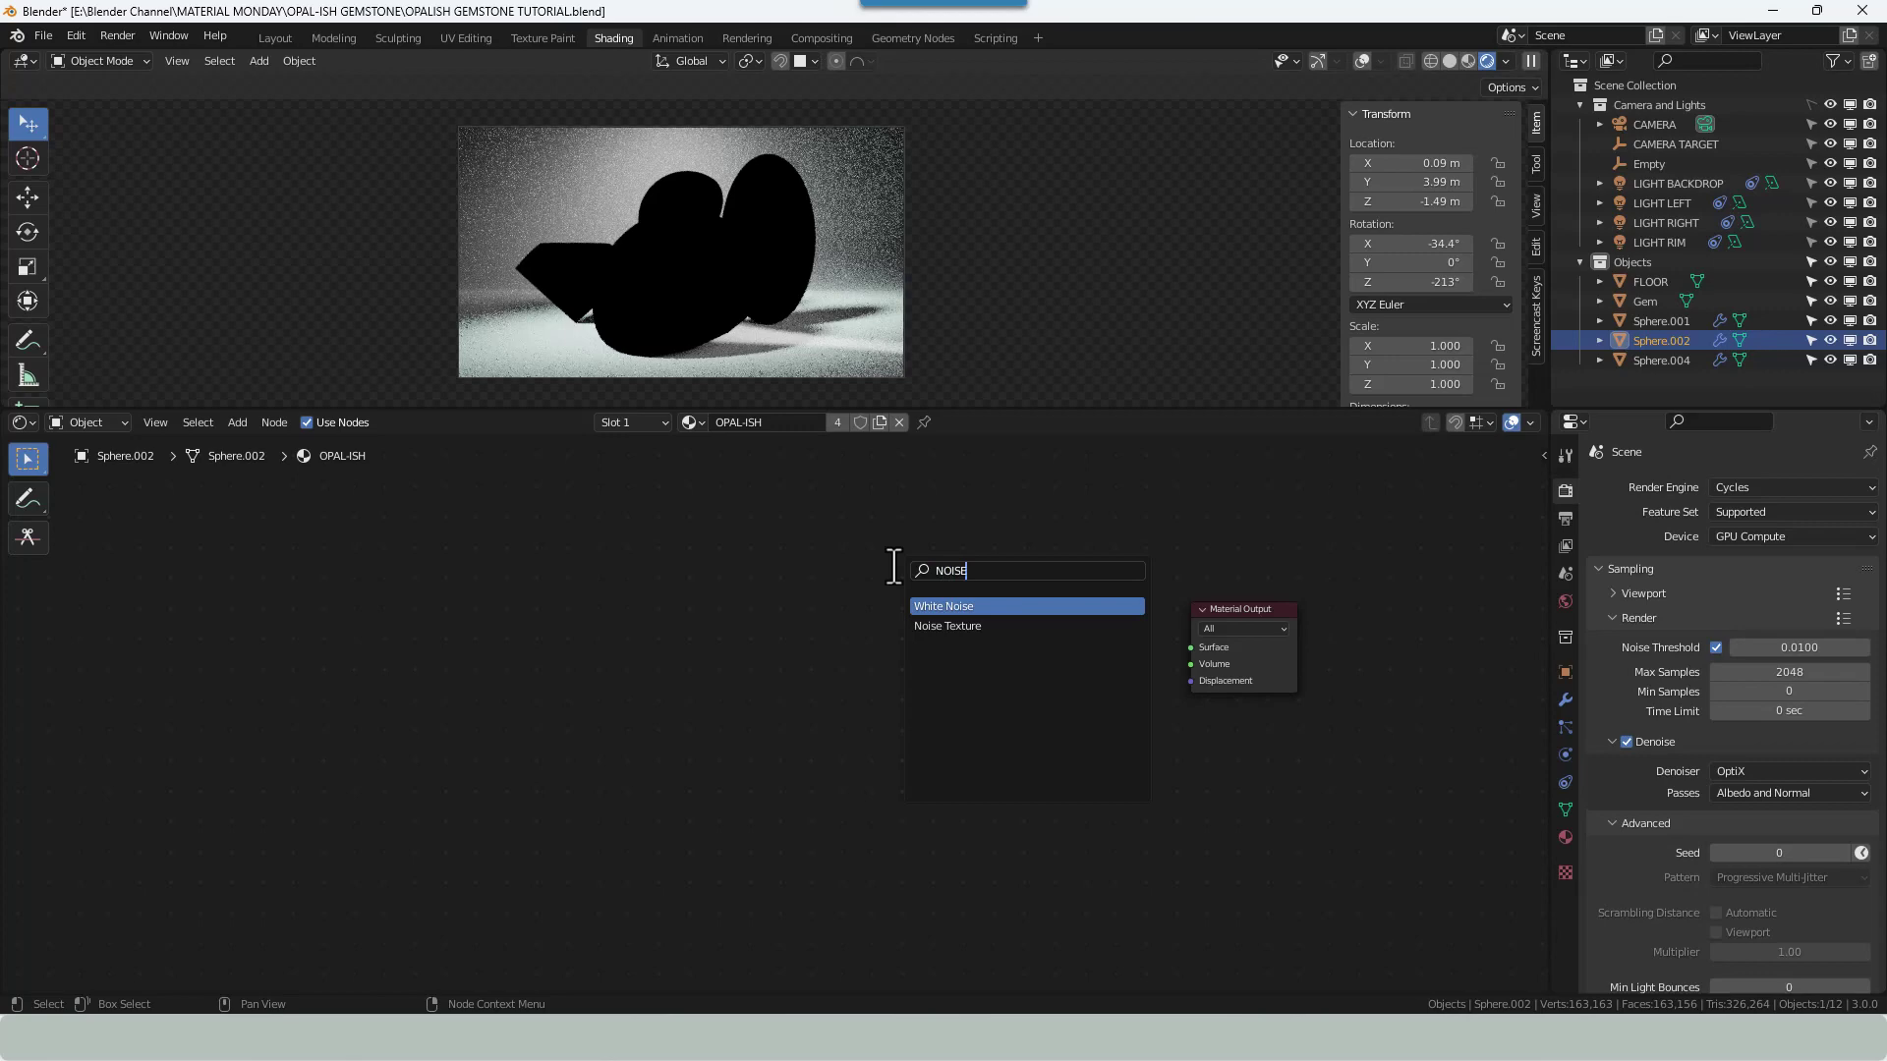
{"action": "key", "text": "Down"}
{"action": "key", "text": "Return"}
{"action": "left_click", "coordinate": [708, 583]}
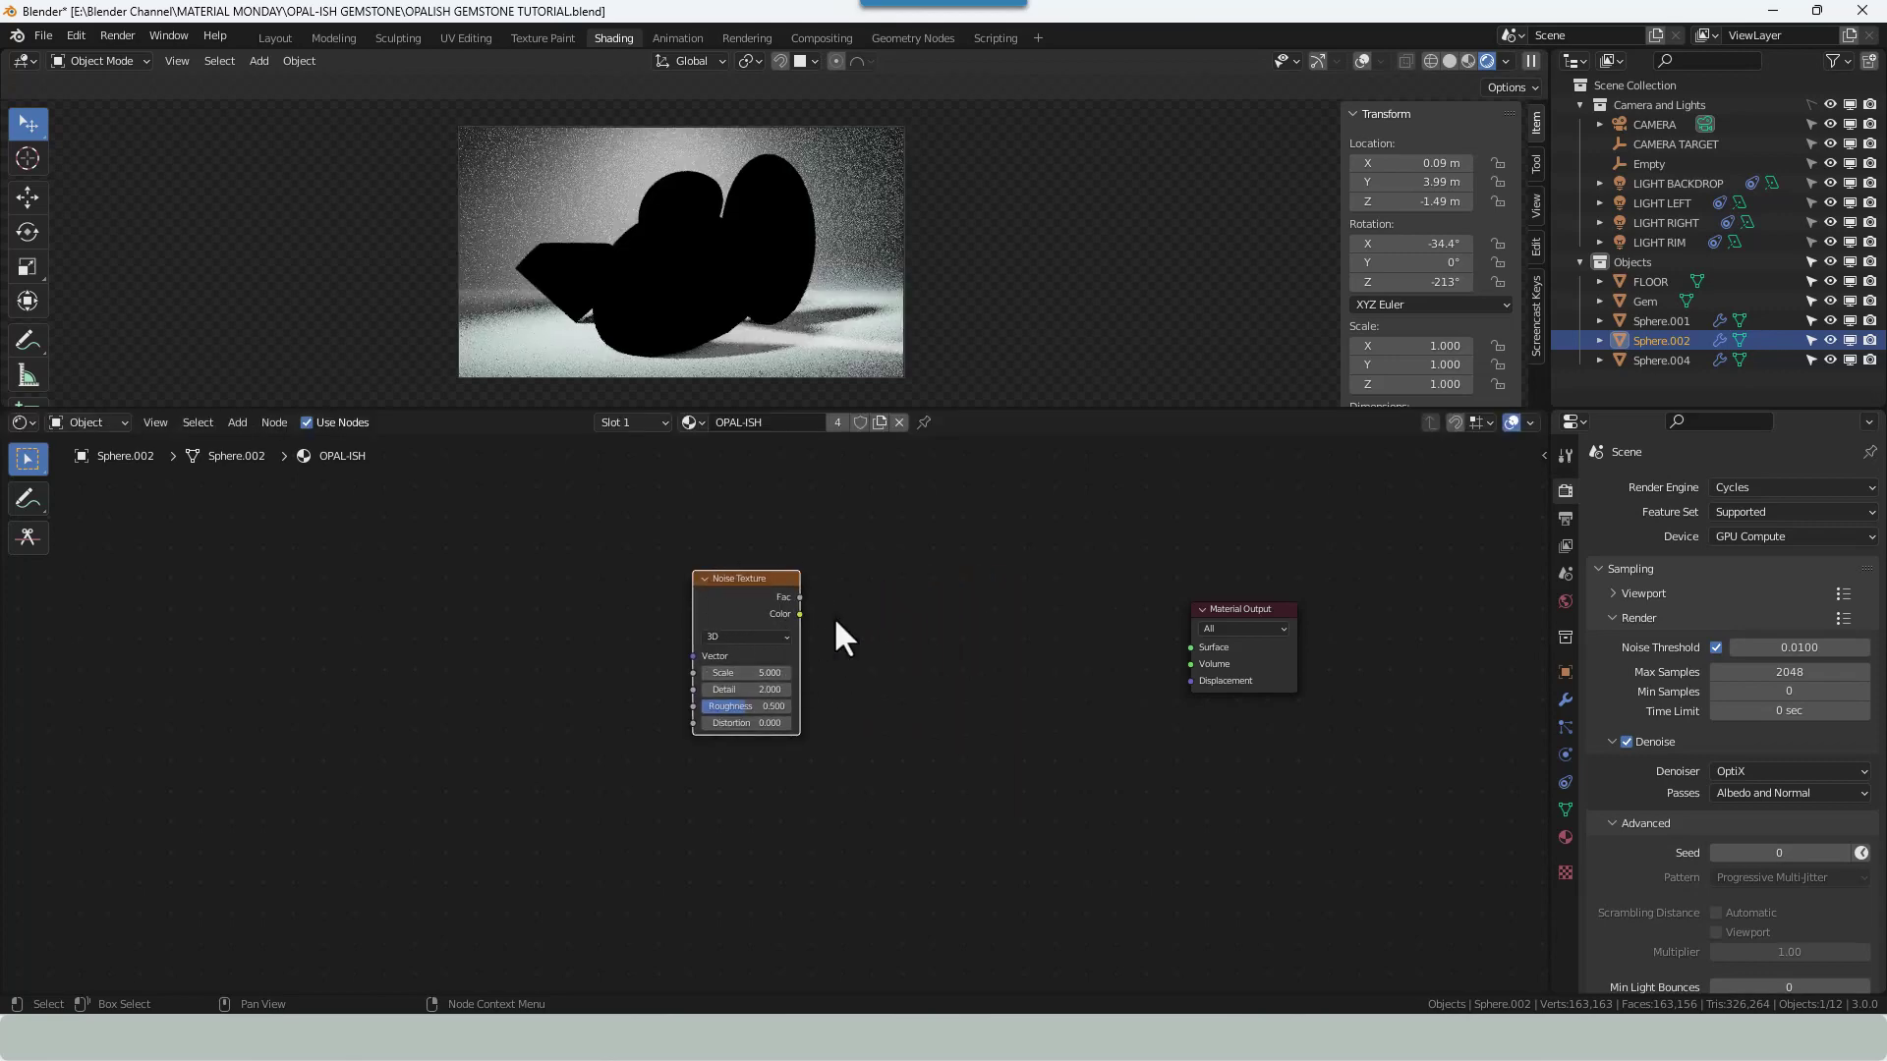
{"action": "key", "text": "shift+d"}
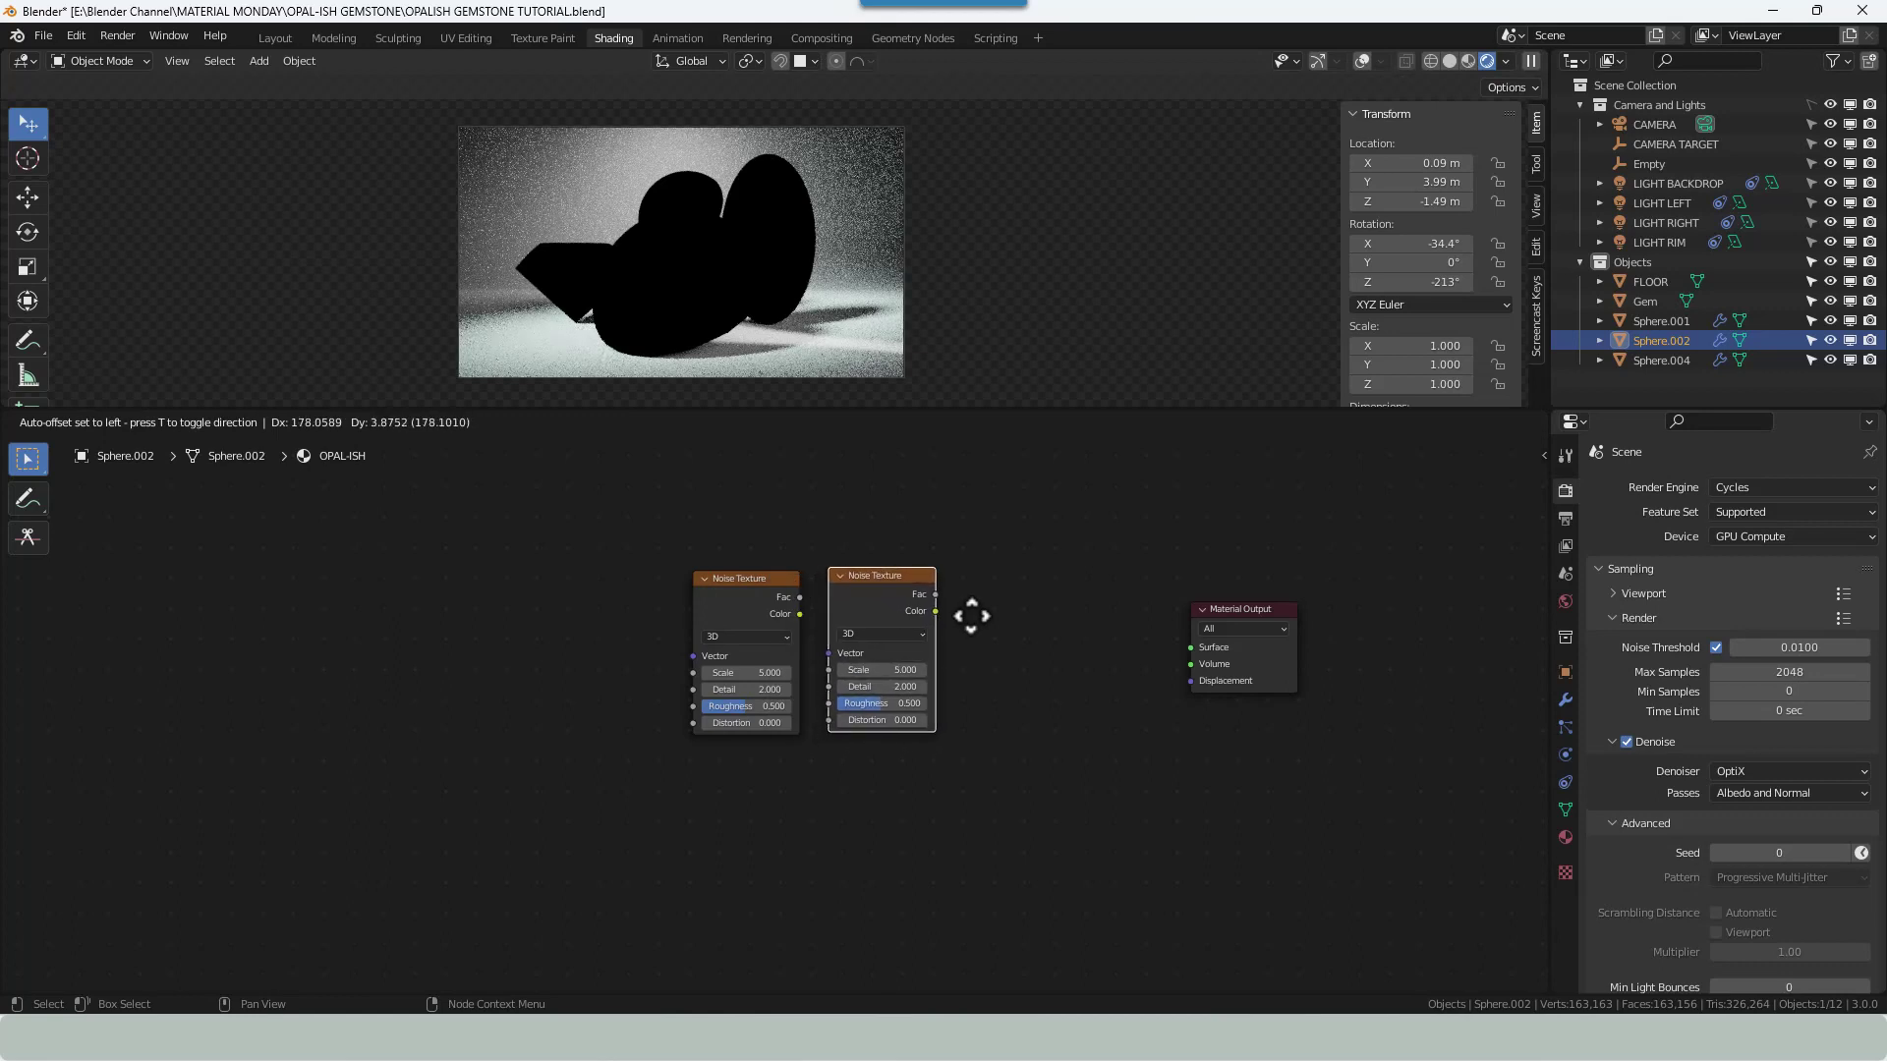
{"action": "left_click", "coordinate": [971, 616]}
Link the first noise's Fac to the second's Vector, and the second's Fac to Surface.
{"action": "left_click_drag", "start_coordinate": [800, 597], "coordinate": [829, 654]}
{"action": "middle_click_drag", "start_coordinate": [994, 645], "coordinate": [913, 652]}
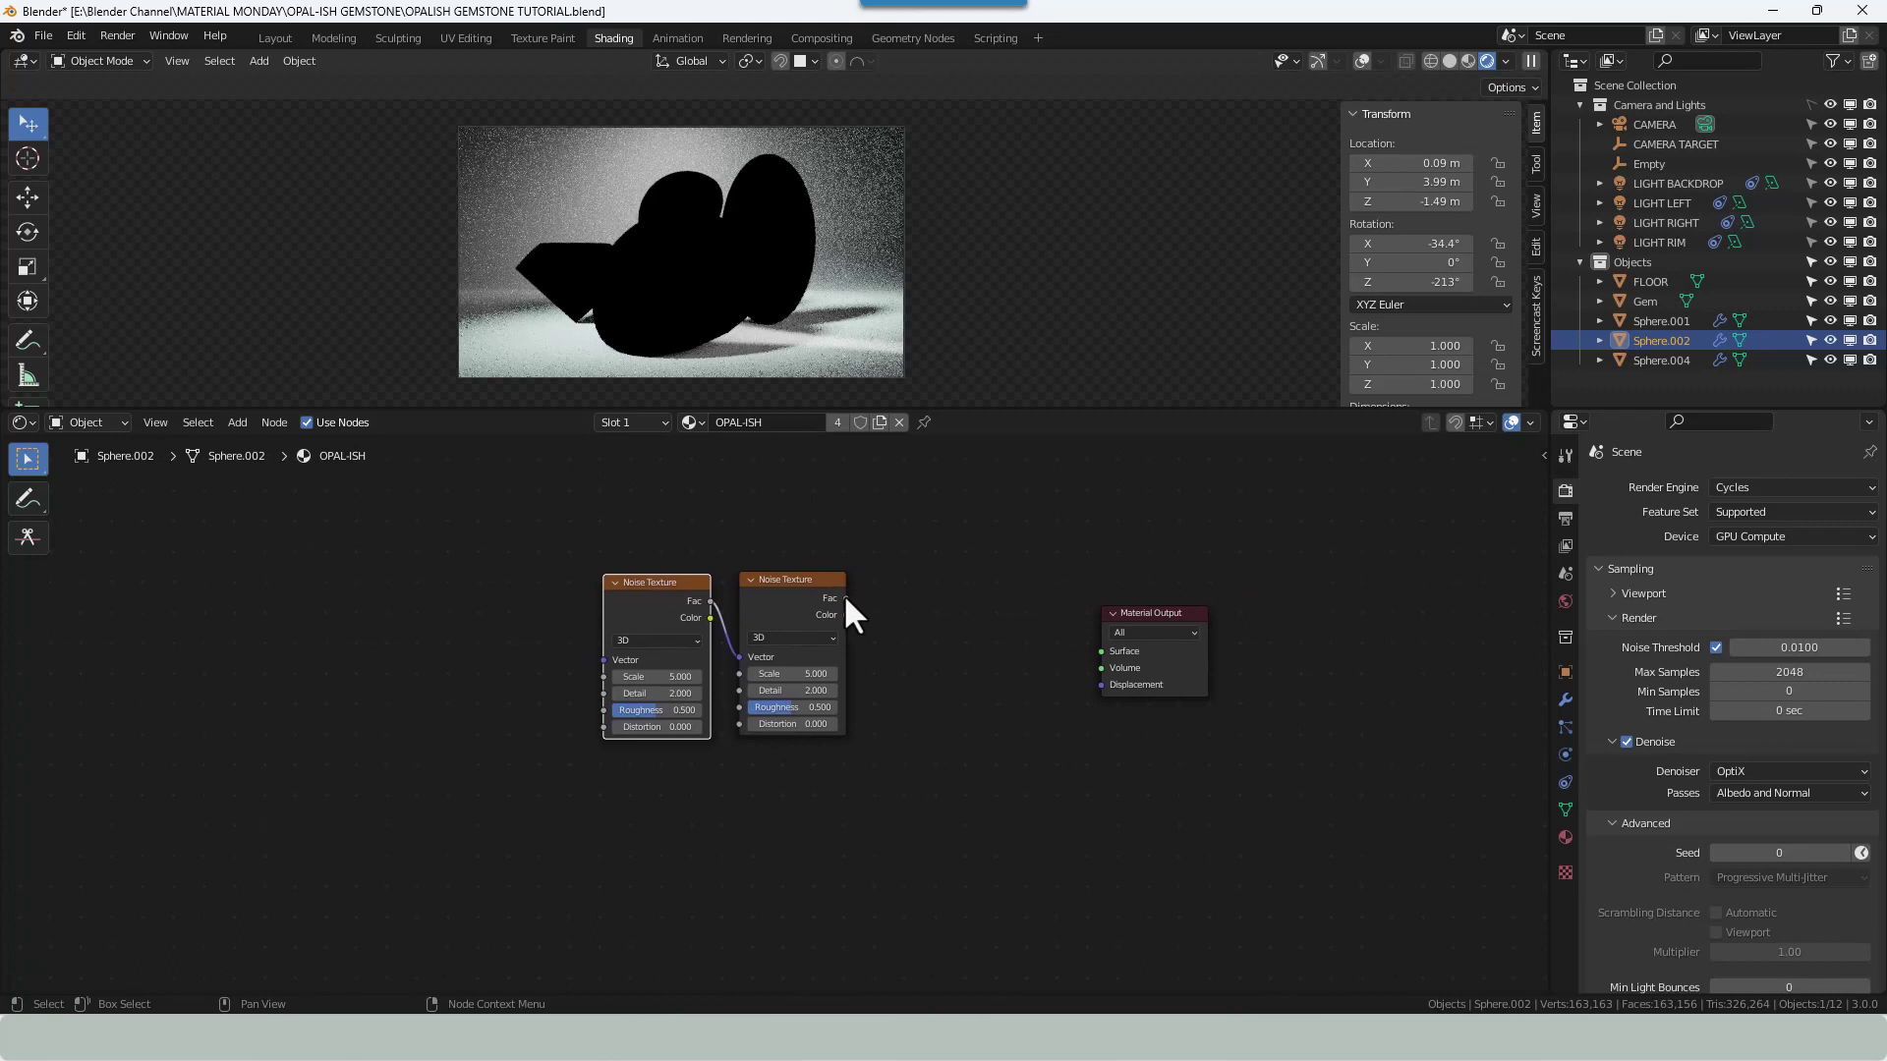
{"action": "left_click_drag", "start_coordinate": [845, 599], "coordinate": [1107, 655]}
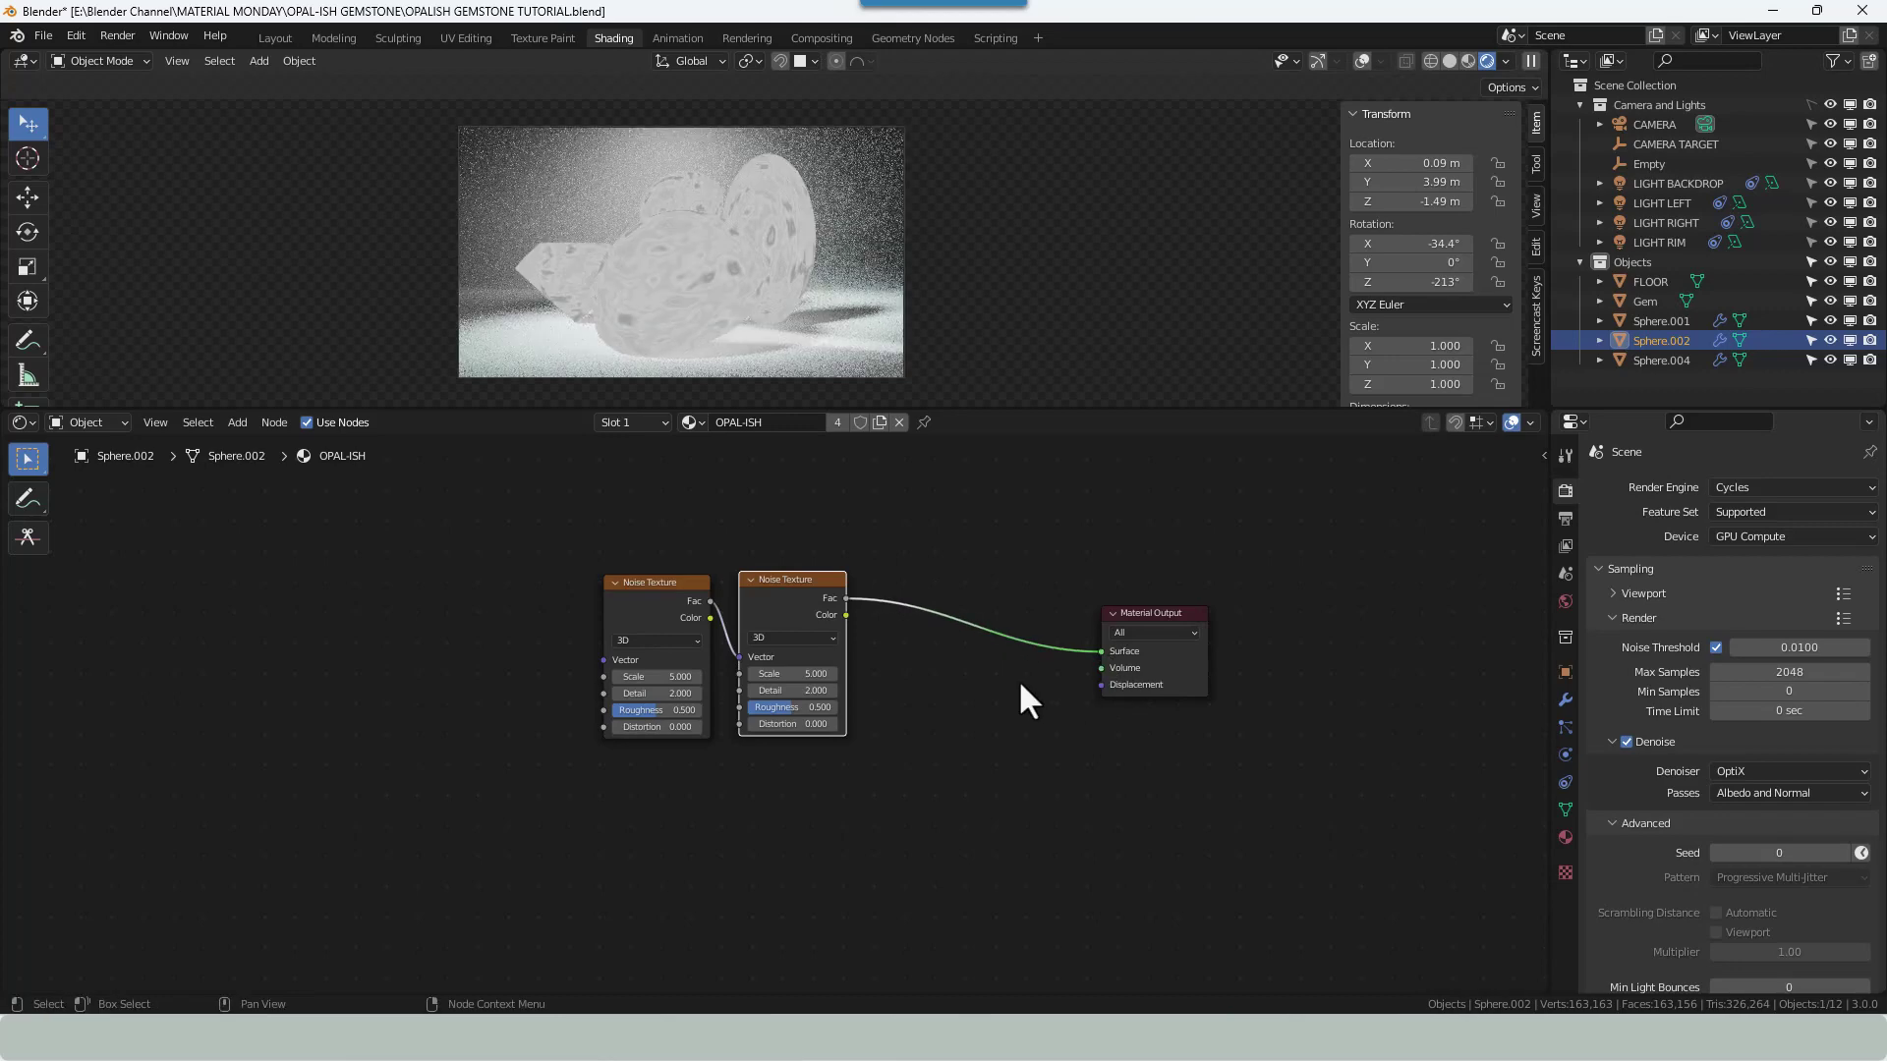
{"action": "scroll", "coordinate": [711, 339], "scroll_direction": "up", "scroll_amount": 2}
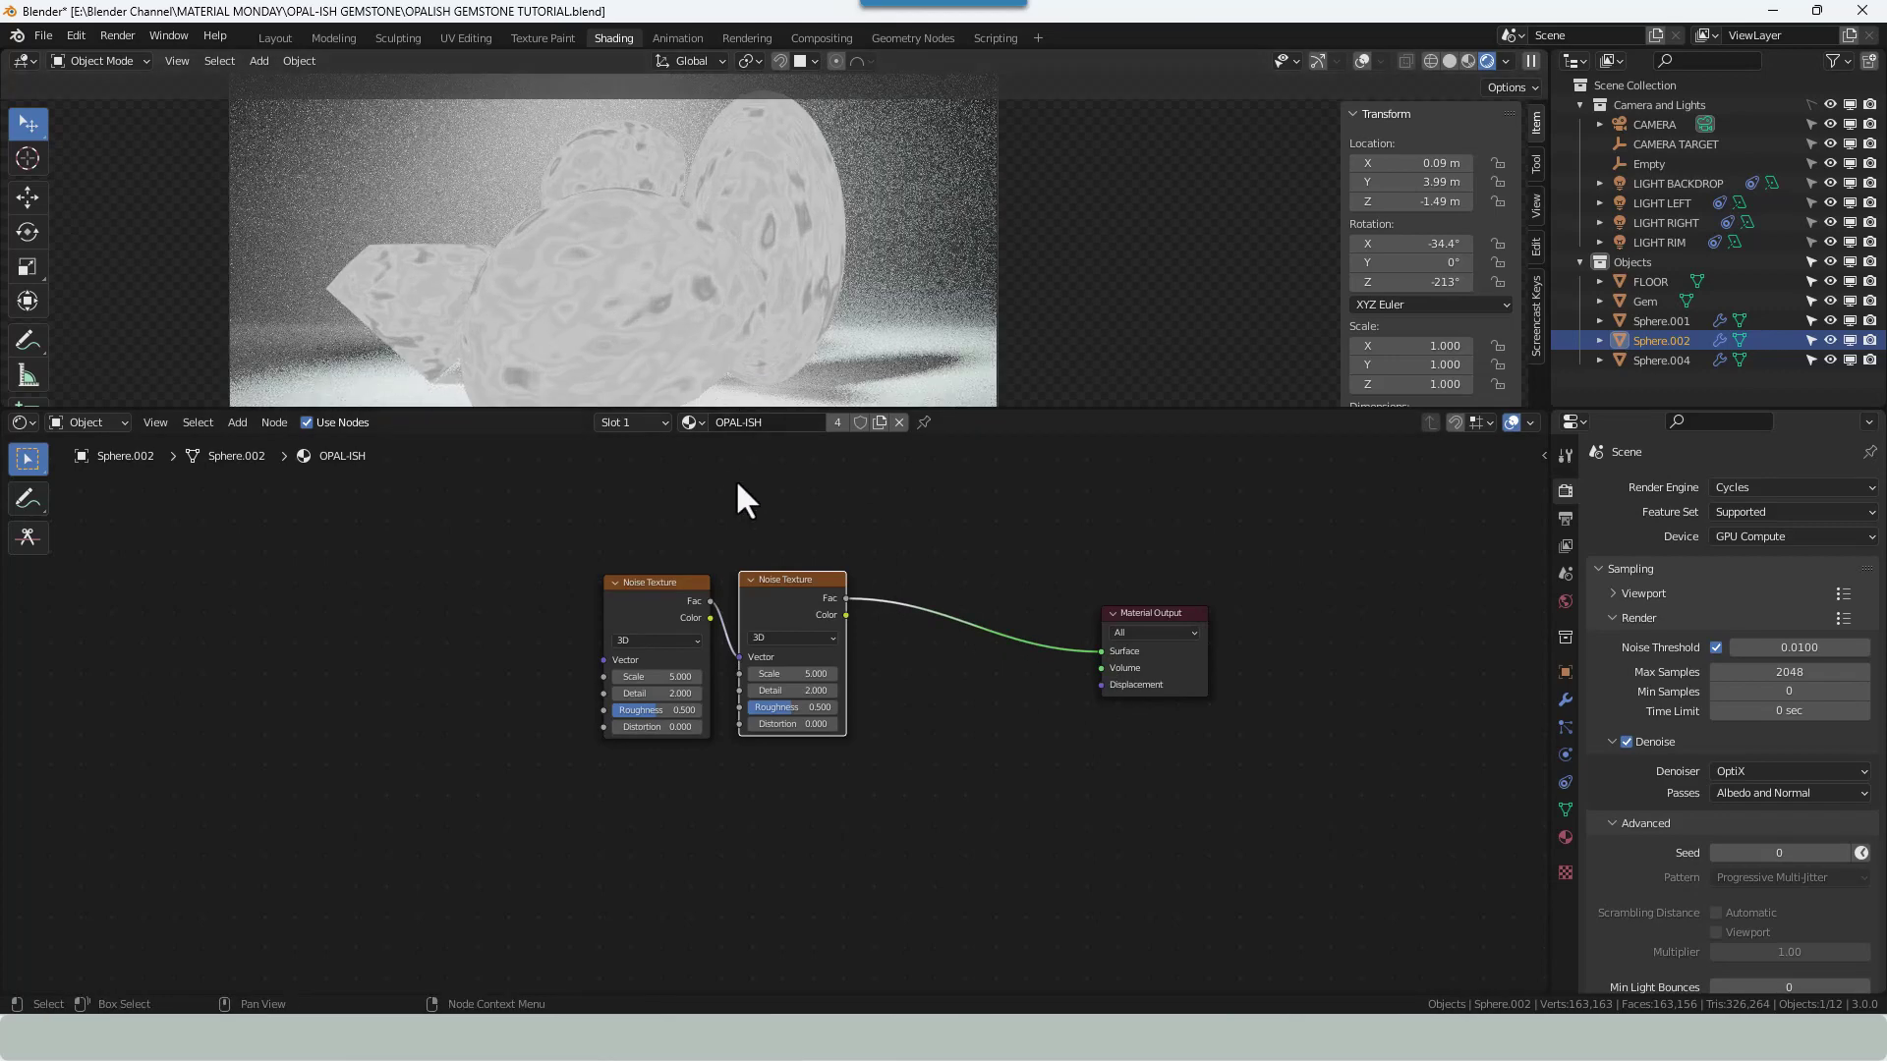
Insert a ColorRamp node on the link between the noise and the output.
{"action": "left_click", "coordinate": [927, 699]}
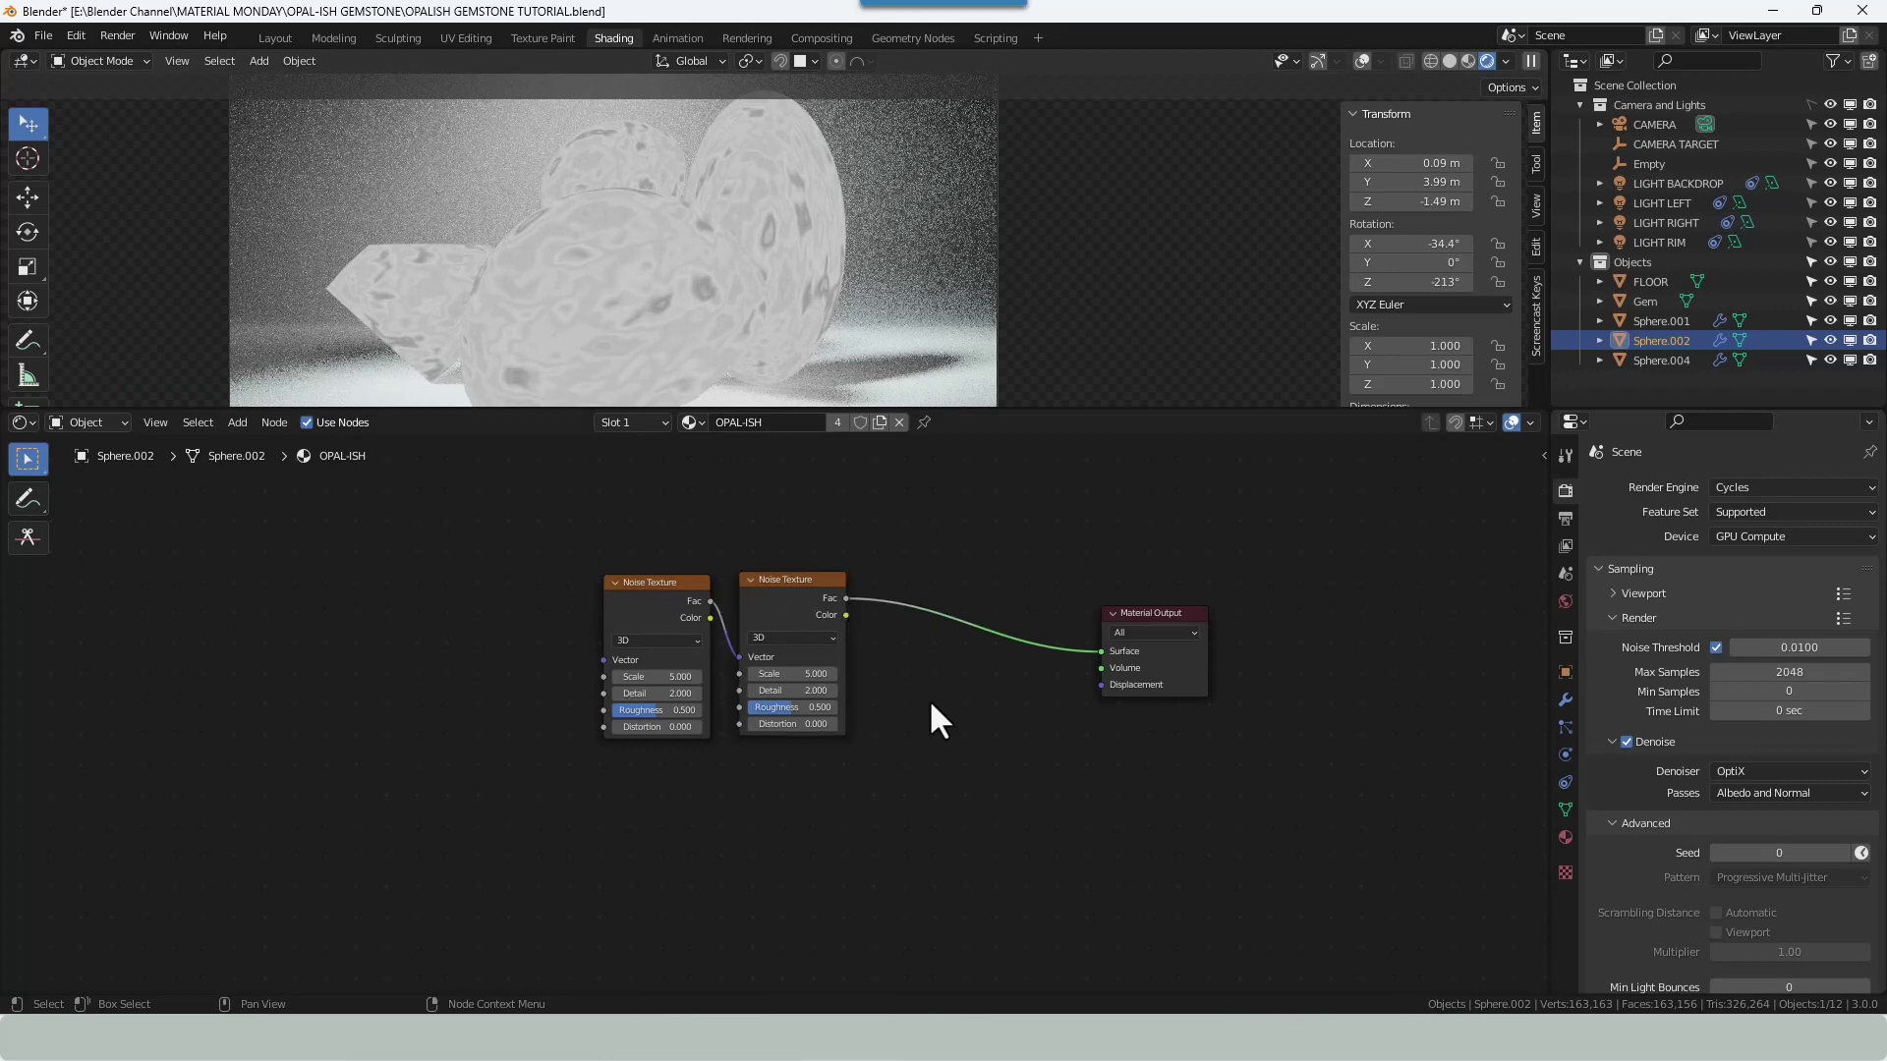
{"action": "key", "text": "shift+a"}
{"action": "left_click", "coordinate": [928, 699]}
{"action": "type", "text": "color ramp"}
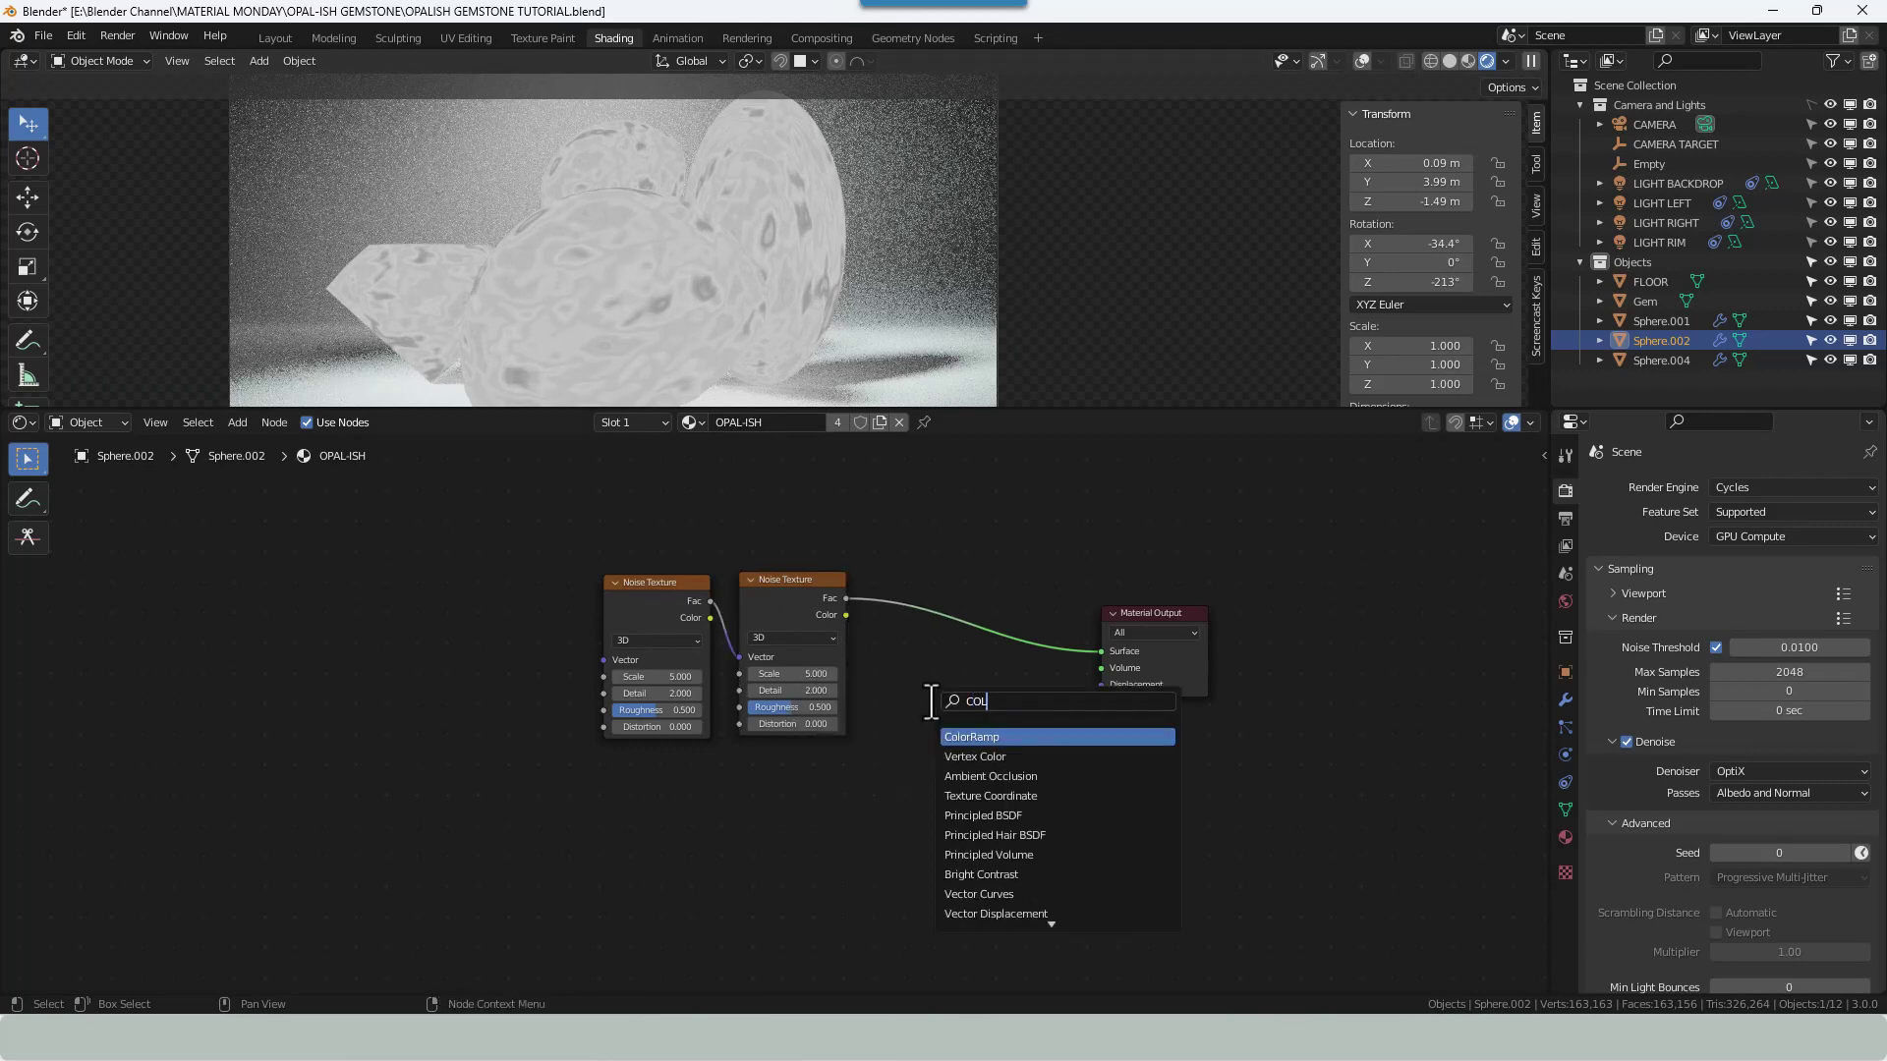
{"action": "key", "text": "Return"}
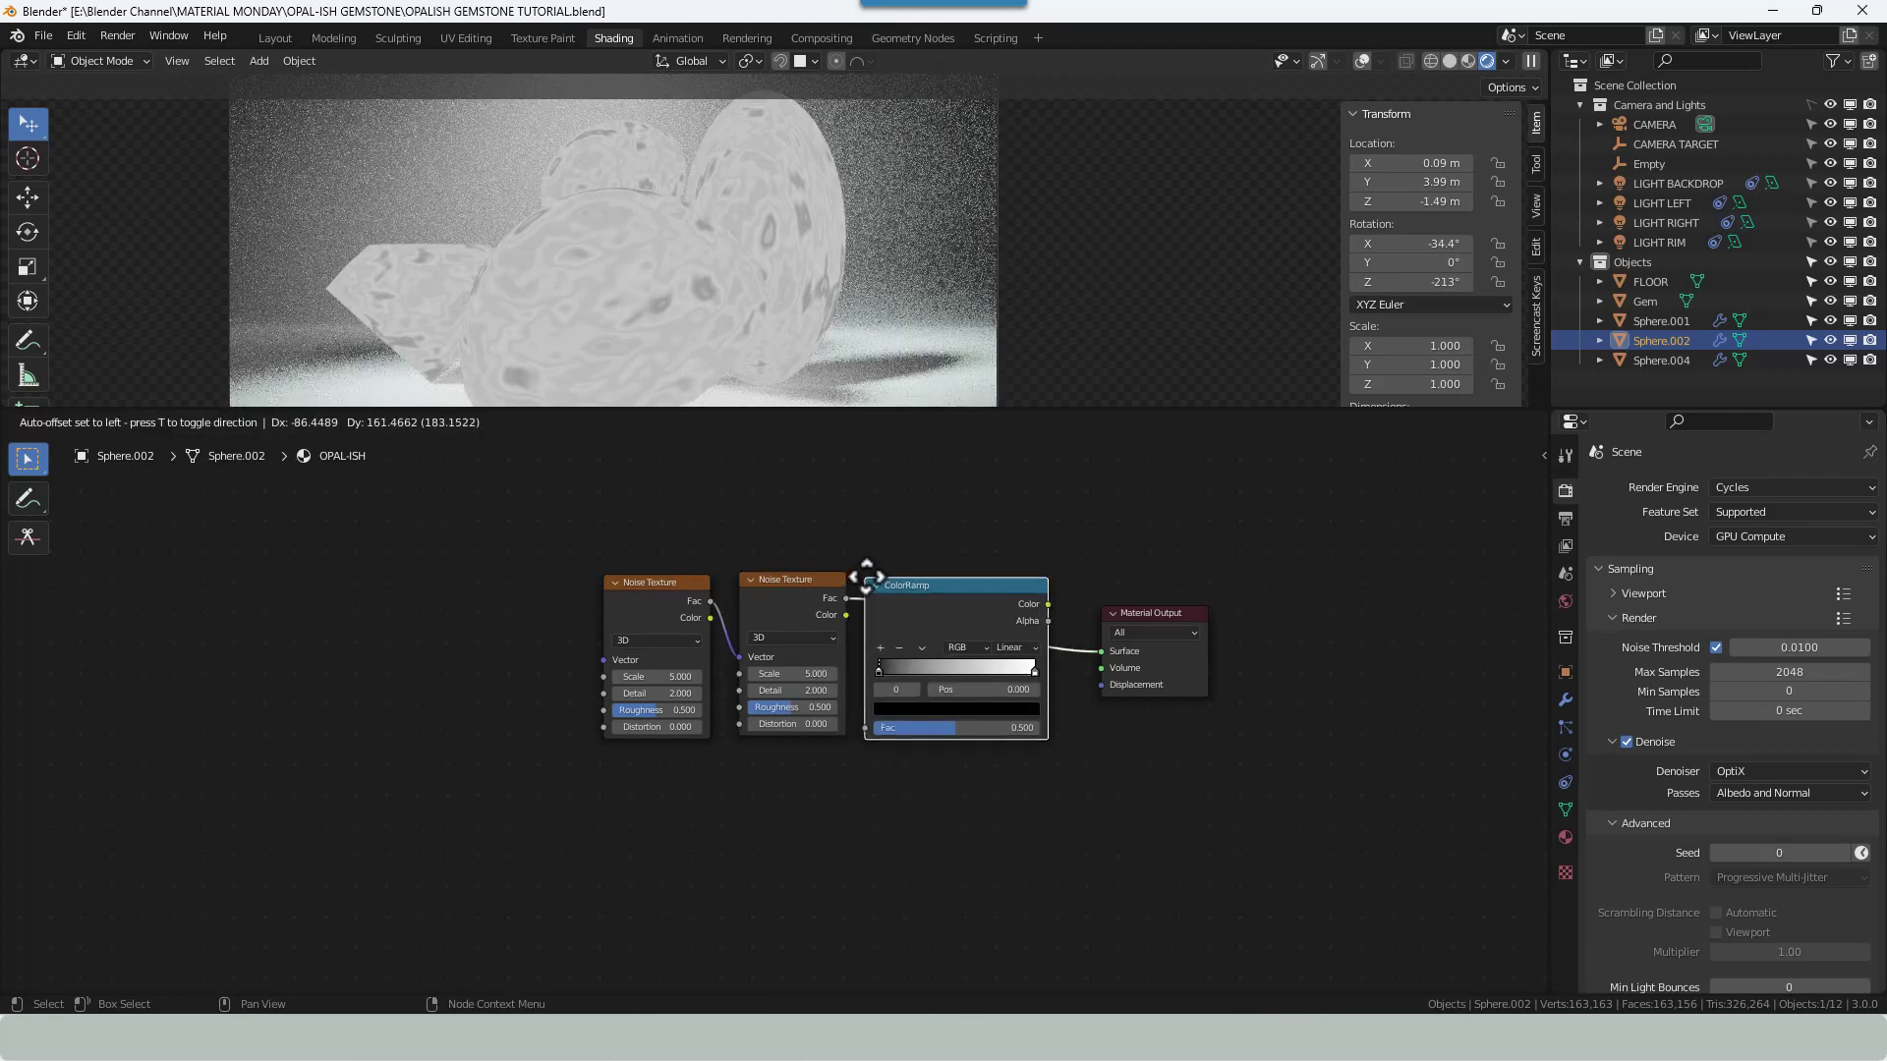
{"action": "left_click", "coordinate": [864, 574]}
Insert a Glass BSDF between the ColorRamp and the output, then align the node row.
{"action": "key", "text": "shift+a"}
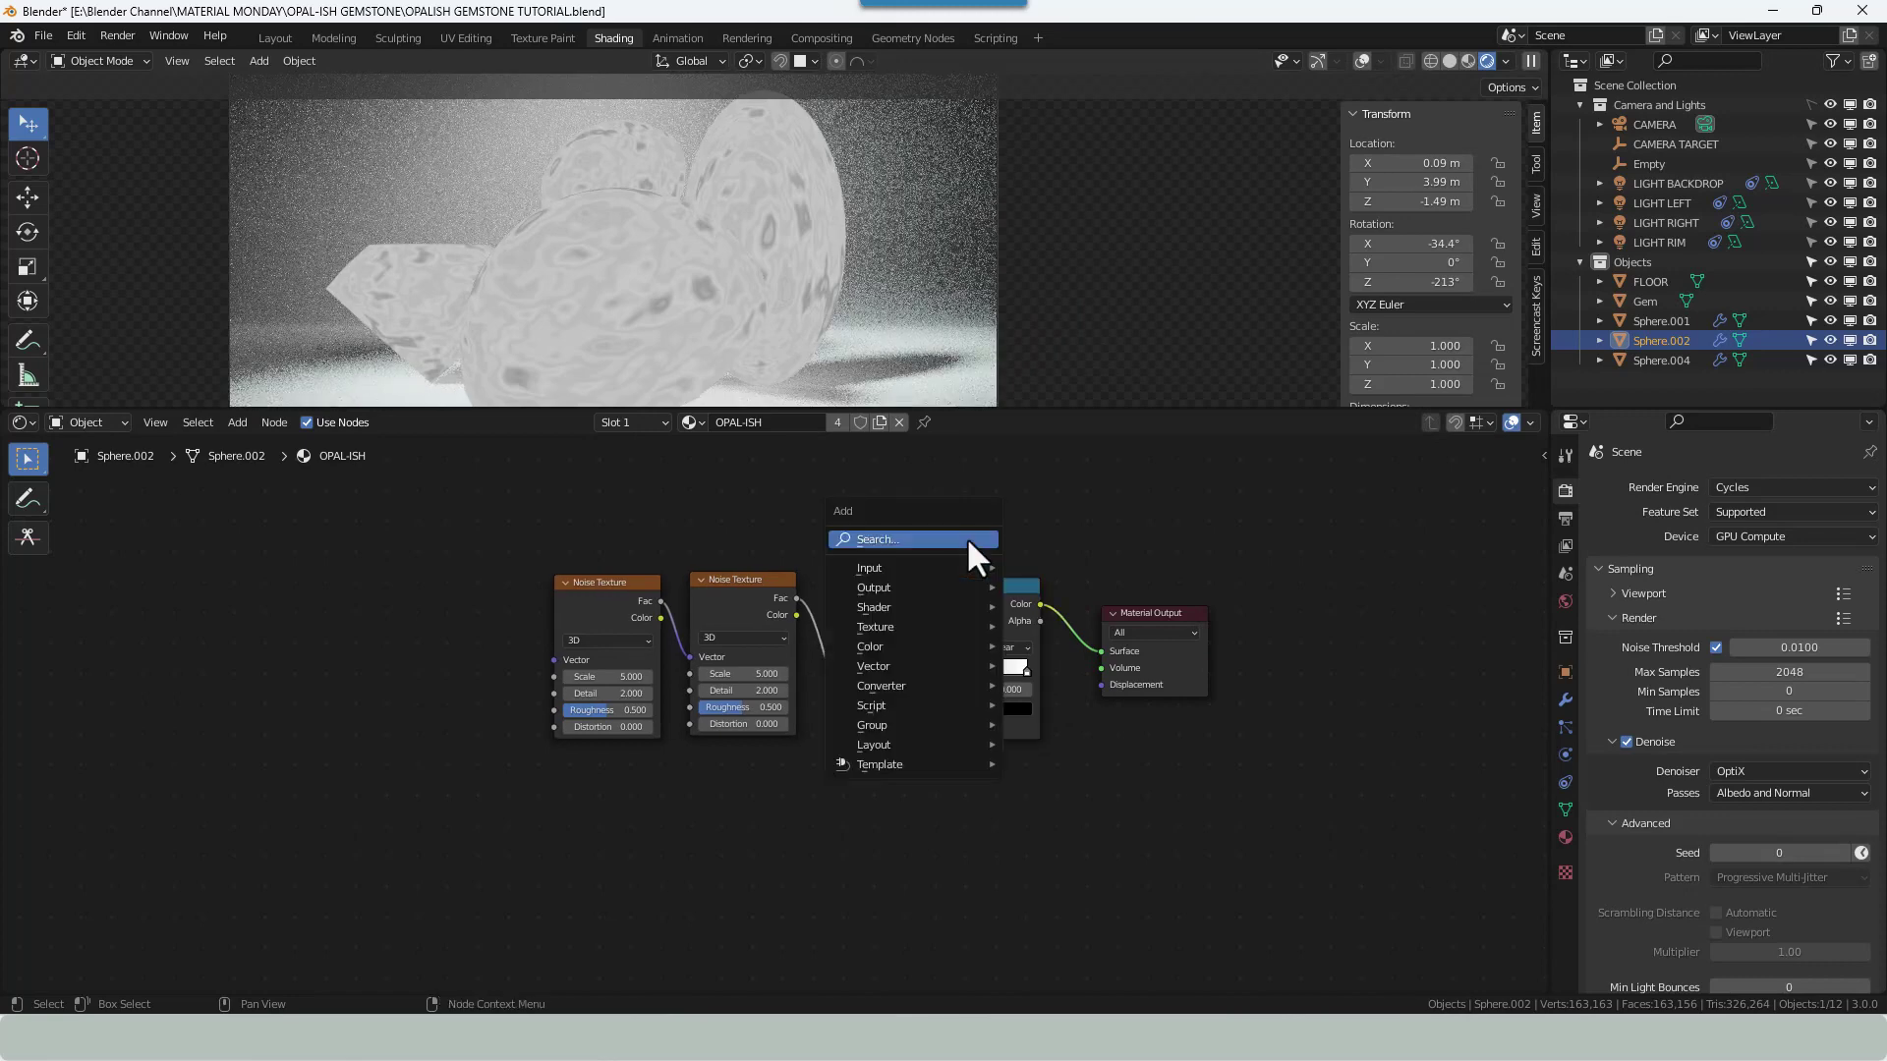
{"action": "left_click", "coordinate": [971, 538]}
{"action": "type", "text": "GLASS"}
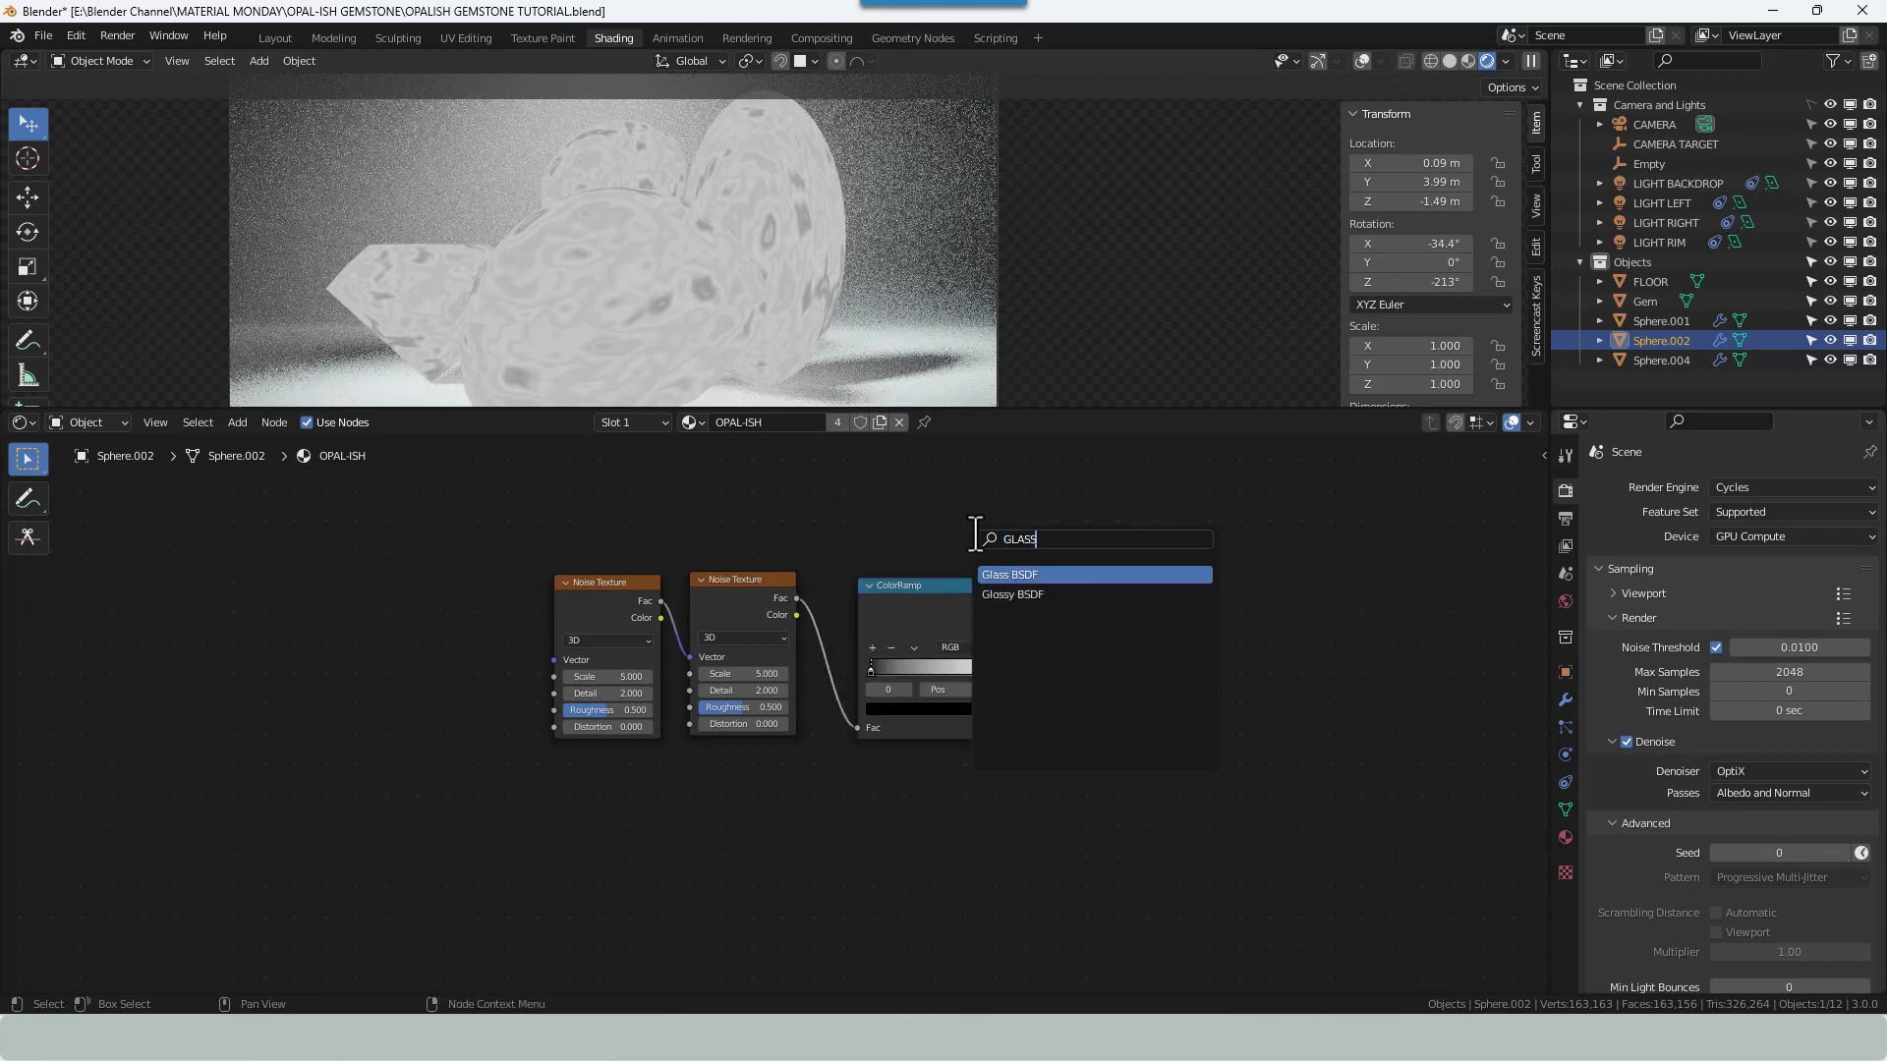
{"action": "key", "text": "Return"}
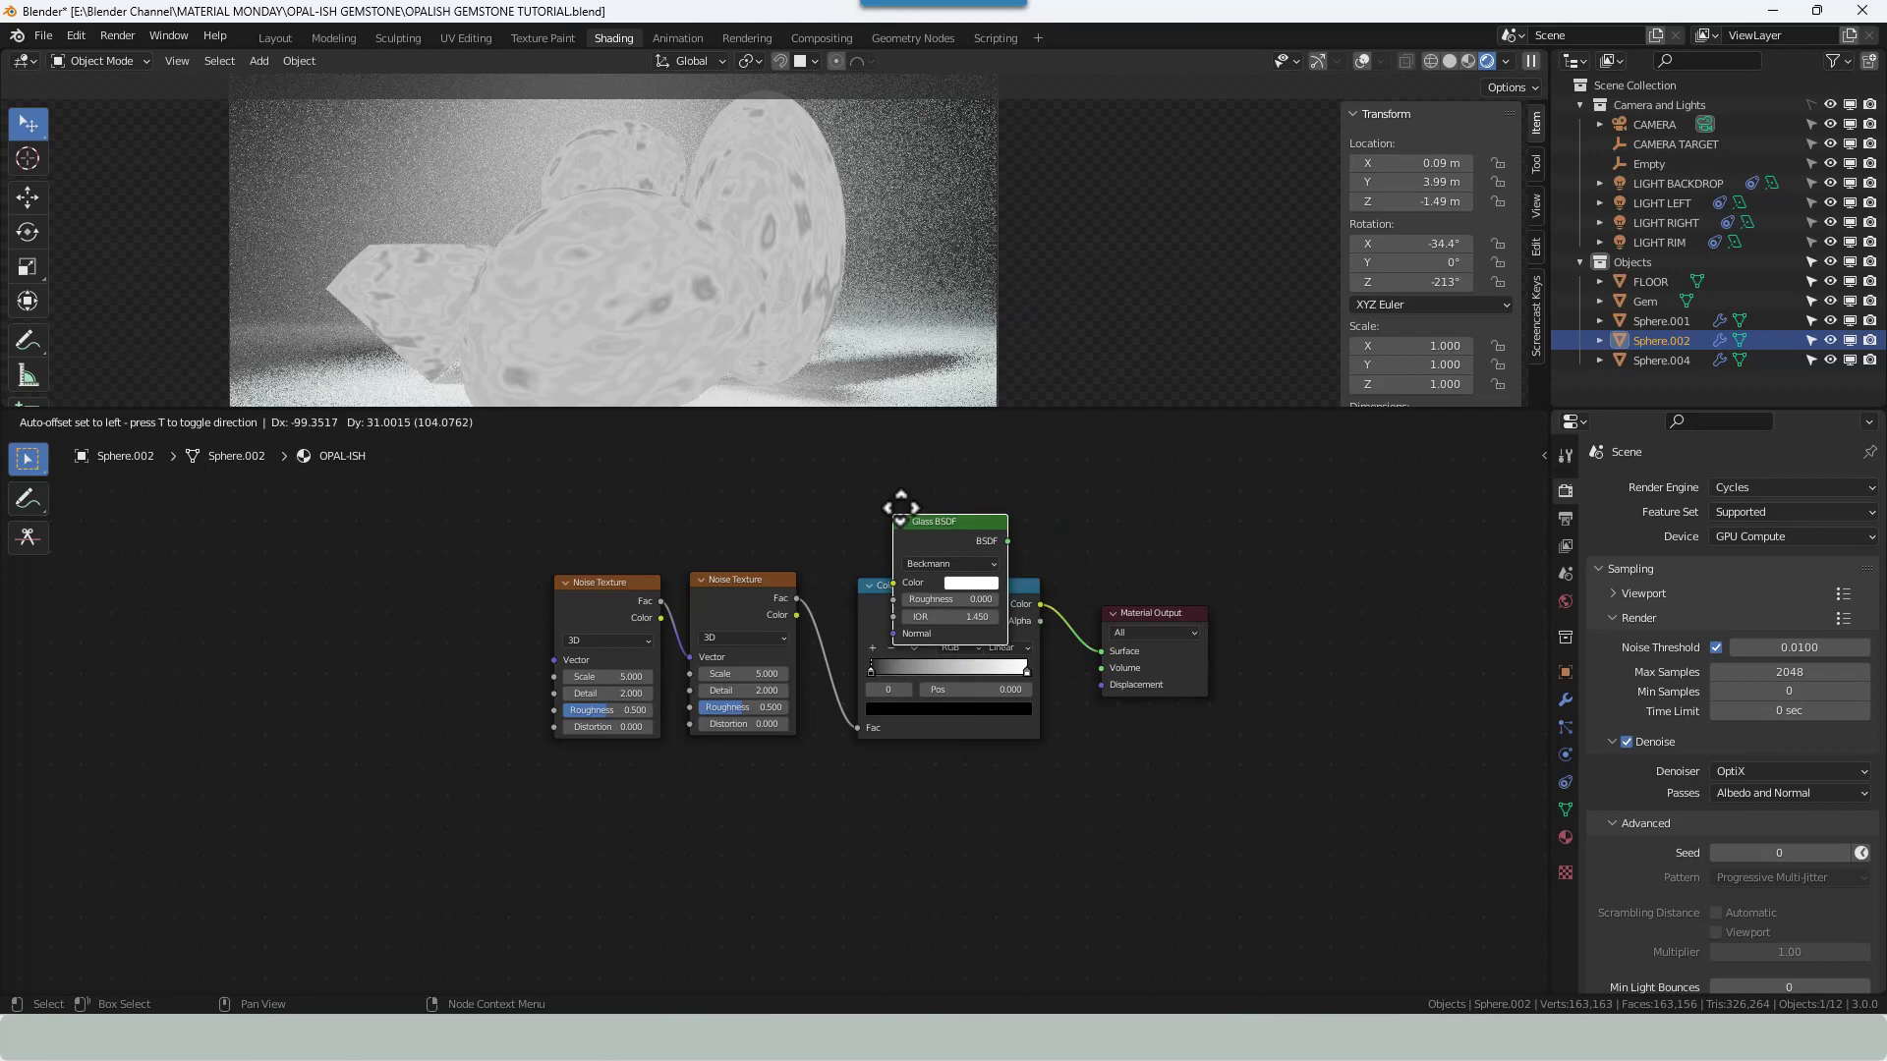
{"action": "left_click", "coordinate": [1060, 520]}
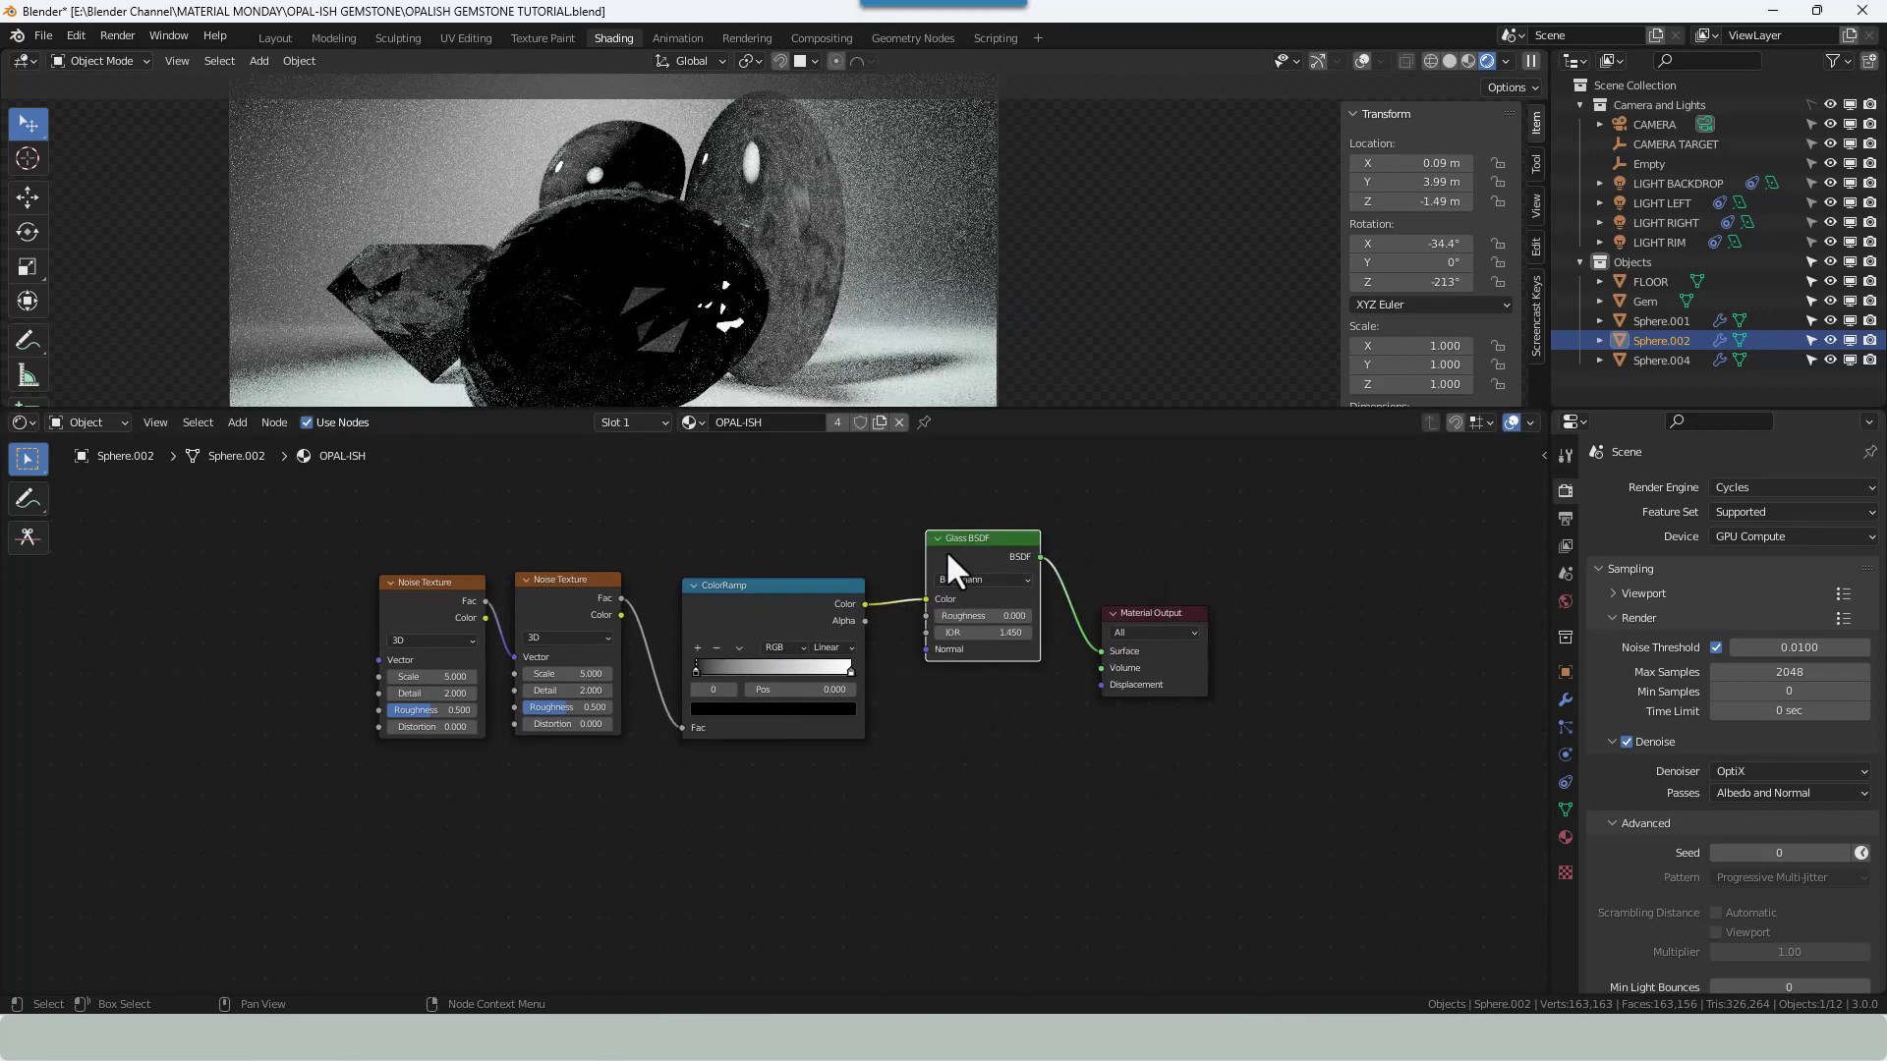
{"action": "left_click_drag", "start_coordinate": [263, 563], "coordinate": [1317, 669]}
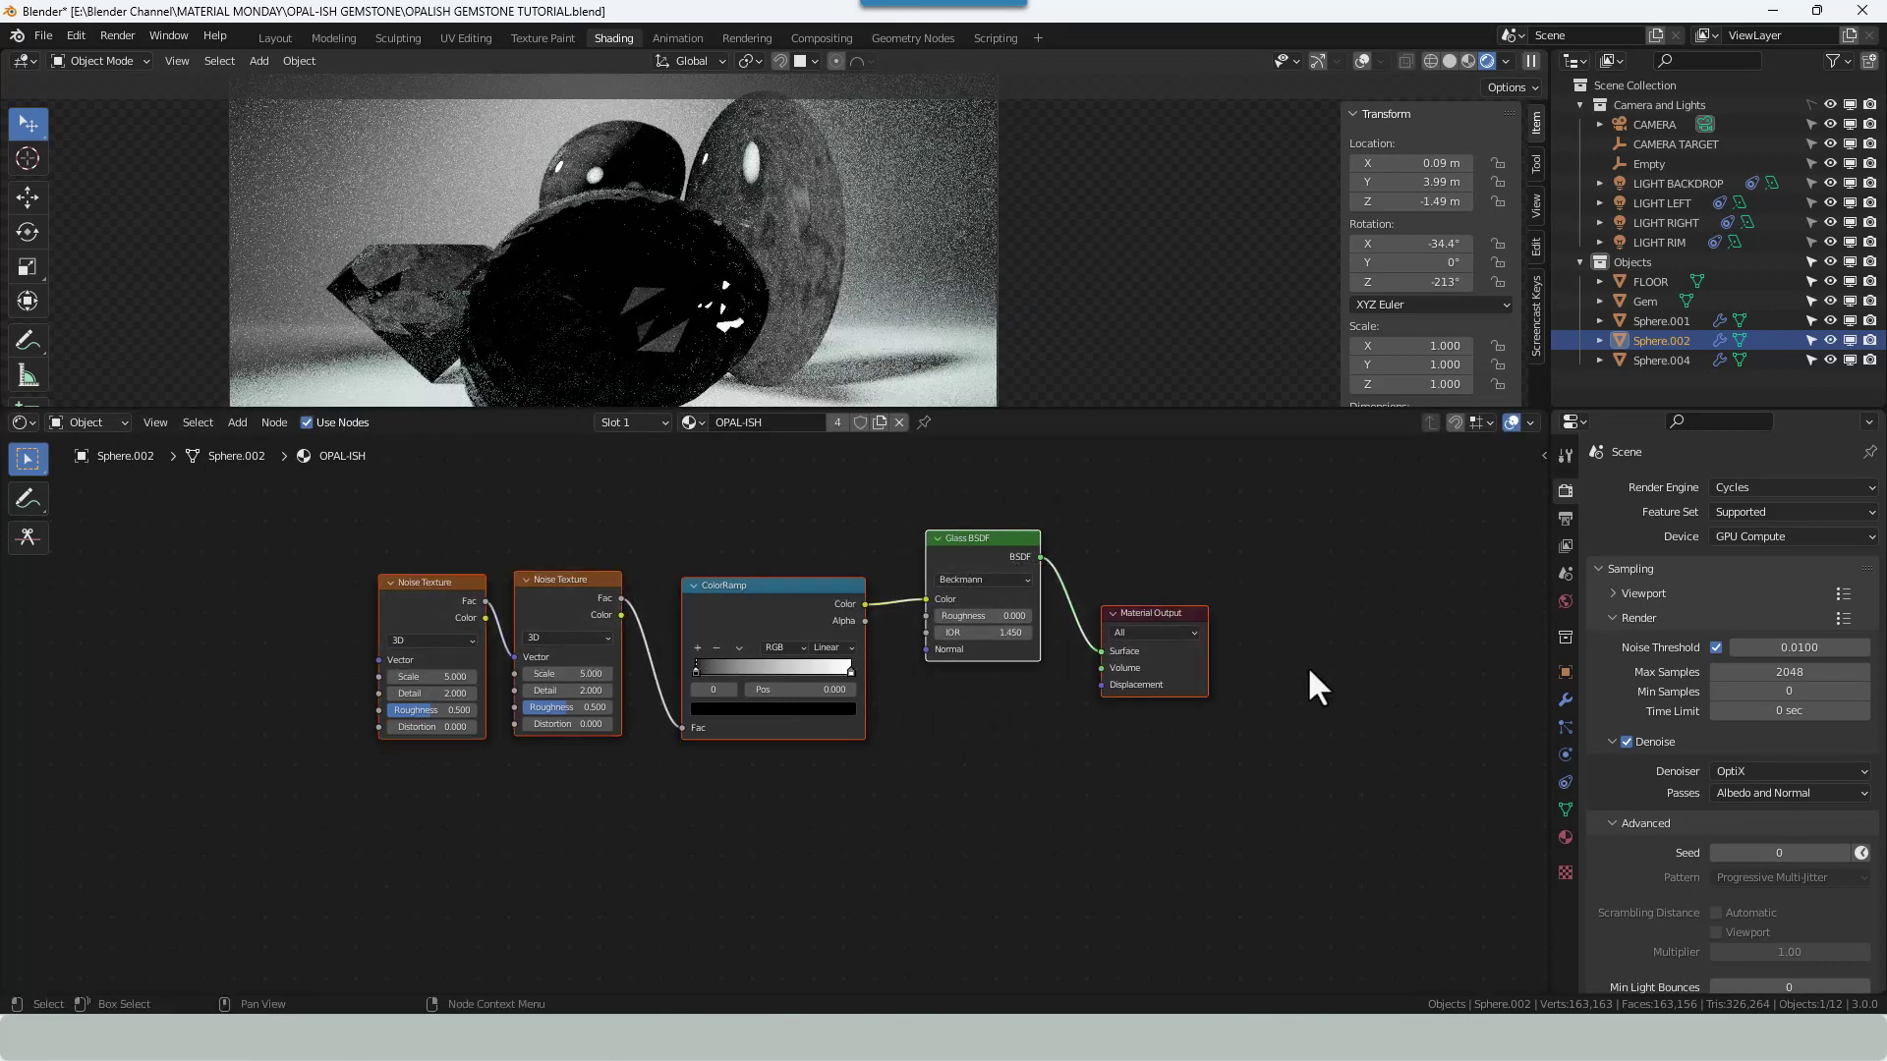
{"action": "key", "text": "shift+equal"}
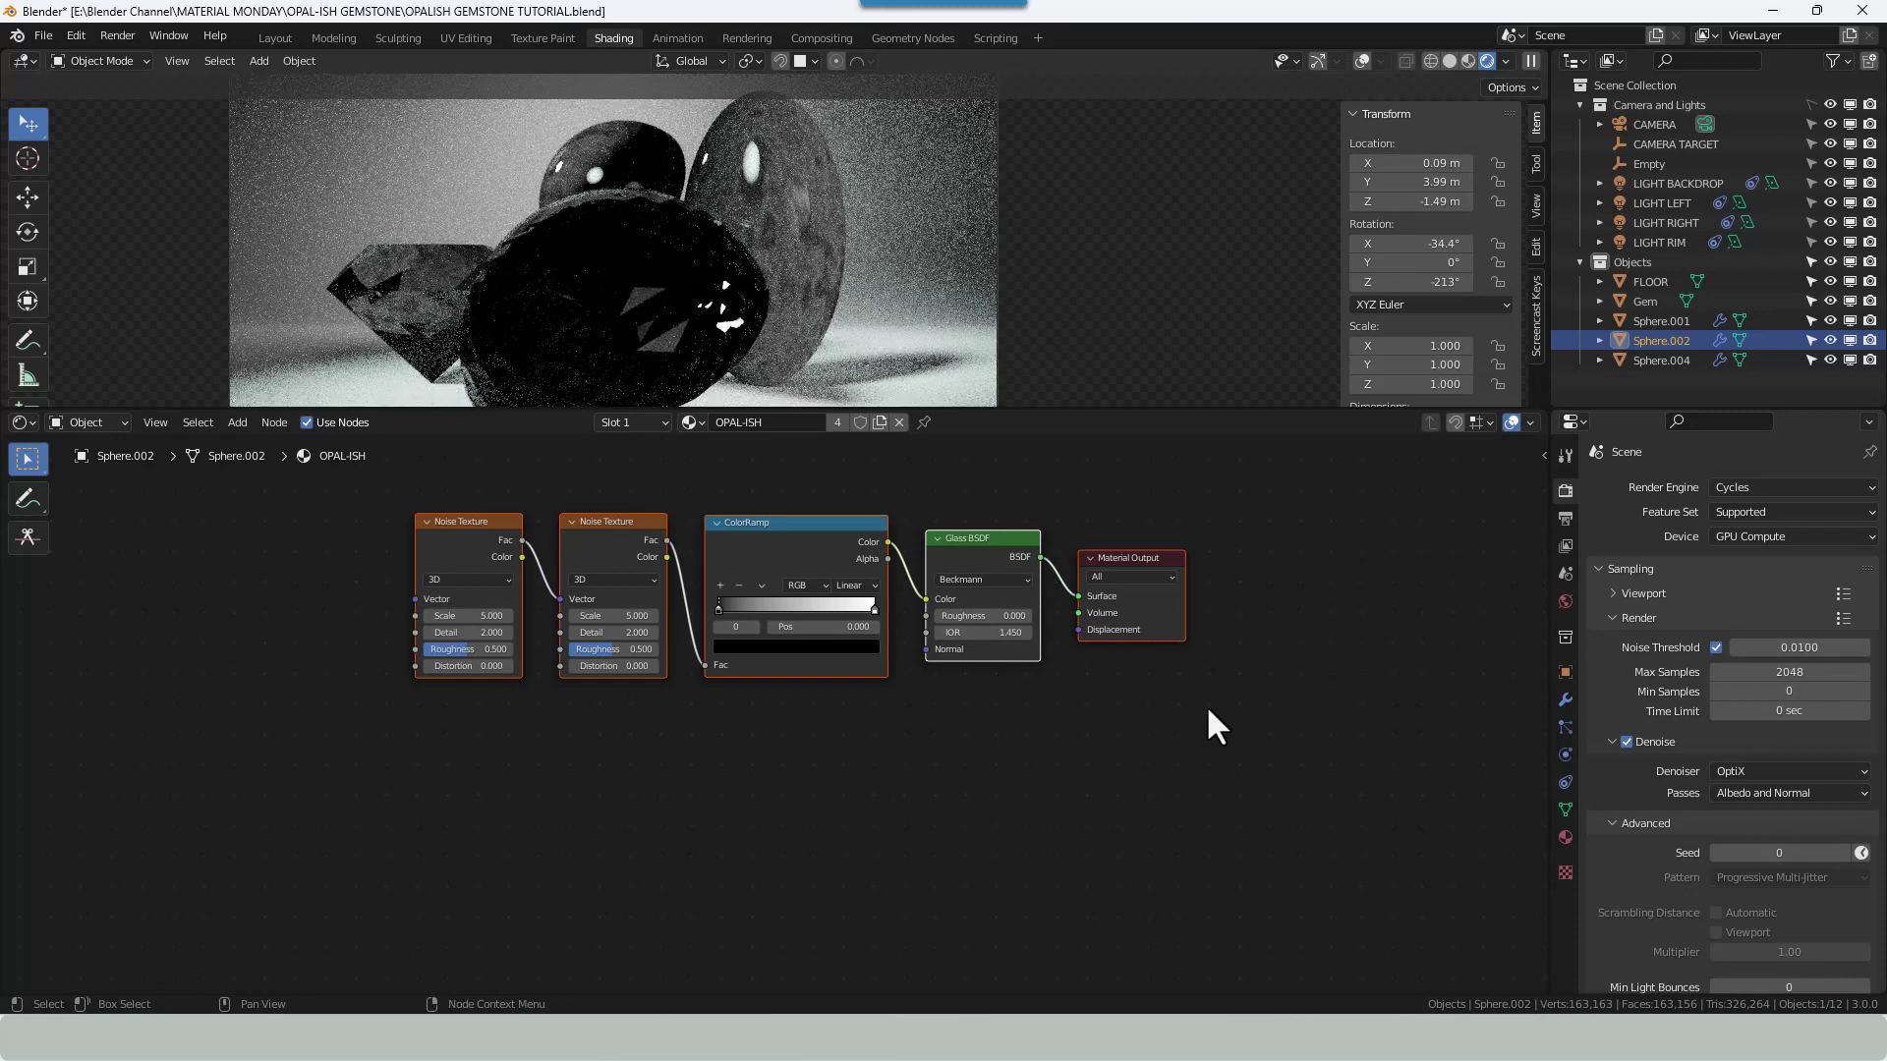
{"action": "left_click", "coordinate": [1003, 766]}
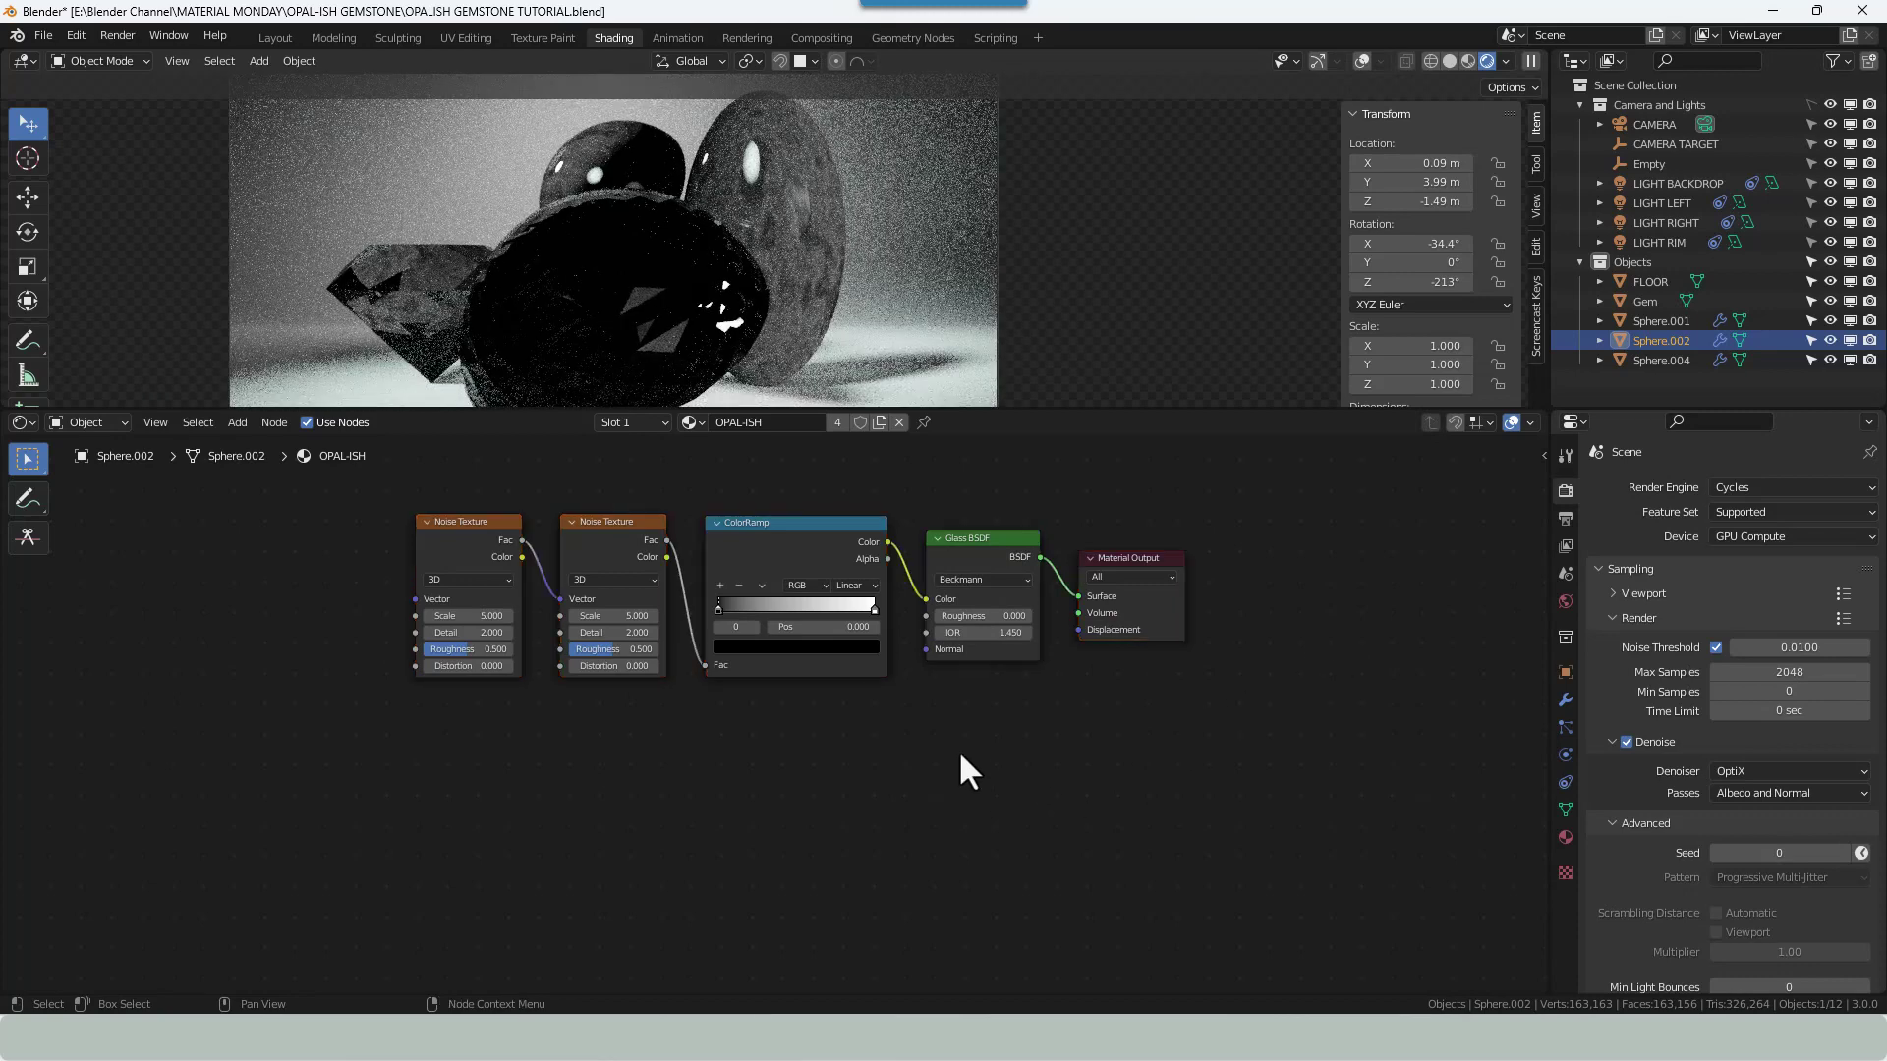
Add a Transparent BSDF node below the Glass BSDF.
{"action": "key", "text": "shift+a"}
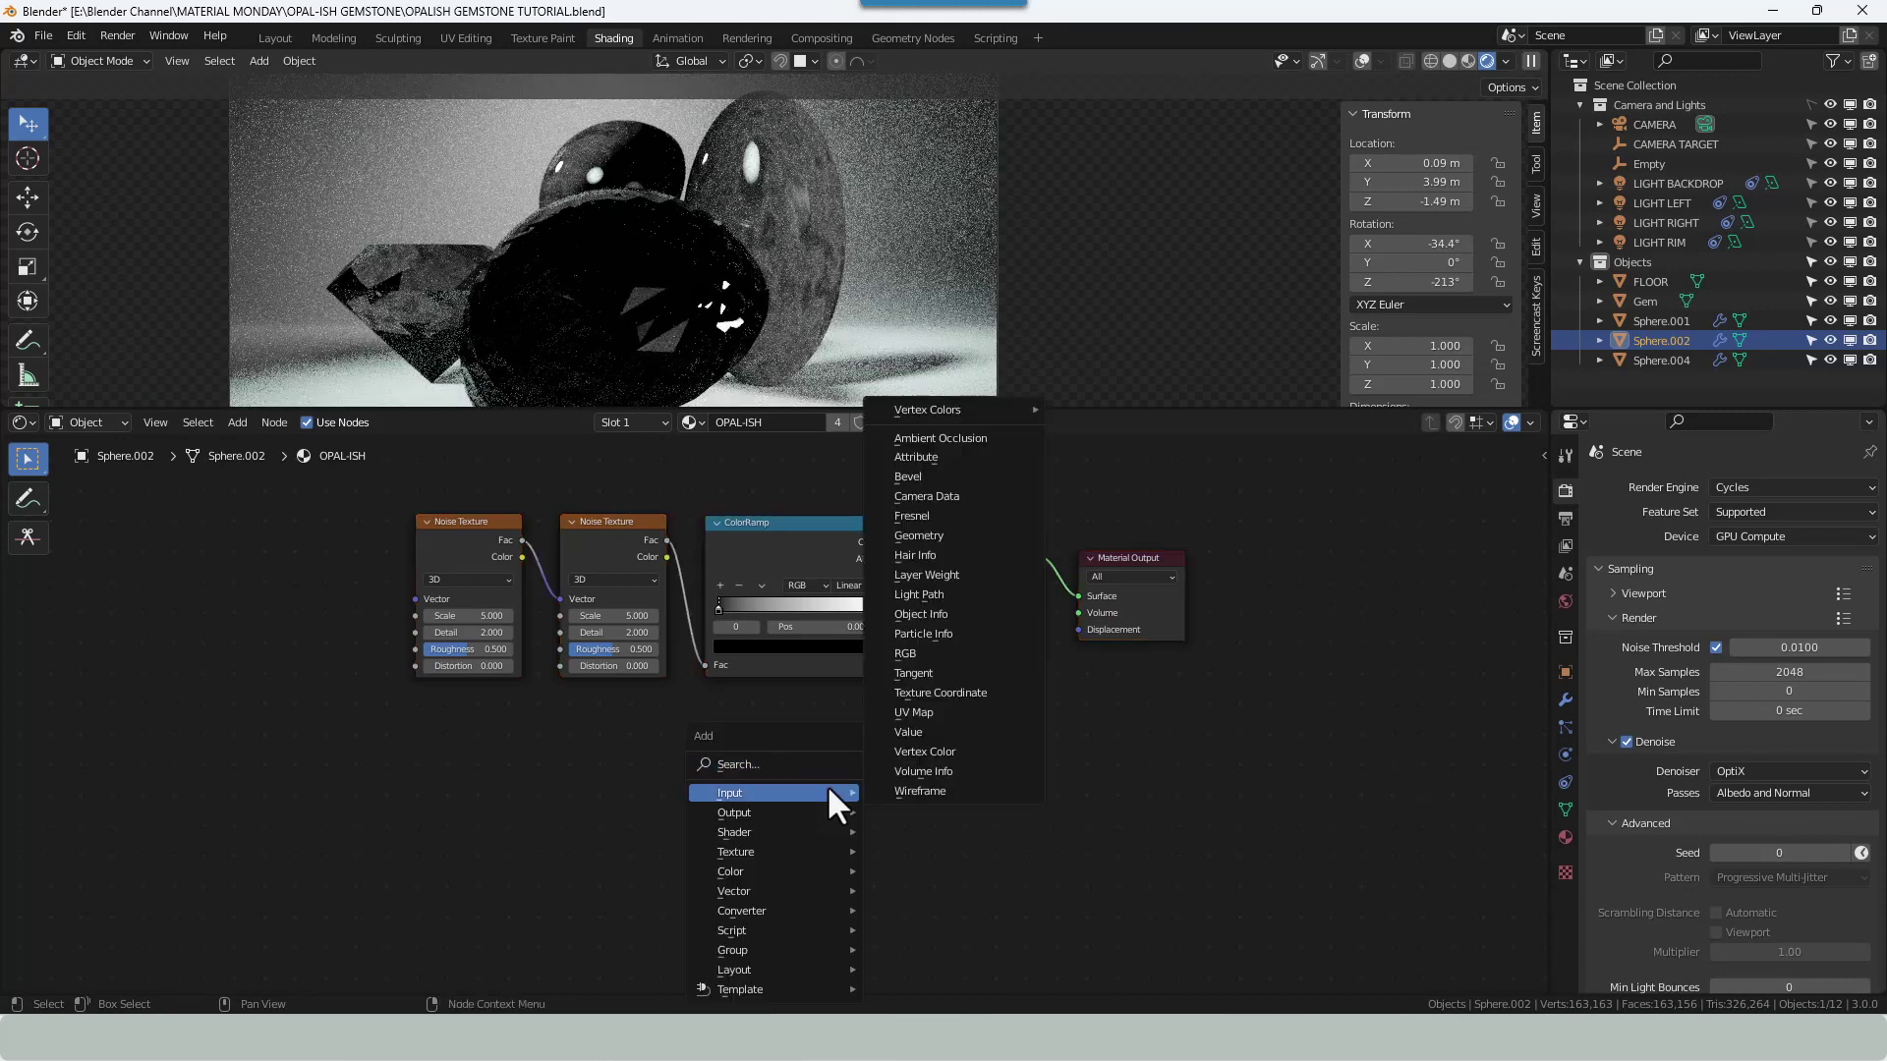
{"action": "left_click", "coordinate": [789, 766]}
{"action": "type", "text": "TRAN"}
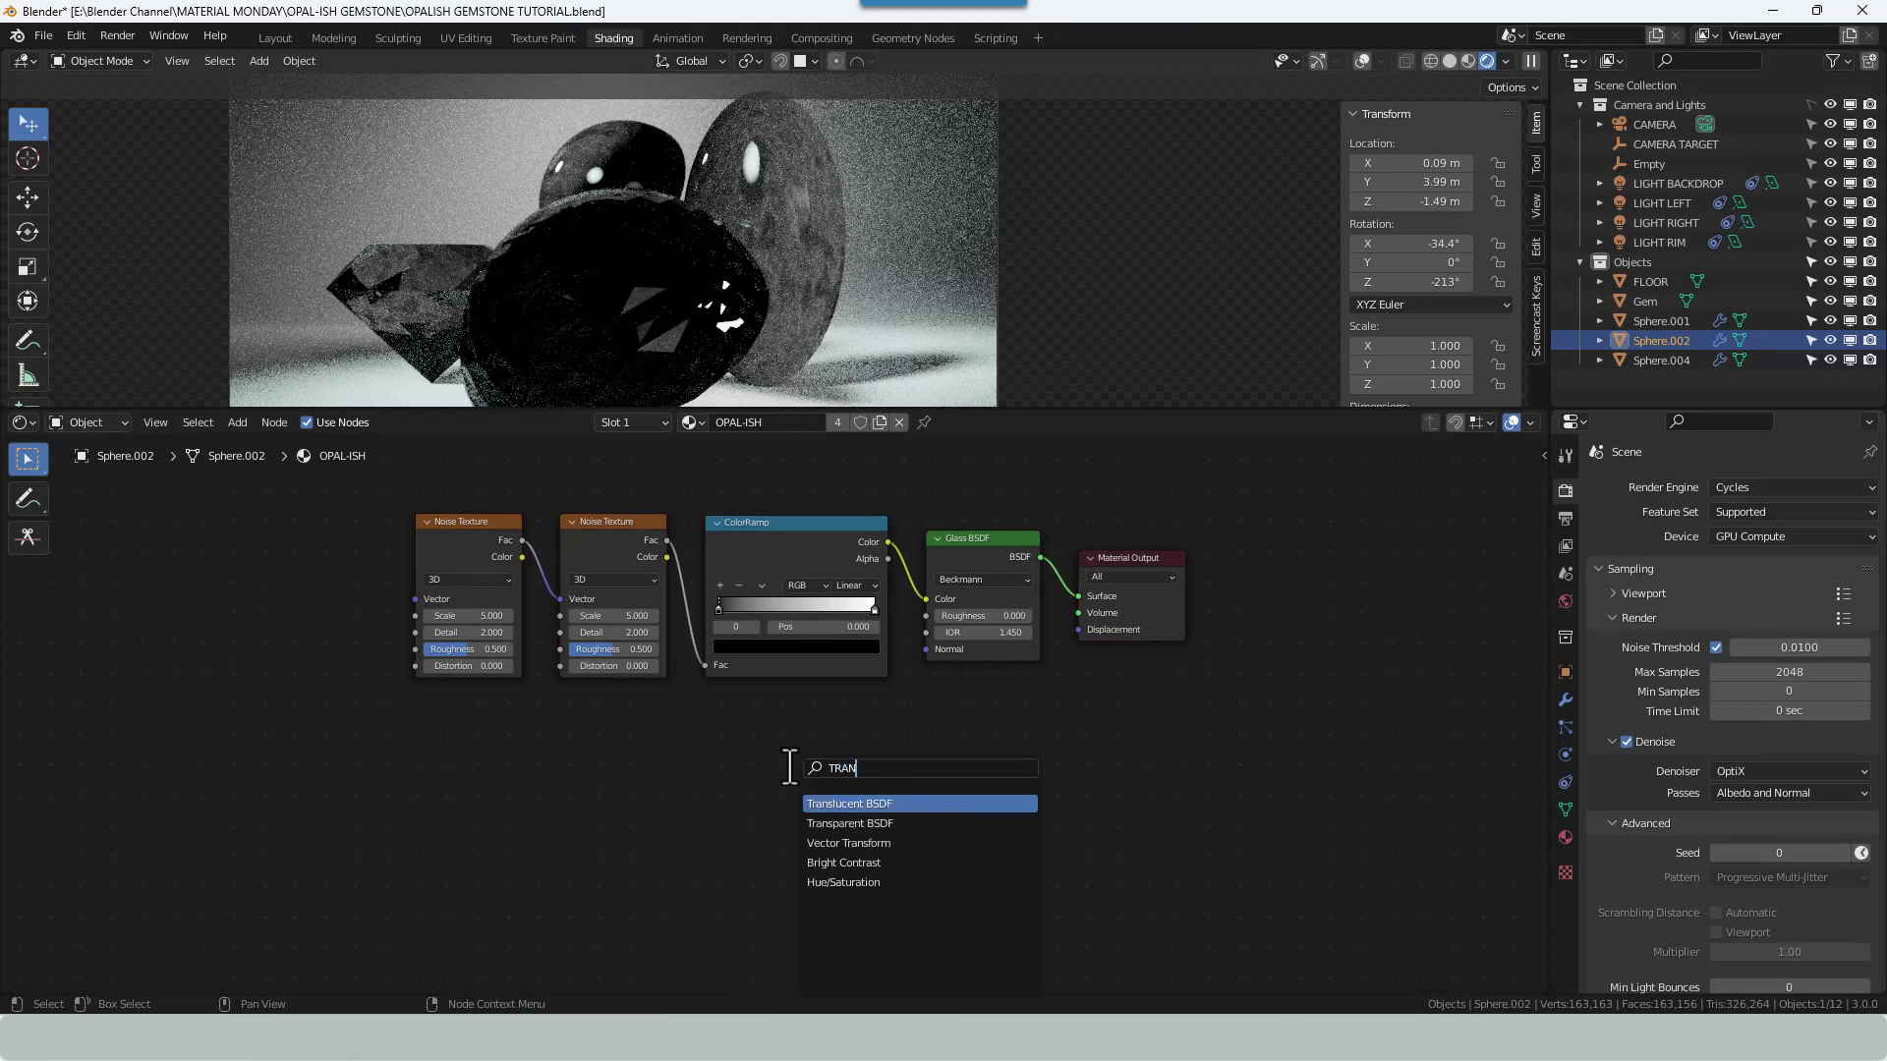
{"action": "key", "text": "Down"}
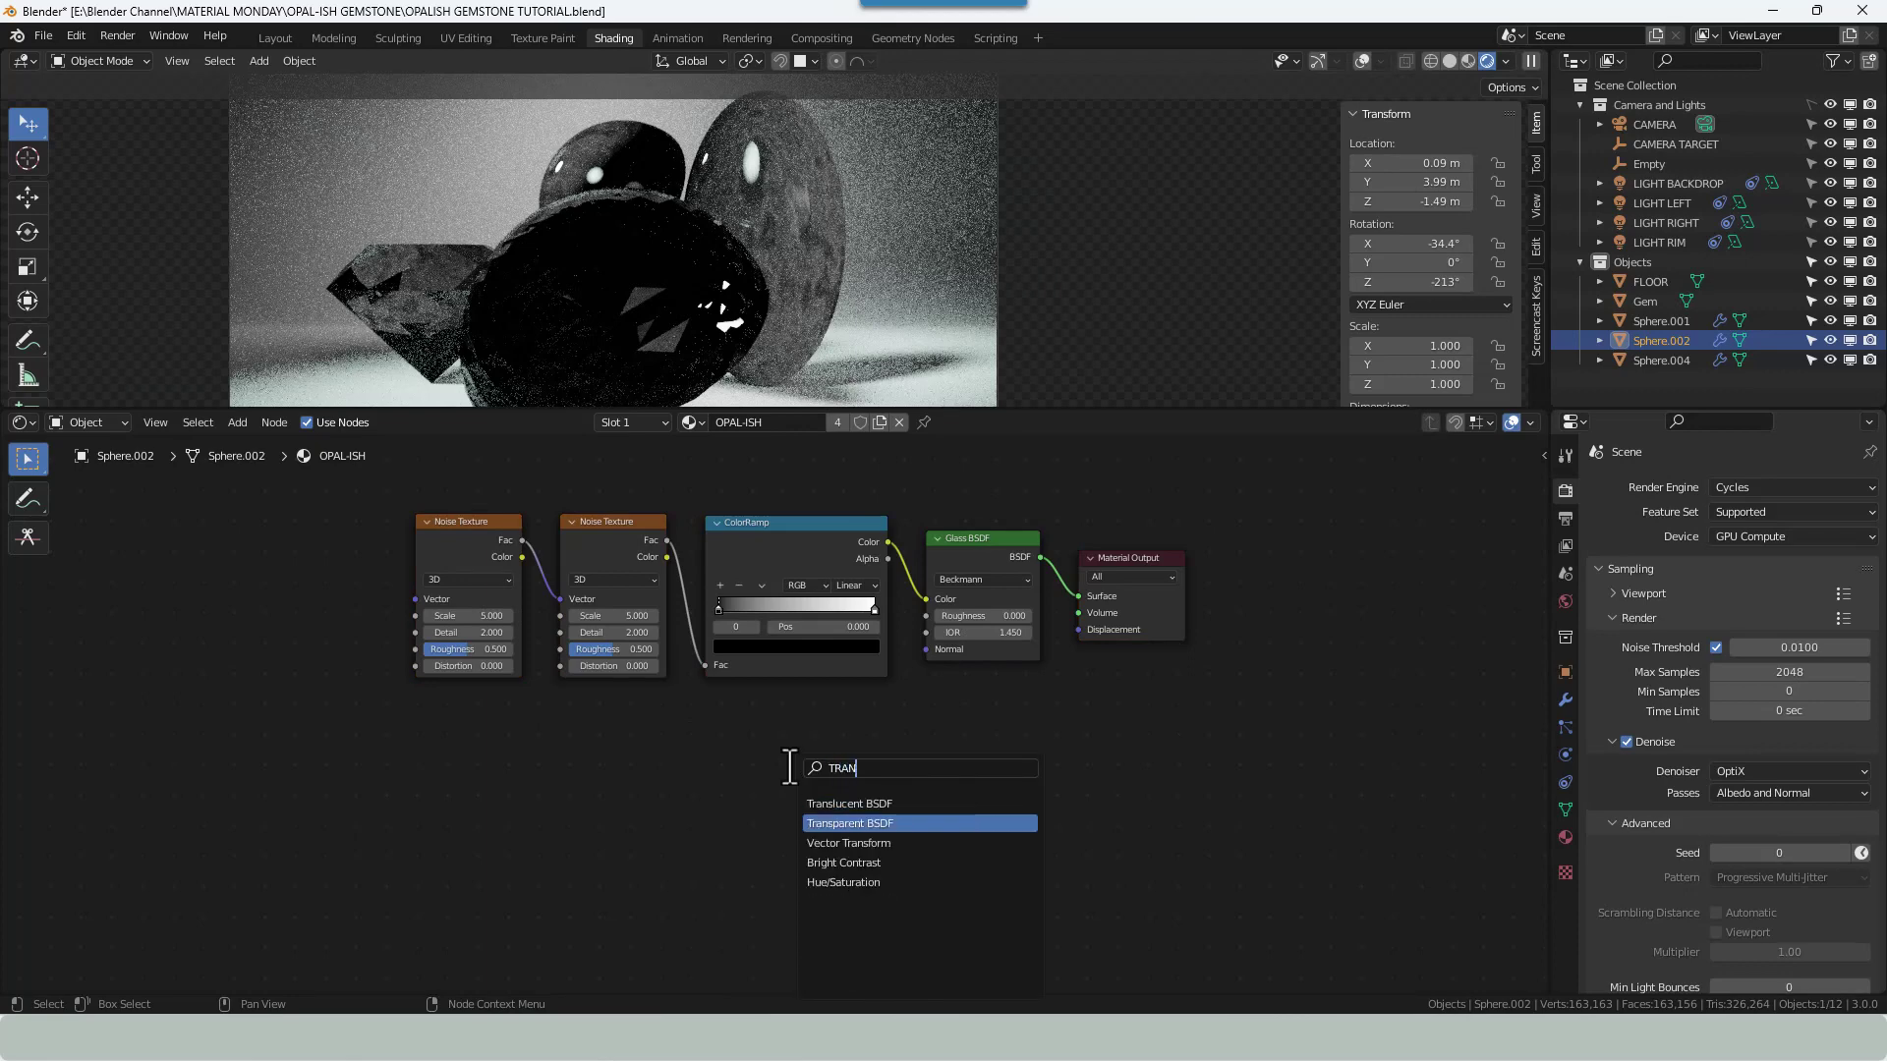
{"action": "key", "text": "Return"}
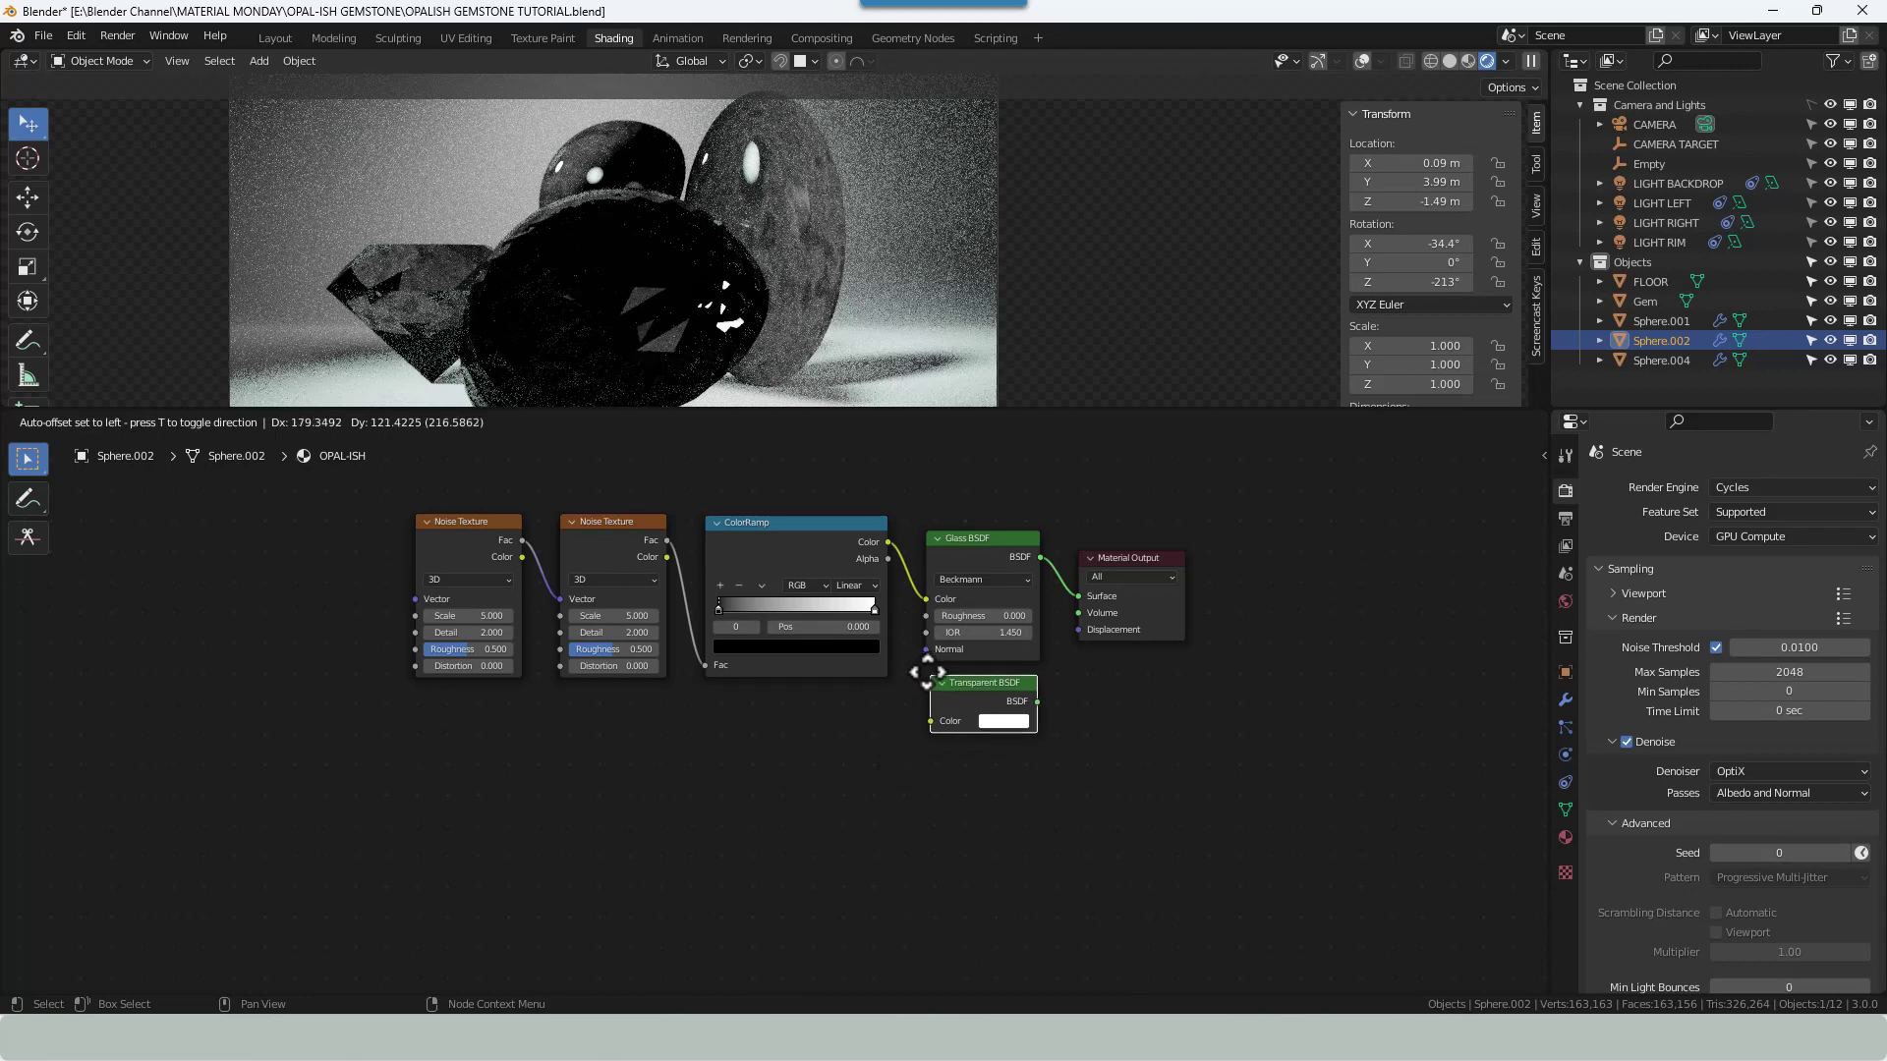
{"action": "left_click", "coordinate": [927, 673]}
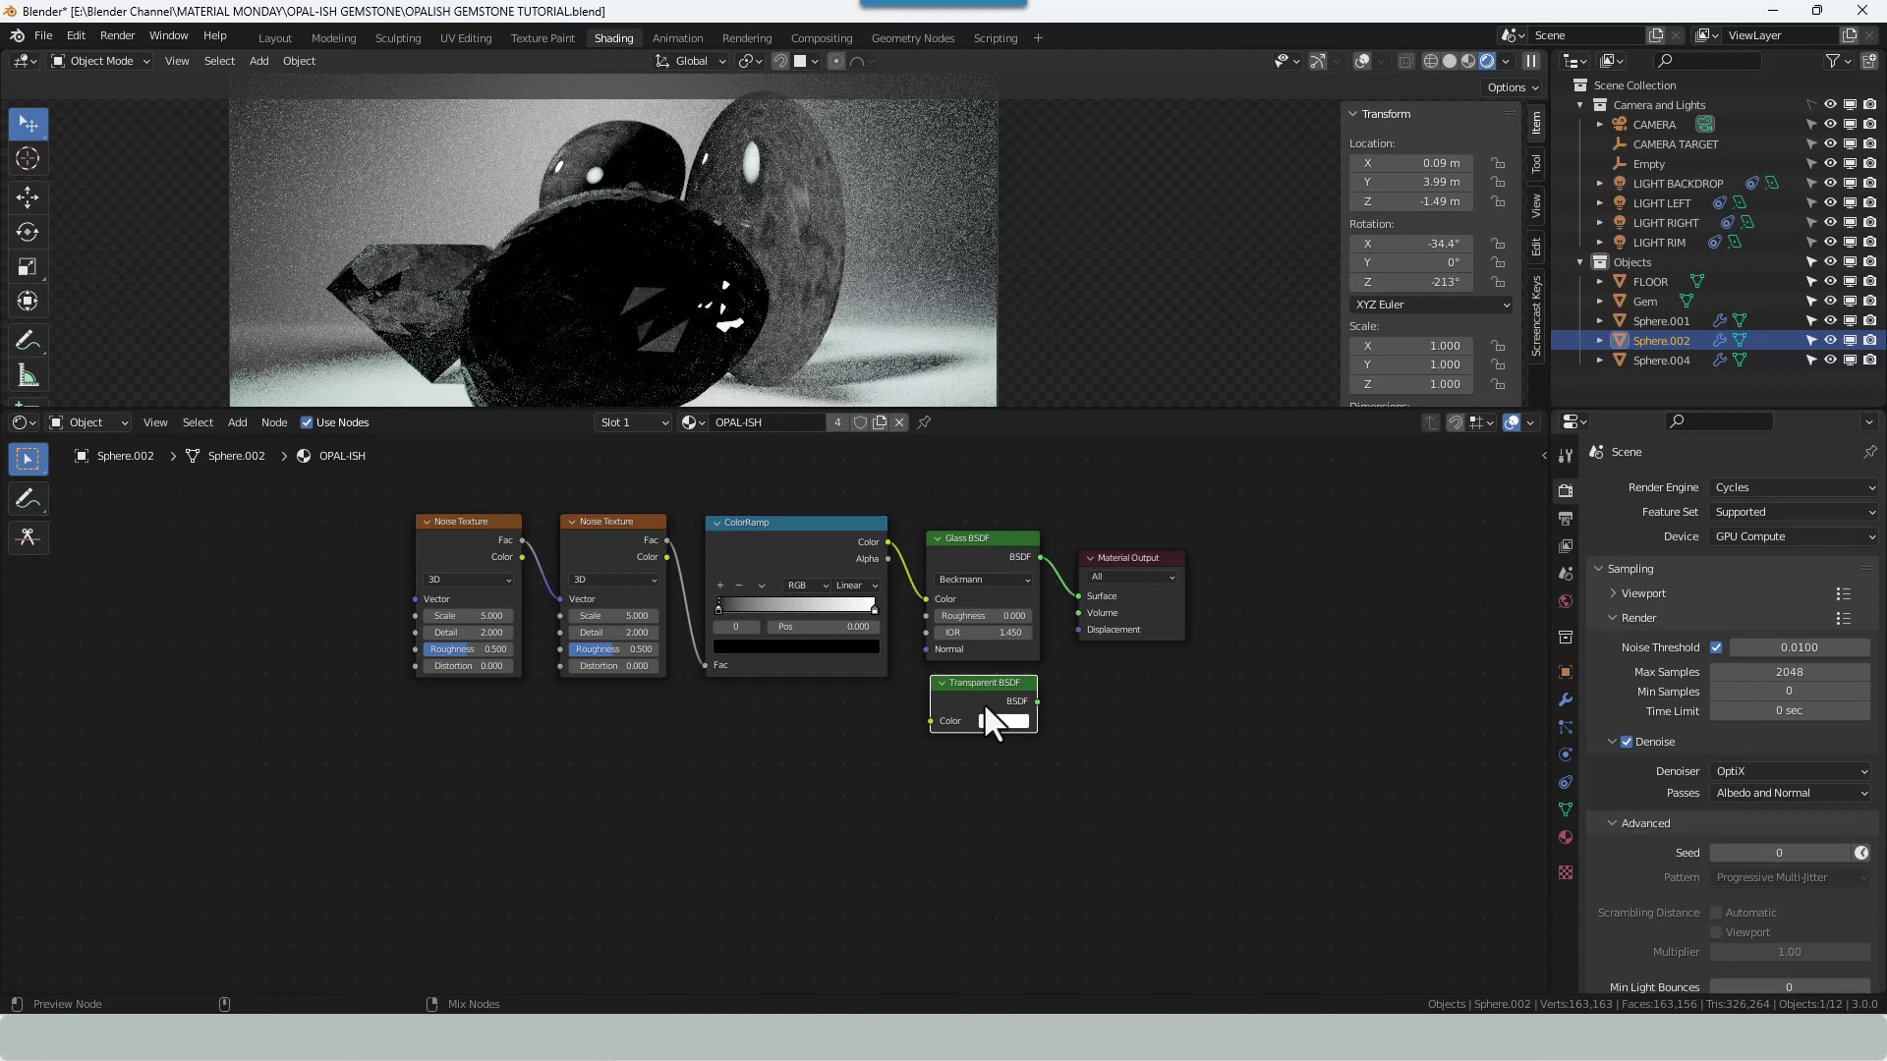
Mix the Transparent and Glass BSDFs through a Mix Shader into the output, placed to its right.
{"action": "right_click_drag", "start_coordinate": [983, 703], "coordinate": [988, 622], "text": "ctrl+shift"}
{"action": "left_click_drag", "start_coordinate": [1108, 557], "coordinate": [1265, 553]}
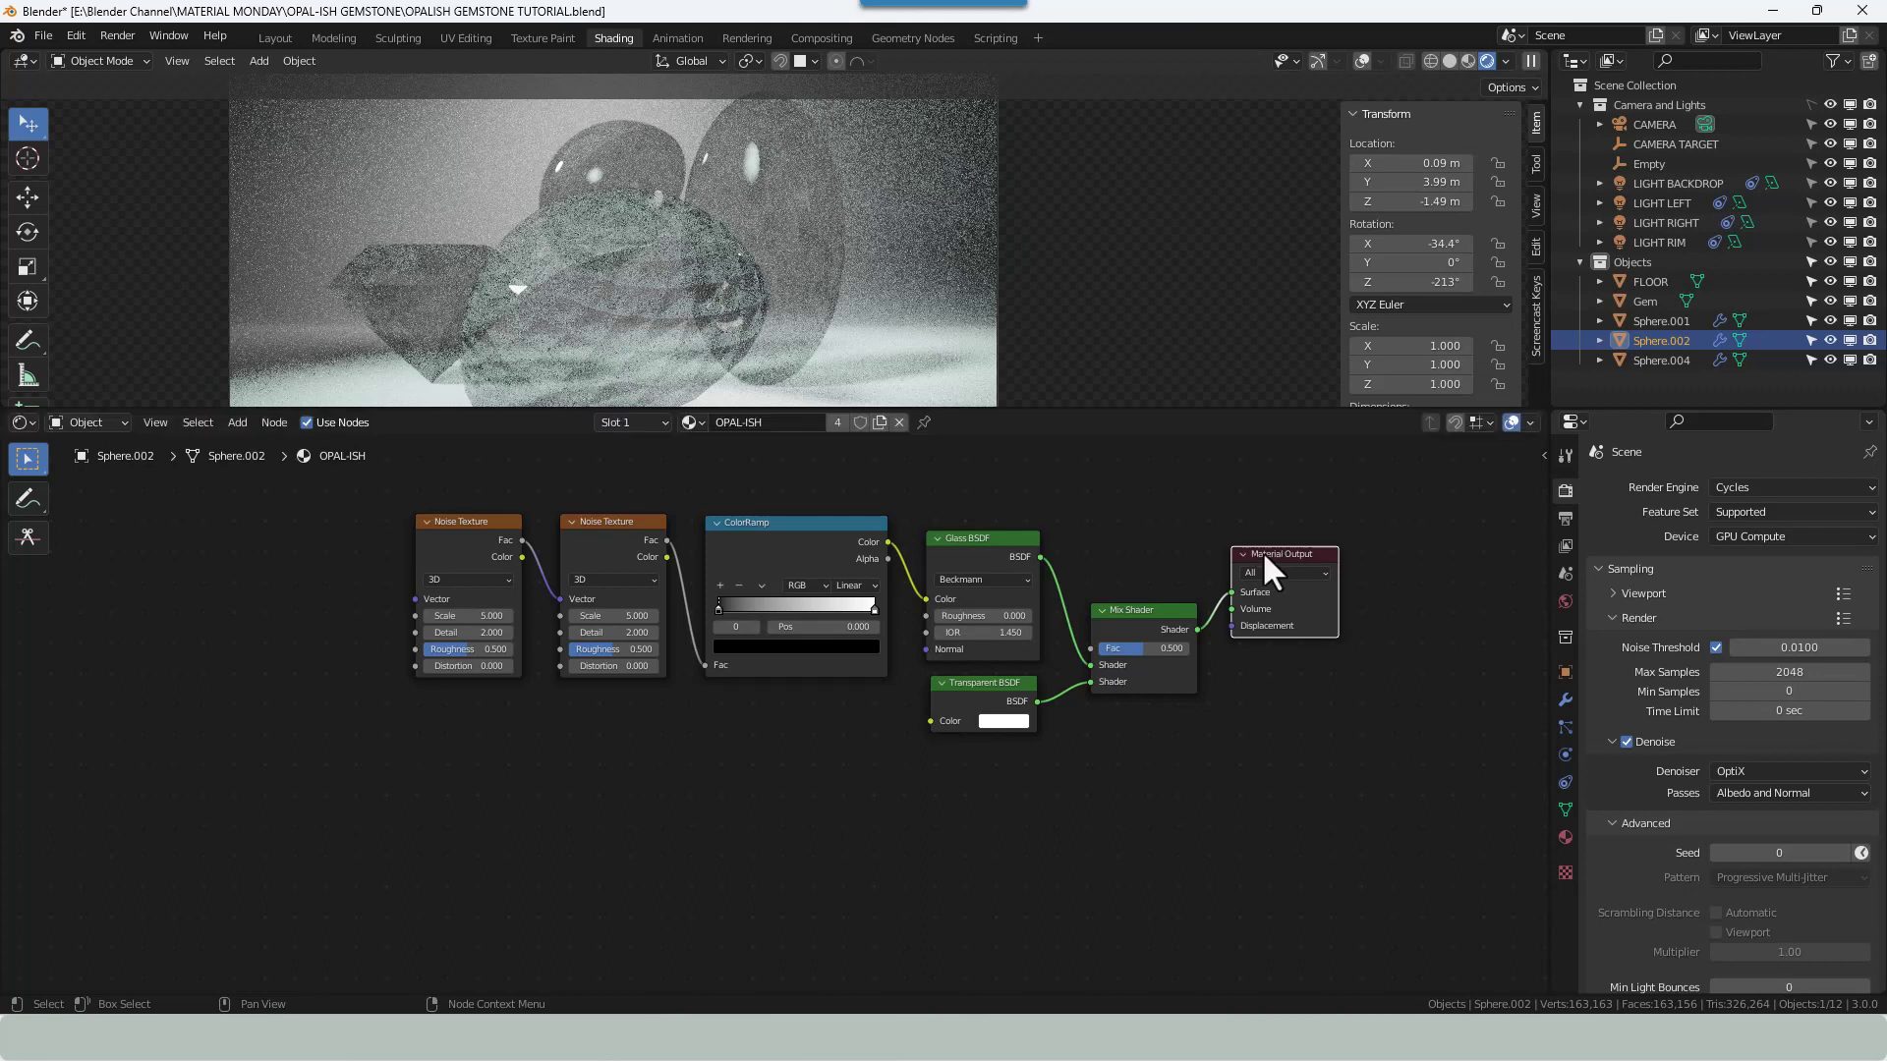
{"action": "key", "text": "Home"}
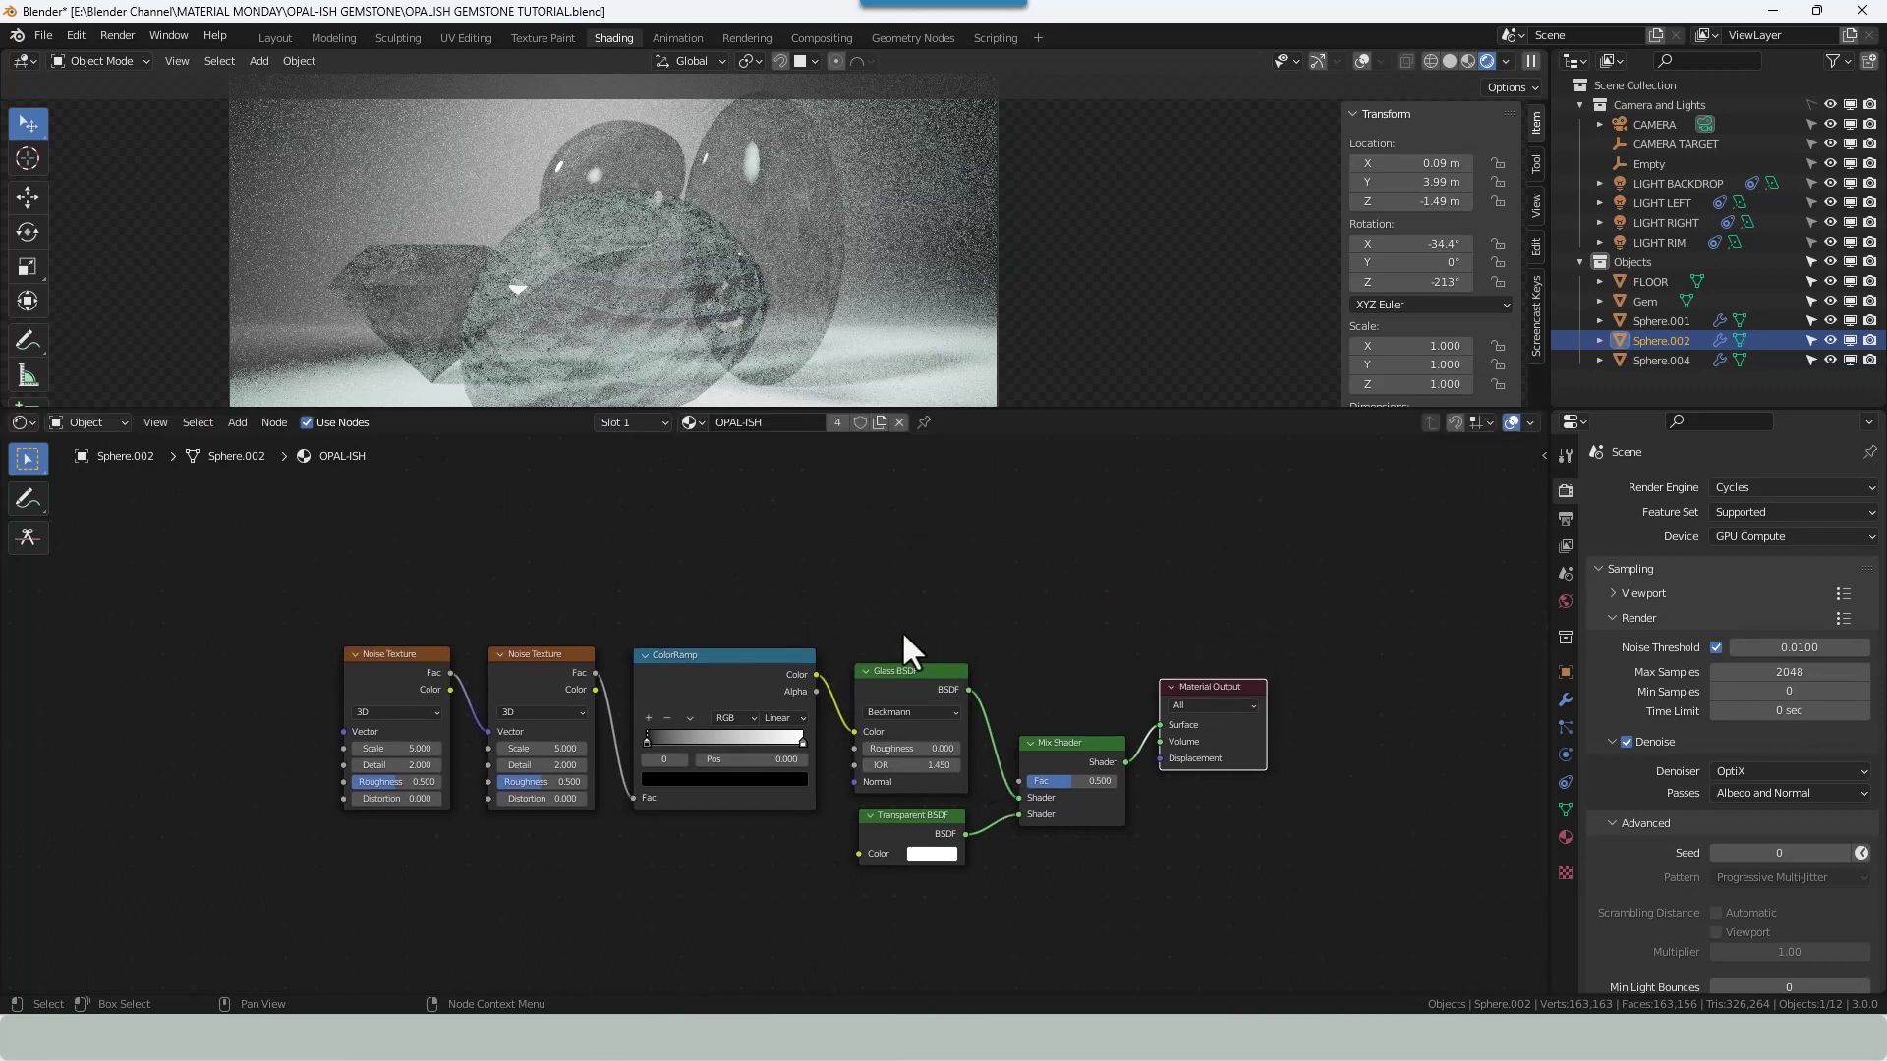
Add a Light Path node and connect its Is Shadow Ray to the Mix Shader Fac.
{"action": "key", "text": "shift+a"}
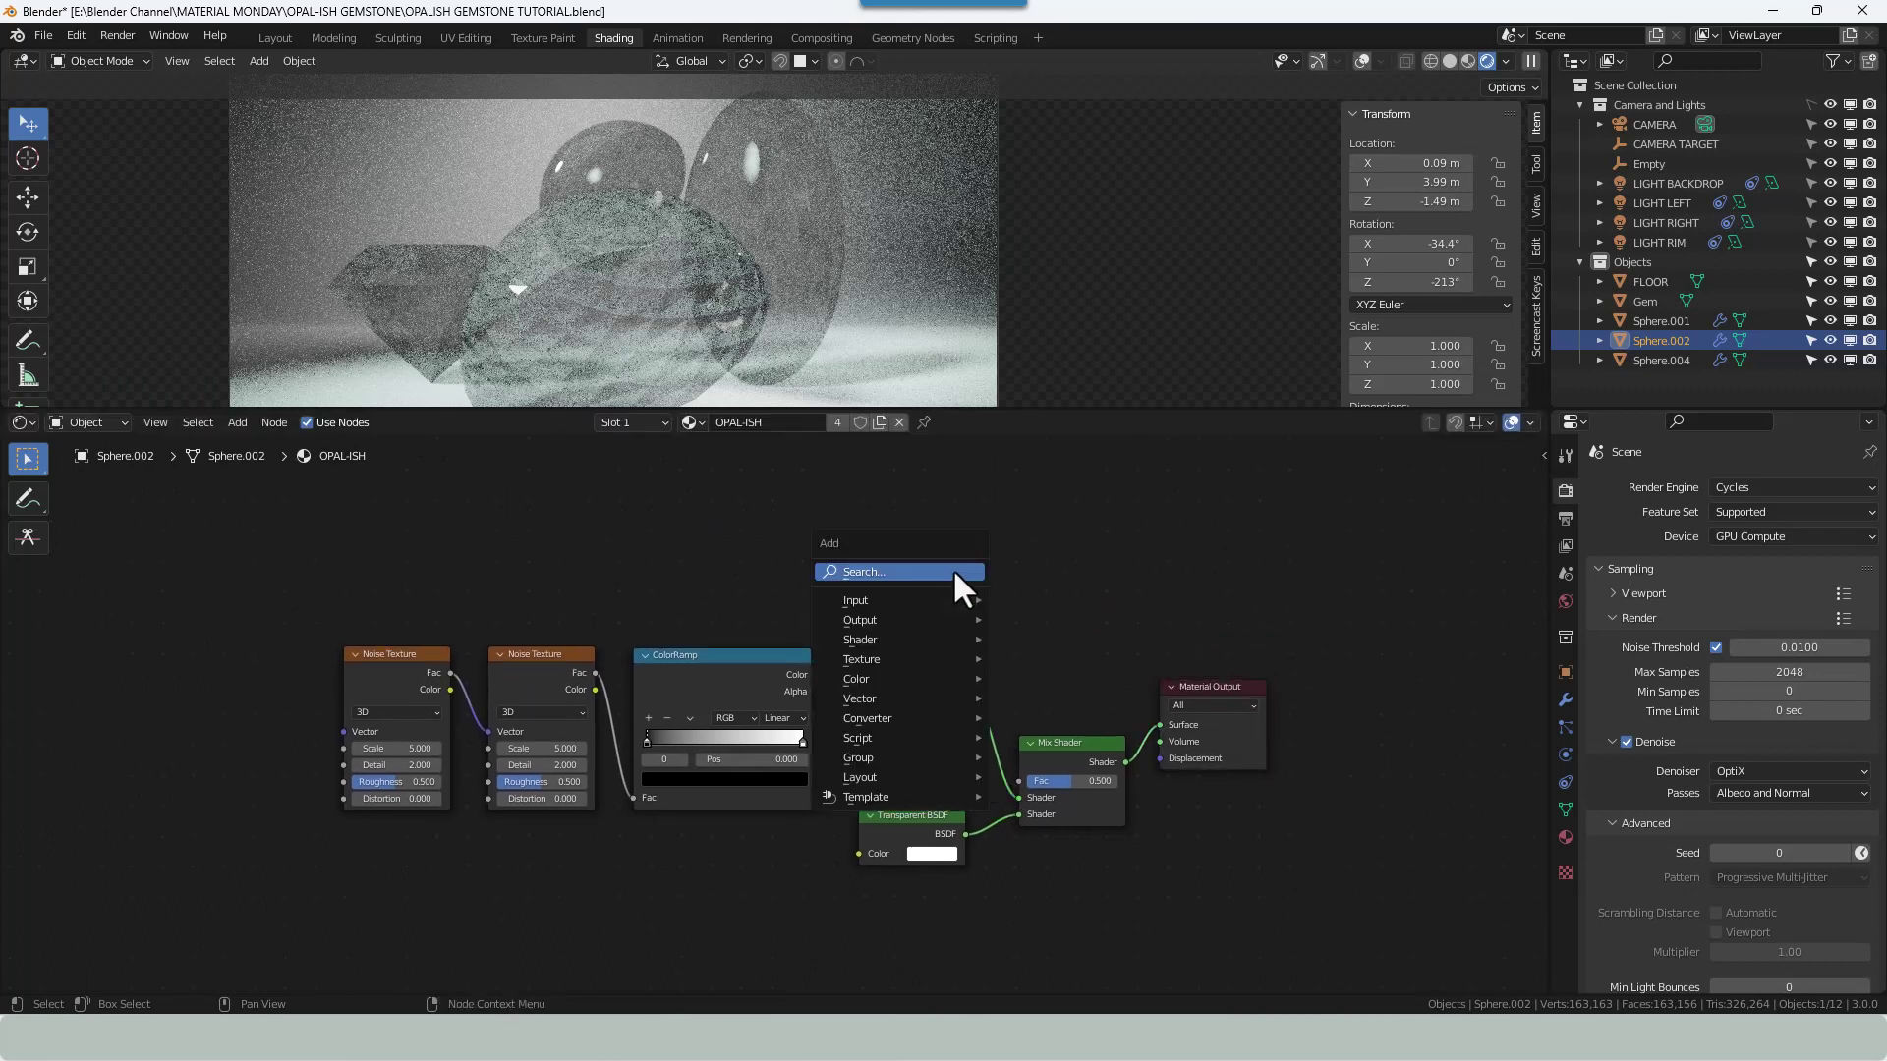
{"action": "left_click", "coordinate": [952, 570]}
{"action": "type", "text": "light"}
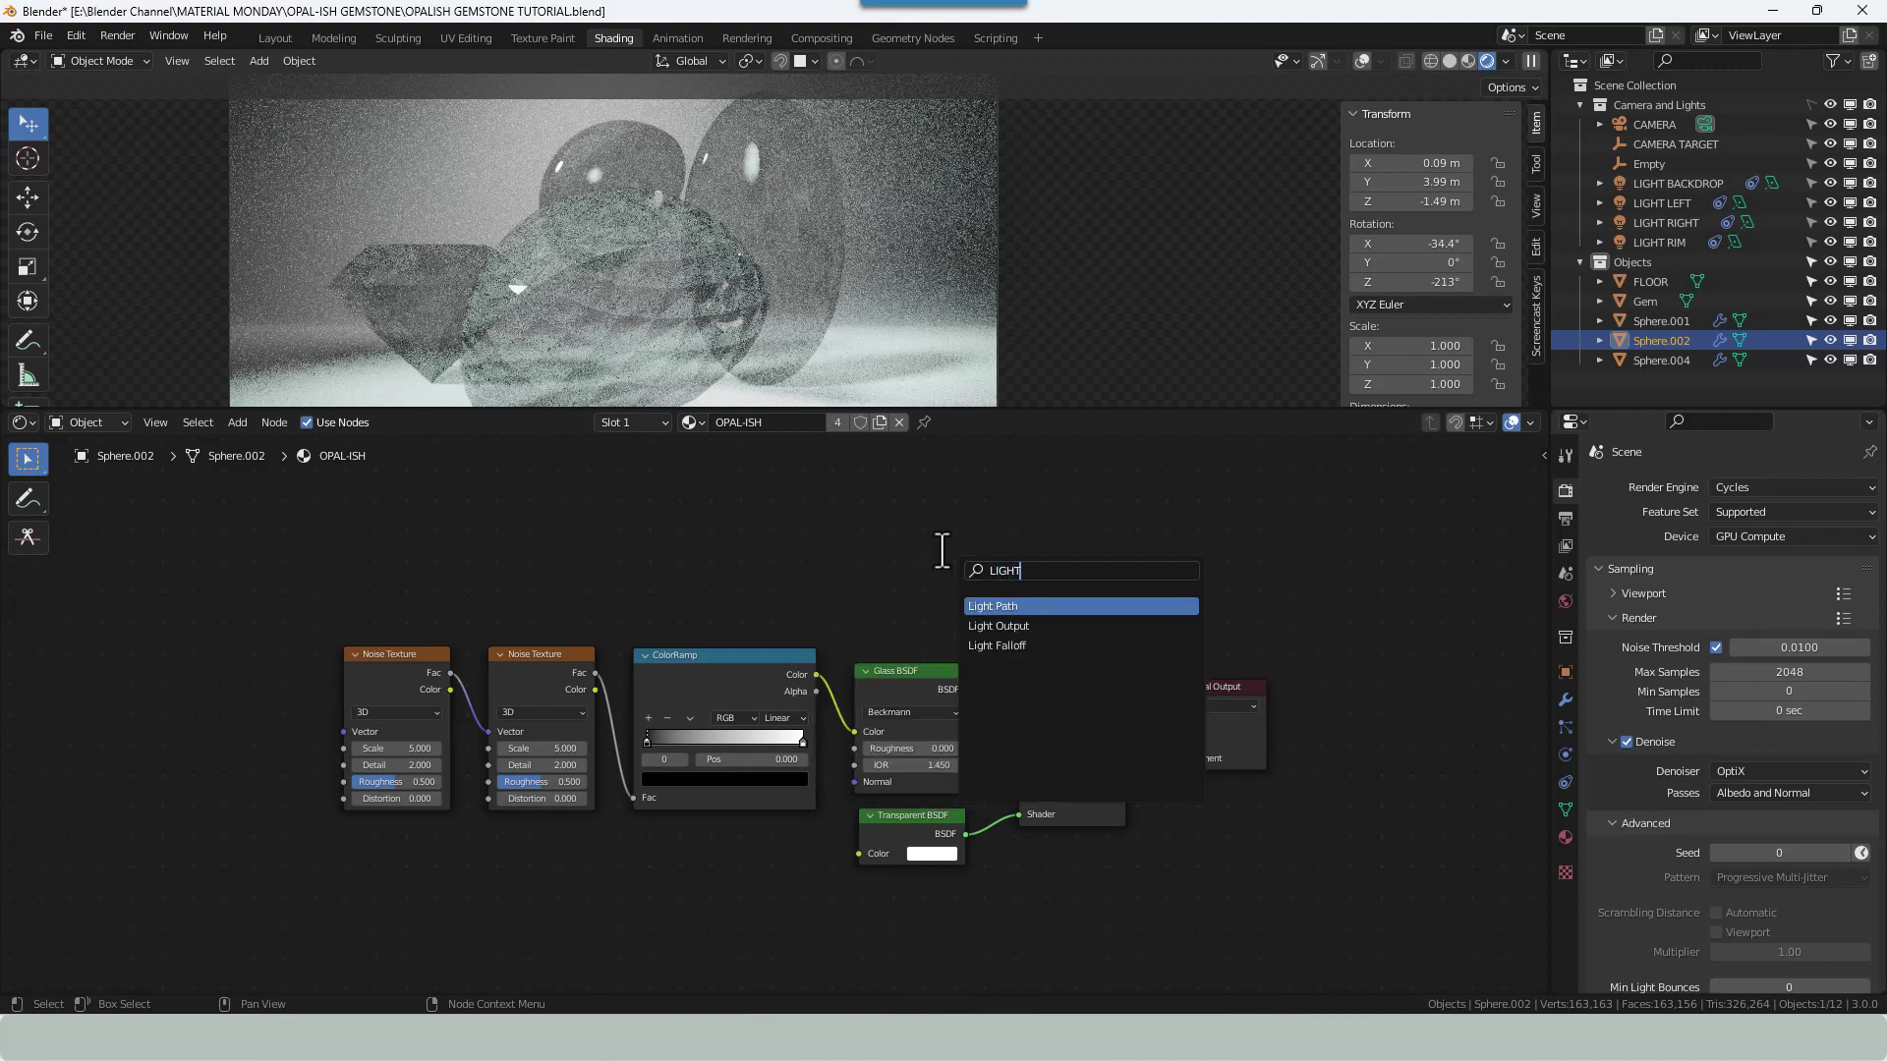
{"action": "key", "text": "Return"}
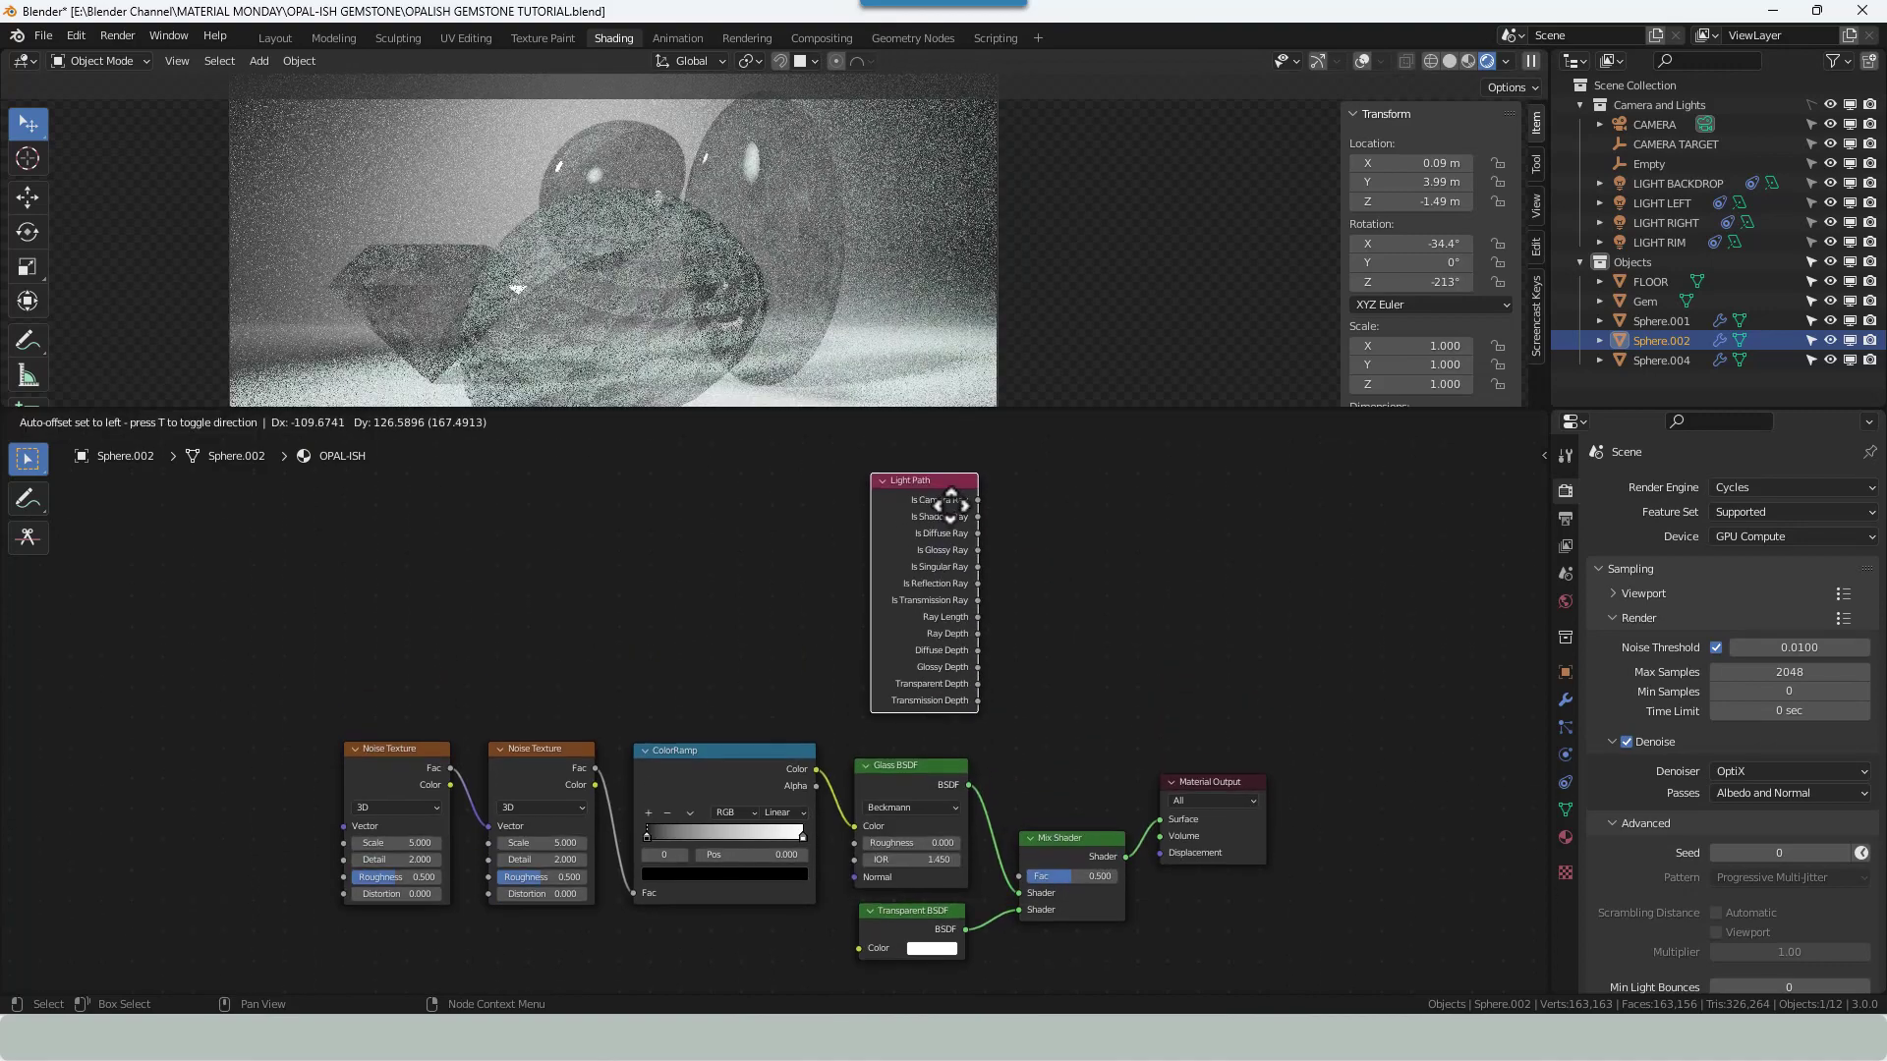
{"action": "left_click", "coordinate": [938, 539]}
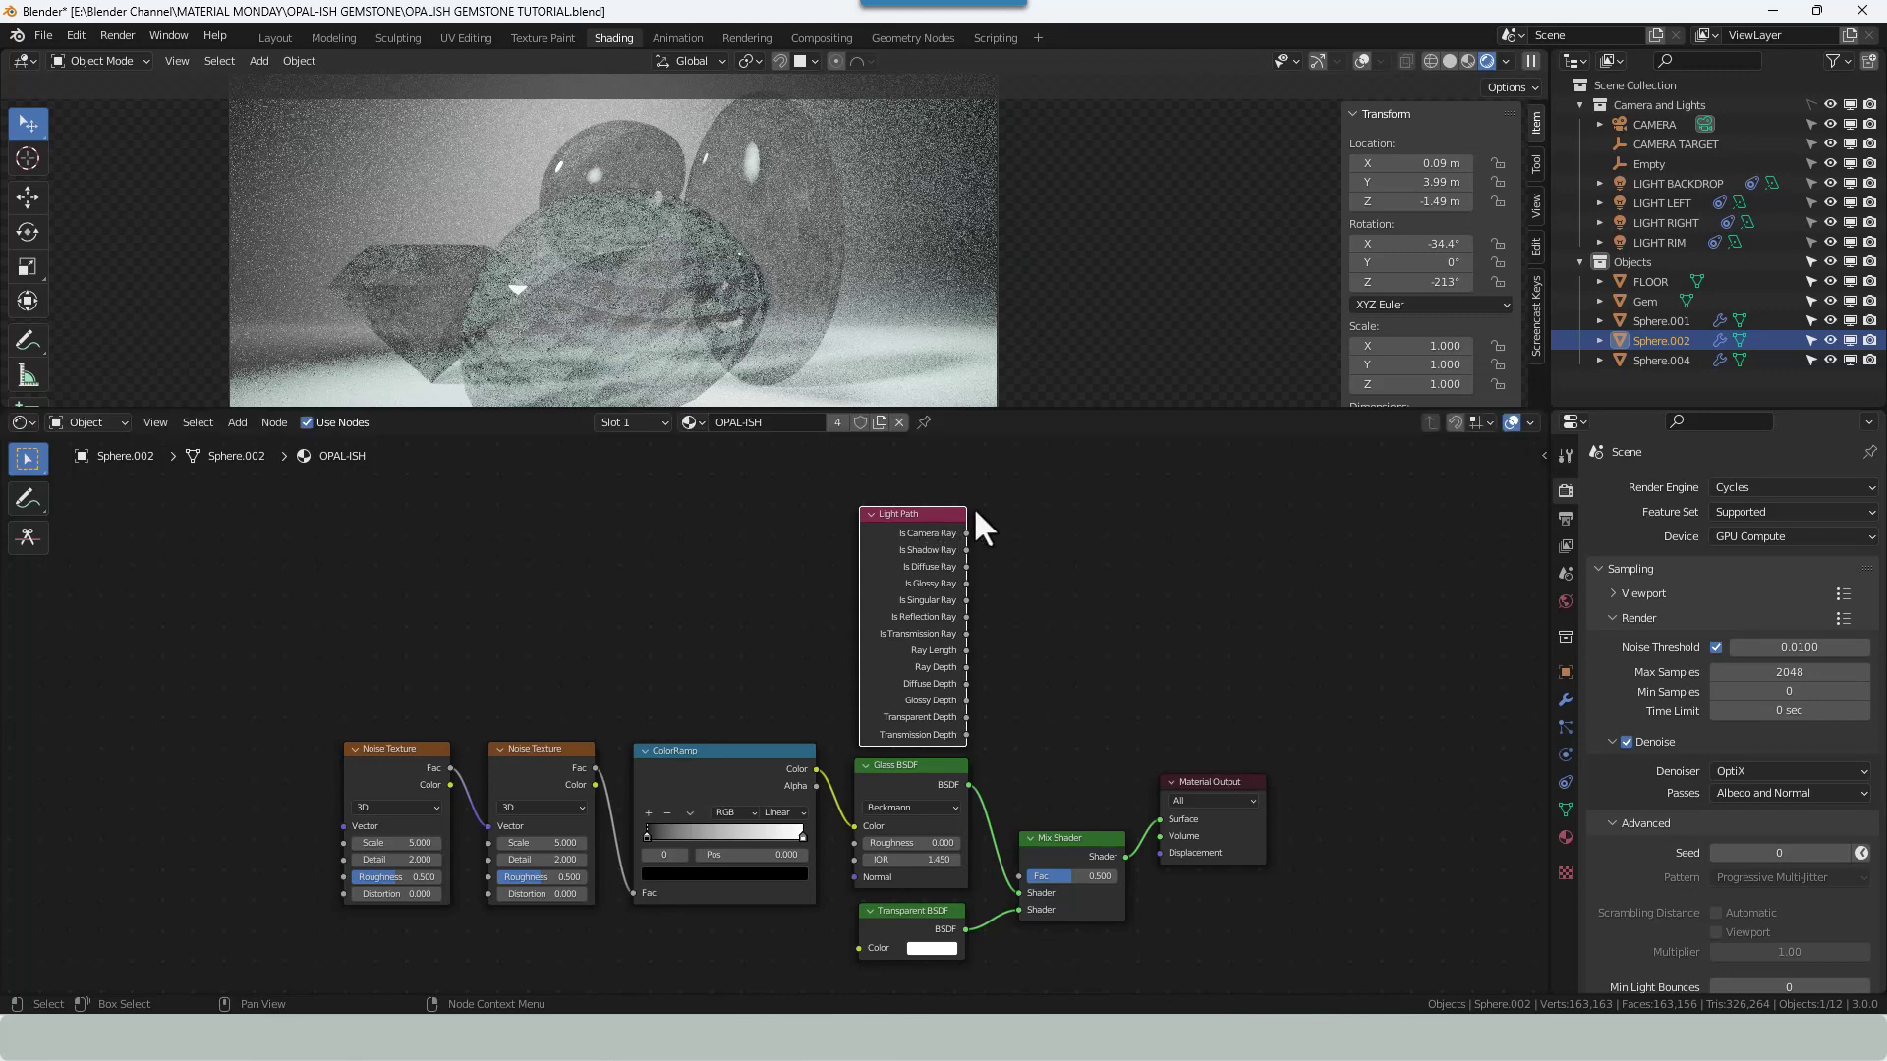
{"action": "left_click_drag", "start_coordinate": [968, 549], "coordinate": [1028, 877]}
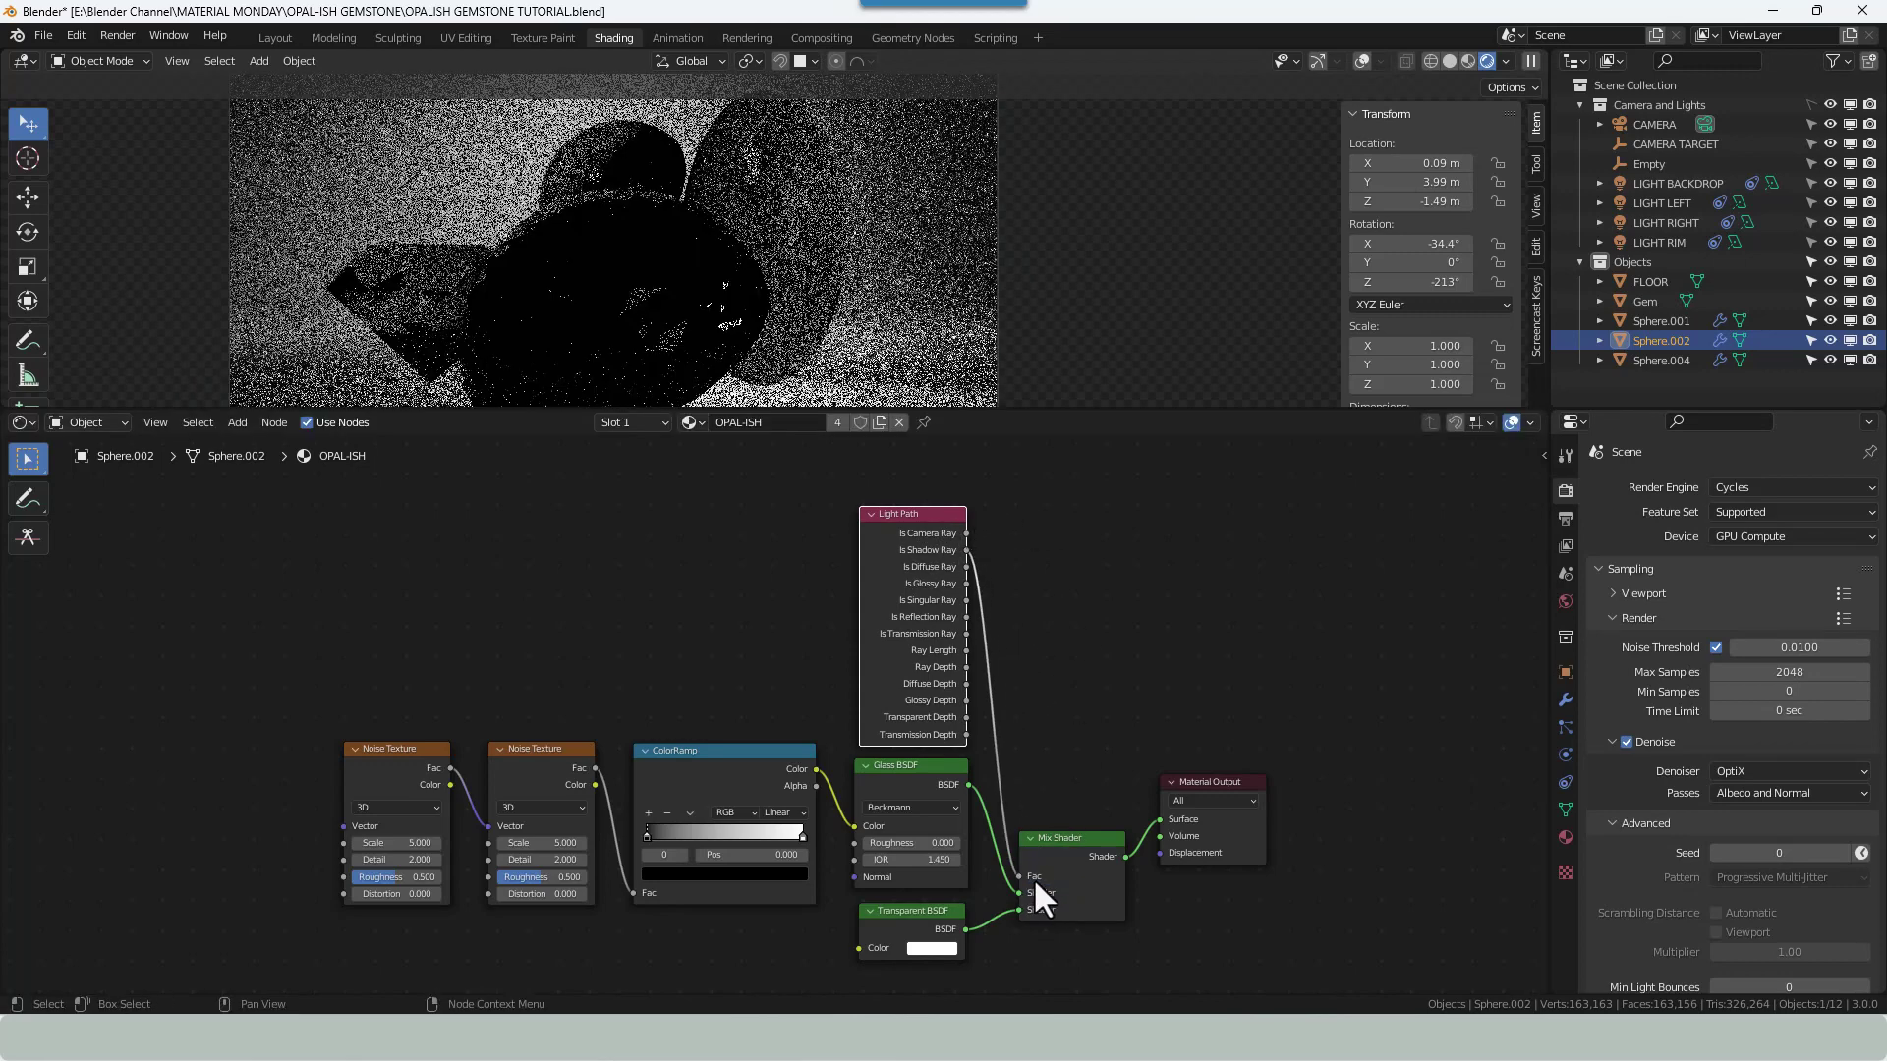
{"action": "middle_click_drag", "start_coordinate": [1075, 703], "coordinate": [1179, 618]}
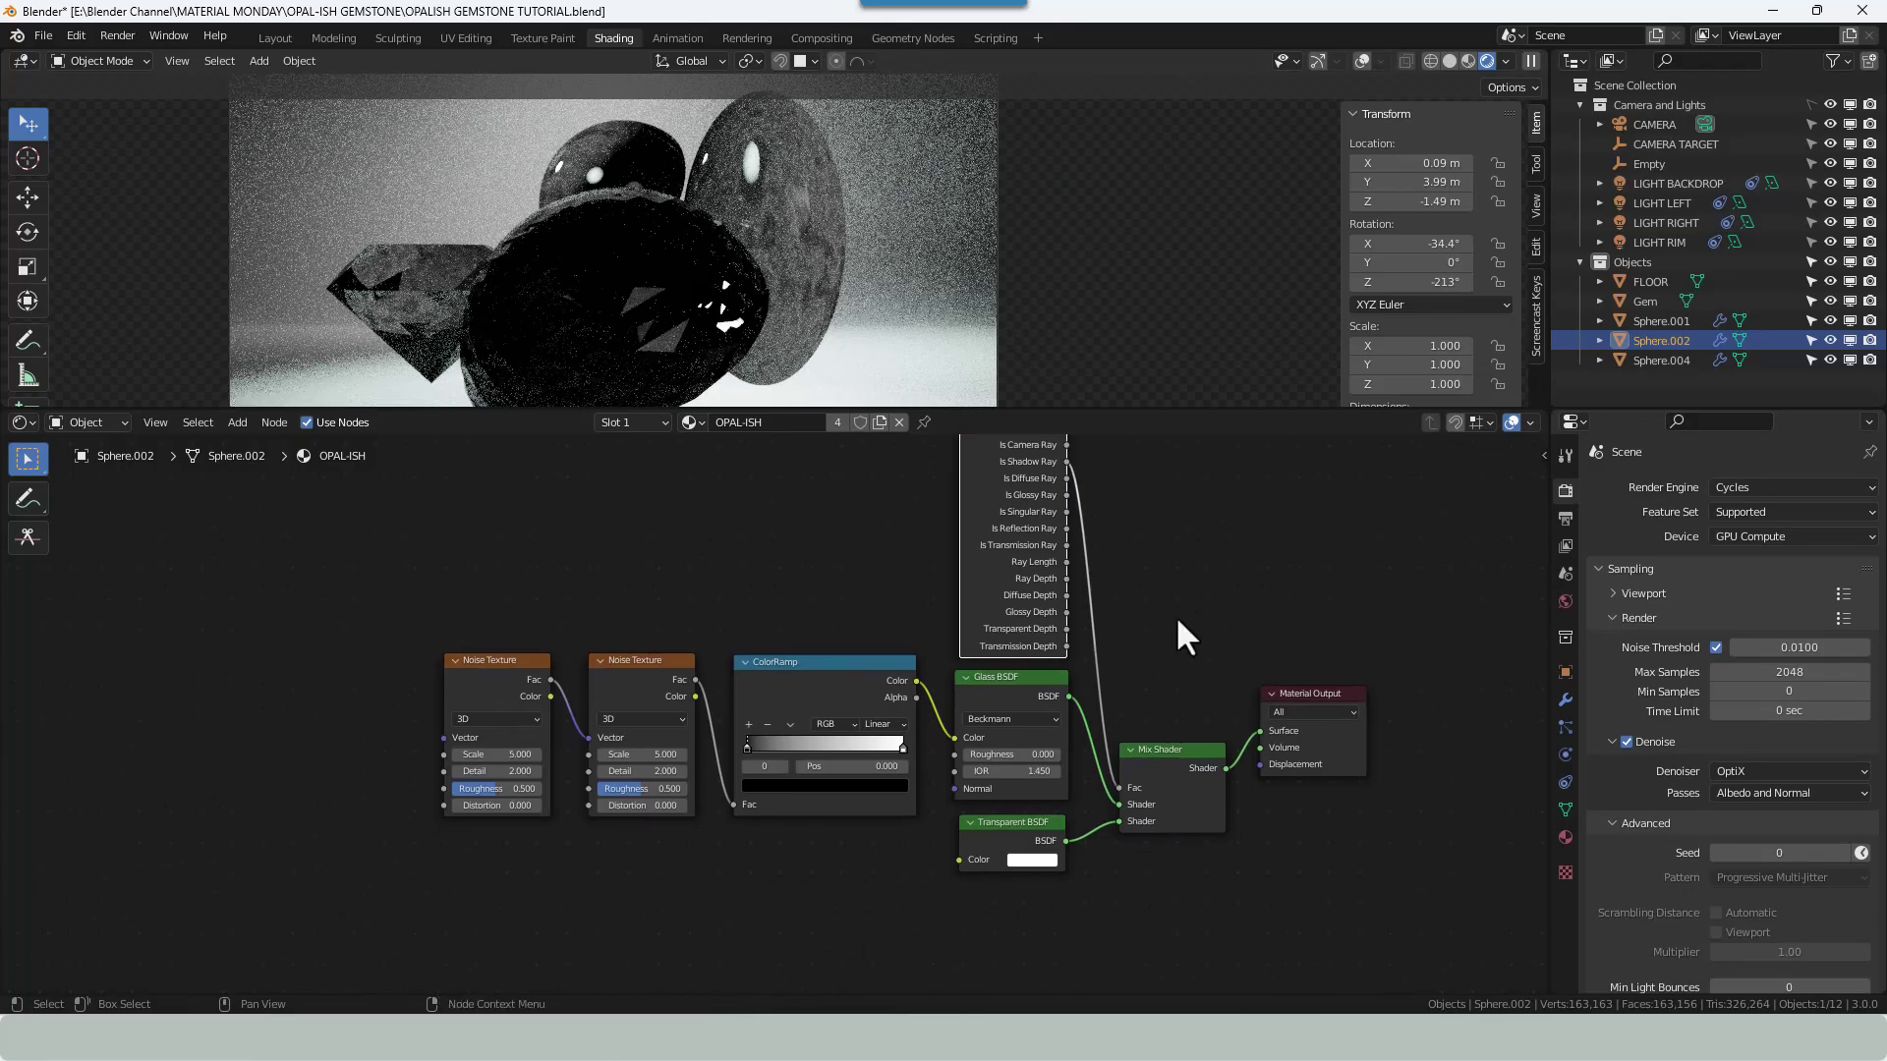
{"action": "middle_click_drag", "start_coordinate": [552, 333], "coordinate": [688, 355]}
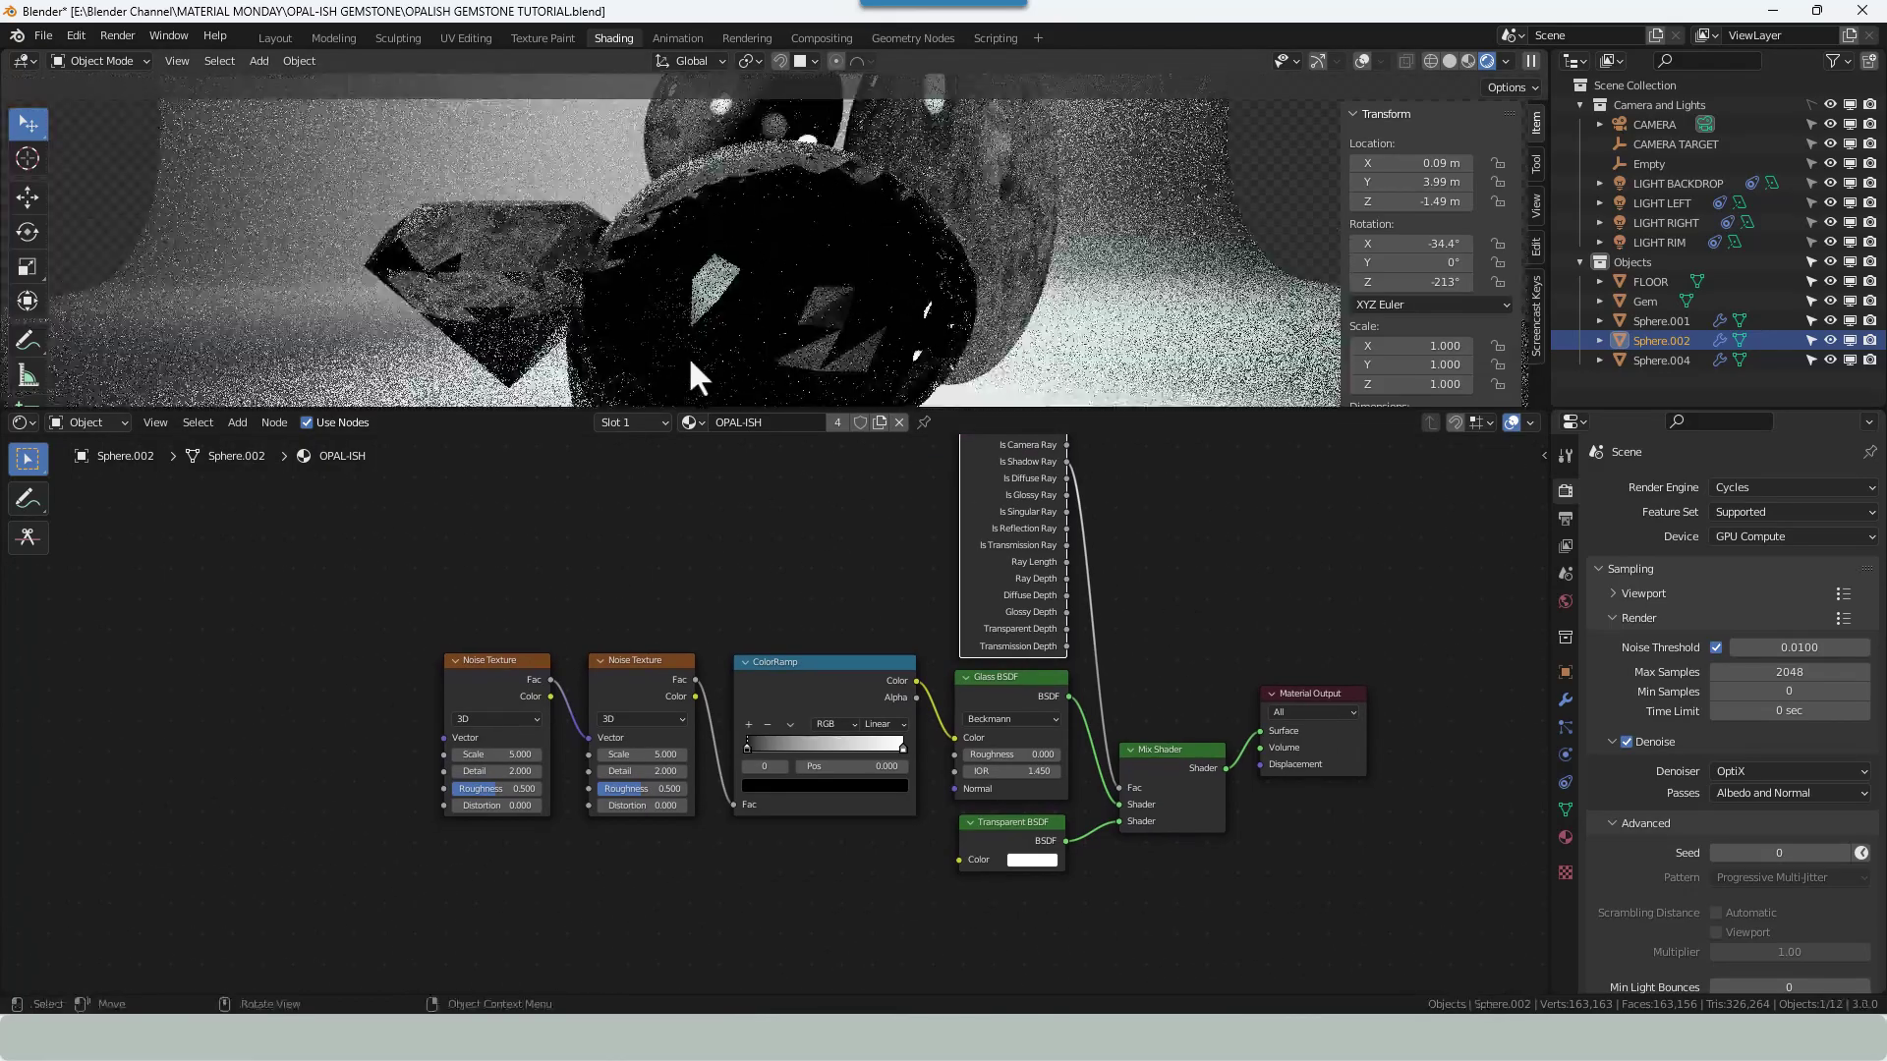
{"action": "scroll", "coordinate": [1134, 617], "scroll_direction": "down", "scroll_amount": 1}
{"action": "middle_click_drag", "start_coordinate": [1124, 547], "coordinate": [1083, 562]}
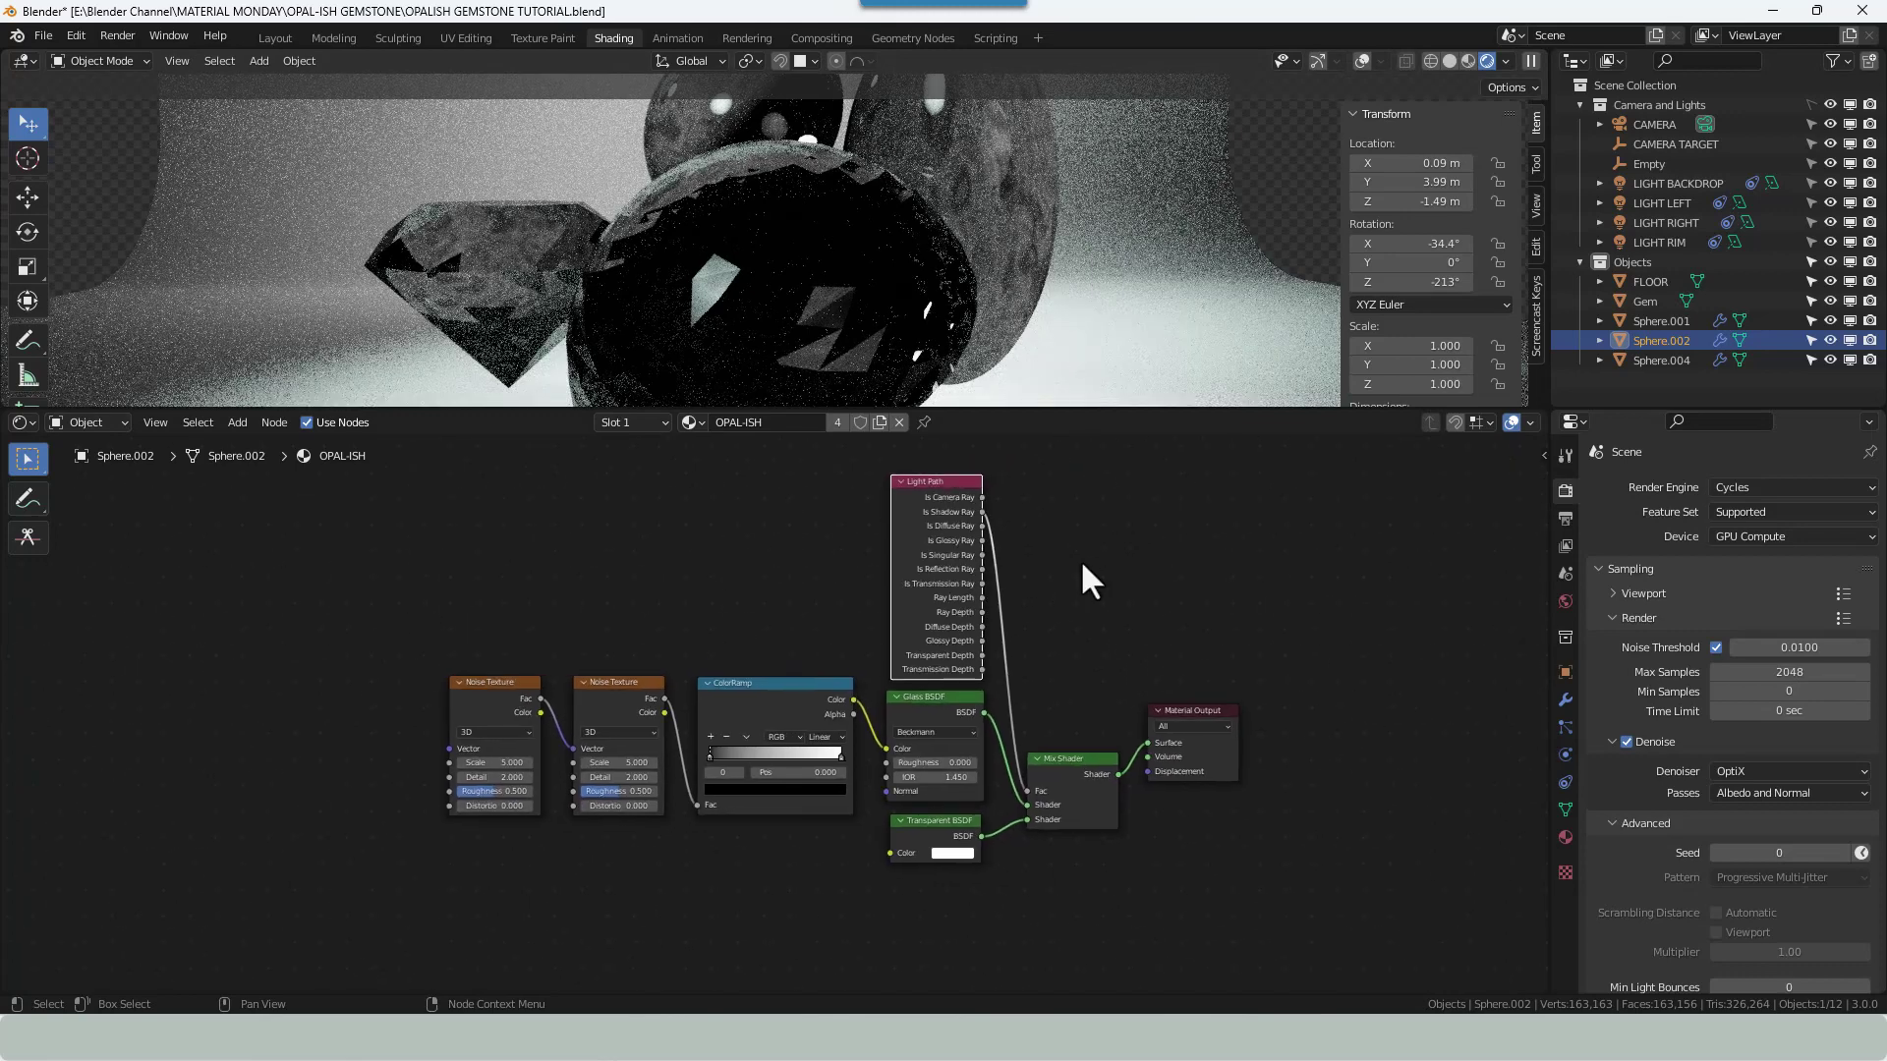
Show gizmos, view through the scene camera, and turn off the Move gizmo.
{"action": "left_click", "coordinate": [1316, 59]}
{"action": "left_click", "coordinate": [1311, 261]}
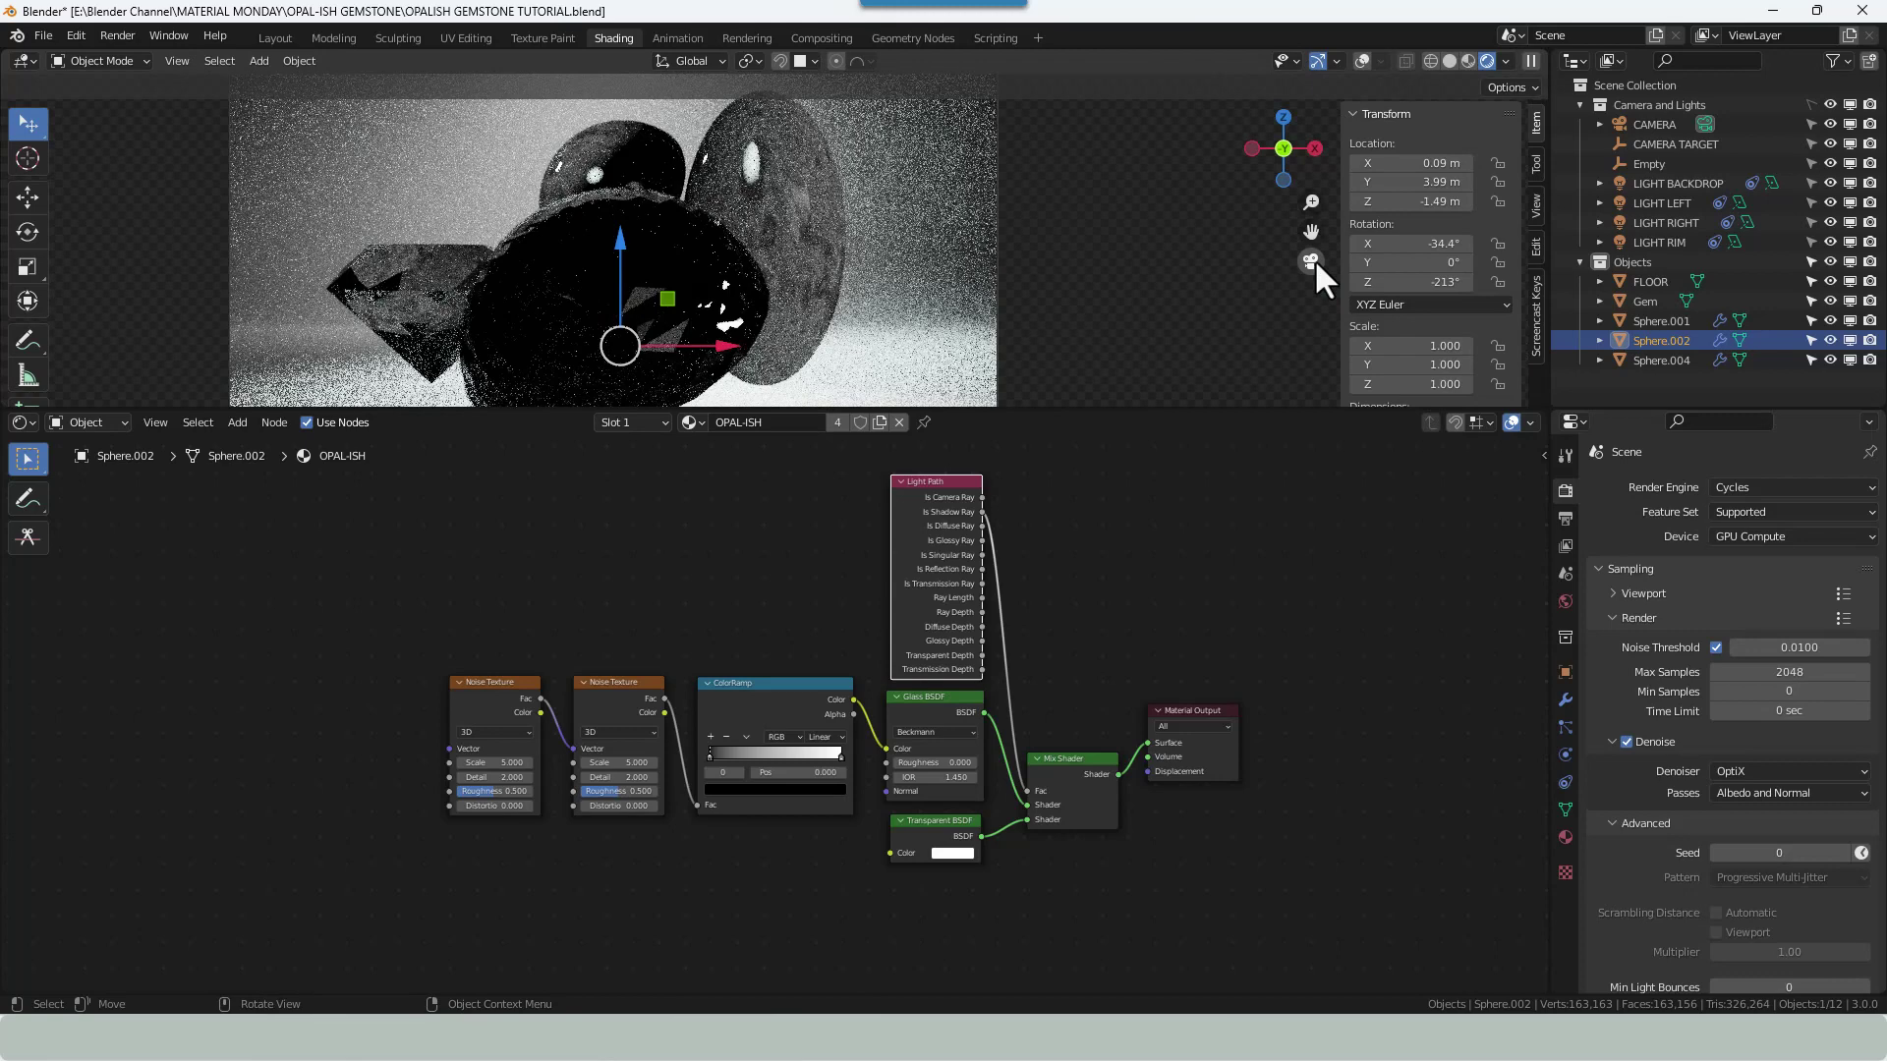
{"action": "left_click", "coordinate": [1336, 61]}
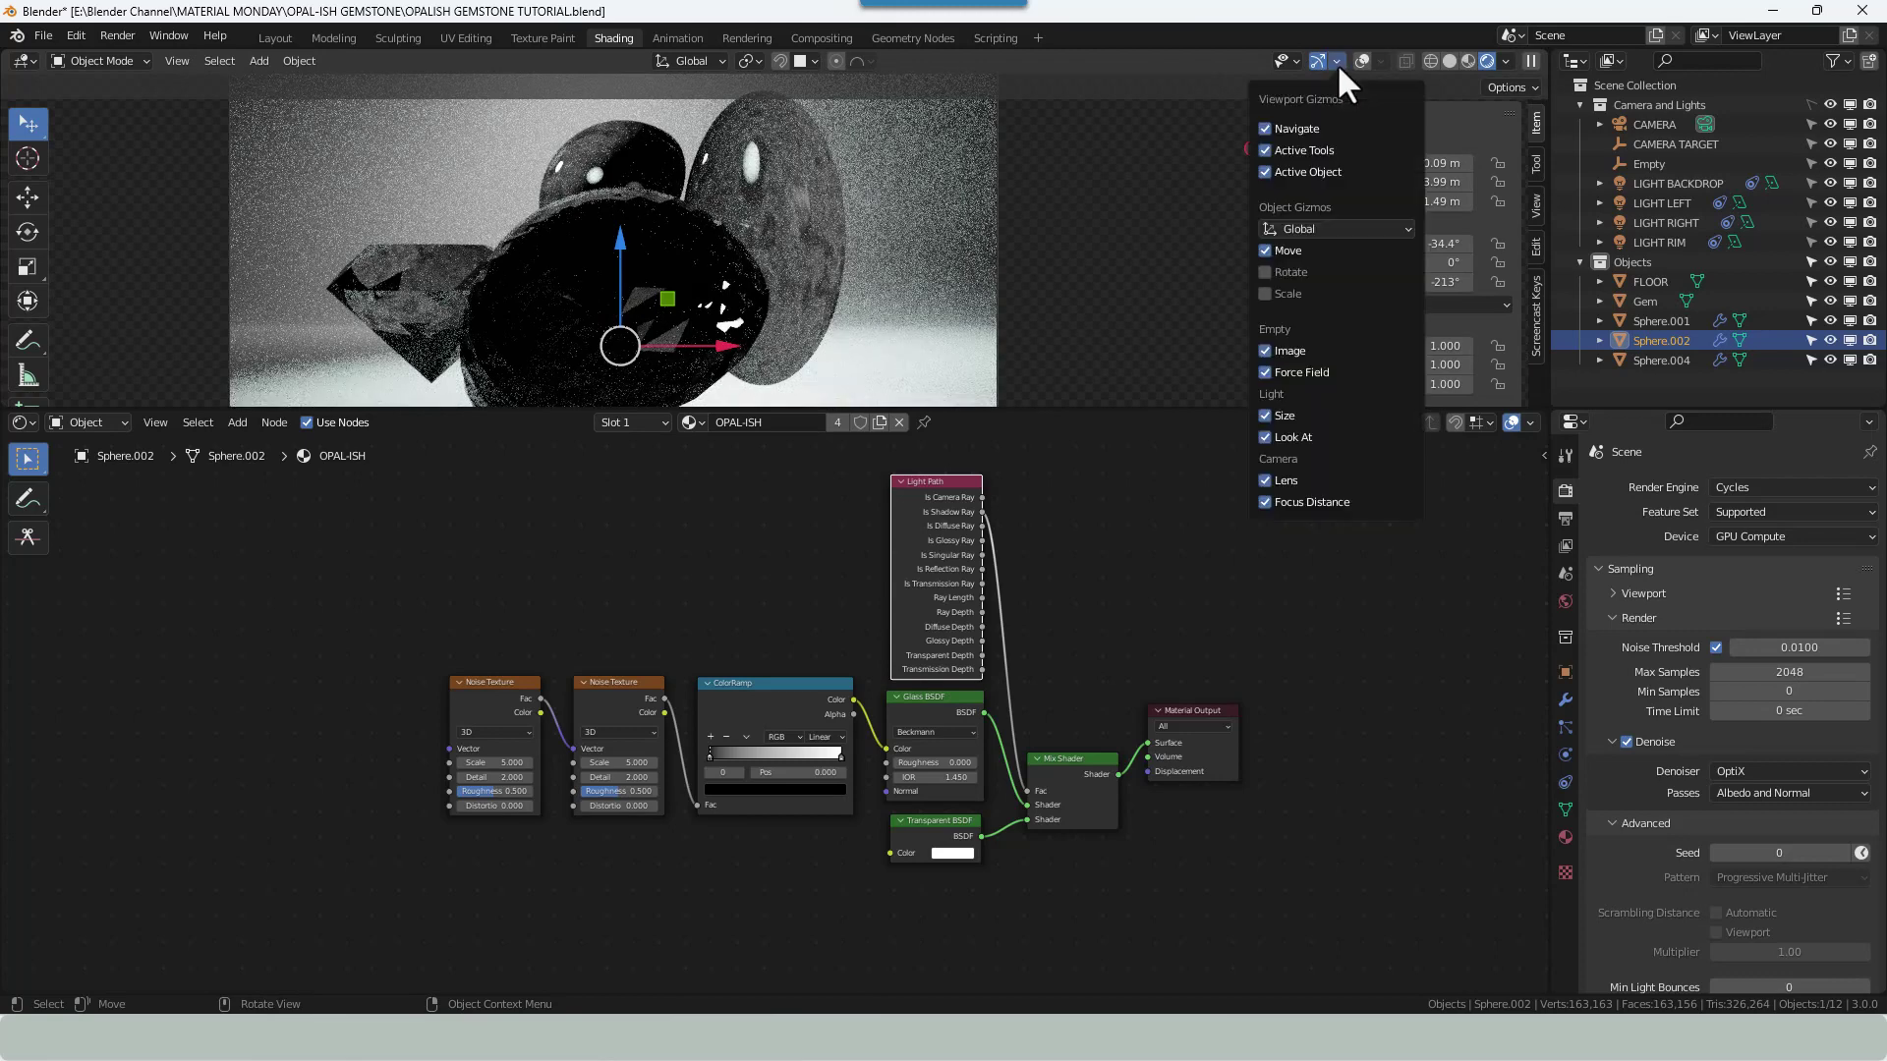
{"action": "left_click", "coordinate": [1266, 250]}
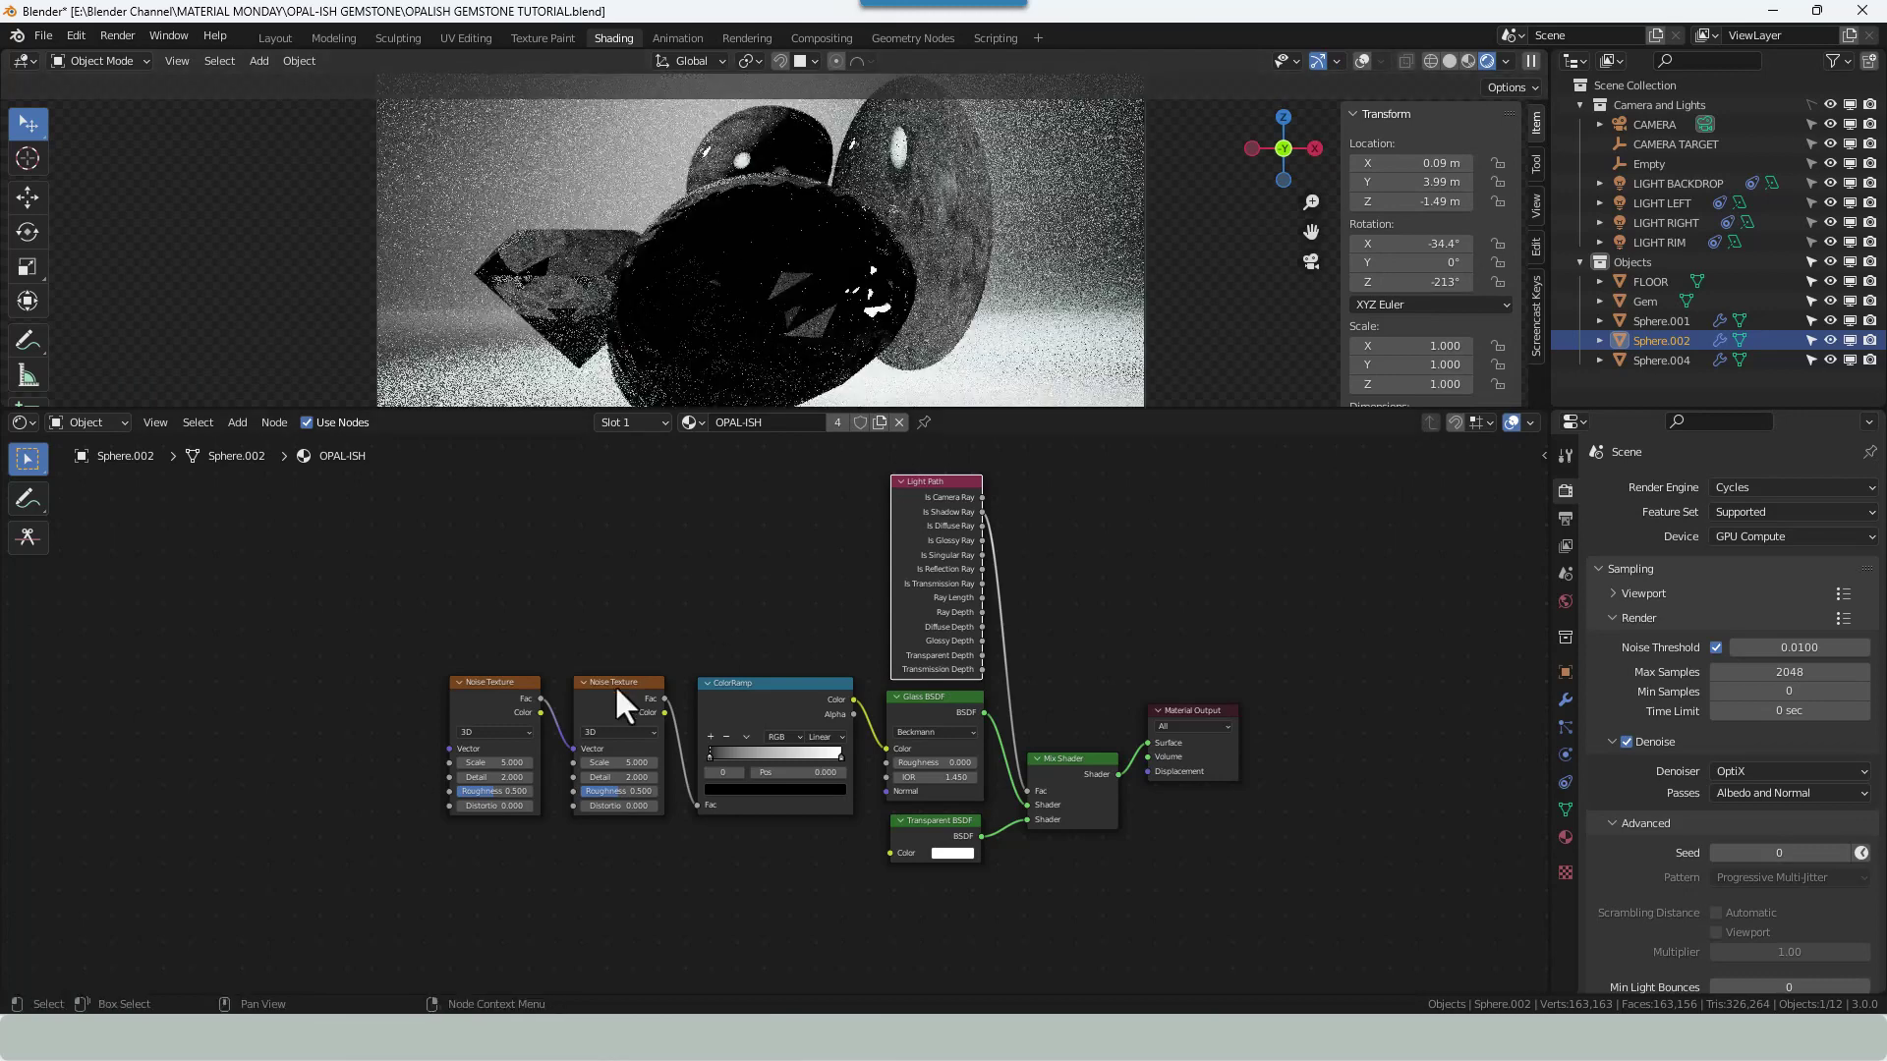
{"action": "scroll", "coordinate": [615, 688], "scroll_direction": "up", "scroll_amount": 3}
Set the first Noise Texture to Detail 15 and Roughness 1.
{"action": "scroll", "coordinate": [578, 783], "scroll_direction": "up", "scroll_amount": 2}
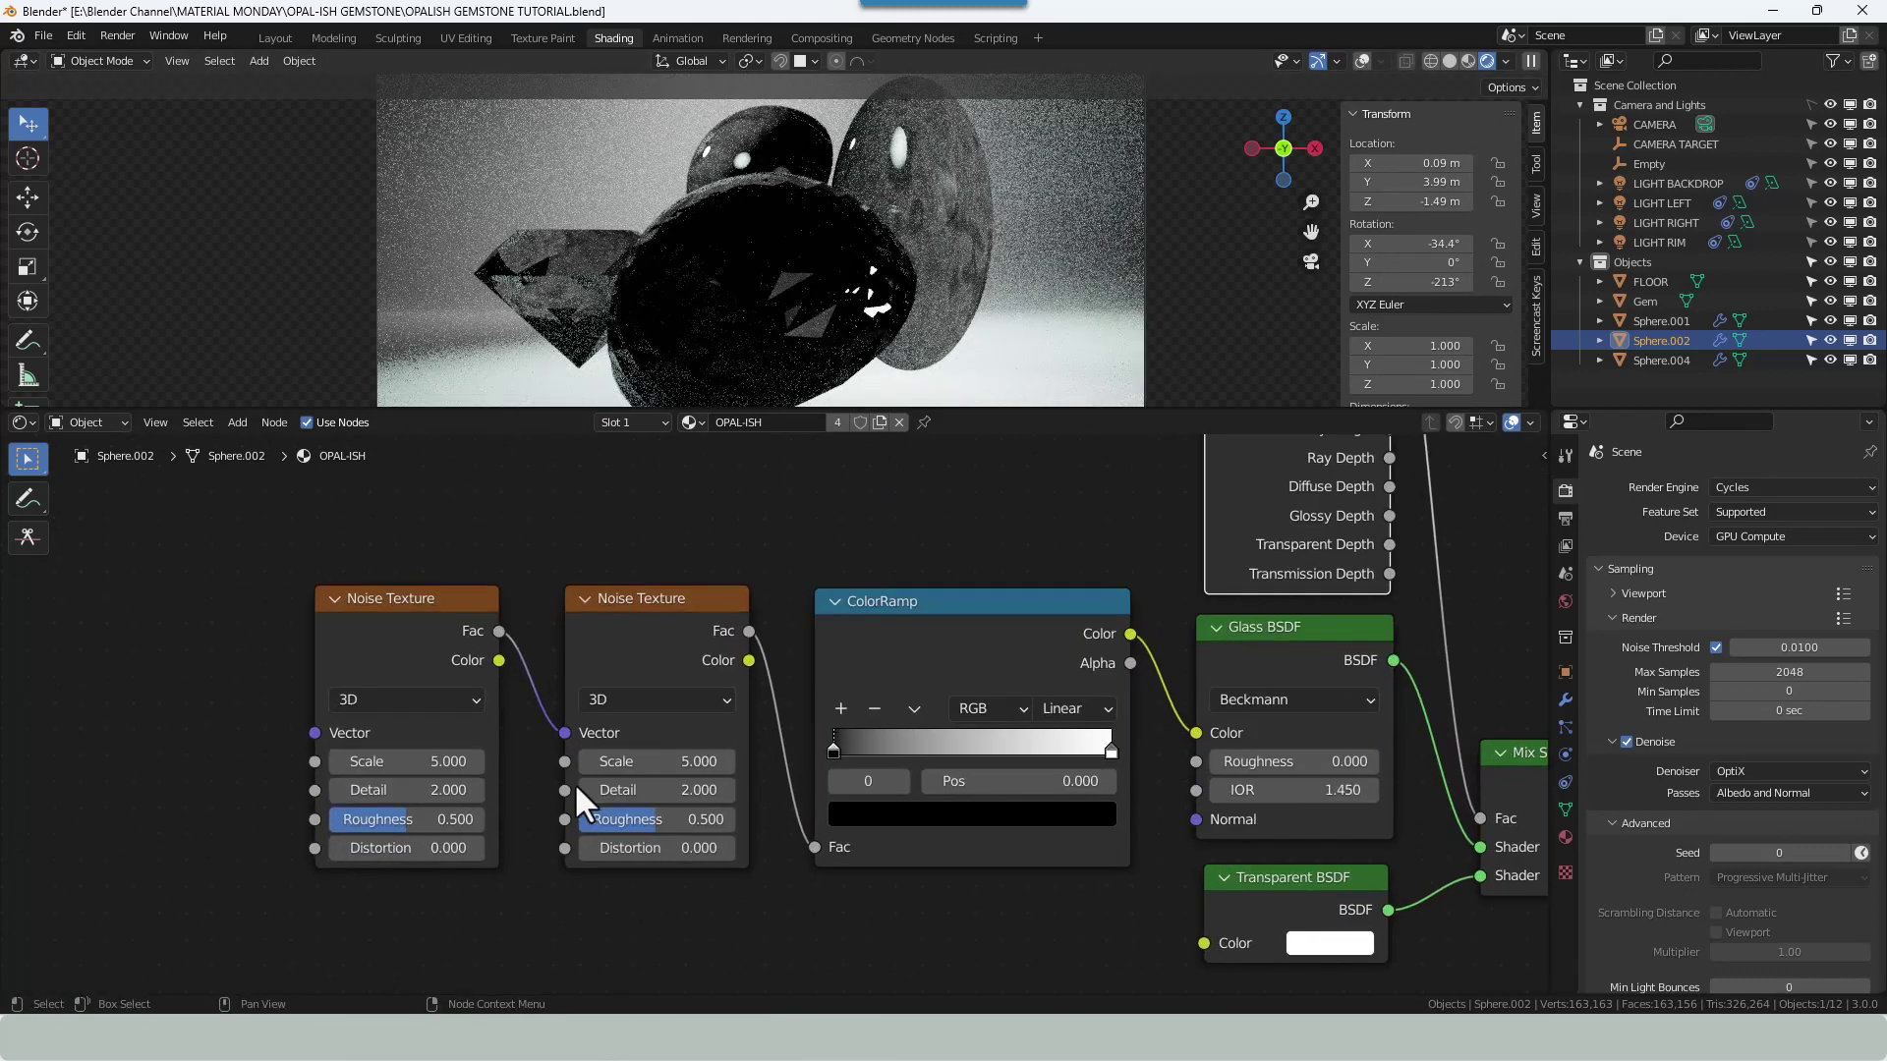
{"action": "left_click", "coordinate": [406, 790]}
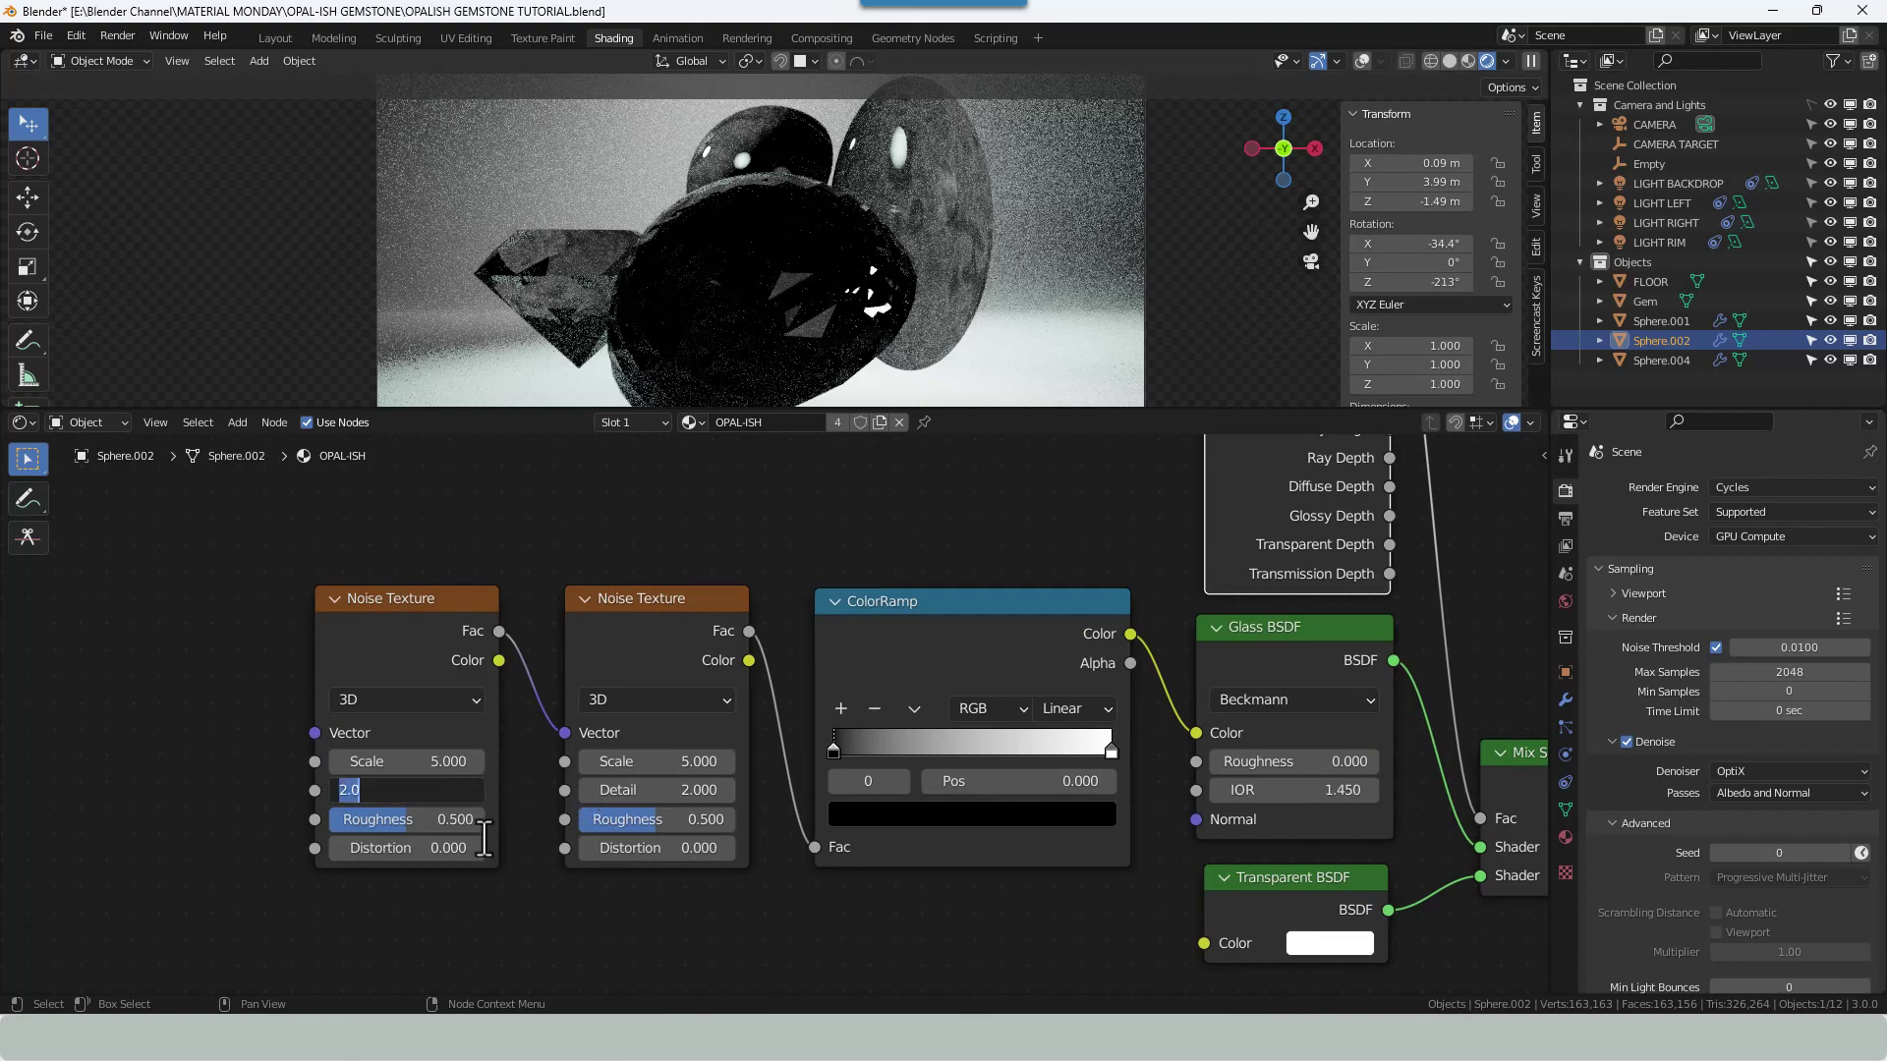
{"action": "type", "text": "15"}
{"action": "key", "text": "Tab"}
{"action": "type", "text": "1"}
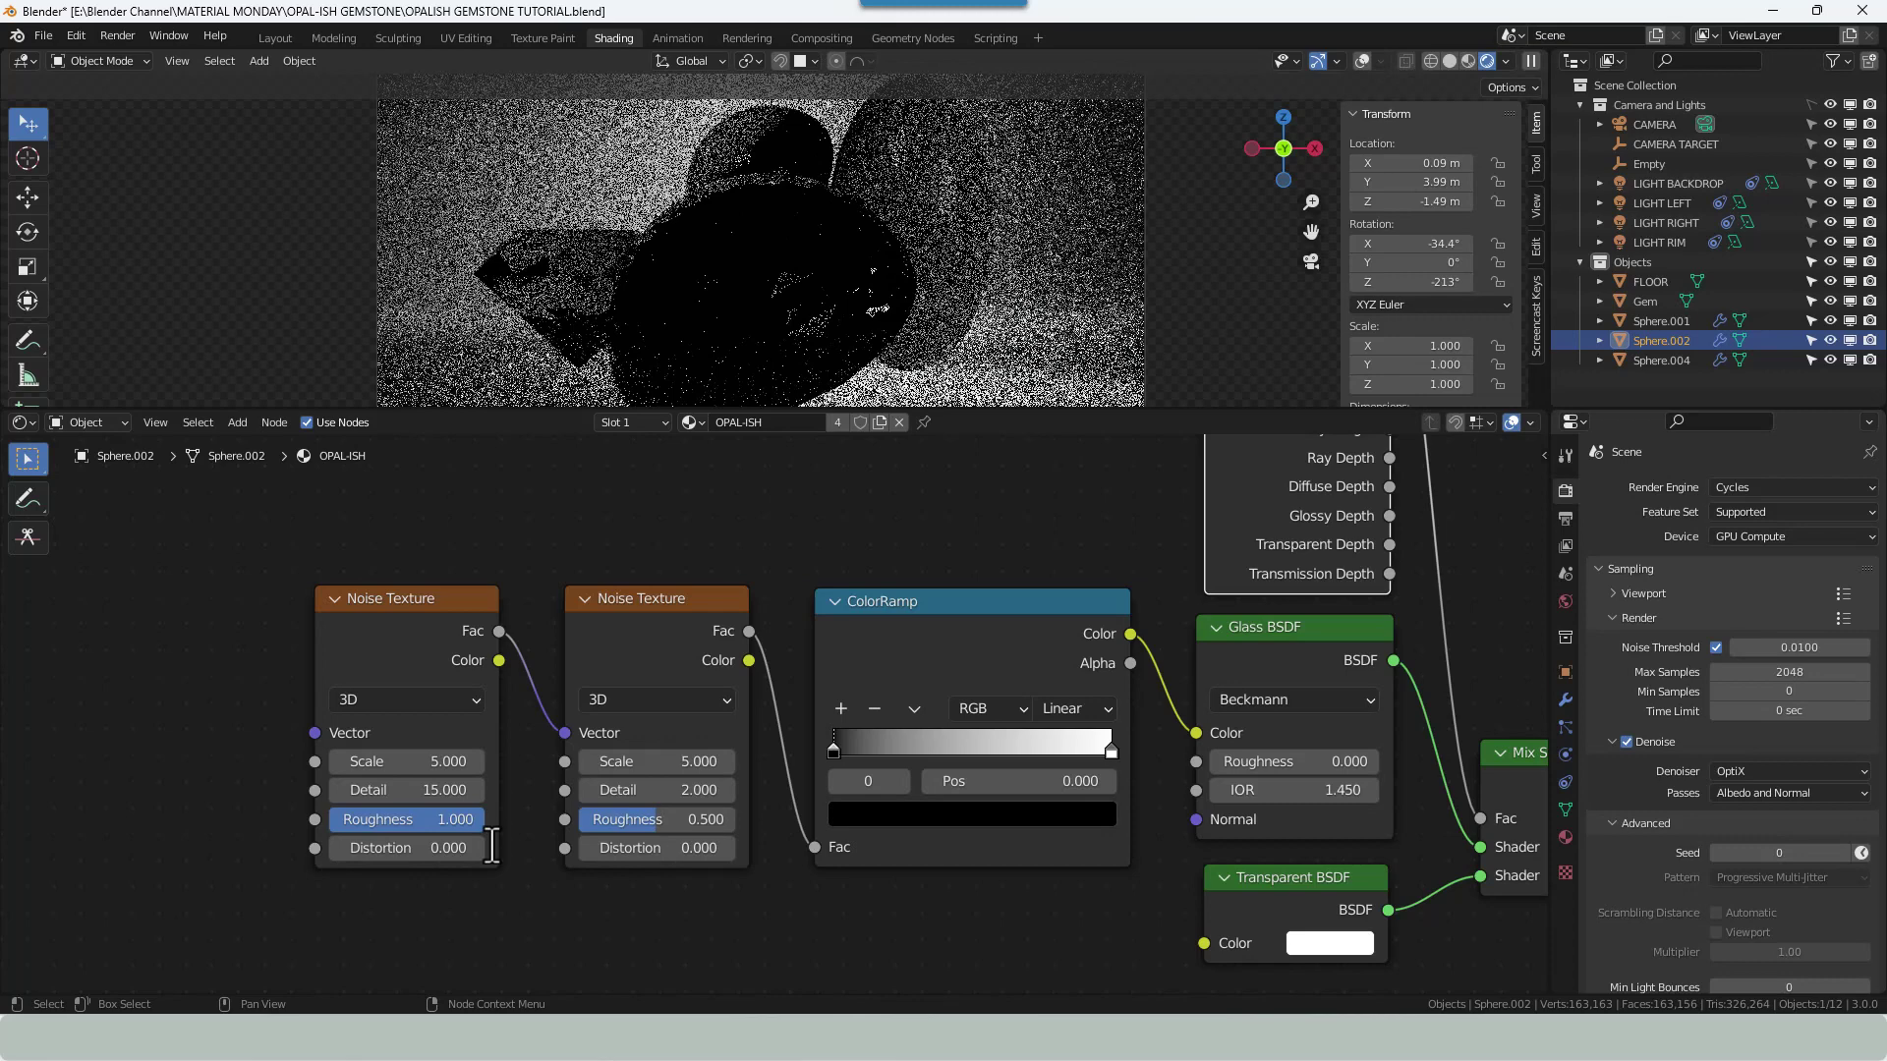
{"action": "key", "text": "Return"}
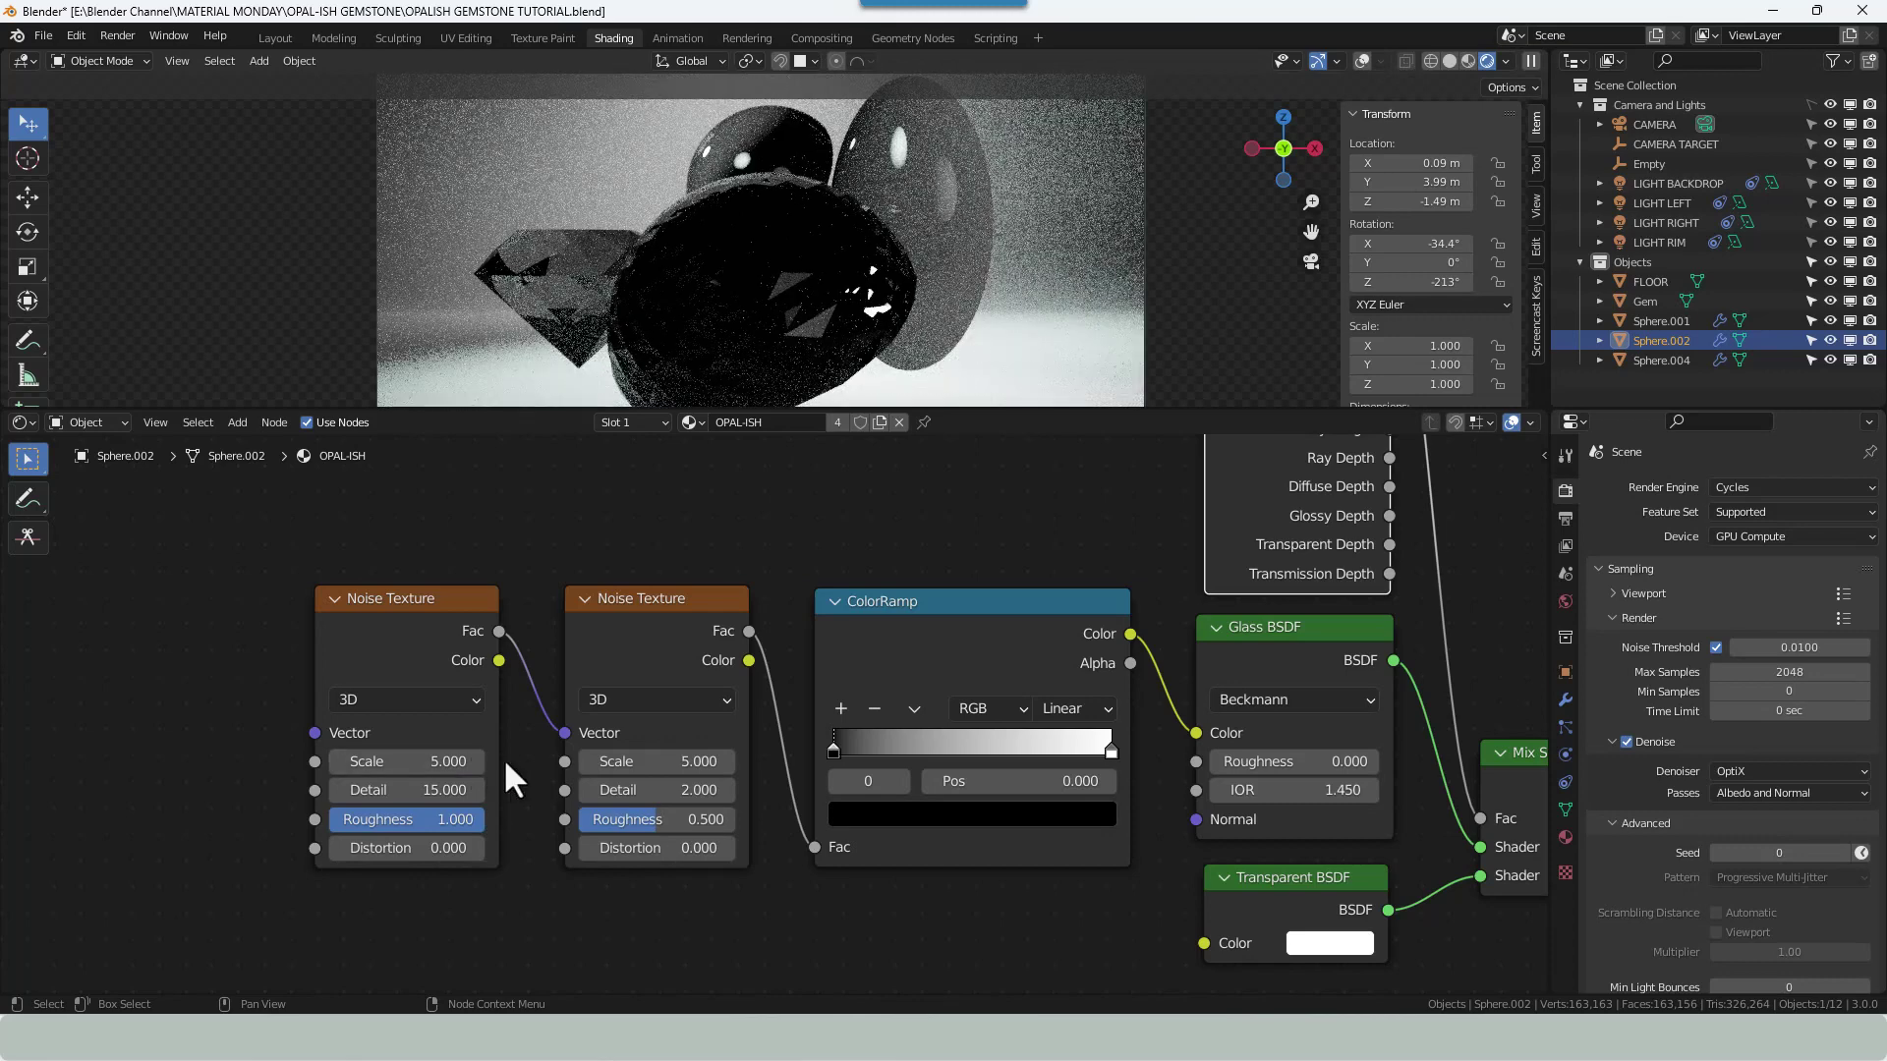
Set the second Noise Texture to Scale 2, Detail 15 and Roughness 1.
{"action": "left_click", "coordinate": [633, 759]}
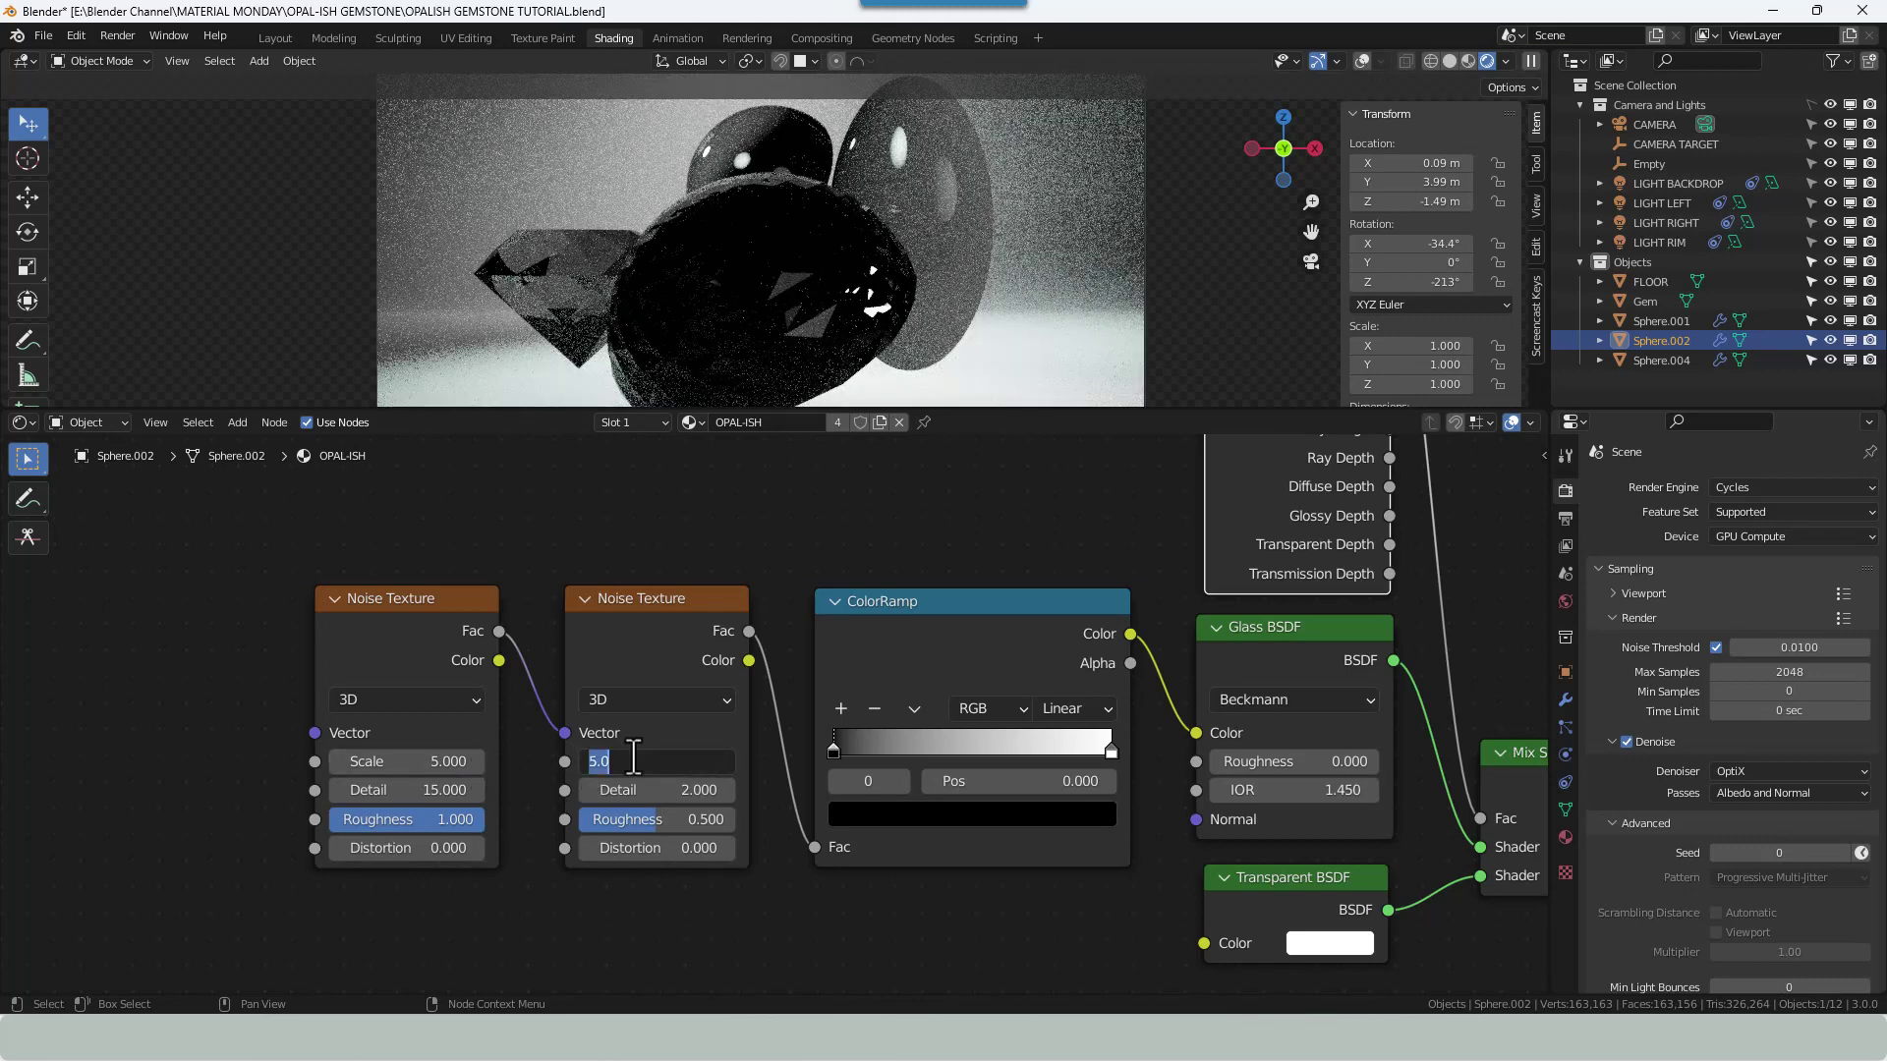
{"action": "type", "text": "2"}
{"action": "key", "text": "Tab"}
{"action": "type", "text": "1"}
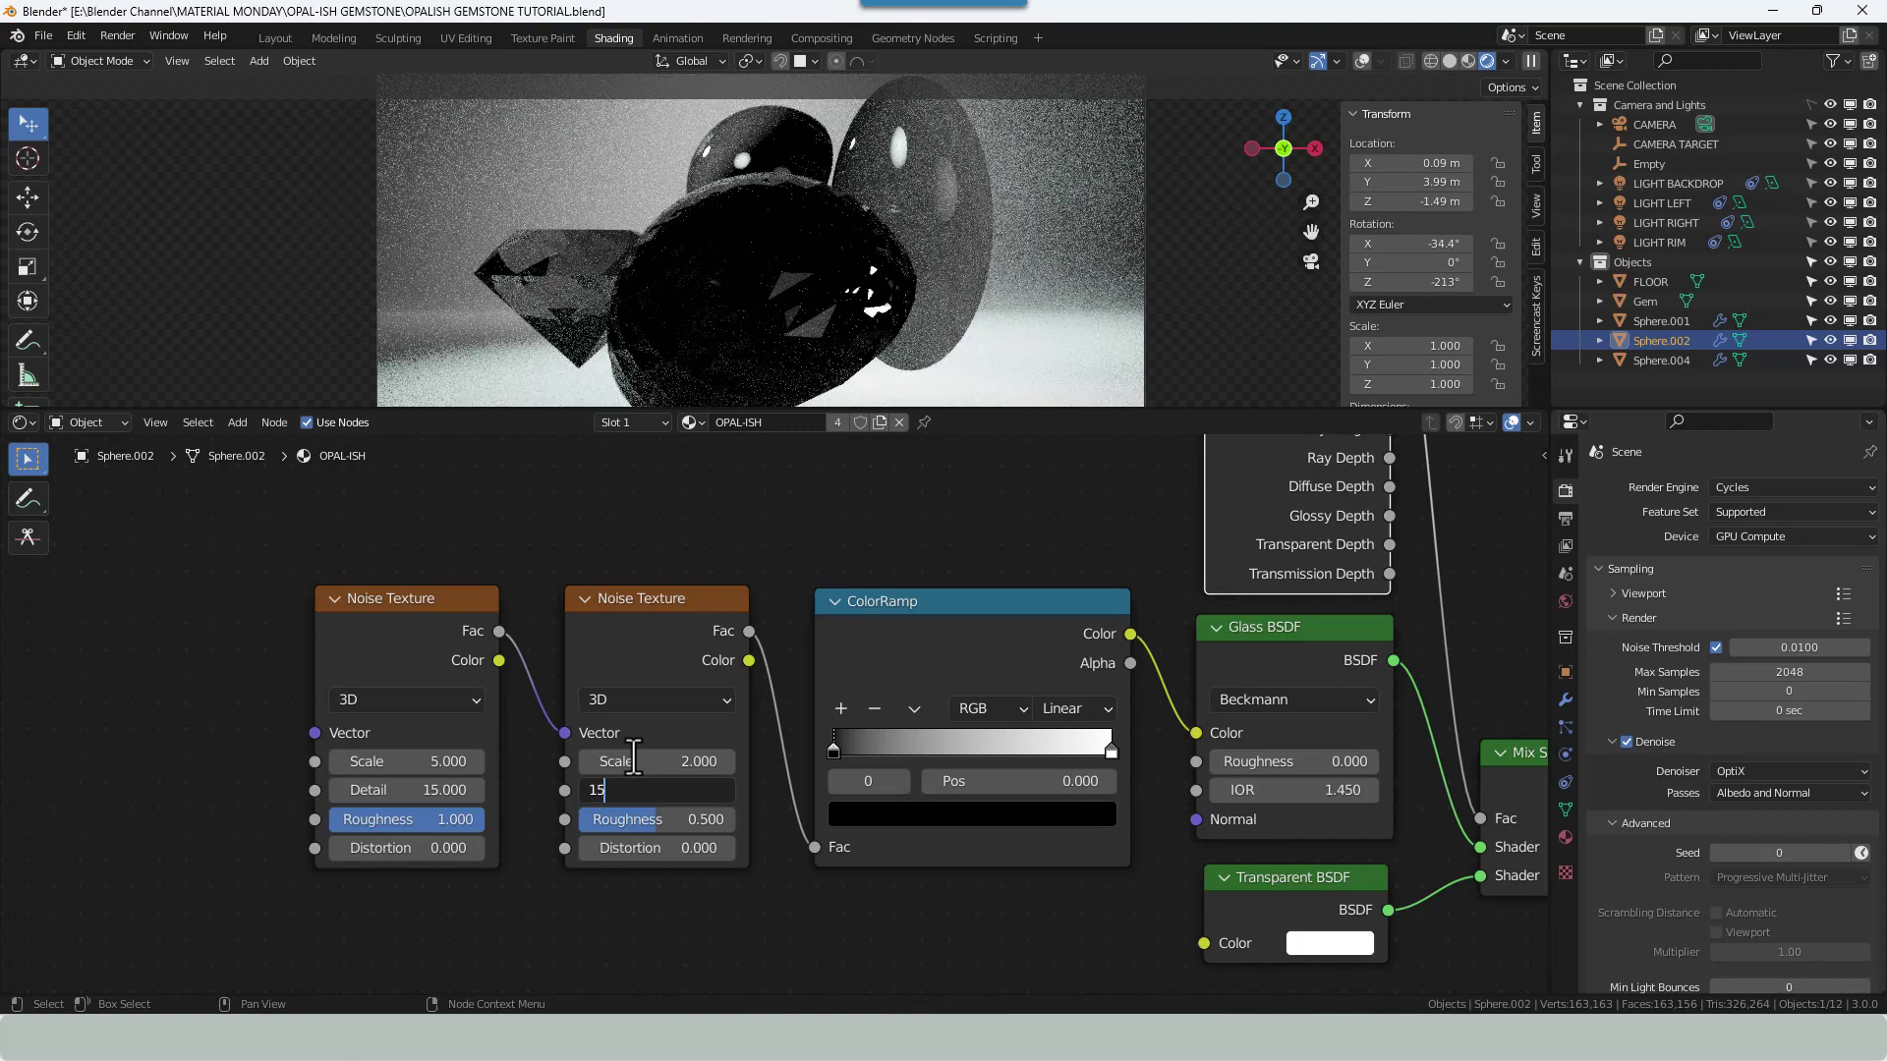
{"action": "key", "text": "Tab"}
{"action": "type", "text": "1"}
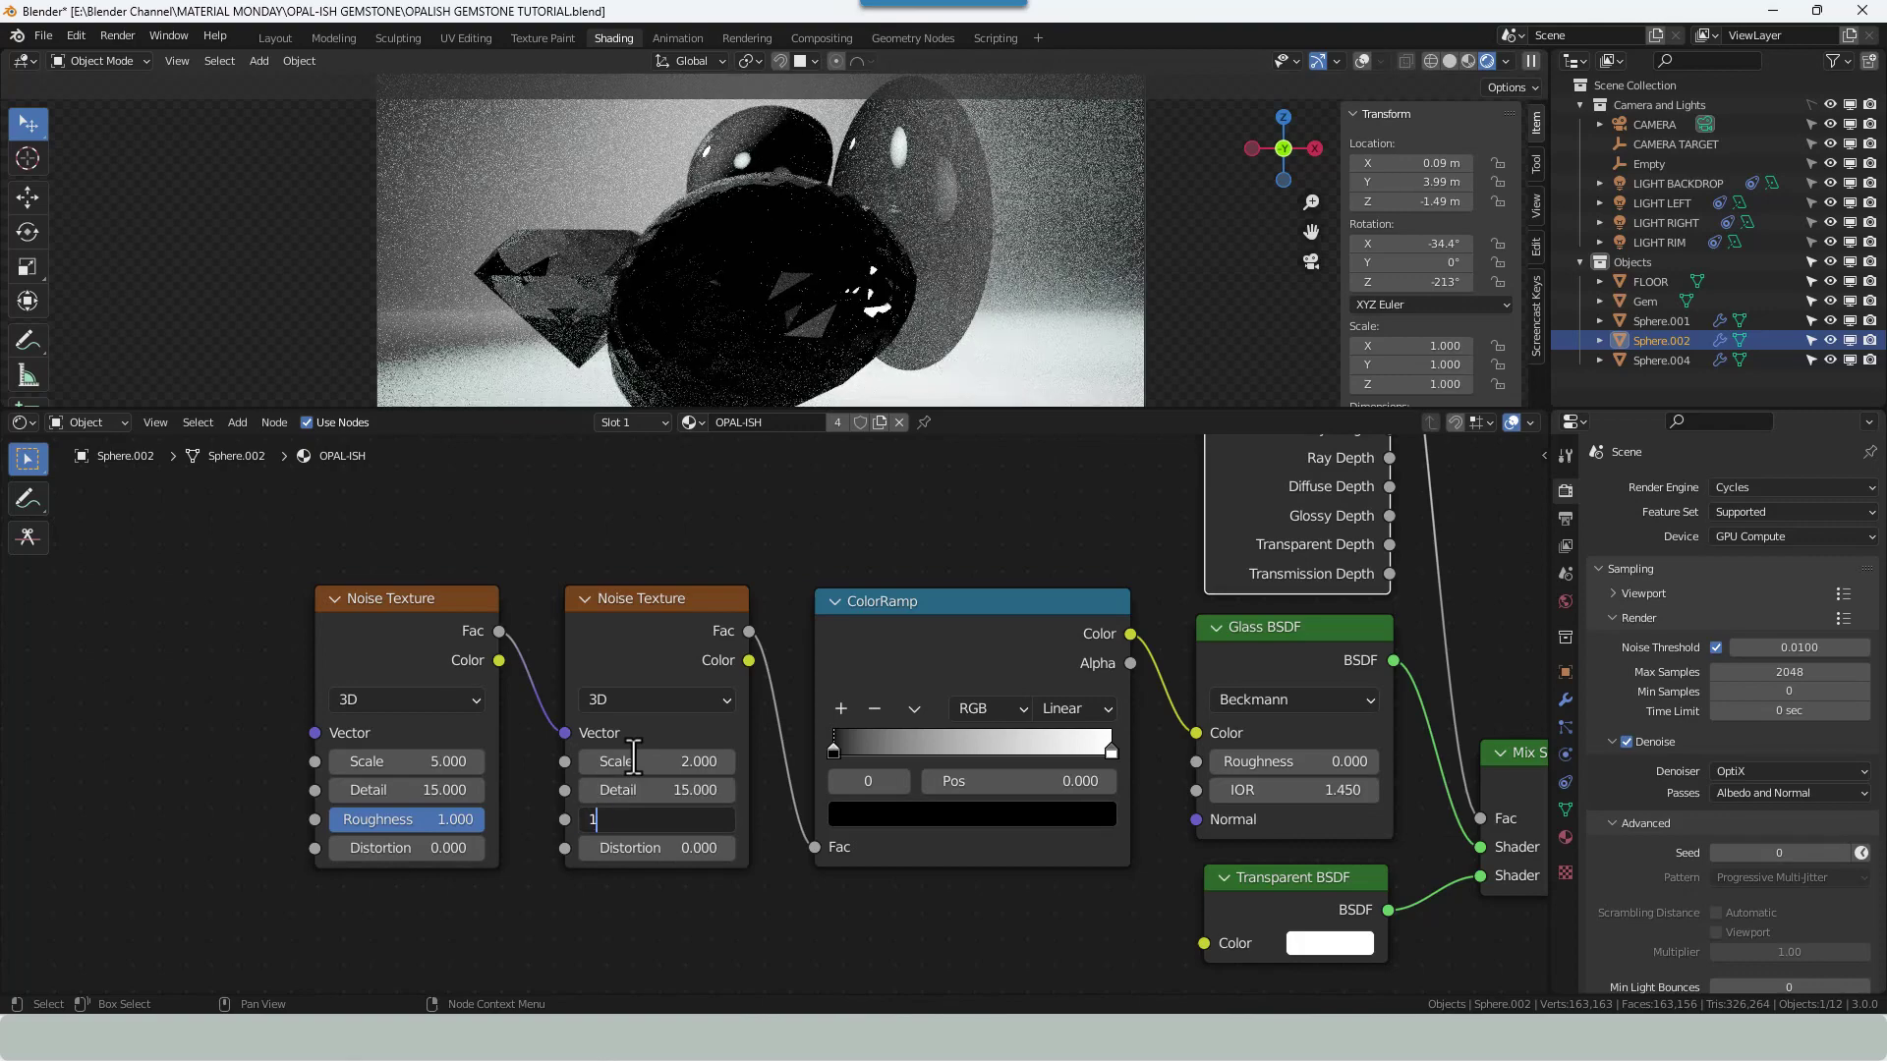
{"action": "key", "text": "Return"}
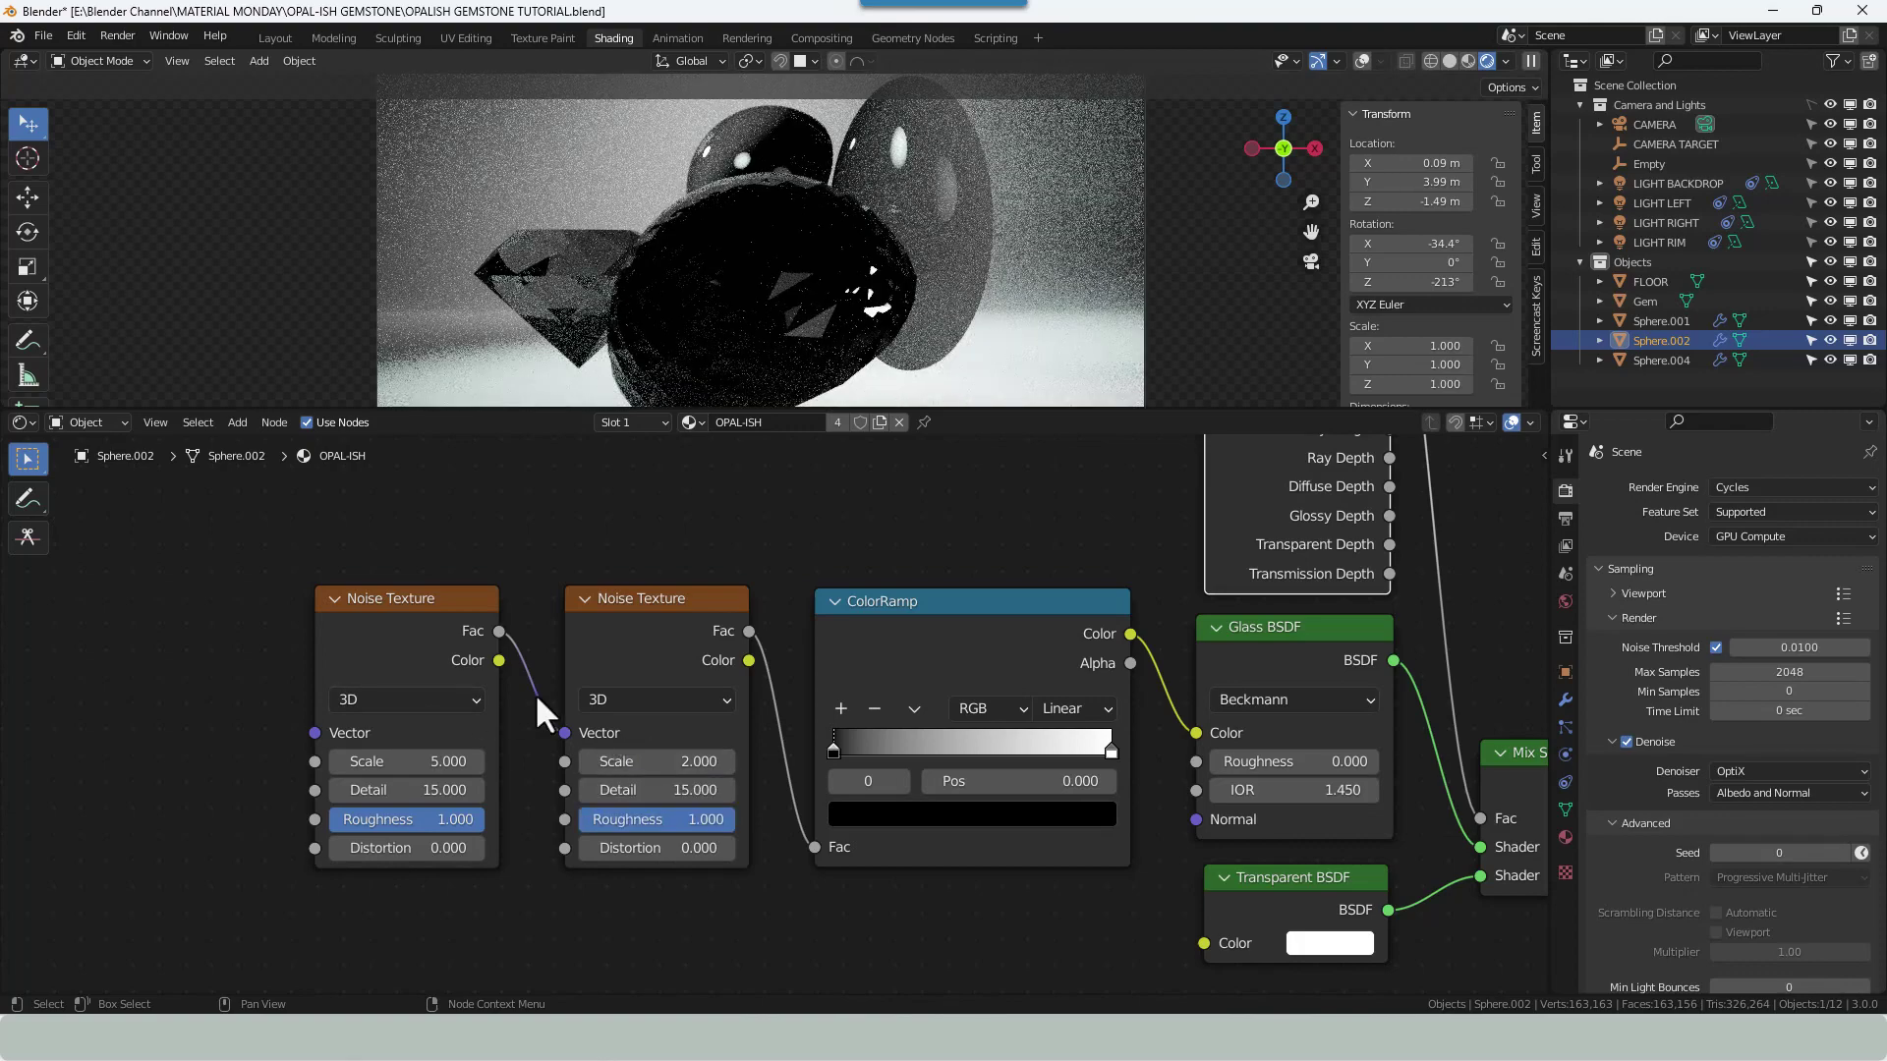
Add a middle ColorRamp stop and set the left stop's colour brightness to 0.2.
{"action": "left_click", "coordinate": [840, 707]}
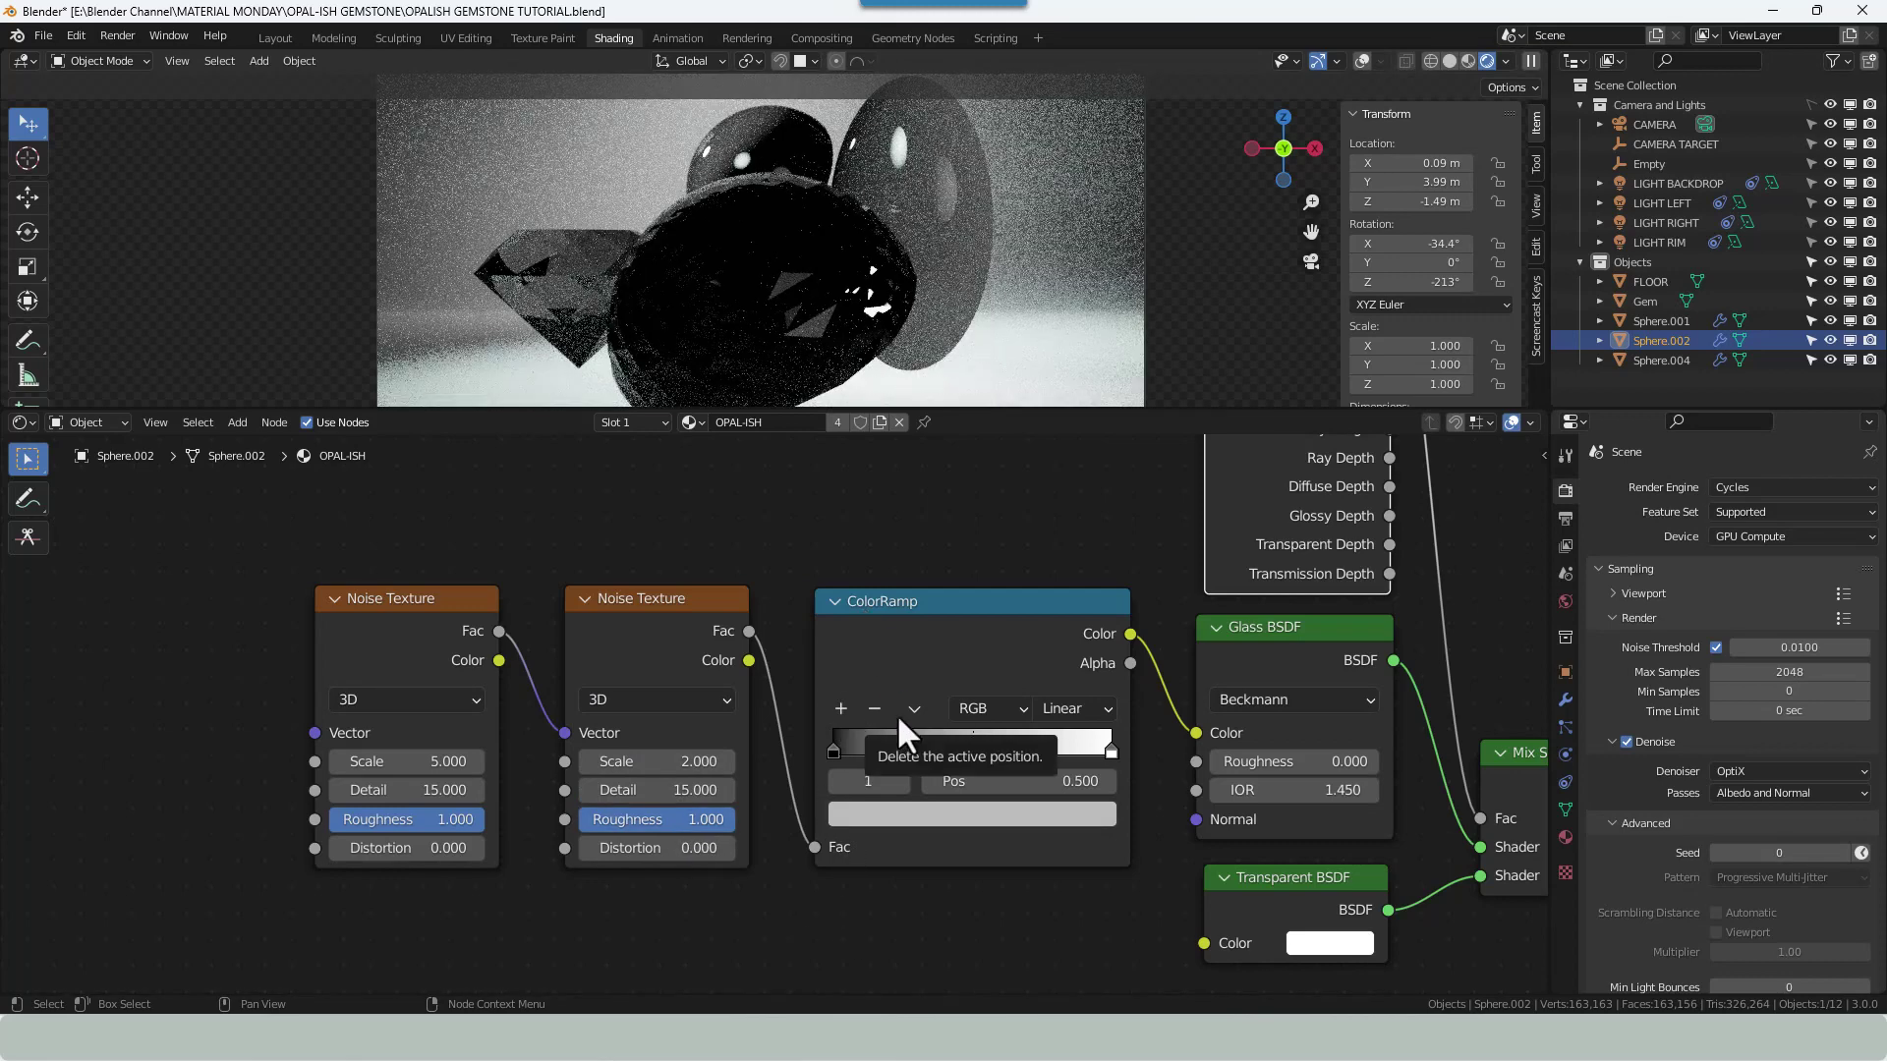
{"action": "left_click", "coordinate": [832, 751]}
{"action": "left_click", "coordinate": [871, 812]}
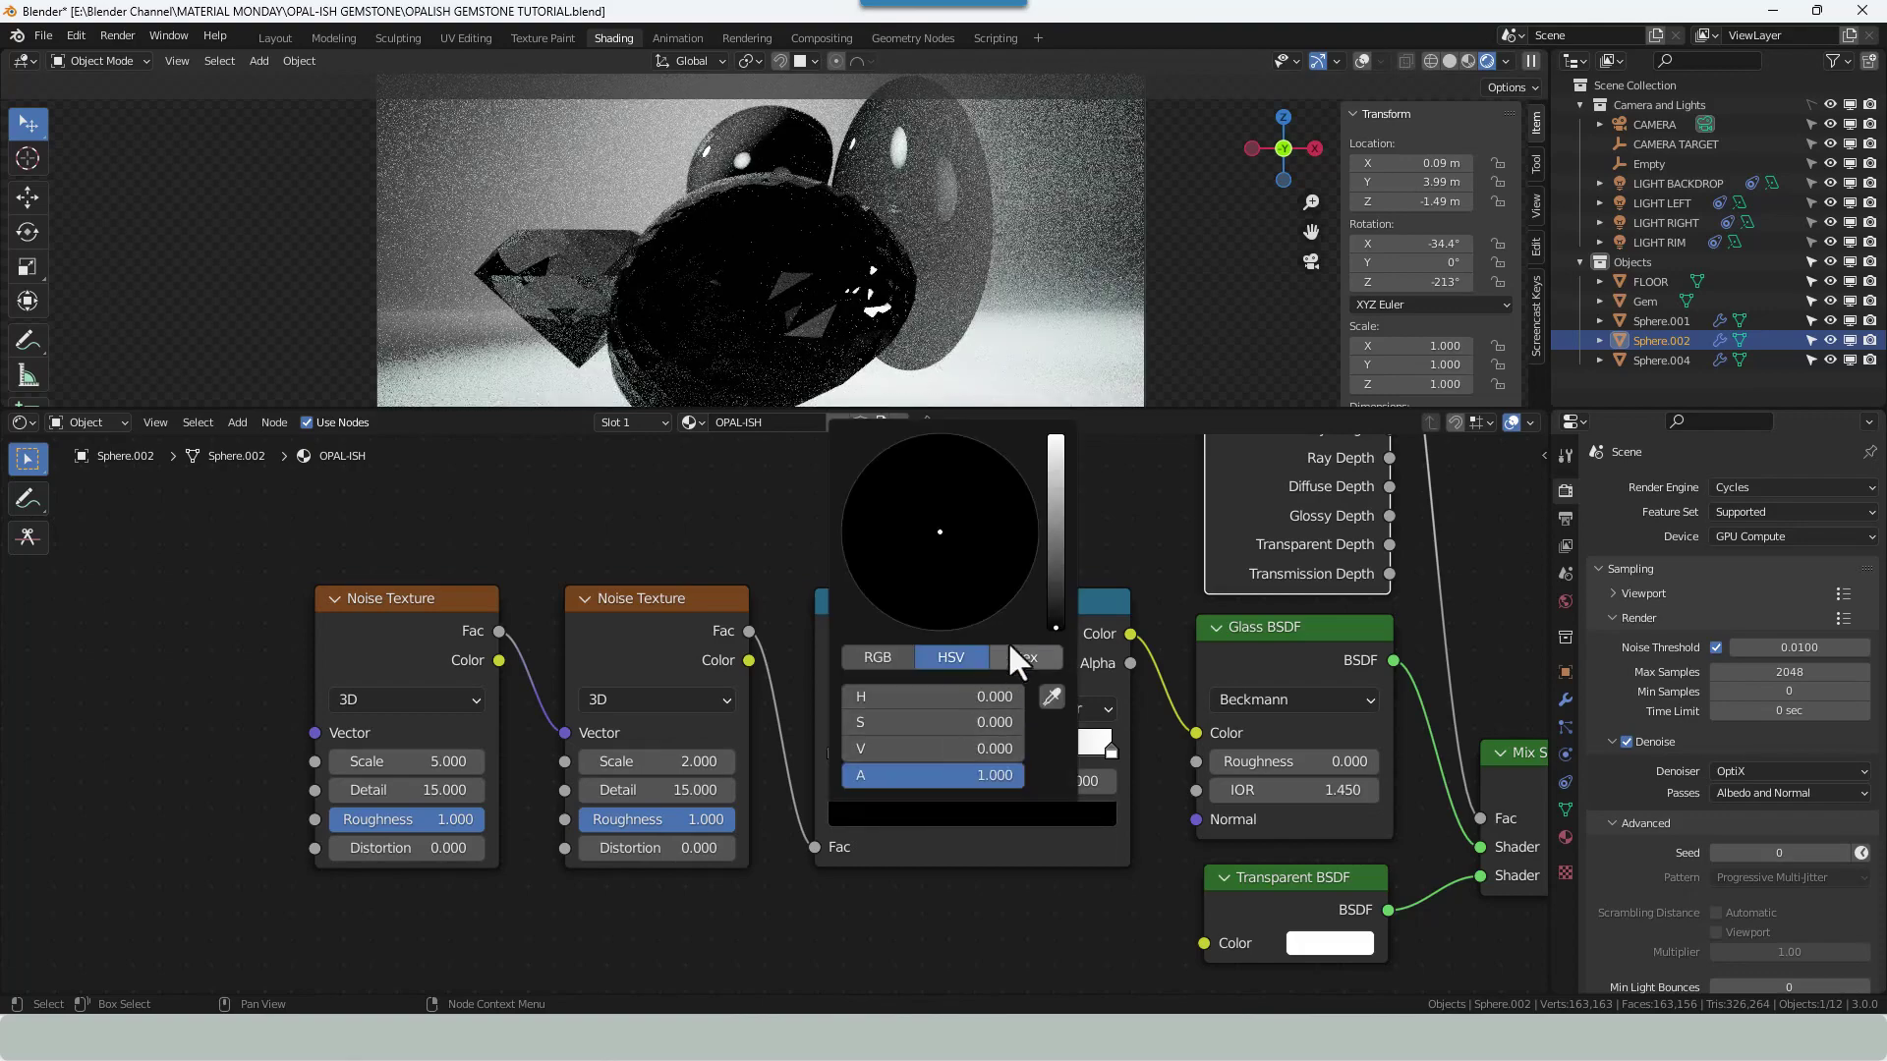
{"action": "left_click_drag", "start_coordinate": [1053, 627], "coordinate": [1063, 503]}
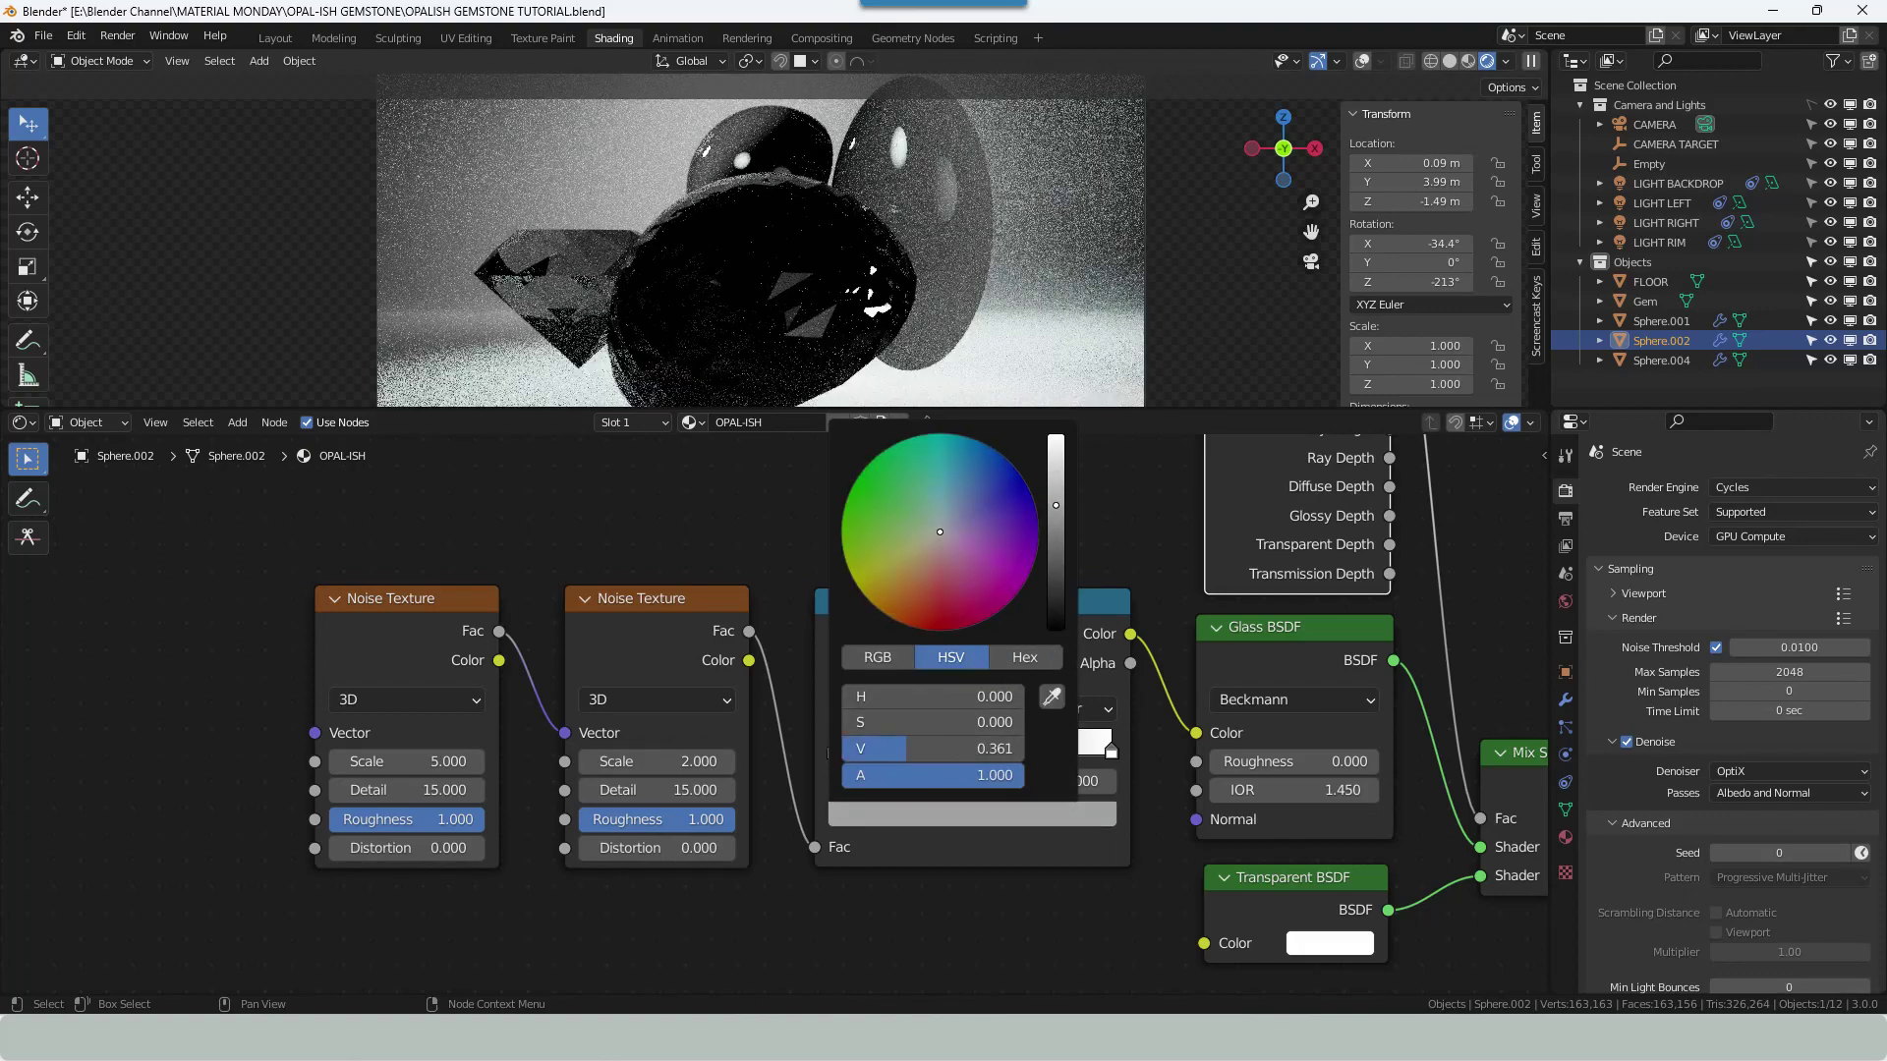
{"action": "left_click", "coordinate": [949, 747]}
{"action": "type", "text": "0.2"}
{"action": "key", "text": "Return"}
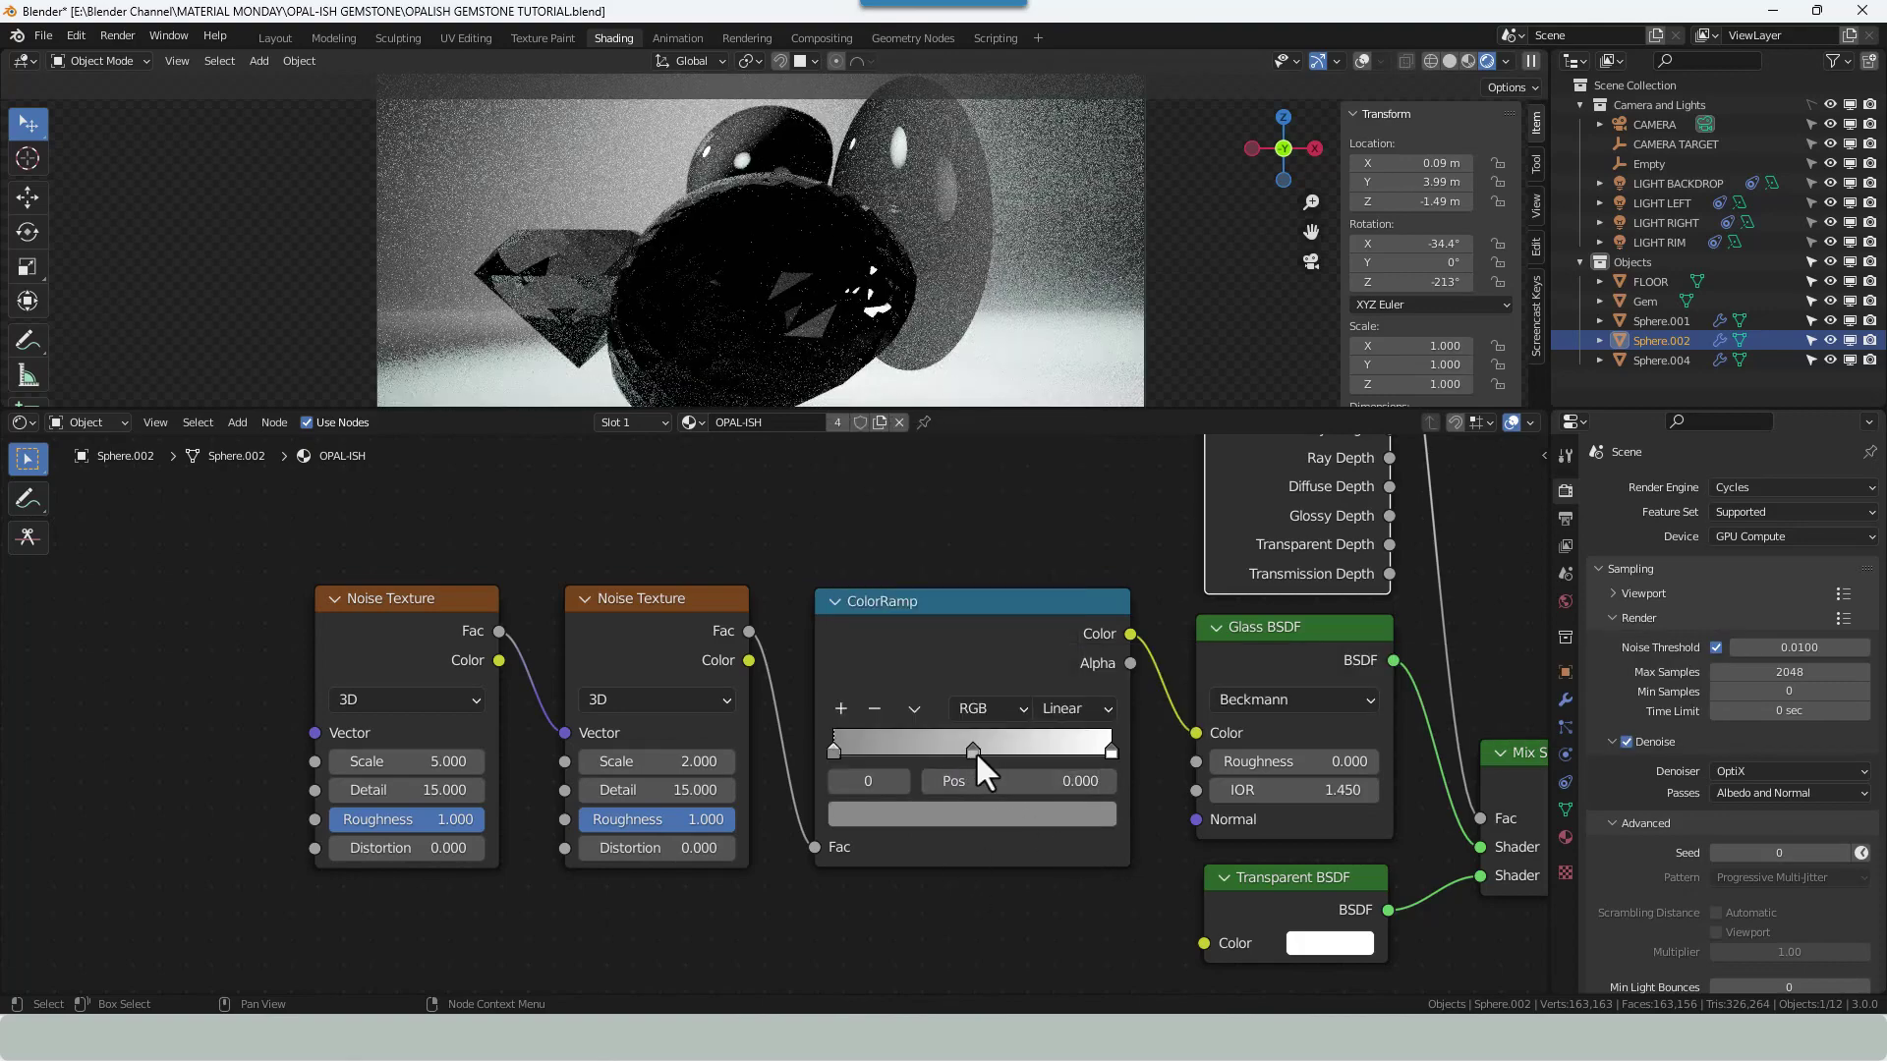
Move the middle stop to position 0.1 and give it a brightness of 0.75.
{"action": "left_click_drag", "start_coordinate": [975, 751], "coordinate": [863, 763]}
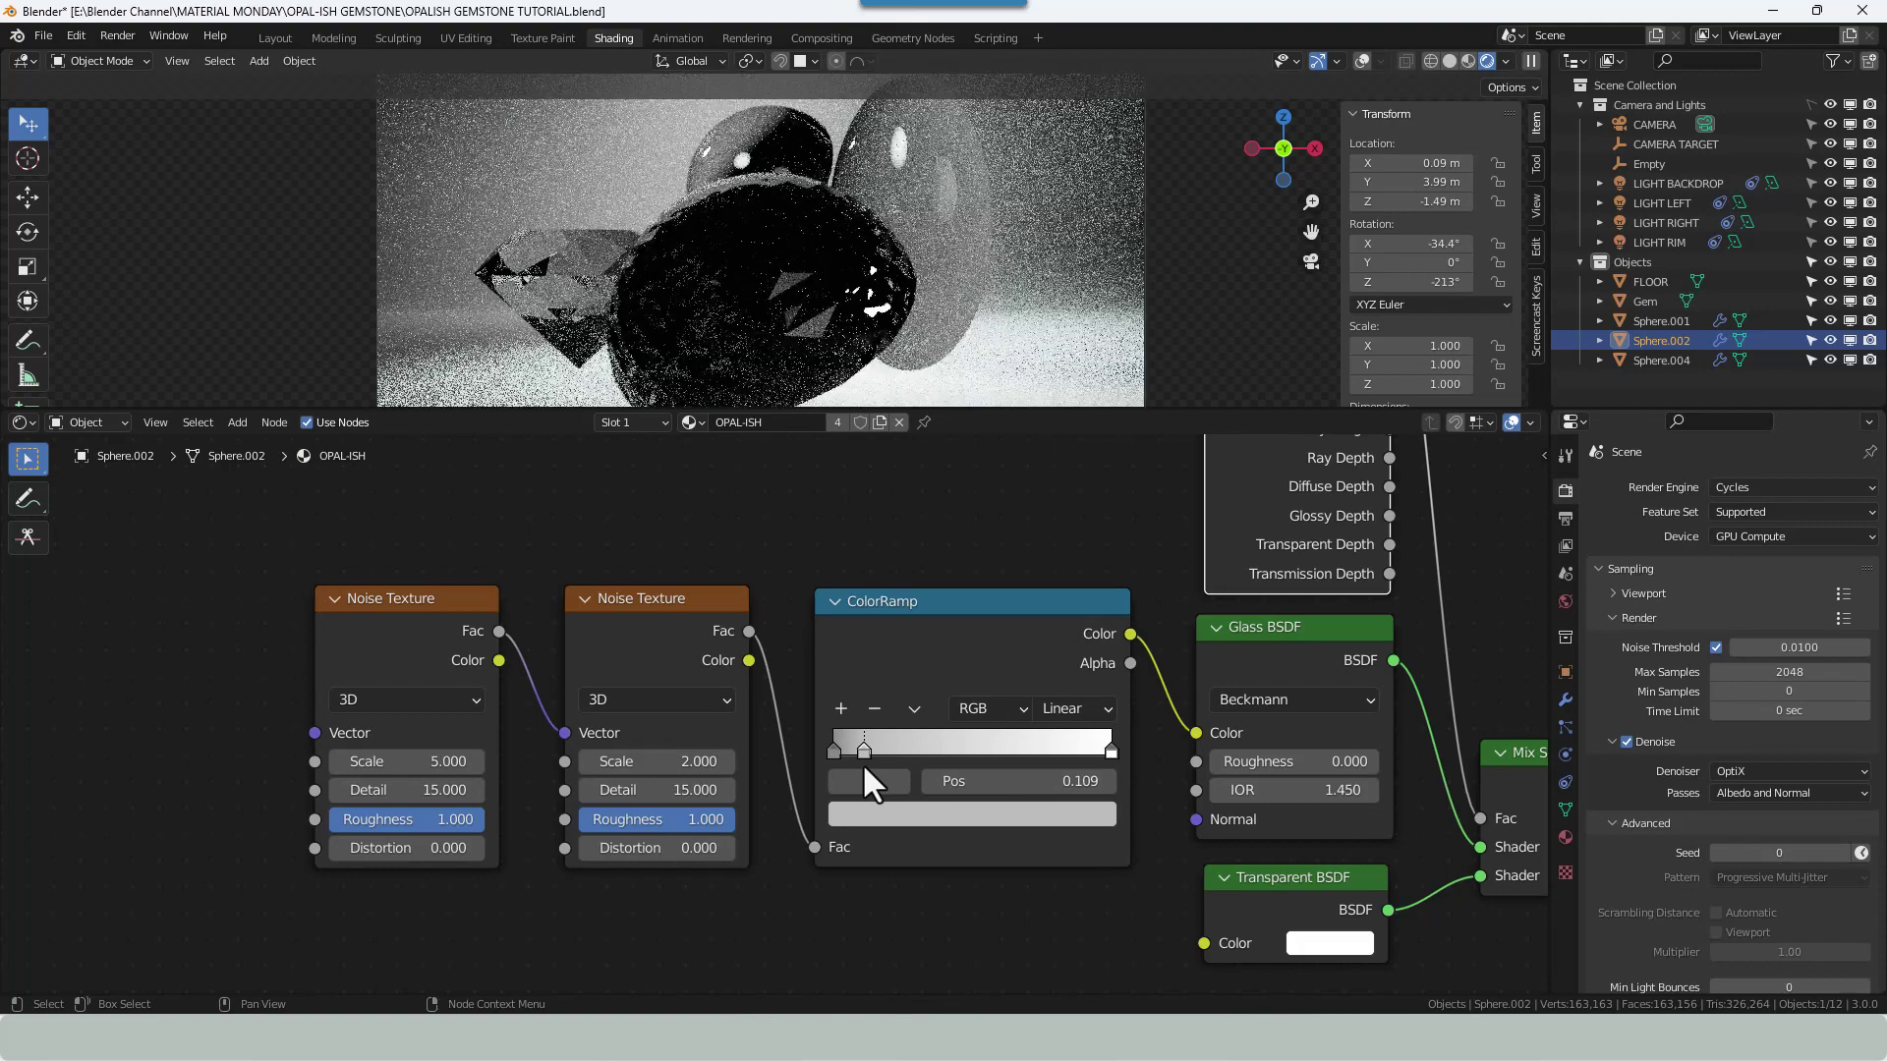
{"action": "left_click_drag", "start_coordinate": [863, 763], "coordinate": [855, 760]}
{"action": "left_click", "coordinate": [968, 782]}
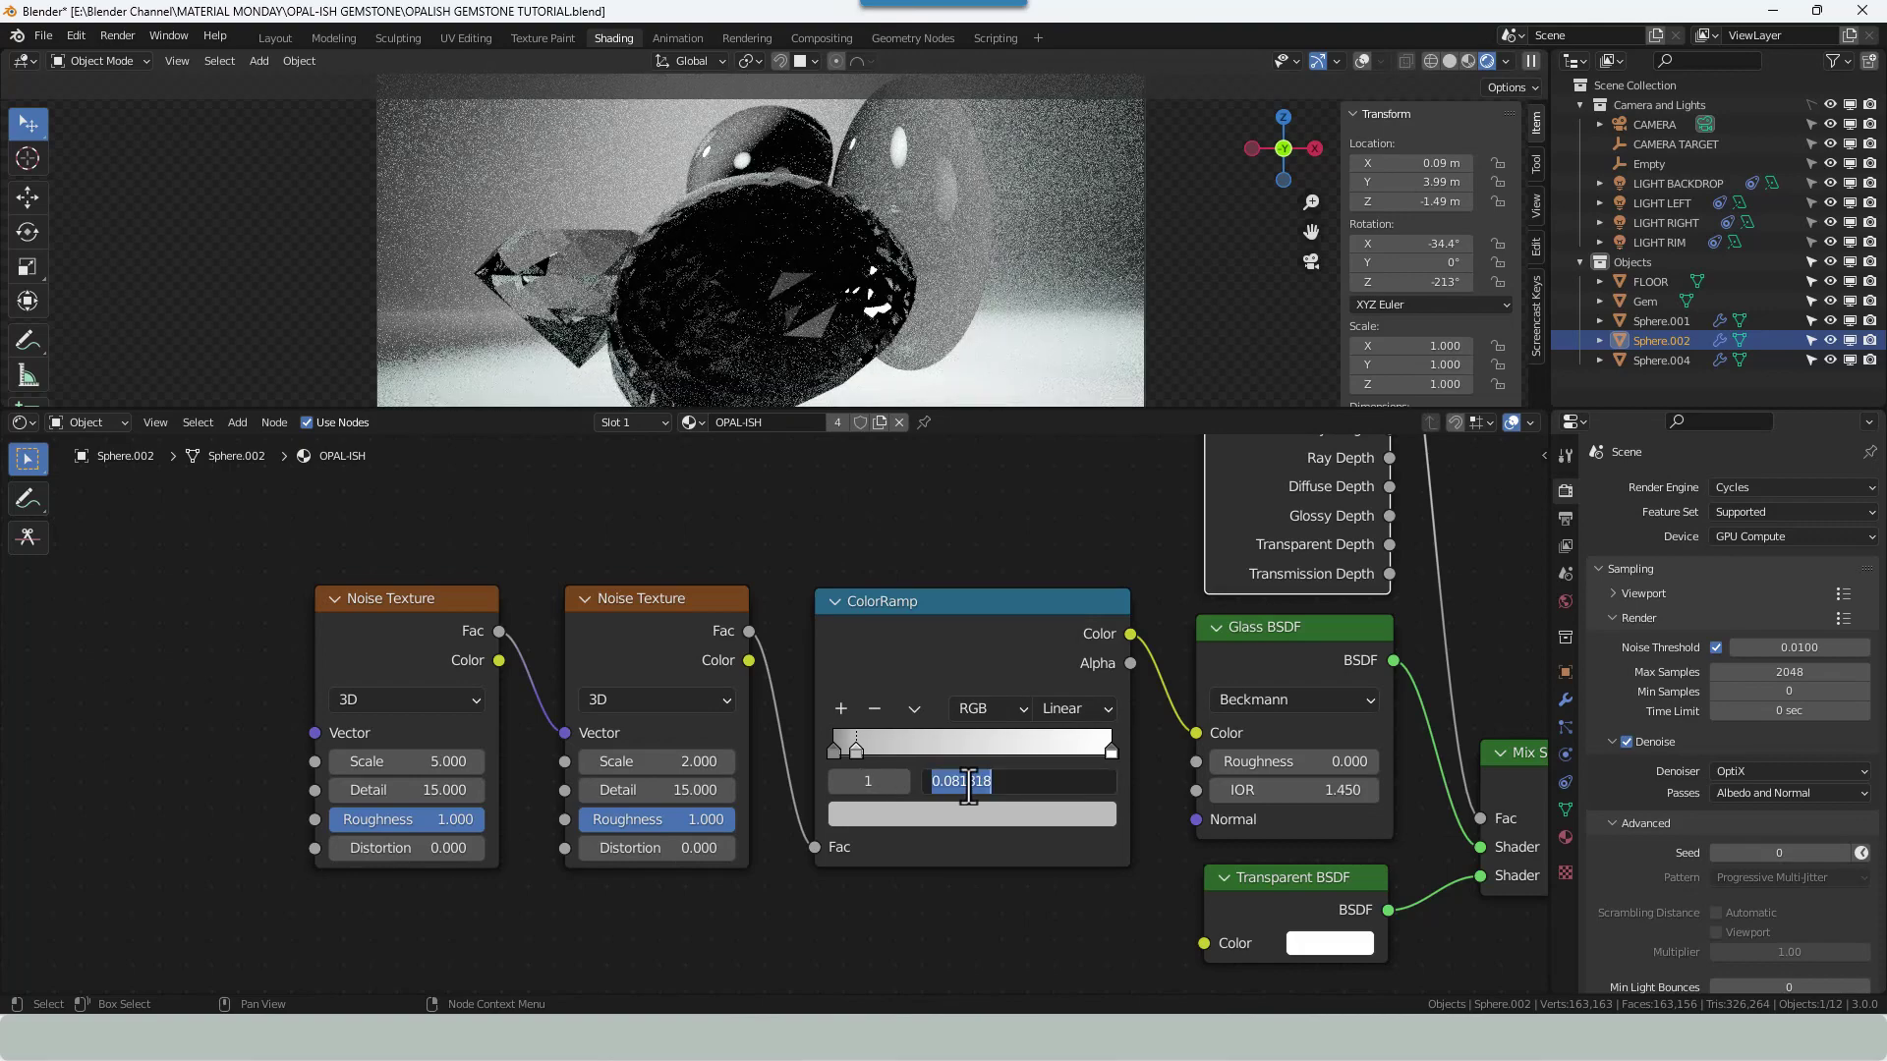
{"action": "type", "text": ".1"}
{"action": "key", "text": "Return"}
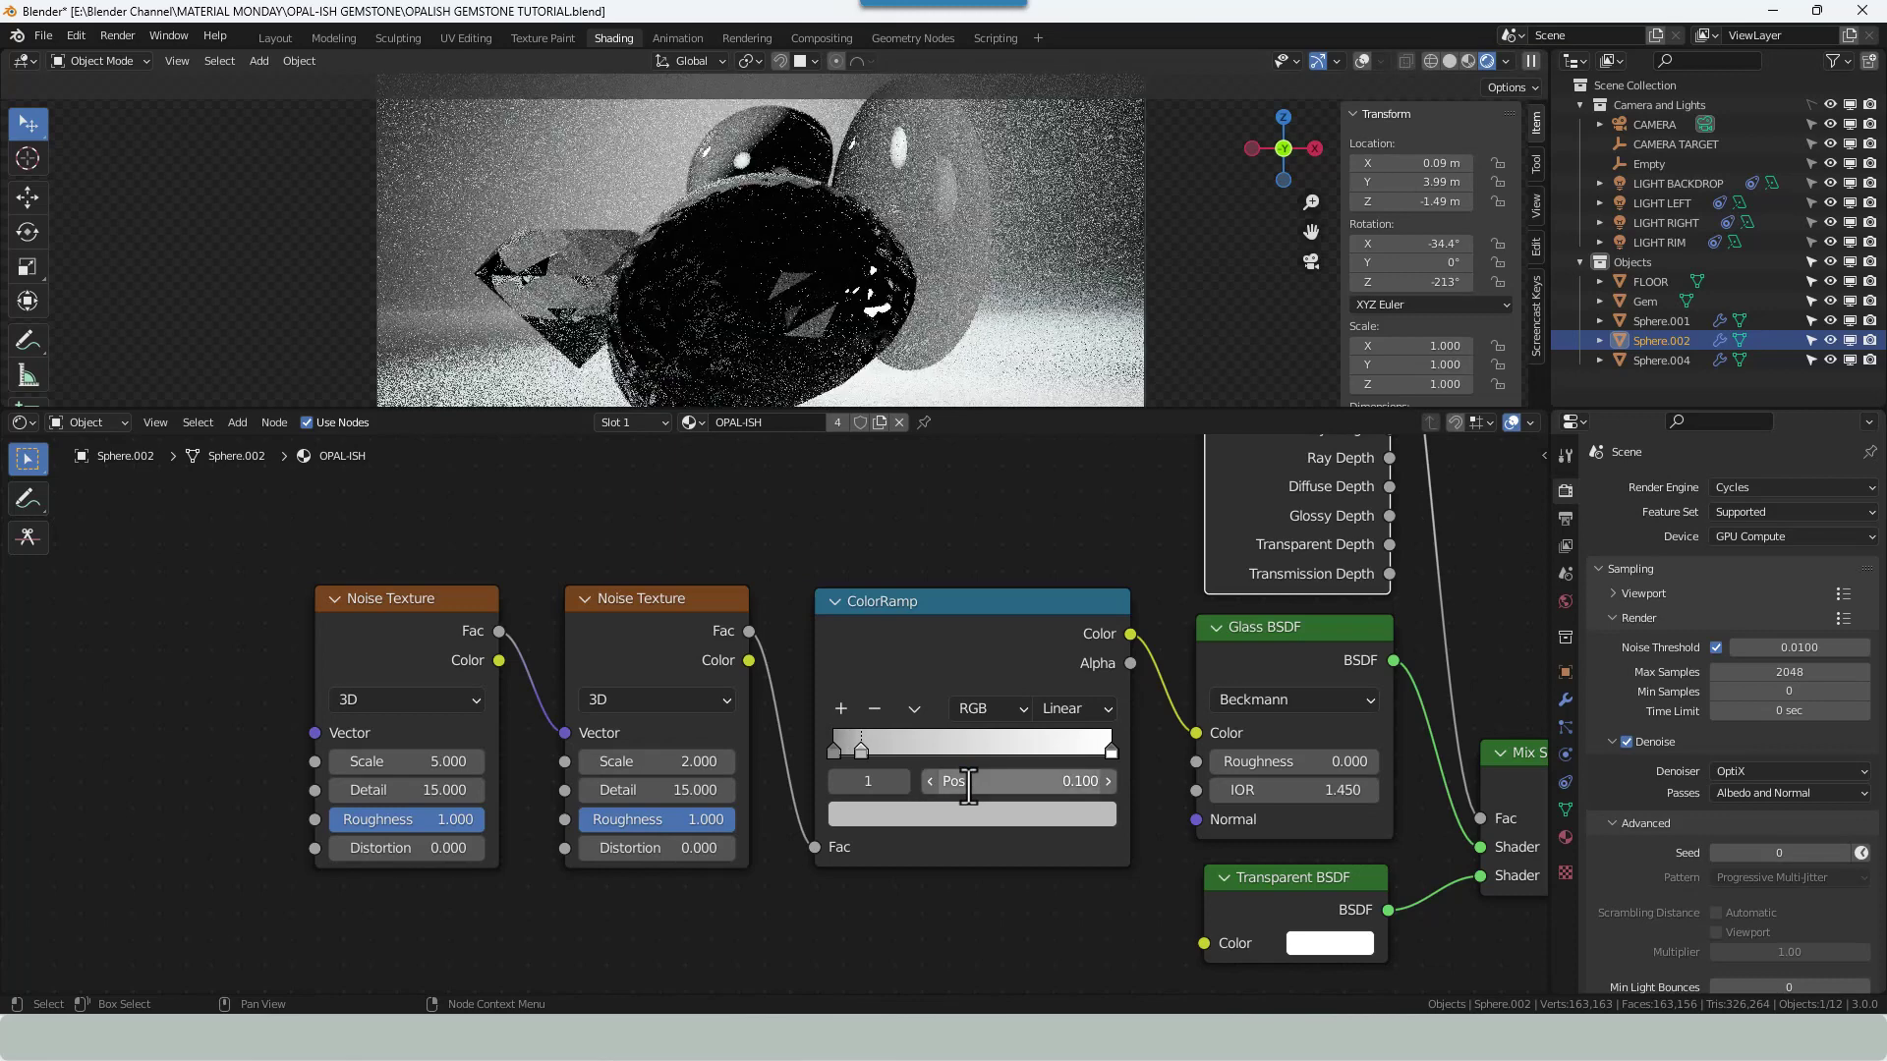
{"action": "left_click", "coordinate": [919, 822]}
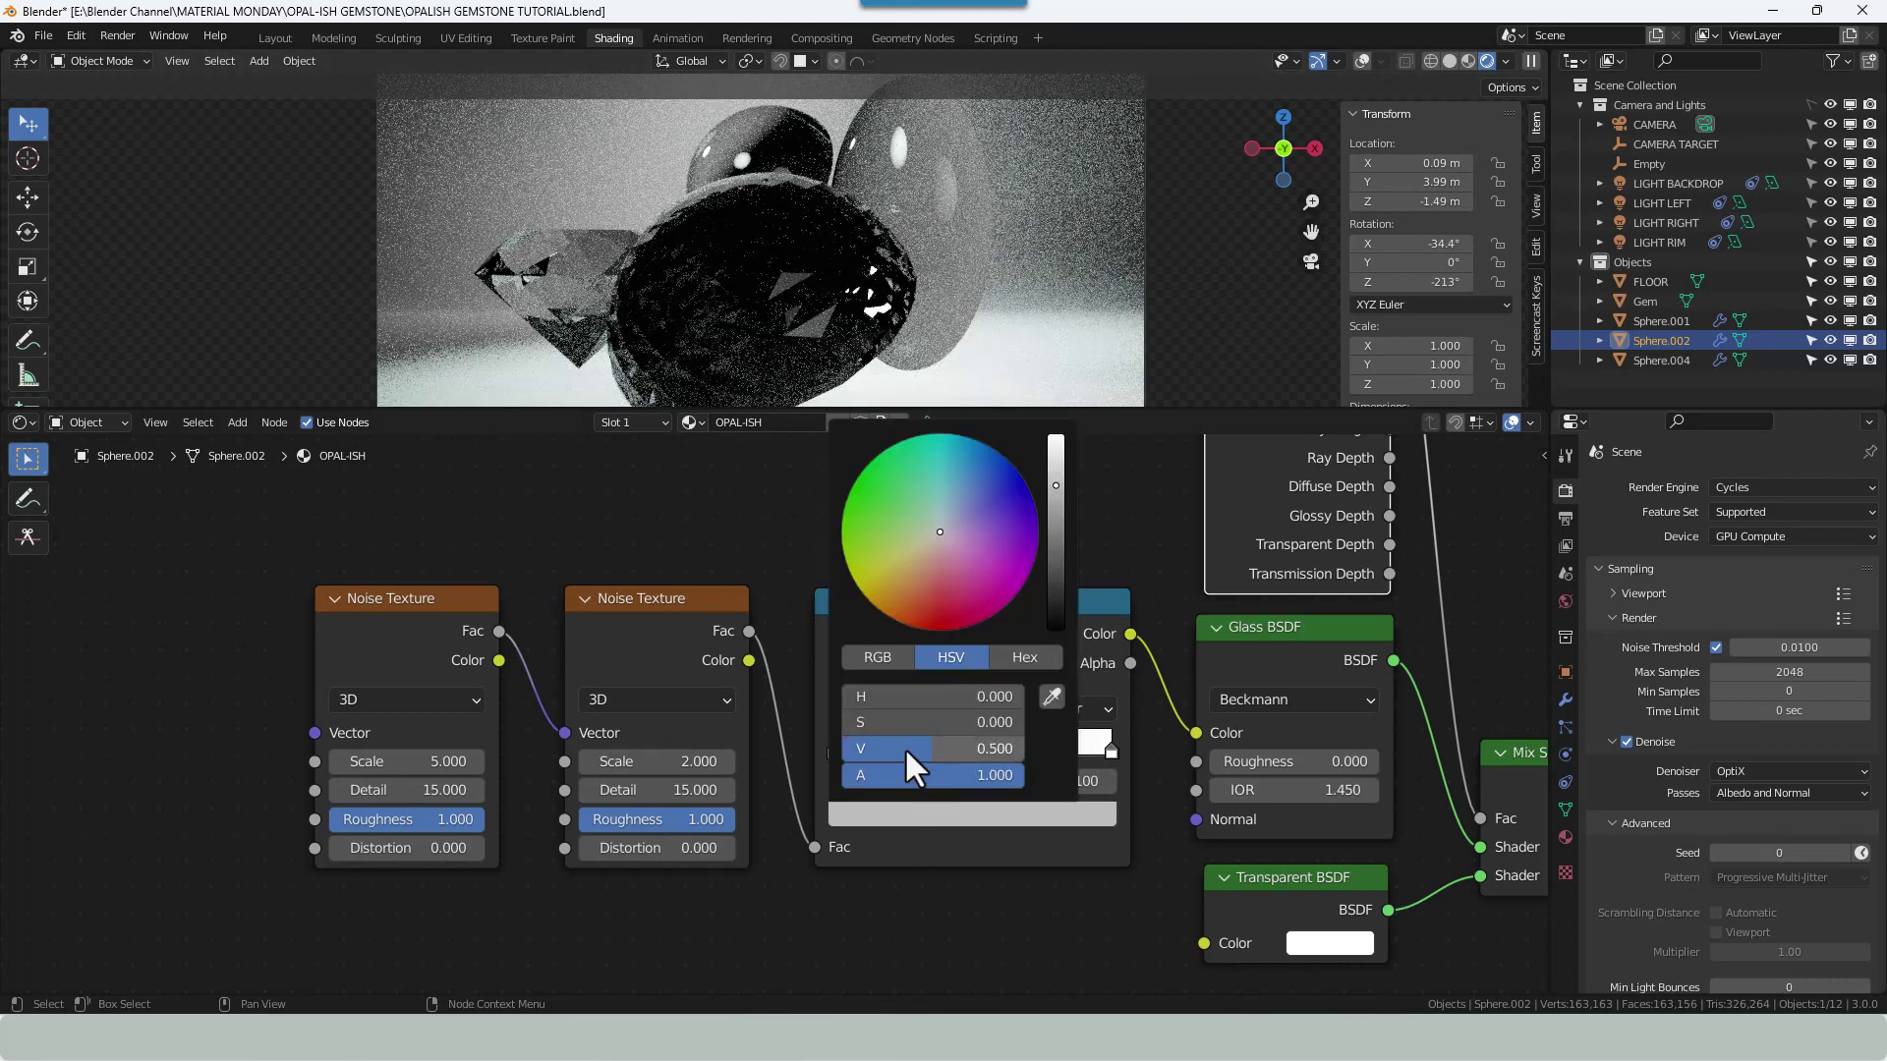
{"action": "left_click", "coordinate": [904, 747]}
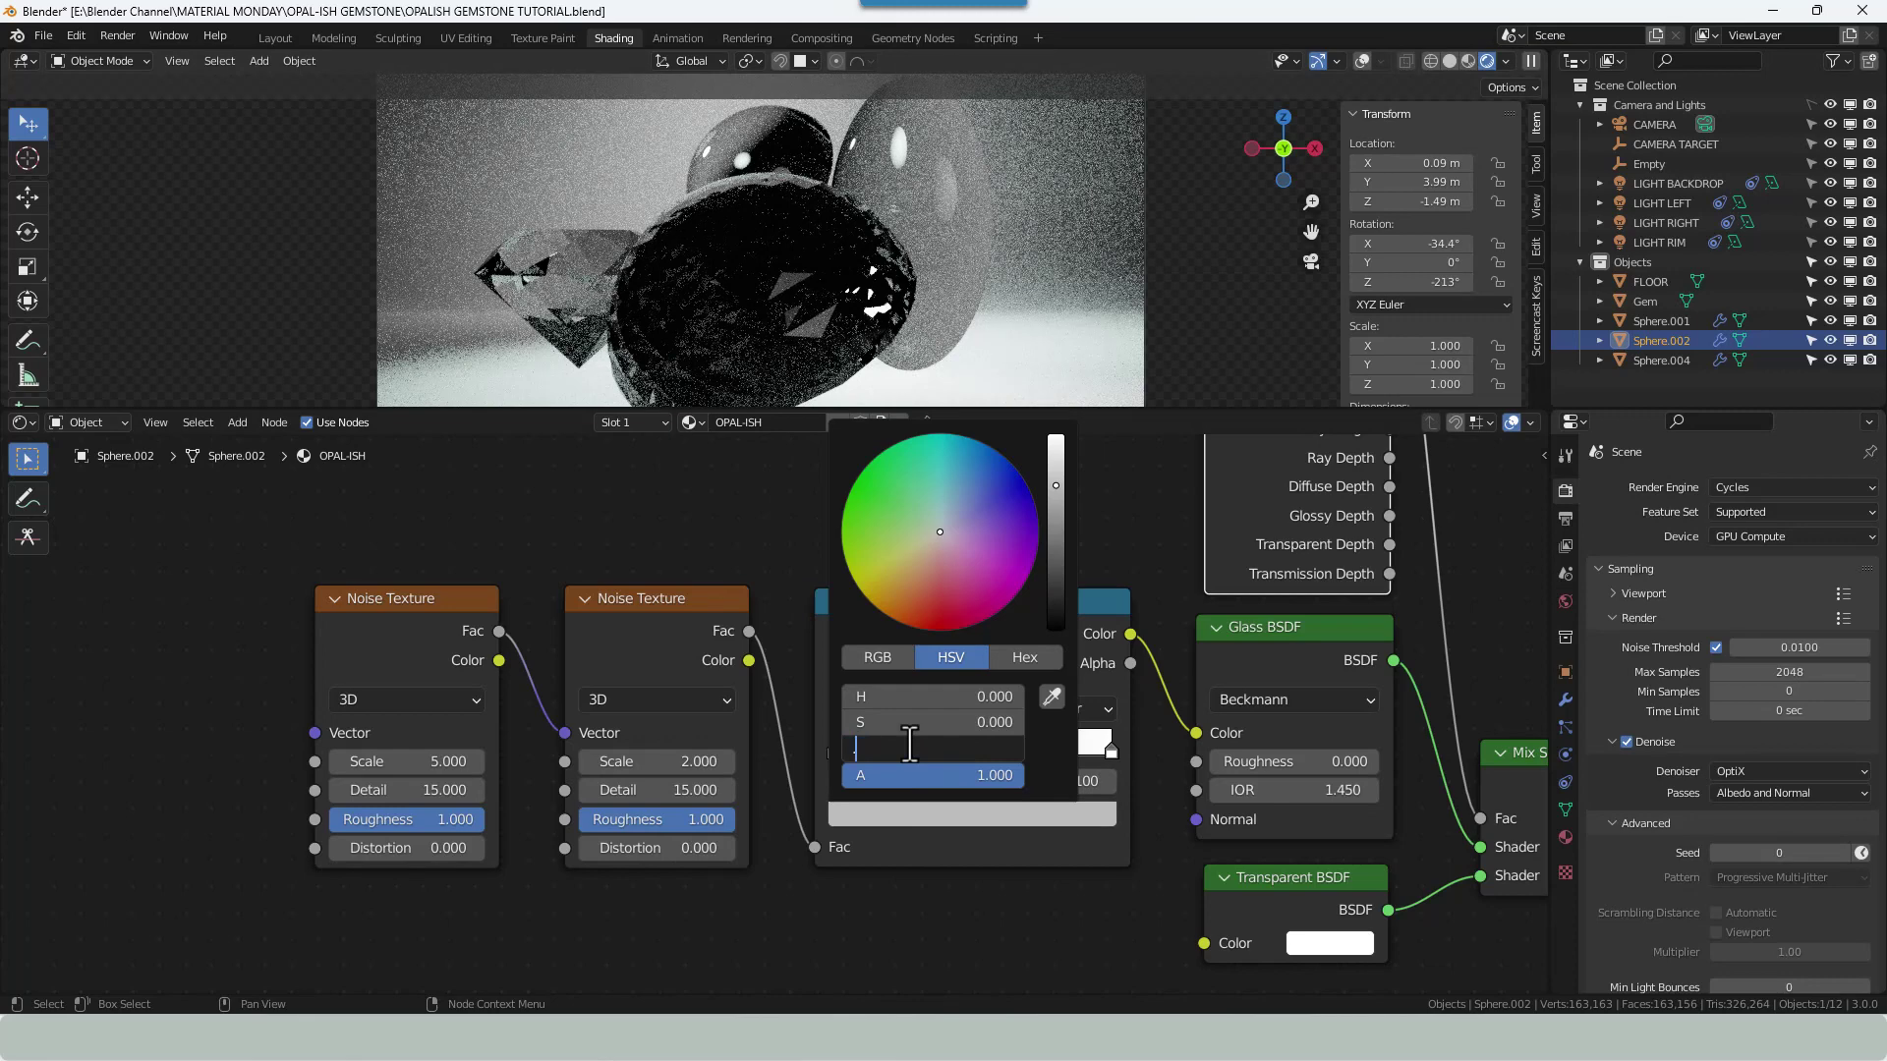
{"action": "type", "text": ".75"}
{"action": "key", "text": "Return"}
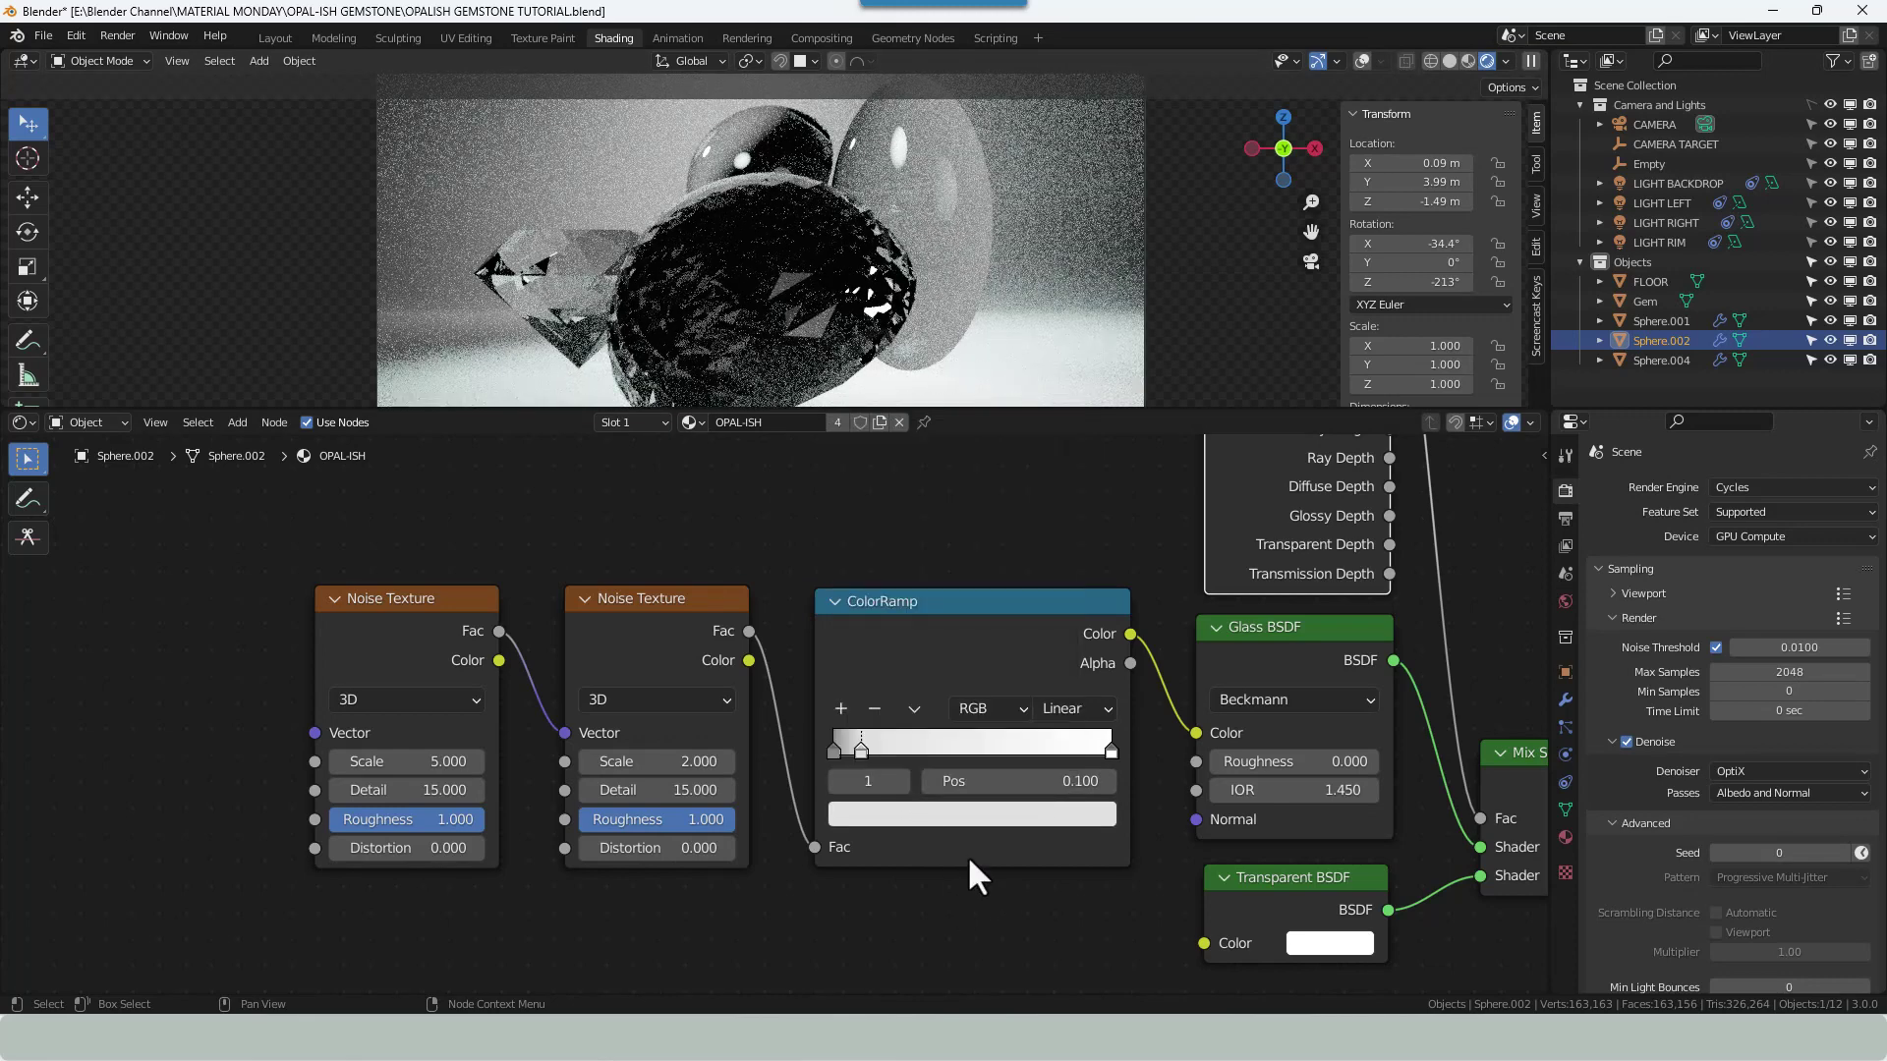
Slide the white right-hand stop to position 0.550 and check the result through the camera.
{"action": "left_click", "coordinate": [1110, 750]}
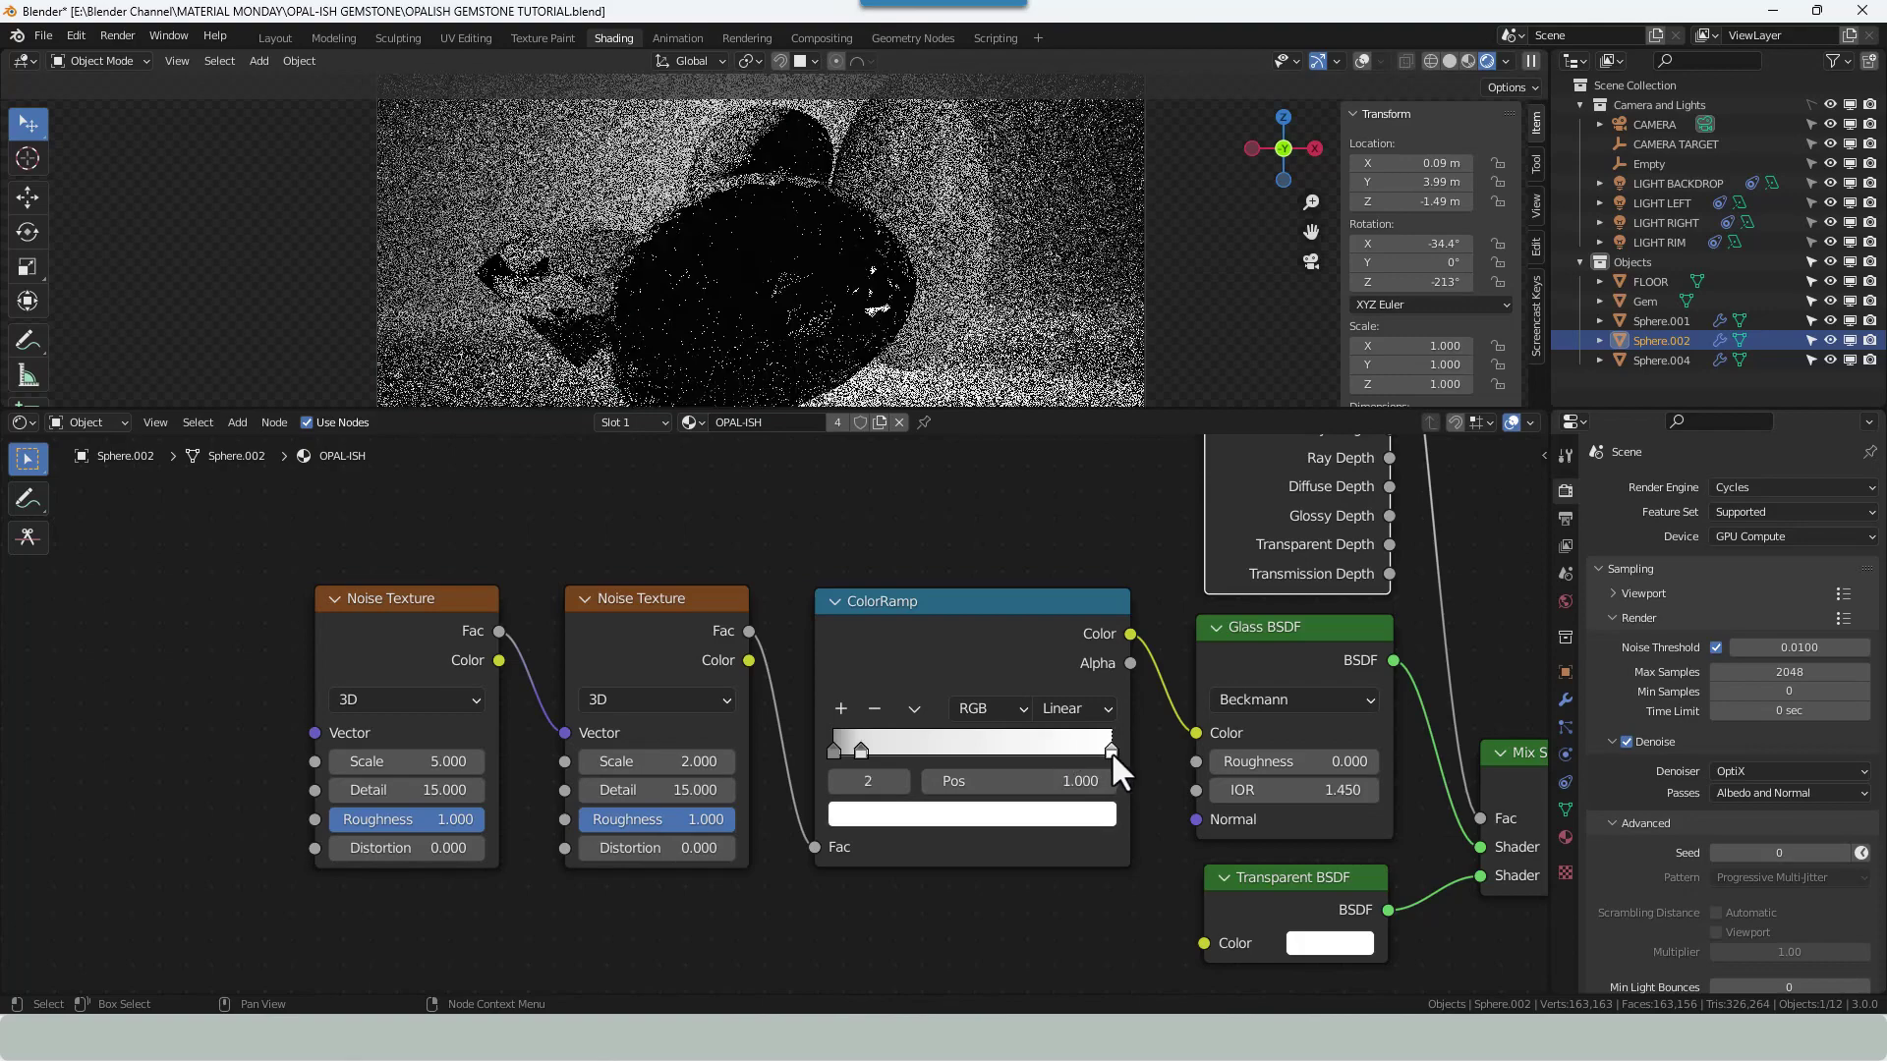
{"action": "left_click", "coordinate": [1082, 820]}
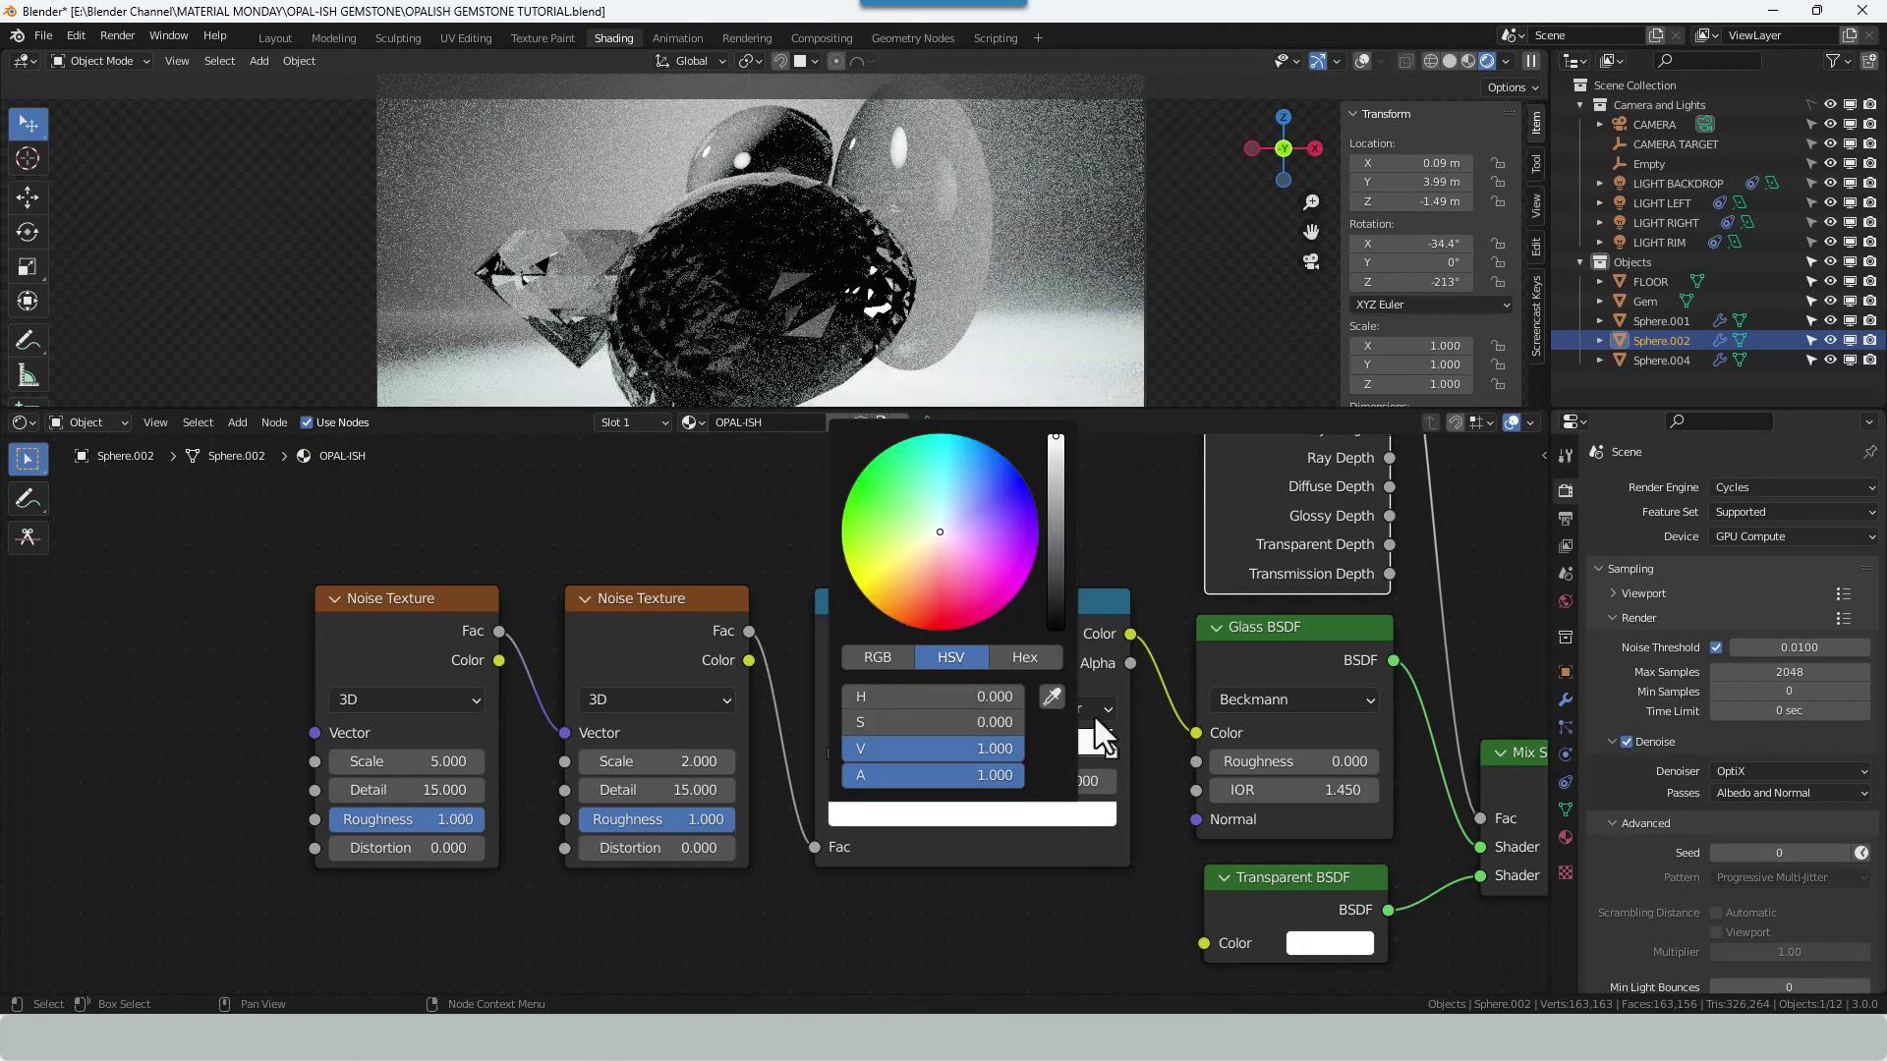
{"action": "left_click", "coordinate": [1112, 751]}
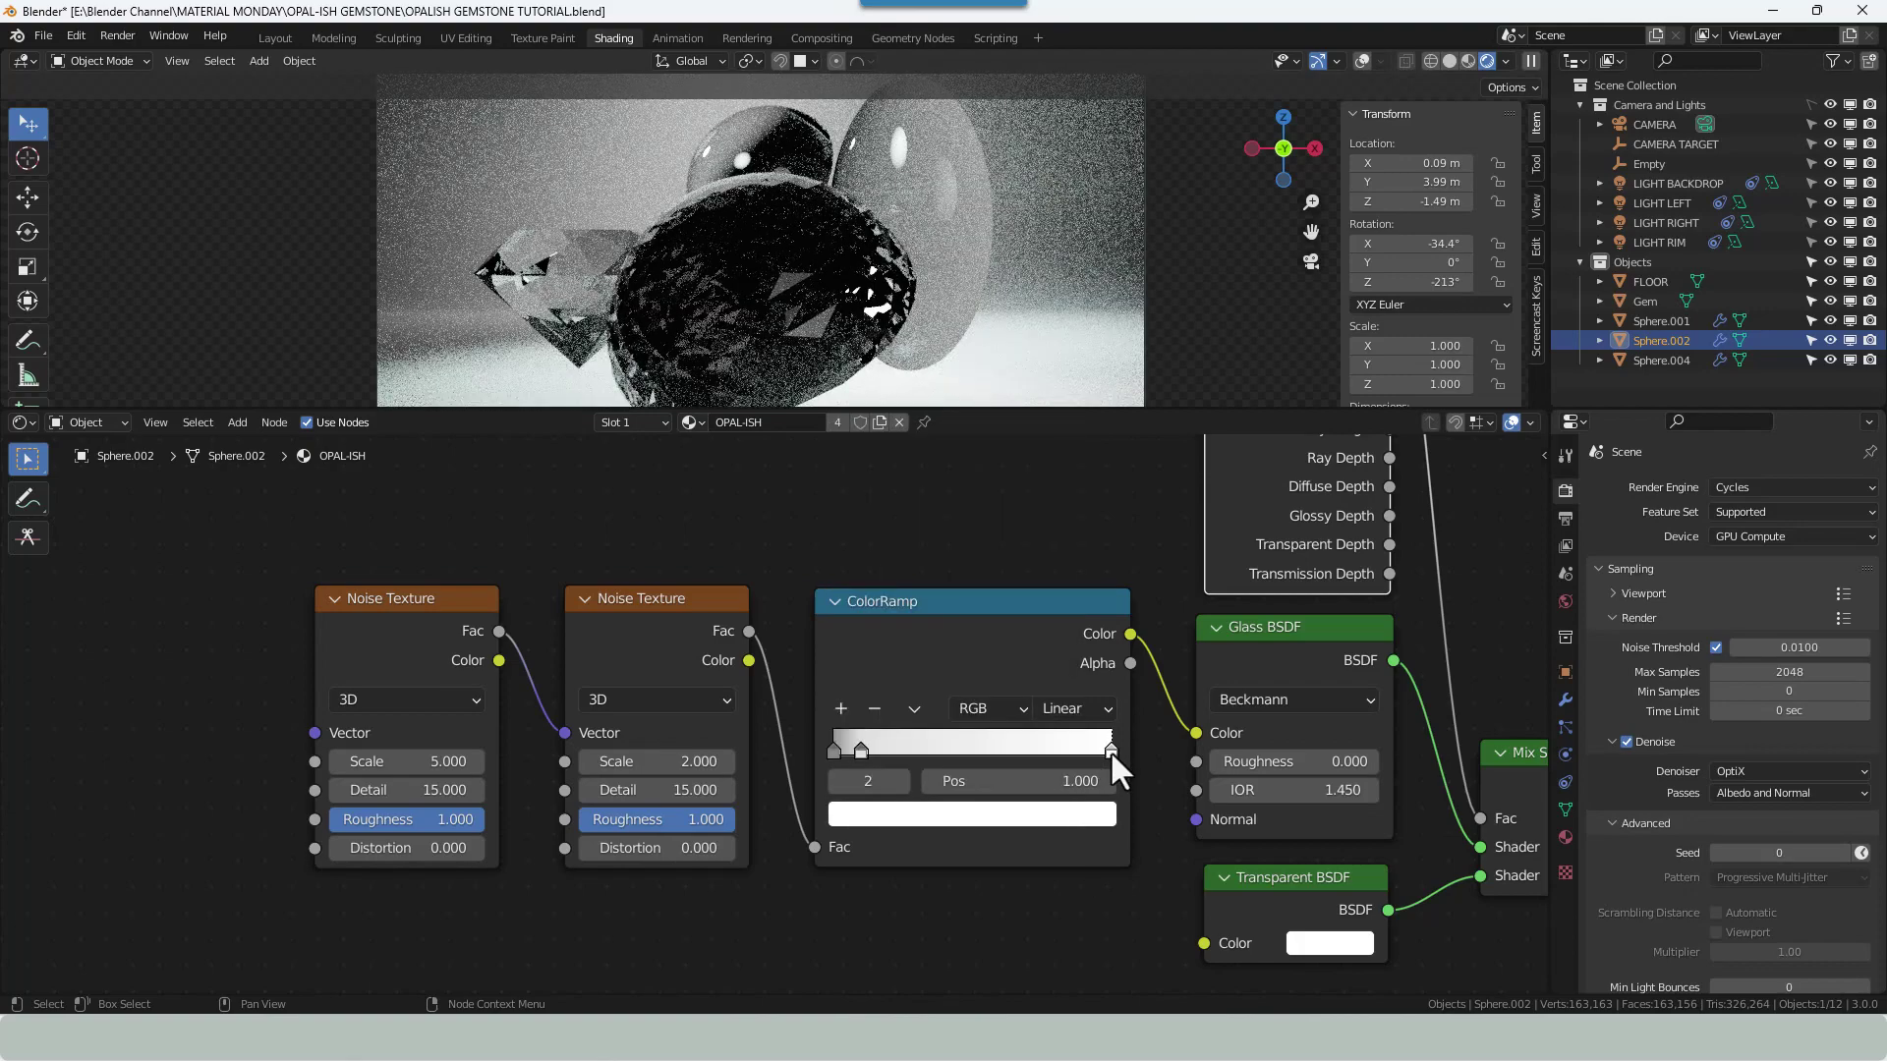
{"action": "left_click_drag", "start_coordinate": [1111, 751], "coordinate": [982, 746]}
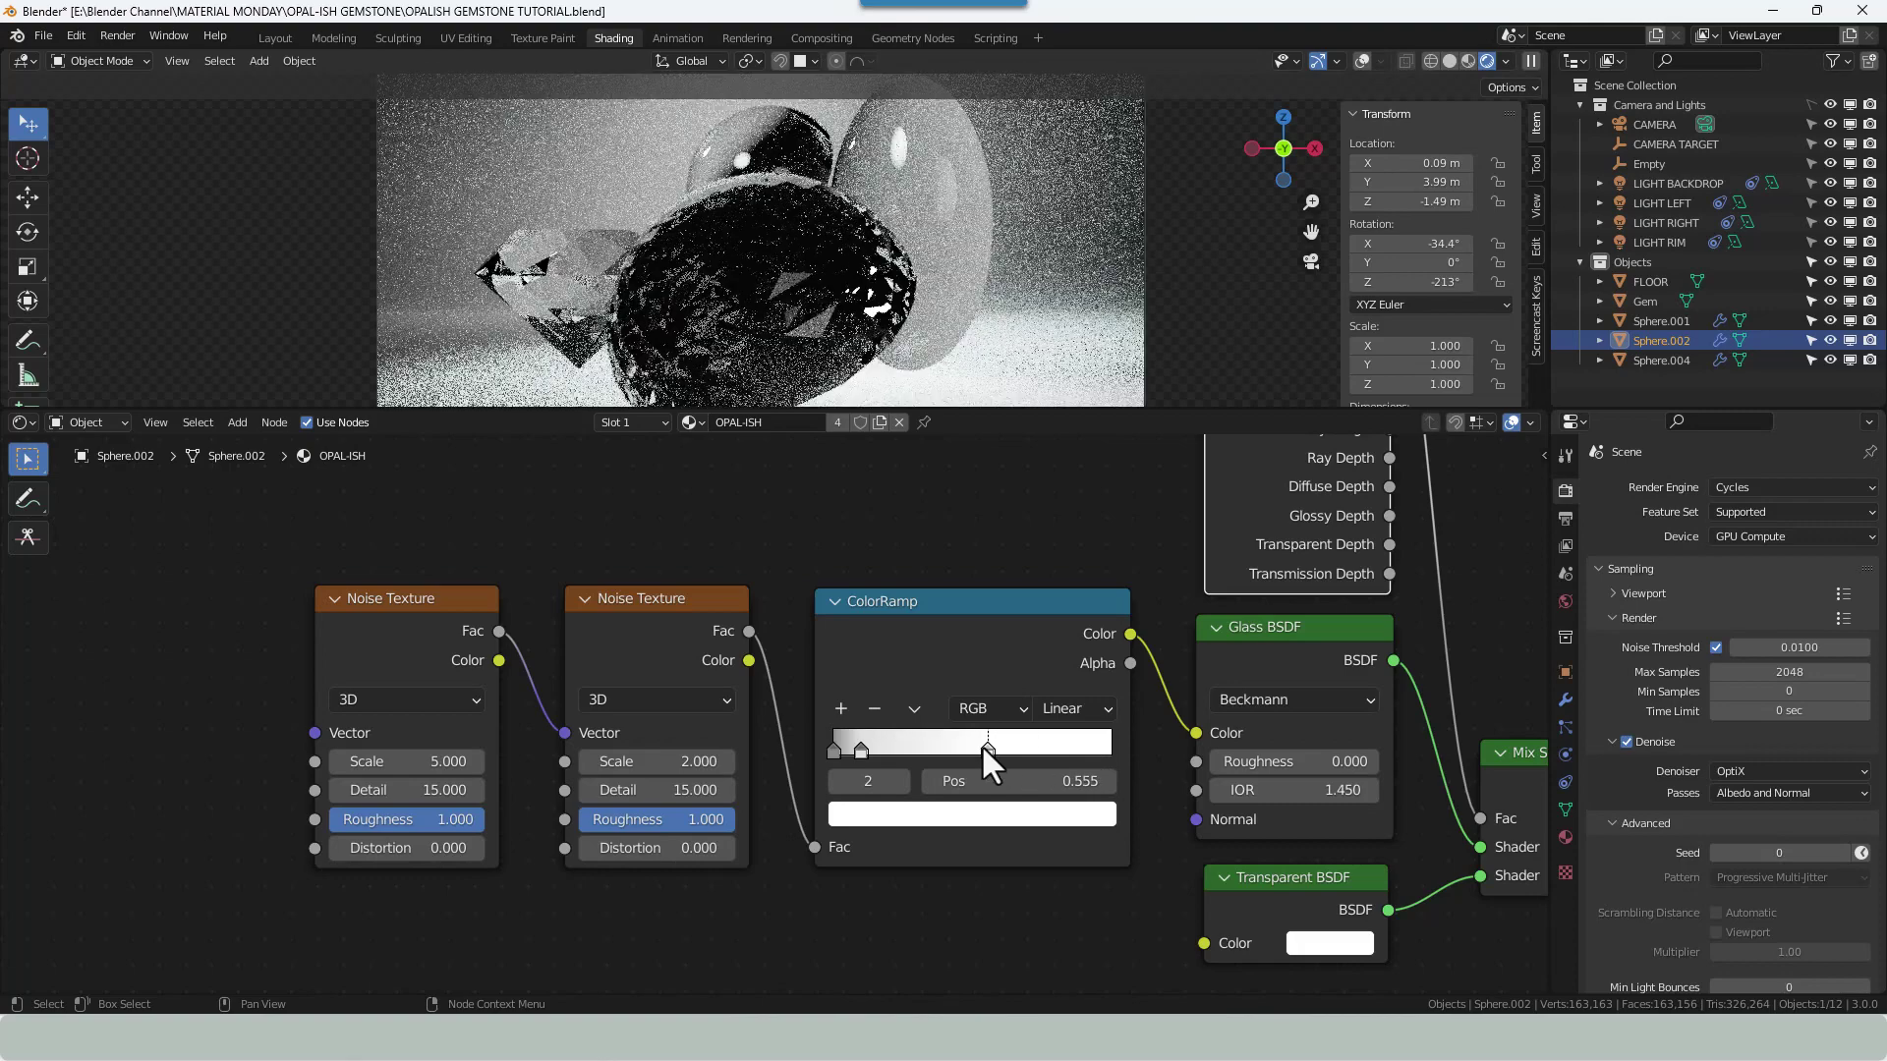
{"action": "left_click", "coordinate": [995, 780]}
{"action": "type", "text": ".55"}
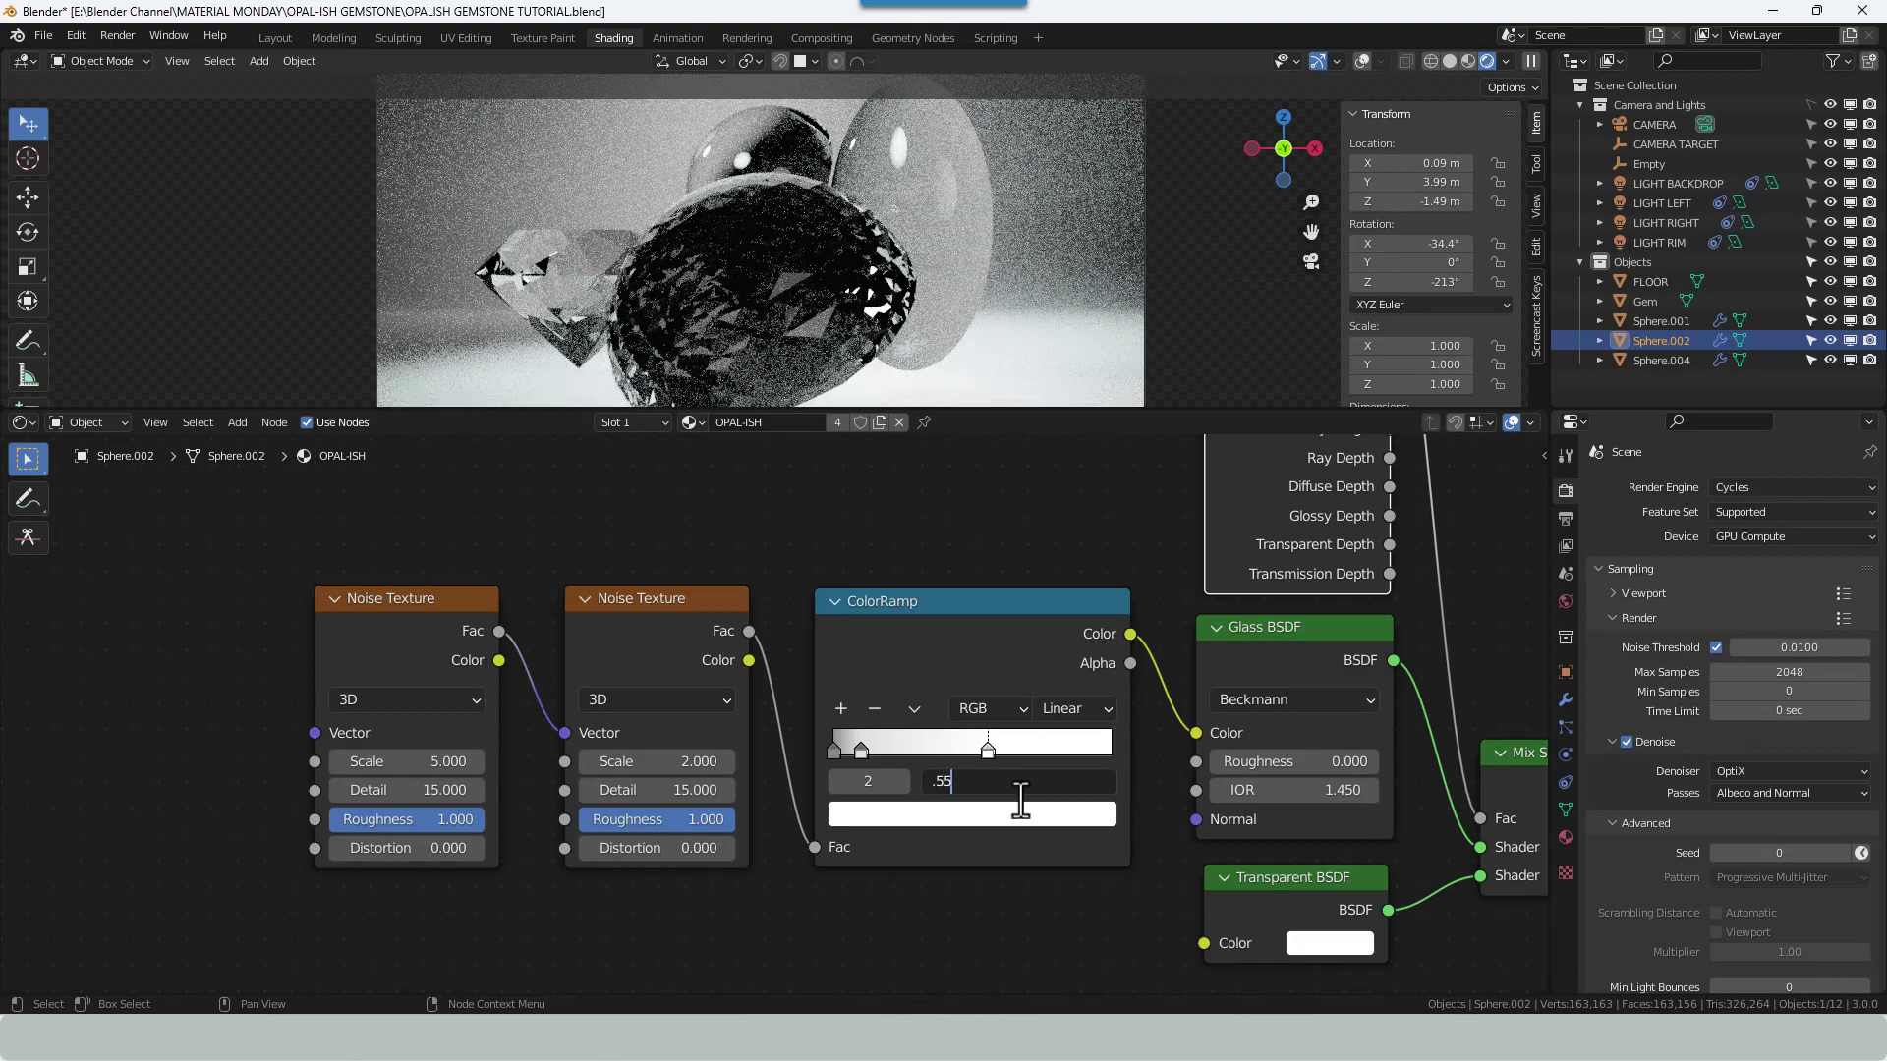
{"action": "key", "text": "Return"}
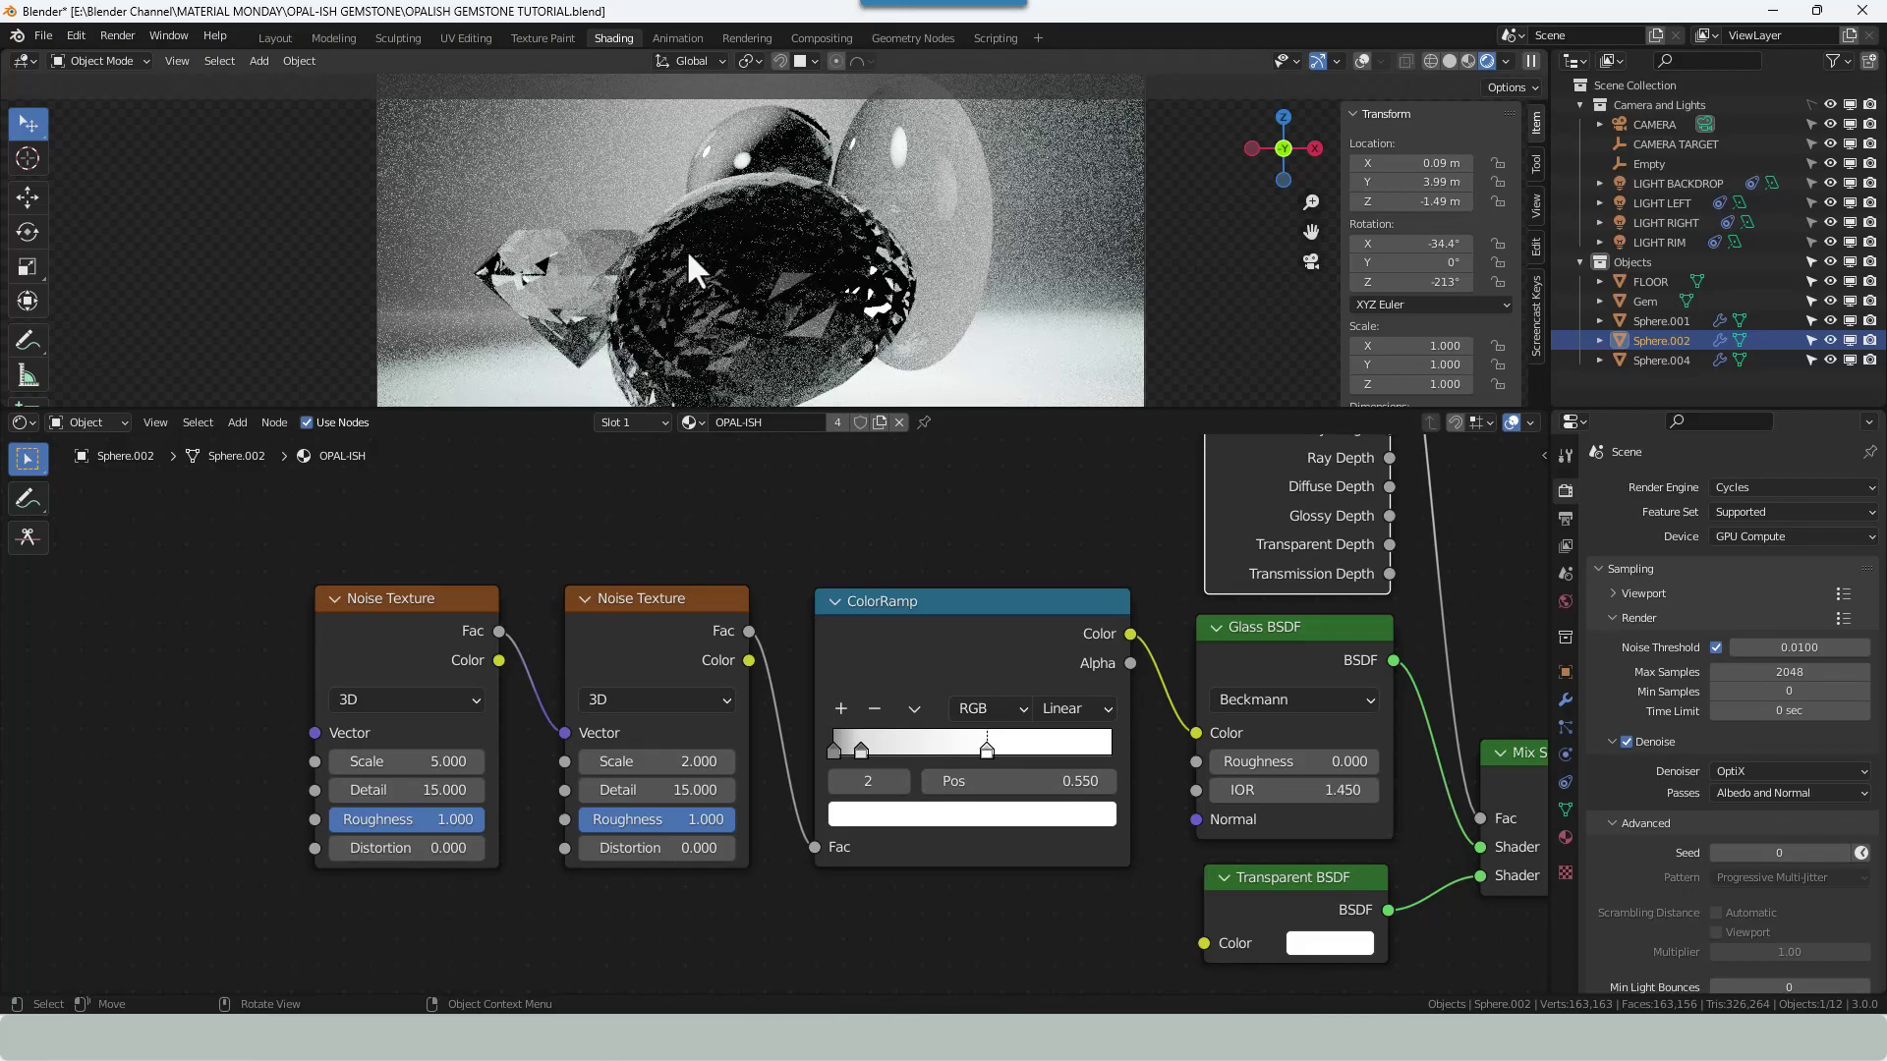
{"action": "middle_click_drag", "start_coordinate": [686, 250], "coordinate": [957, 287]}
{"action": "left_click", "coordinate": [1311, 262]}
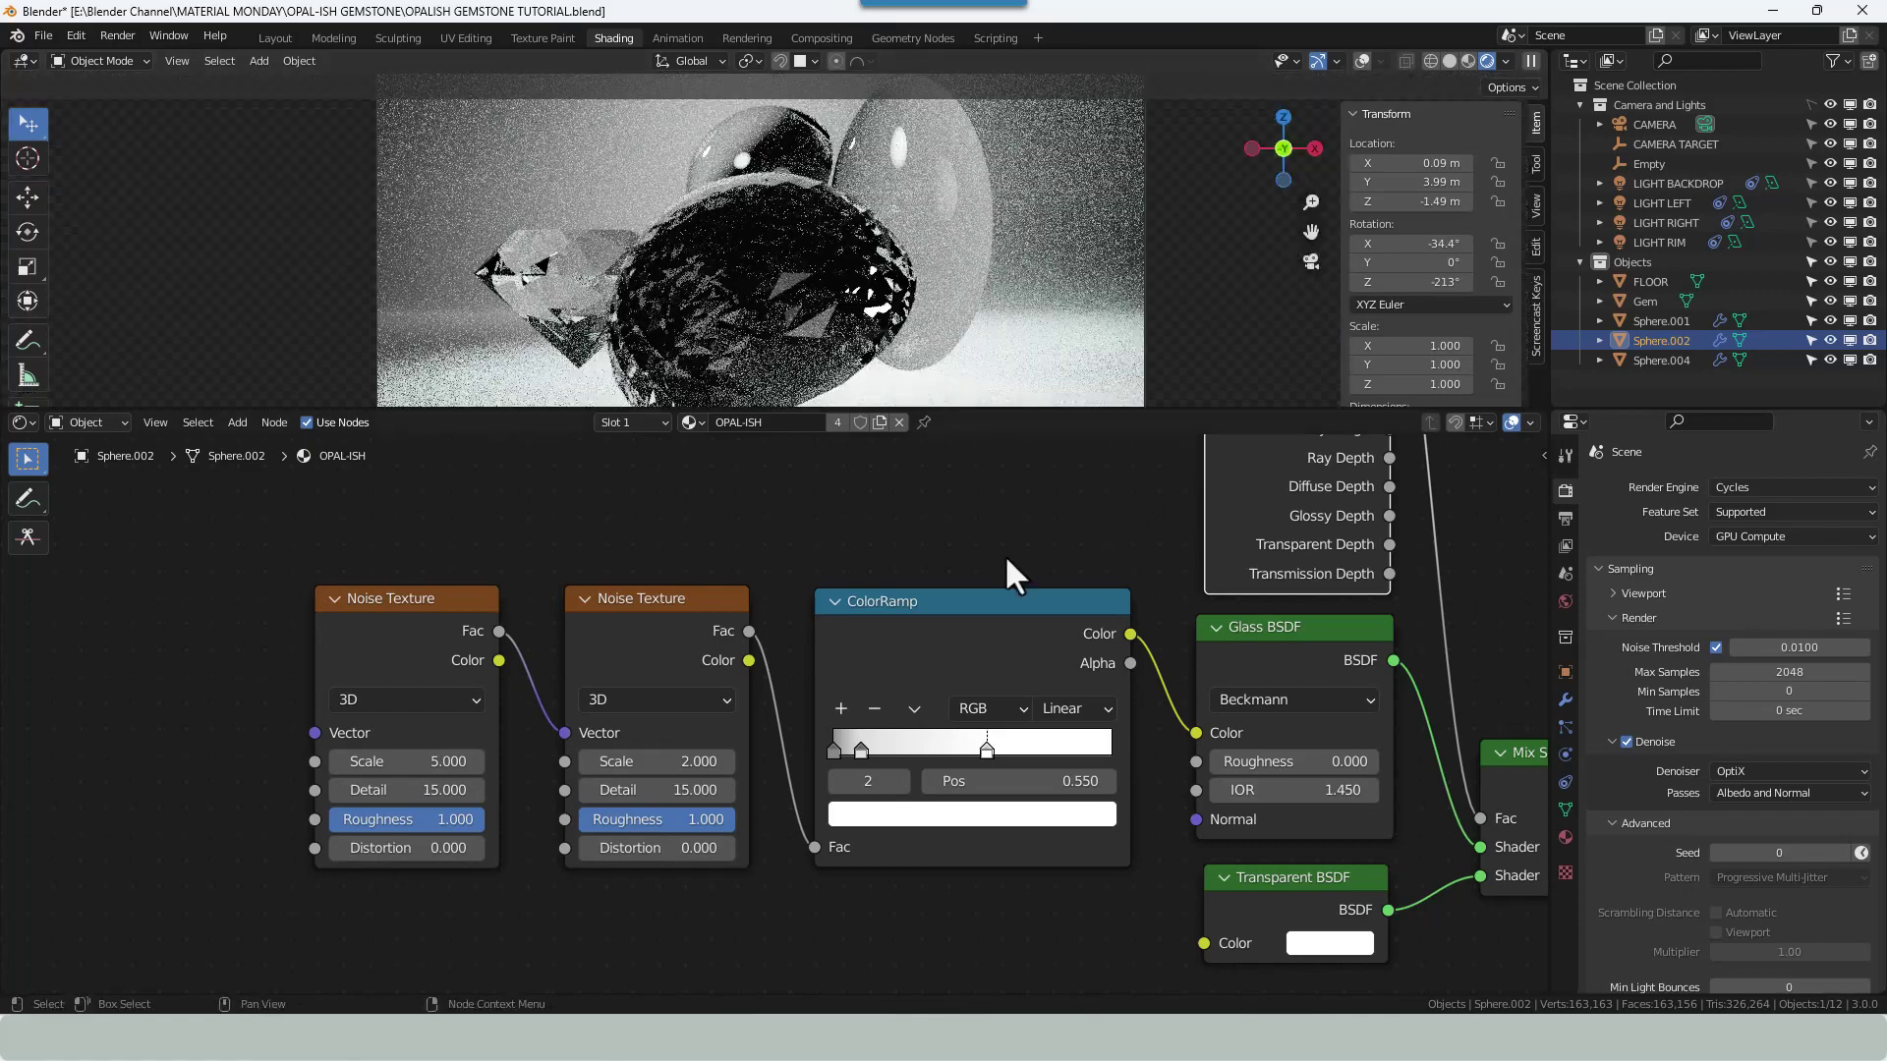
{"action": "middle_click_drag", "start_coordinate": [1118, 874], "coordinate": [794, 885]}
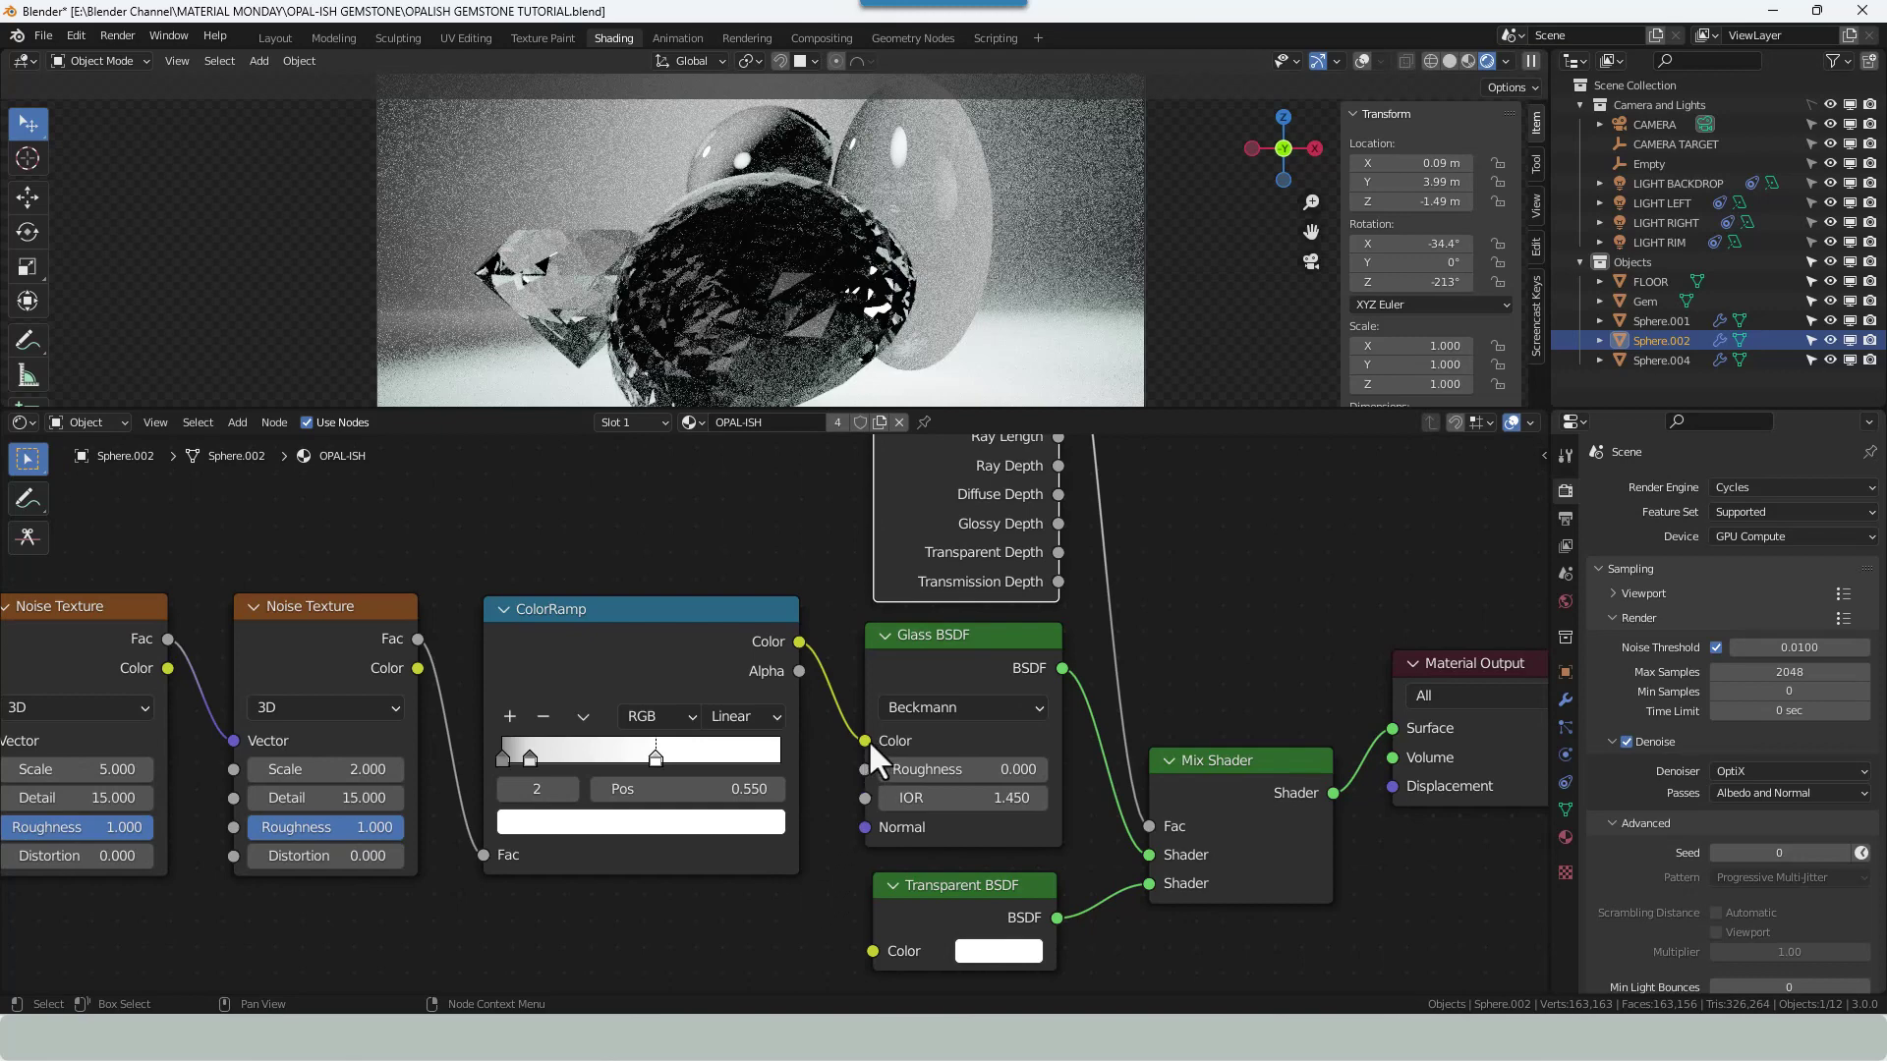
Reroute the ColorRamp into the Glass BSDF's IOR and set distribution to Multiscatter GGX.
{"action": "left_click_drag", "start_coordinate": [864, 739], "coordinate": [861, 798]}
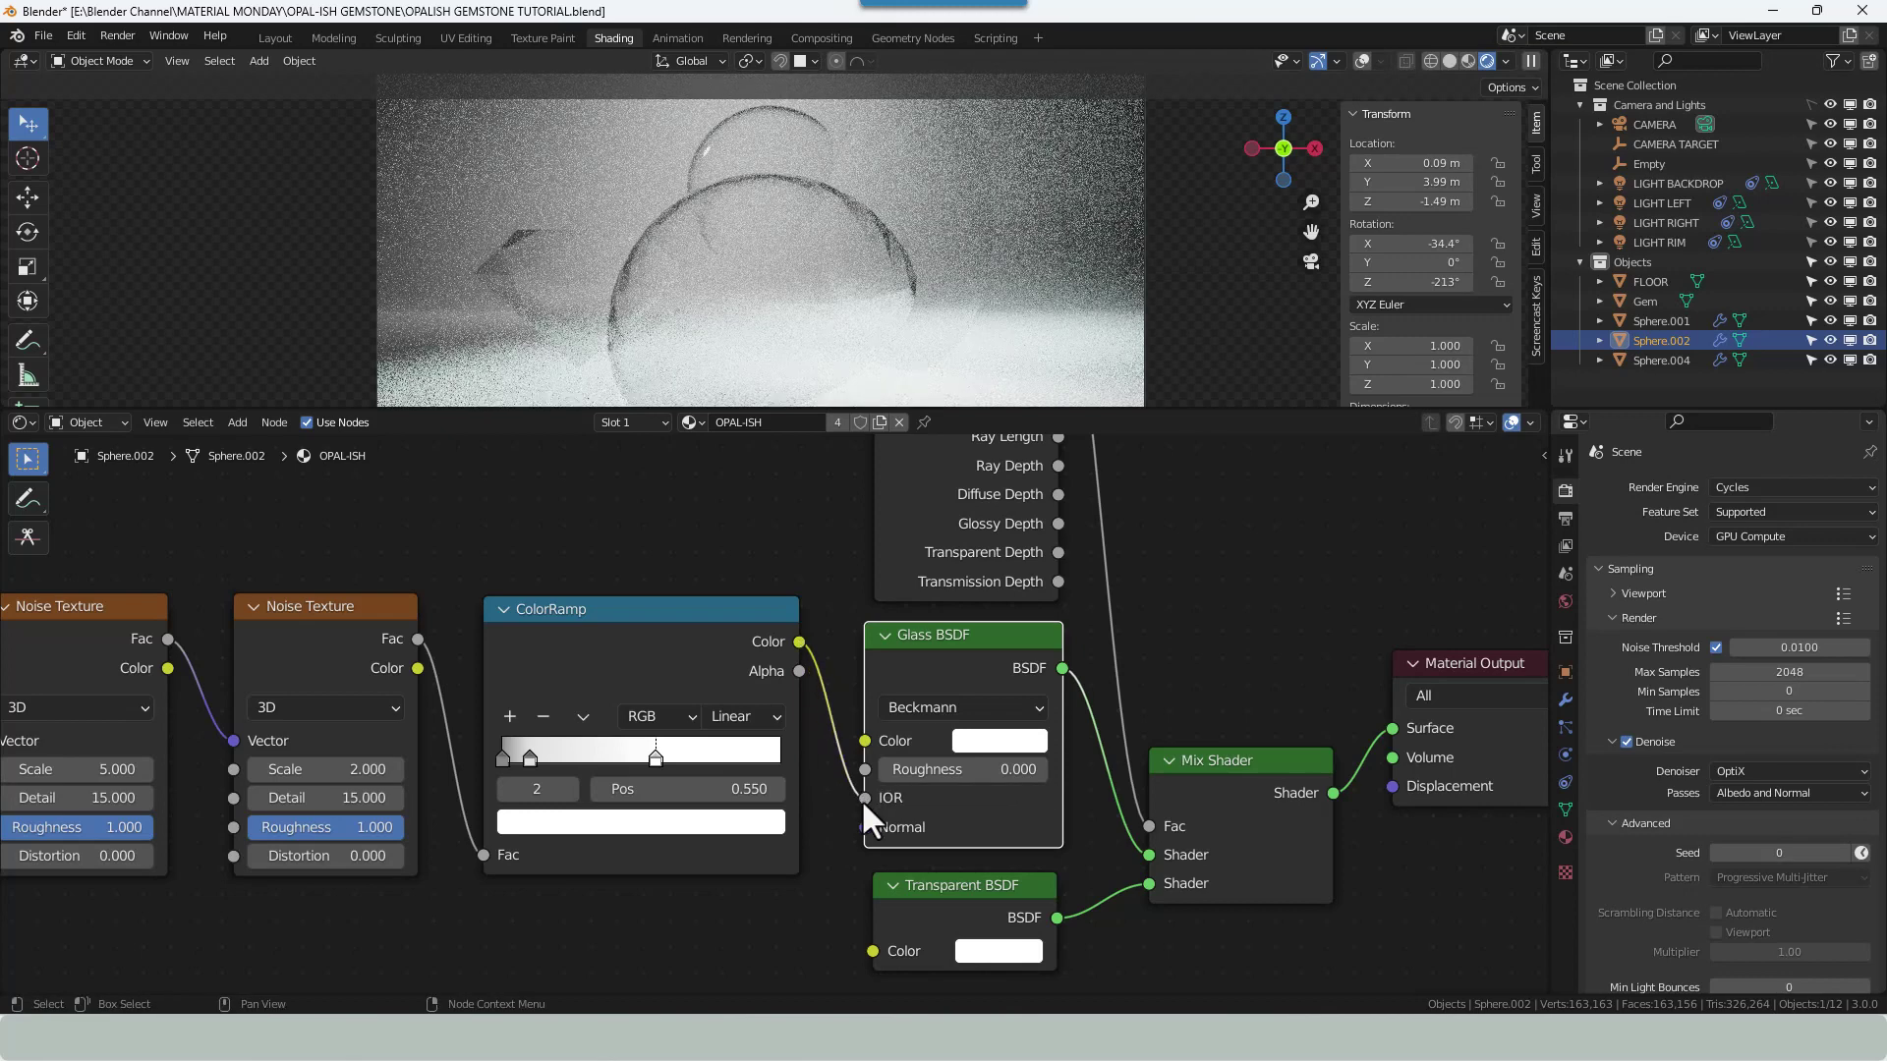
{"action": "left_click", "coordinate": [943, 712]}
{"action": "left_click", "coordinate": [953, 817]}
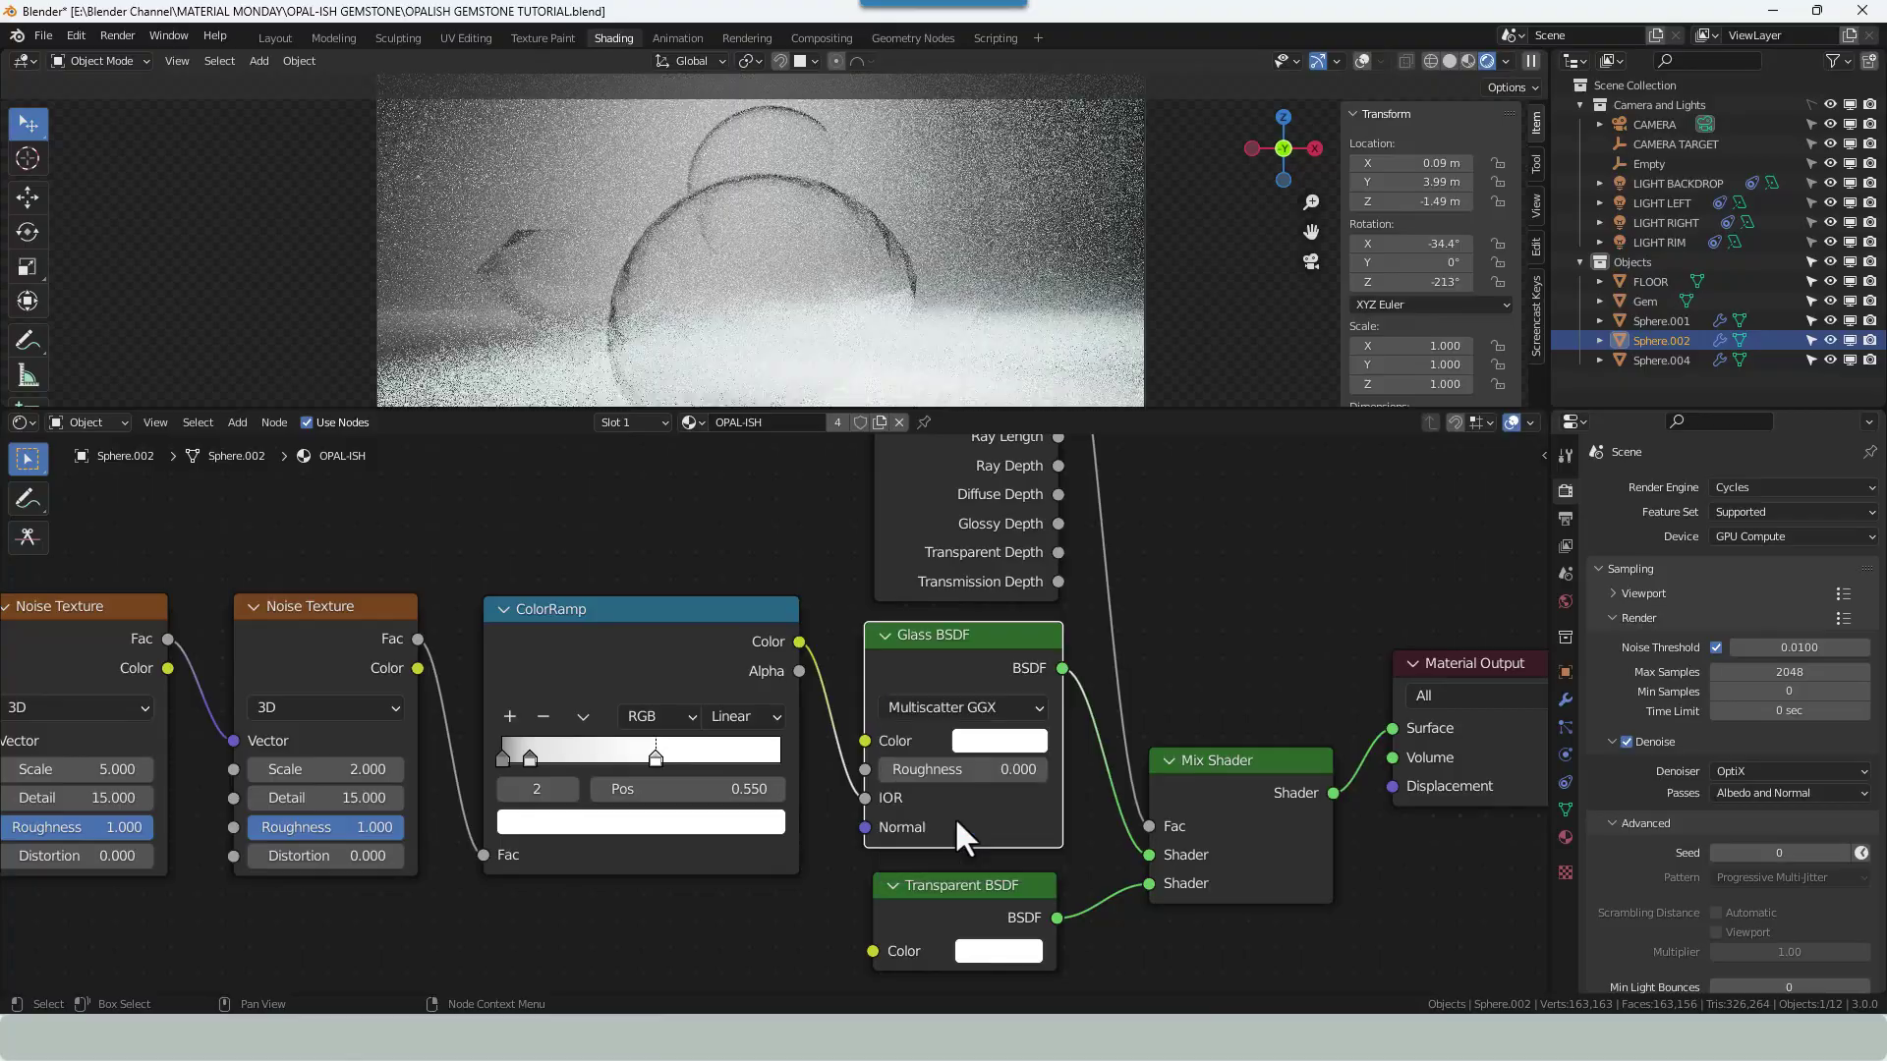
{"action": "middle_click_drag", "start_coordinate": [683, 269], "coordinate": [639, 205]}
{"action": "middle_click_drag", "start_coordinate": [659, 307], "coordinate": [800, 339]}
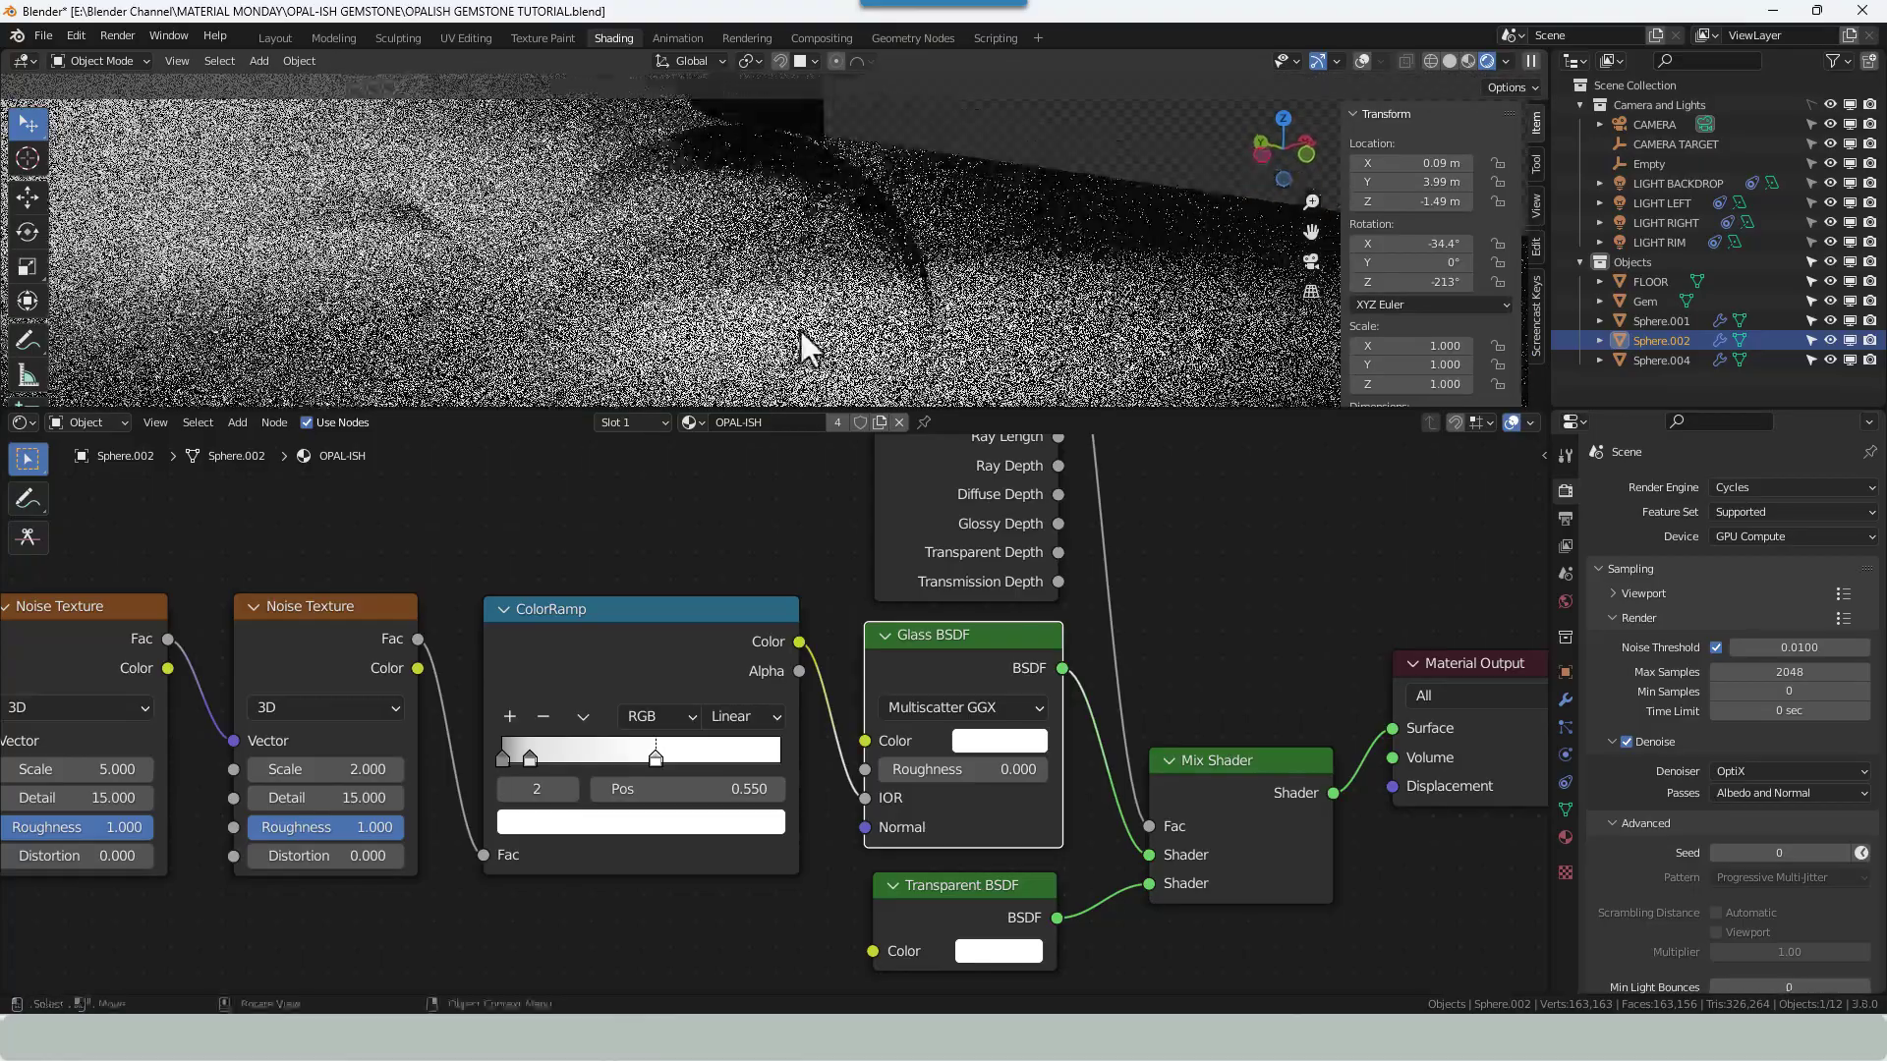
{"action": "left_click", "coordinate": [1309, 260]}
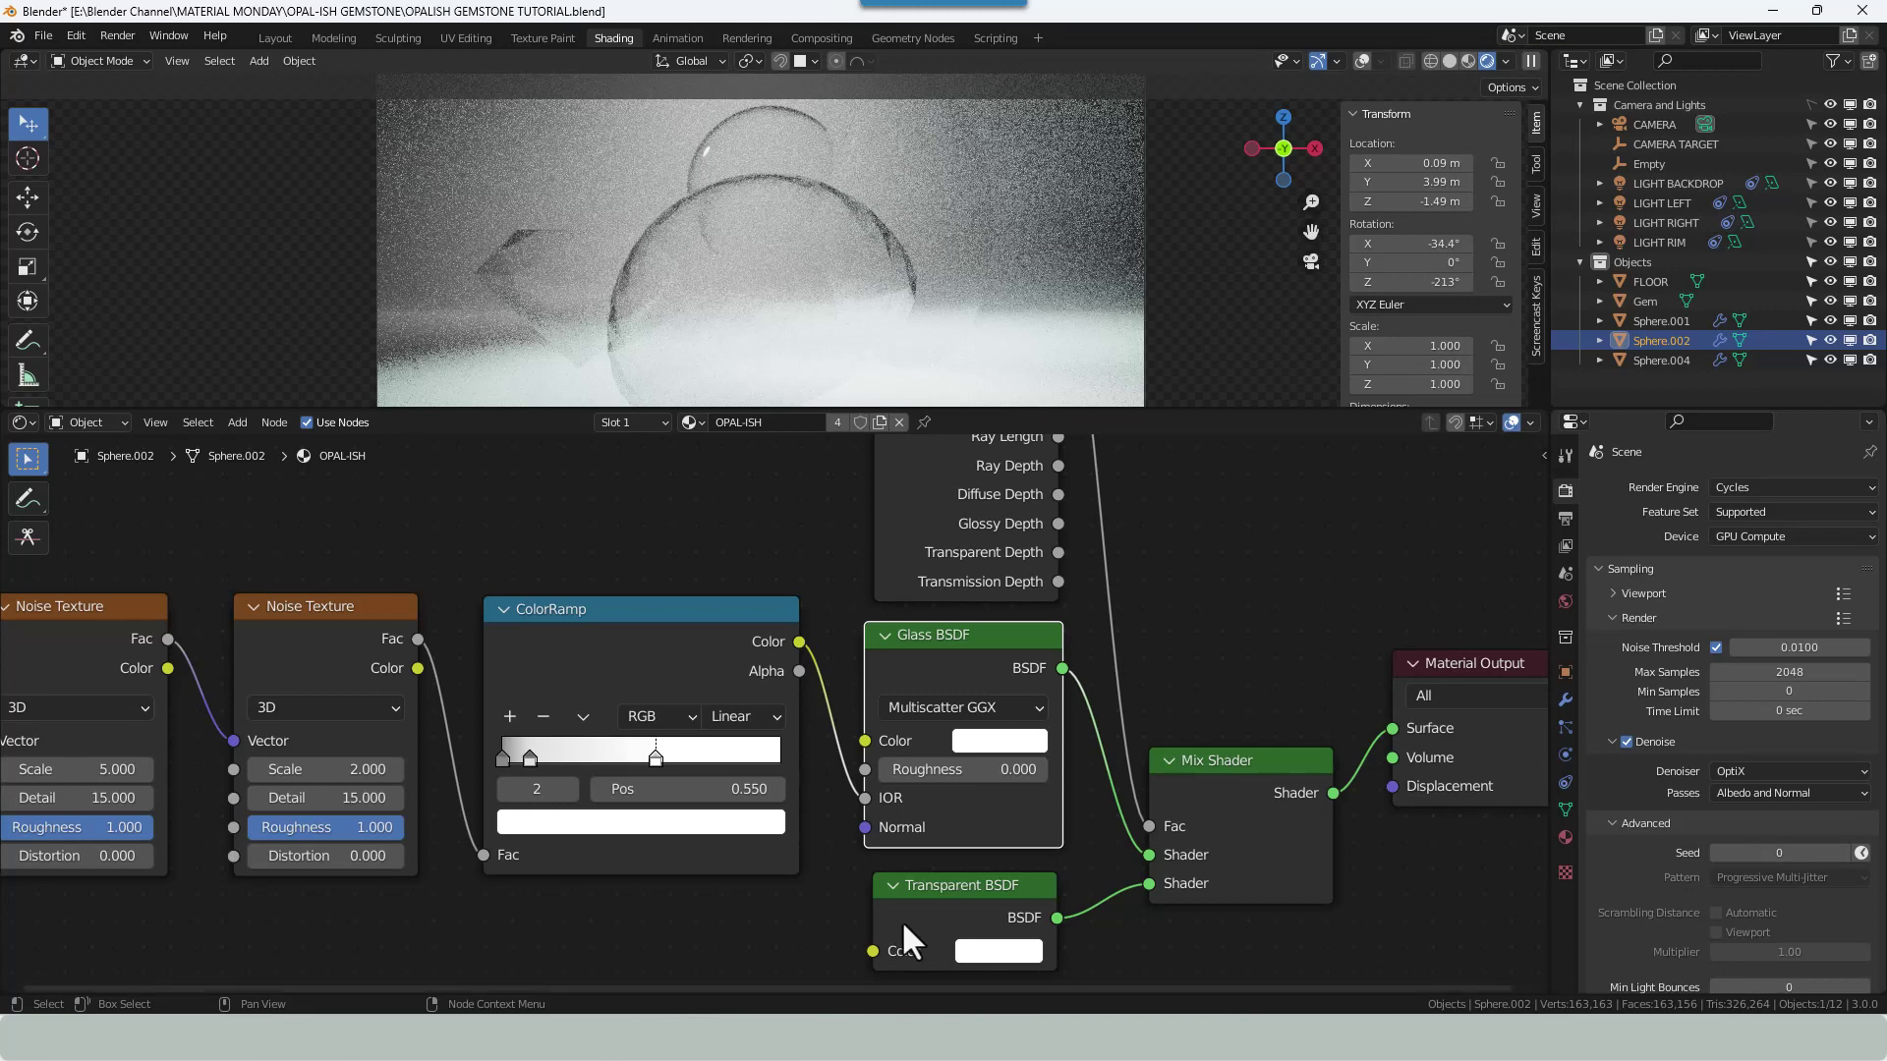
Box-select all the material nodes and wrap them in a Node Wrangler frame.
{"action": "scroll", "coordinate": [1141, 745], "scroll_direction": "down", "scroll_amount": 5}
{"action": "middle_click_drag", "start_coordinate": [1118, 821], "coordinate": [1209, 800]}
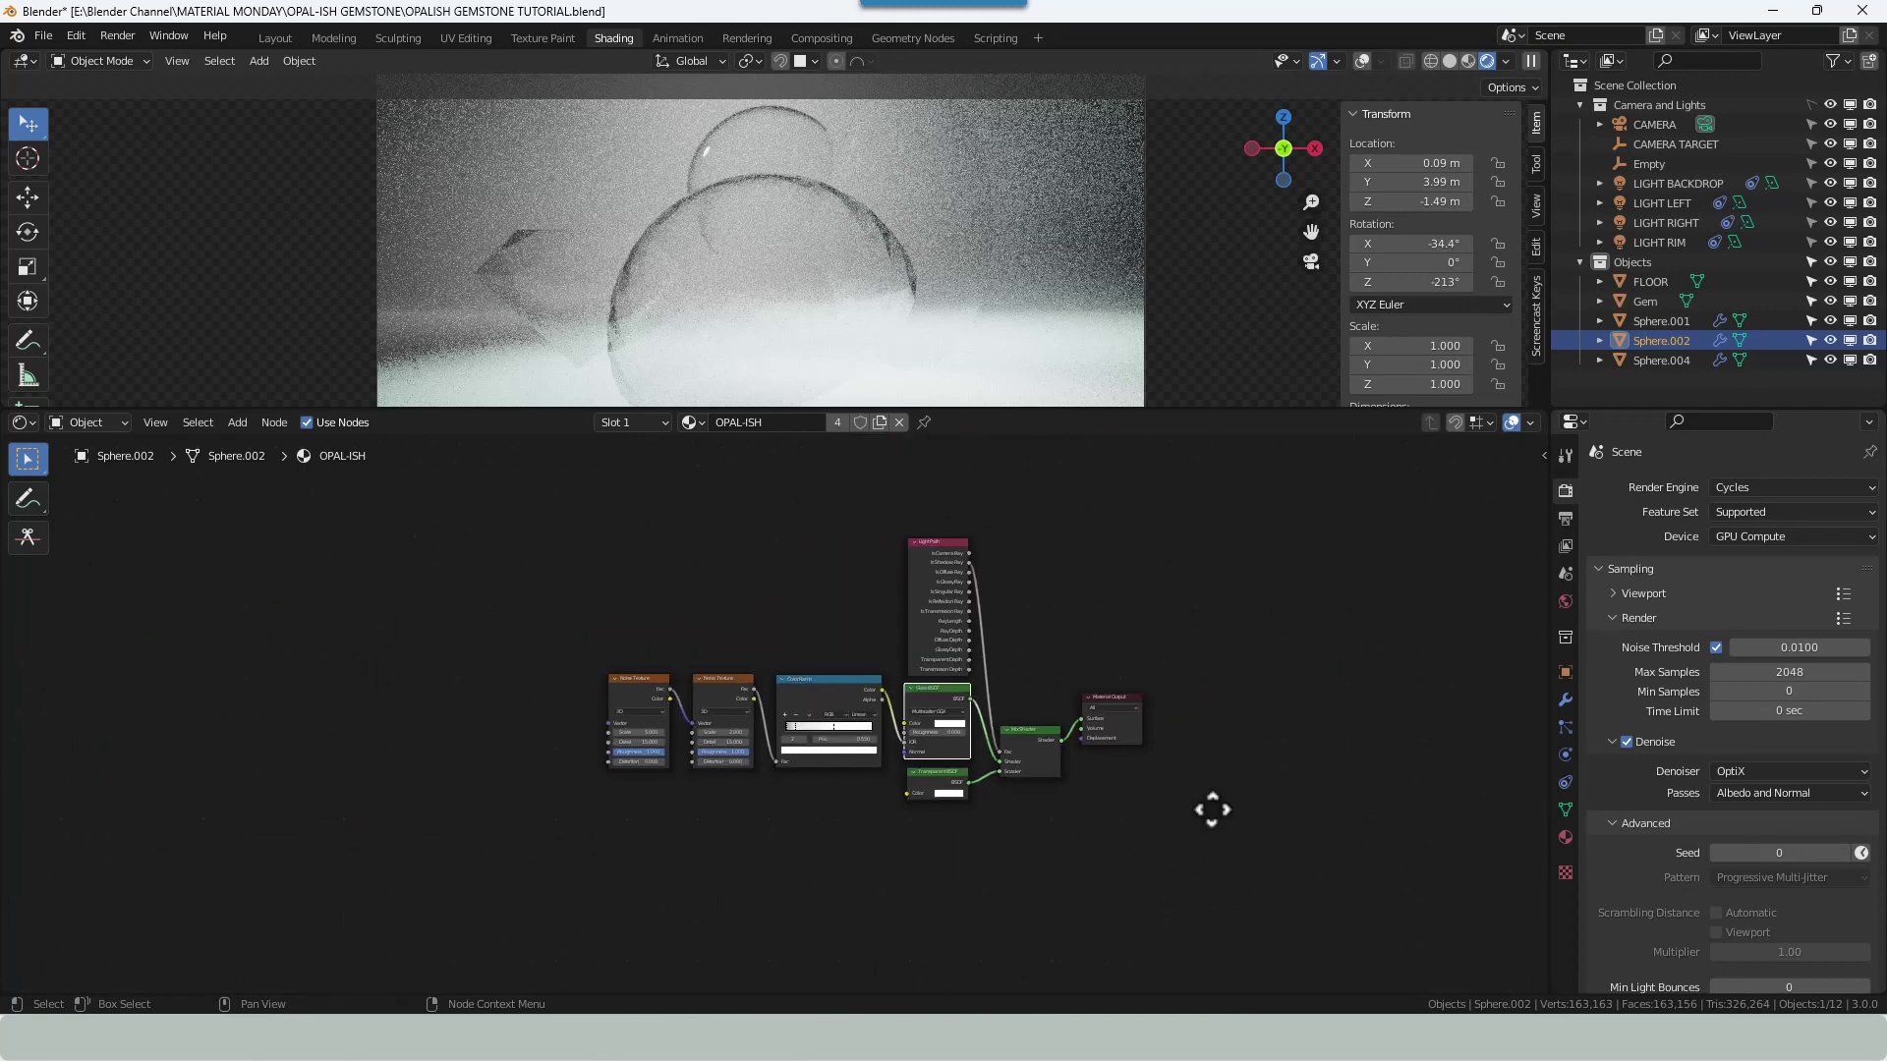
{"action": "left_click_drag", "start_coordinate": [611, 524], "coordinate": [988, 877]}
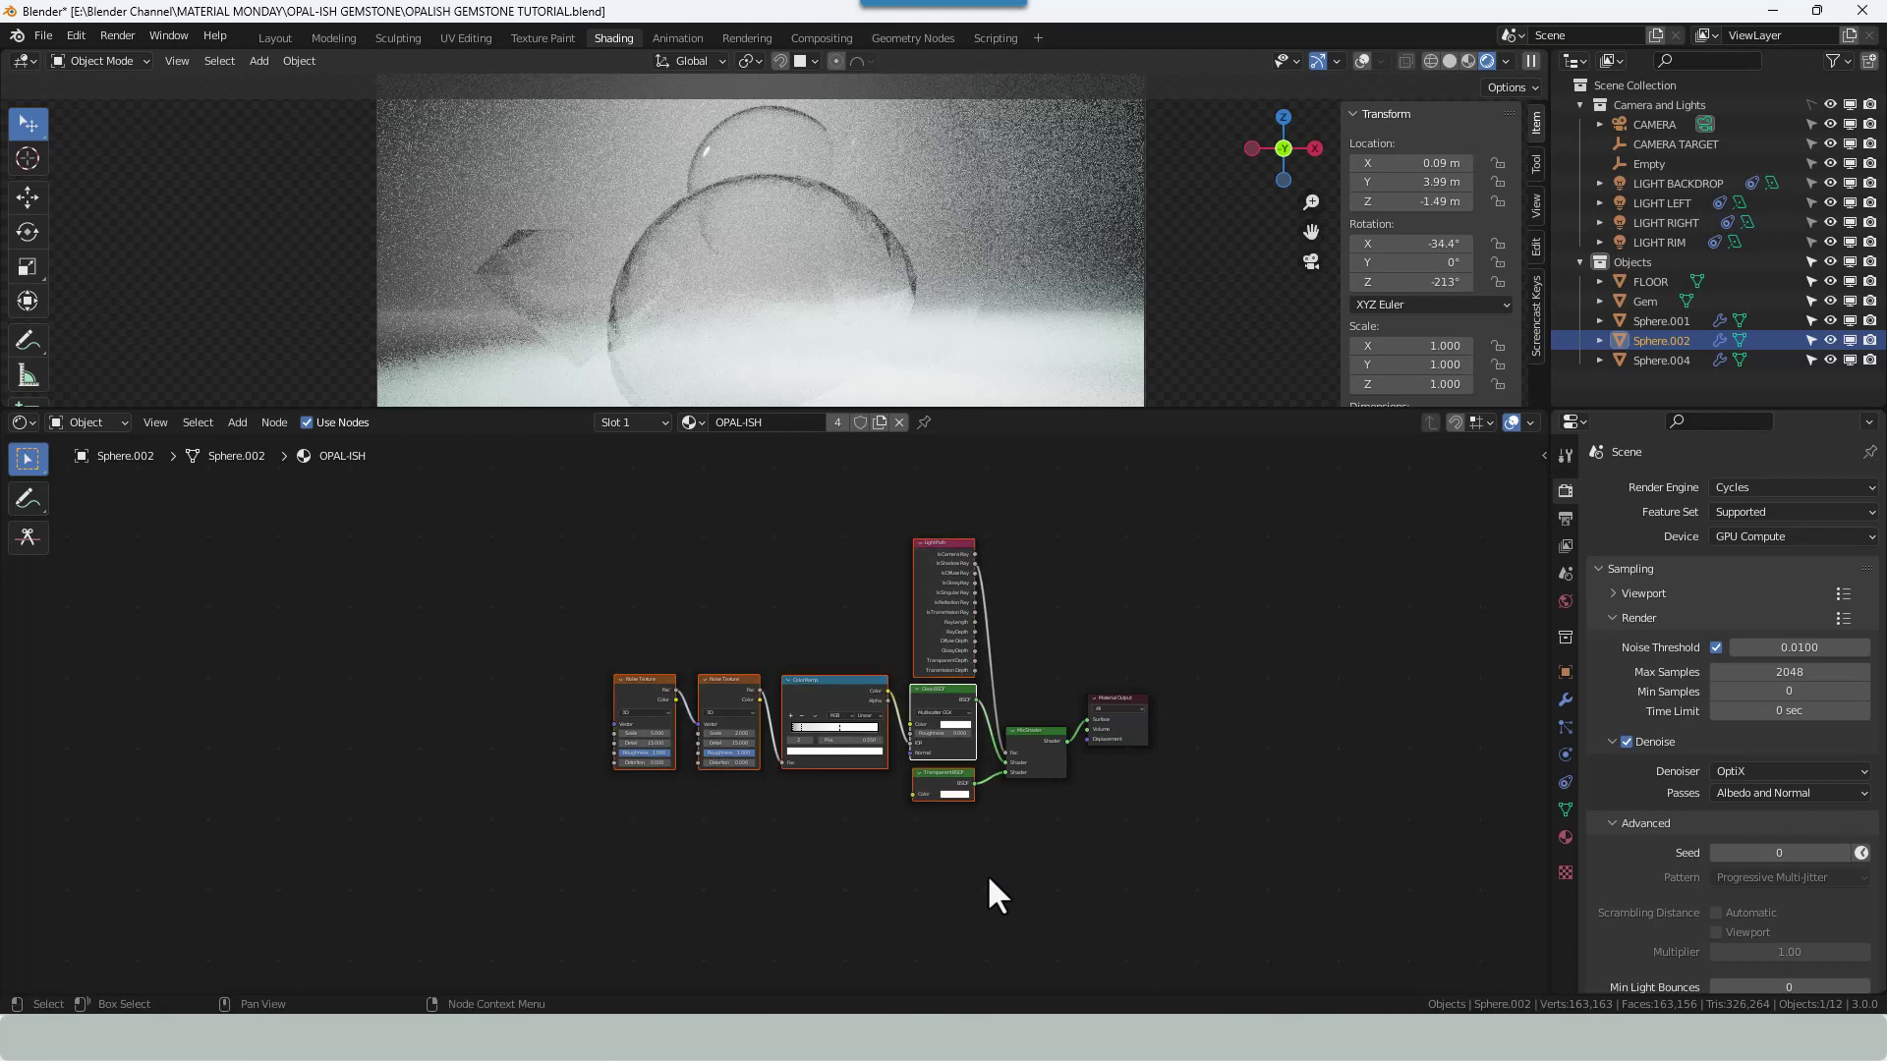
{"action": "key", "text": "shift+w"}
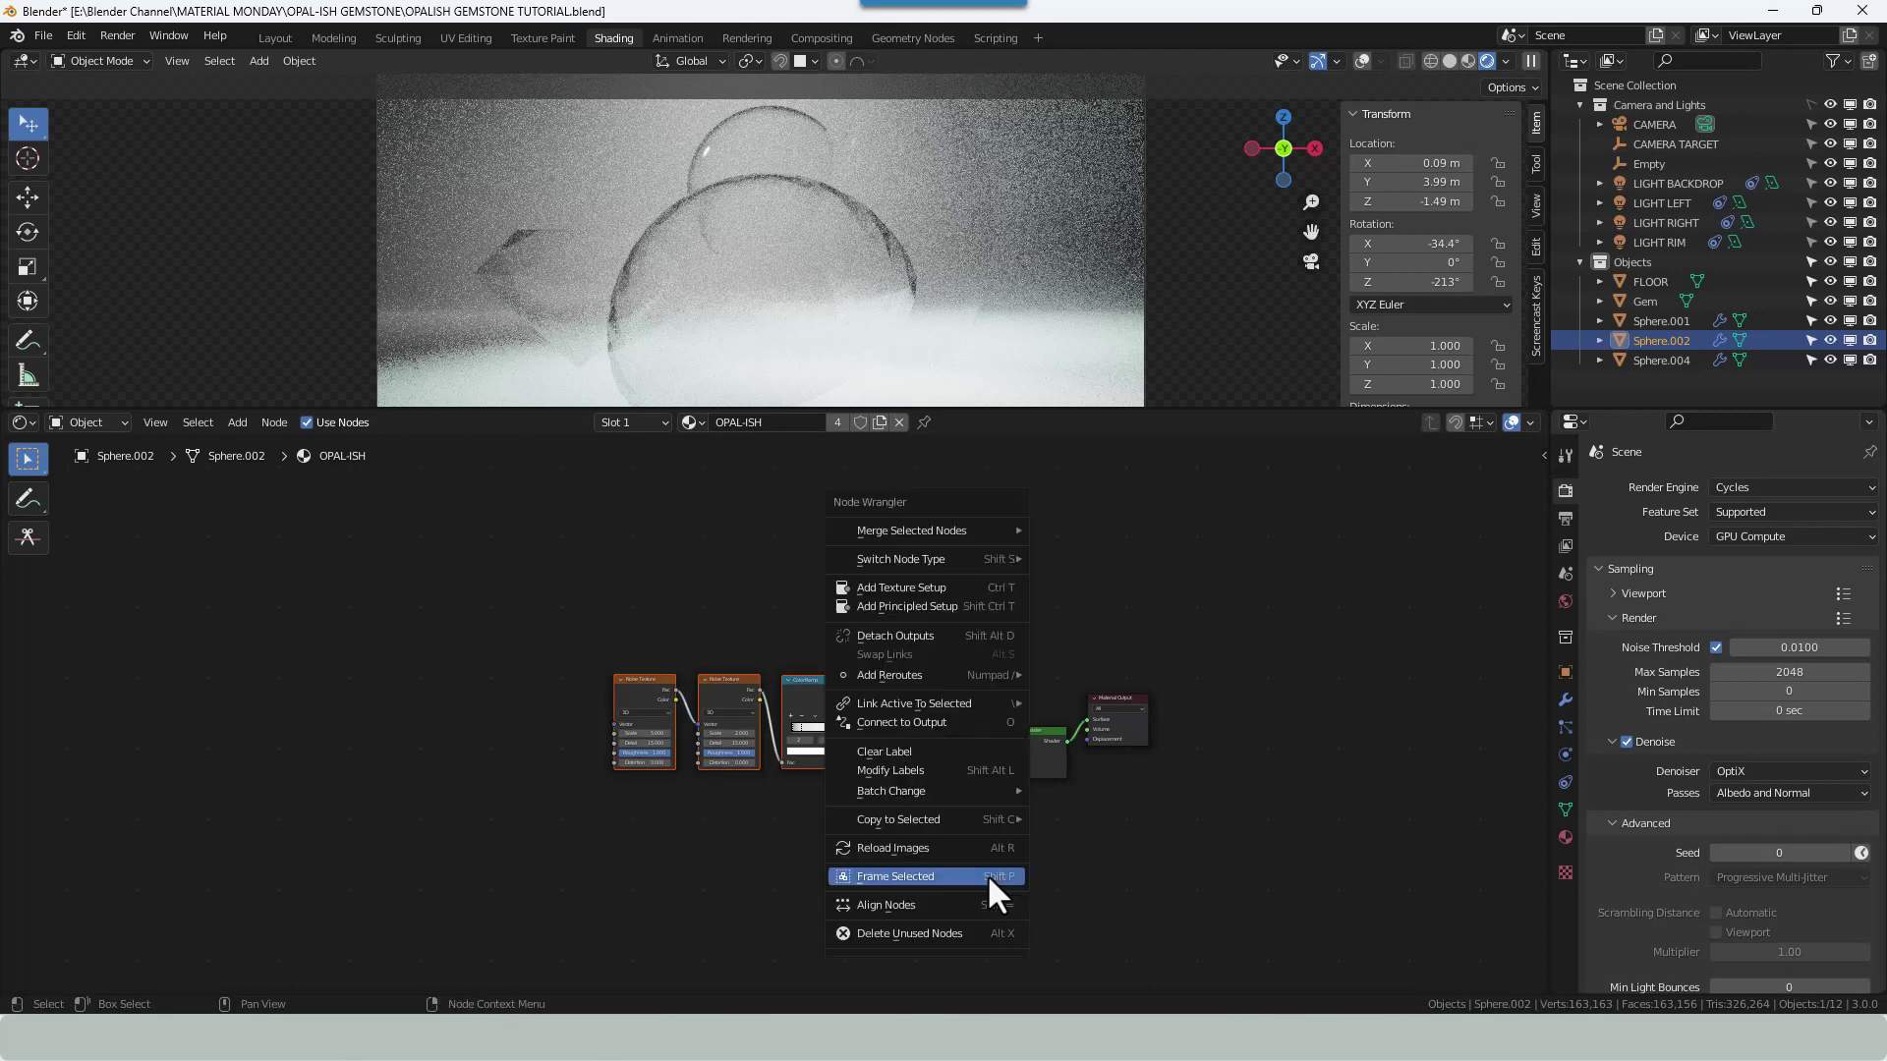
{"action": "left_click", "coordinate": [985, 875]}
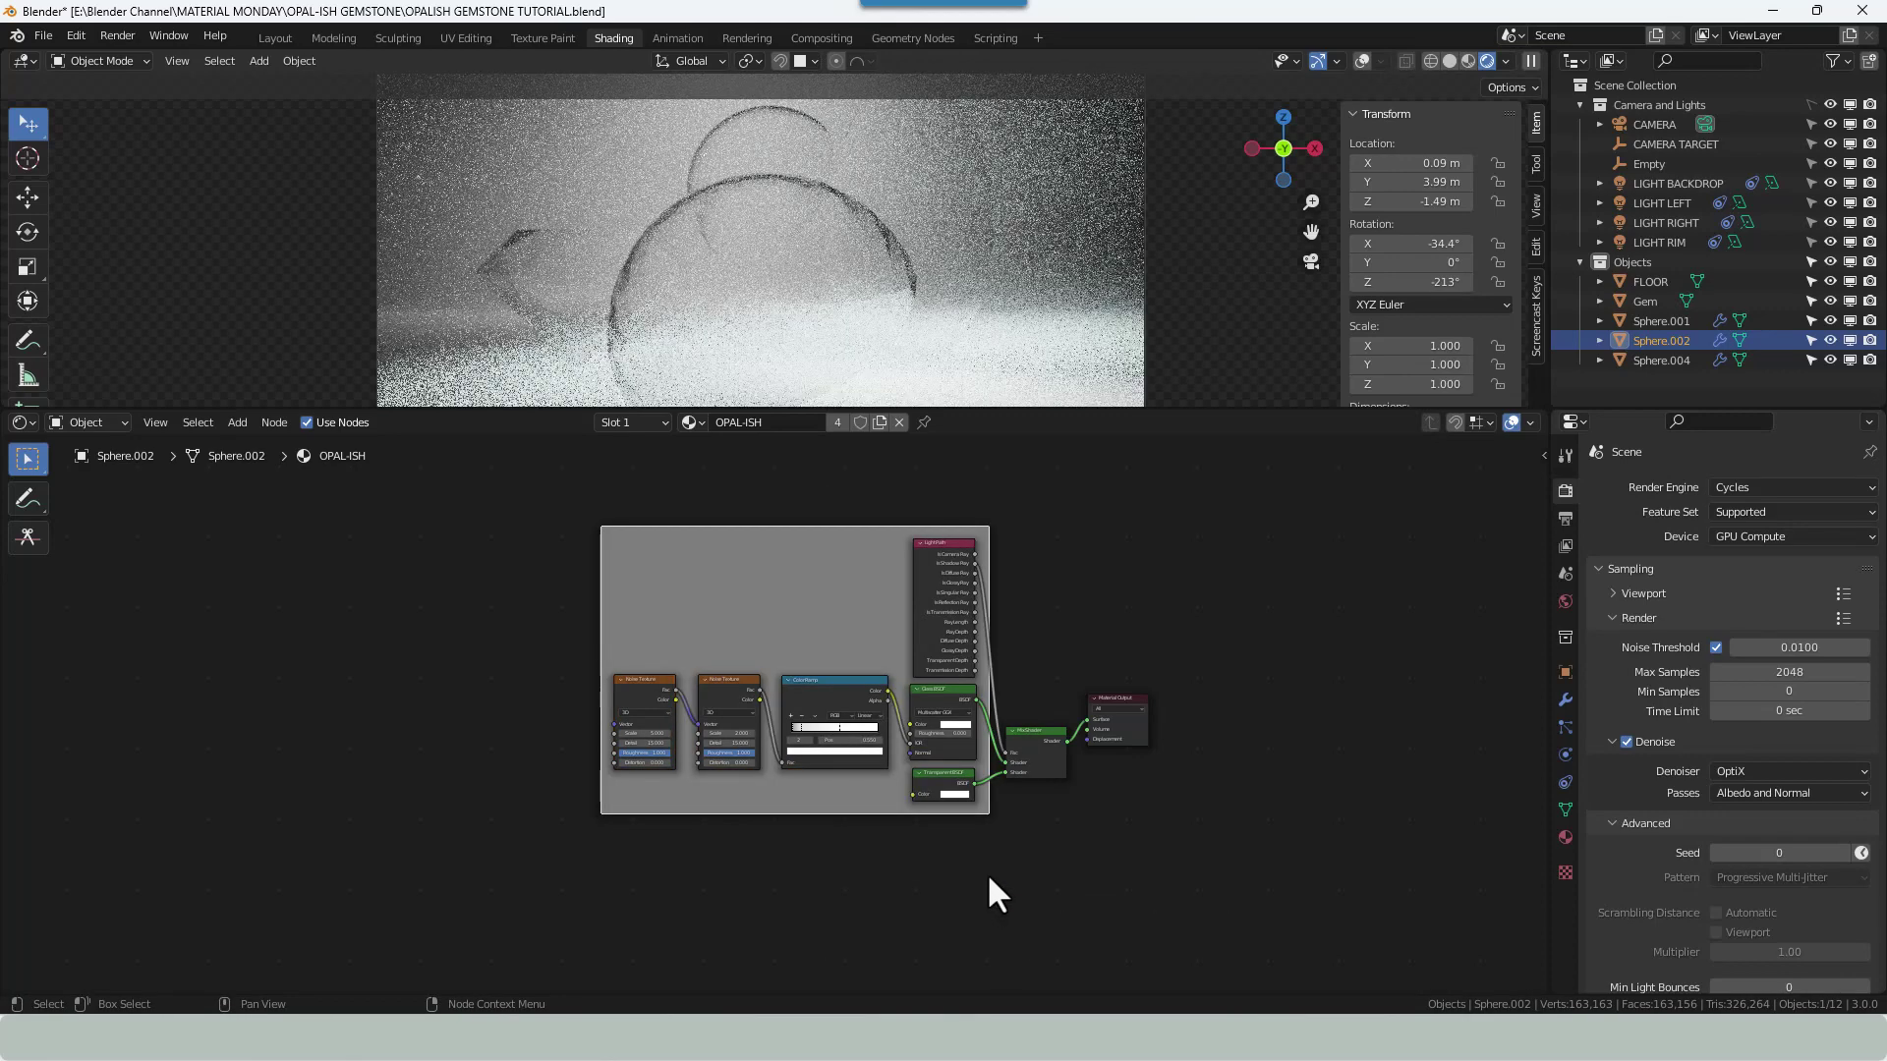
Name and label the frame GLASS and set its label size to 30.
{"action": "key", "text": "n"}
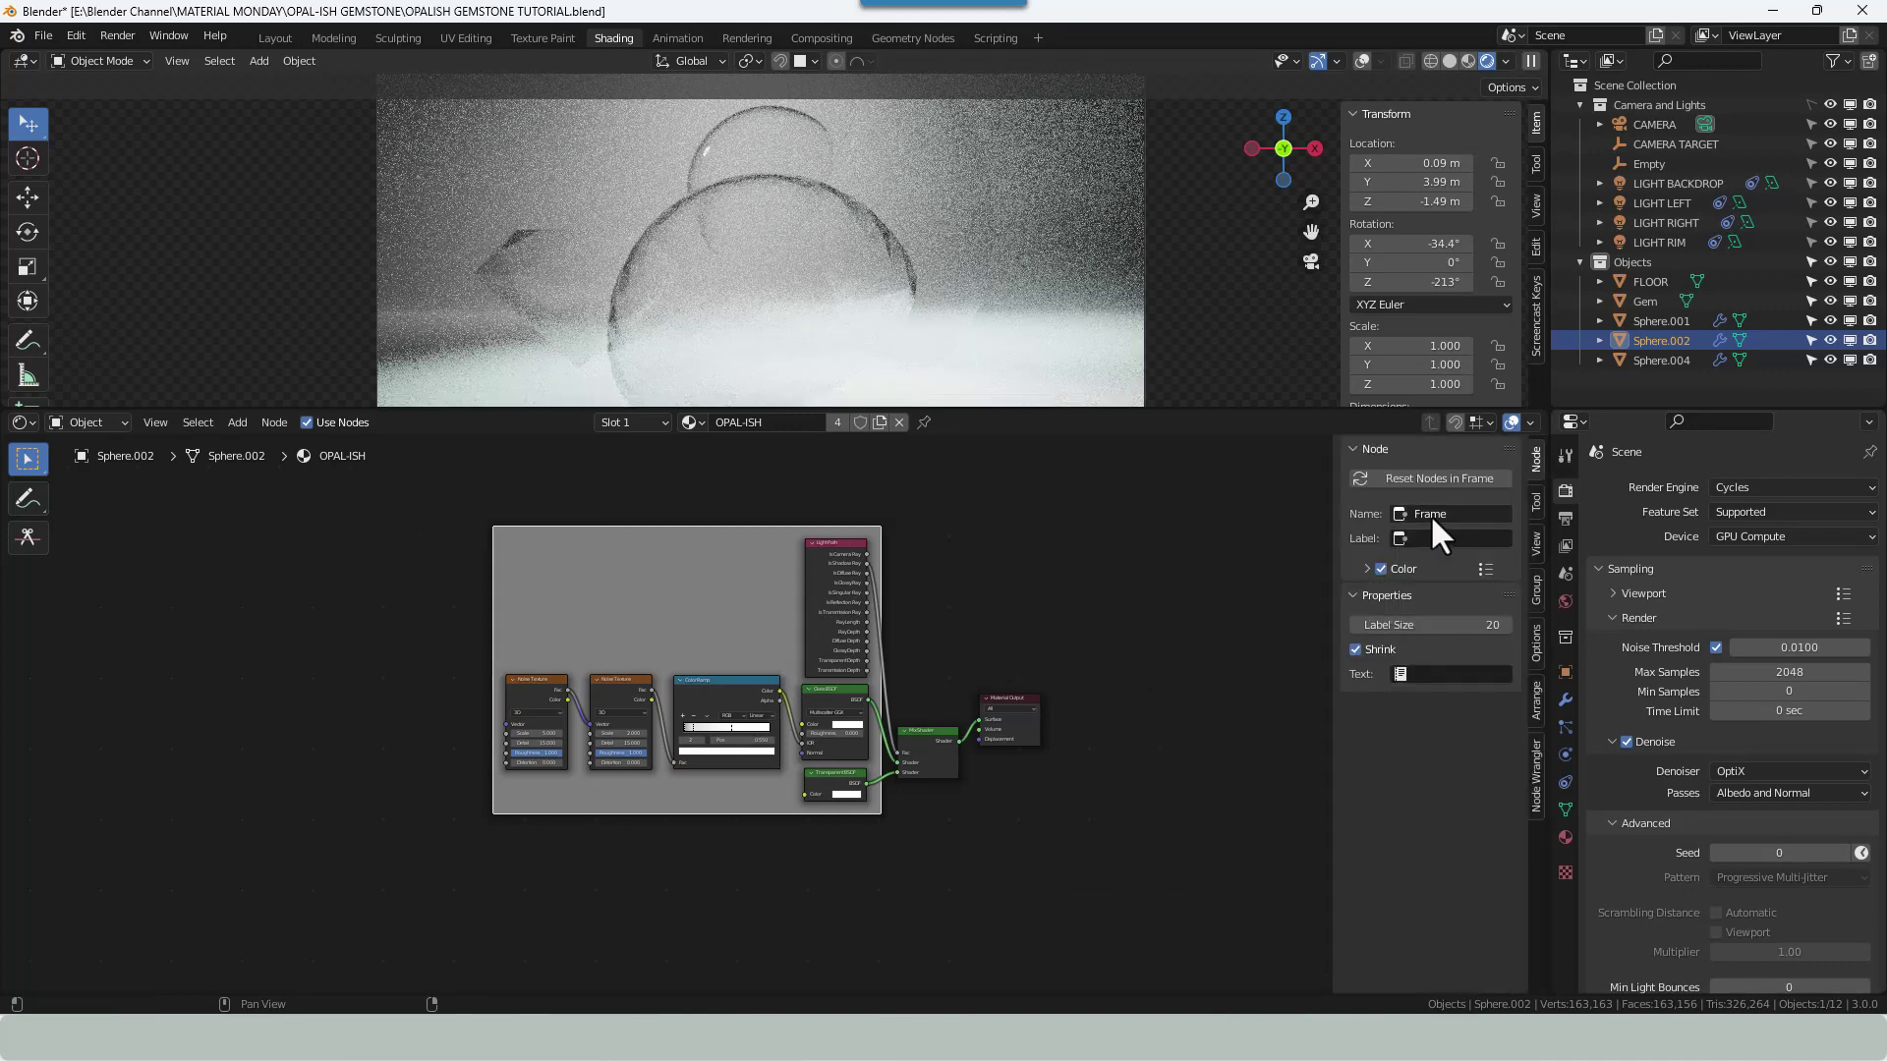
{"action": "left_click", "coordinate": [1433, 514]}
{"action": "type", "text": "GLAS"}
{"action": "type", "text": "GLASS"}
{"action": "key", "text": "Tab"}
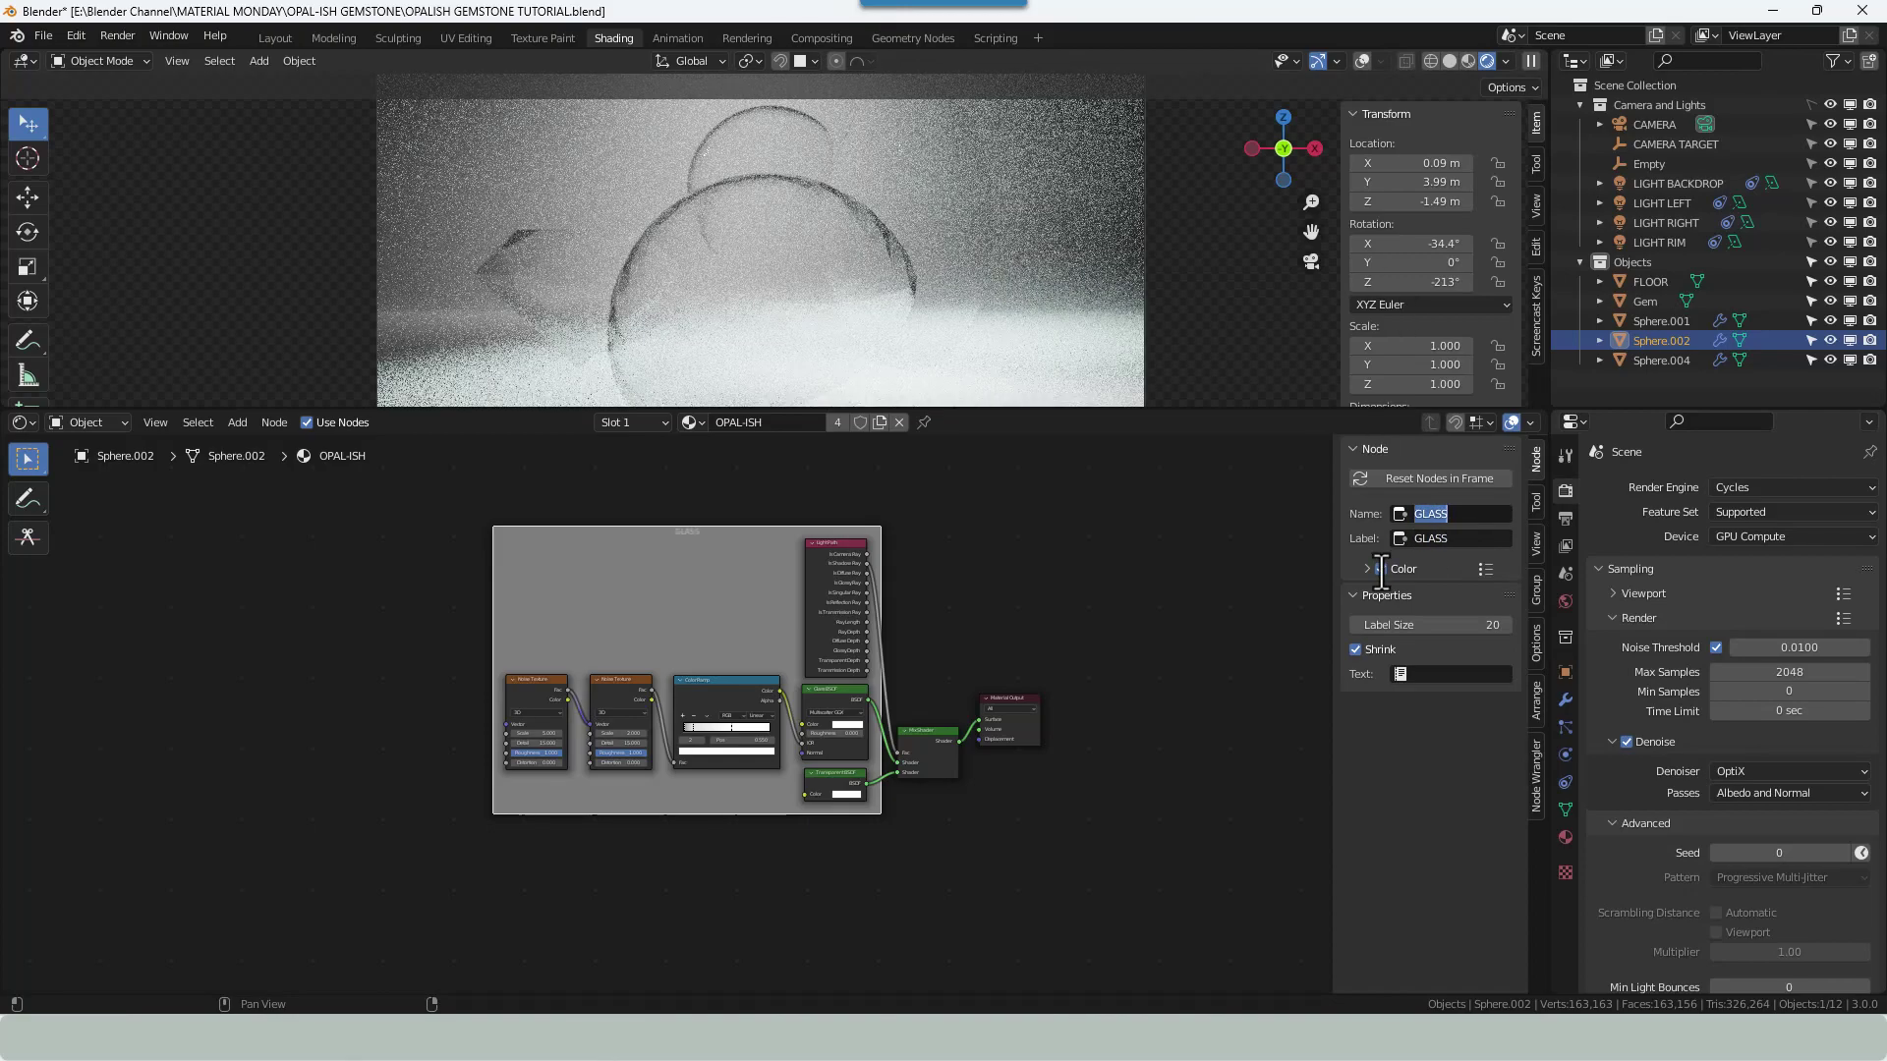
{"action": "key", "text": "Return"}
{"action": "left_click", "coordinate": [1426, 625]}
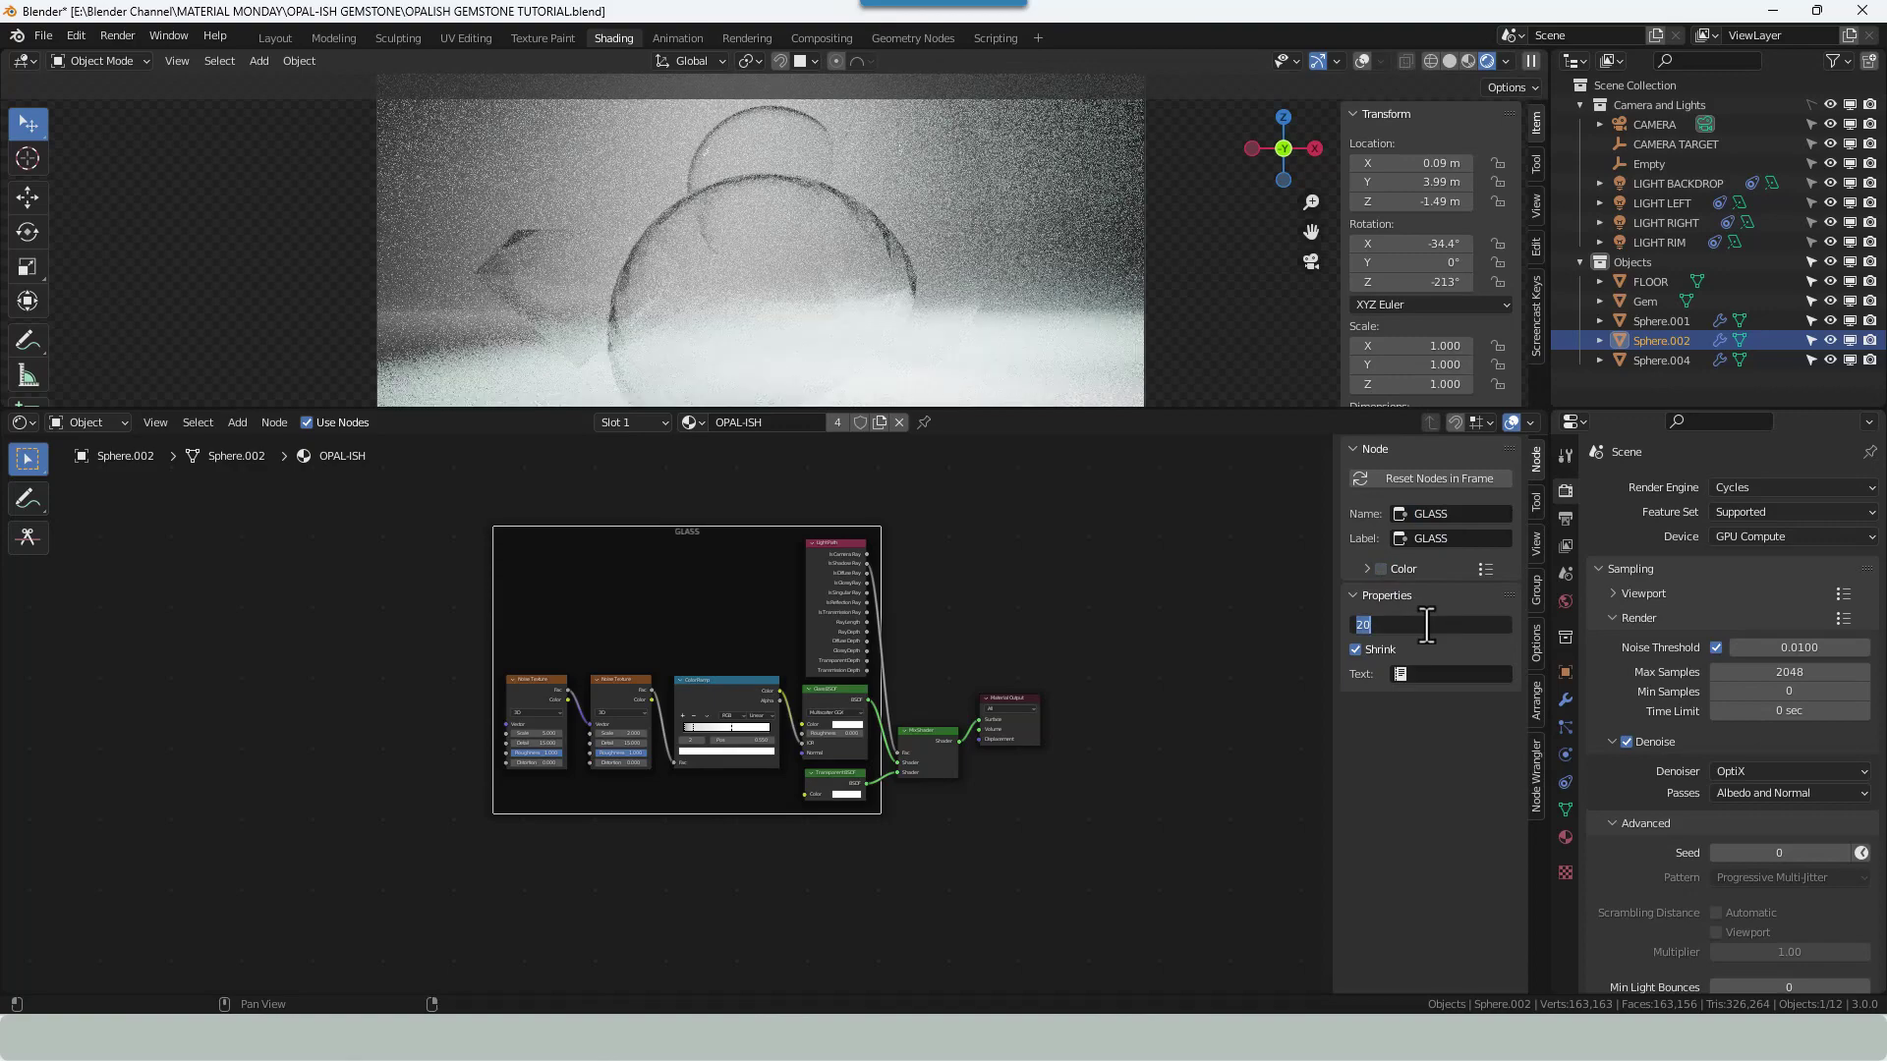
{"action": "type", "text": "30"}
{"action": "key", "text": "Return"}
{"action": "left_click", "coordinate": [981, 634]}
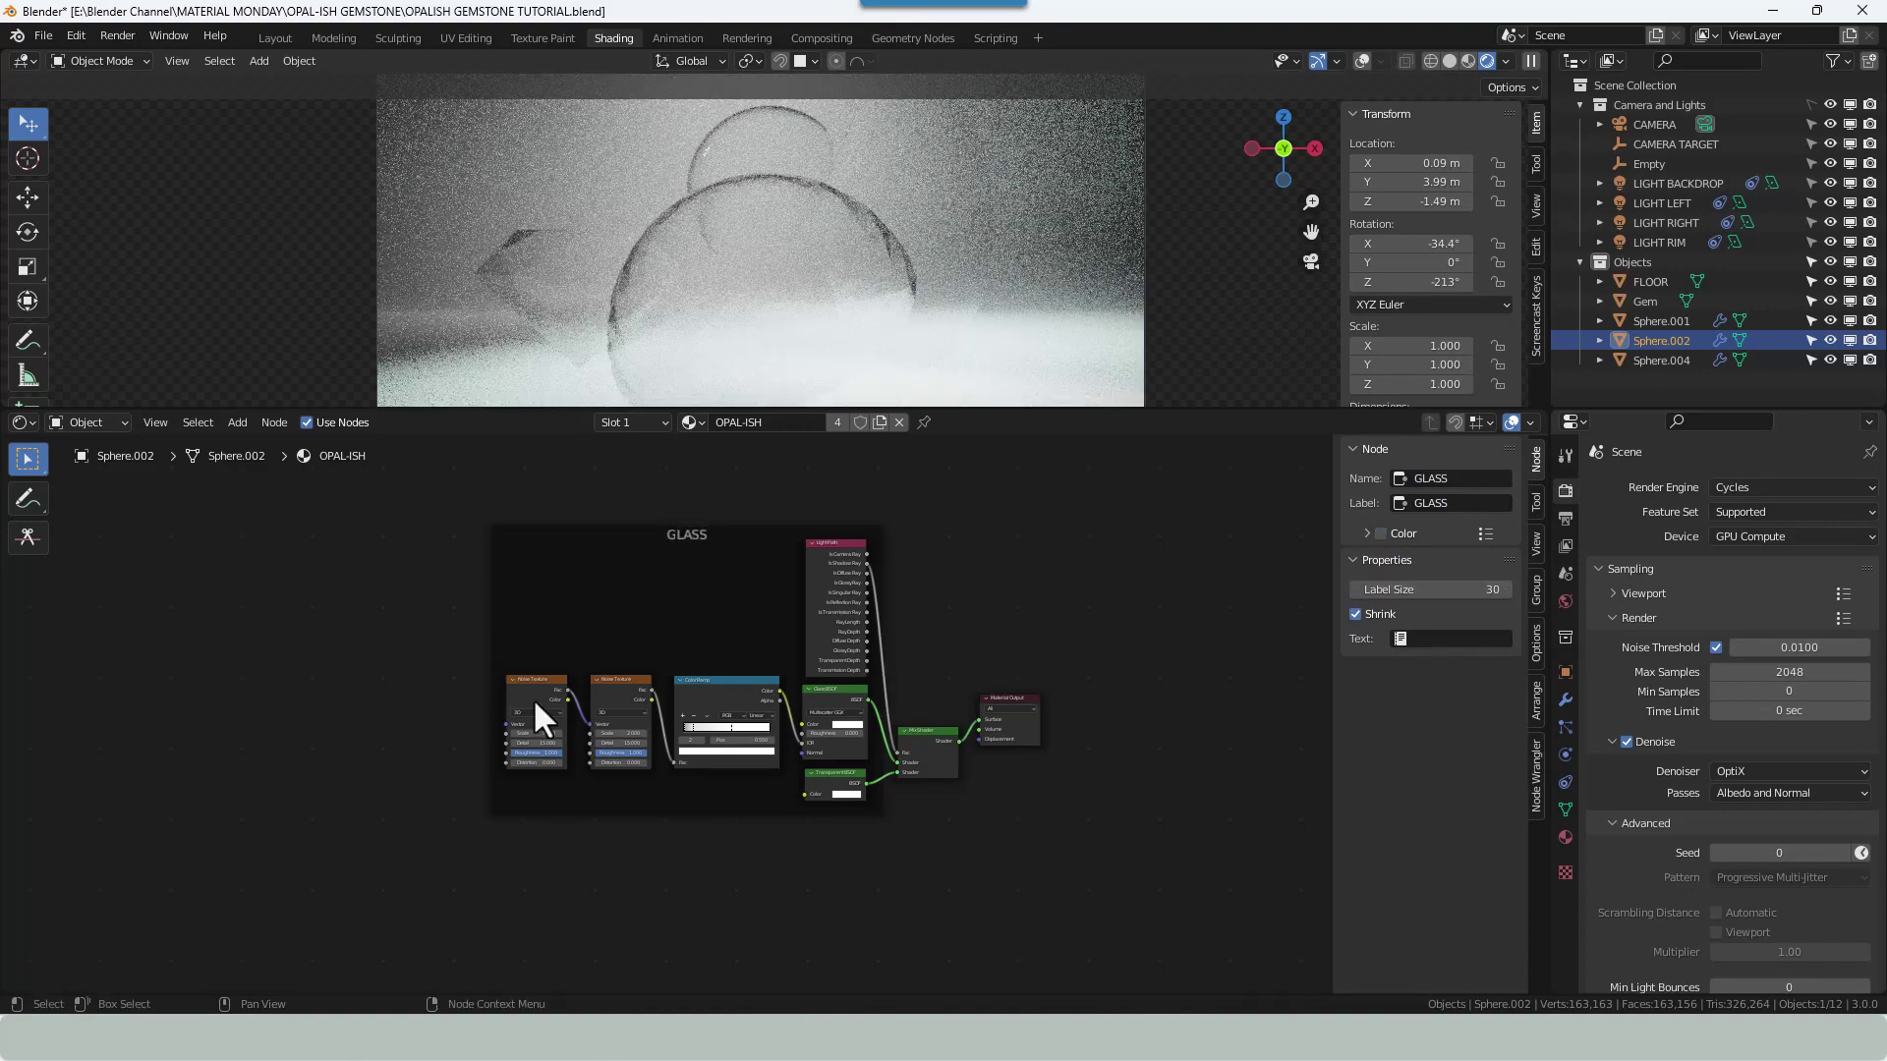
{"action": "middle_click_drag", "start_coordinate": [339, 707], "coordinate": [497, 682]}
{"action": "left_click", "coordinate": [694, 664]}
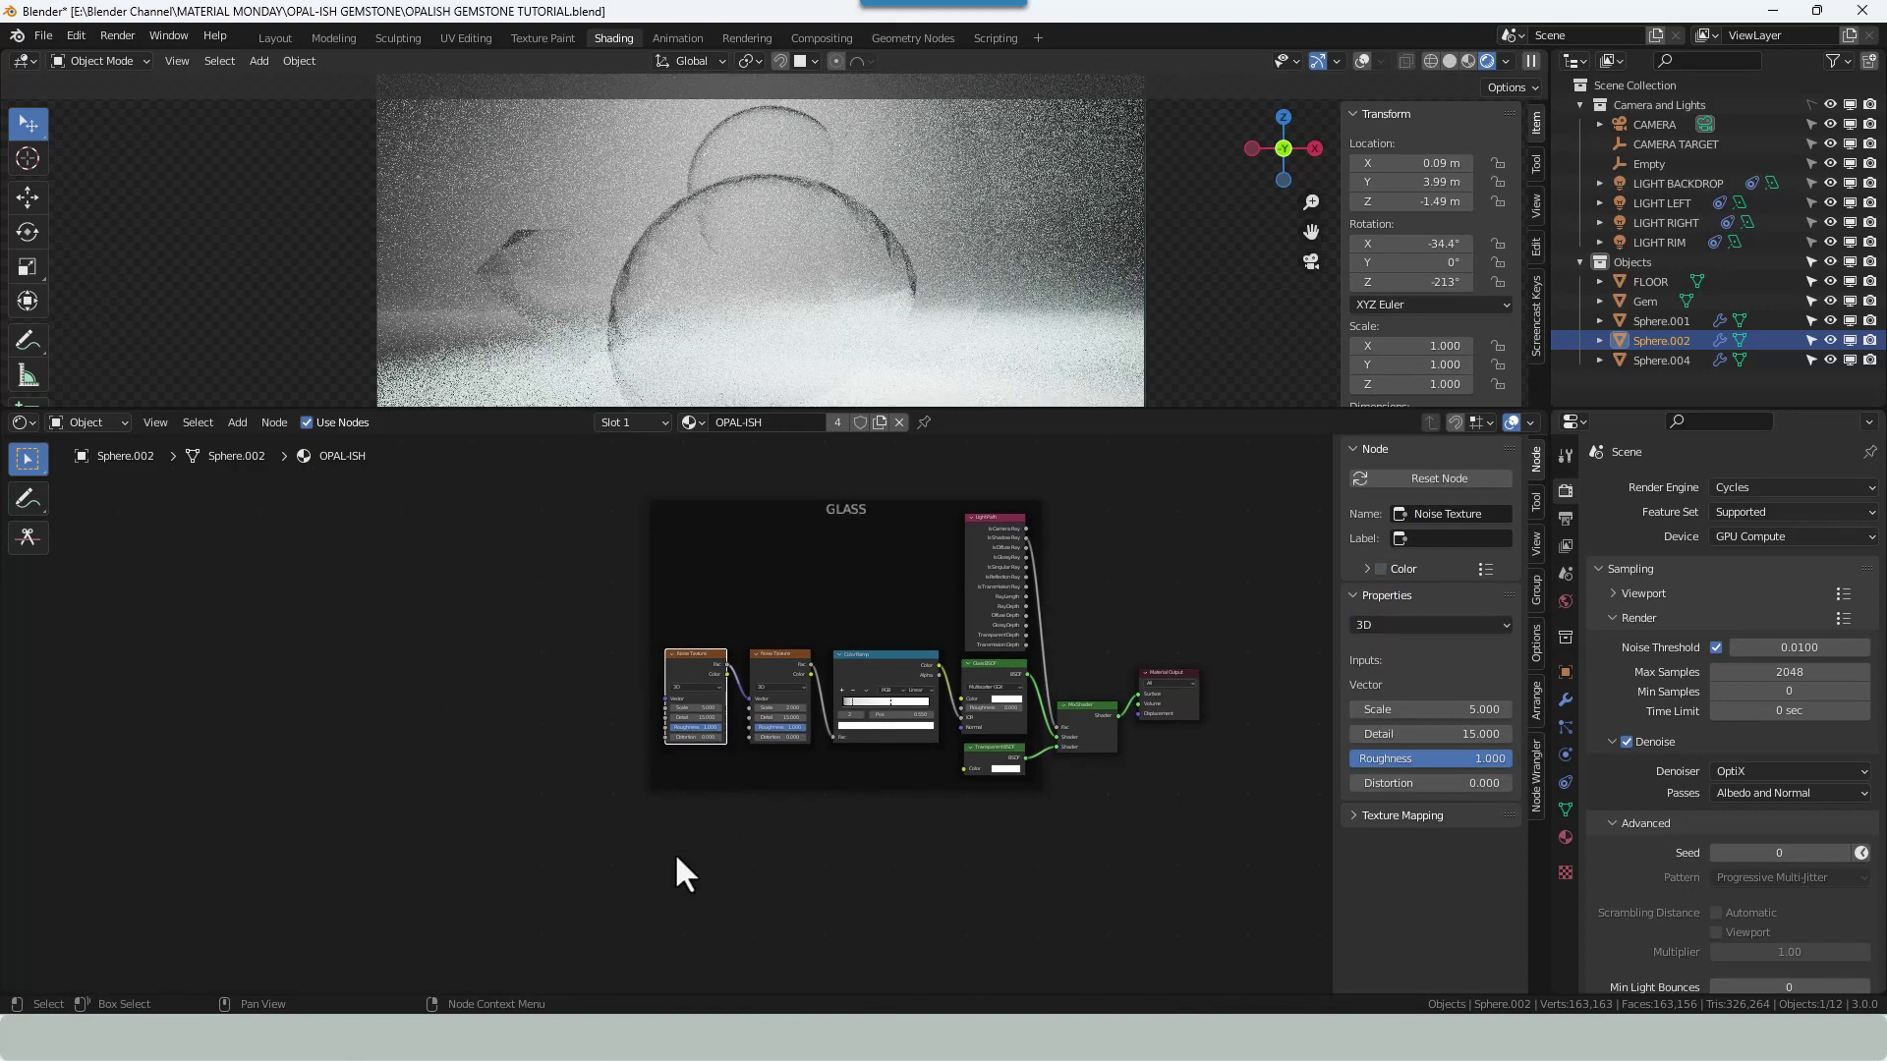
Add Texture Coordinate and Mapping nodes to the first Noise Texture, linking UV into Mapping's Vector.
{"action": "key", "text": "ctrl+t"}
{"action": "scroll", "coordinate": [521, 791], "scroll_direction": "down", "scroll_amount": 3}
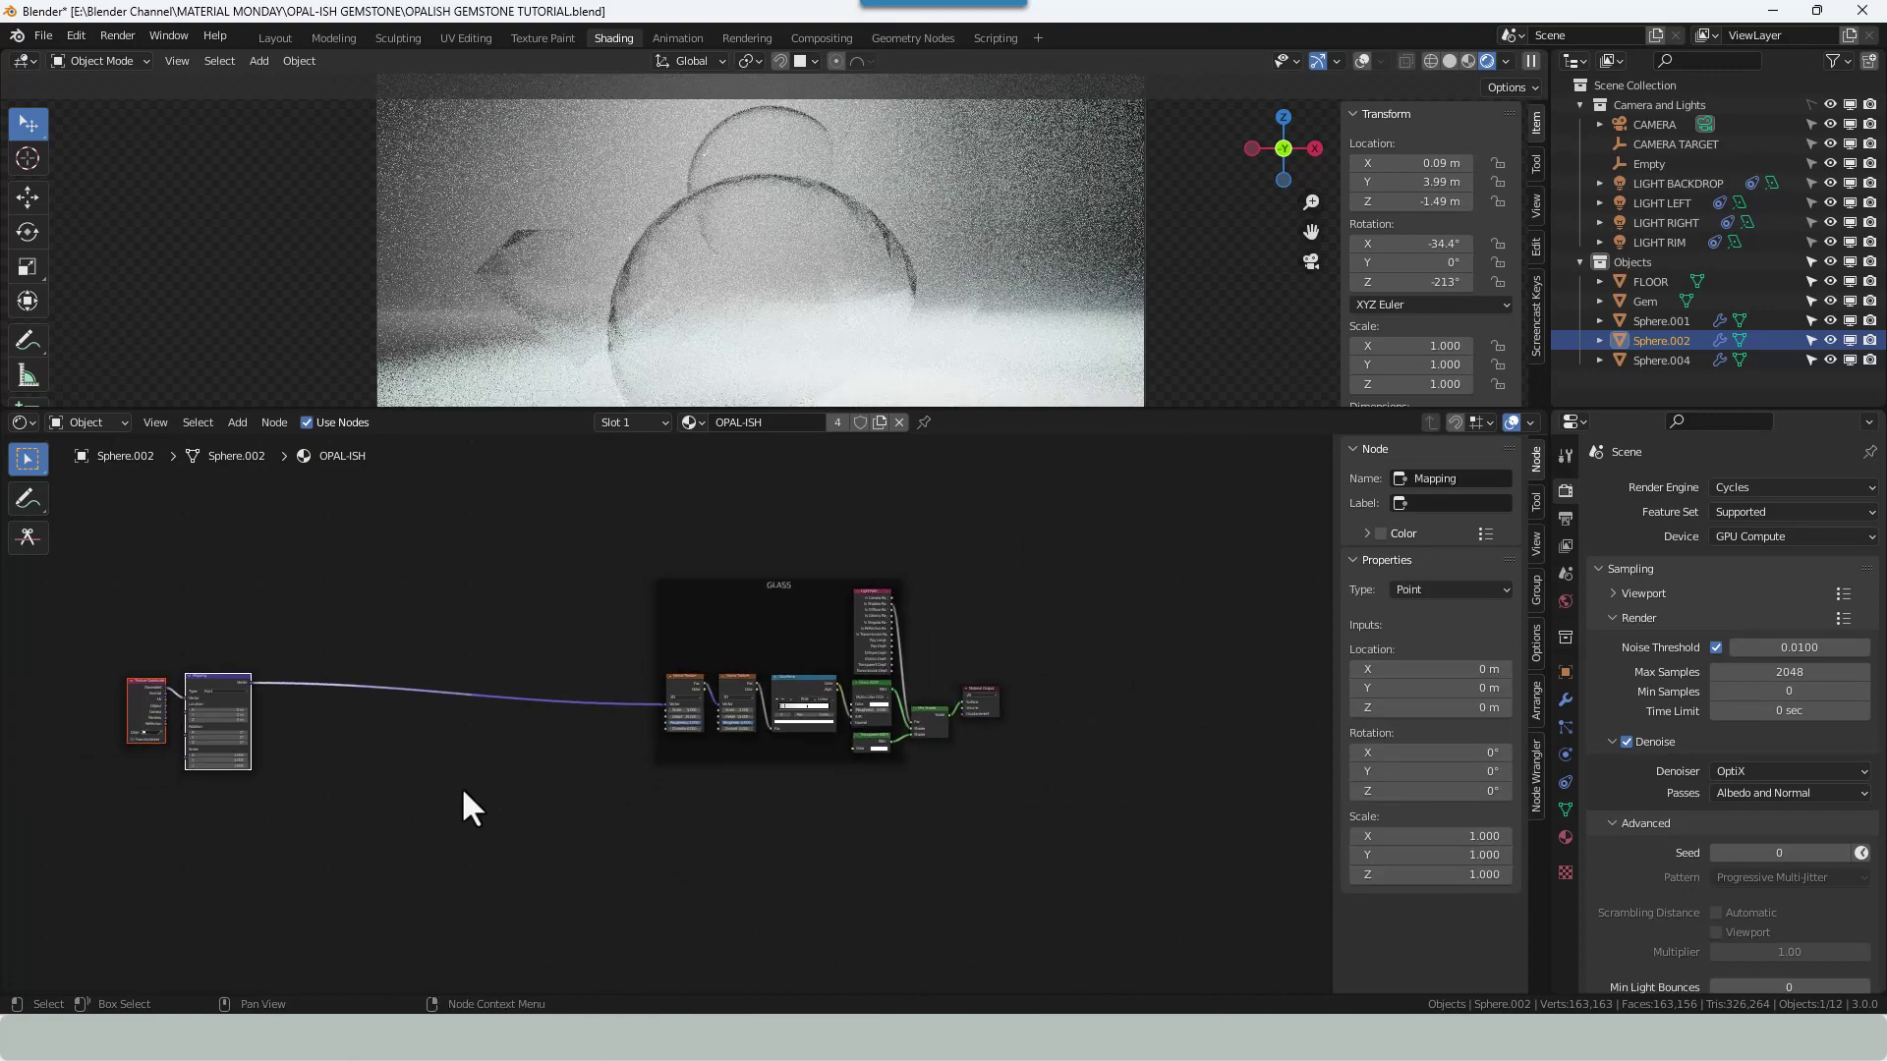
{"action": "left_click_drag", "start_coordinate": [222, 680], "coordinate": [431, 710]}
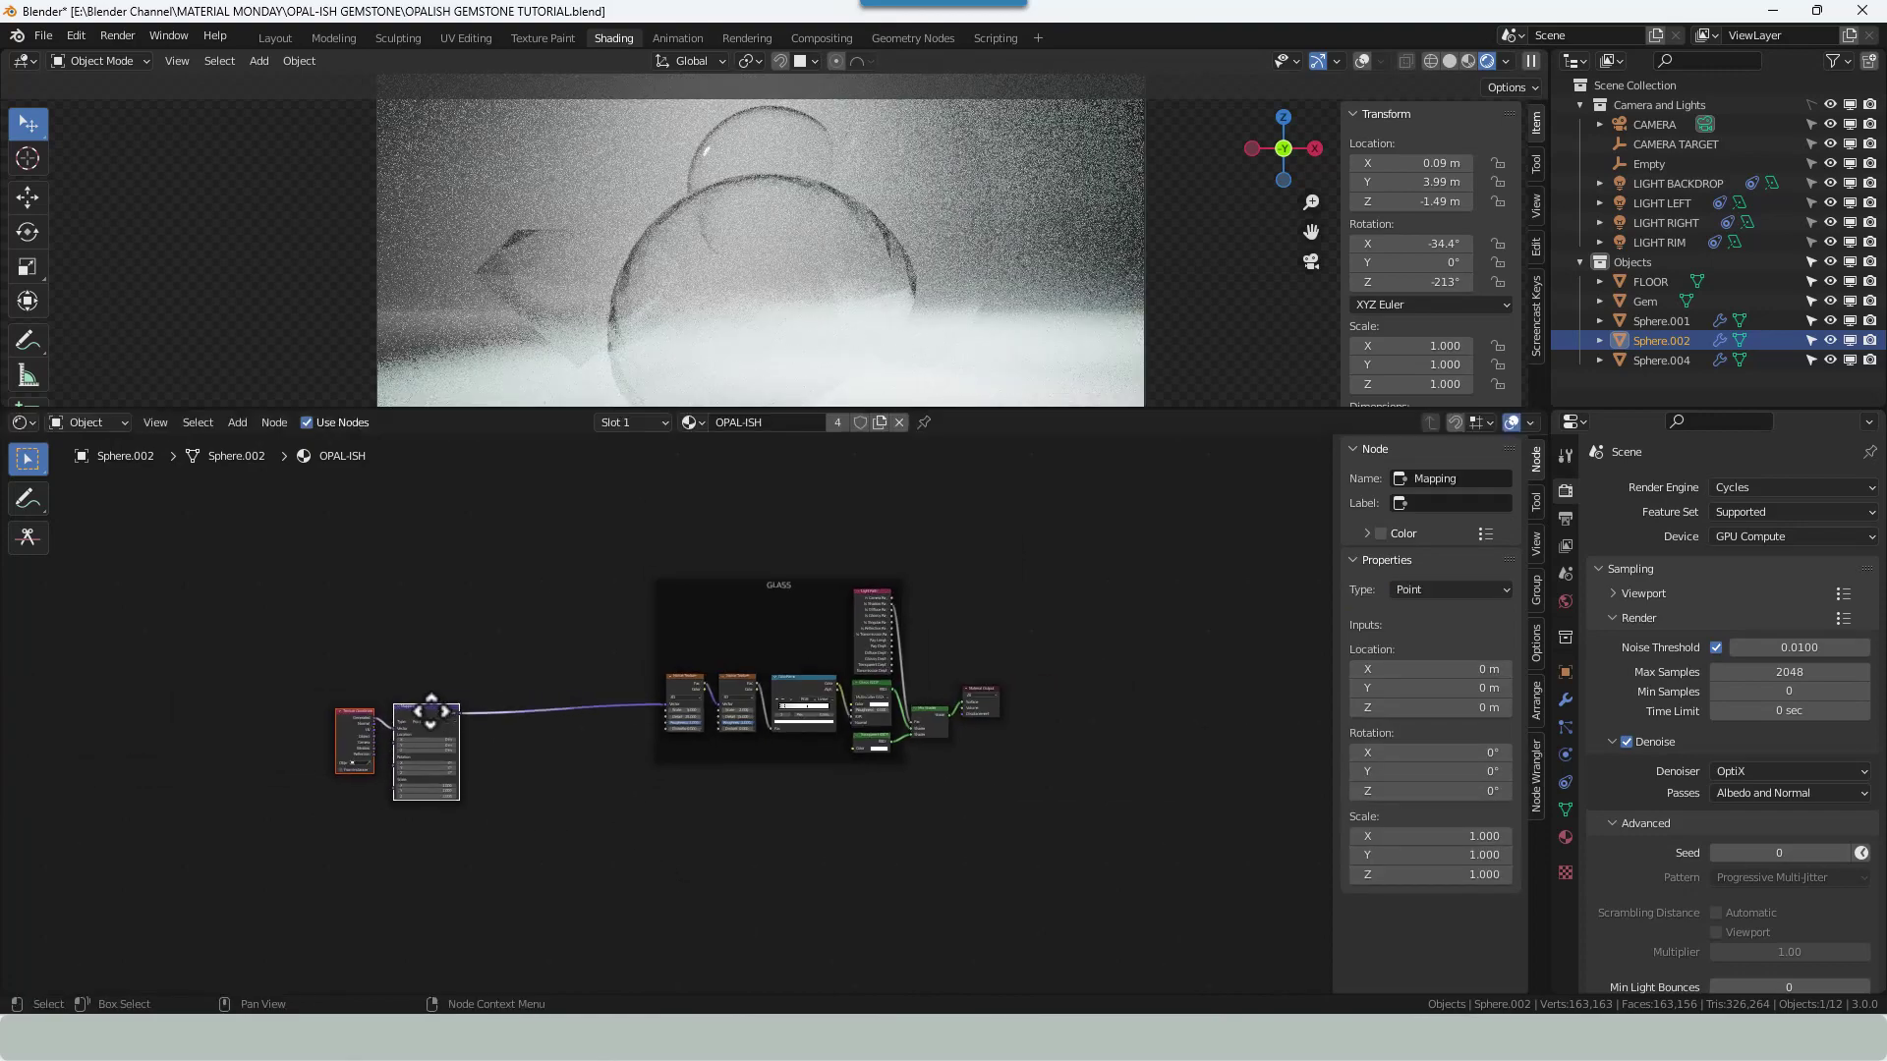
{"action": "scroll", "coordinate": [431, 718], "scroll_direction": "up", "scroll_amount": 2}
{"action": "middle_click_drag", "start_coordinate": [421, 733], "coordinate": [569, 724]}
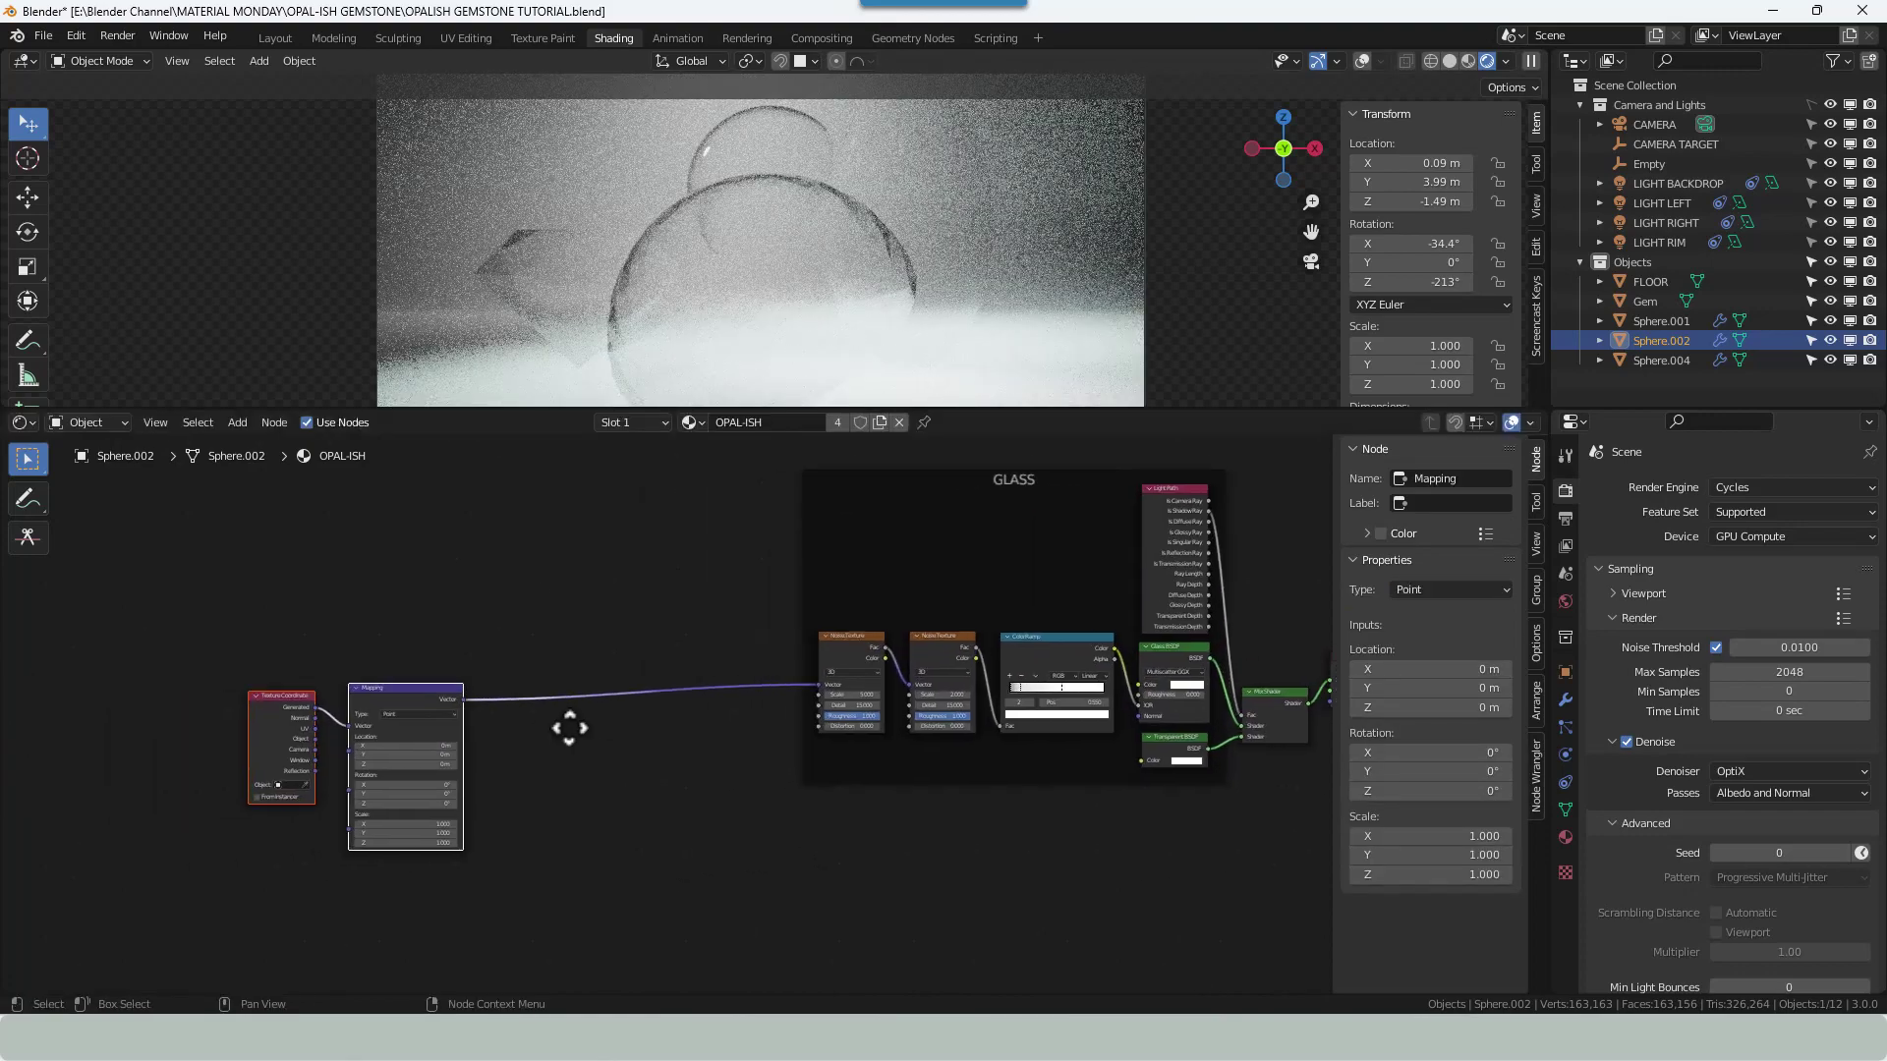
{"action": "left_click", "coordinate": [515, 761]}
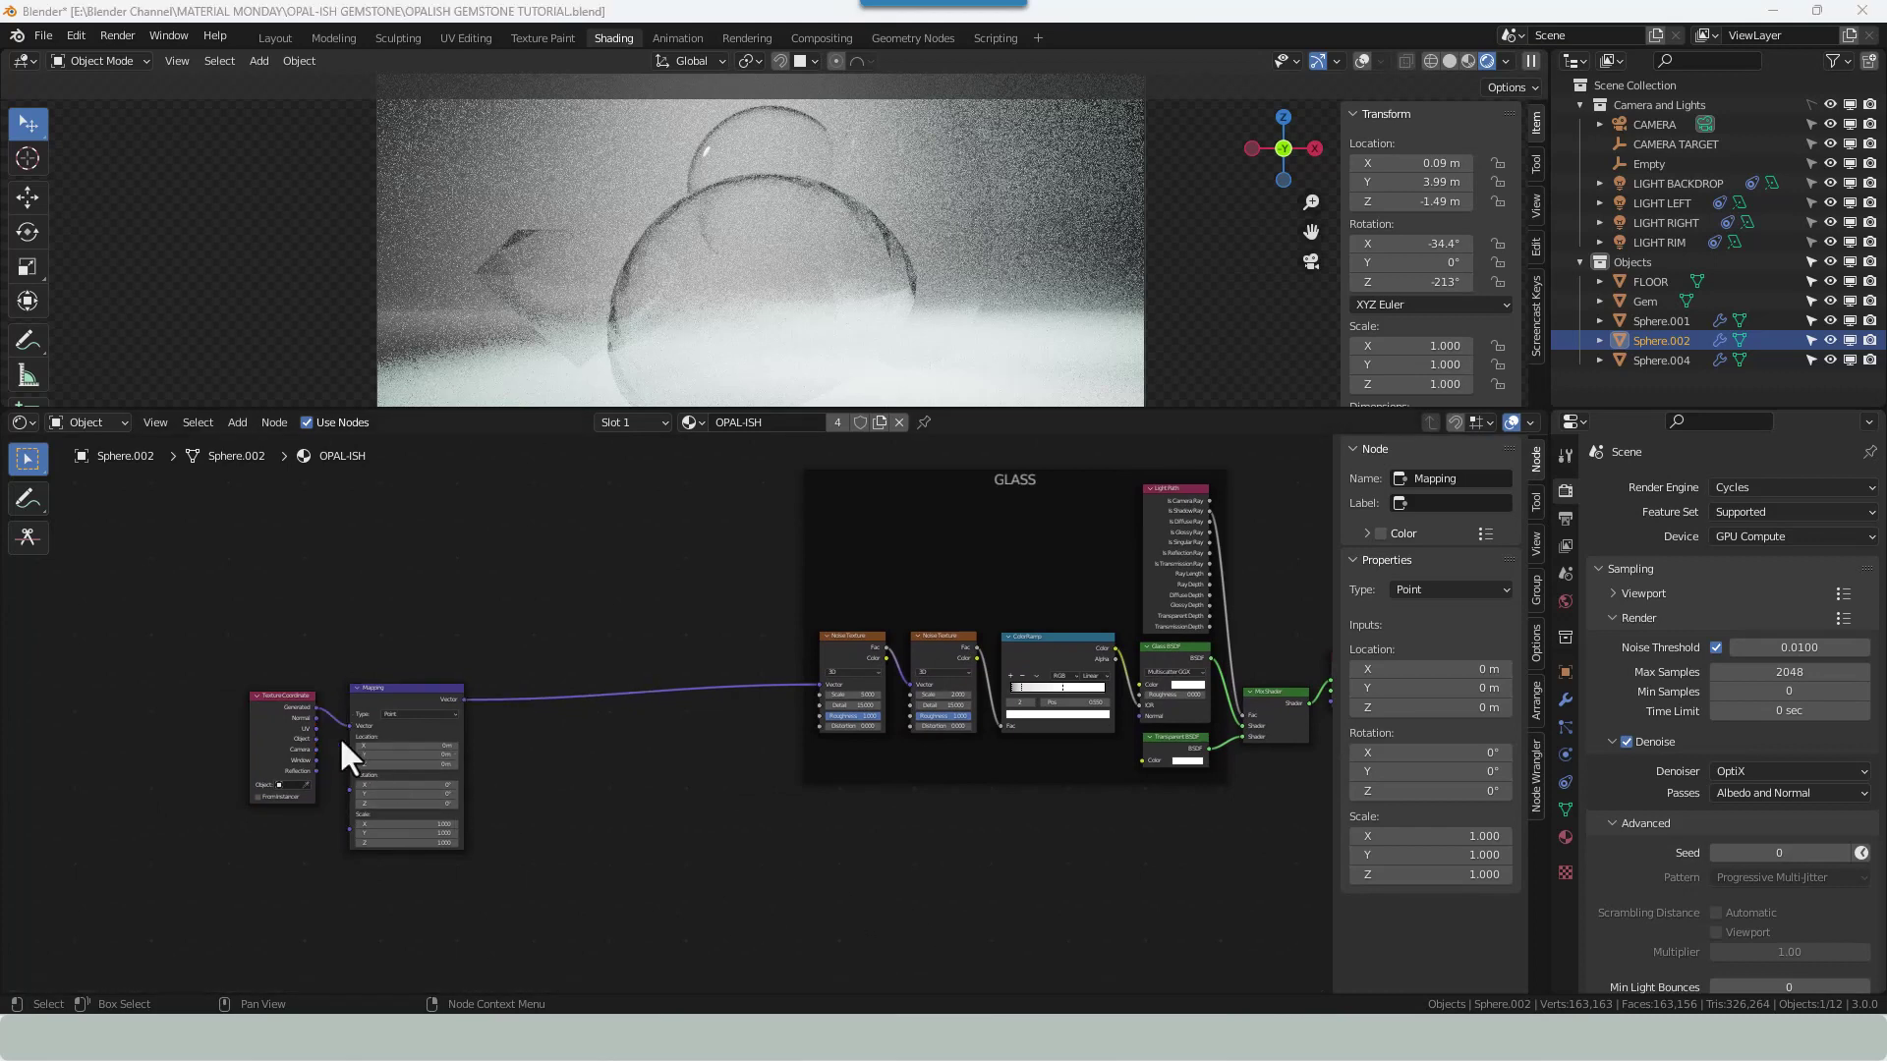
{"action": "left_click_drag", "start_coordinate": [316, 728], "coordinate": [345, 727]}
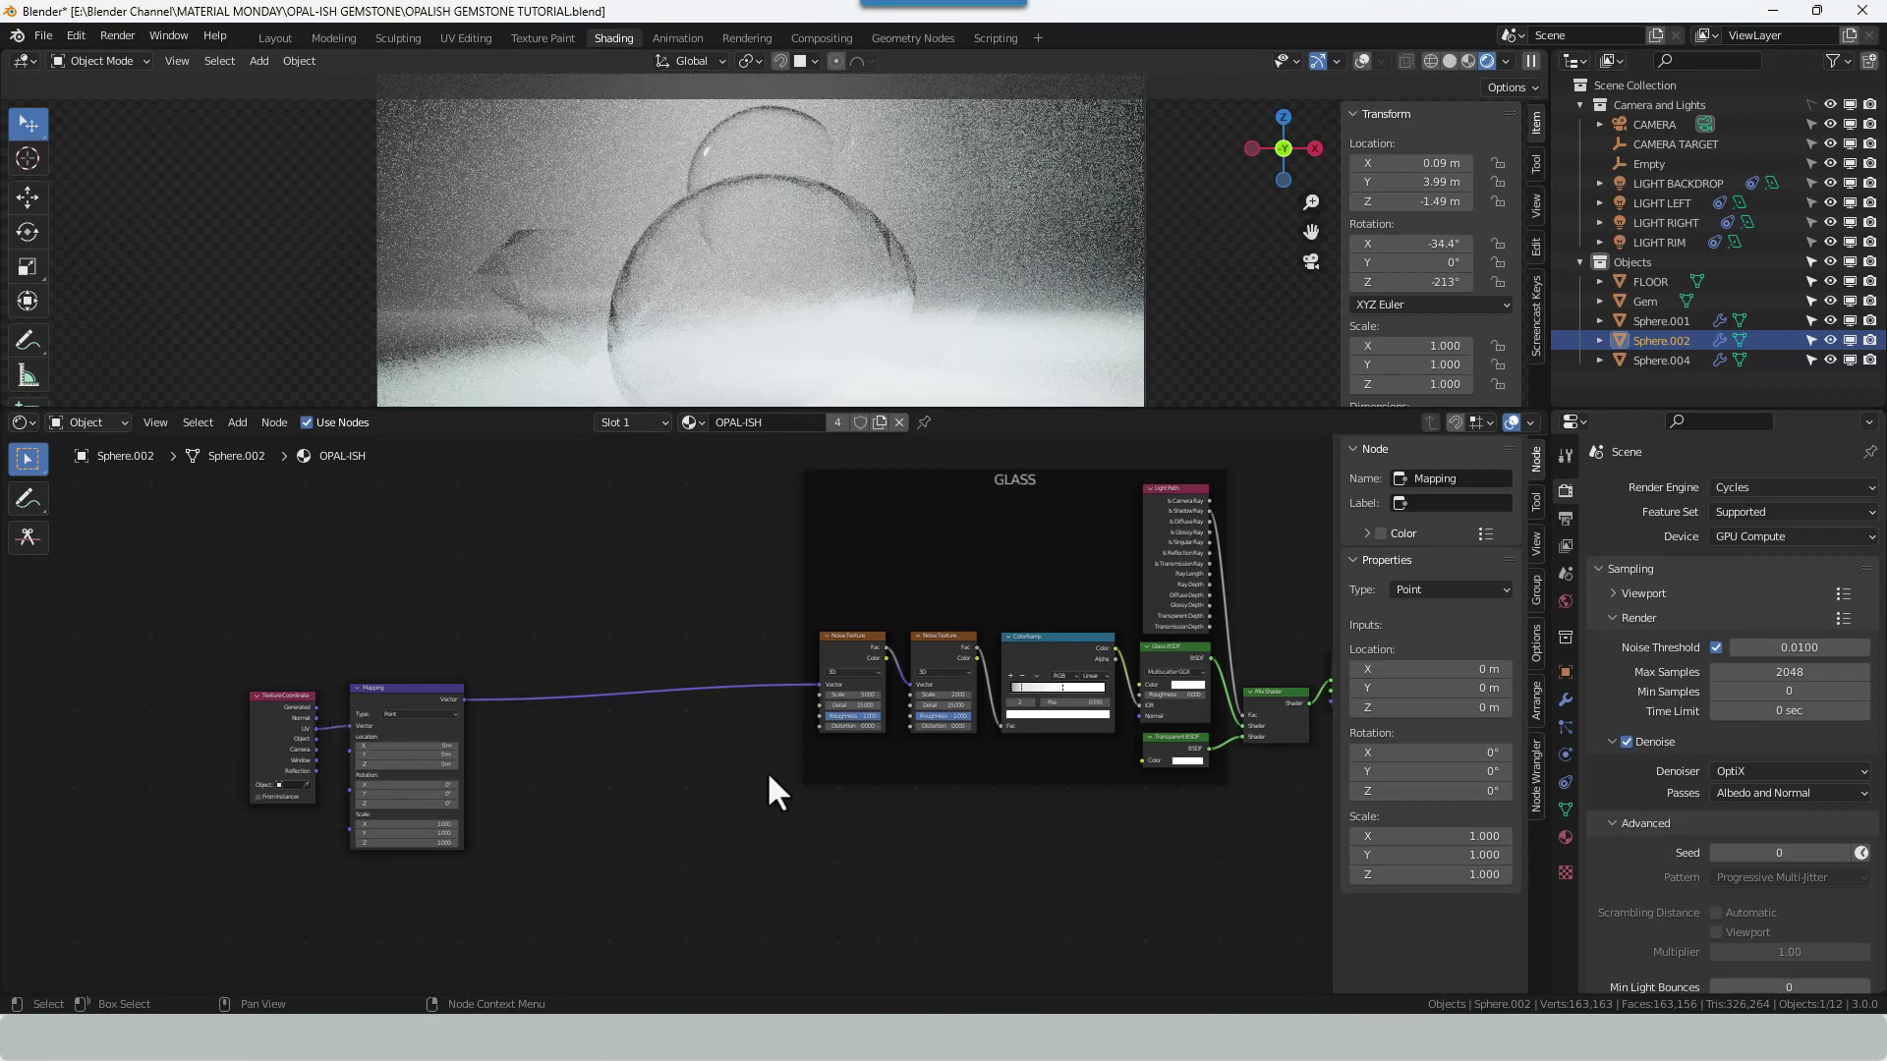
Move the Texture Coordinate and Mapping nodes further left and hide the sidebar.
{"action": "key", "text": "Home"}
{"action": "left_click_drag", "start_coordinate": [286, 659], "coordinate": [177, 766]}
{"action": "middle_click_drag", "start_coordinate": [464, 780], "coordinate": [629, 737]}
{"action": "key", "text": "n"}
{"action": "left_click_drag", "start_coordinate": [474, 691], "coordinate": [274, 696]}
{"action": "left_click", "coordinate": [1130, 864]}
{"action": "middle_click_drag", "start_coordinate": [973, 848], "coordinate": [903, 787]}
Add a Wave Texture node below the node graph.
{"action": "key", "text": "shift+a"}
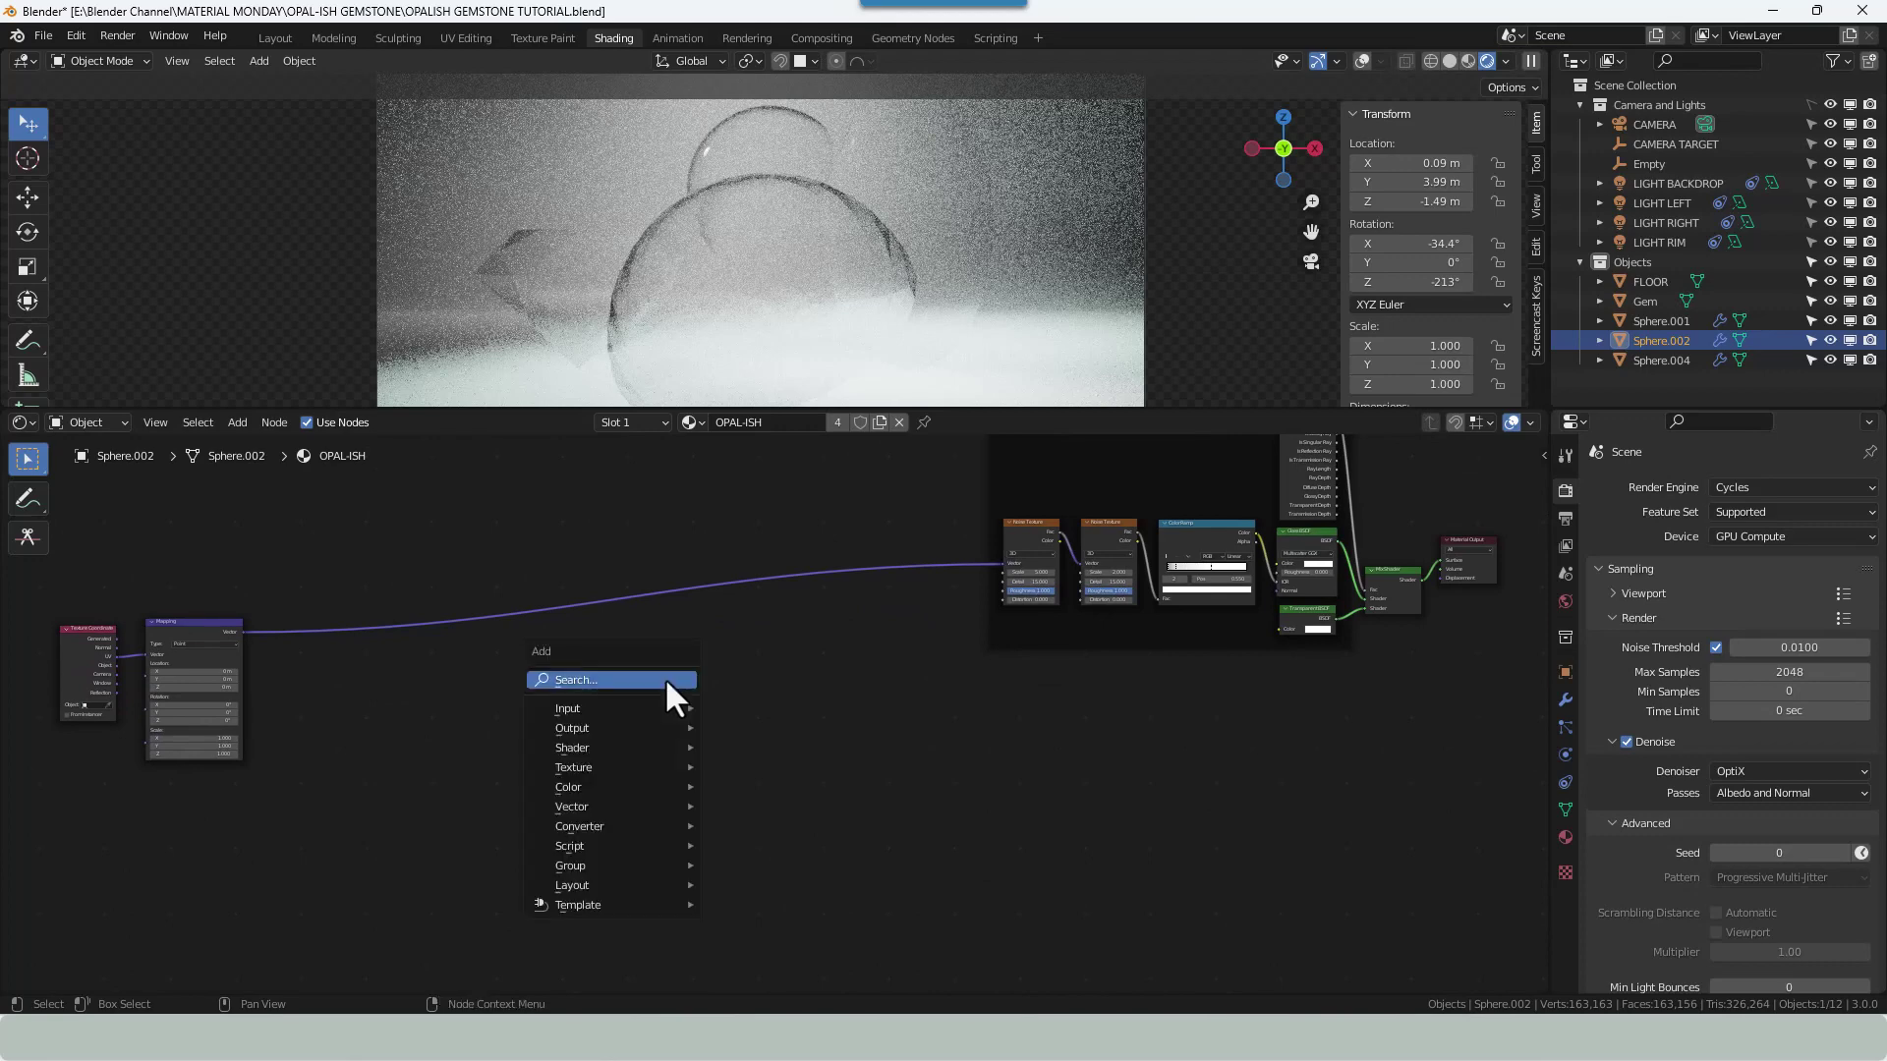
{"action": "type", "text": "WAVE"}
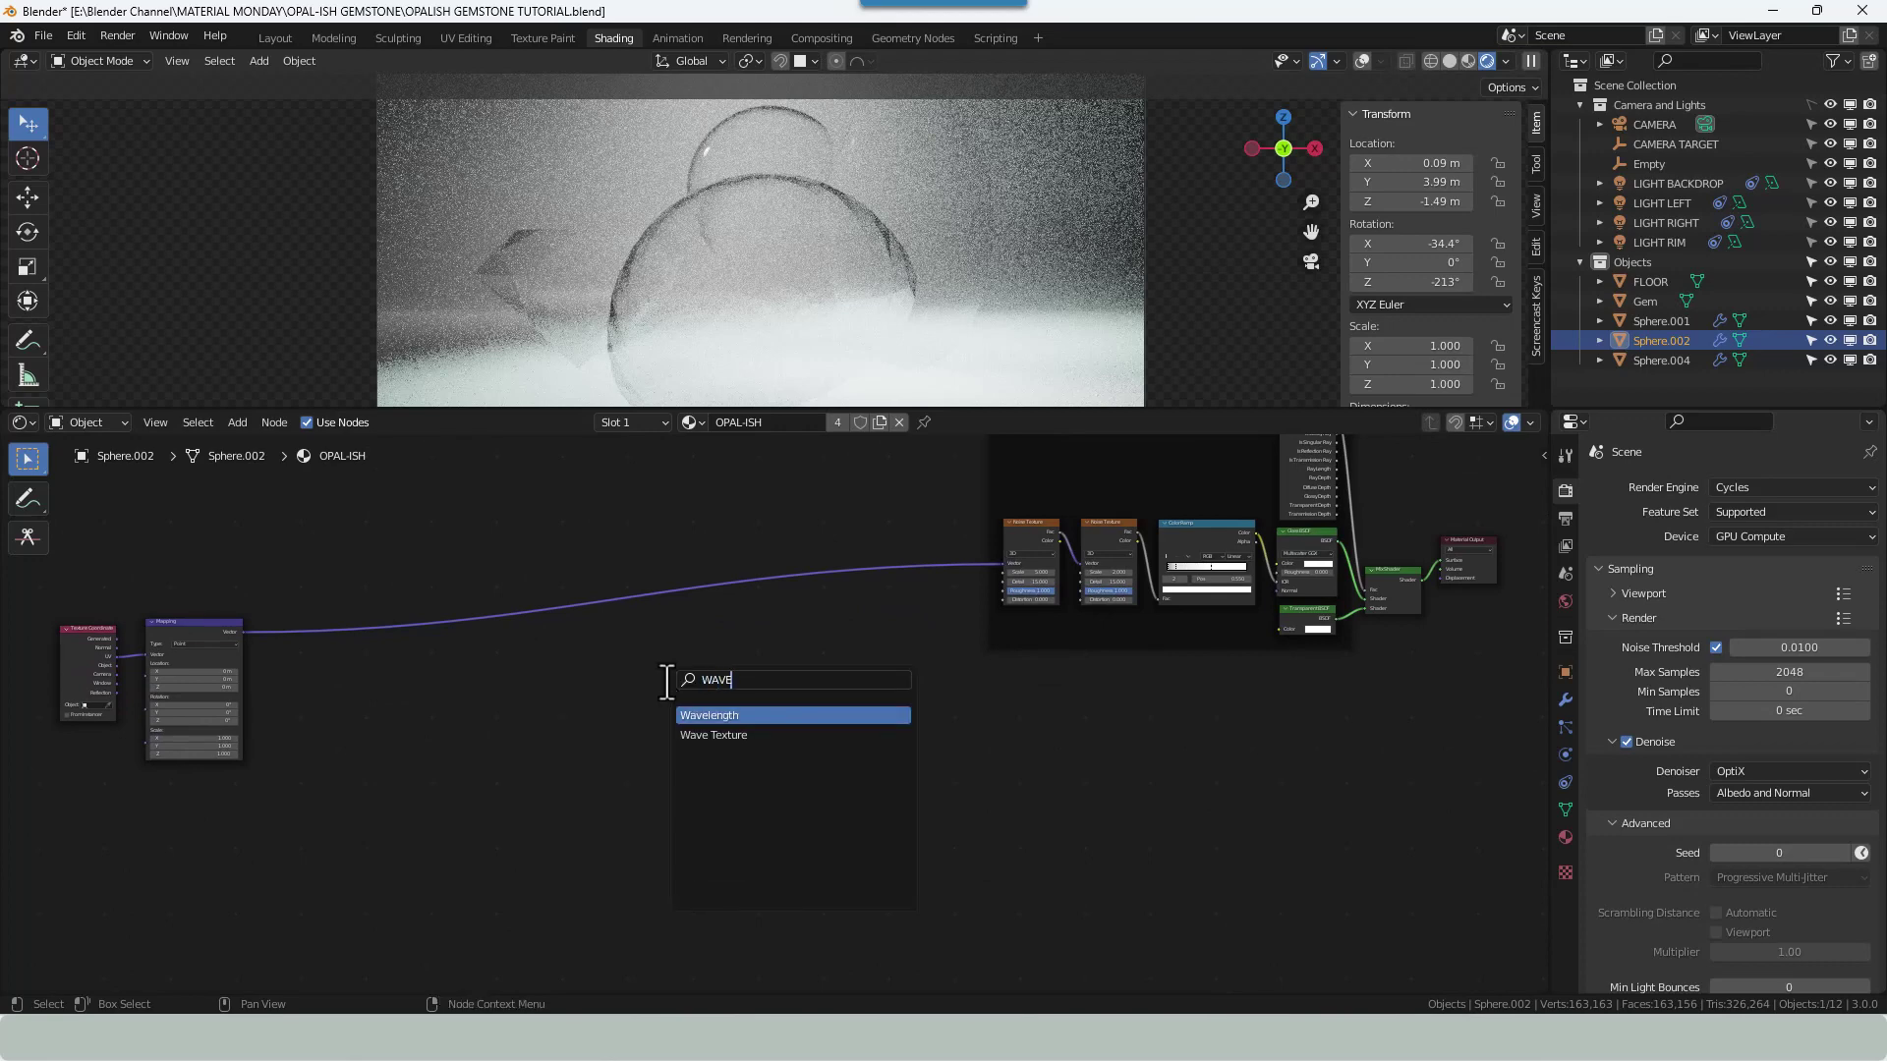
{"action": "left_click", "coordinate": [688, 736]}
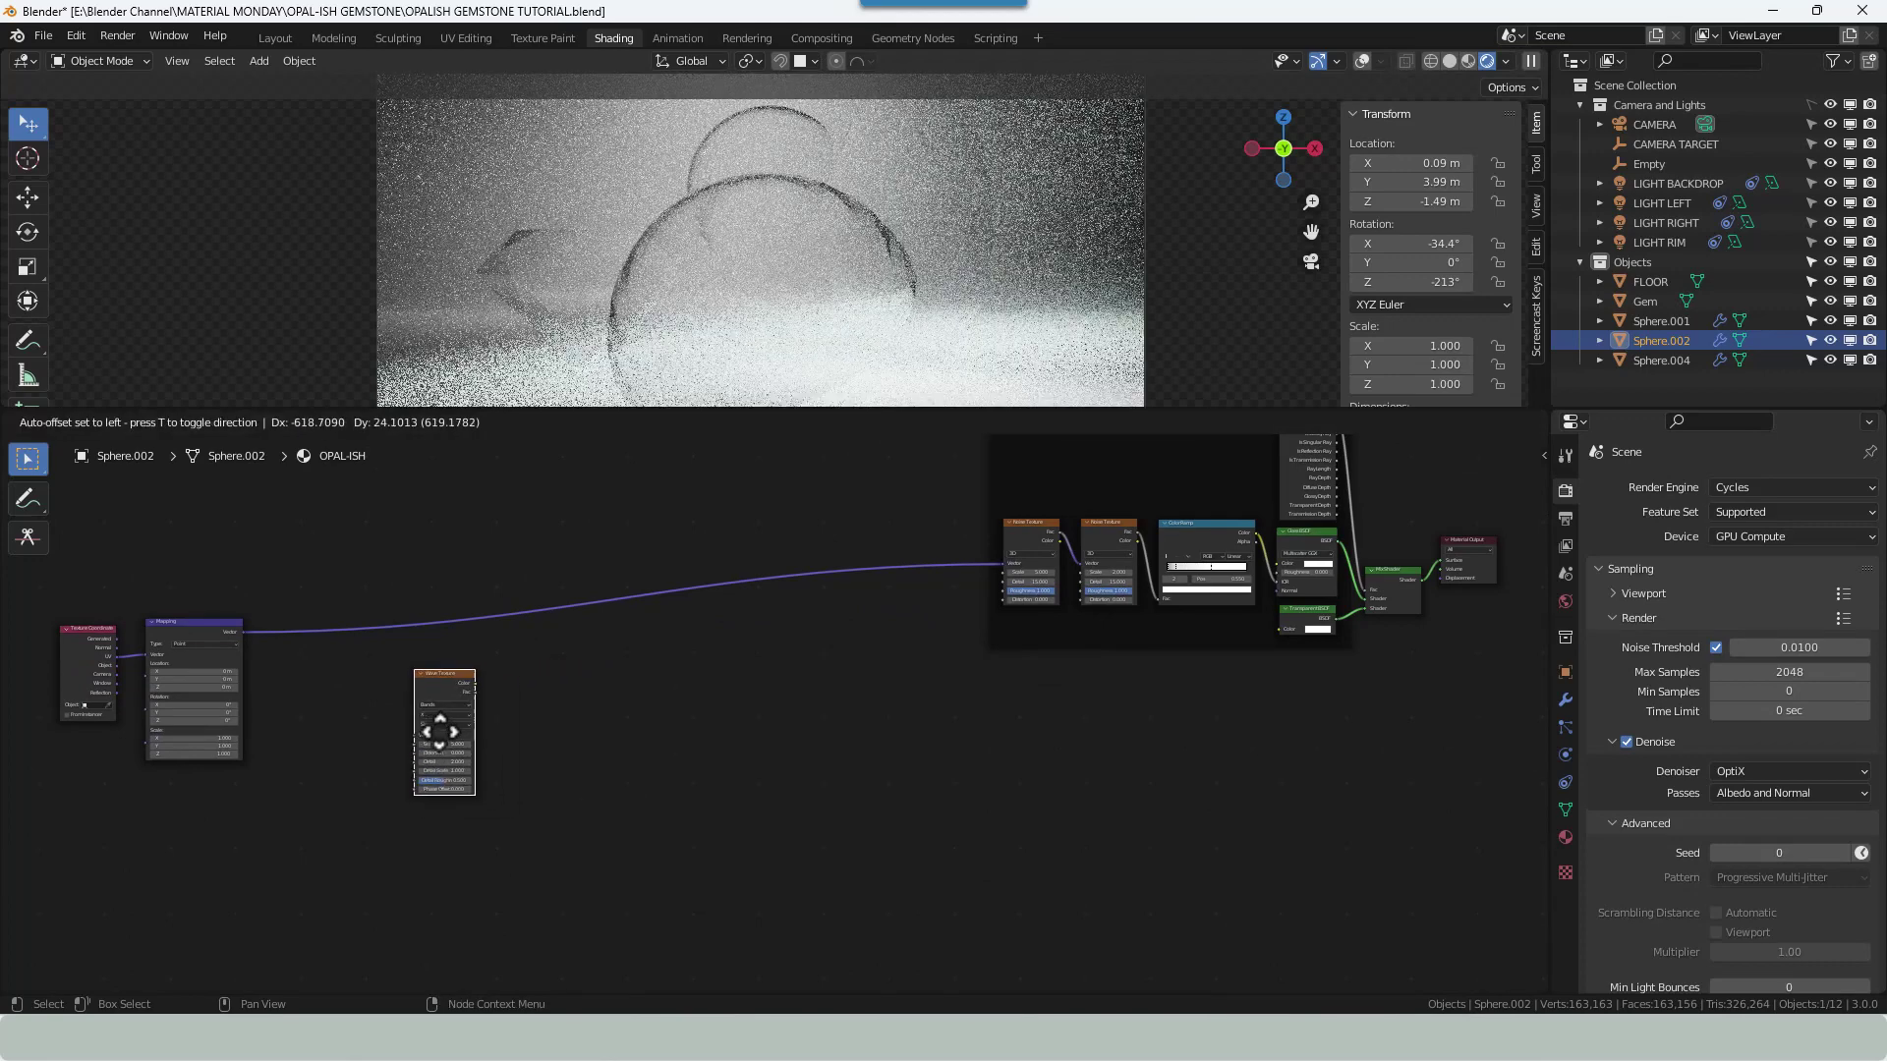
{"action": "left_click", "coordinate": [408, 720]}
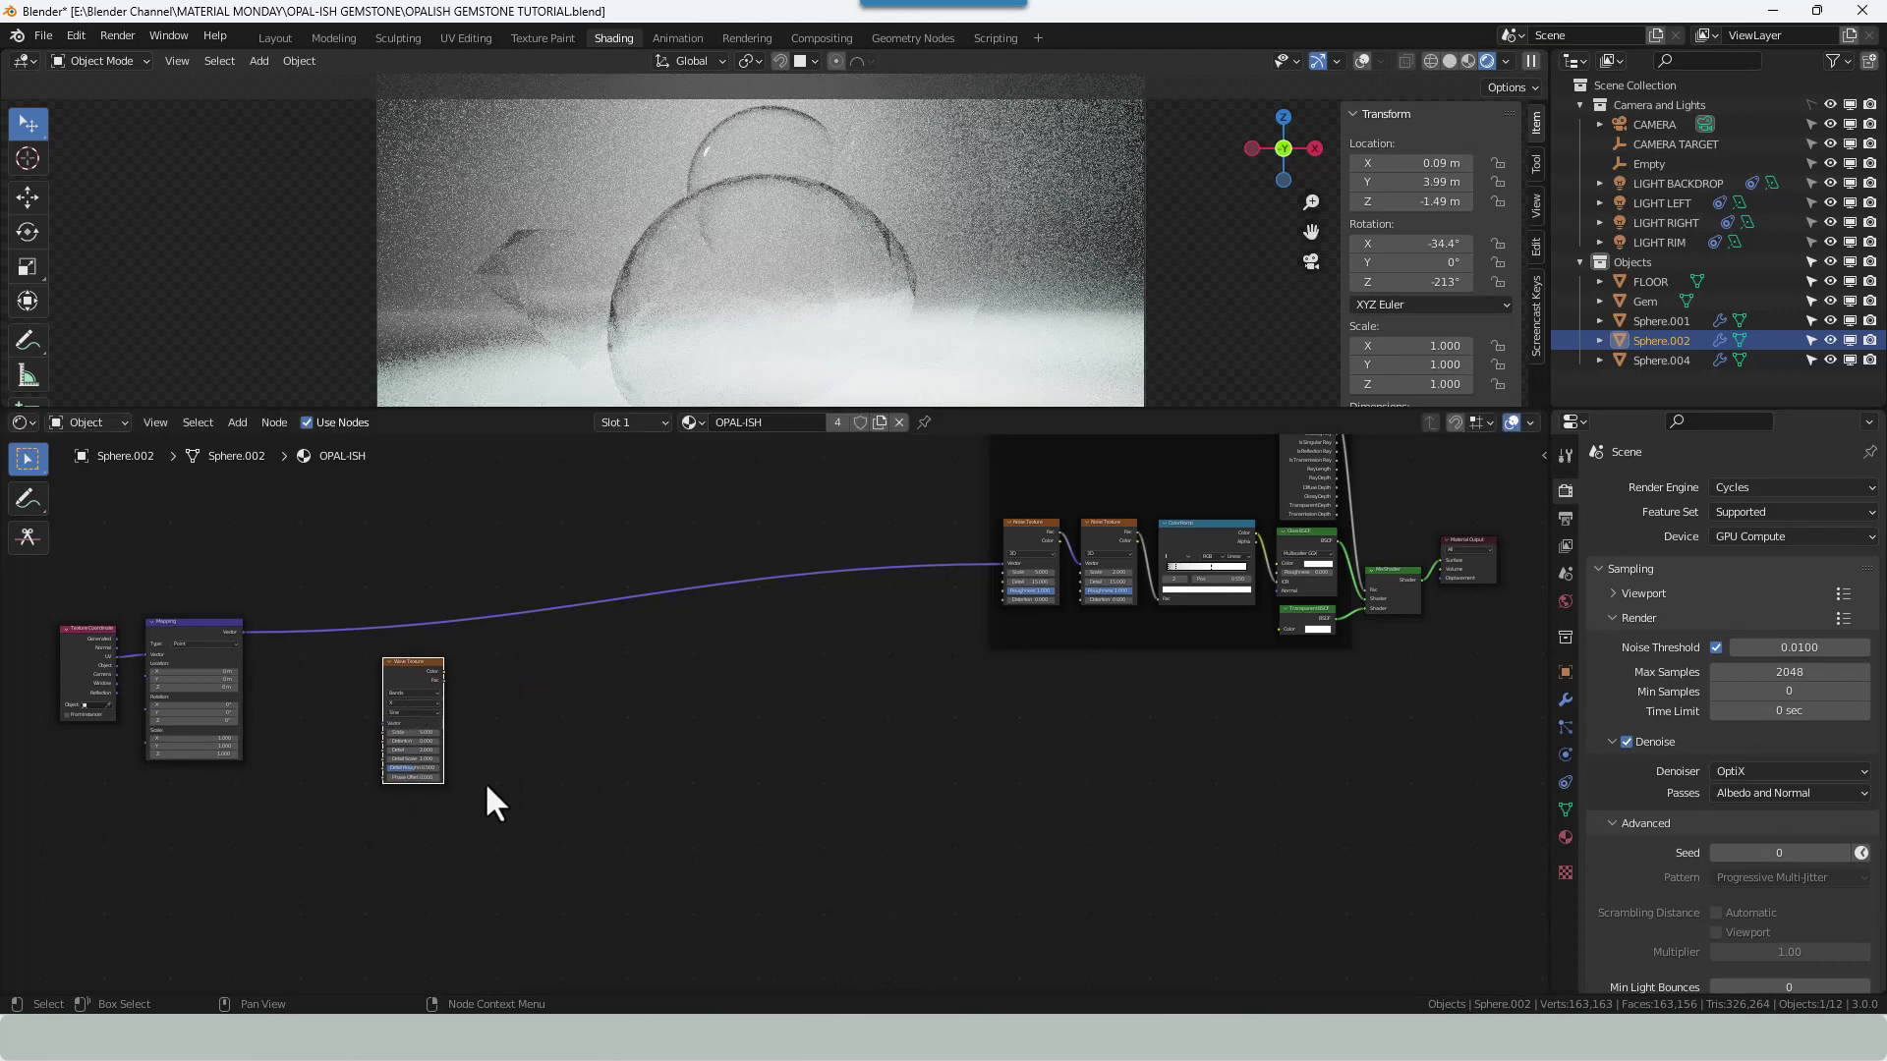
Add a Noise Texture node beneath the Wave Texture.
{"action": "key", "text": "shift+a"}
{"action": "left_click", "coordinate": [440, 759]}
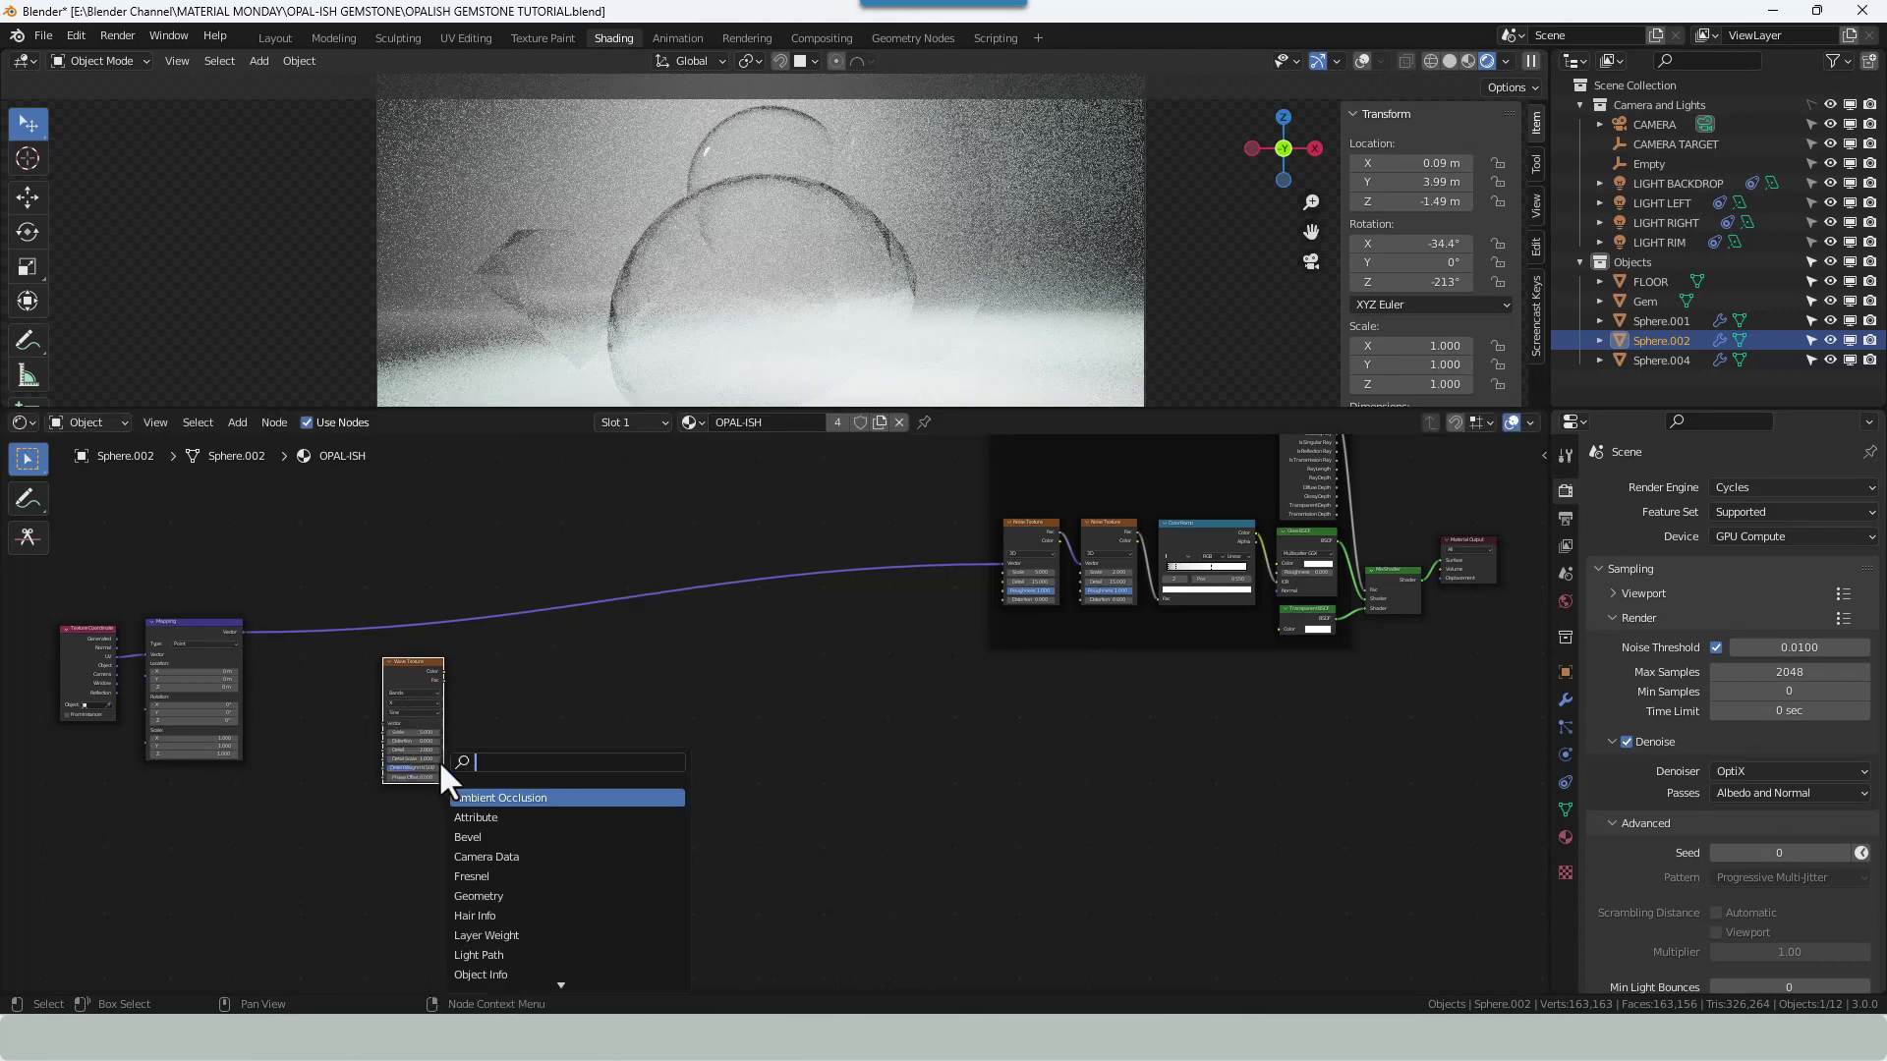
{"action": "type", "text": "NOISE"}
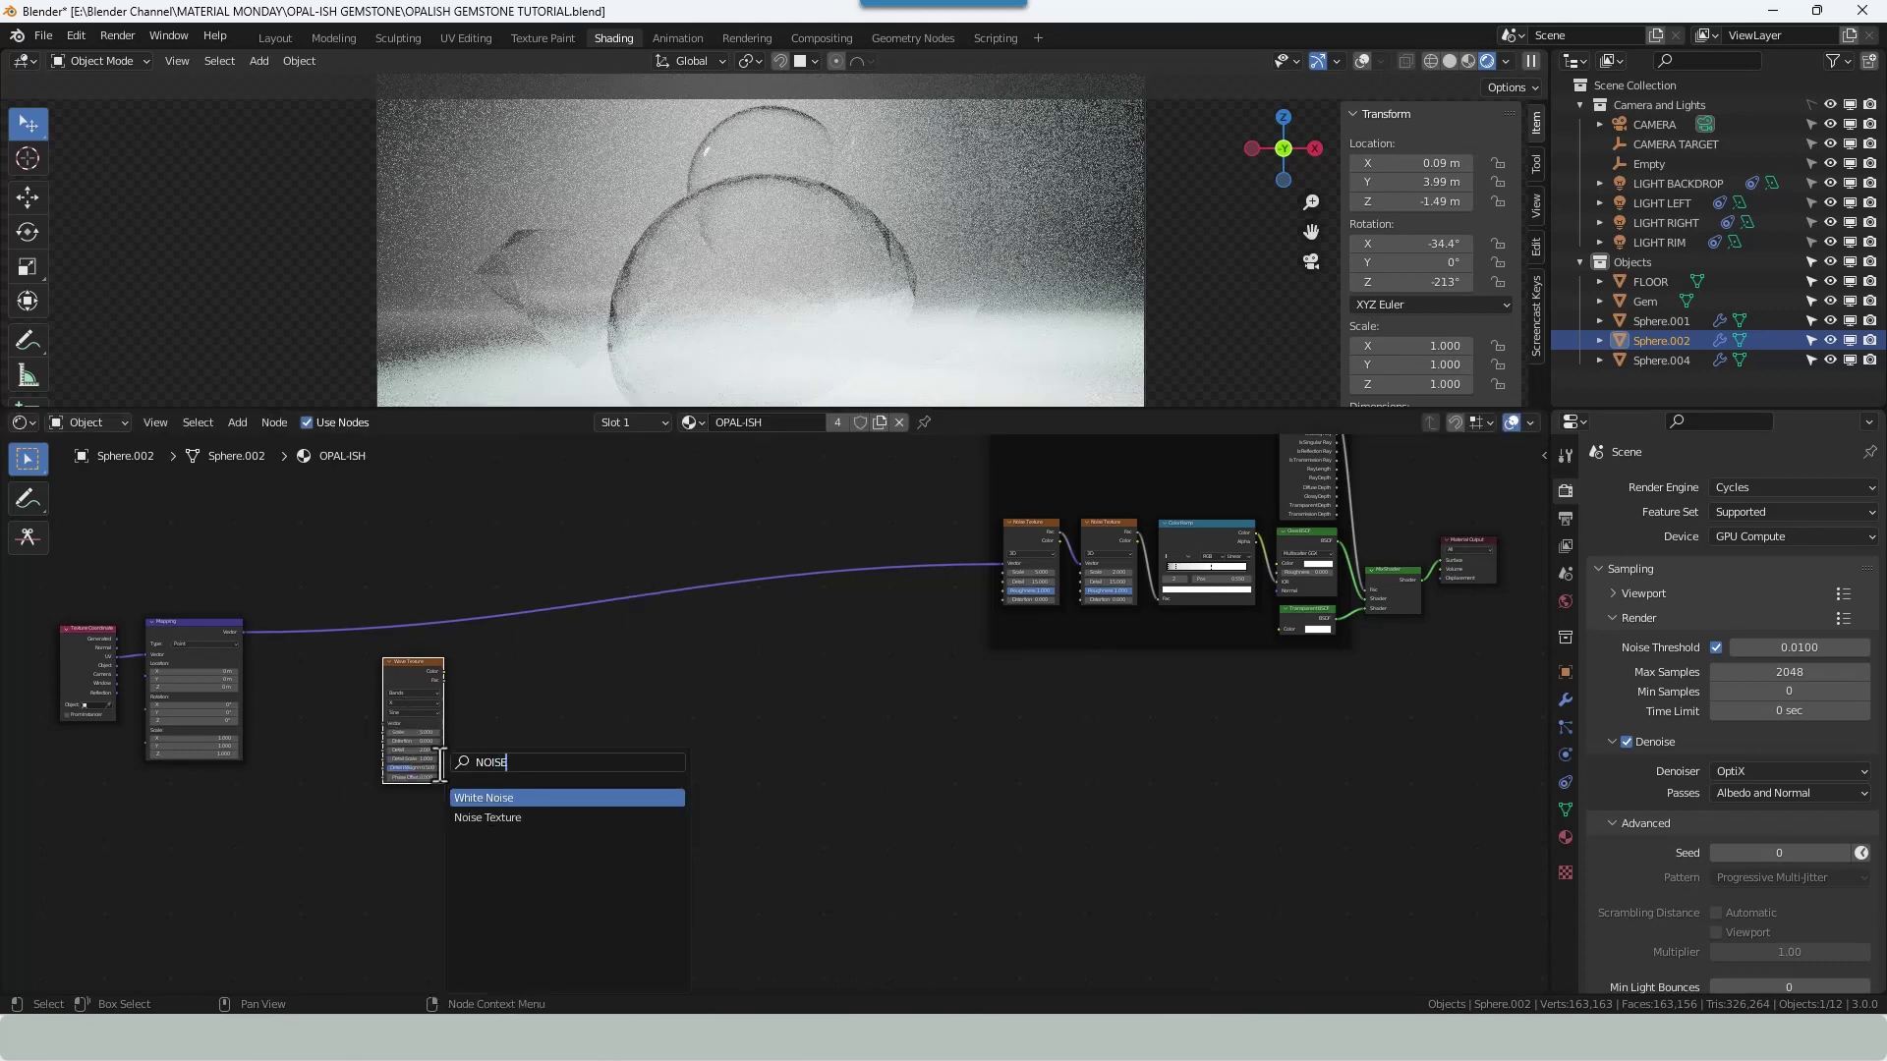
{"action": "left_click", "coordinate": [482, 817]}
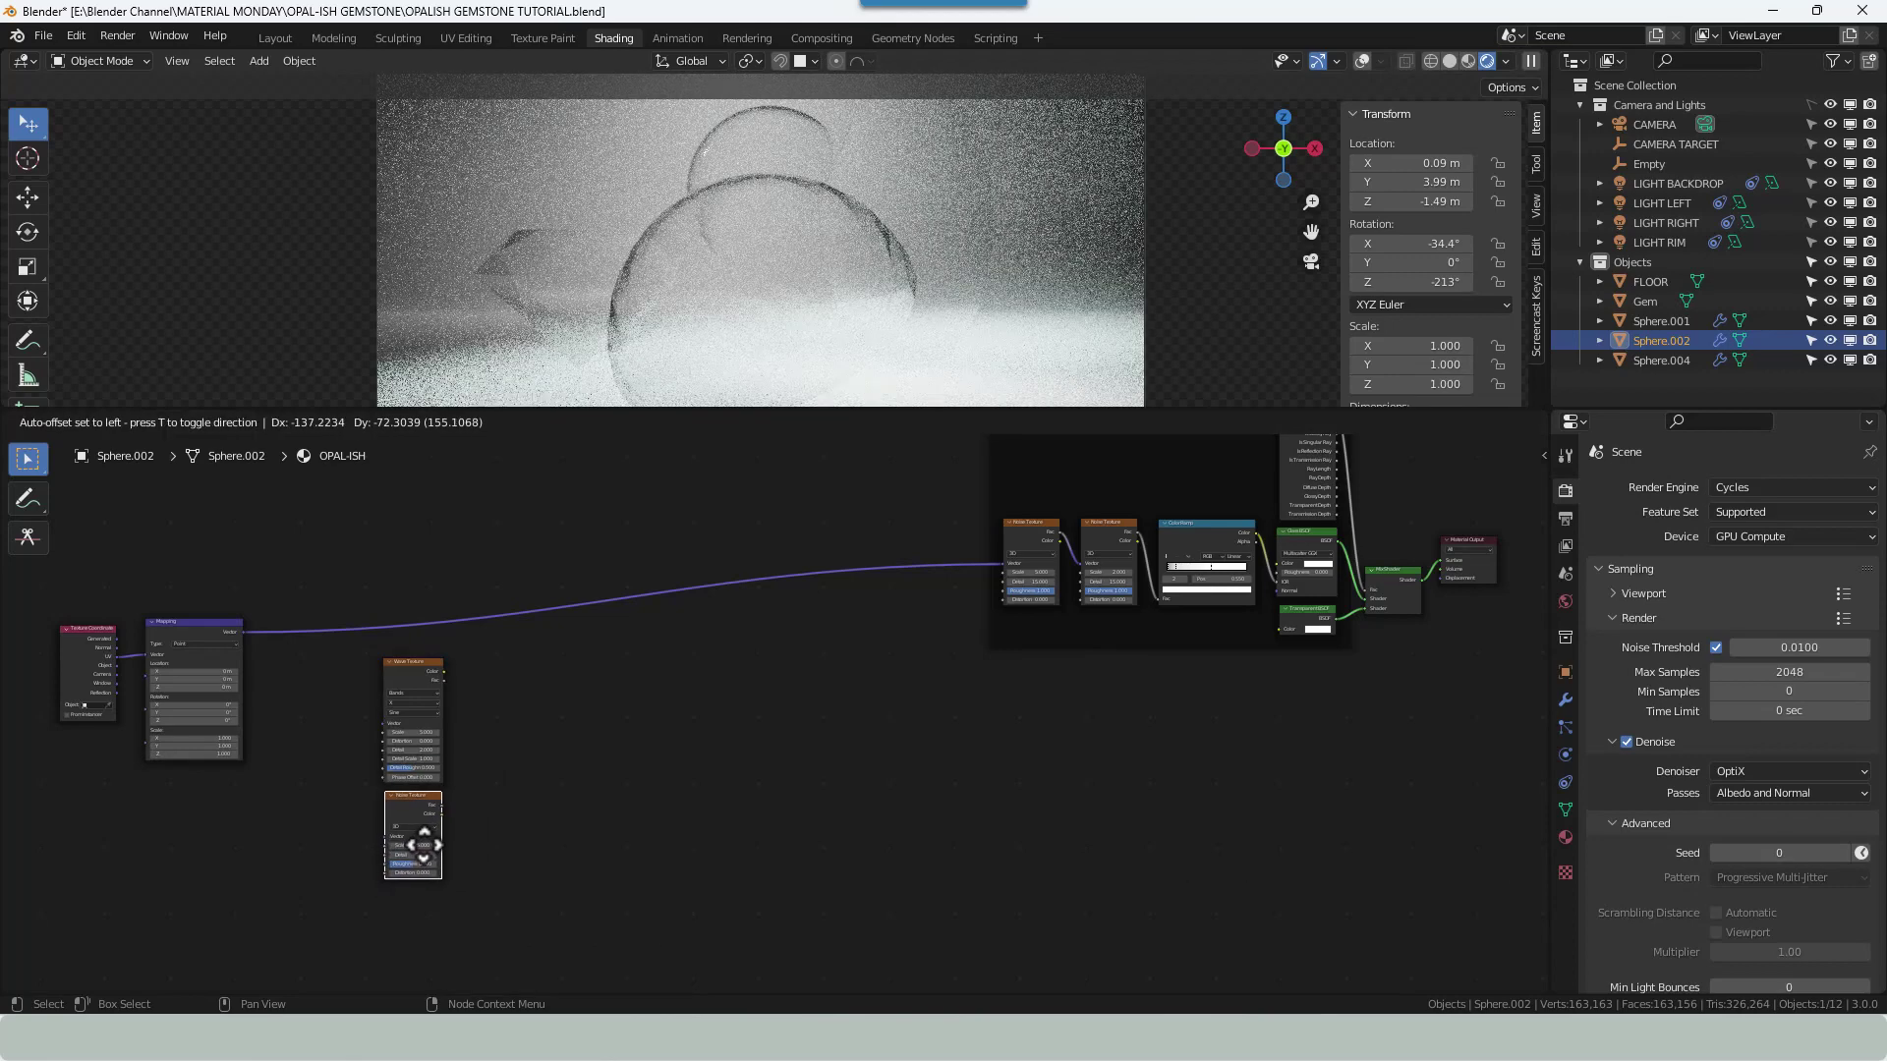
{"action": "left_click", "coordinate": [424, 845]}
{"action": "left_click", "coordinate": [619, 794]}
Place a ColorRamp beside the Wave Texture and duplicate it.
{"action": "key", "text": "shift+a"}
{"action": "mouse_move", "coordinate": [619, 794]}
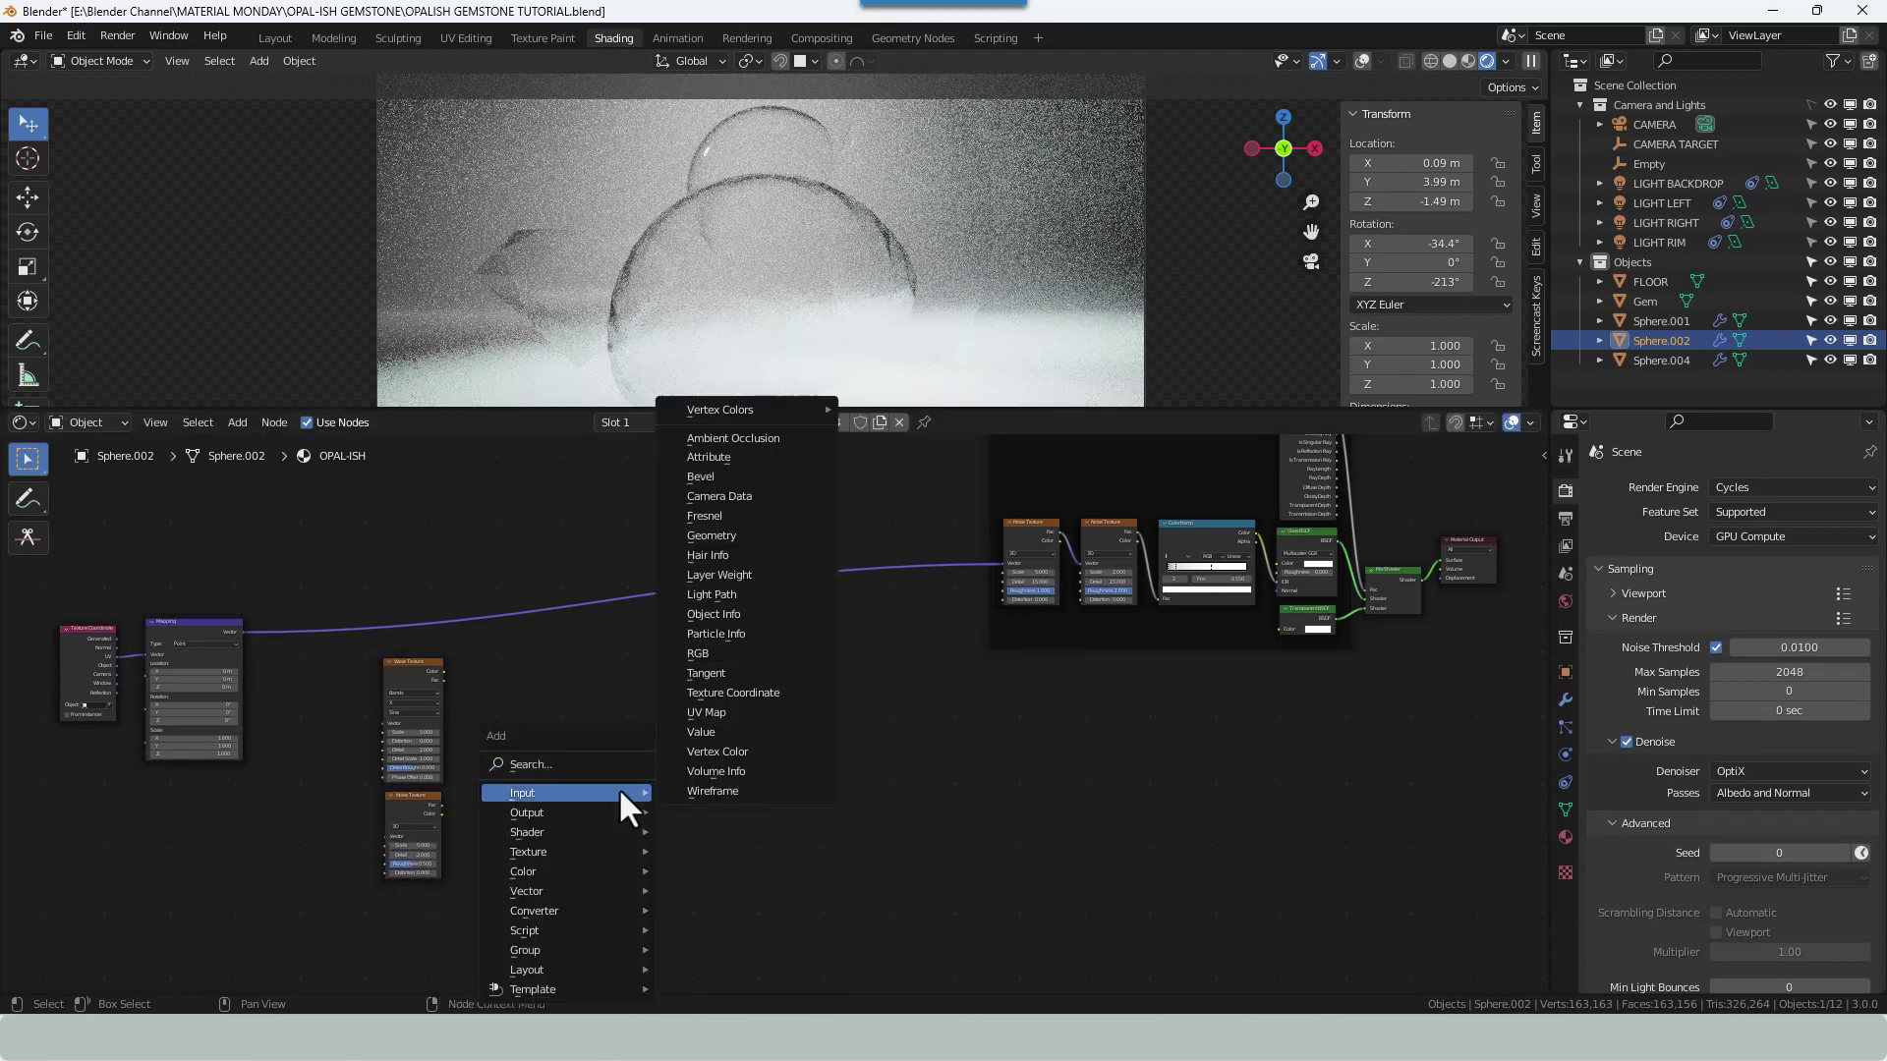
{"action": "left_click", "coordinate": [587, 765]}
{"action": "type", "text": "COLO"}
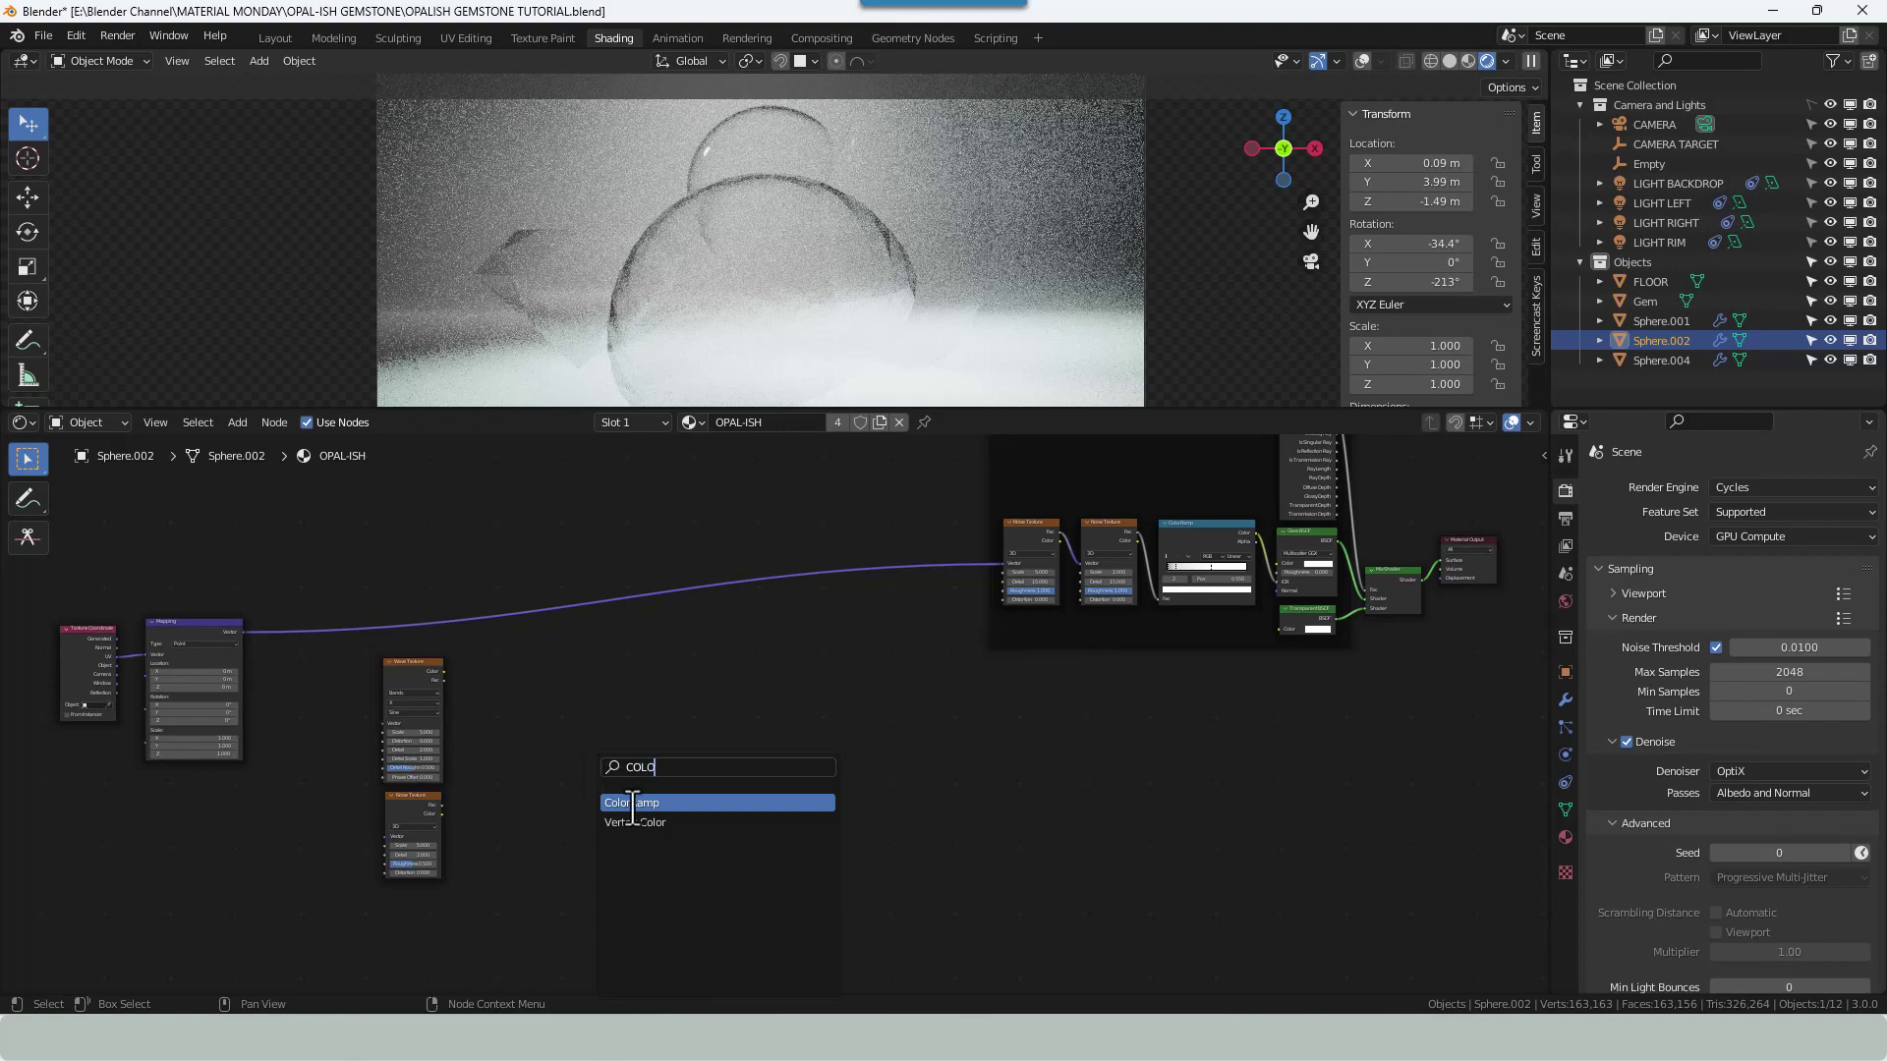
{"action": "left_click", "coordinate": [632, 806]}
{"action": "left_click", "coordinate": [548, 808]}
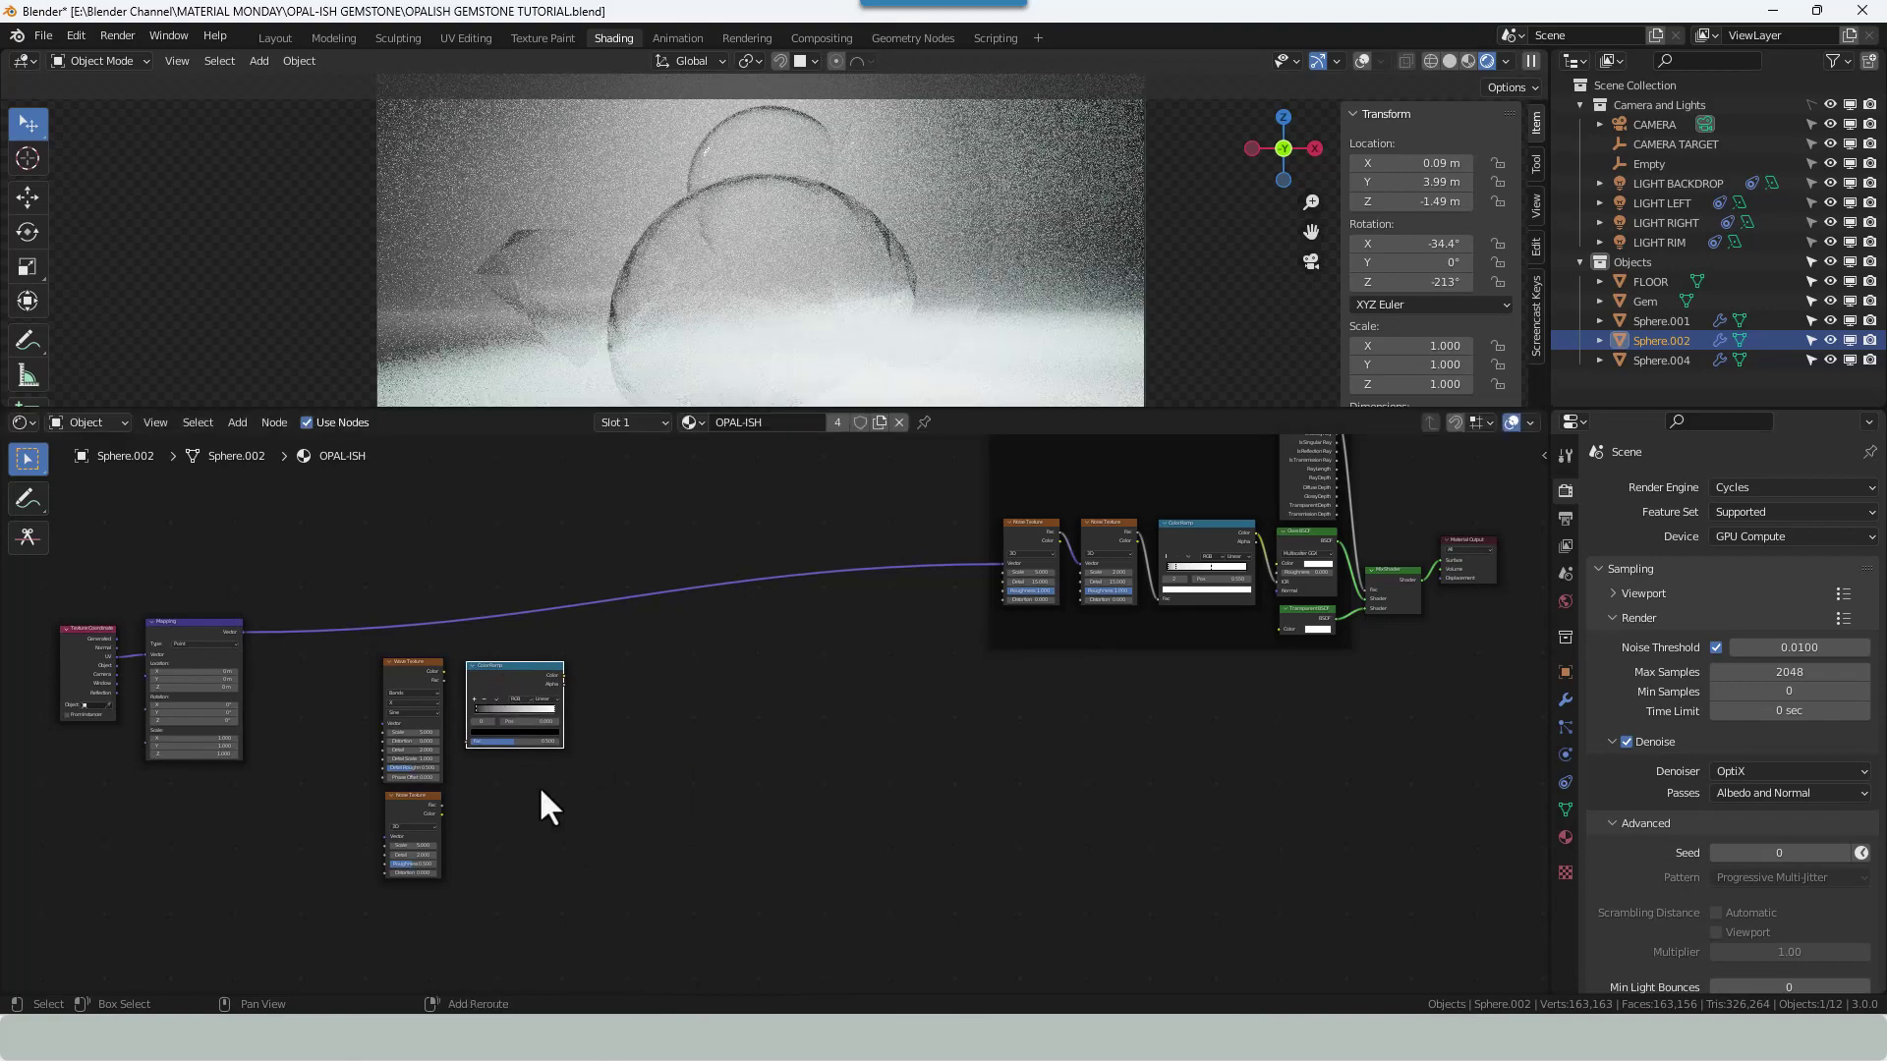
{"action": "key", "text": "shift+d"}
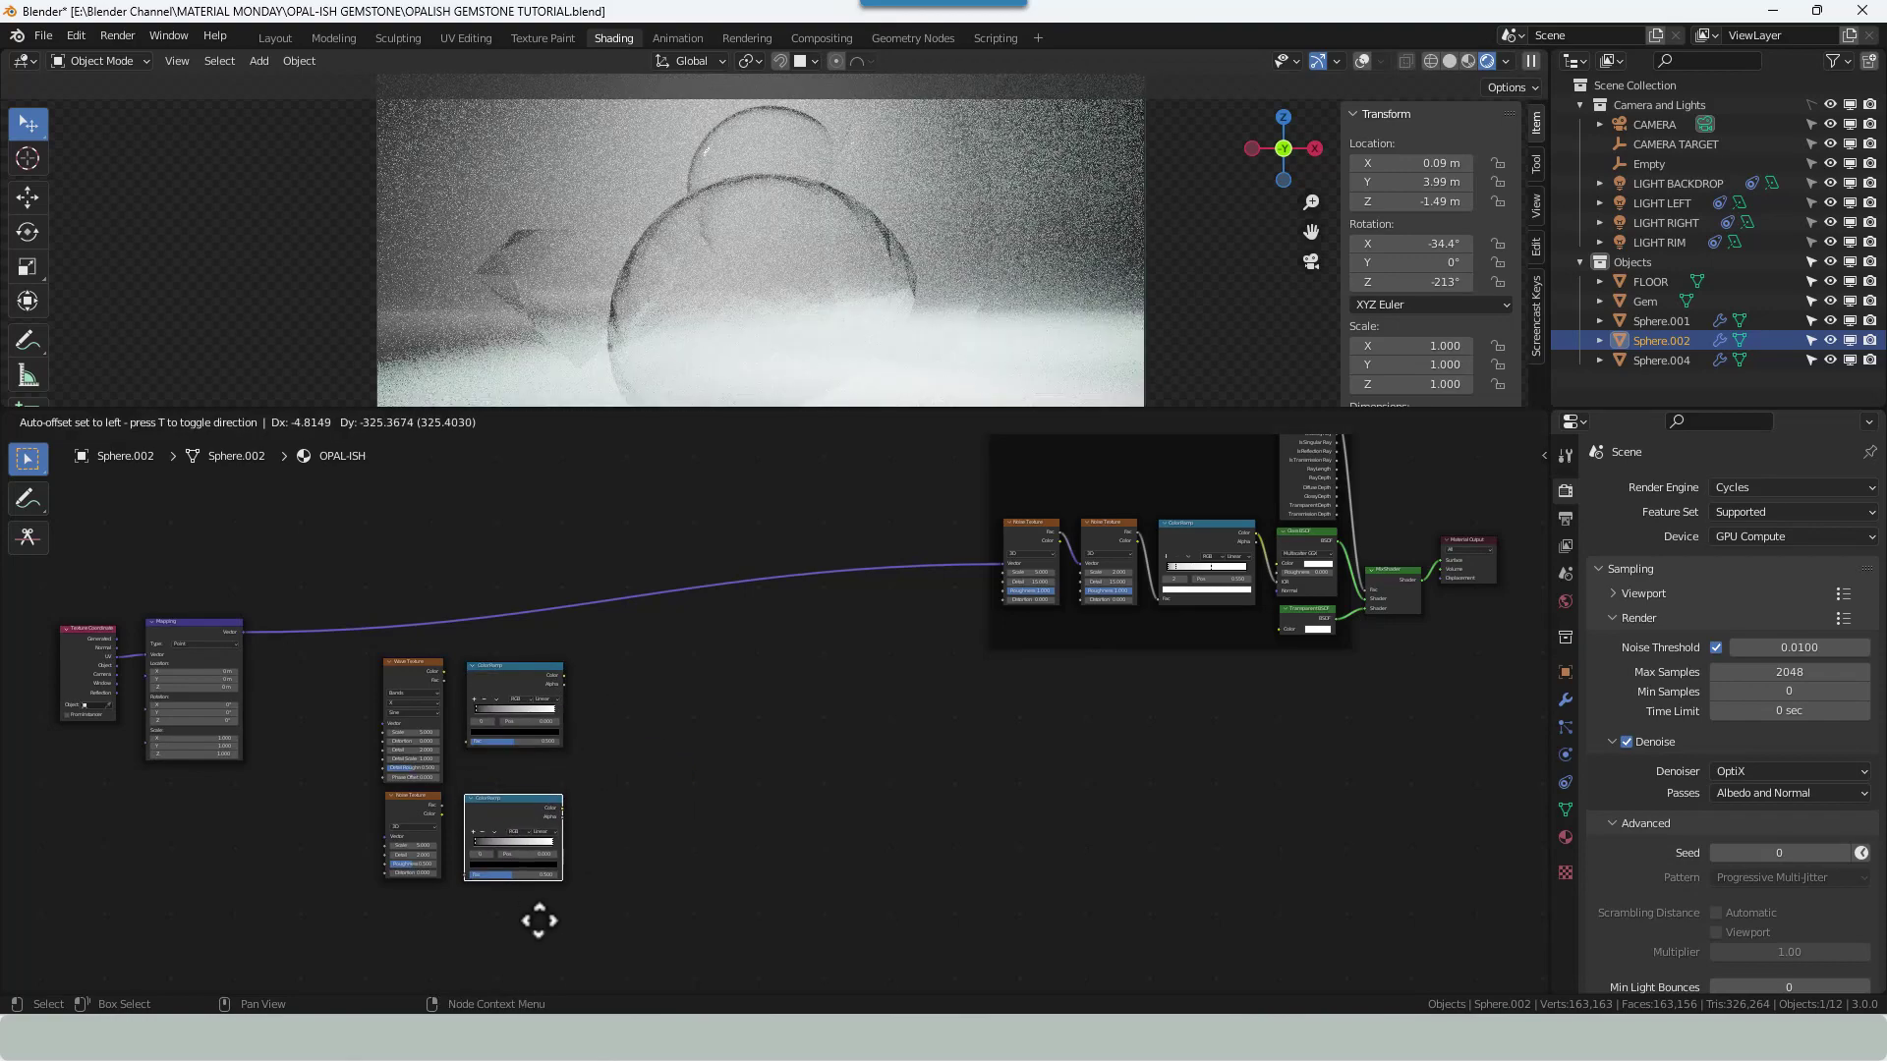
Place the ColorRamp copy beside the Noise Texture and add a Mix node to the right.
{"action": "left_click", "coordinate": [538, 921]}
{"action": "left_click", "coordinate": [653, 812]}
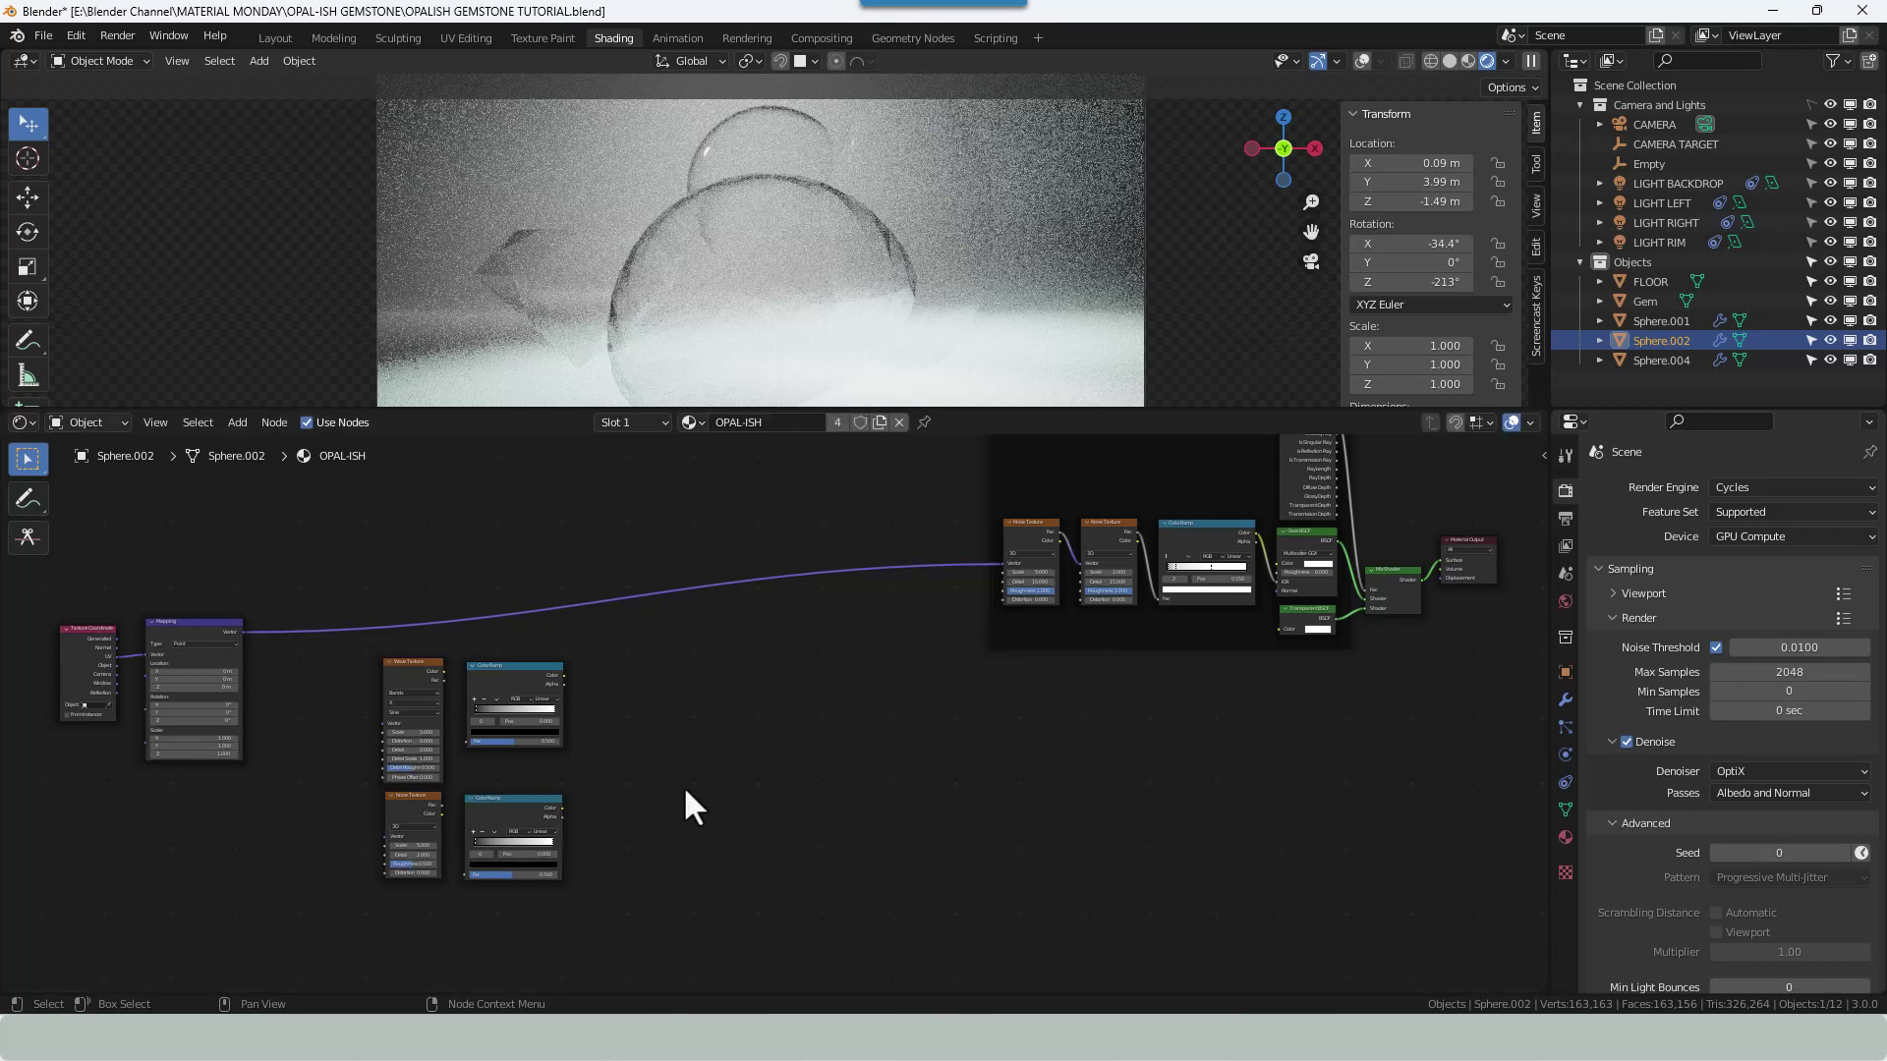
{"action": "key", "text": "shift+a"}
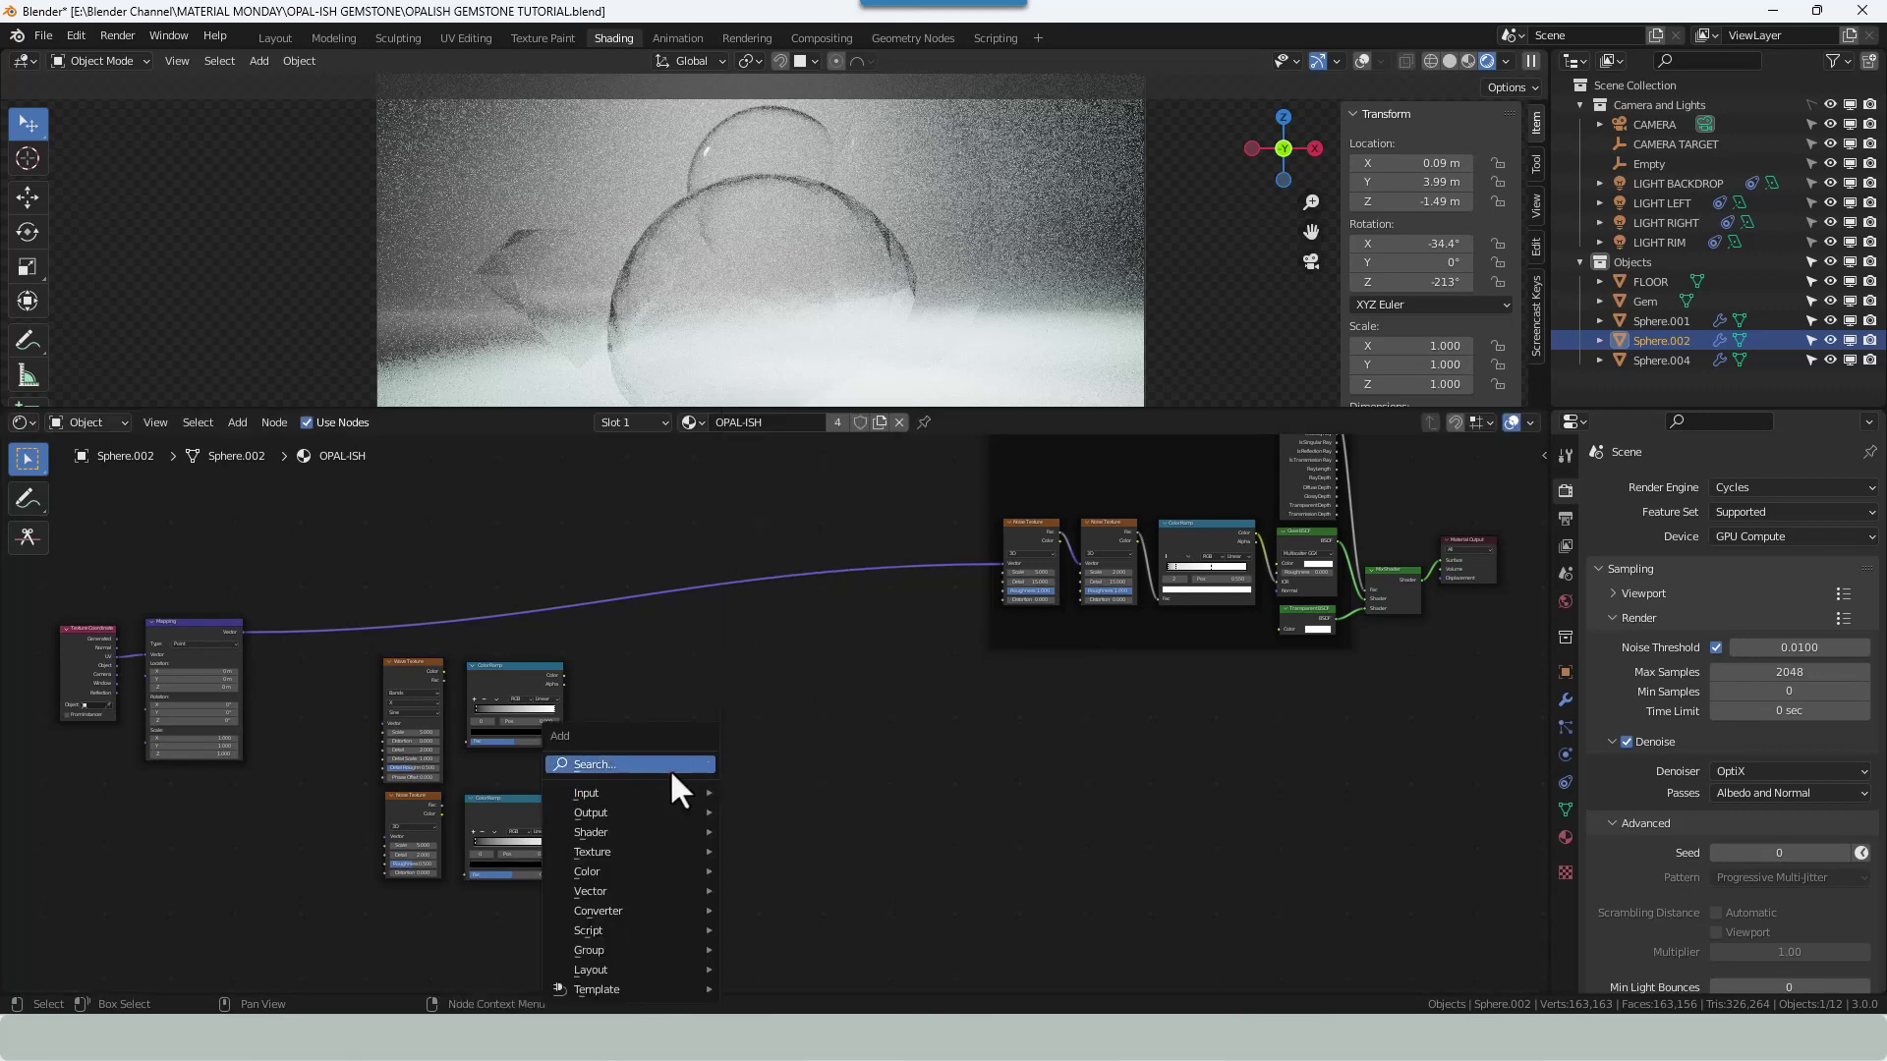
{"action": "left_click", "coordinate": [669, 768]}
{"action": "type", "text": "Mix"}
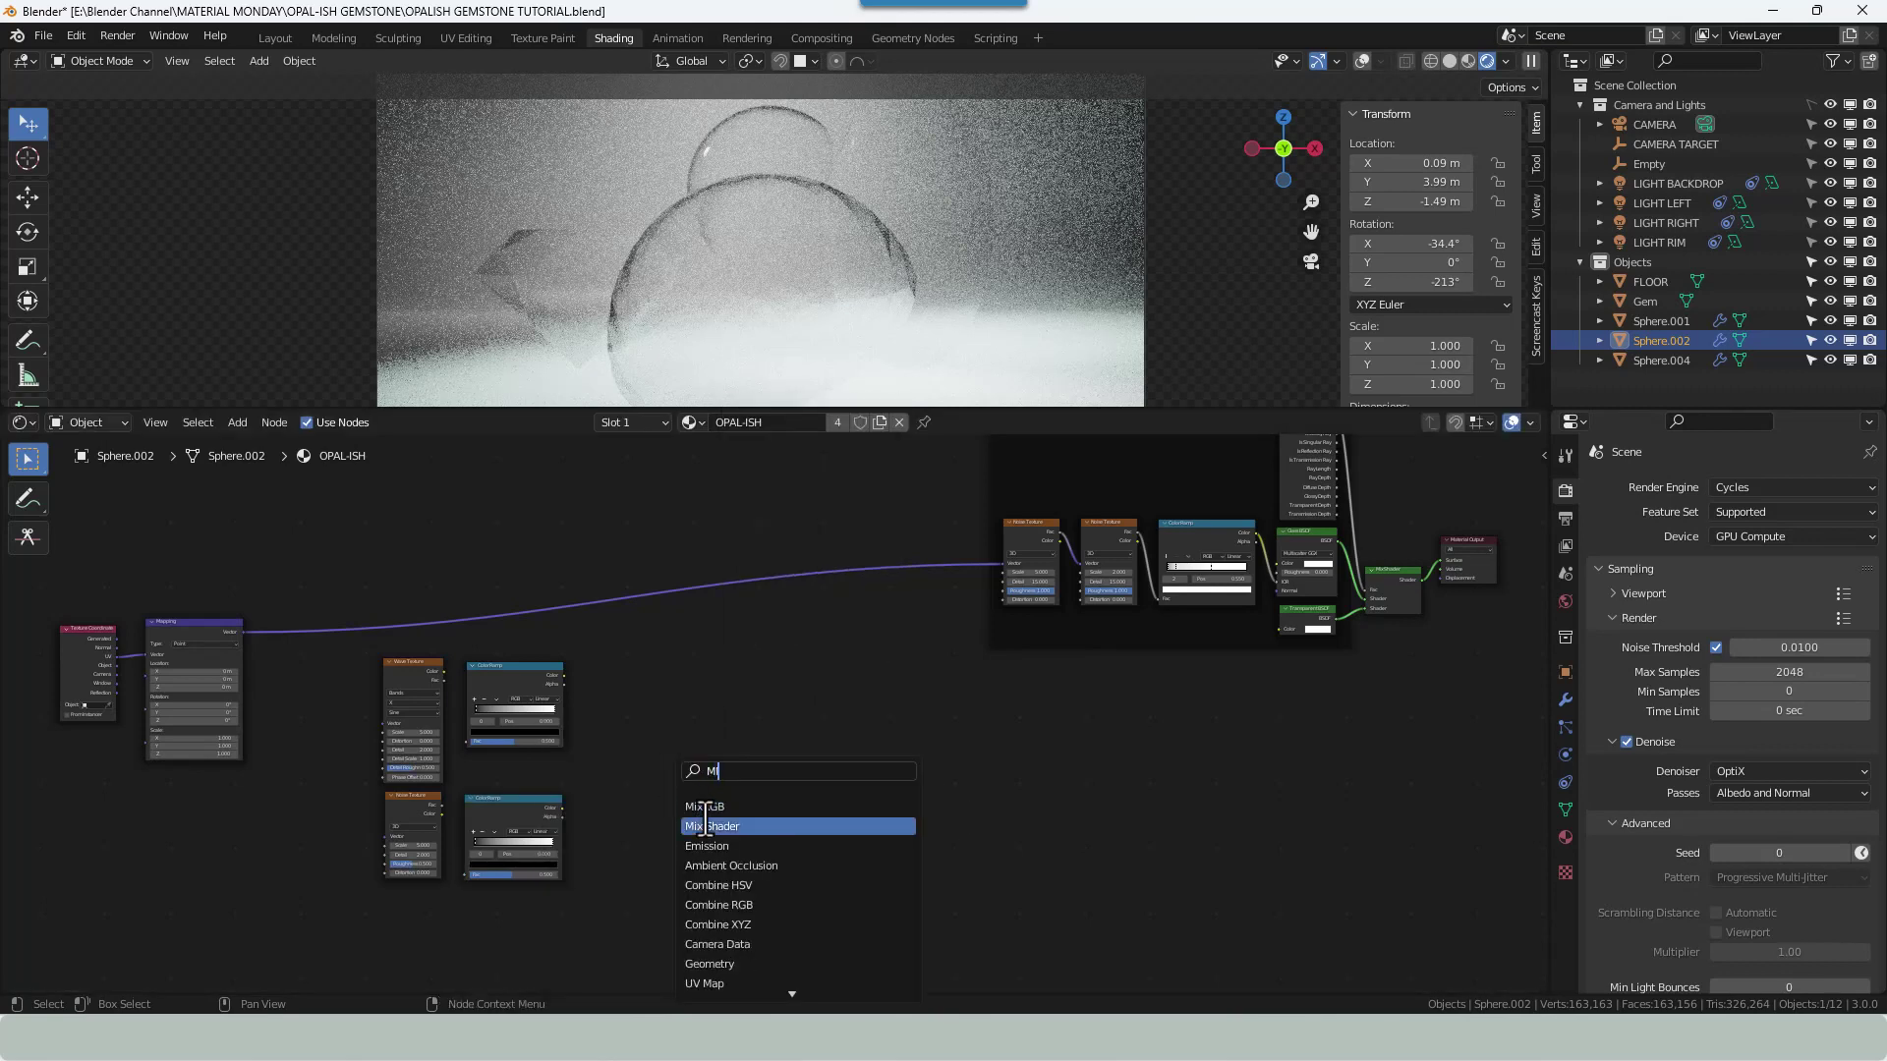
{"action": "key", "text": "Return"}
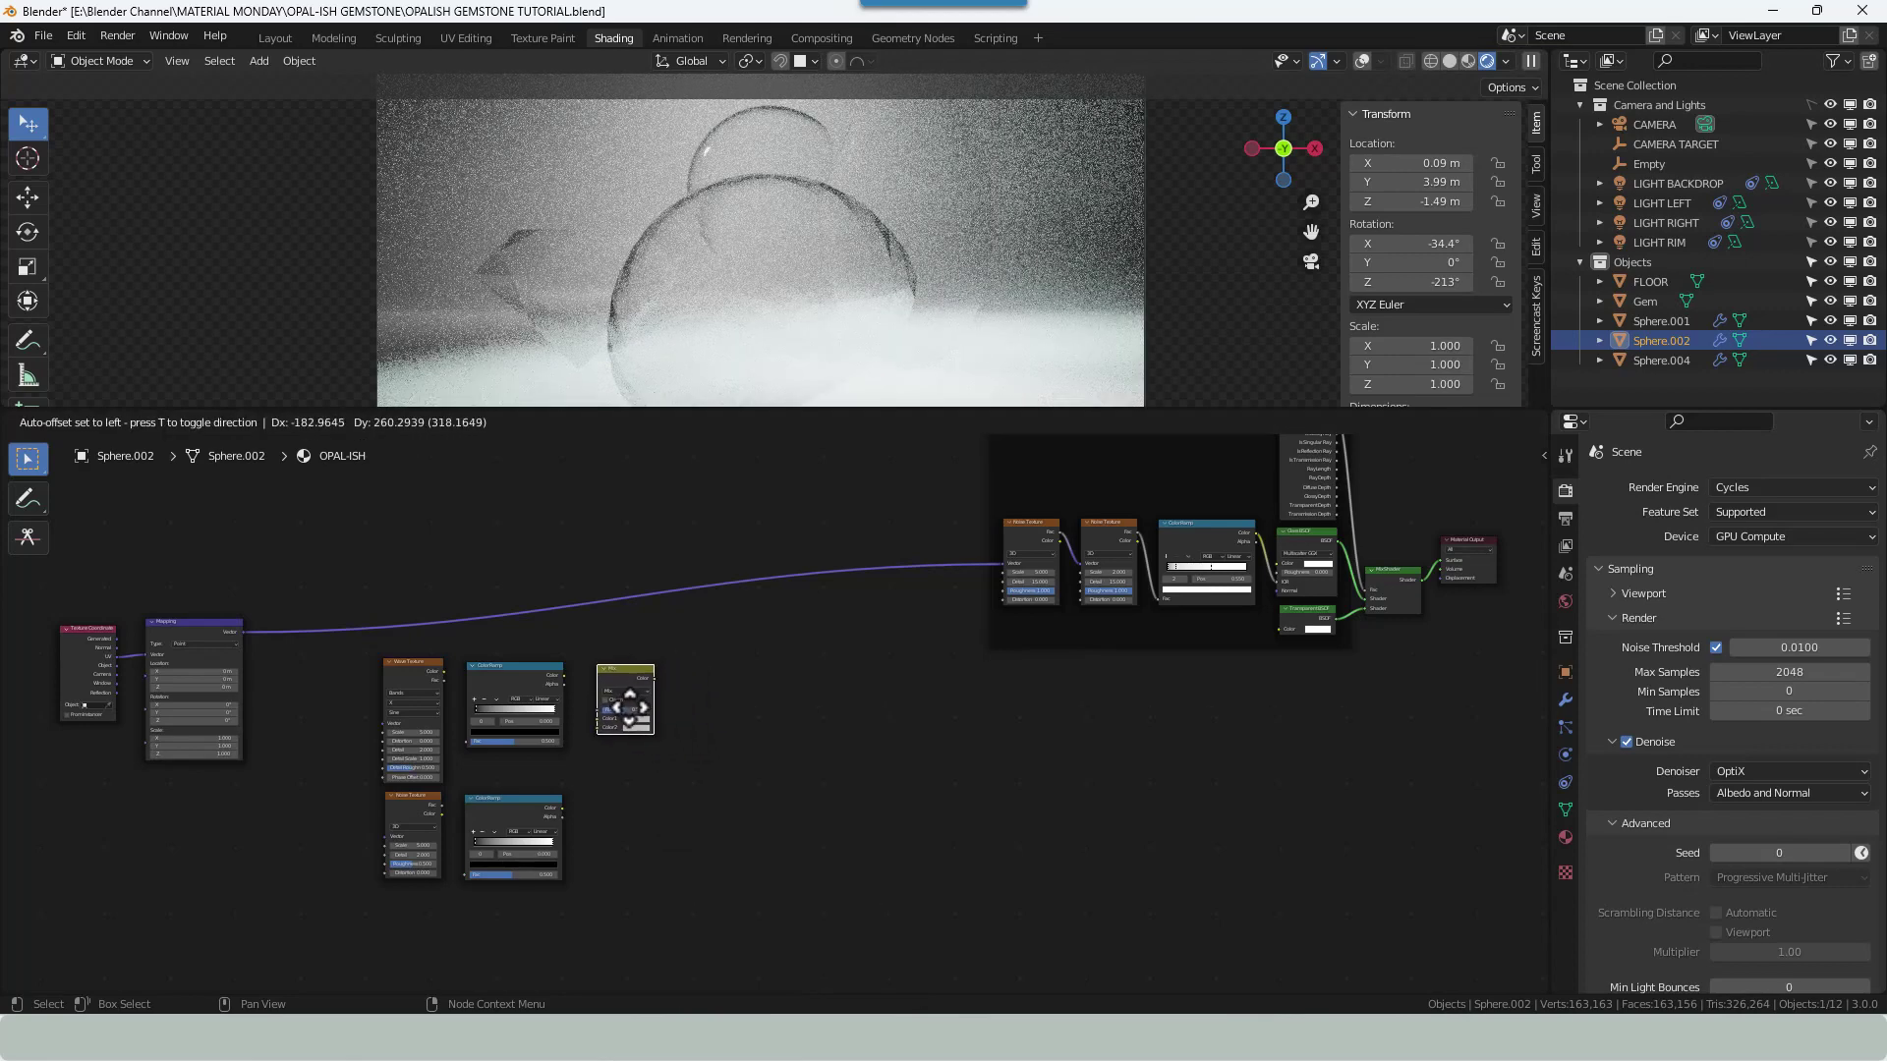
{"action": "left_click", "coordinate": [628, 708]}
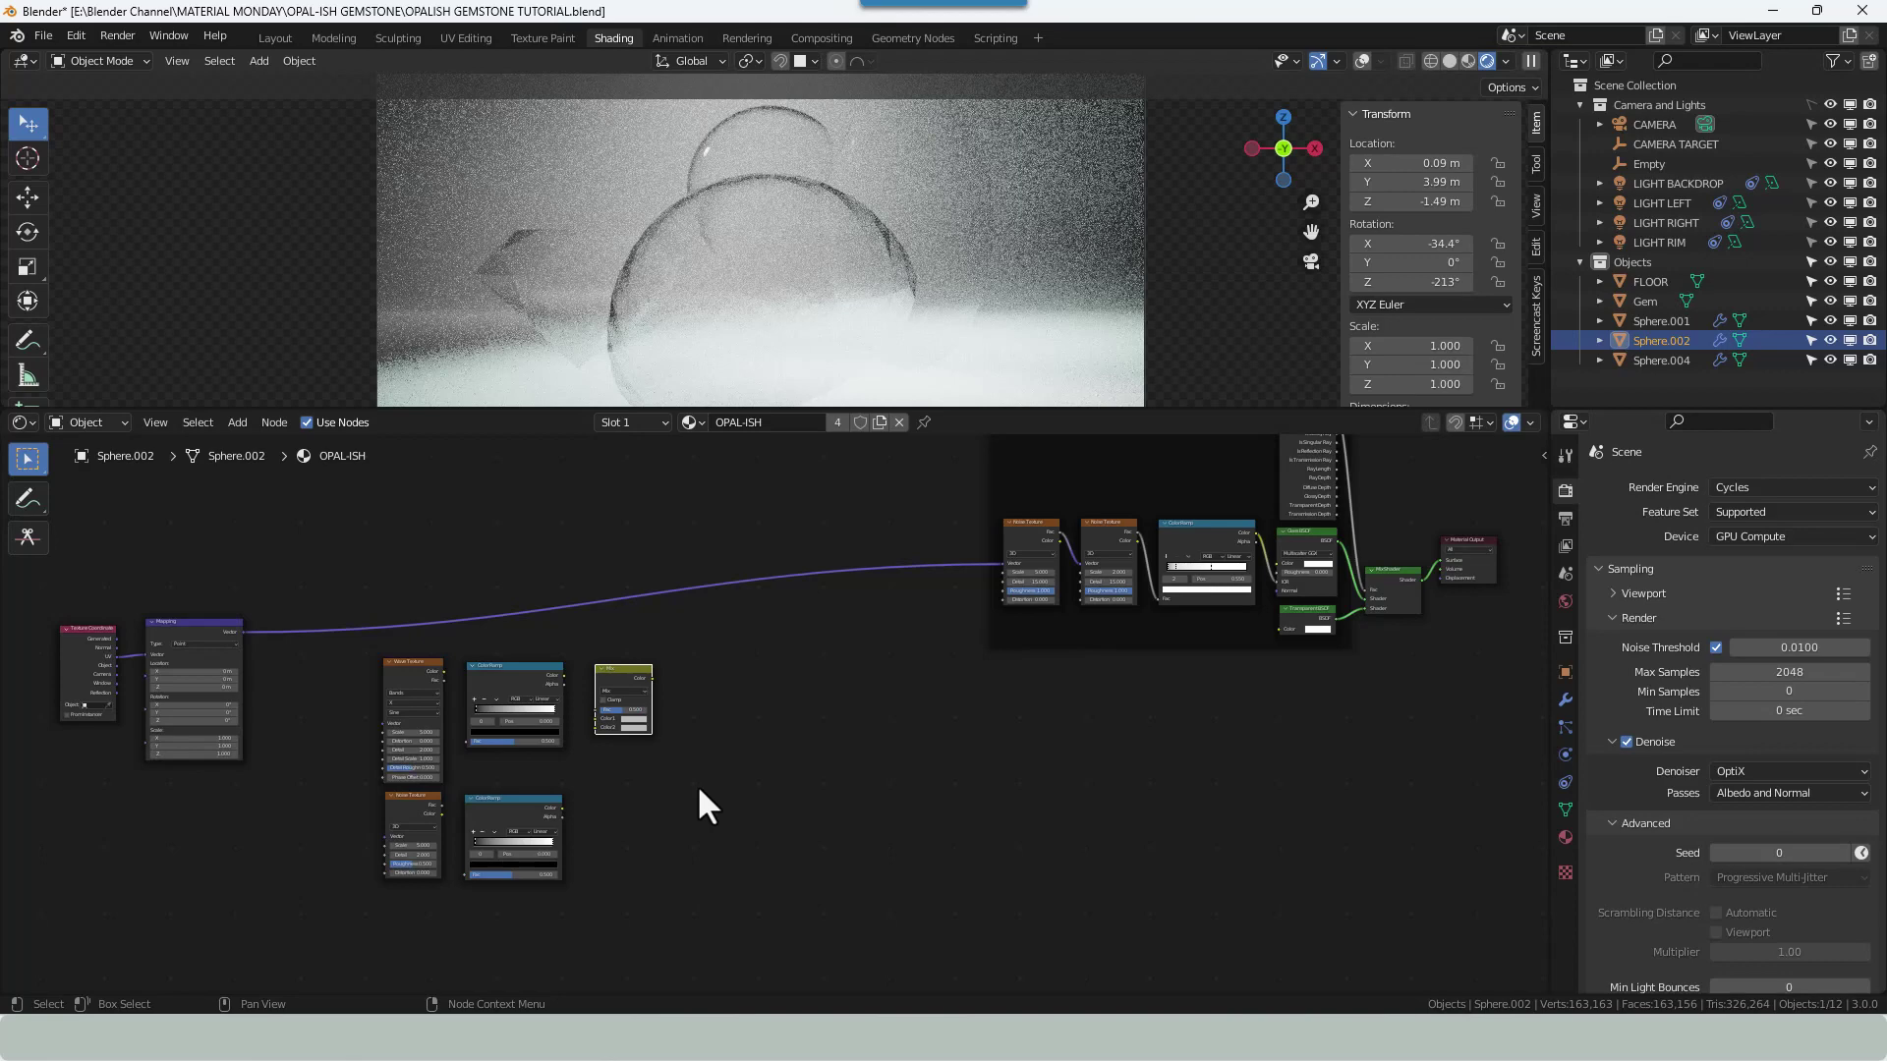
{"action": "left_click", "coordinate": [701, 787]}
Add a Math node beside the Mix node.
{"action": "key", "text": "shift+a"}
{"action": "left_click", "coordinate": [689, 764]}
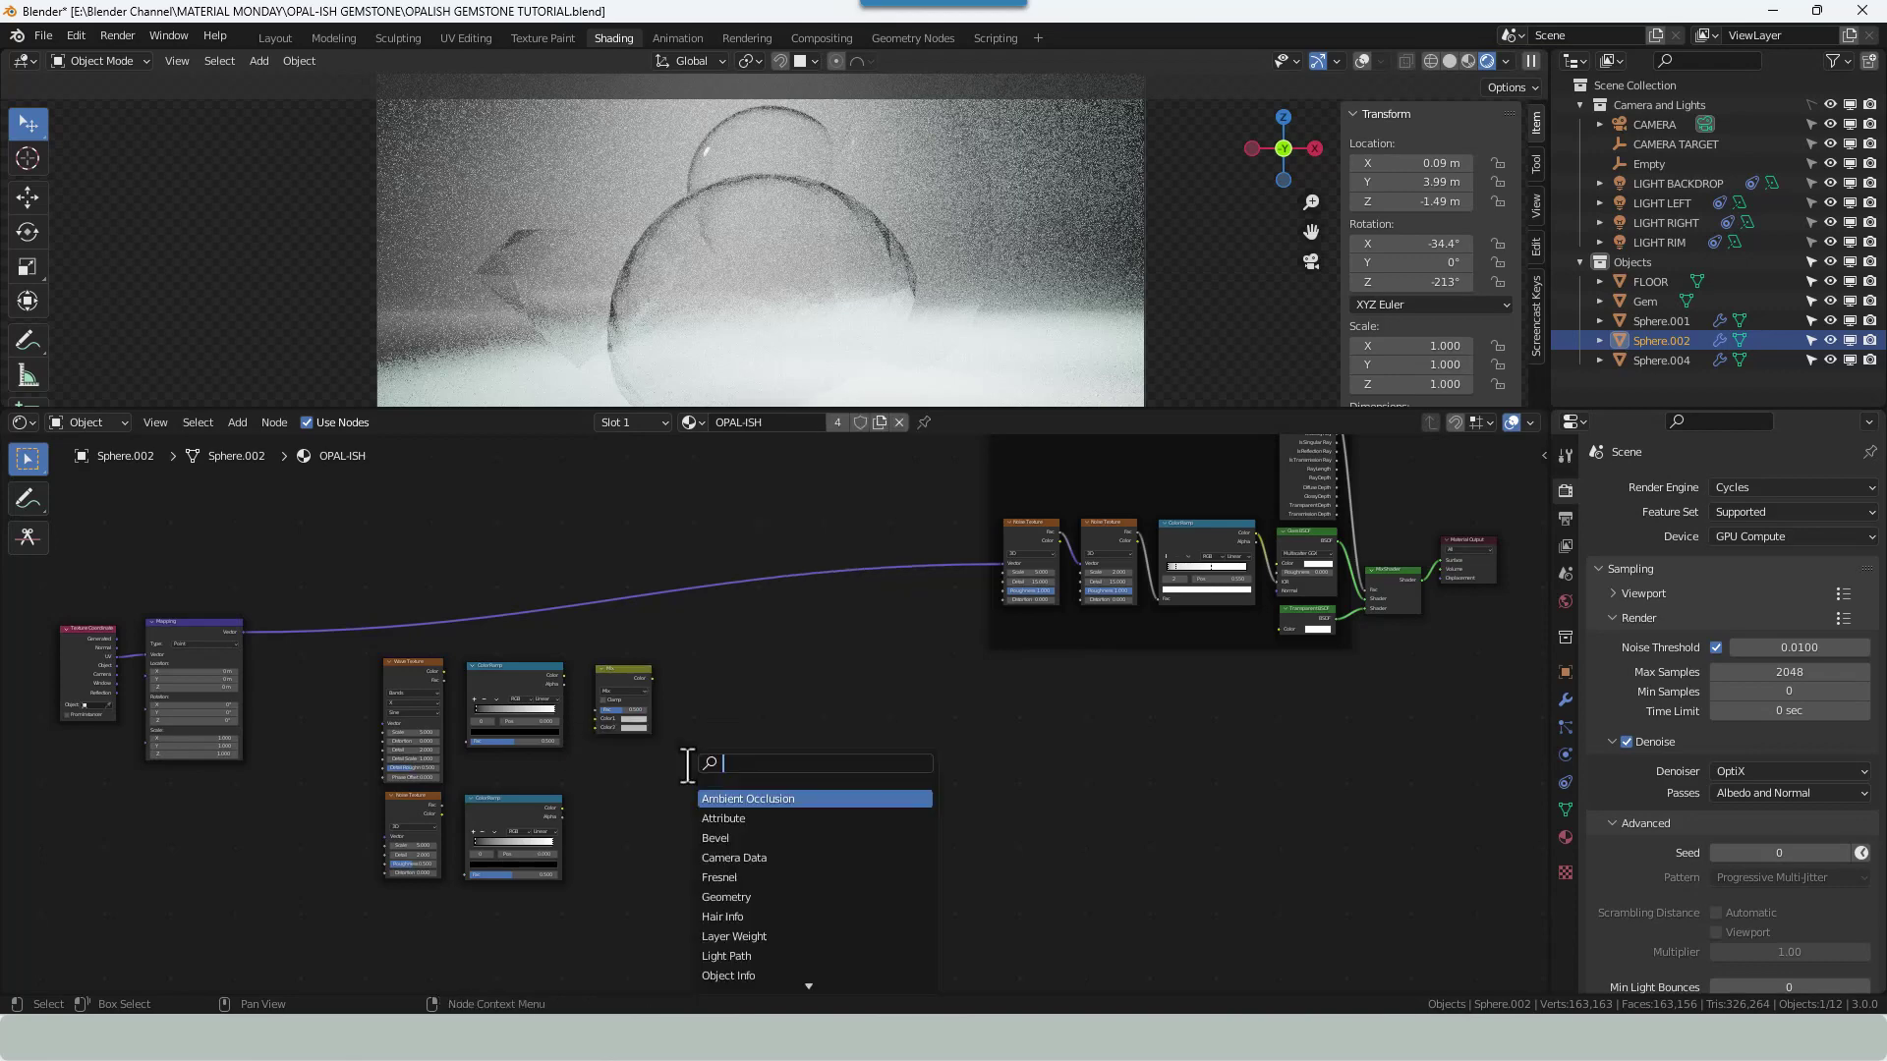
{"action": "type", "text": "MATH"}
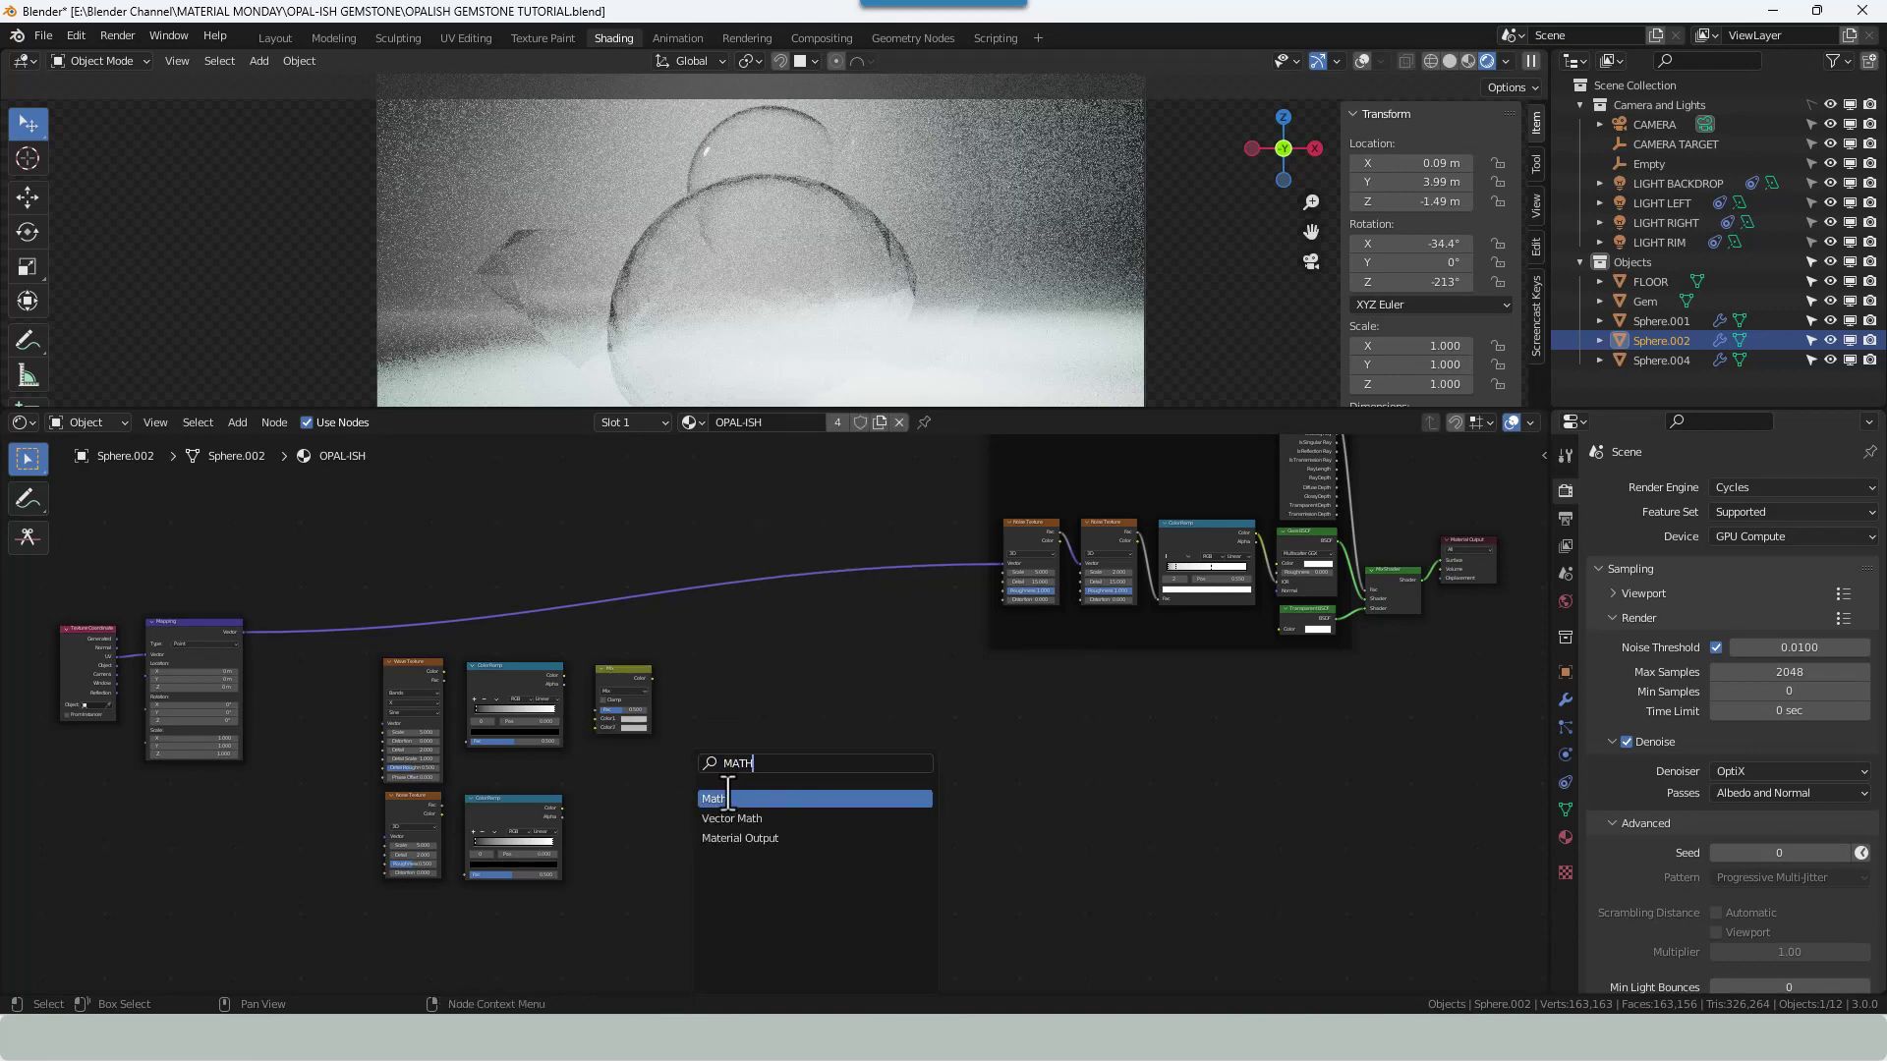
{"action": "left_click", "coordinate": [727, 798]}
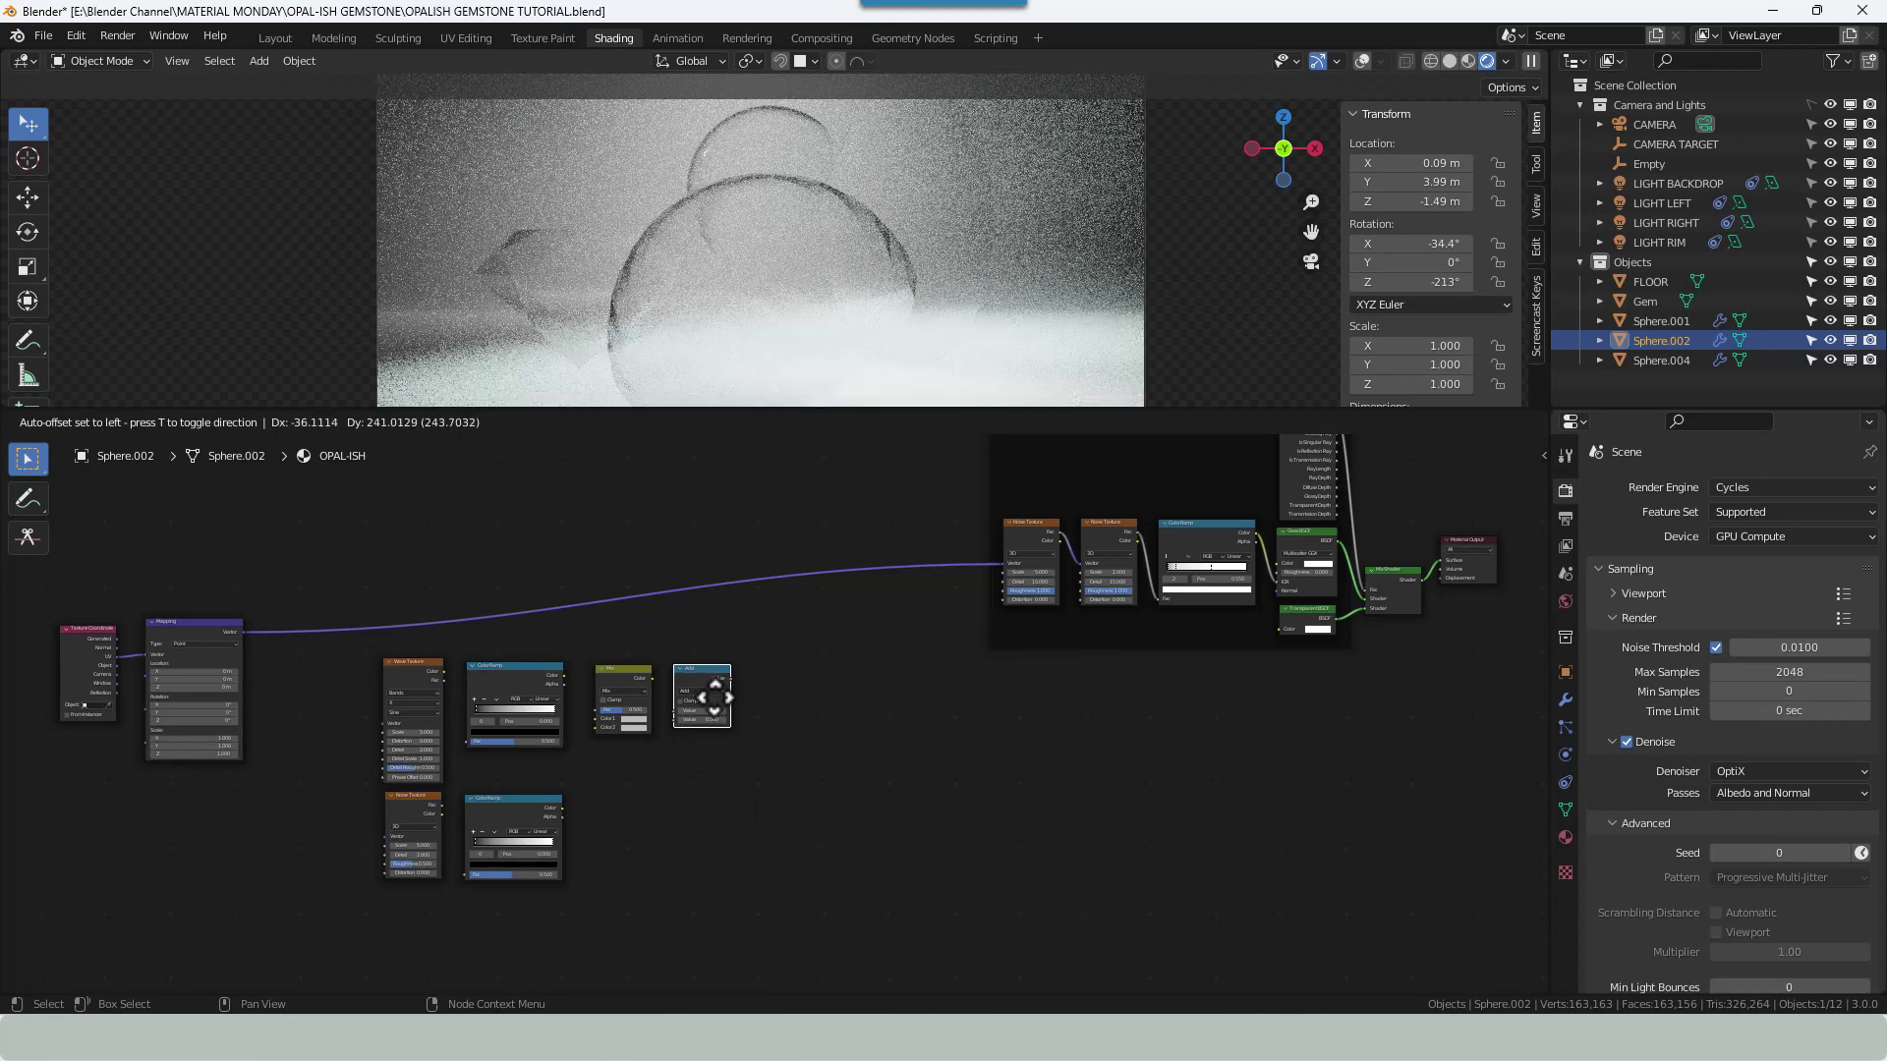
{"action": "left_click", "coordinate": [716, 698]}
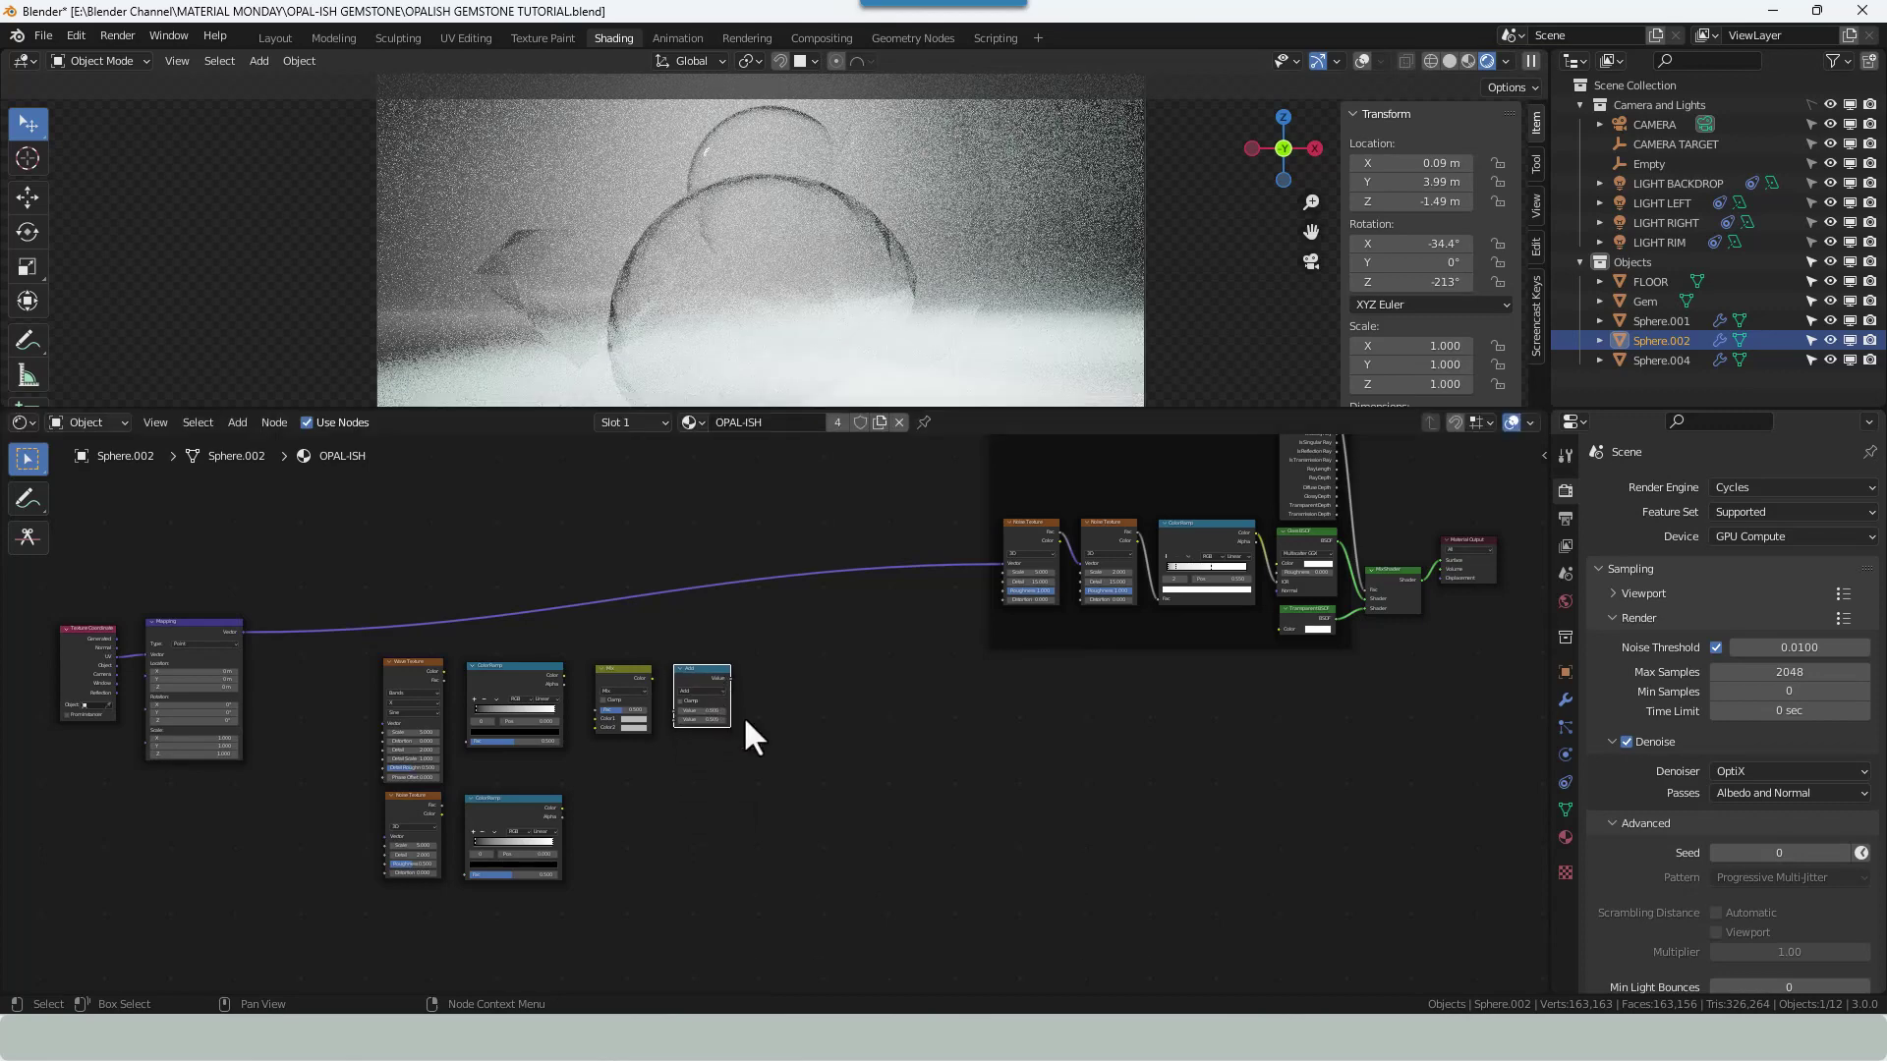
Add a Volume Scatter node next to the Math node and connect it to the Material Output.
{"action": "key", "text": "shift+a"}
{"action": "left_click", "coordinate": [788, 755]}
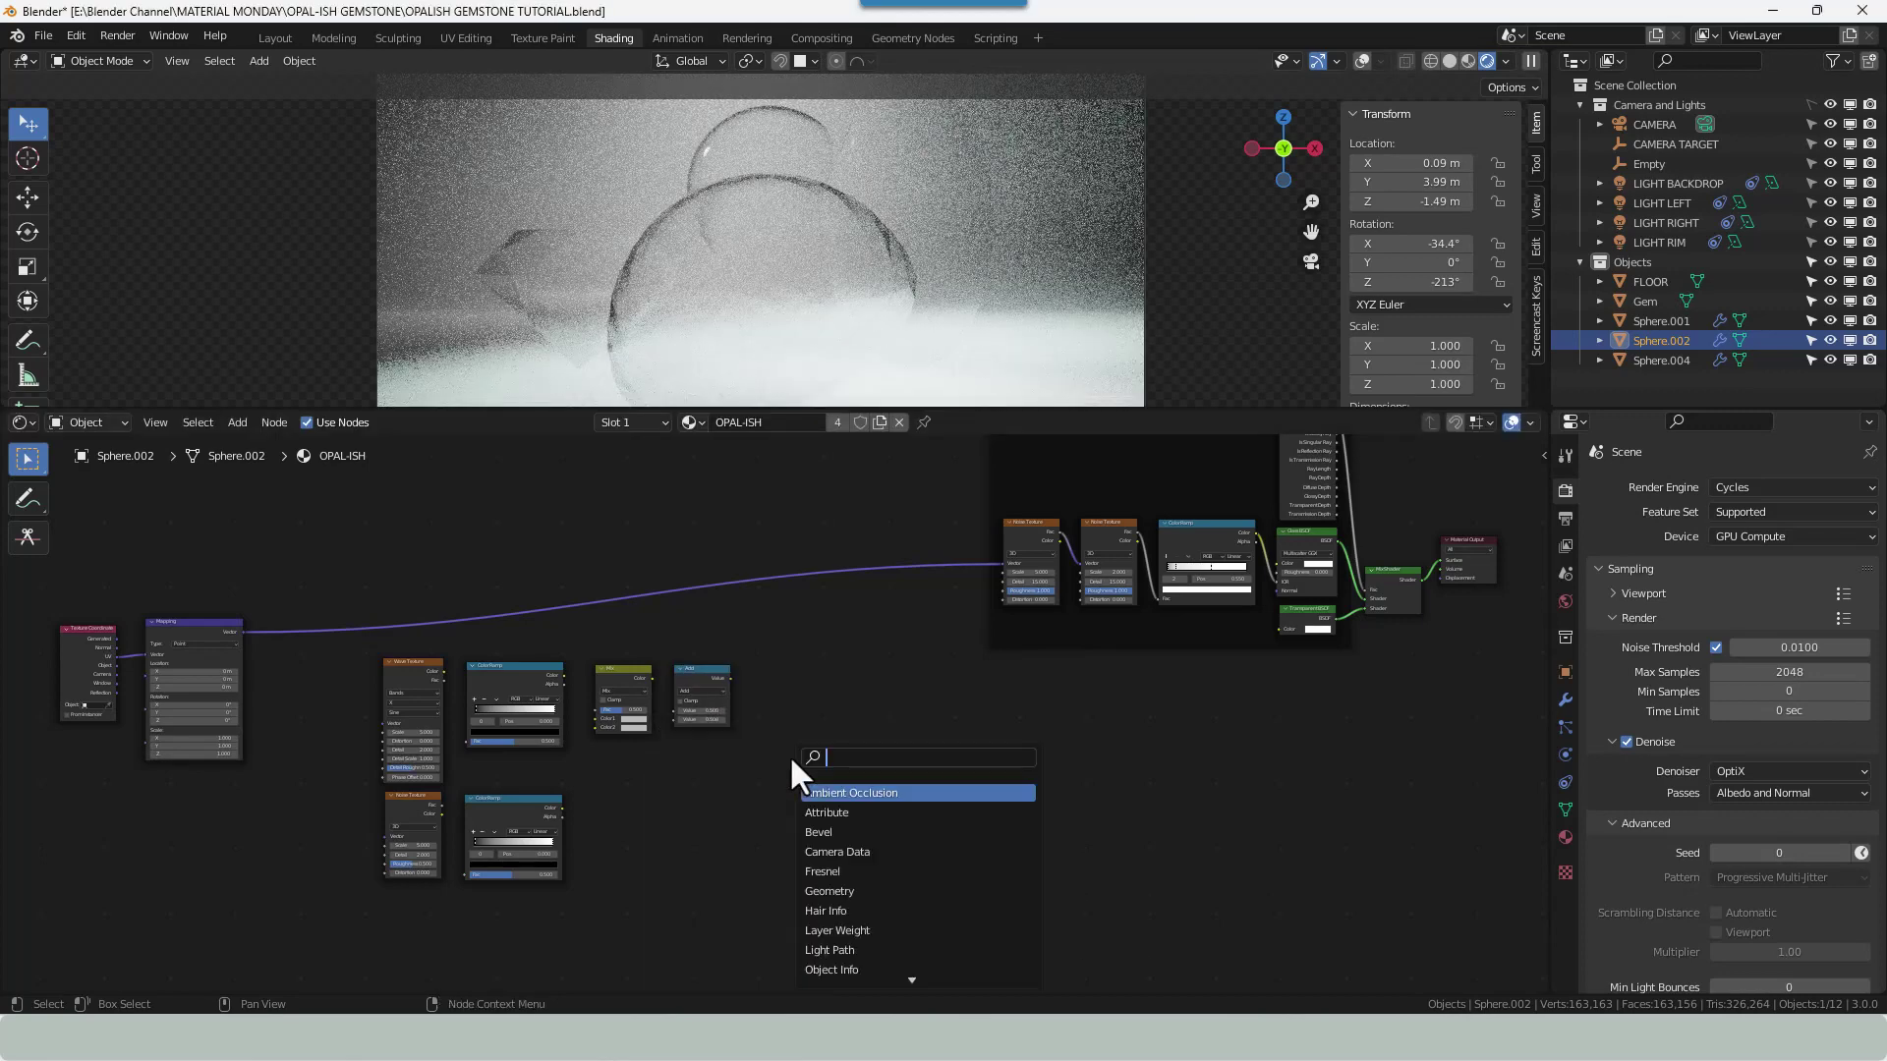
{"action": "type", "text": "VOLUM"}
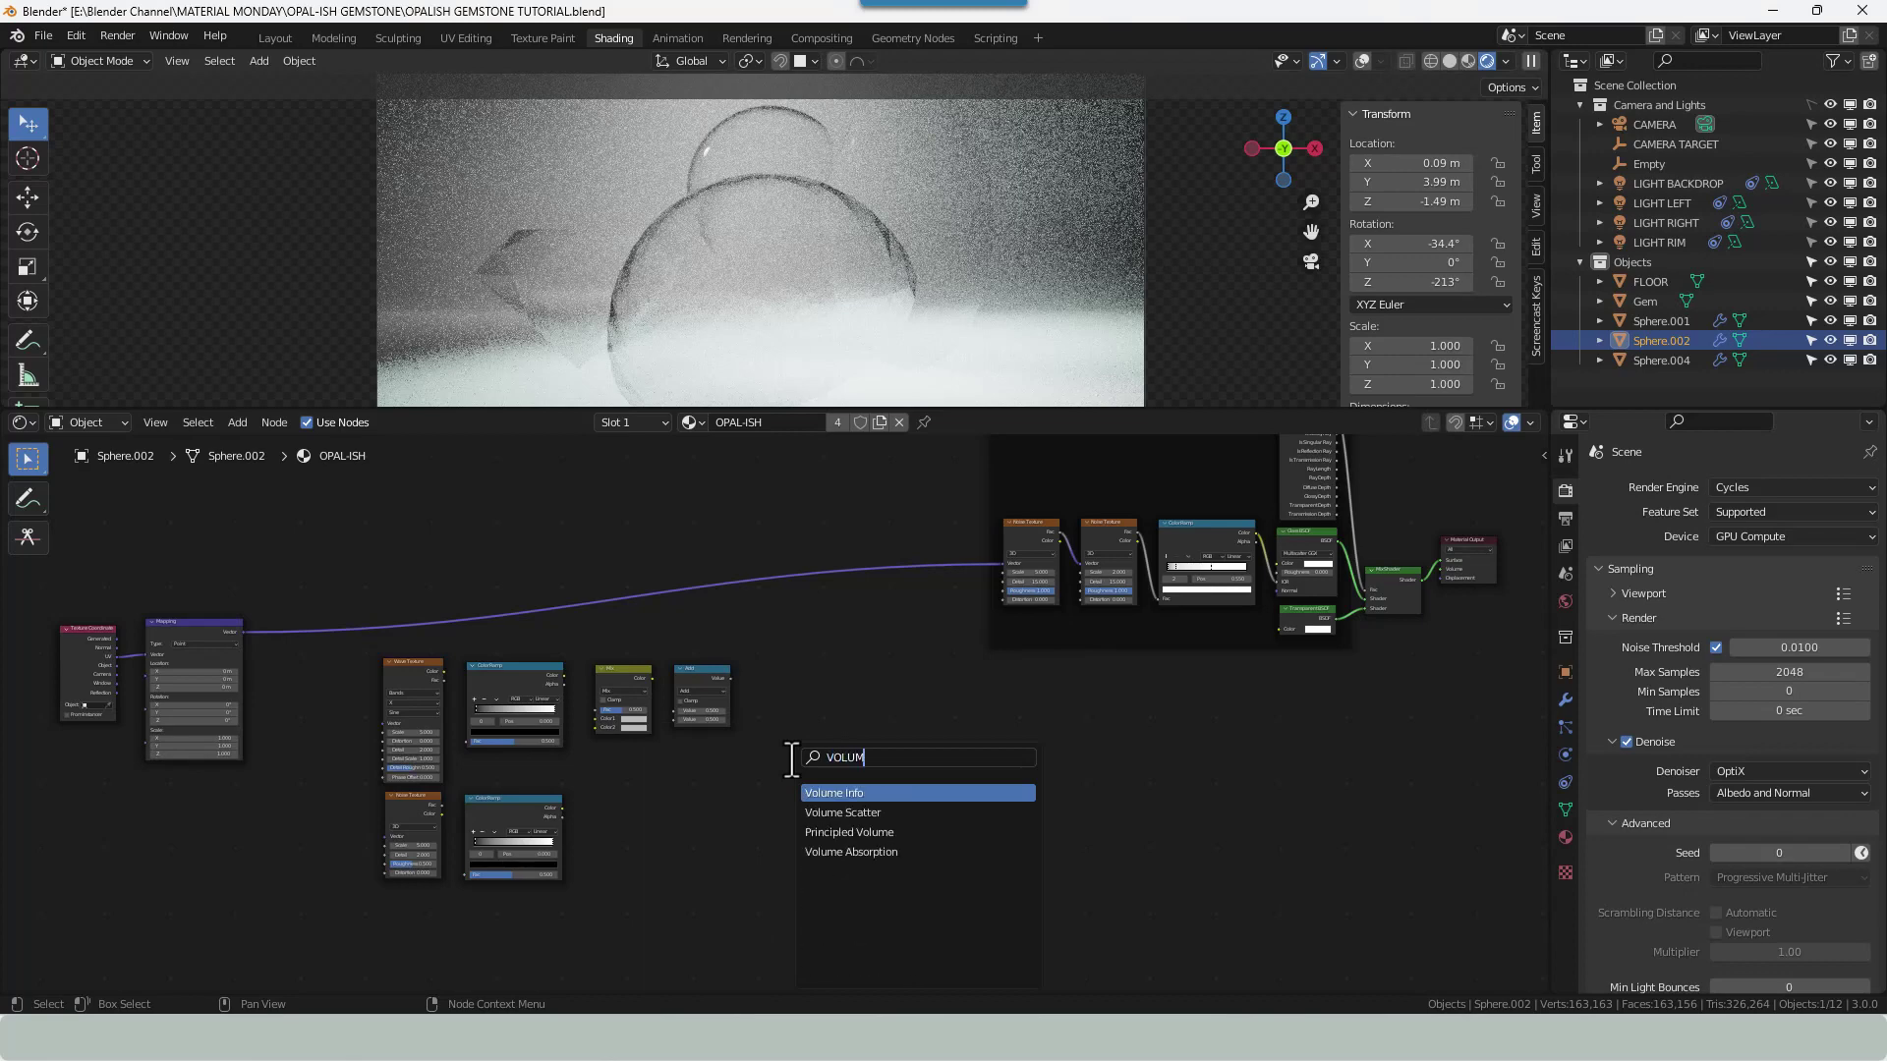
{"action": "left_click", "coordinate": [842, 813]}
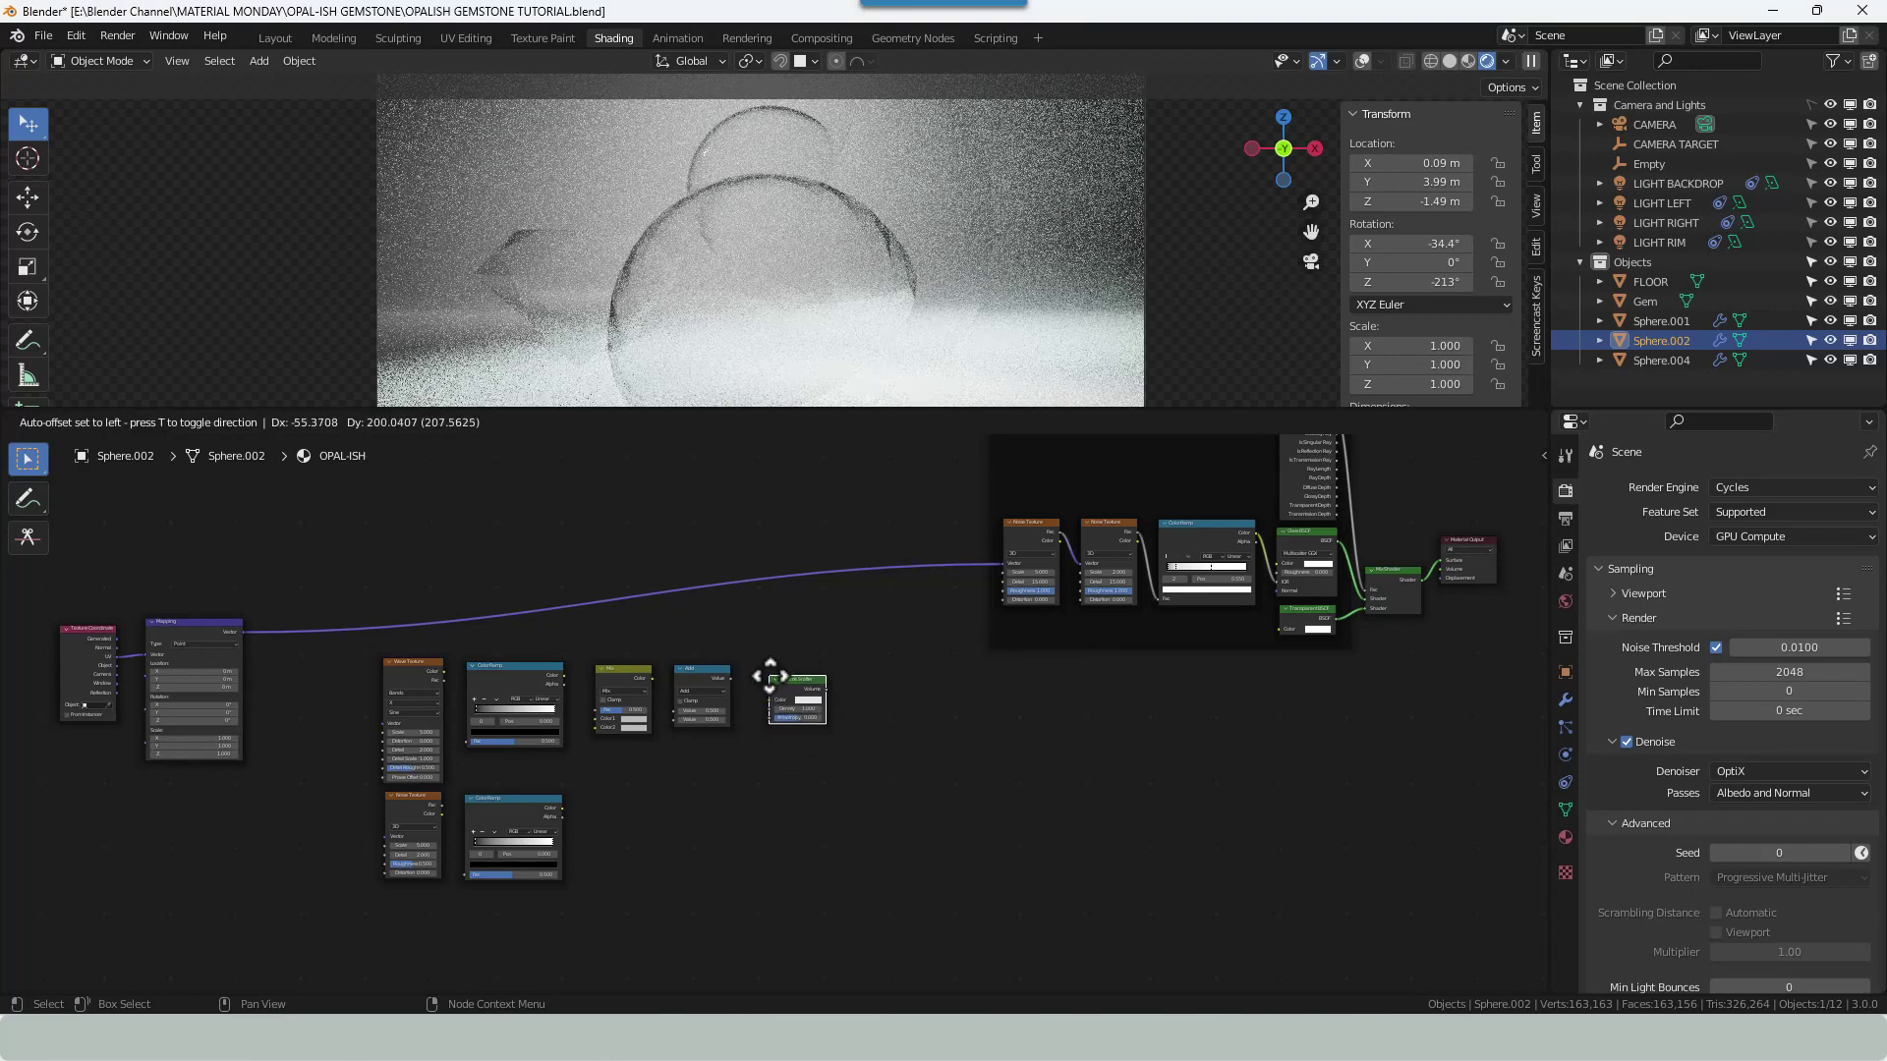
{"action": "left_click", "coordinate": [751, 670]}
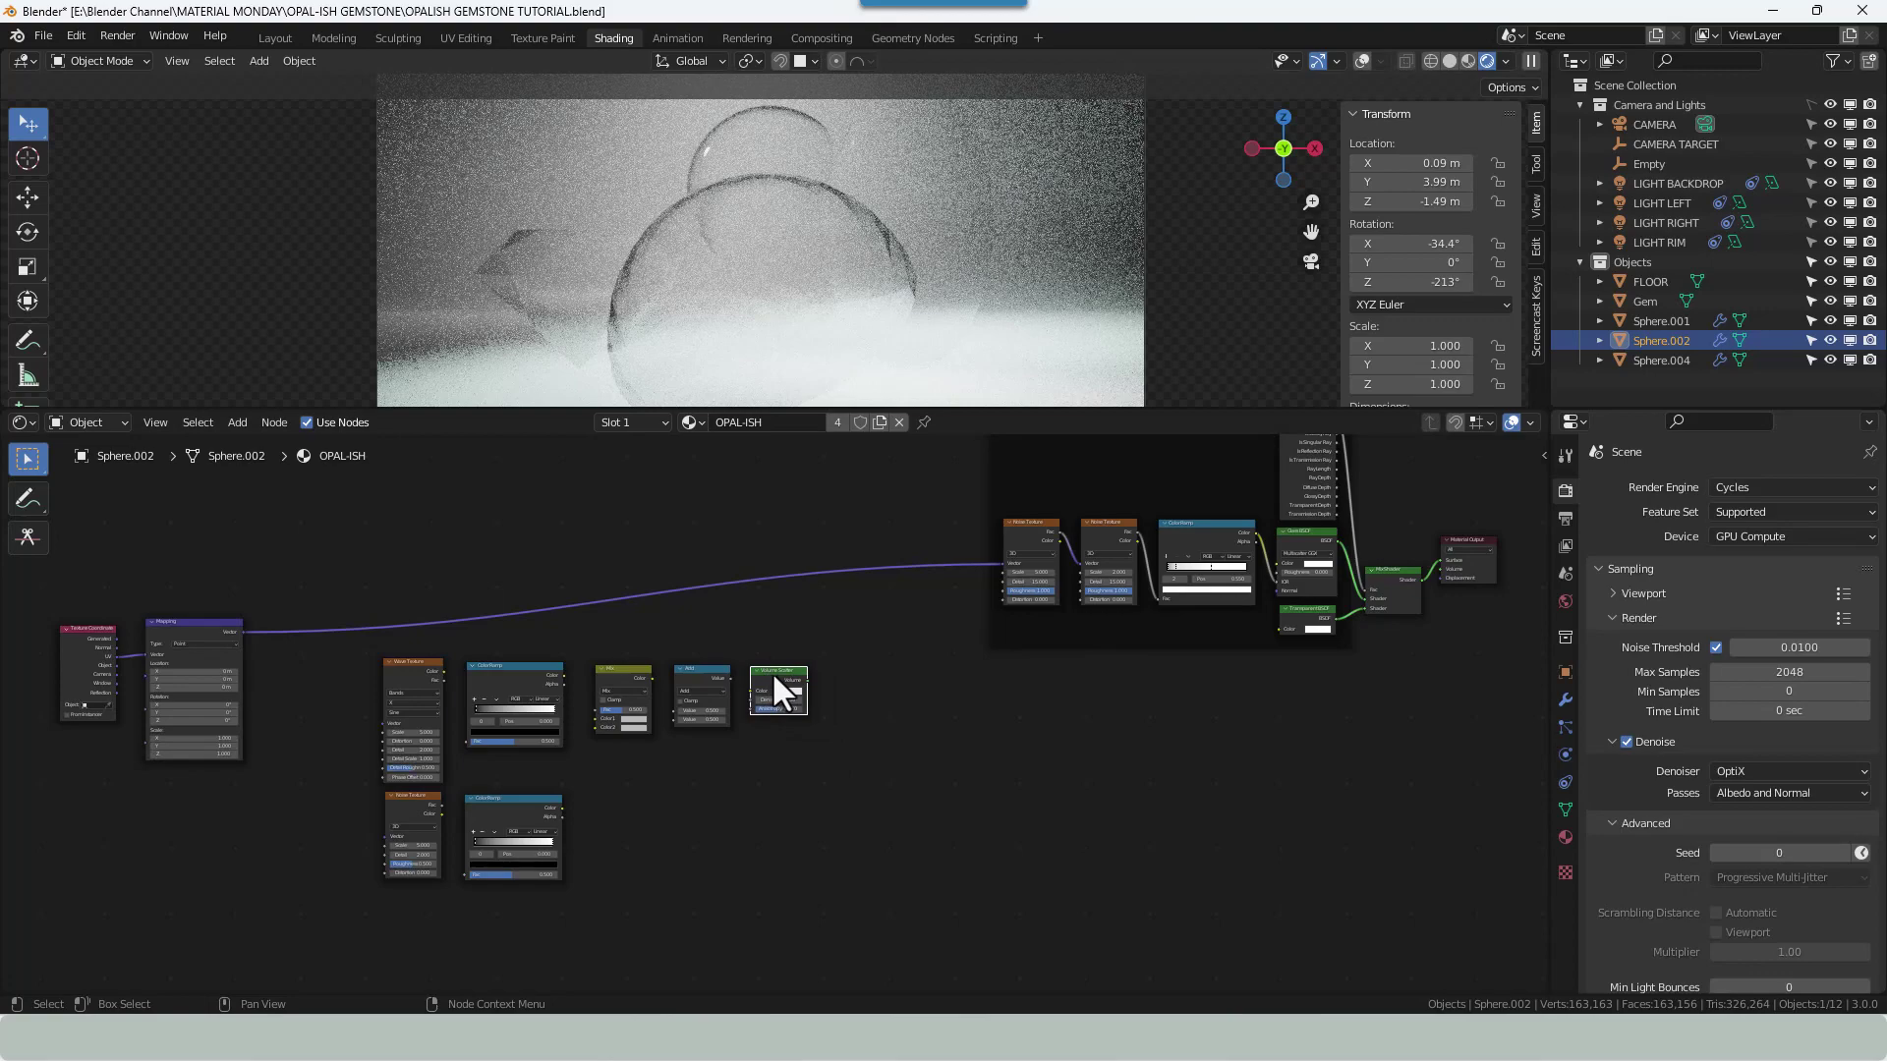
{"action": "left_click", "coordinate": [774, 670], "text": "ctrl+shift"}
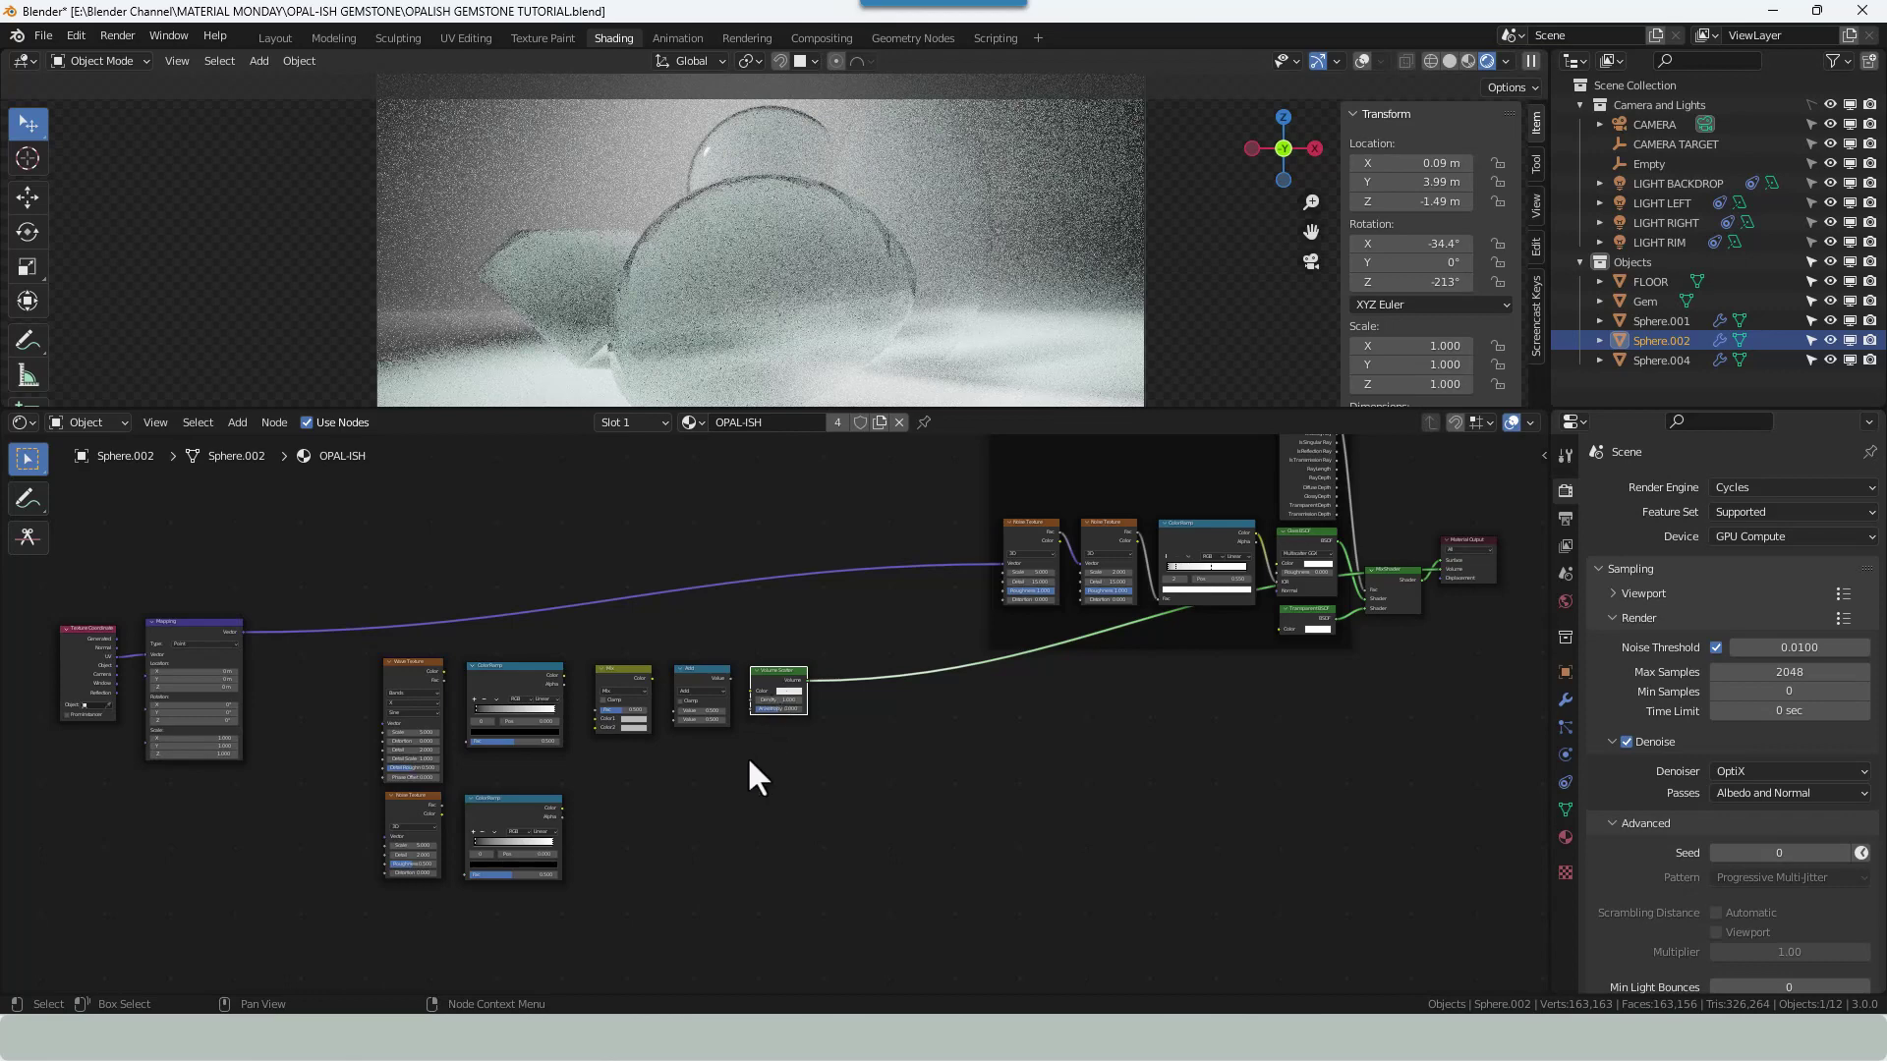
Link the Mapping Vector output into both the Wave and Noise Texture Vector inputs.
{"action": "scroll", "coordinate": [762, 750], "scroll_direction": "left", "scroll_amount": 5, "text": "ctrl"}
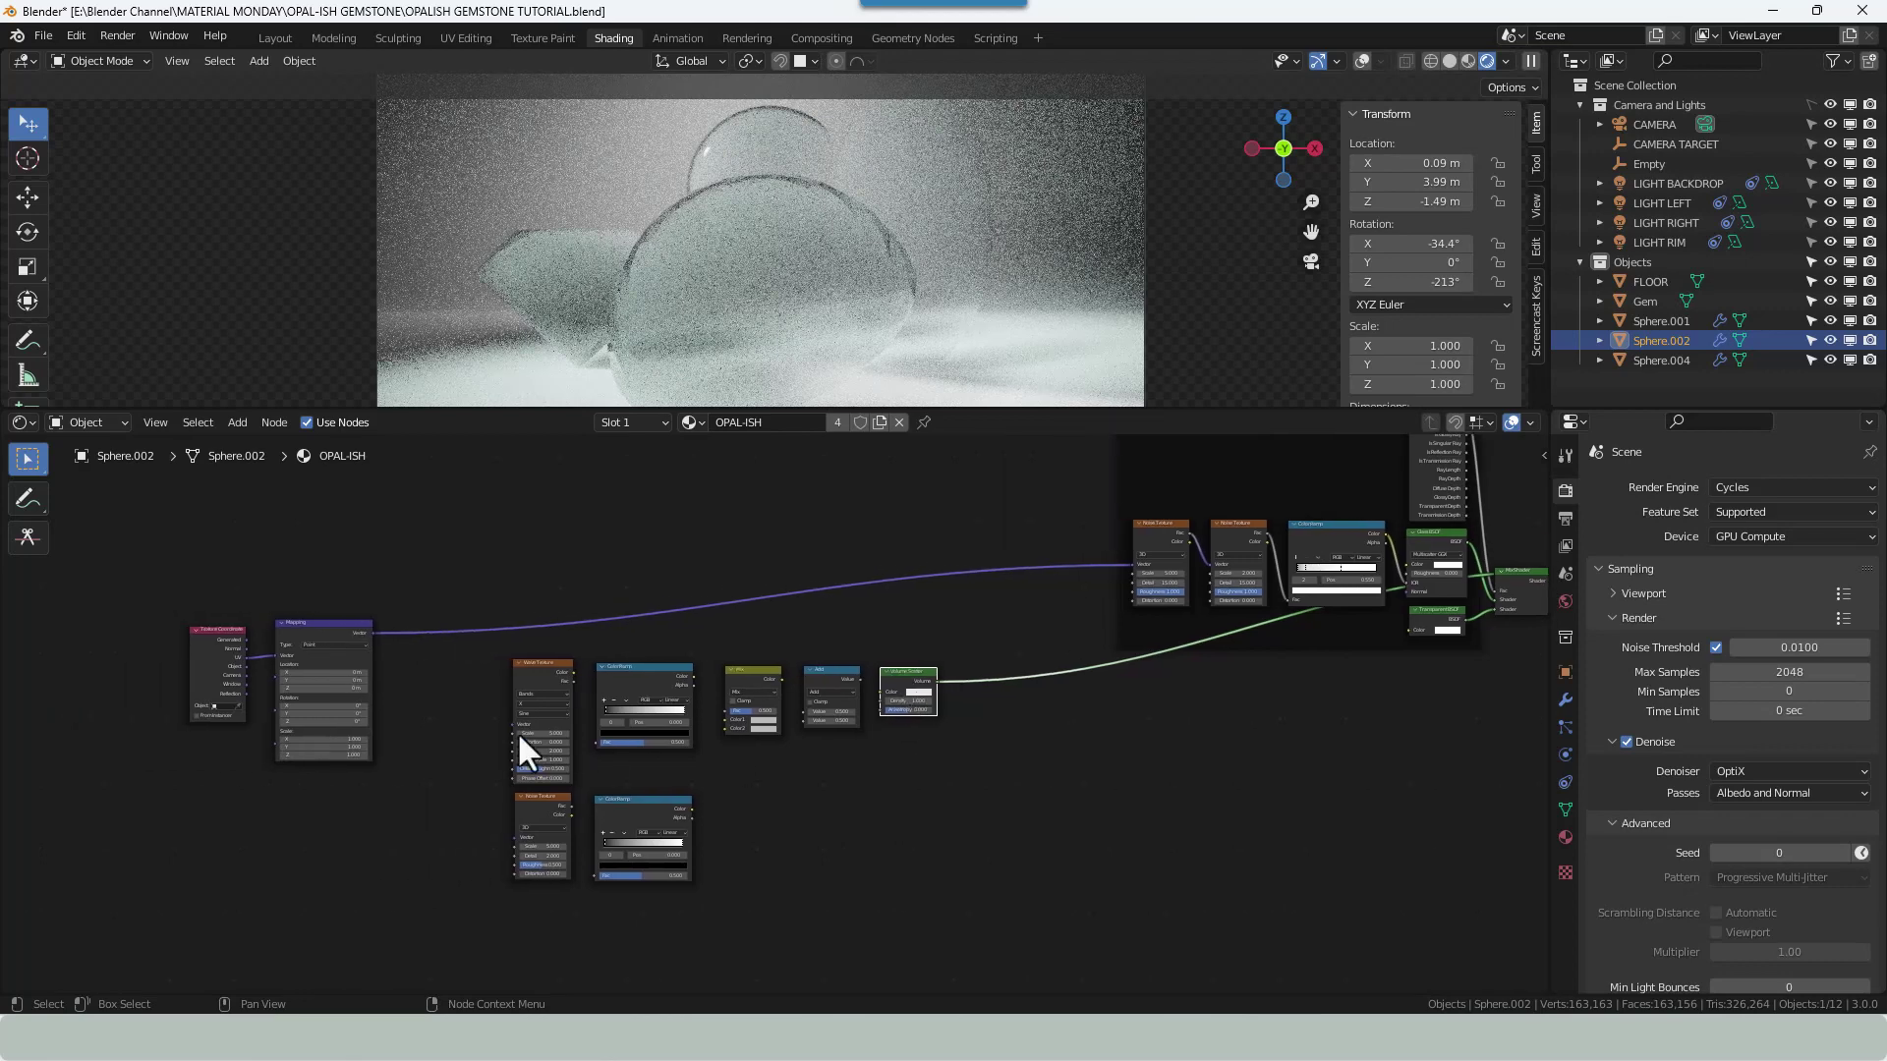
{"action": "left_click_drag", "start_coordinate": [371, 633], "coordinate": [414, 648]}
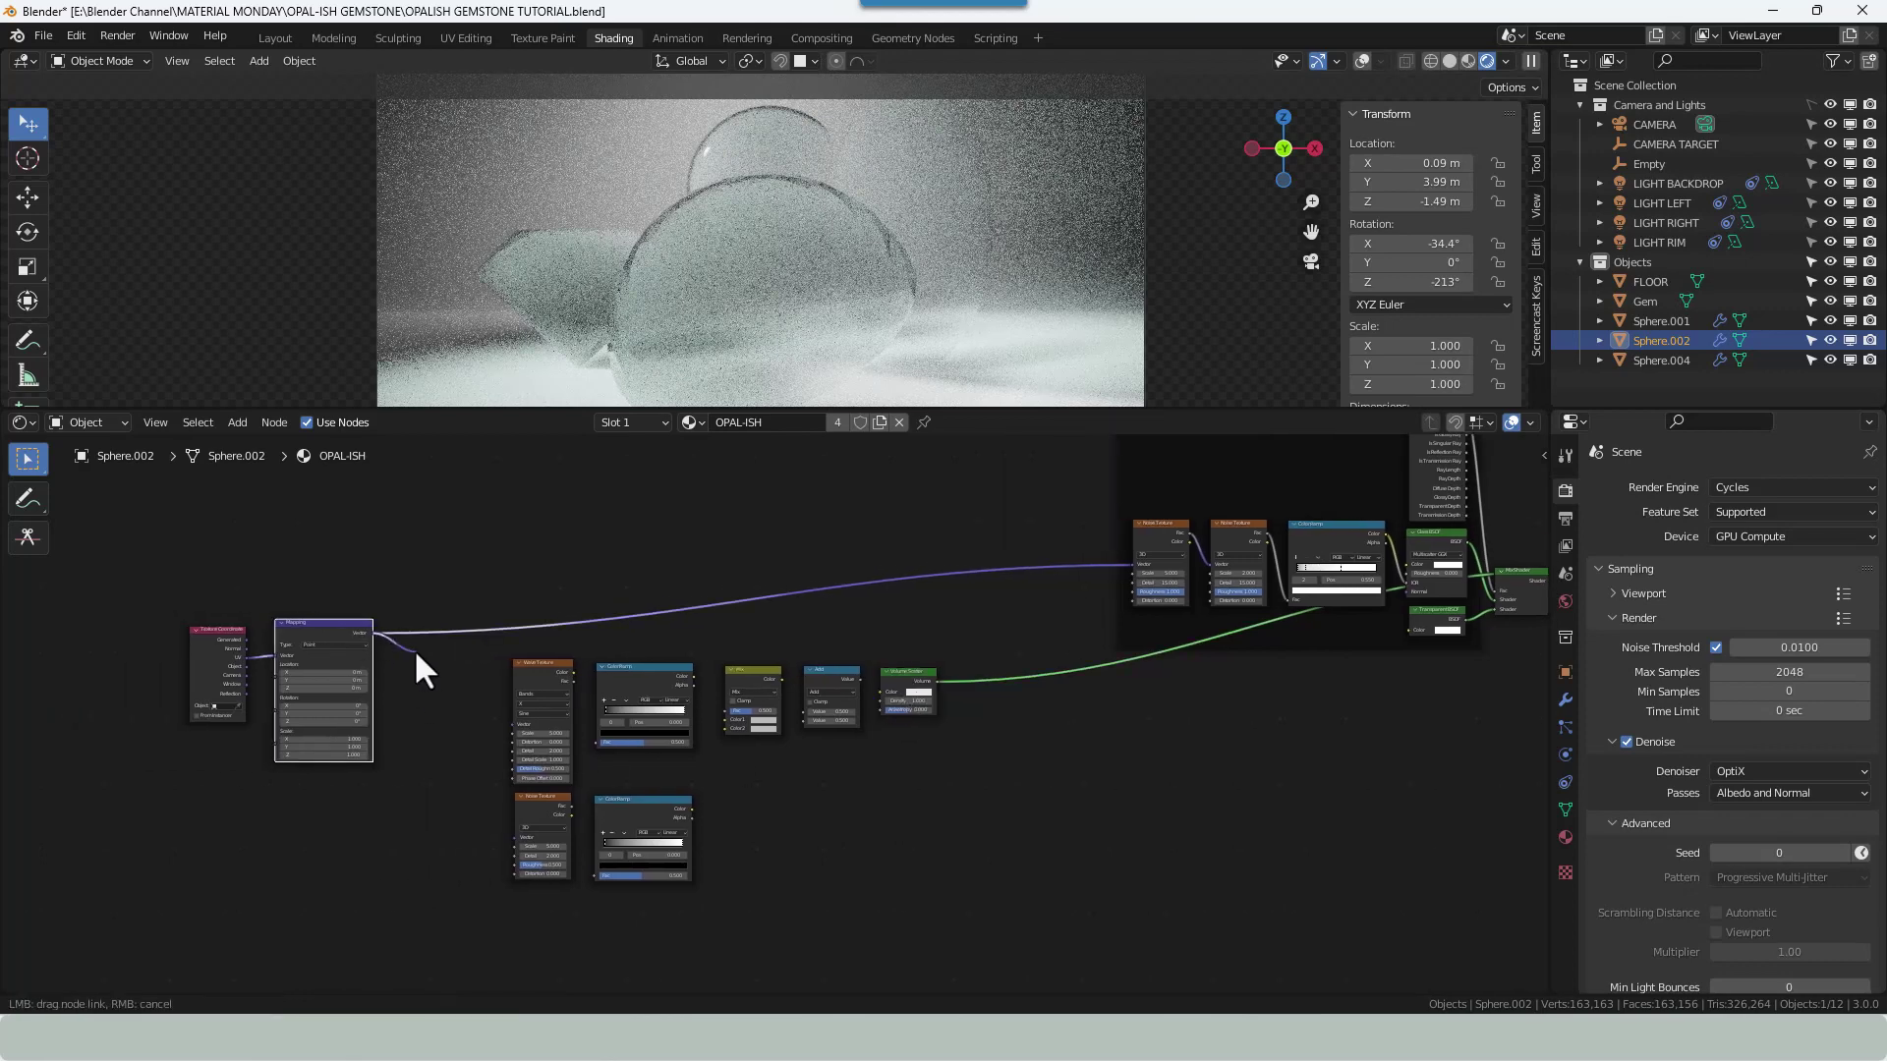
{"action": "left_click_drag", "start_coordinate": [463, 720], "coordinate": [517, 725]}
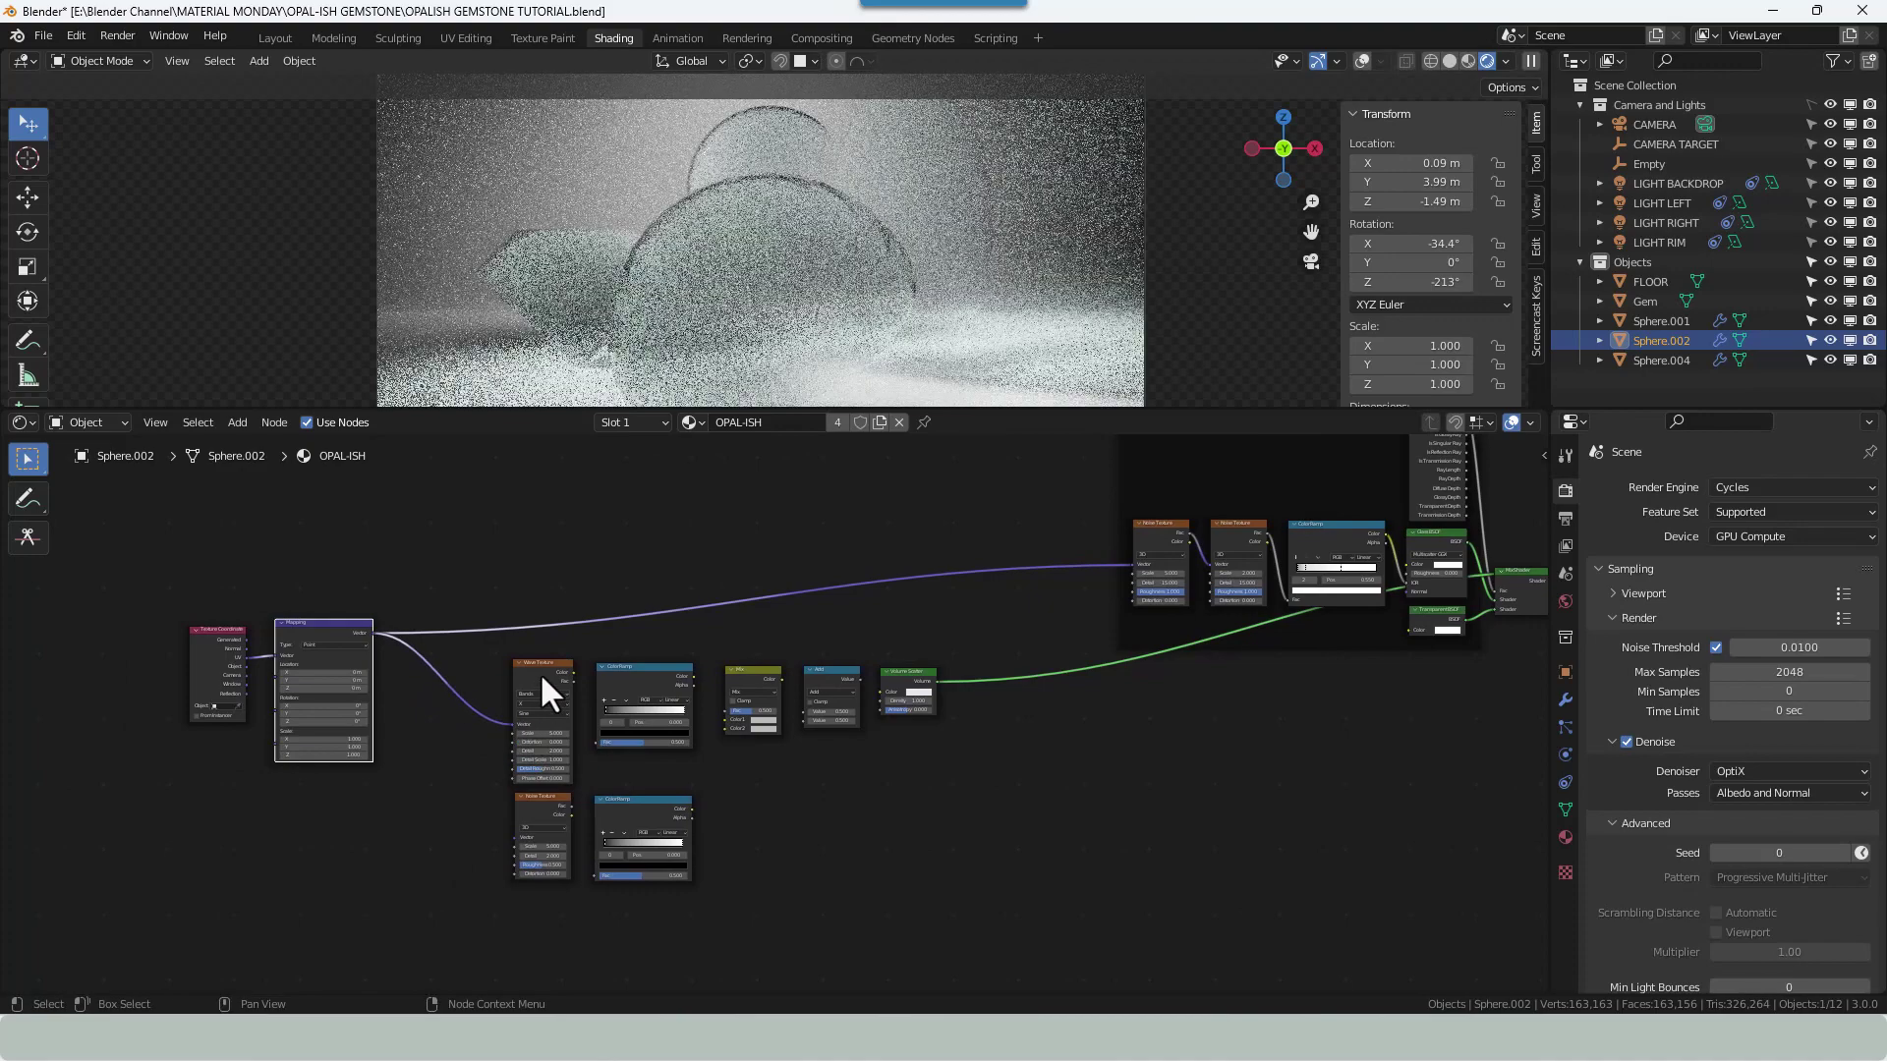
{"action": "left_click_drag", "start_coordinate": [371, 632], "coordinate": [511, 840]}
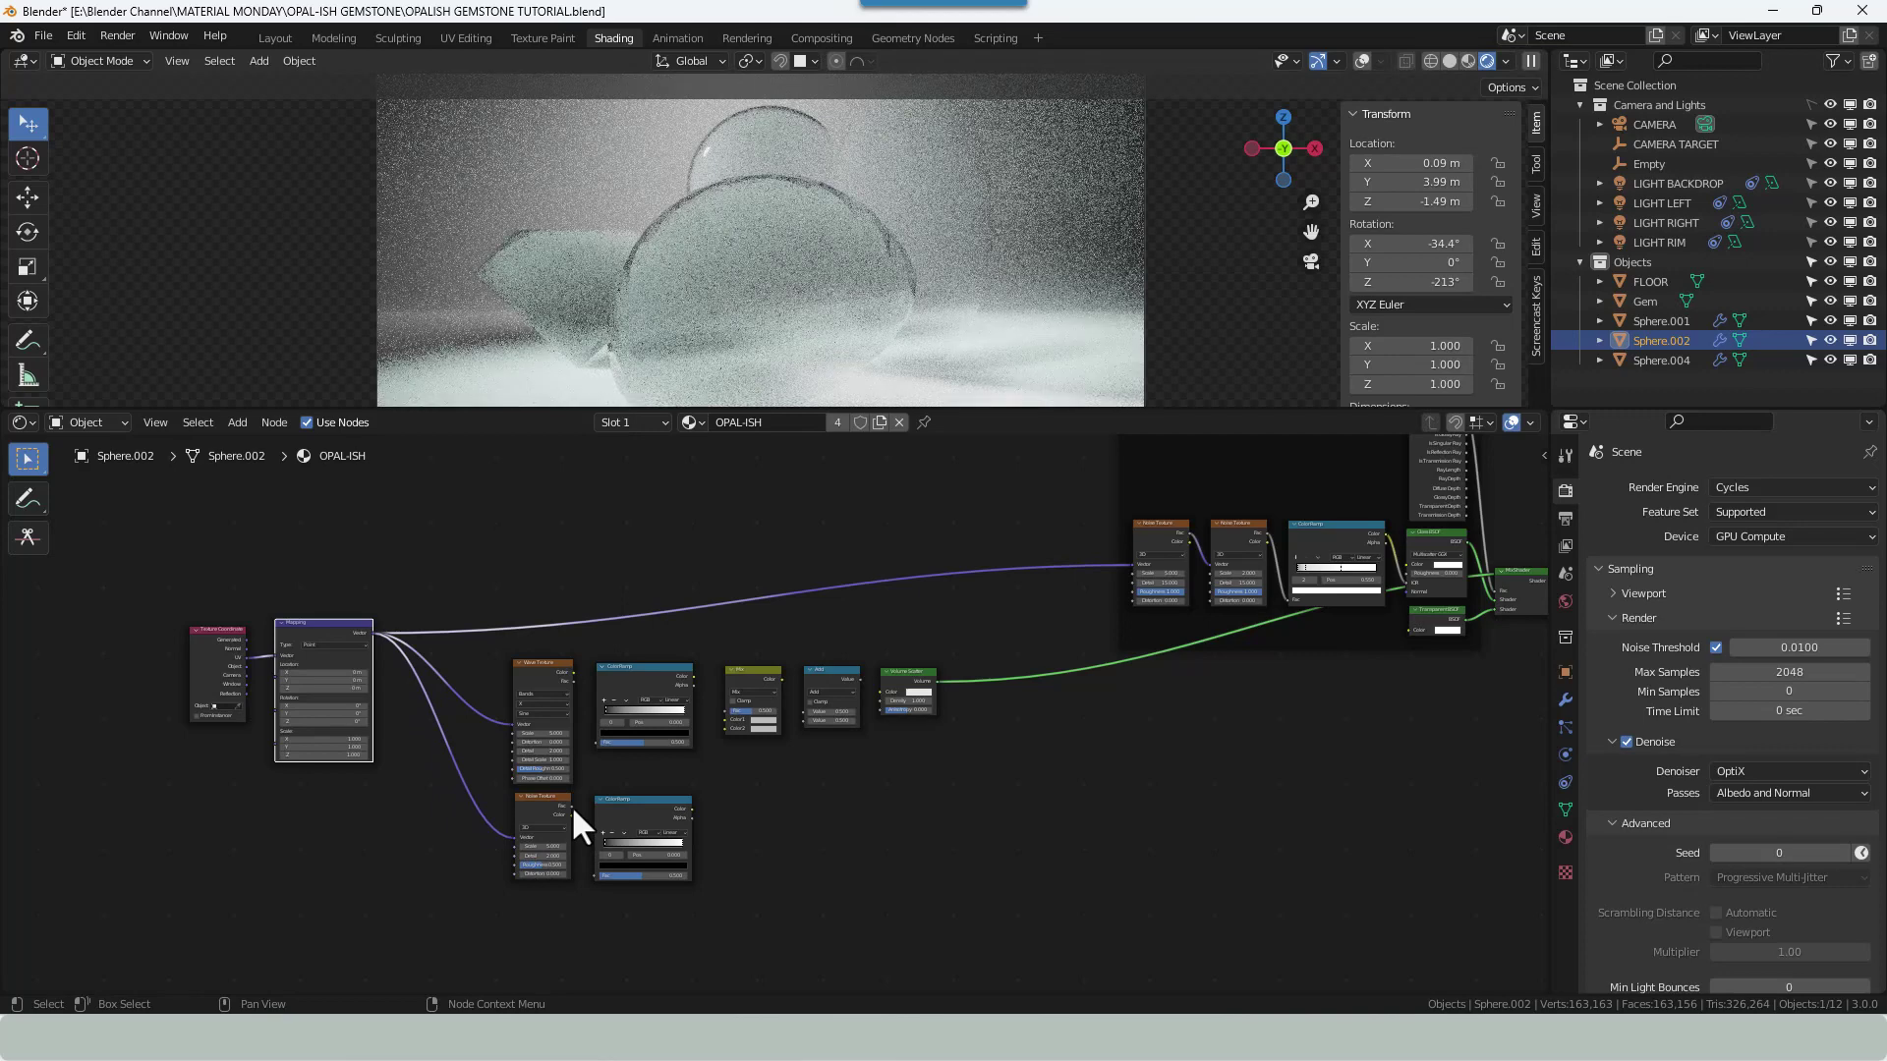
Drive each ColorRamp's Fac from its texture's Color, and feed the lower ColorRamp into Mix Color2.
{"action": "left_click_drag", "start_coordinate": [574, 674], "coordinate": [580, 631]}
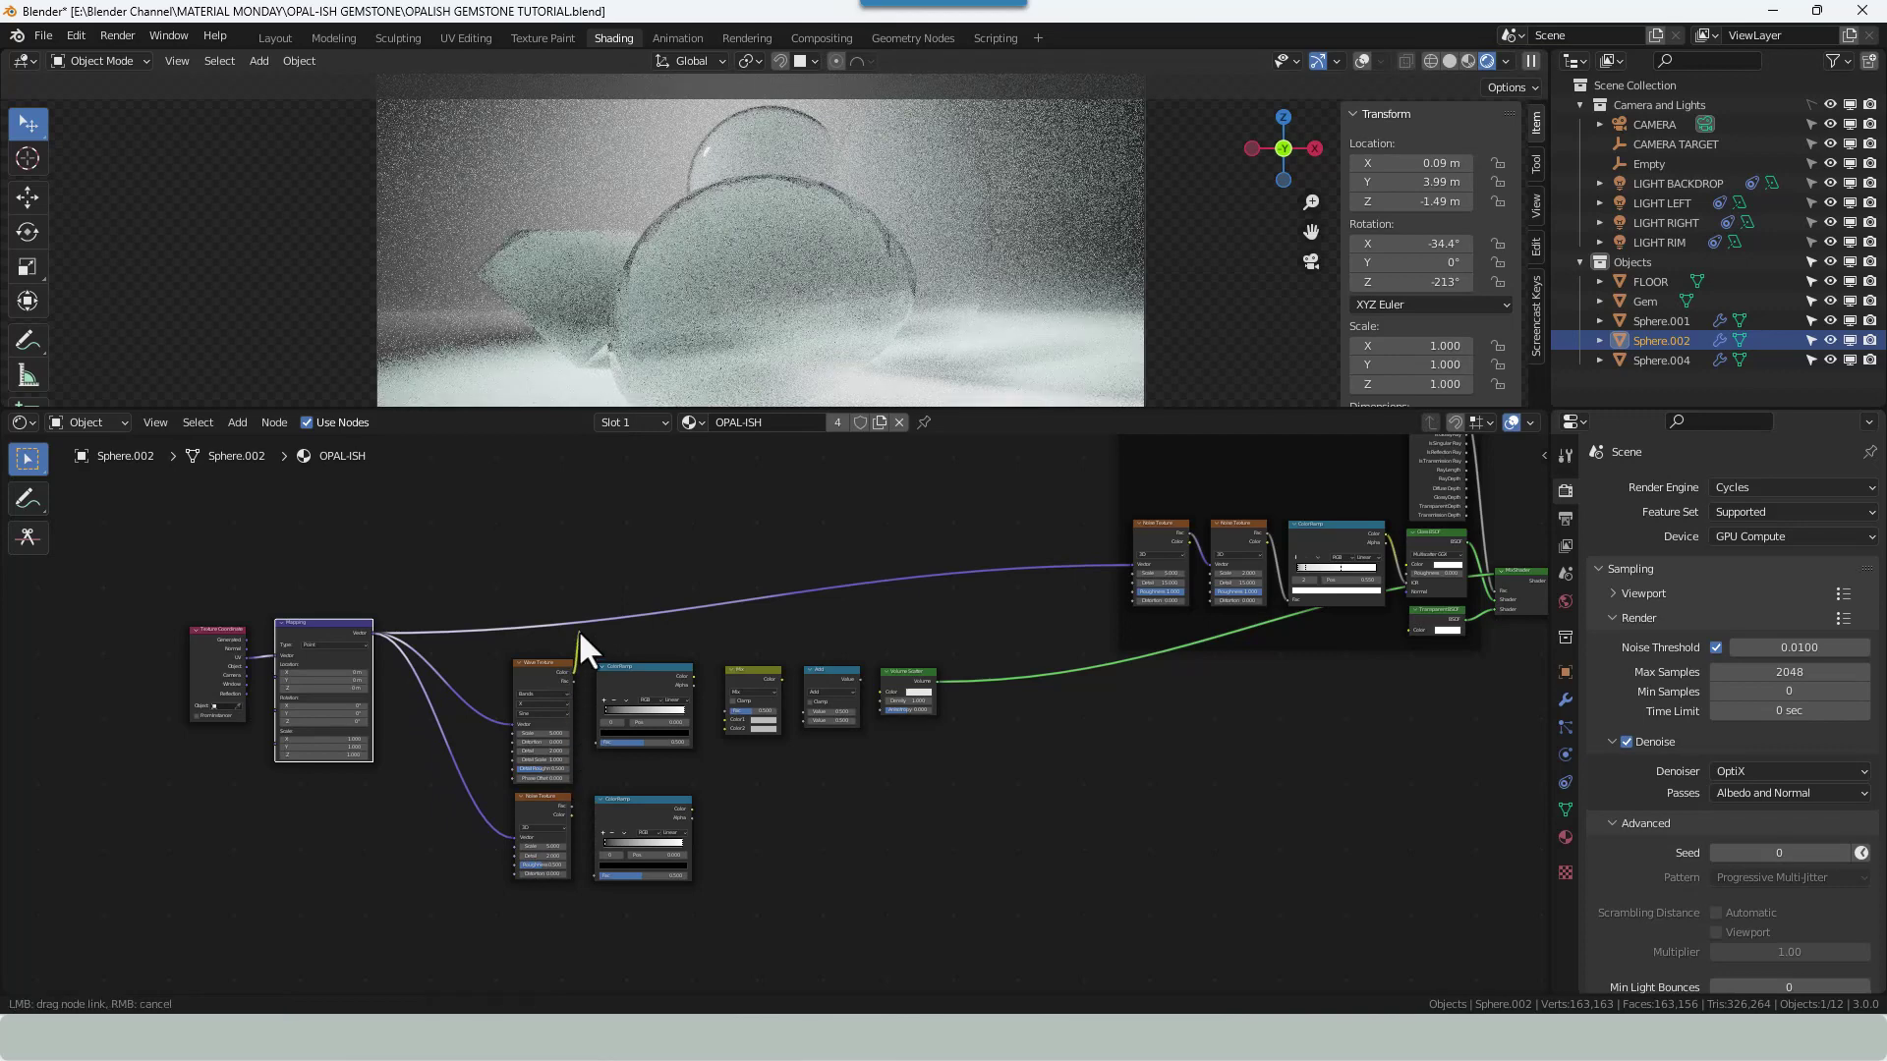
{"action": "left_click_drag", "start_coordinate": [585, 744], "coordinate": [591, 747]}
{"action": "left_click_drag", "start_coordinate": [572, 815], "coordinate": [603, 875]}
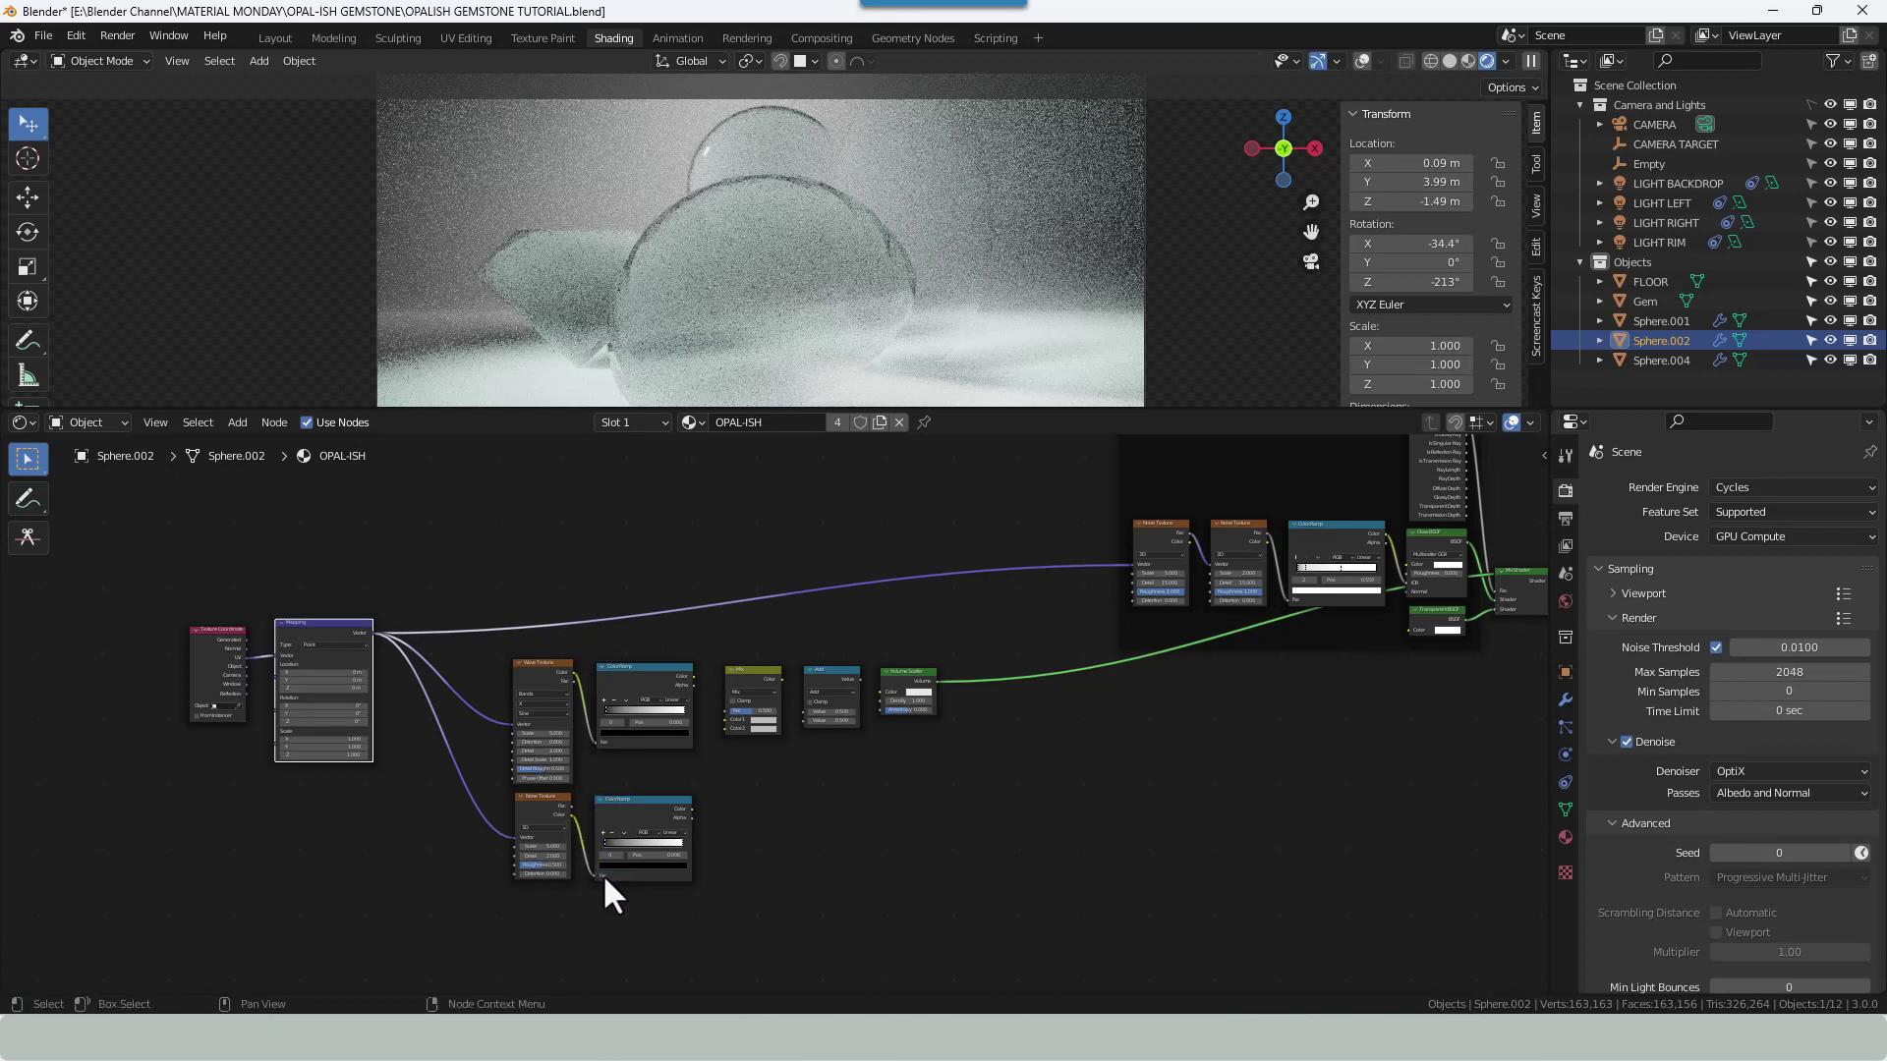
{"action": "left_click_drag", "start_coordinate": [689, 809], "coordinate": [728, 723]}
Feed the upper ColorRamp into Mix Color1, set the Mix factor to 1.000, and link Mix into the Math node.
{"action": "scroll", "coordinate": [759, 793], "scroll_direction": "up", "scroll_amount": 3}
{"action": "middle_click_drag", "start_coordinate": [846, 812], "coordinate": [943, 726]}
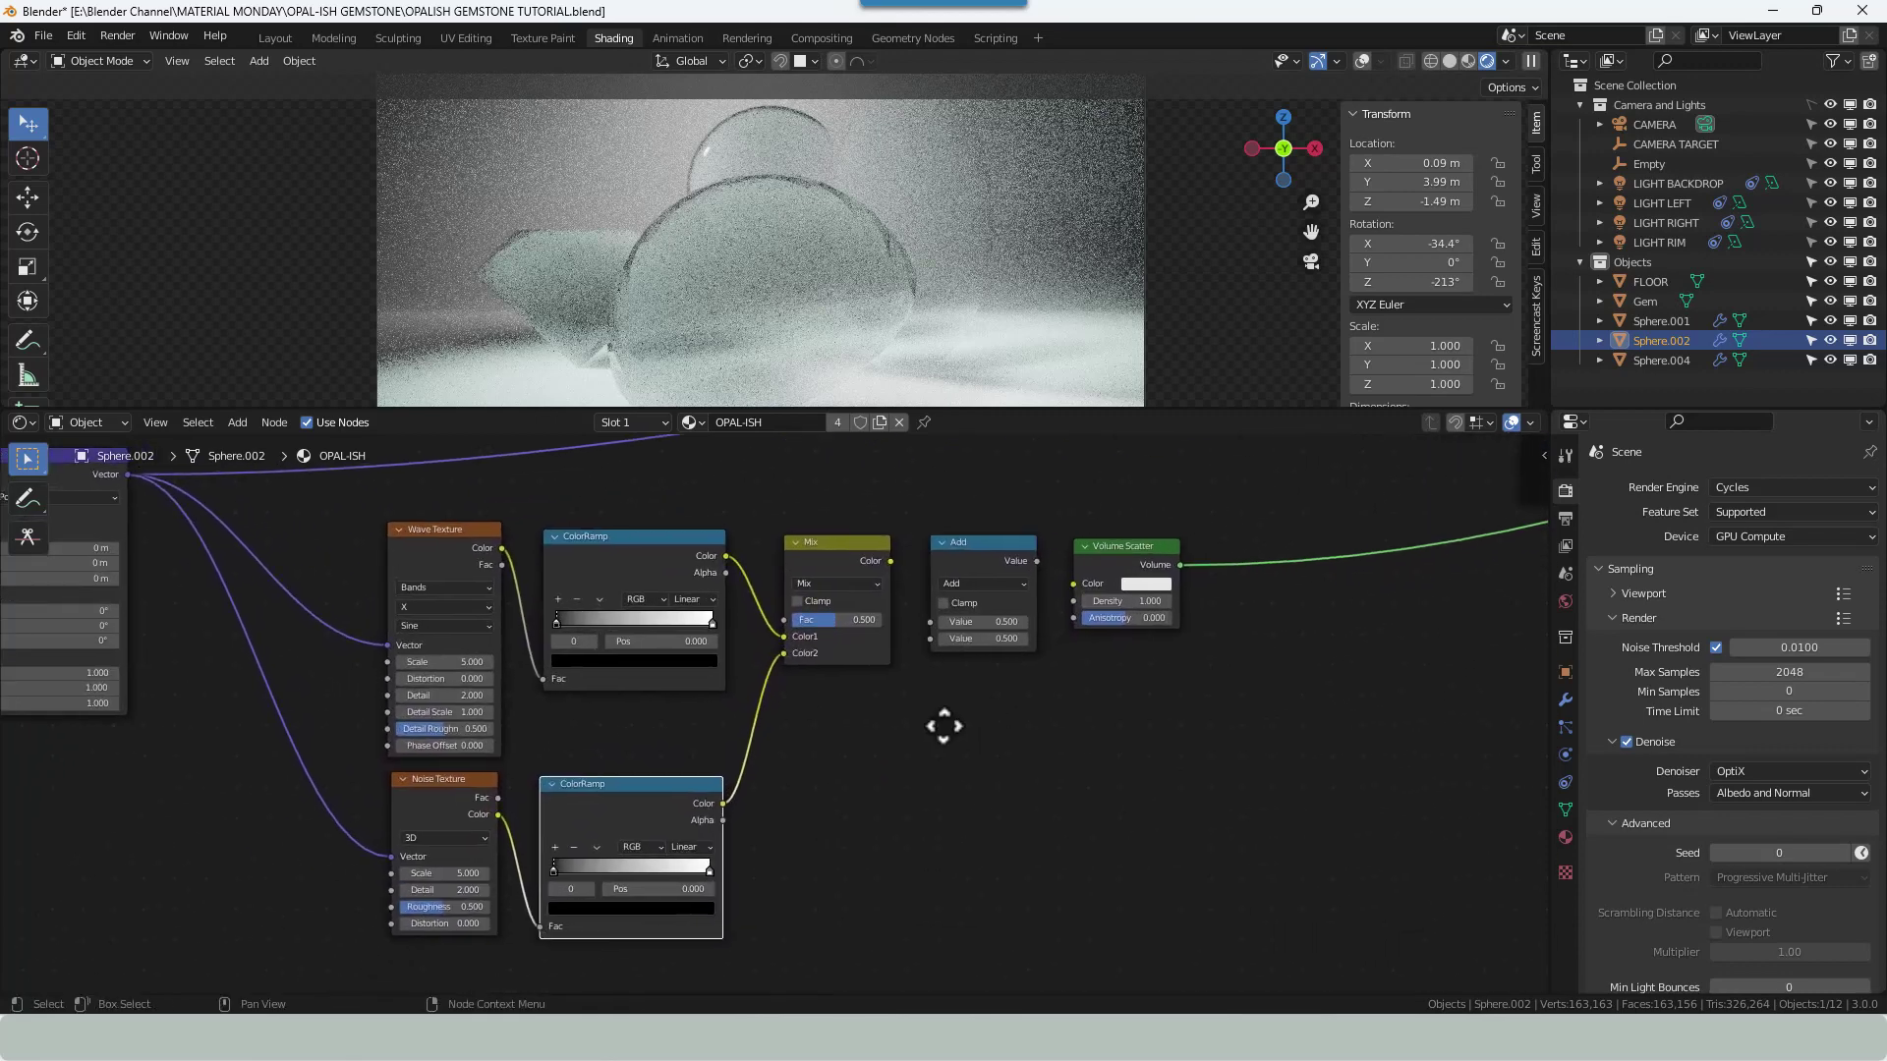
{"action": "left_click_drag", "start_coordinate": [838, 620], "coordinate": [882, 619]}
{"action": "left_click_drag", "start_coordinate": [890, 560], "coordinate": [934, 619]}
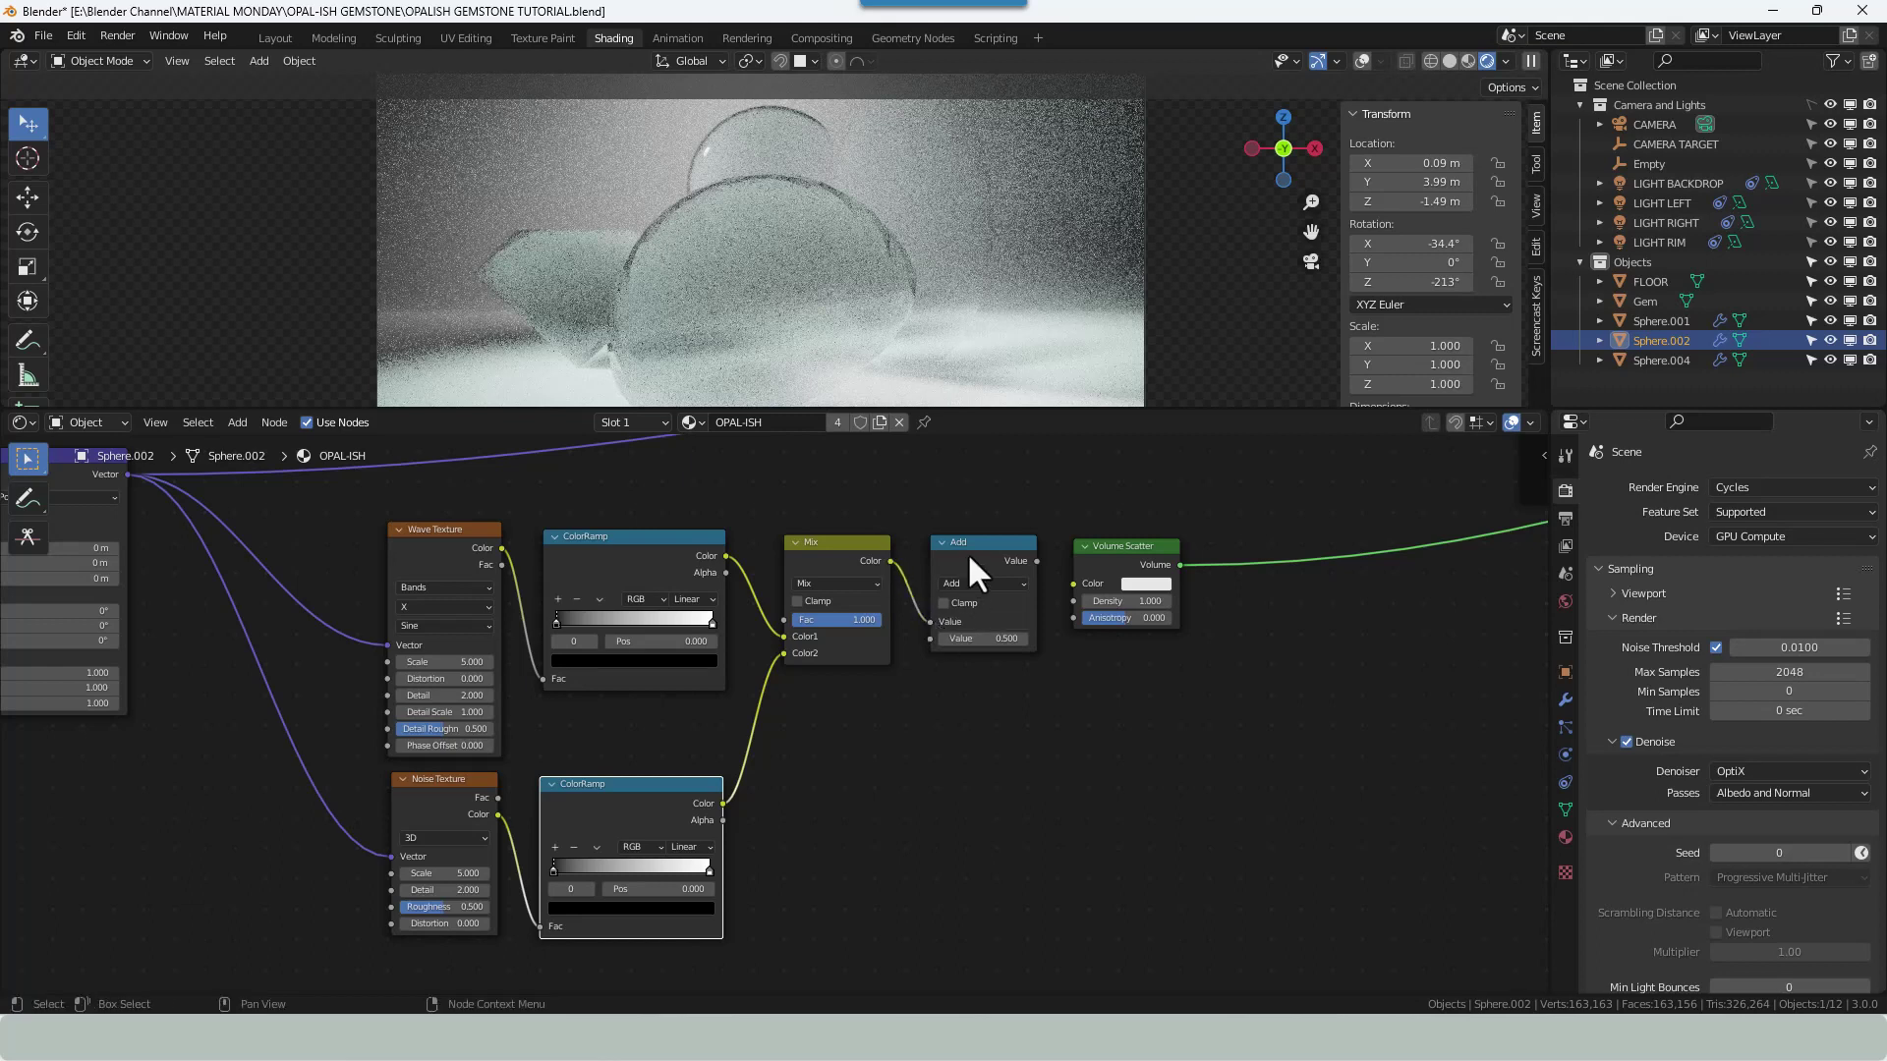
Switch the Math node from Add to Multiply with a second value of 0.5.
{"action": "left_click", "coordinate": [971, 584]}
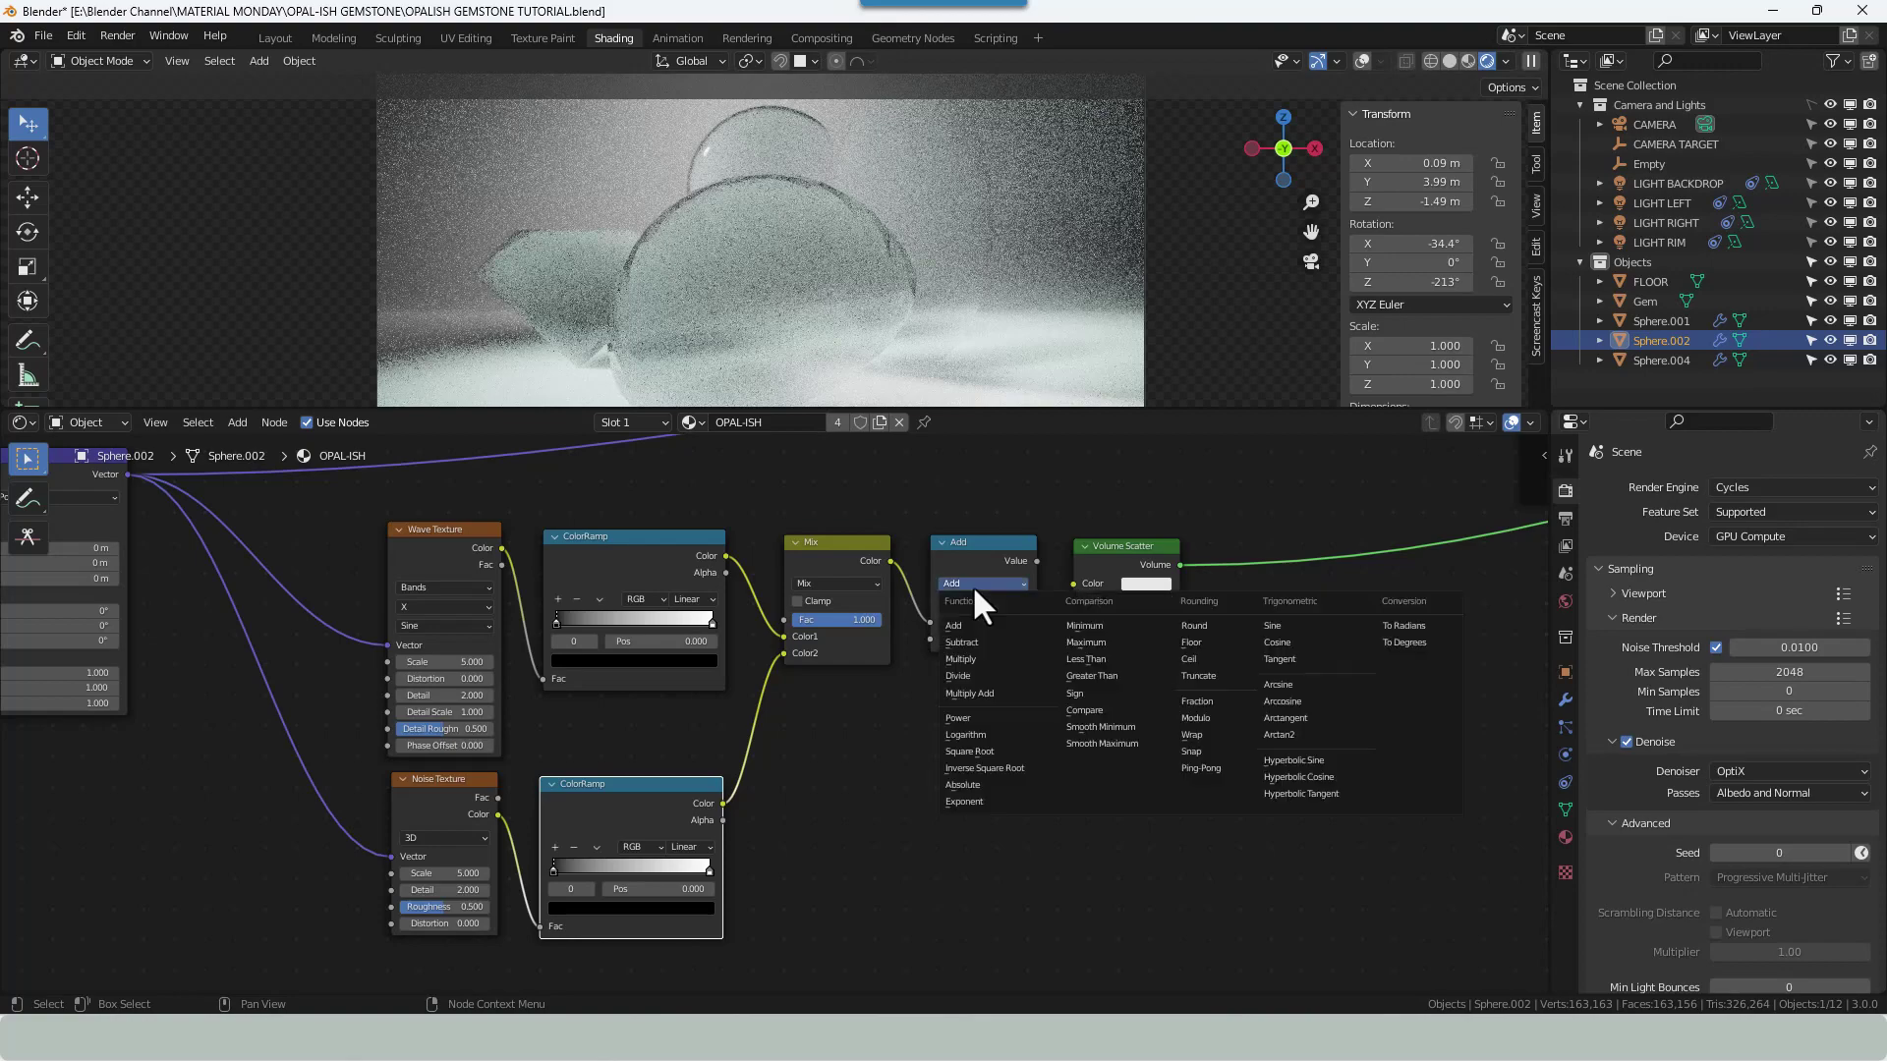
{"action": "left_click", "coordinate": [988, 653]}
{"action": "left_click", "coordinate": [982, 639]}
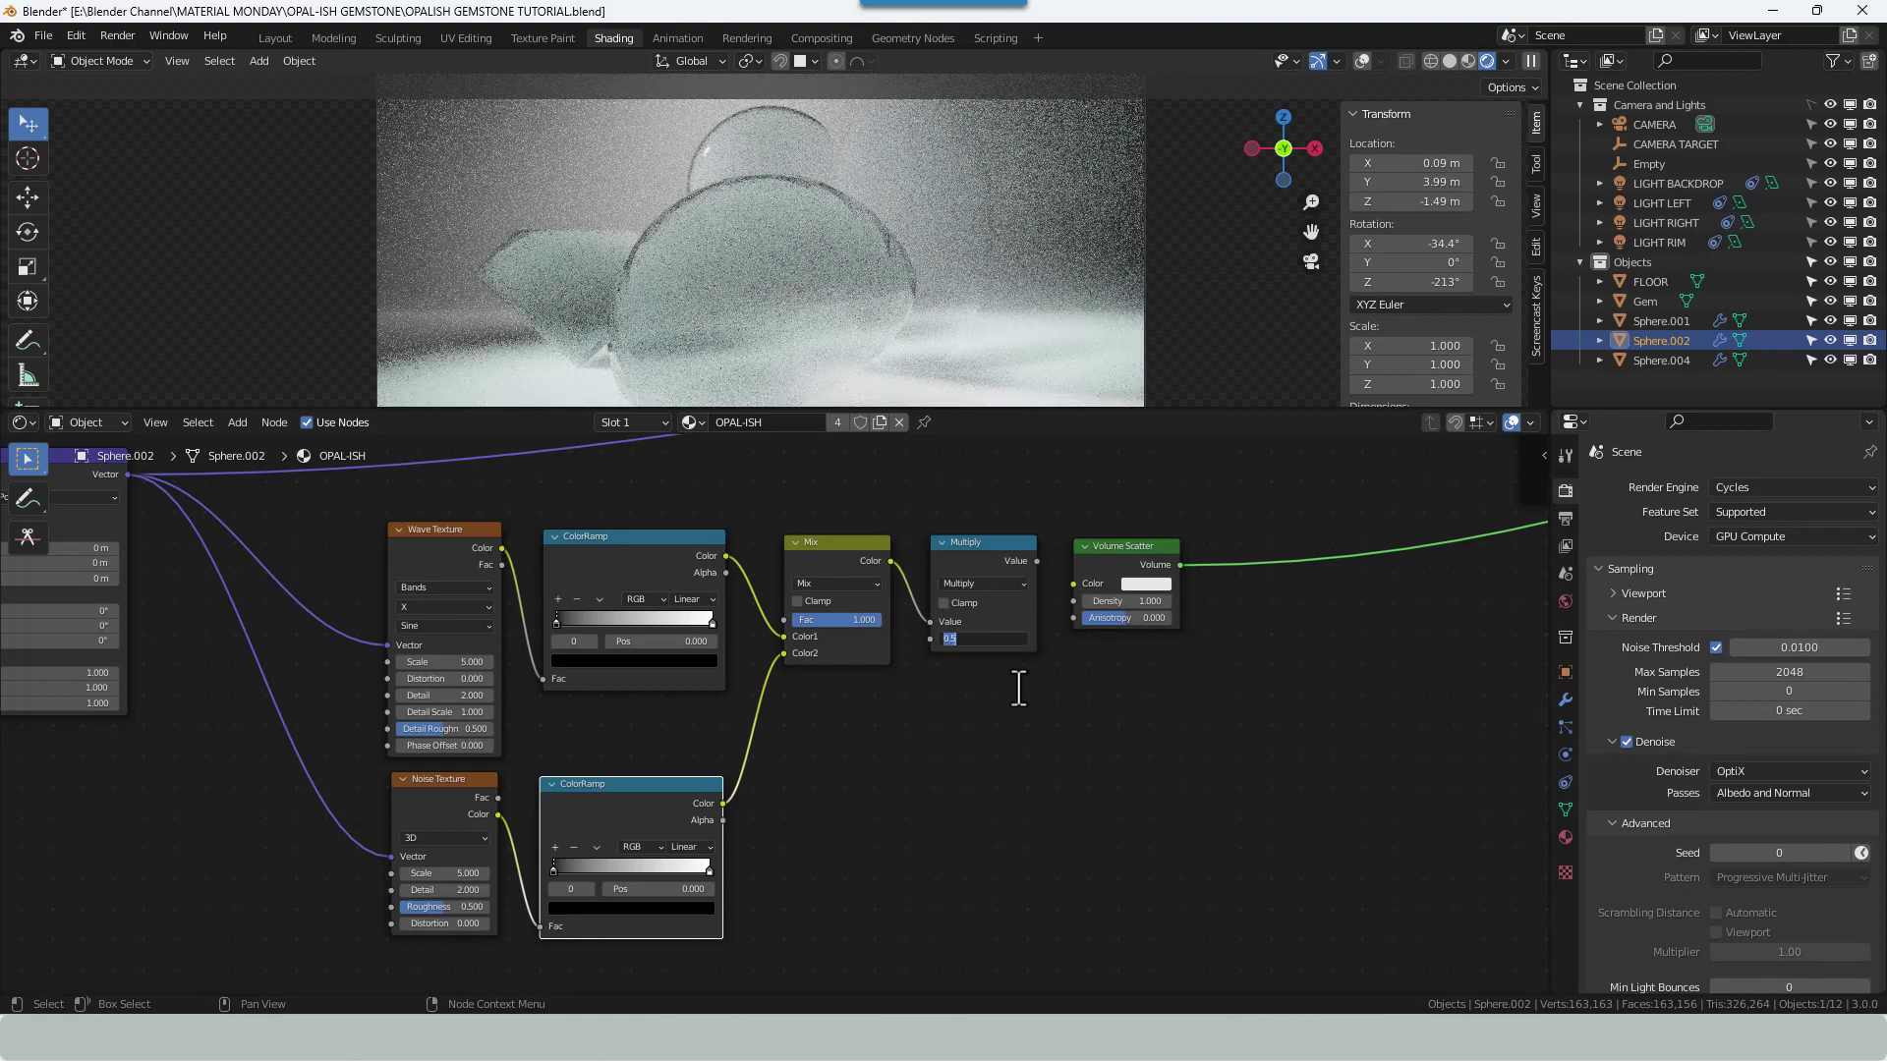
{"action": "key", "text": "Return"}
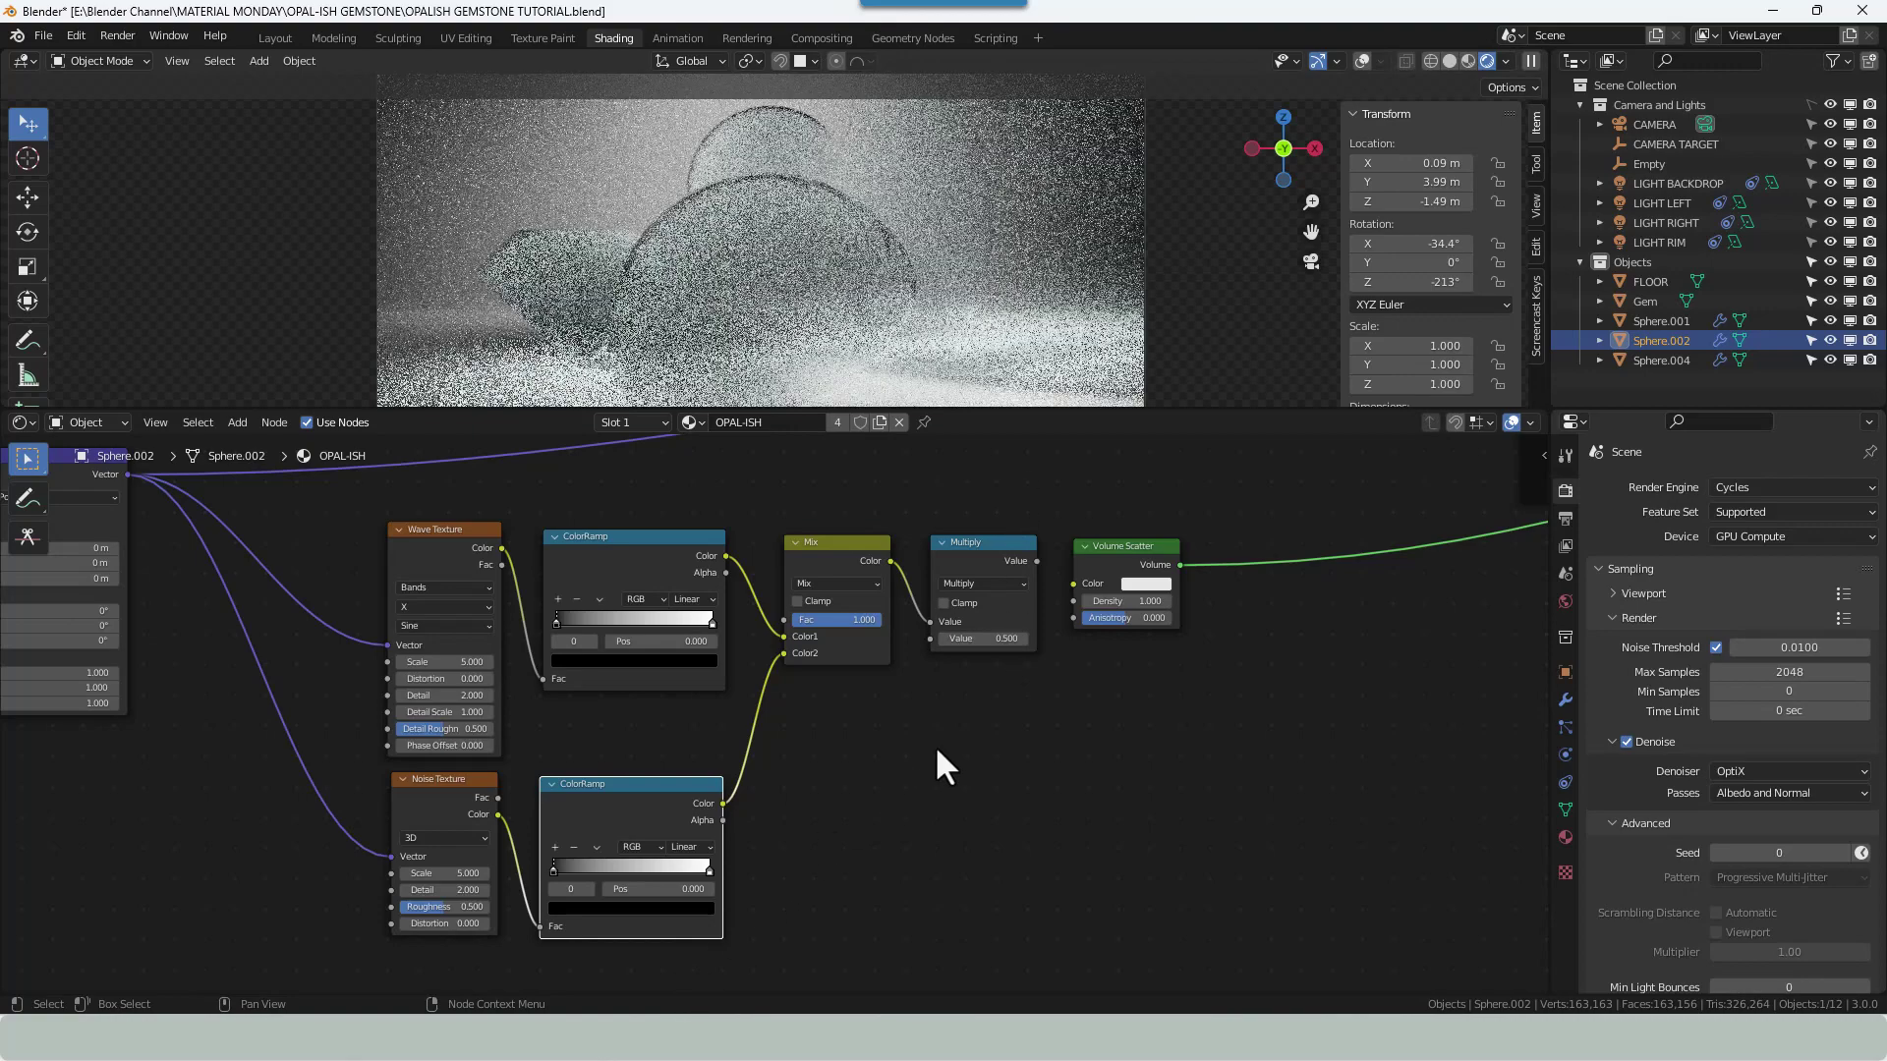
{"action": "key", "text": "shift+a"}
Add a Value node set to 20 above Mix, feeding Multiply's second input.
{"action": "left_click", "coordinate": [935, 746]}
{"action": "type", "text": "VALU"}
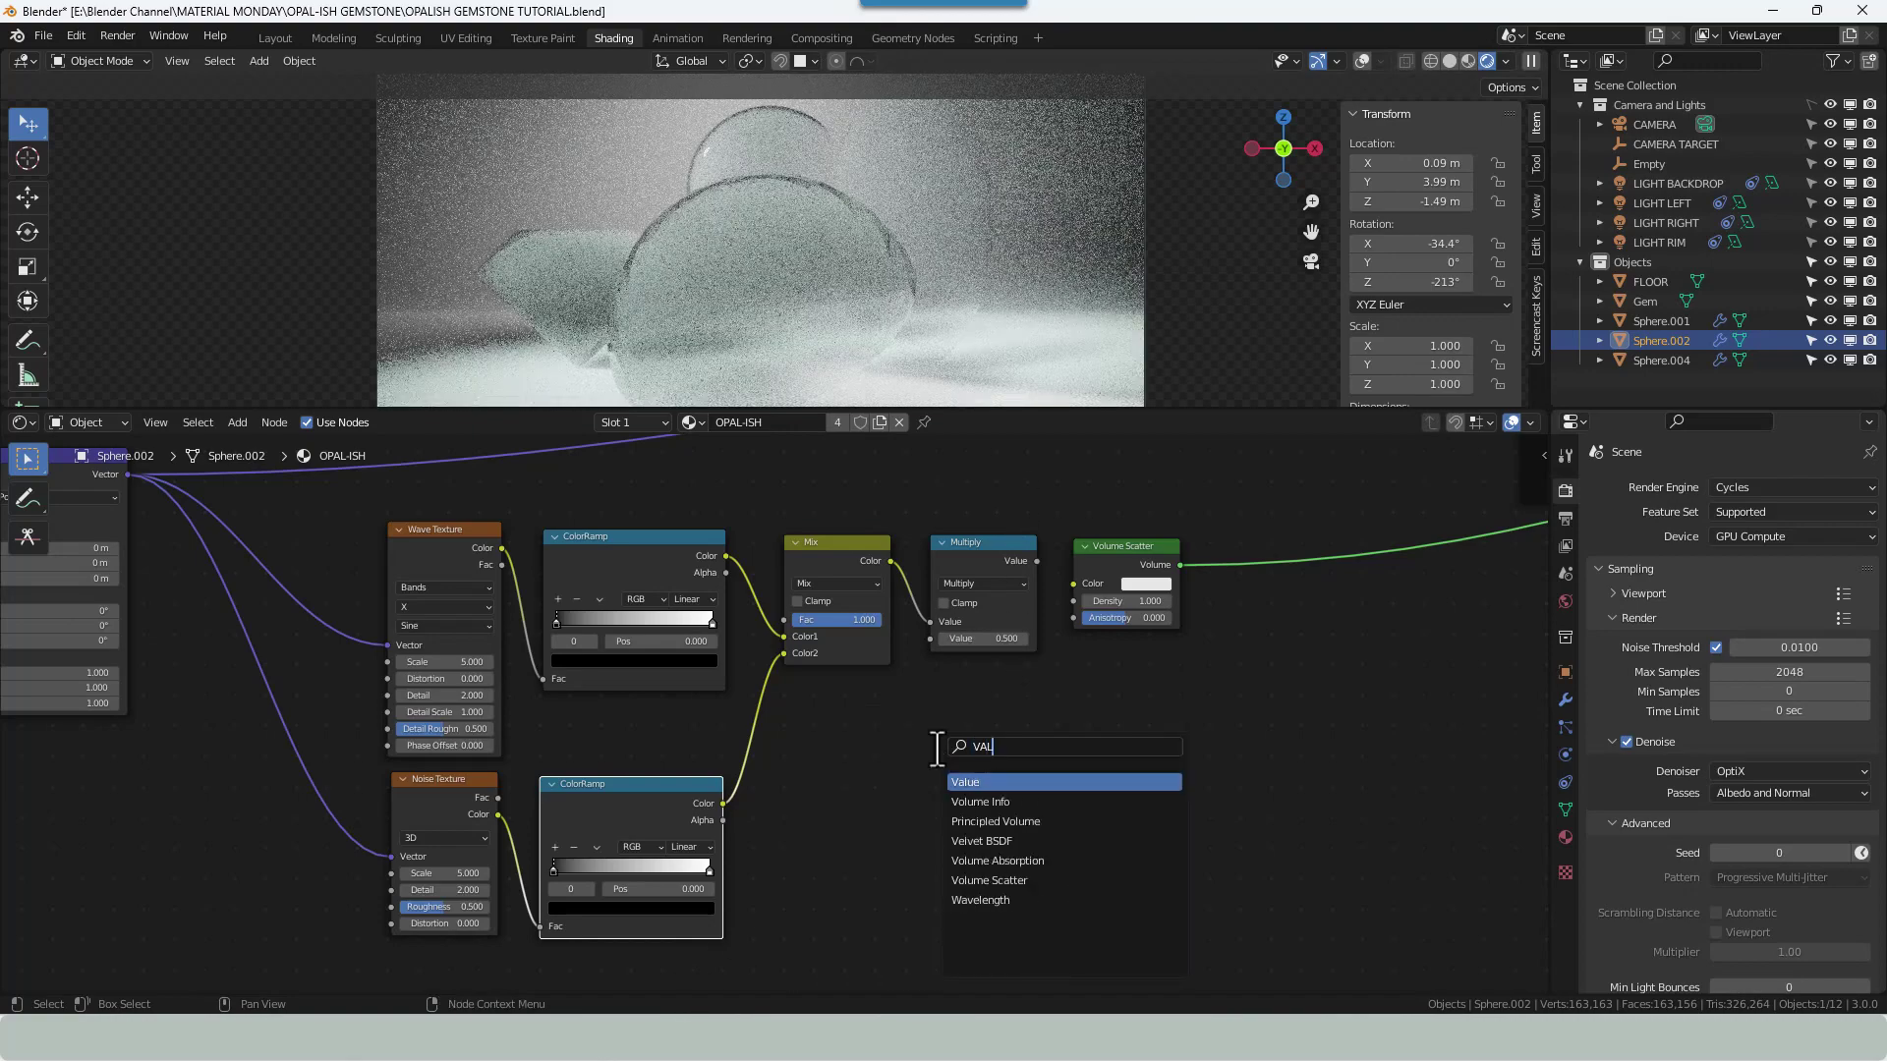
{"action": "left_click", "coordinate": [958, 783]}
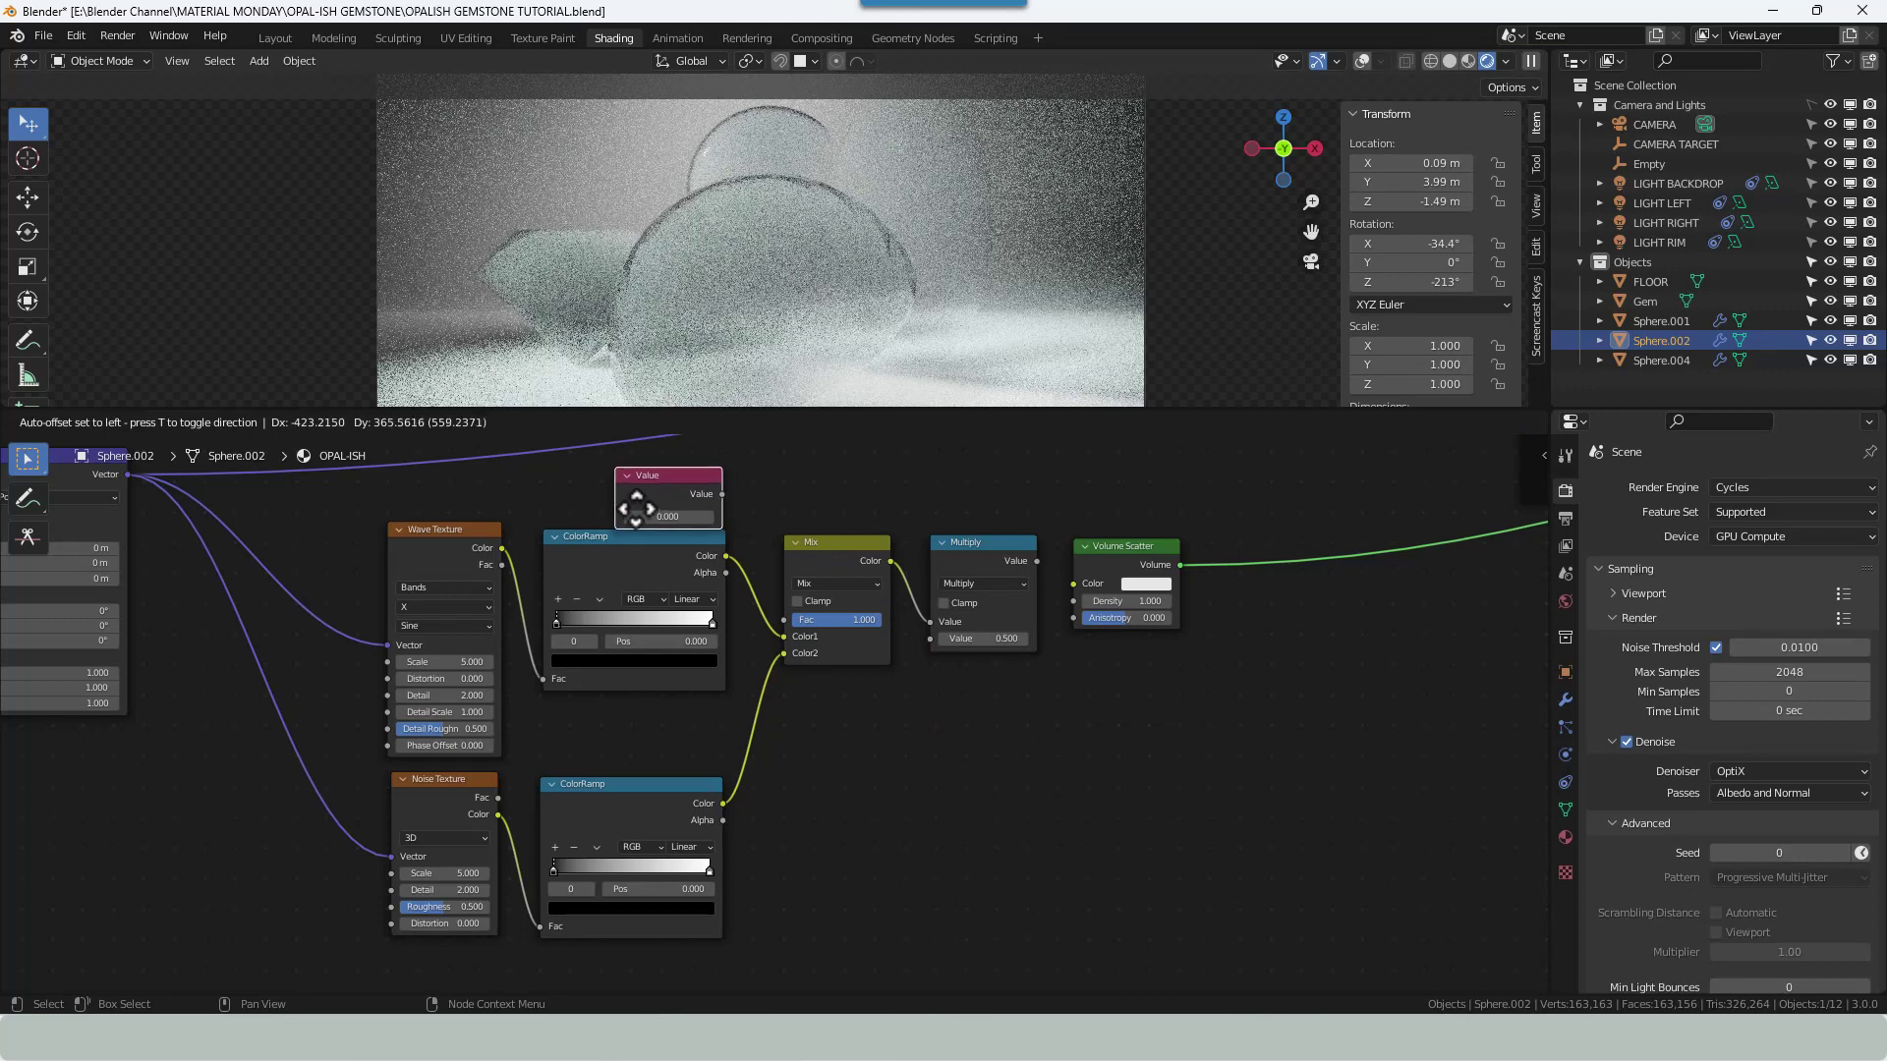
{"action": "left_click", "coordinate": [636, 504]}
{"action": "left_click_drag", "start_coordinate": [722, 487], "coordinate": [934, 635]}
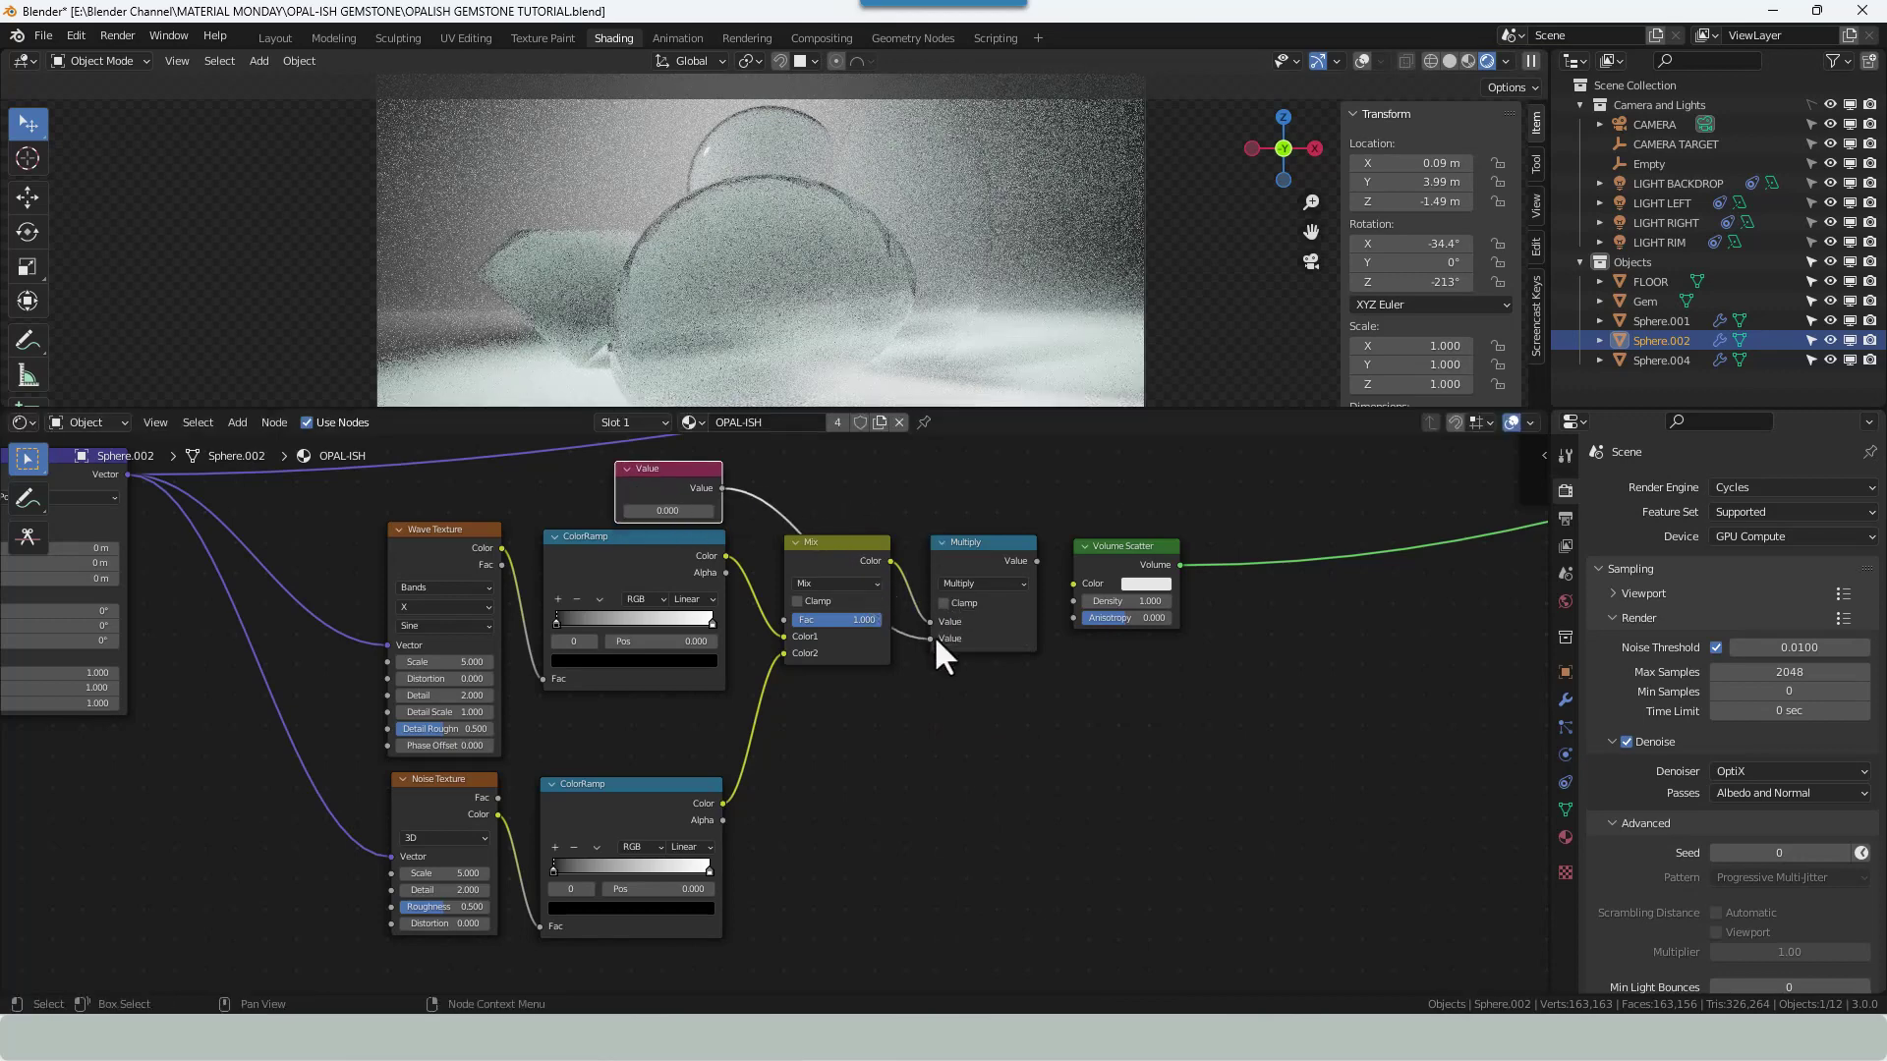
{"action": "left_click", "coordinate": [668, 510]}
{"action": "type", "text": "20"}
{"action": "key", "text": "Return"}
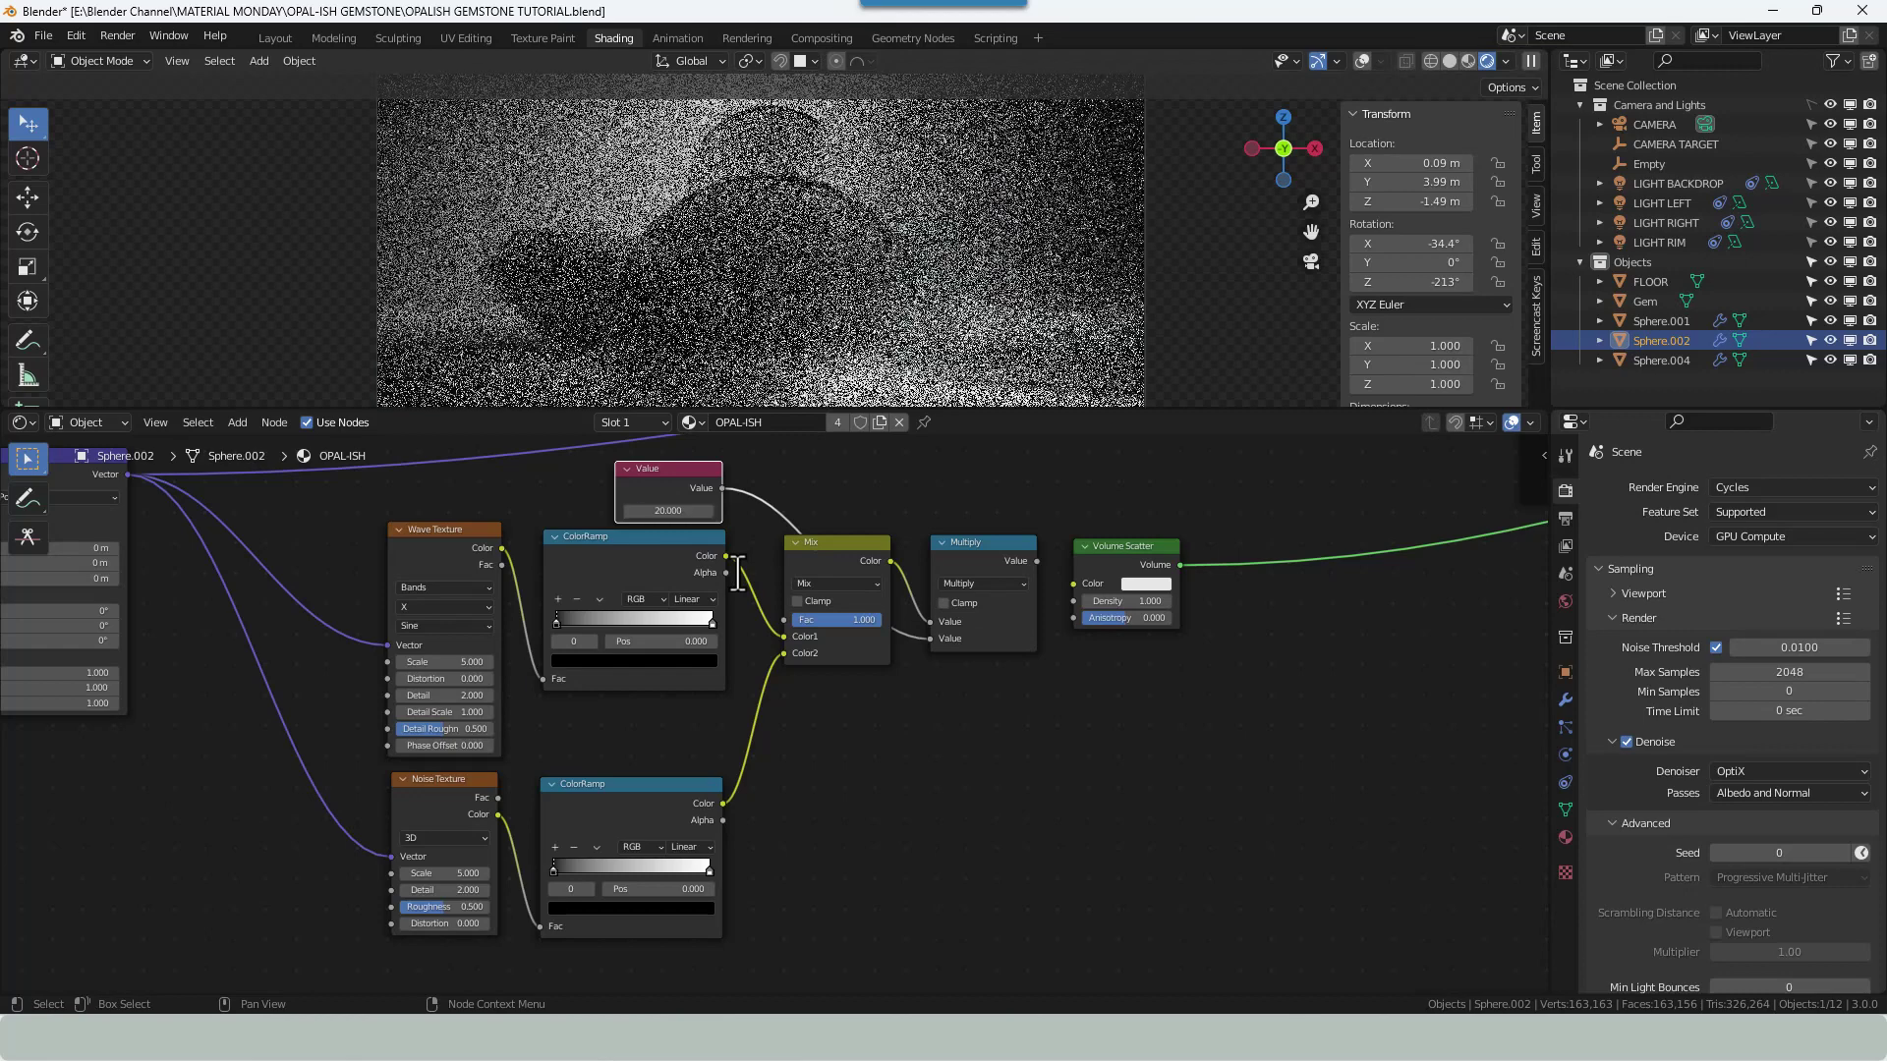
{"action": "left_click_drag", "start_coordinate": [687, 474], "coordinate": [854, 480]}
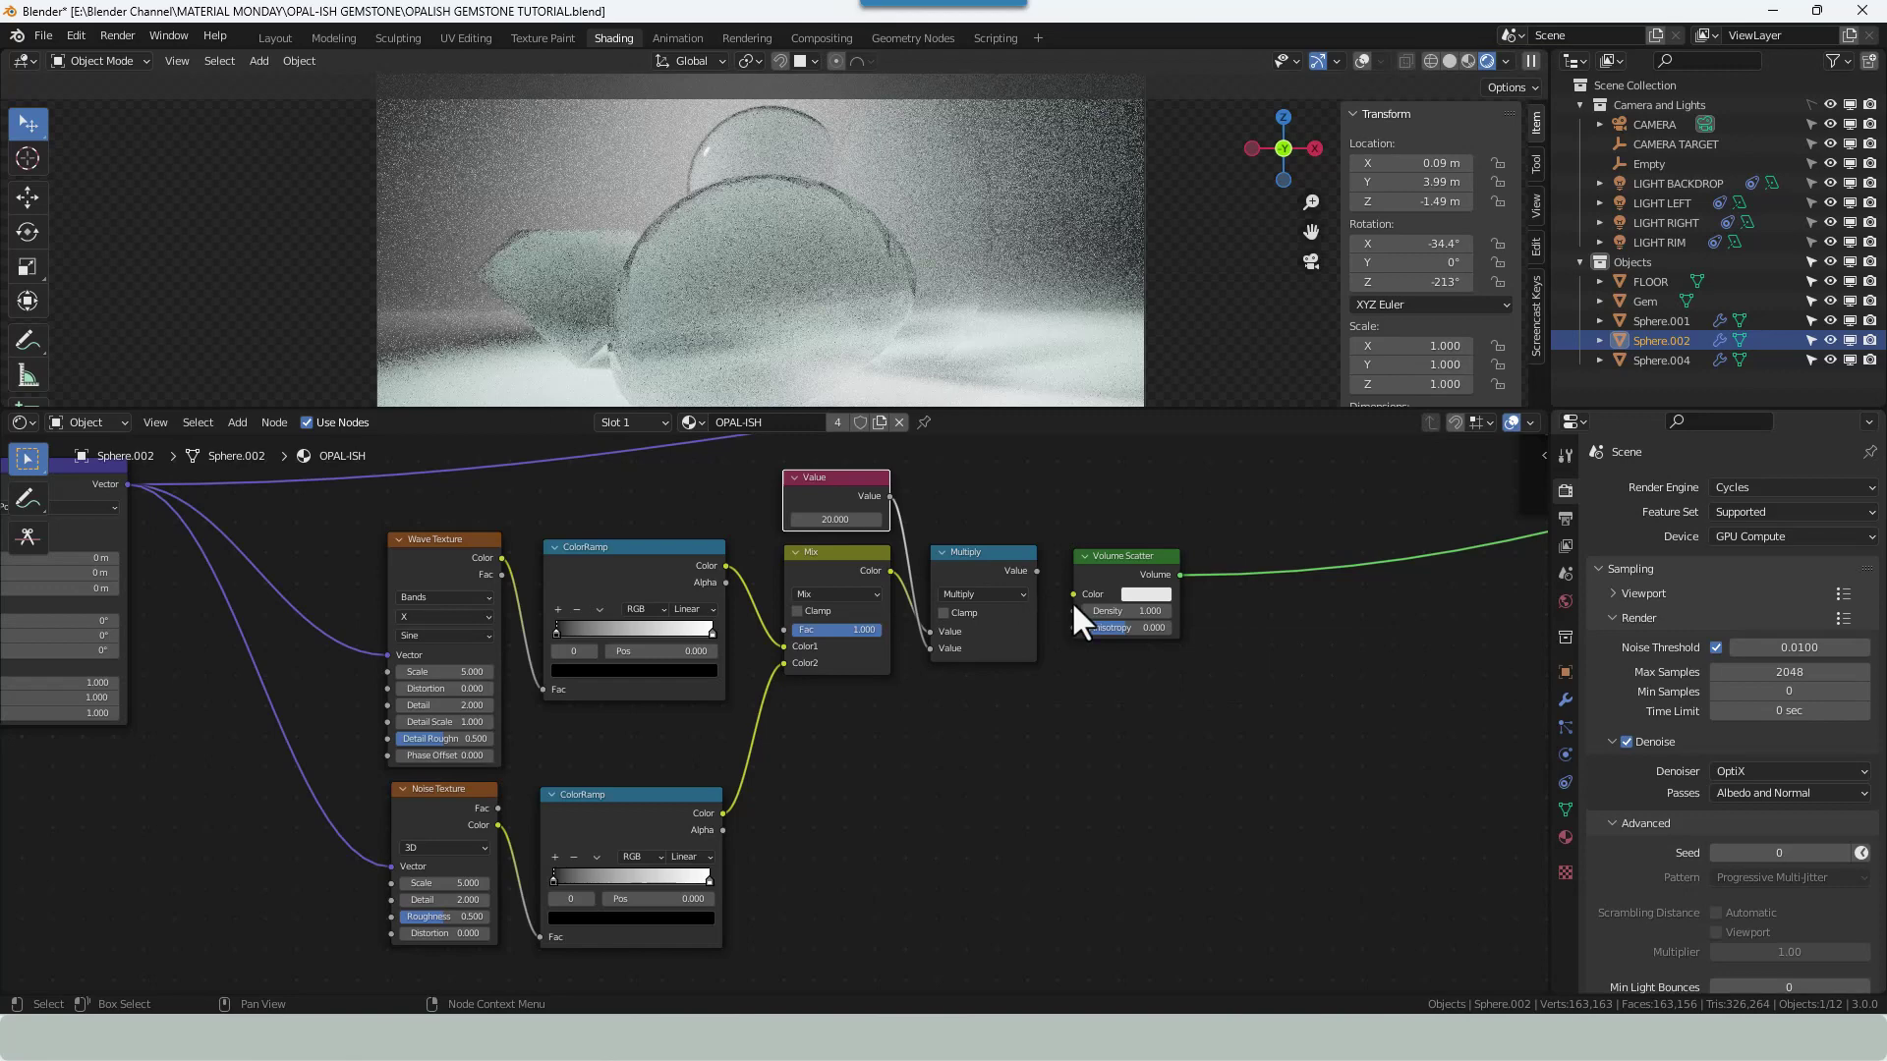
Connect the Multiply result to the Volume Scatter Color input.
{"action": "left_click_drag", "start_coordinate": [1038, 571], "coordinate": [1074, 595]}
{"action": "scroll", "coordinate": [1094, 675], "scroll_direction": "down", "scroll_amount": 4}
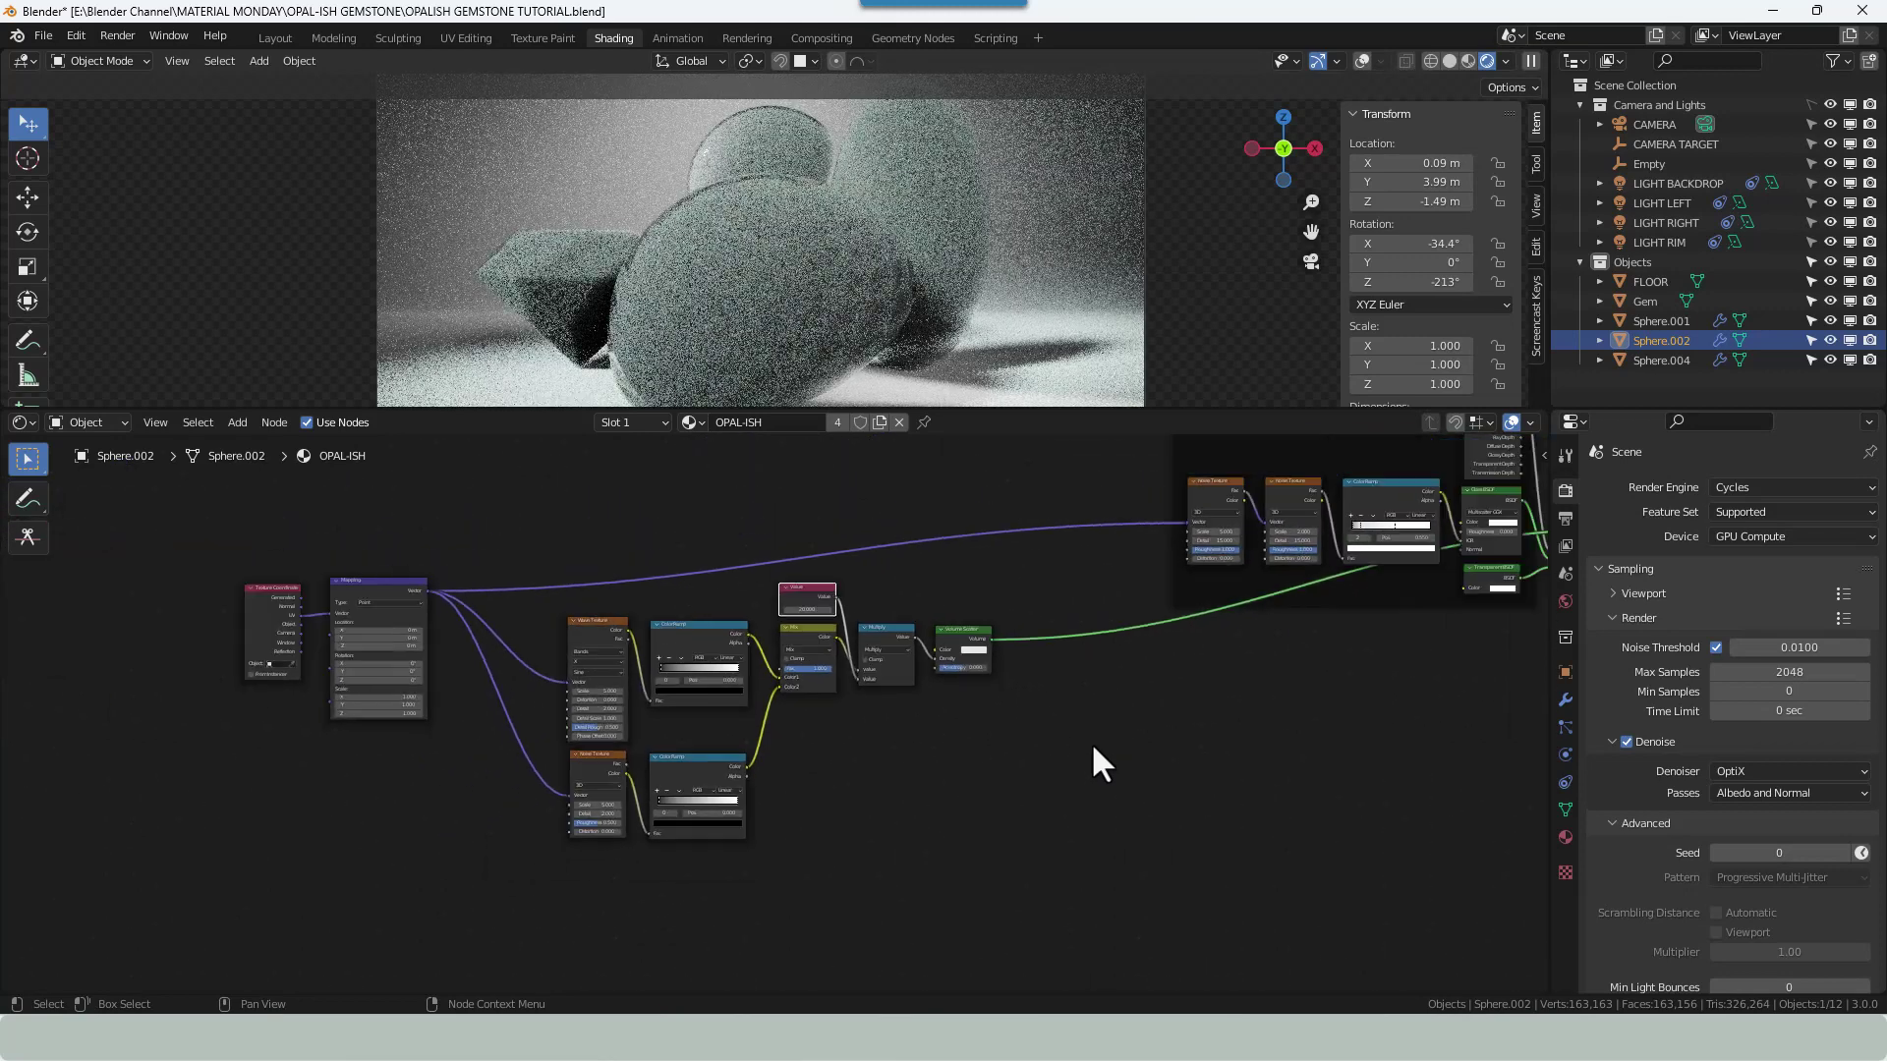
{"action": "mouse_move", "coordinate": [1091, 741]}
{"action": "middle_mouse_down"}
{"action": "mouse_move", "coordinate": [1062, 754]}
{"action": "mouse_move", "coordinate": [1068, 732]}
{"action": "middle_mouse_up"}
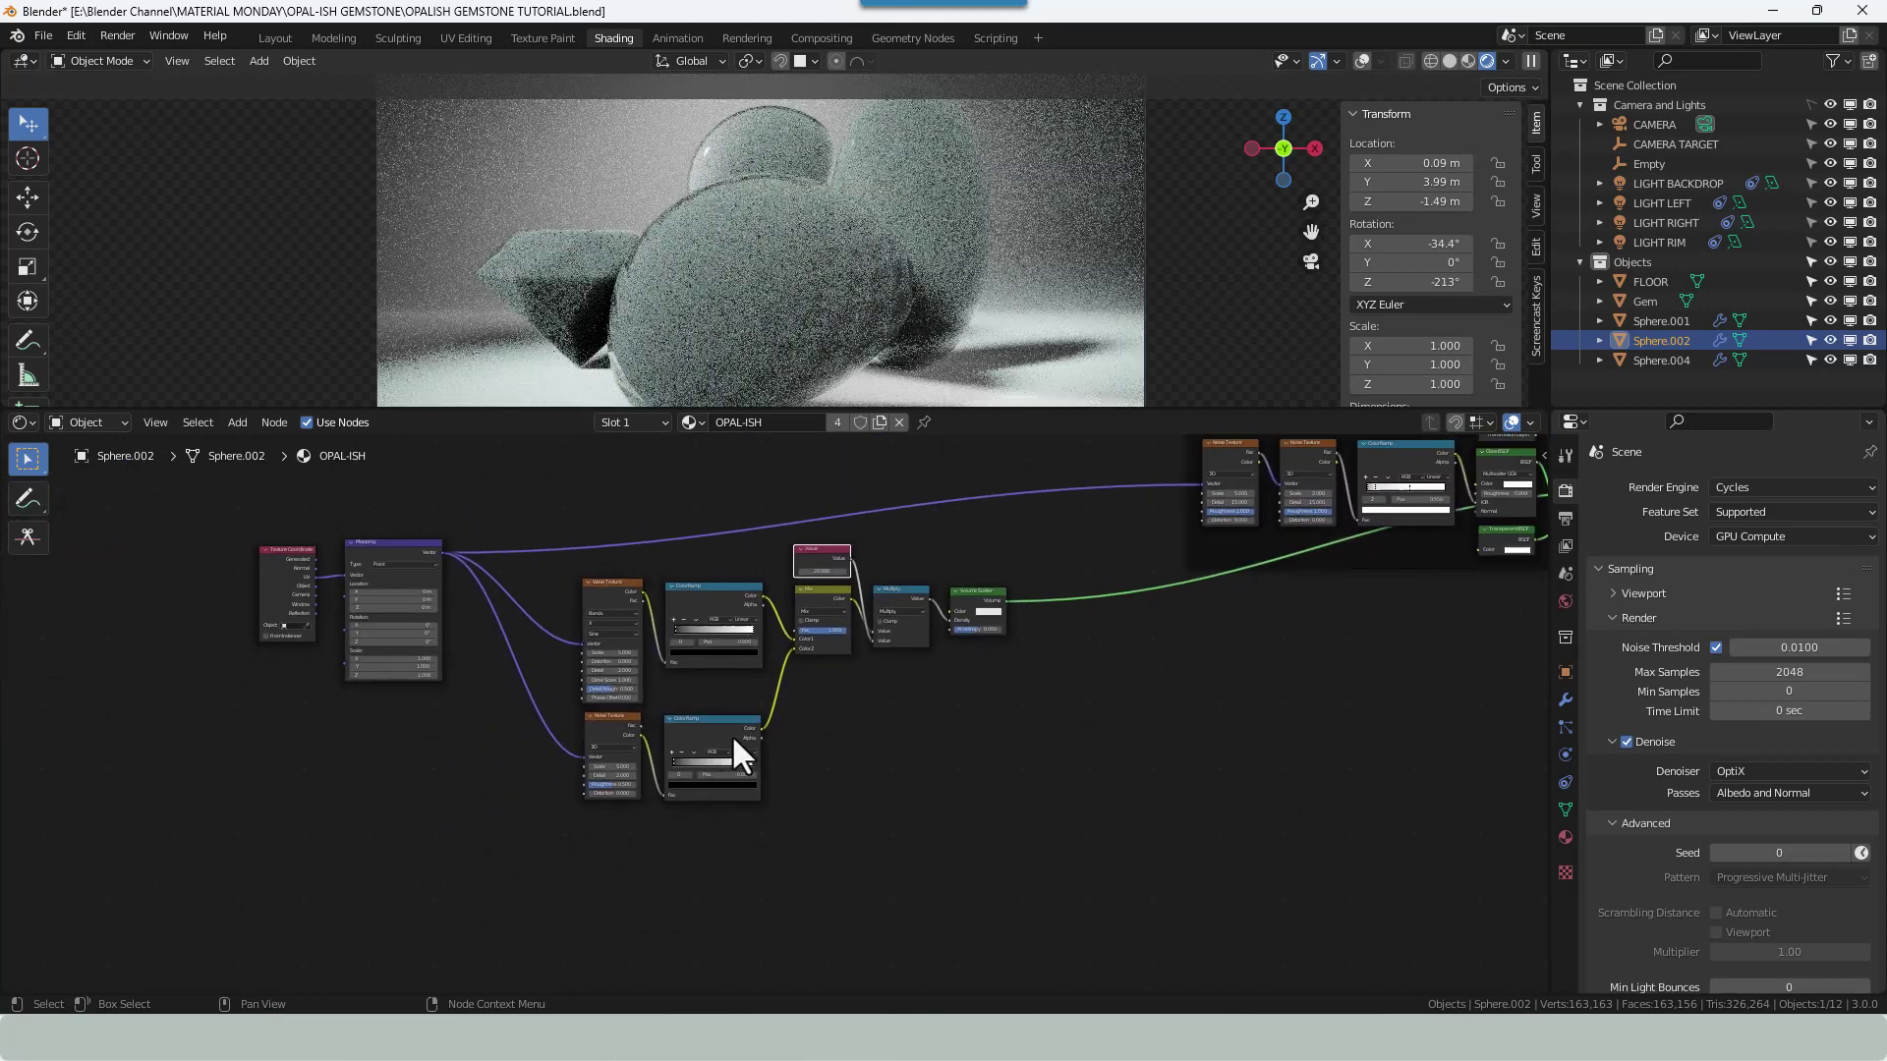
Duplicate the Wave/Noise-to-Volume Scatter node chain twice, stacking both copies below the original.
{"action": "left_click_drag", "start_coordinate": [1010, 811], "coordinate": [621, 615]}
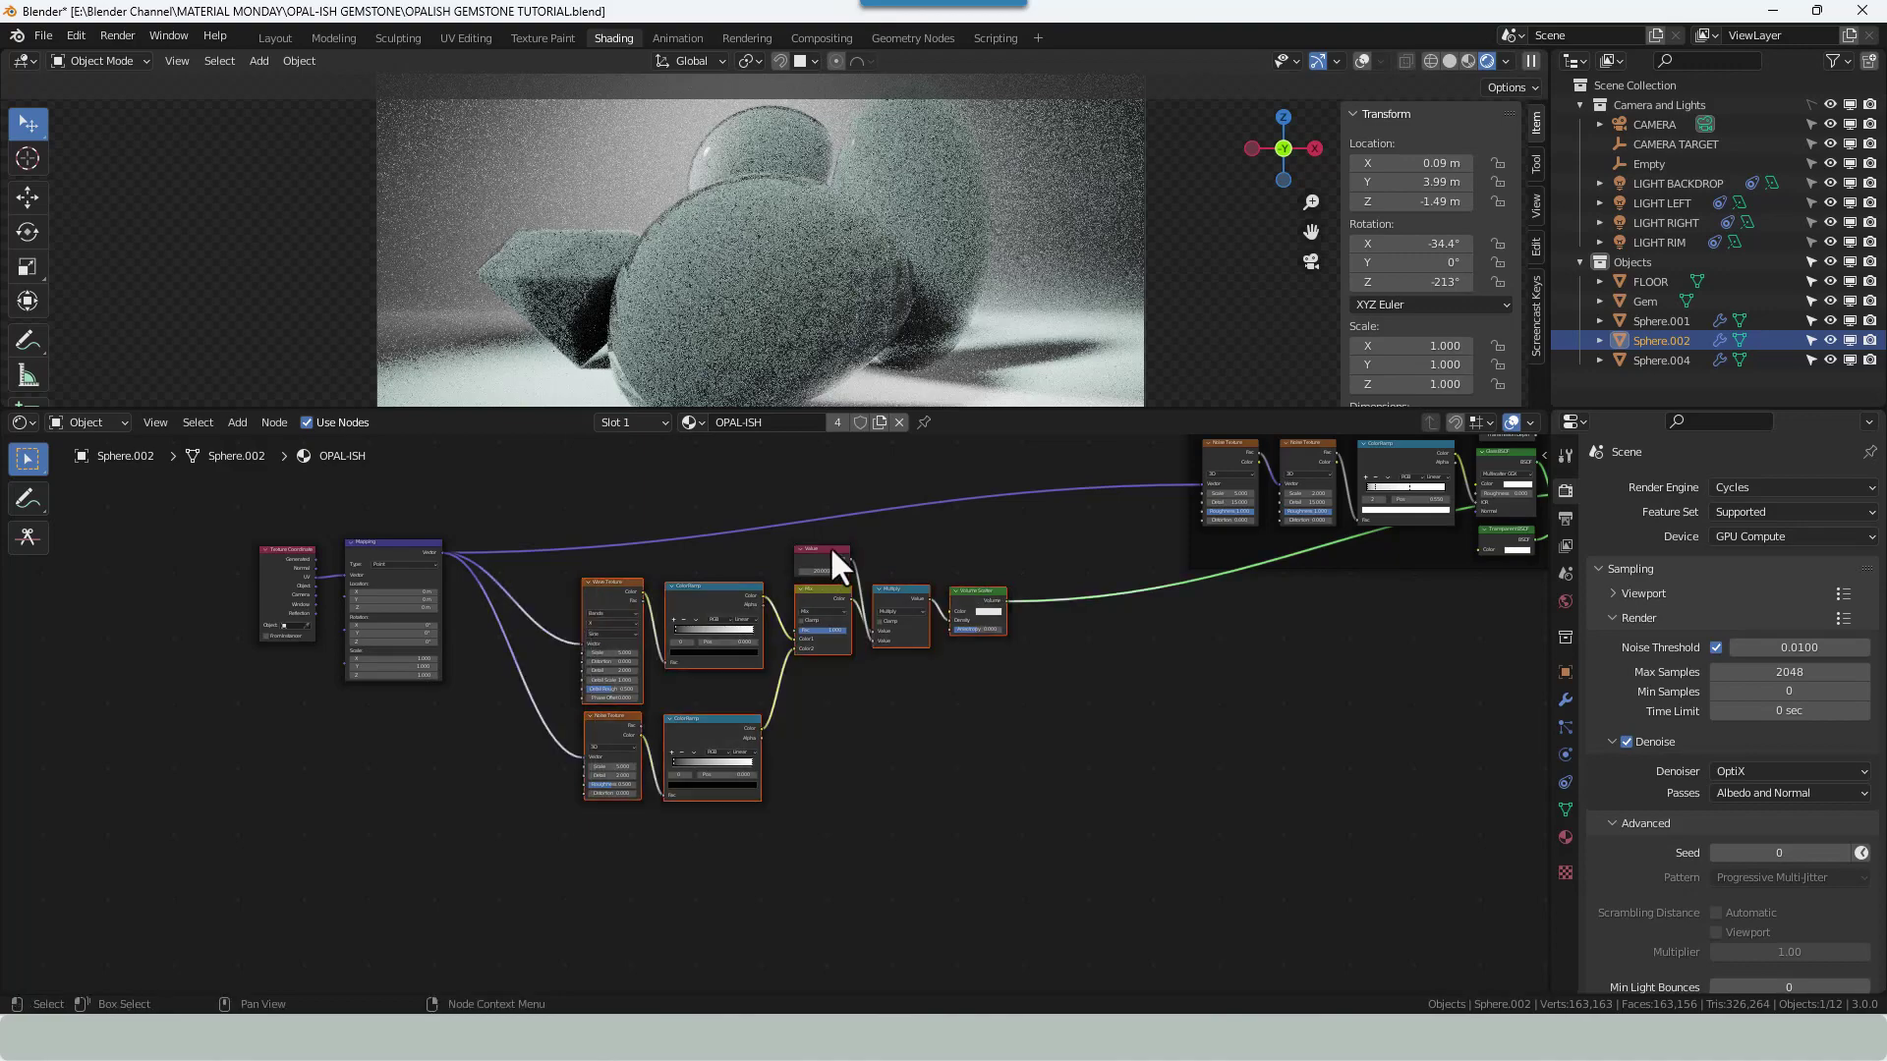
{"action": "key", "text": "shift+d"}
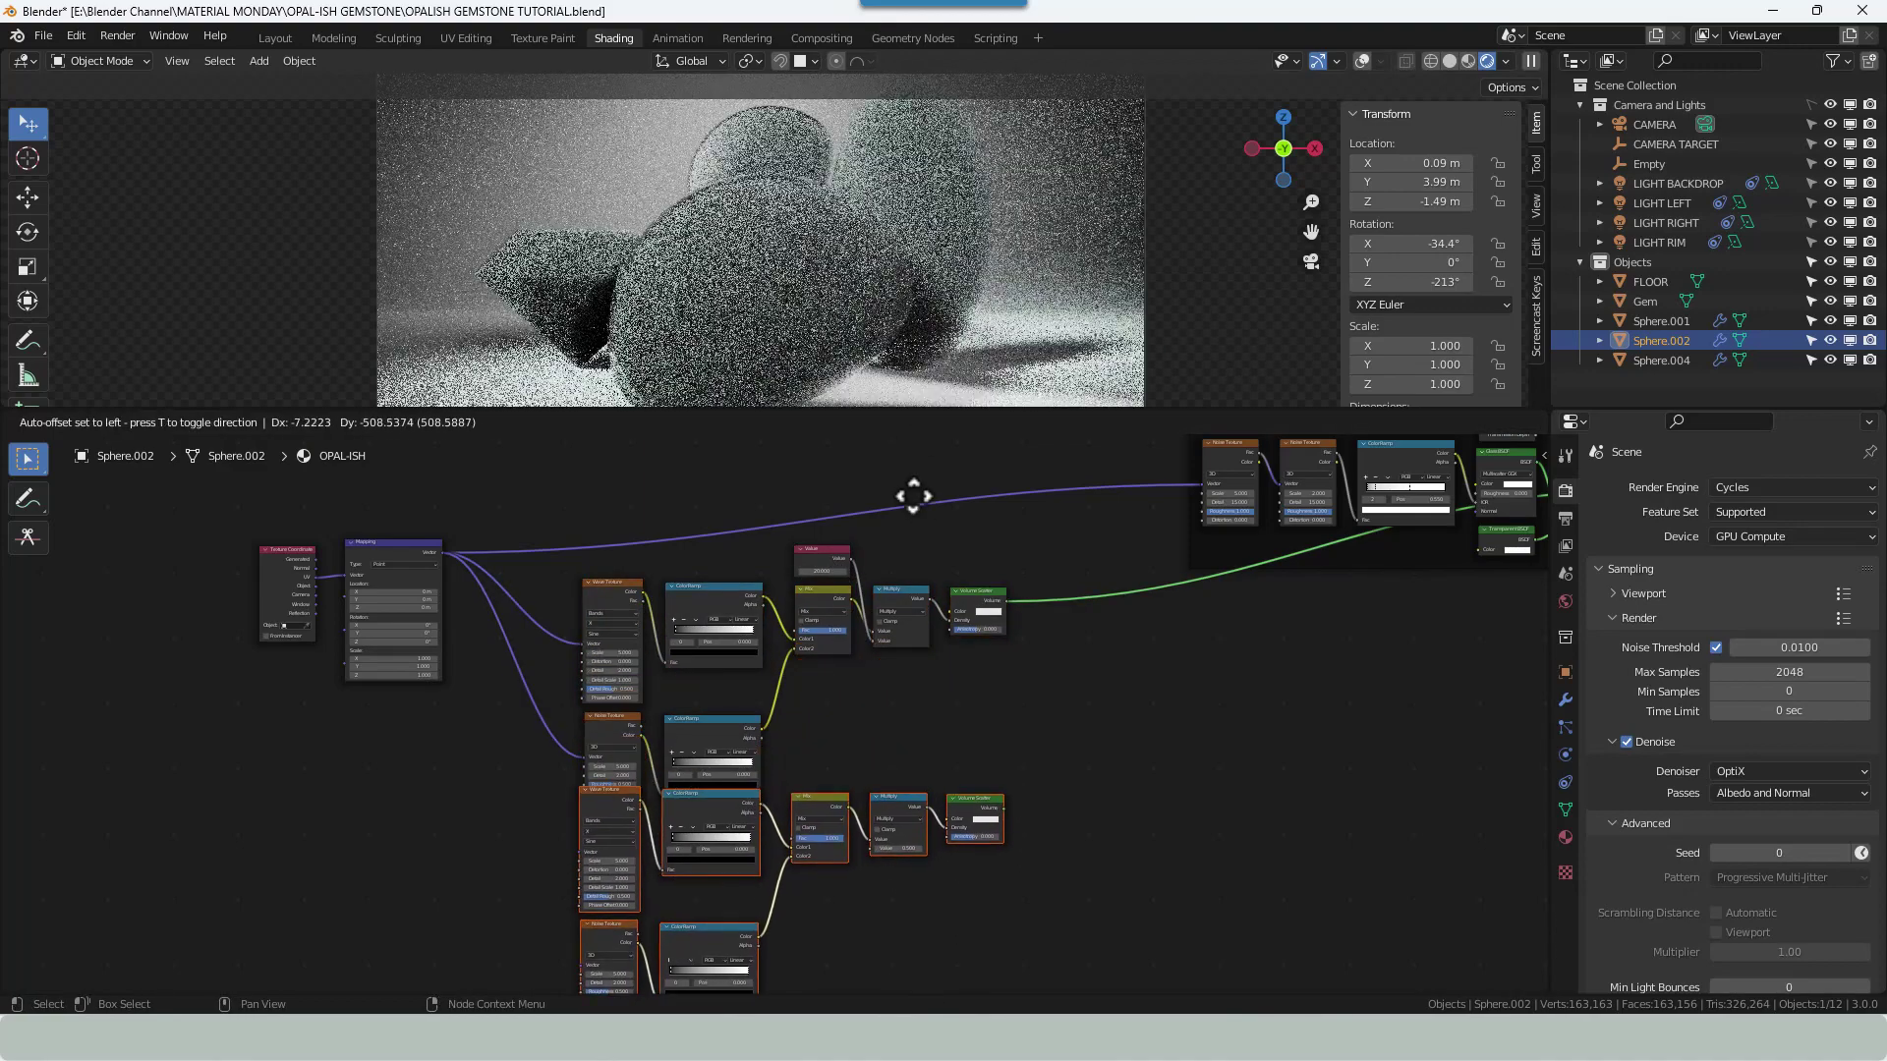
{"action": "left_click", "coordinate": [913, 517]}
{"action": "scroll", "coordinate": [918, 648], "scroll_direction": "down", "scroll_amount": 3}
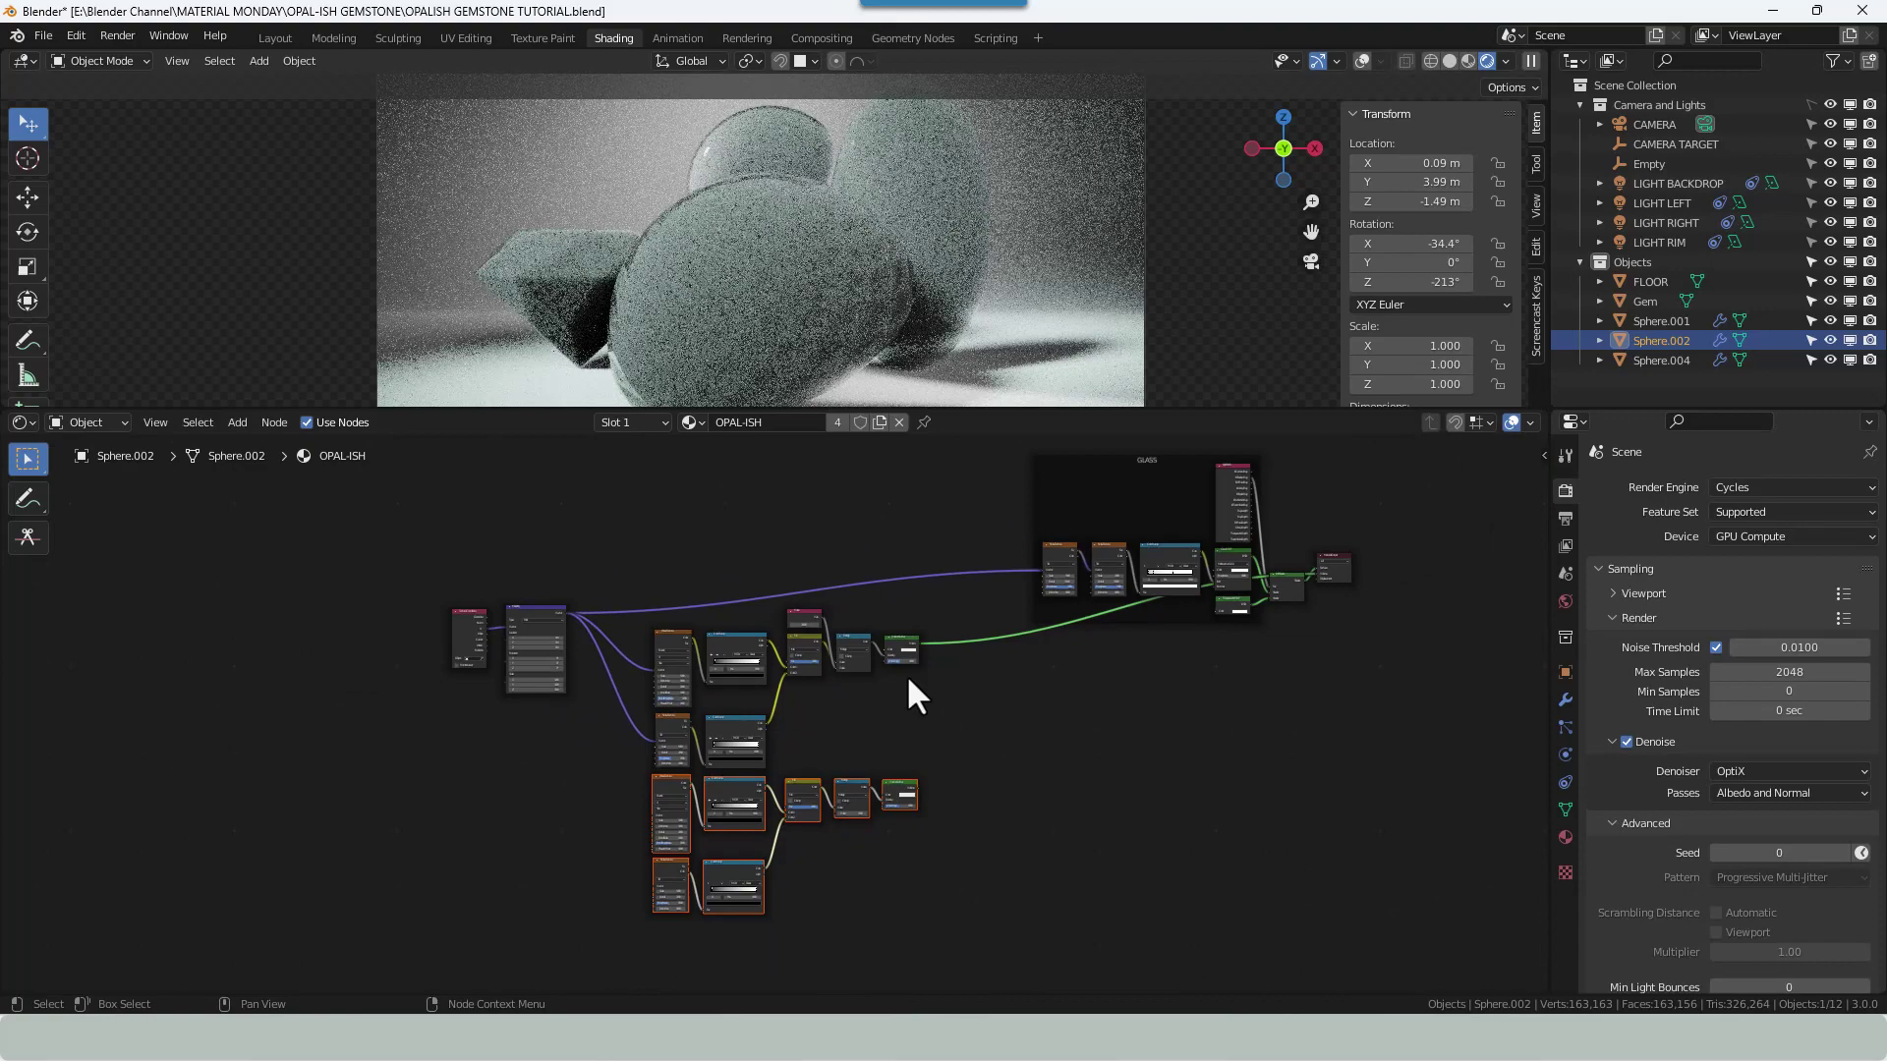
{"action": "middle_click_drag", "start_coordinate": [906, 674], "coordinate": [900, 513]}
{"action": "key", "text": "shift+d"}
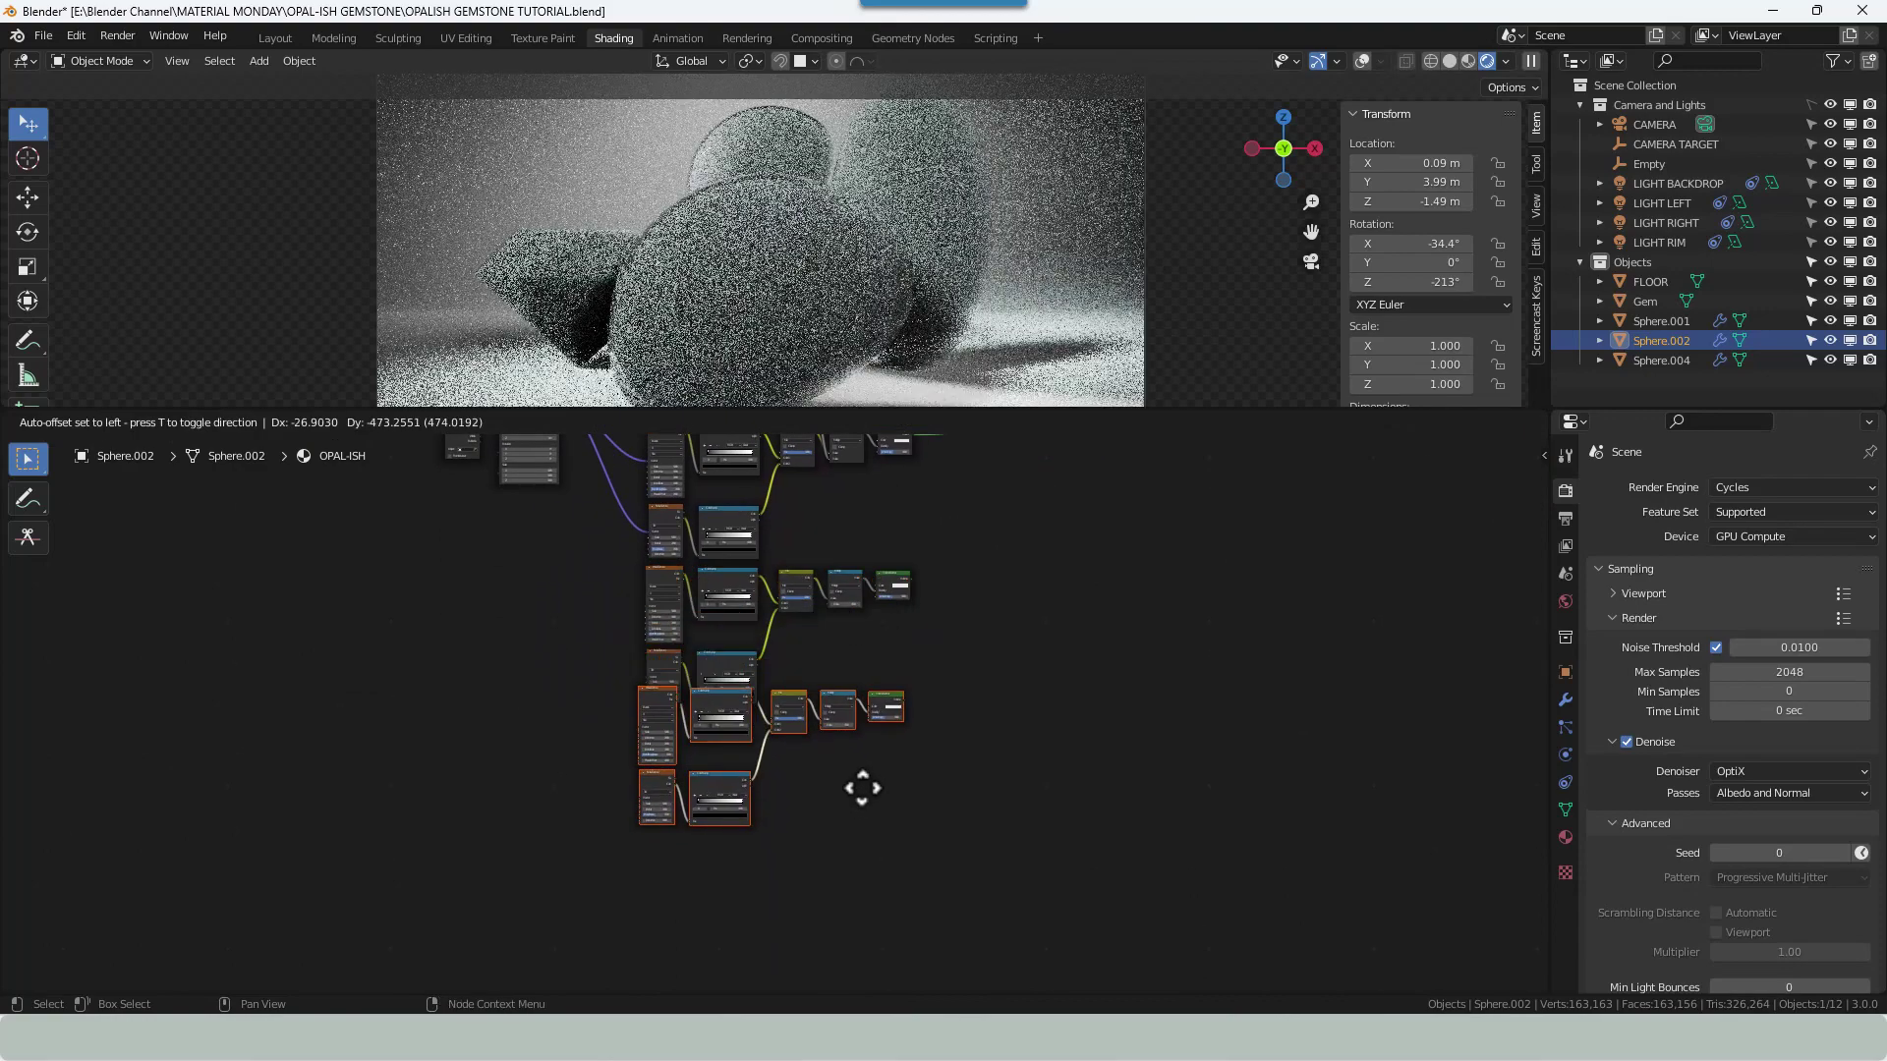
{"action": "left_click", "coordinate": [868, 812]}
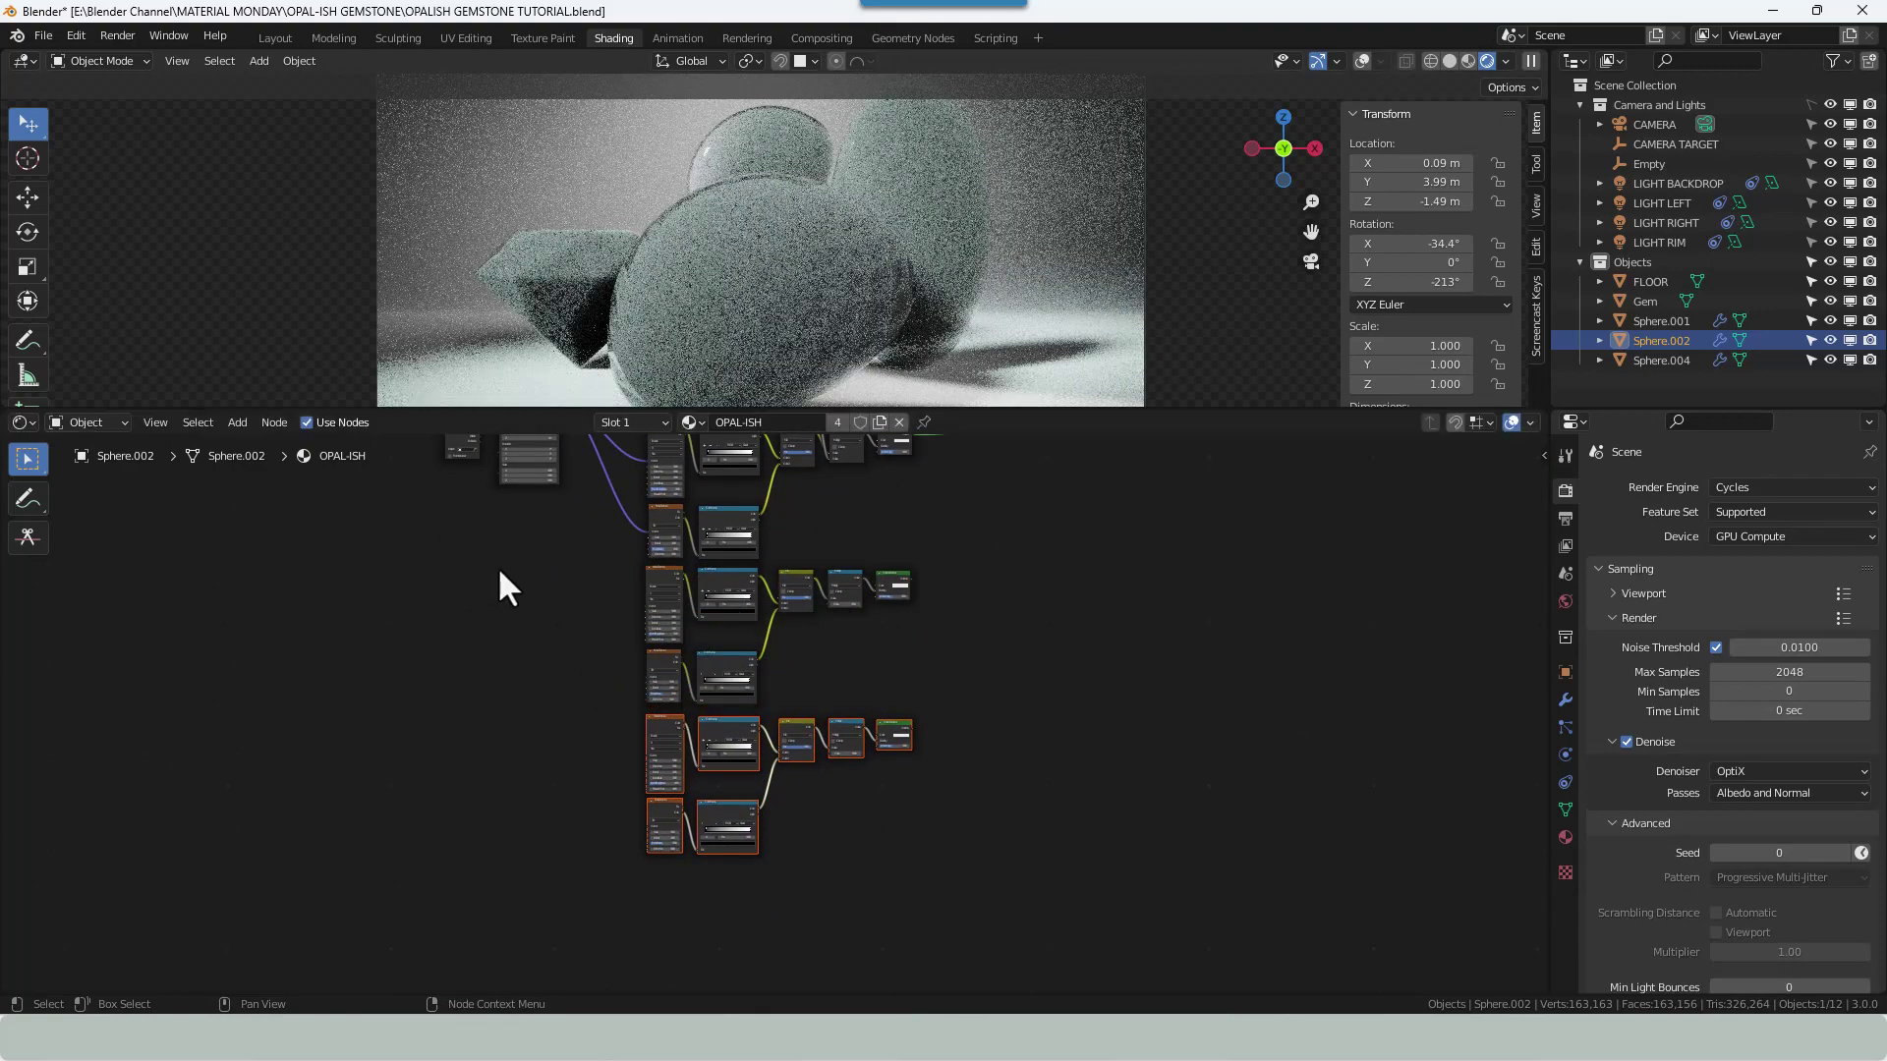
Connect Mapping's Vector to the first copied Wave Texture and move Texture Coordinate and Mapping lower.
{"action": "middle_click_drag", "start_coordinate": [558, 600], "coordinate": [573, 640]}
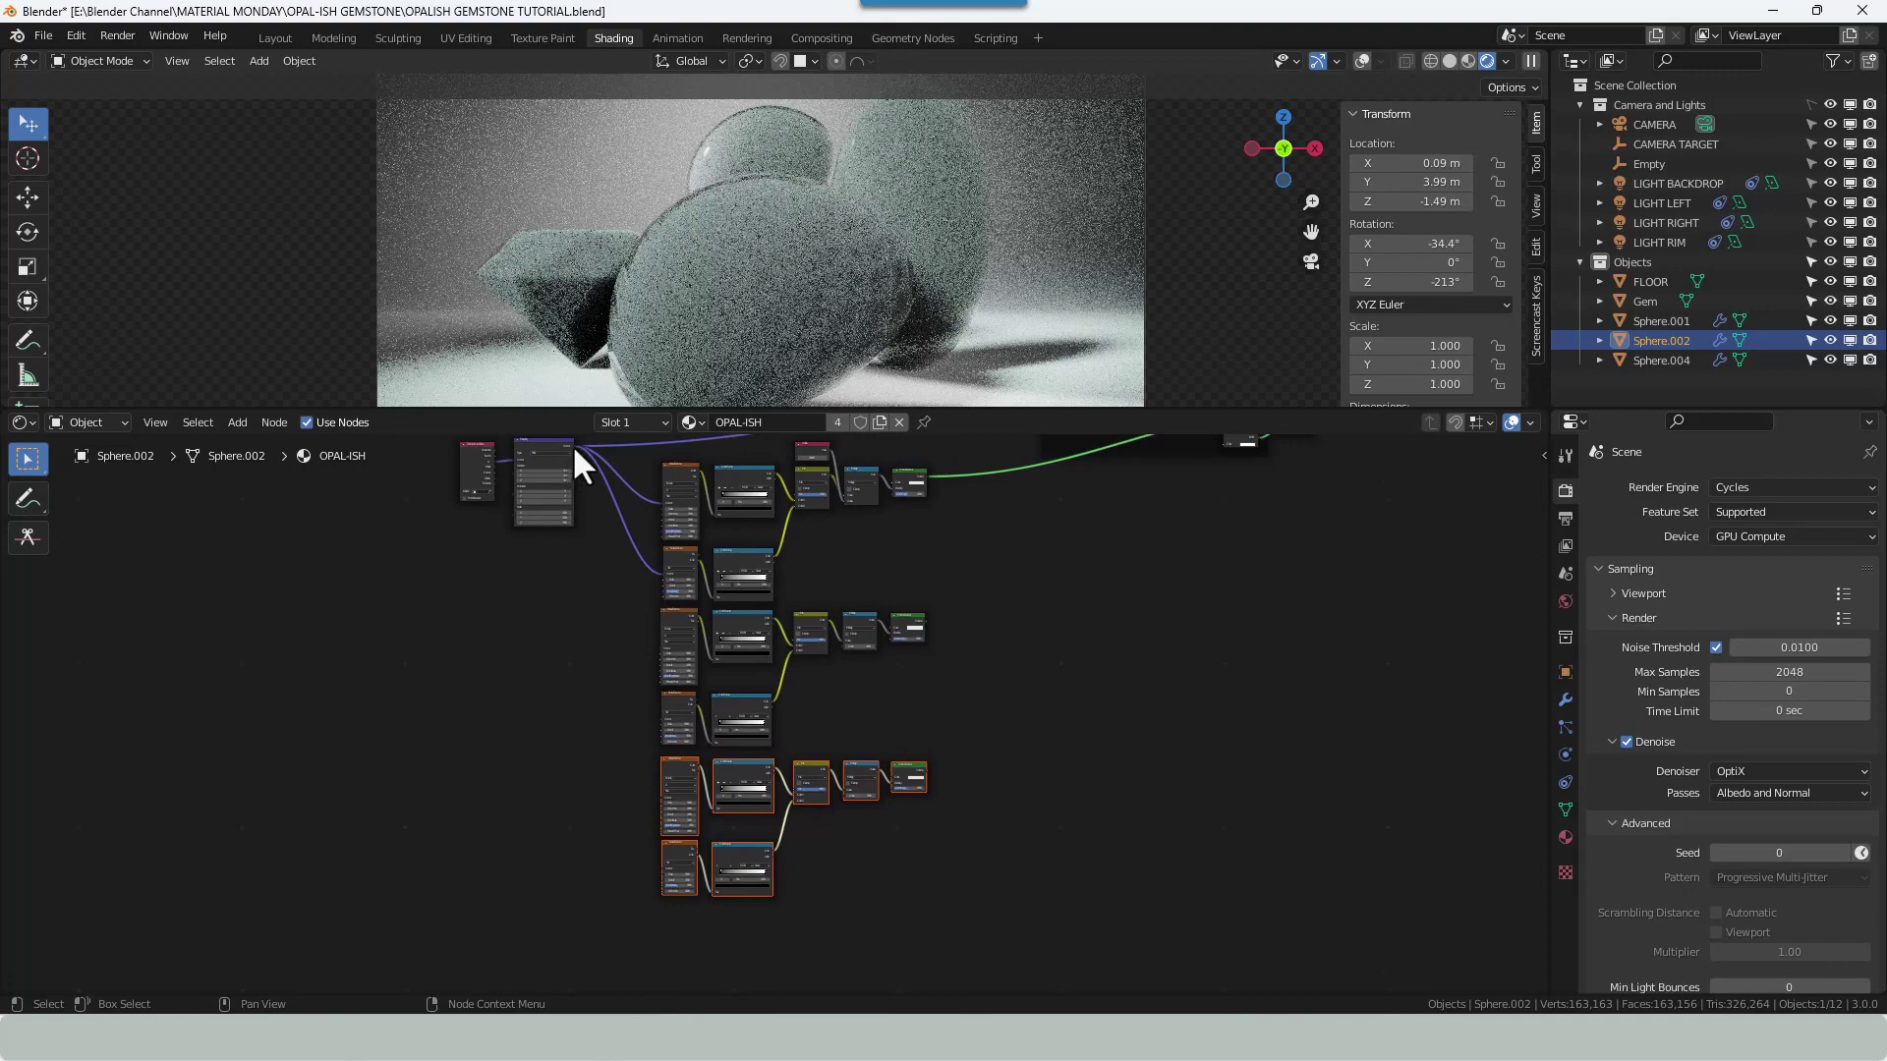
{"action": "left_click_drag", "start_coordinate": [573, 444], "coordinate": [656, 649]}
{"action": "scroll", "coordinate": [647, 661], "scroll_direction": "up", "scroll_amount": 2}
{"action": "scroll", "coordinate": [564, 686], "scroll_direction": "down", "scroll_amount": 2}
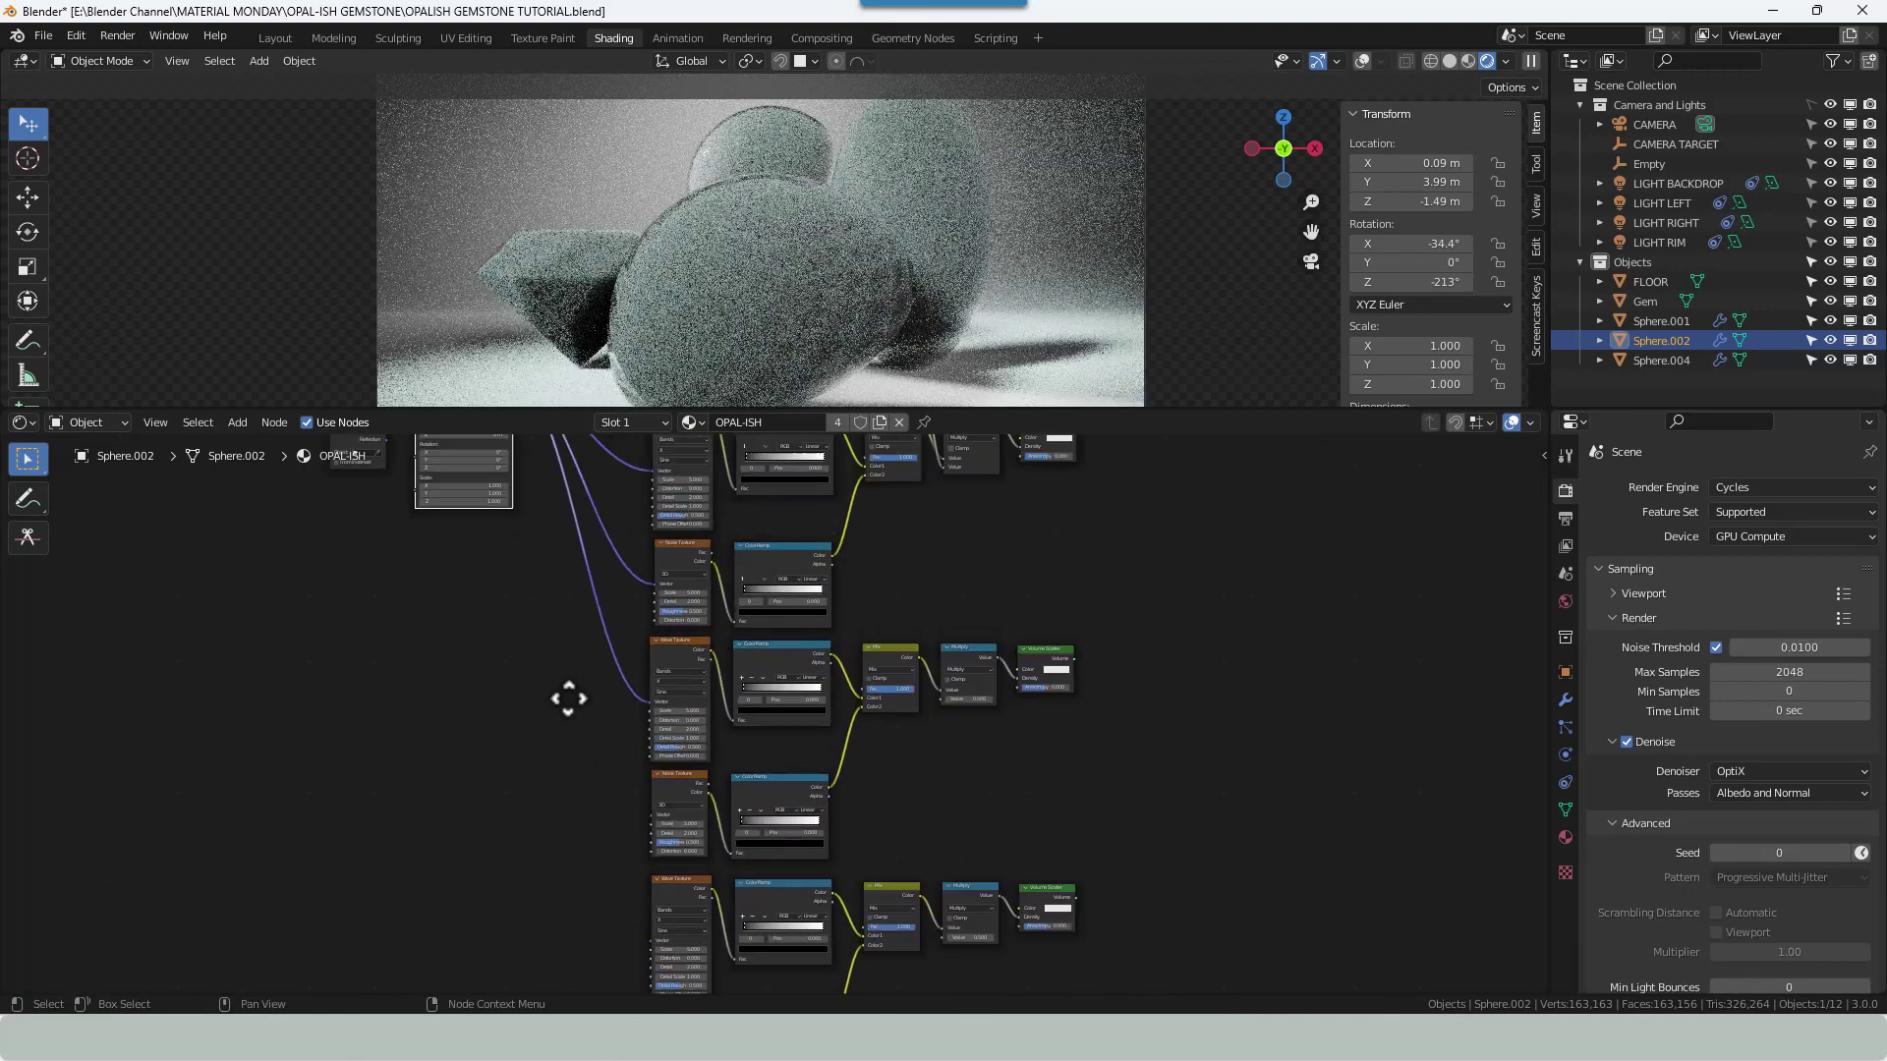
{"action": "scroll", "coordinate": [556, 644], "scroll_direction": "up", "scroll_amount": 2}
{"action": "left_click", "coordinate": [377, 503], "text": "shift"}
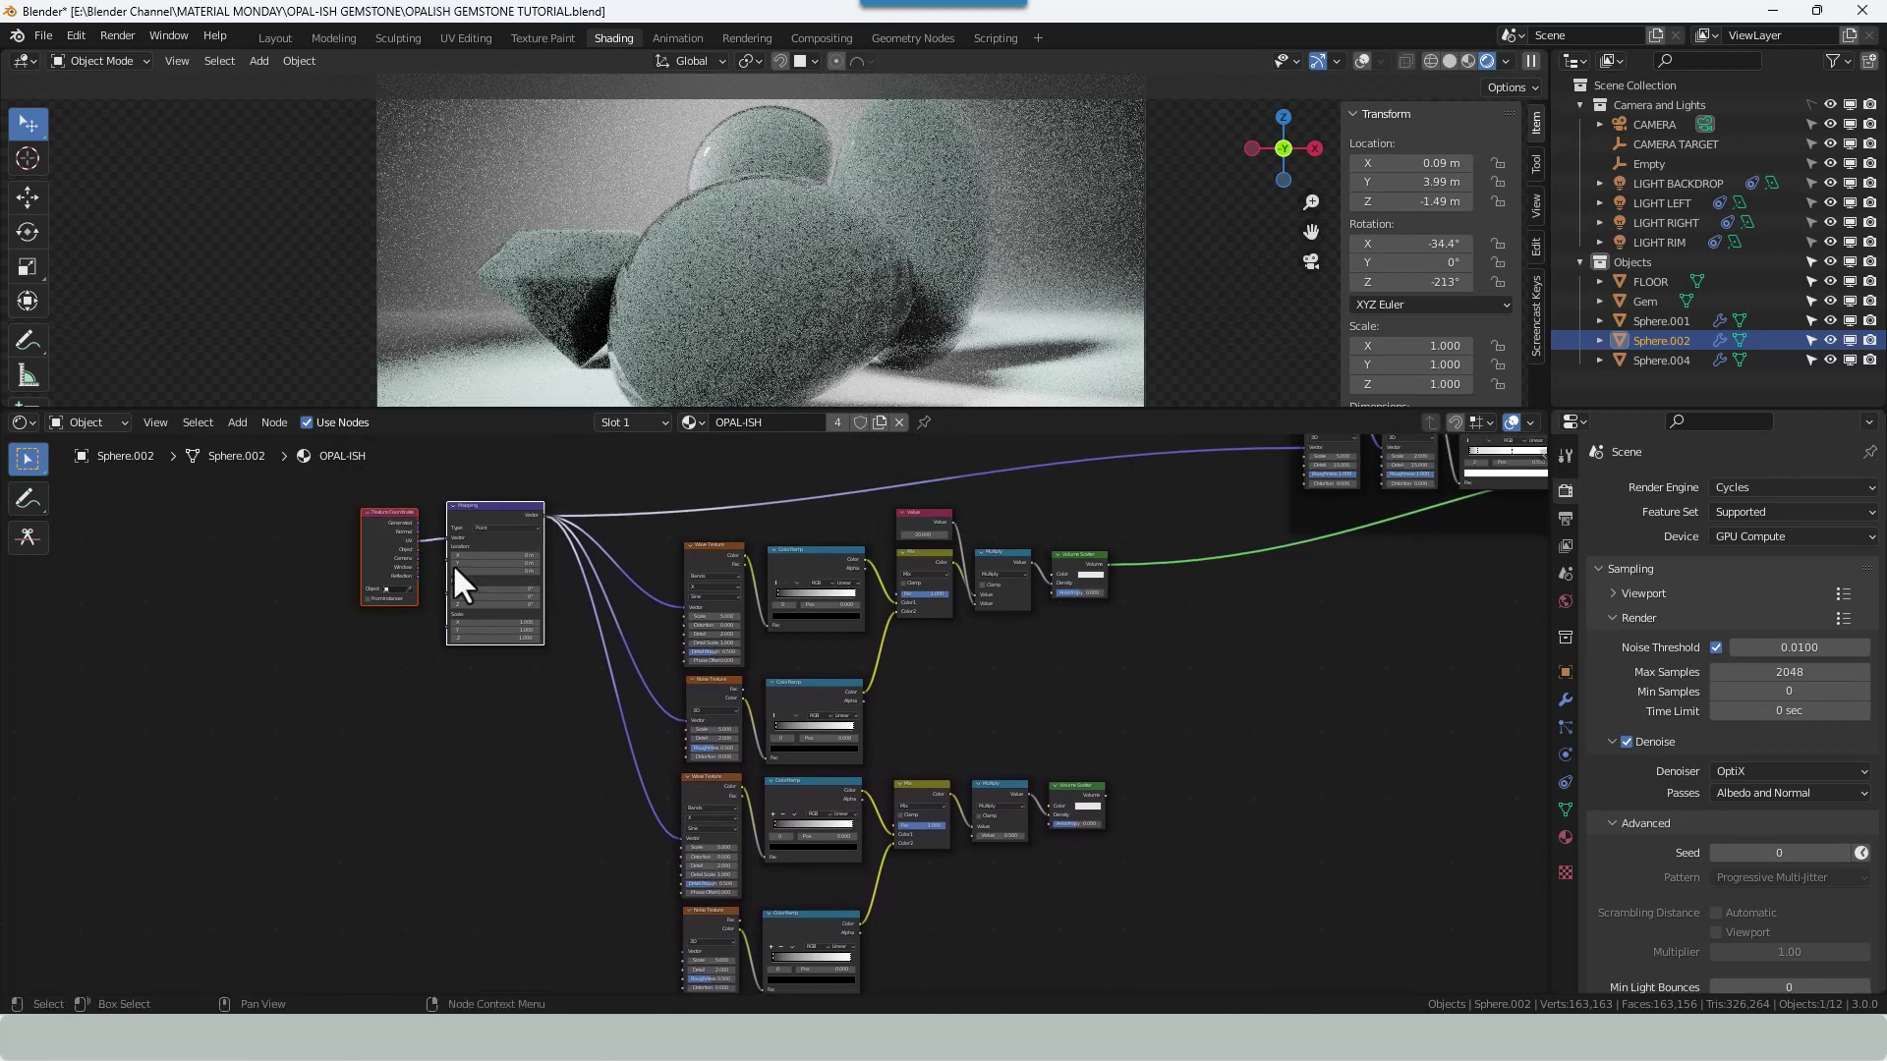
{"action": "left_click_drag", "start_coordinate": [485, 510], "coordinate": [485, 758]}
{"action": "middle_click_drag", "start_coordinate": [580, 885], "coordinate": [568, 635]}
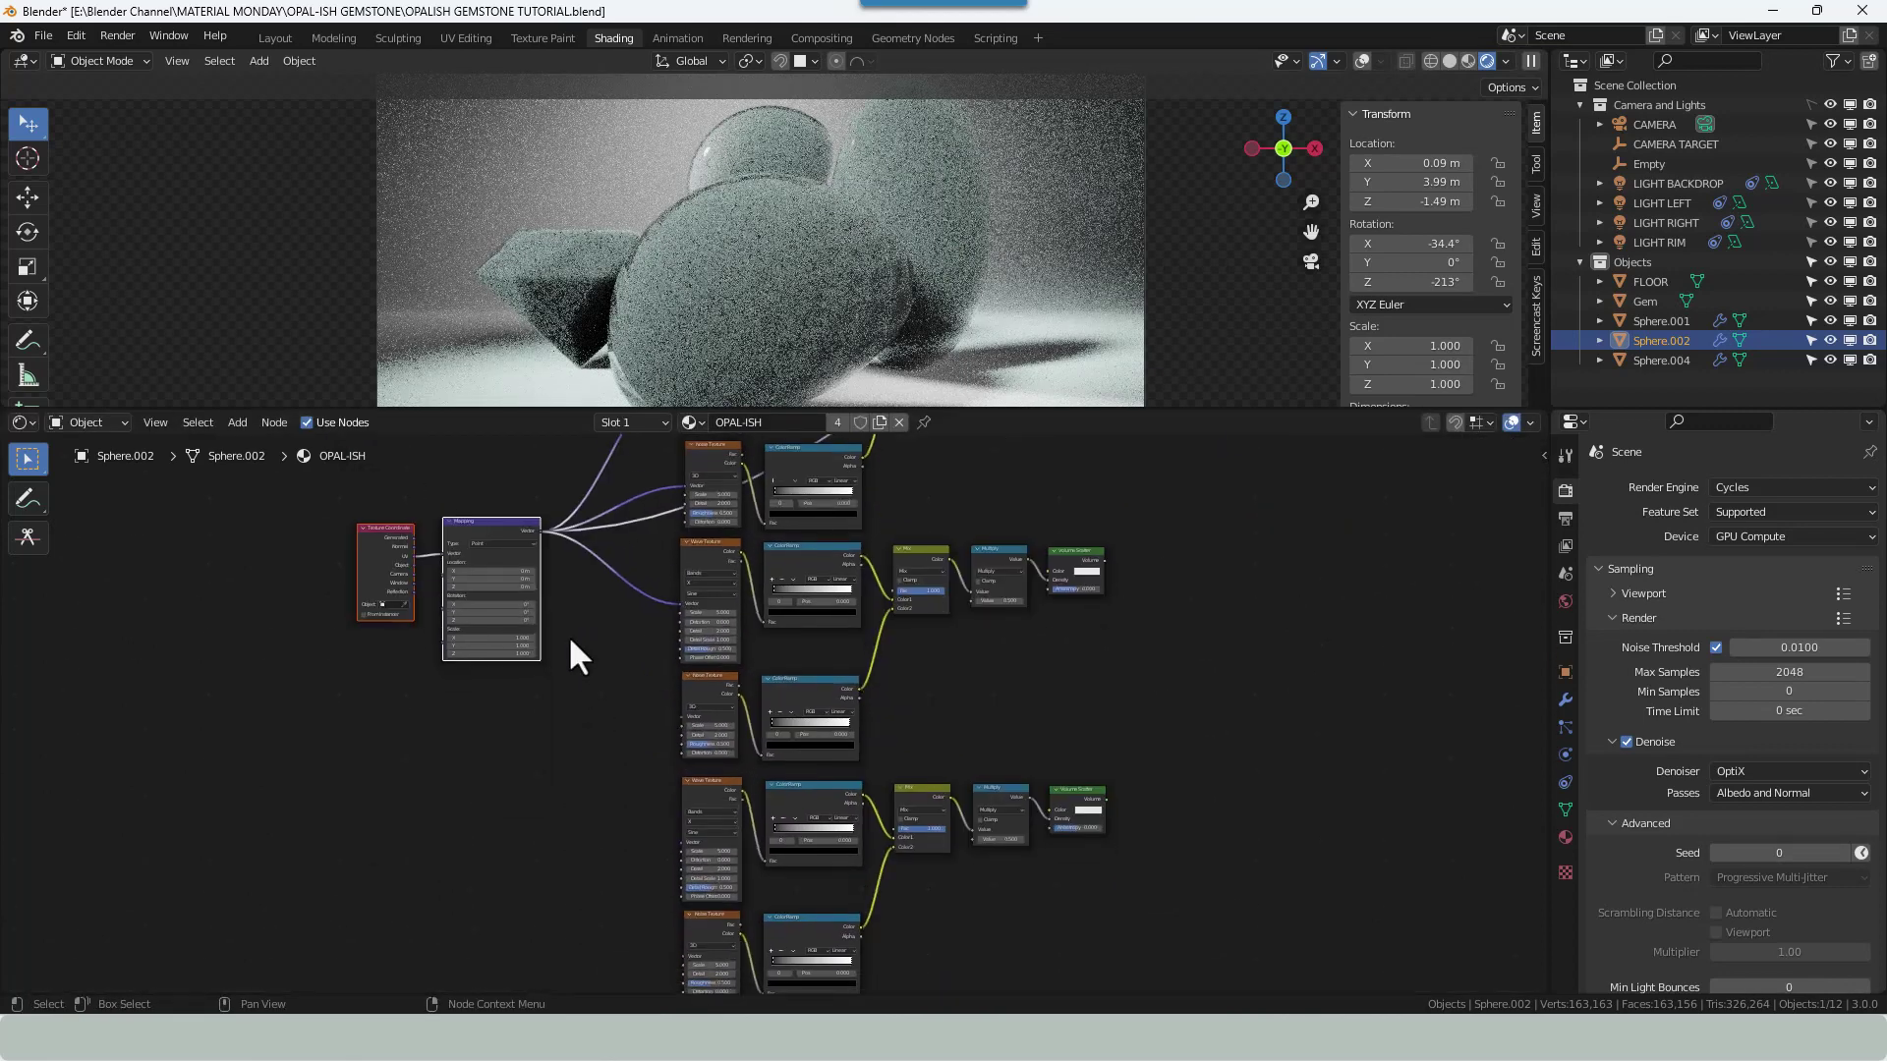
Connect Mapping's Vector to the remaining three copied textures' Vector inputs.
{"action": "left_click_drag", "start_coordinate": [540, 530], "coordinate": [682, 717]}
{"action": "left_click_drag", "start_coordinate": [539, 530], "coordinate": [680, 843]}
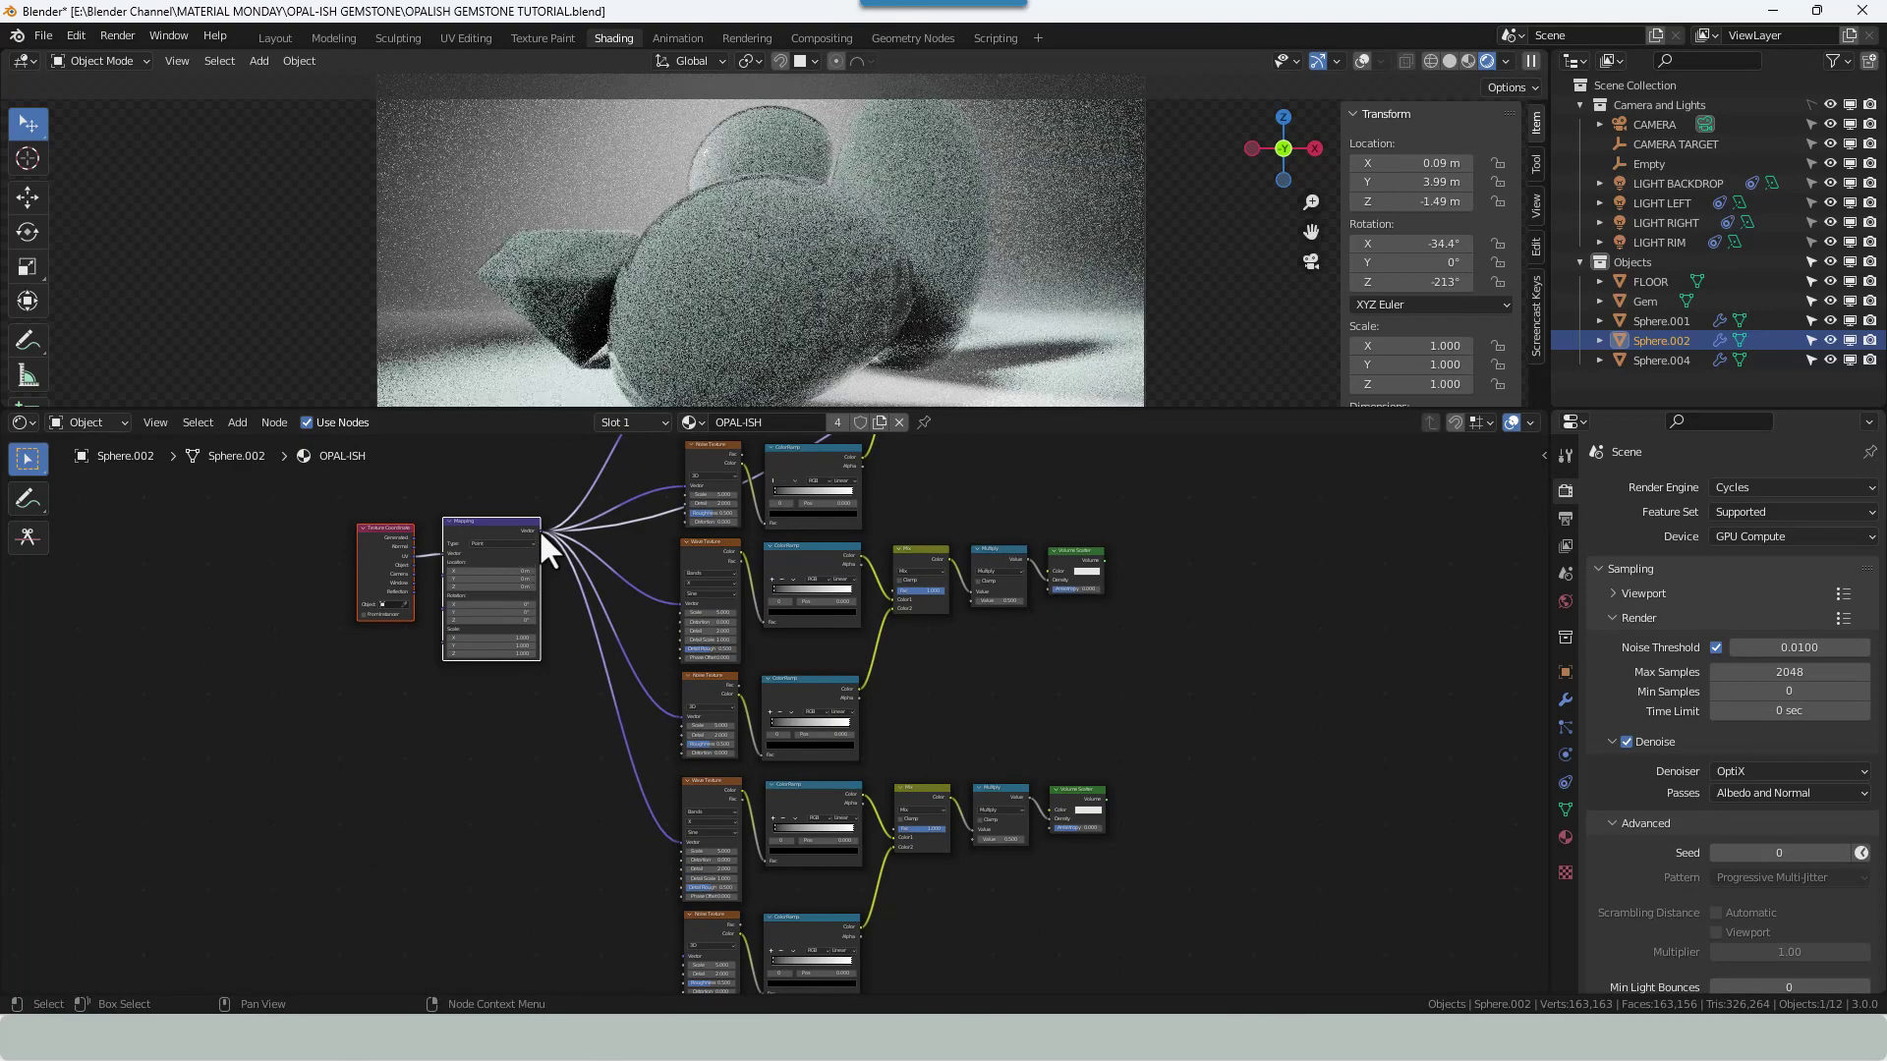
{"action": "left_click_drag", "start_coordinate": [538, 529], "coordinate": [686, 952]}
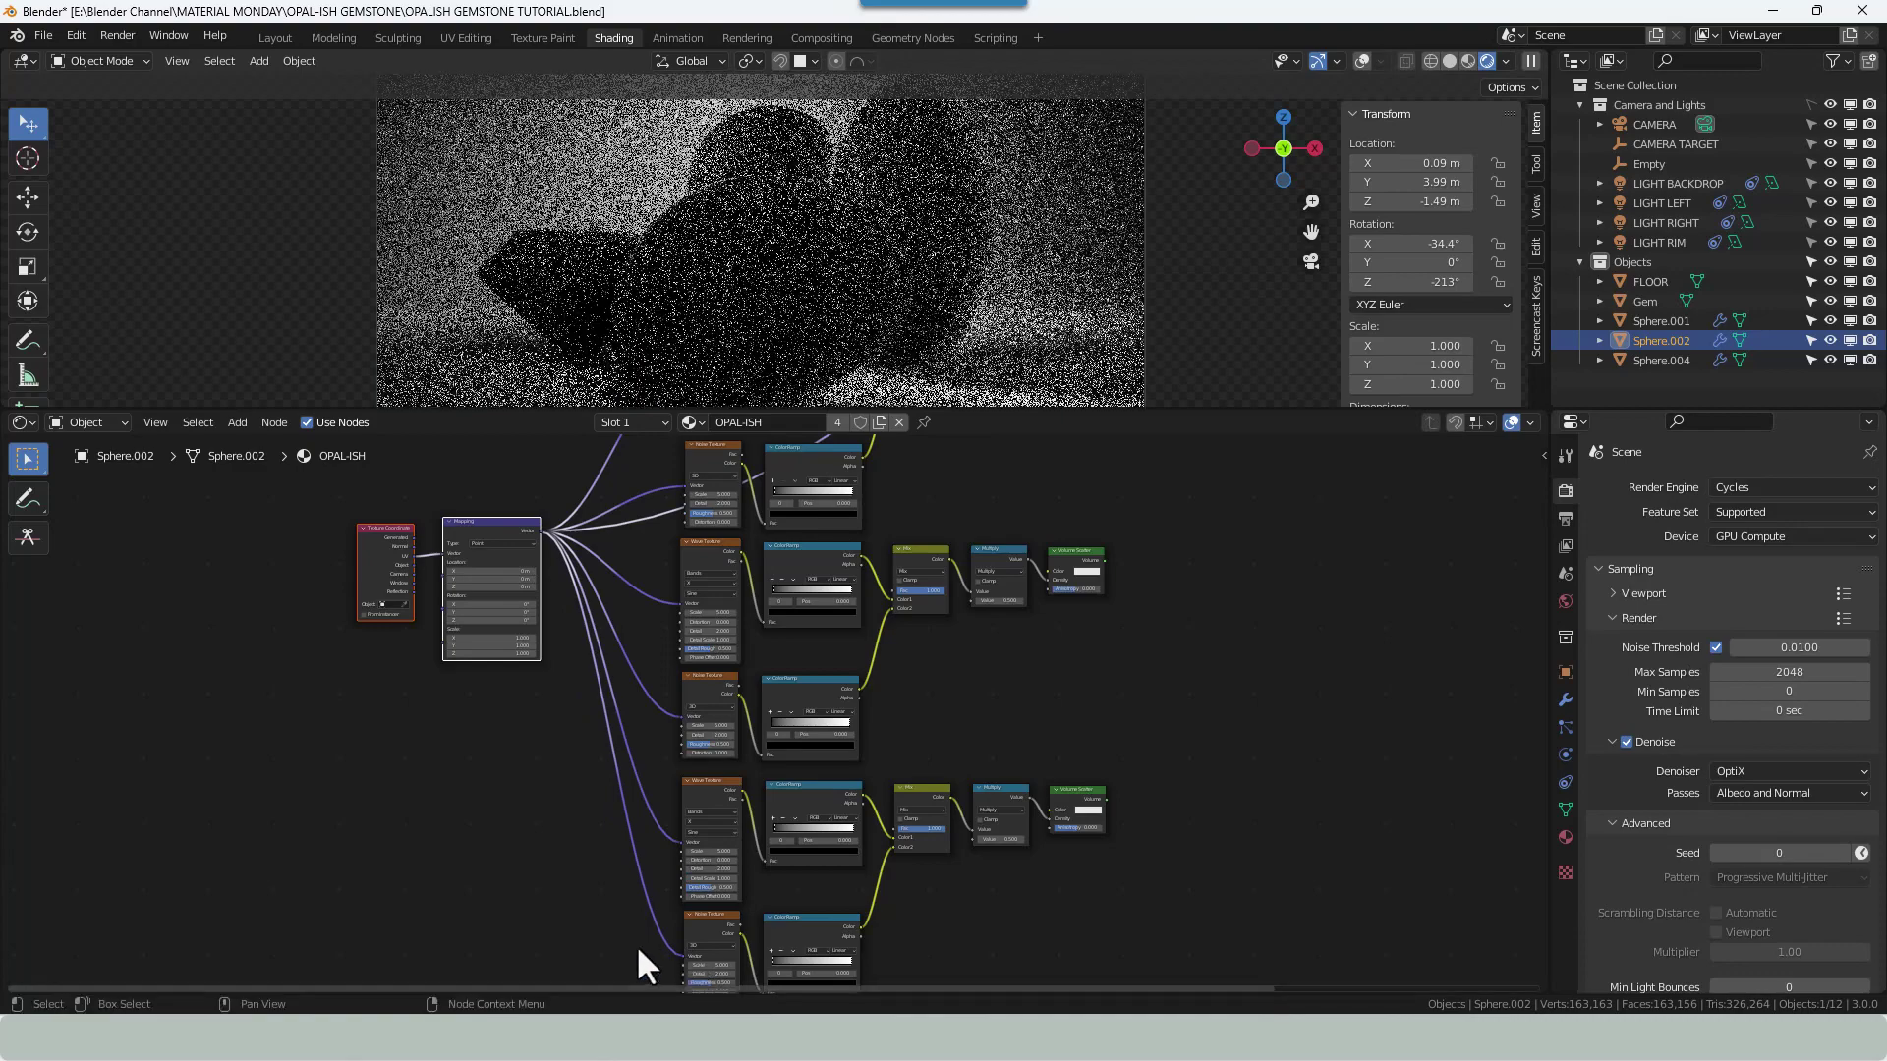
{"action": "middle_click_drag", "start_coordinate": [635, 946], "coordinate": [585, 840]}
{"action": "middle_click_drag", "start_coordinate": [561, 757], "coordinate": [518, 843]}
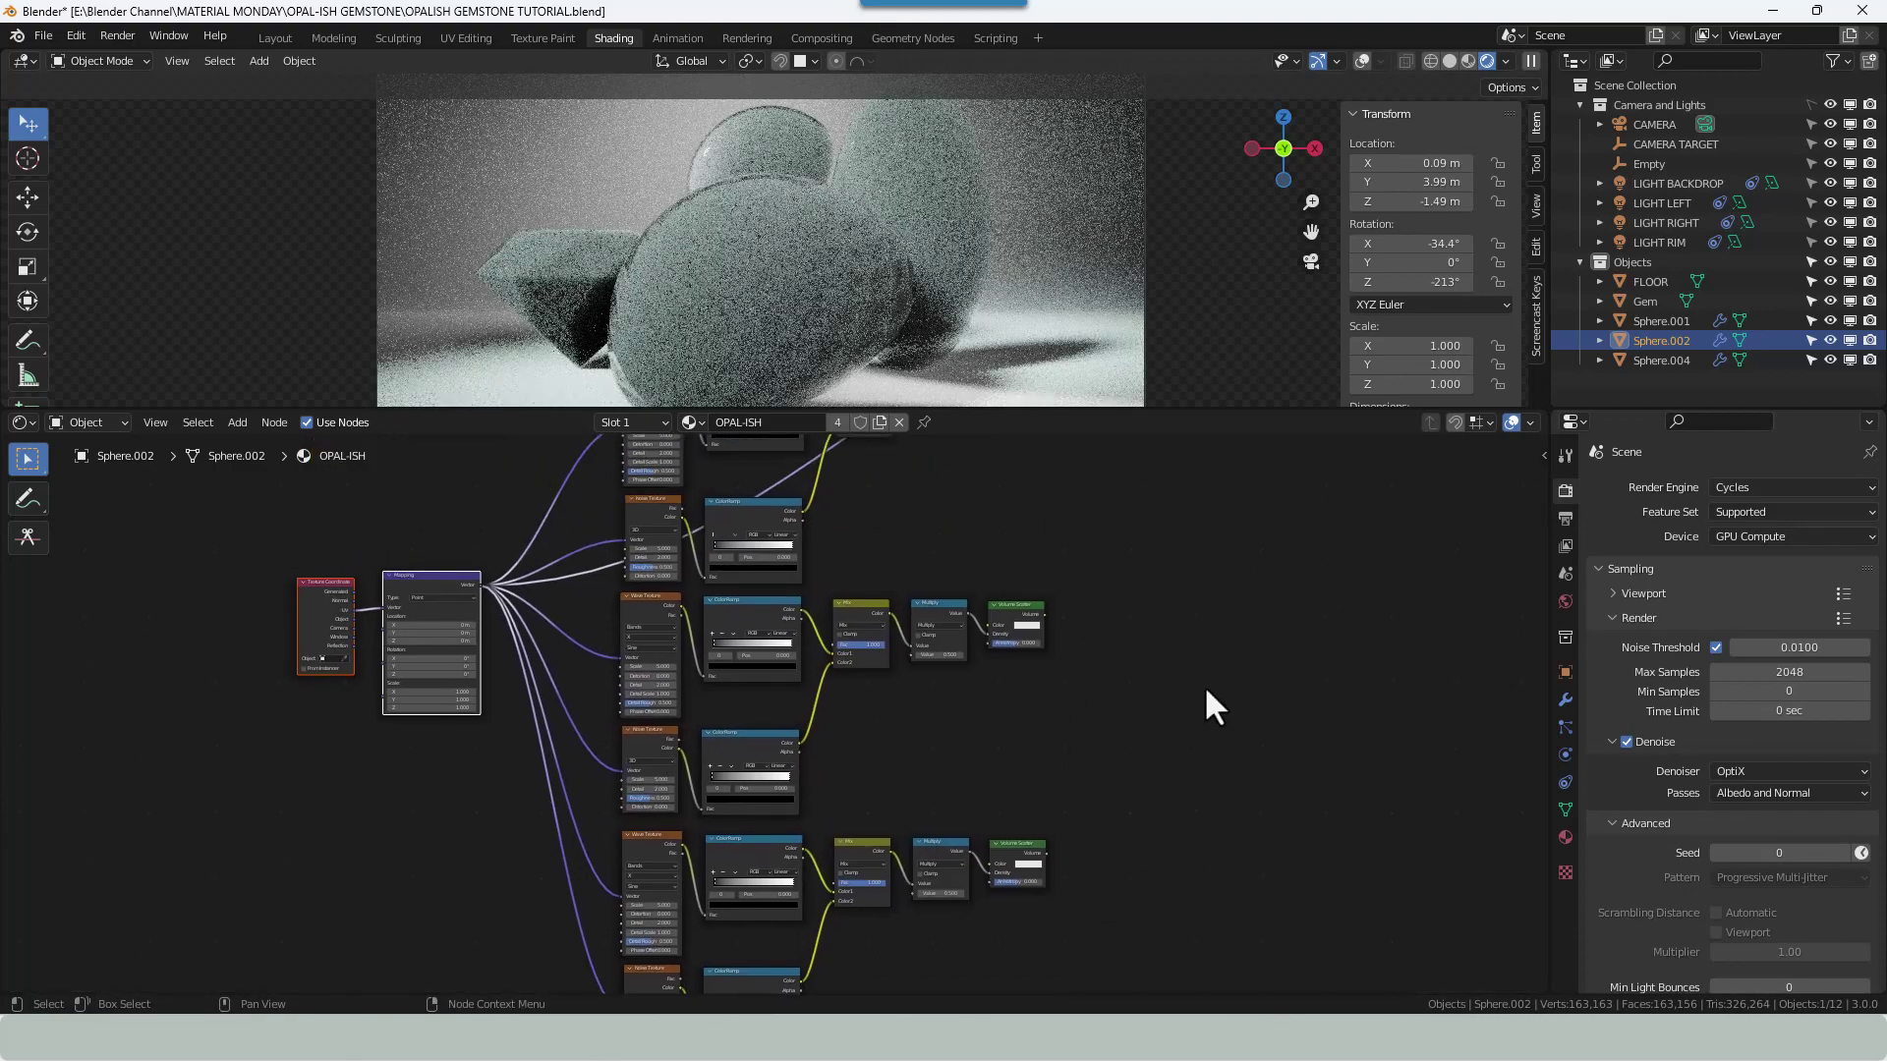
{"action": "middle_click_drag", "start_coordinate": [1205, 686], "coordinate": [1092, 741]}
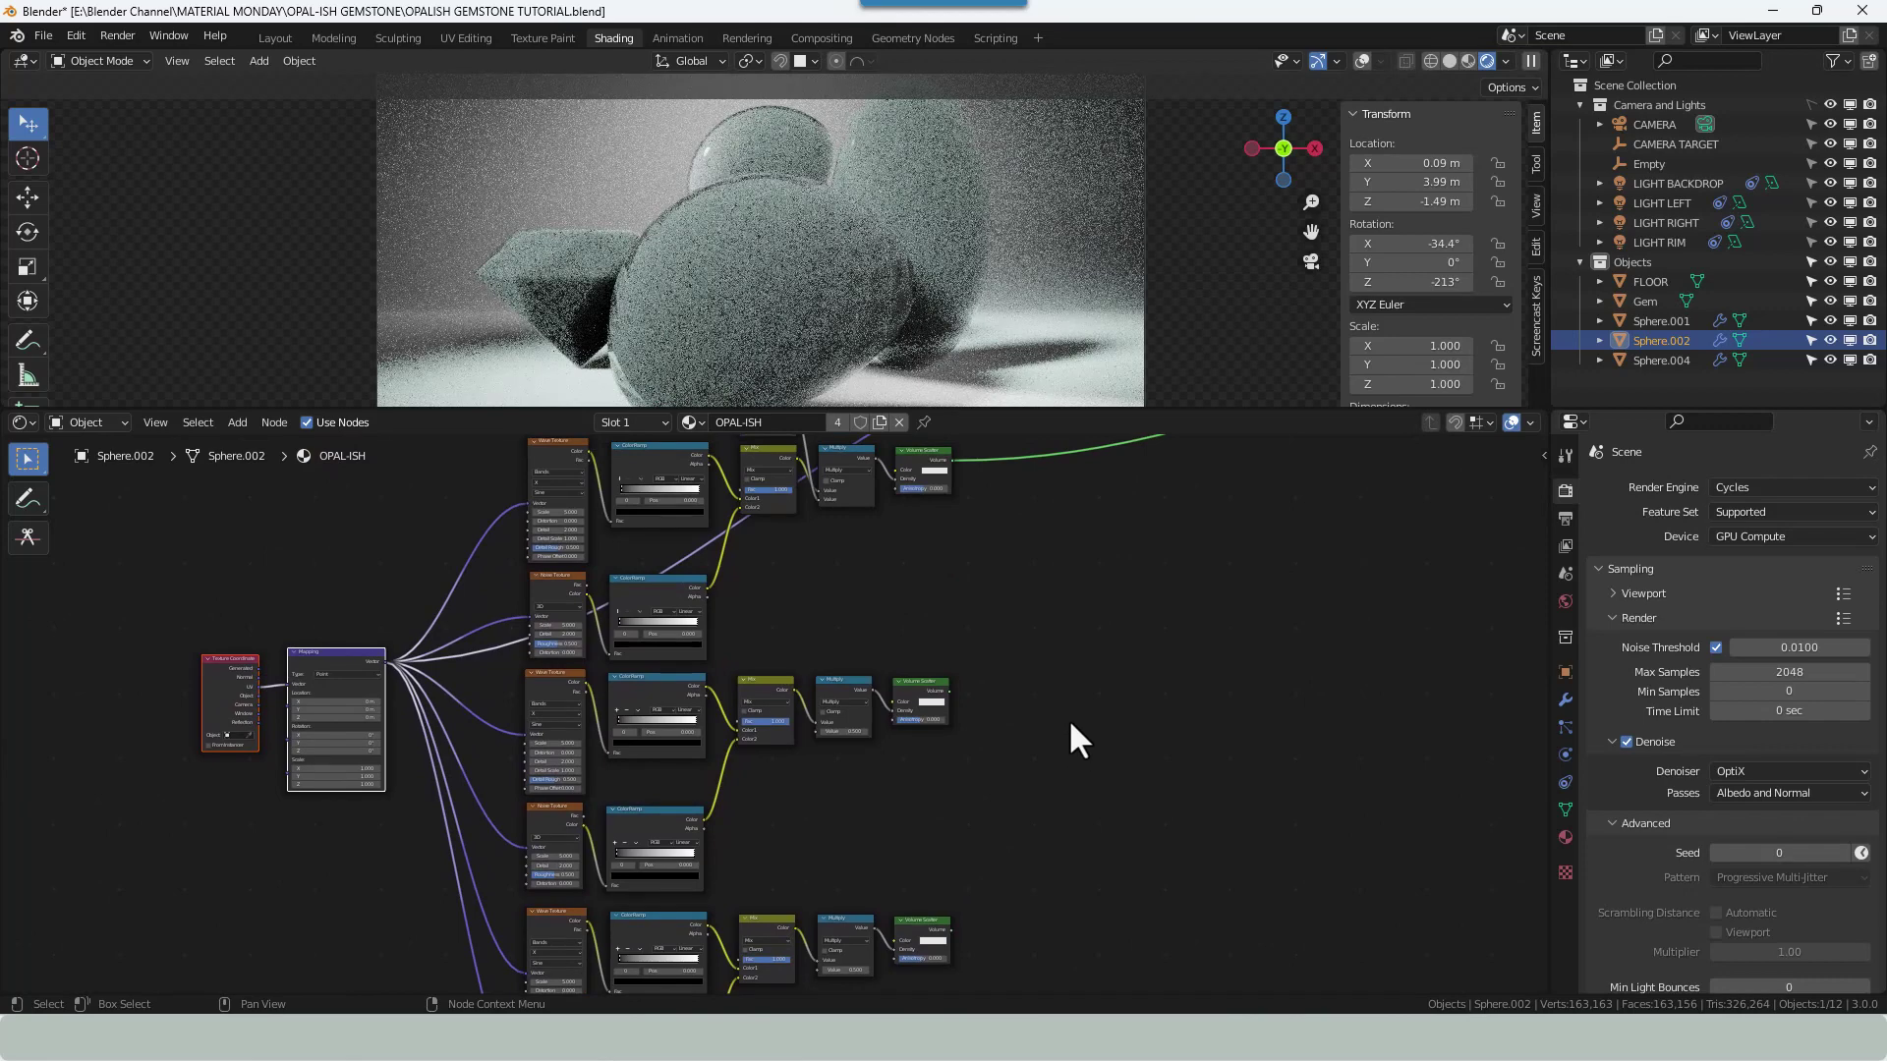
{"action": "left_click", "coordinate": [1069, 721]}
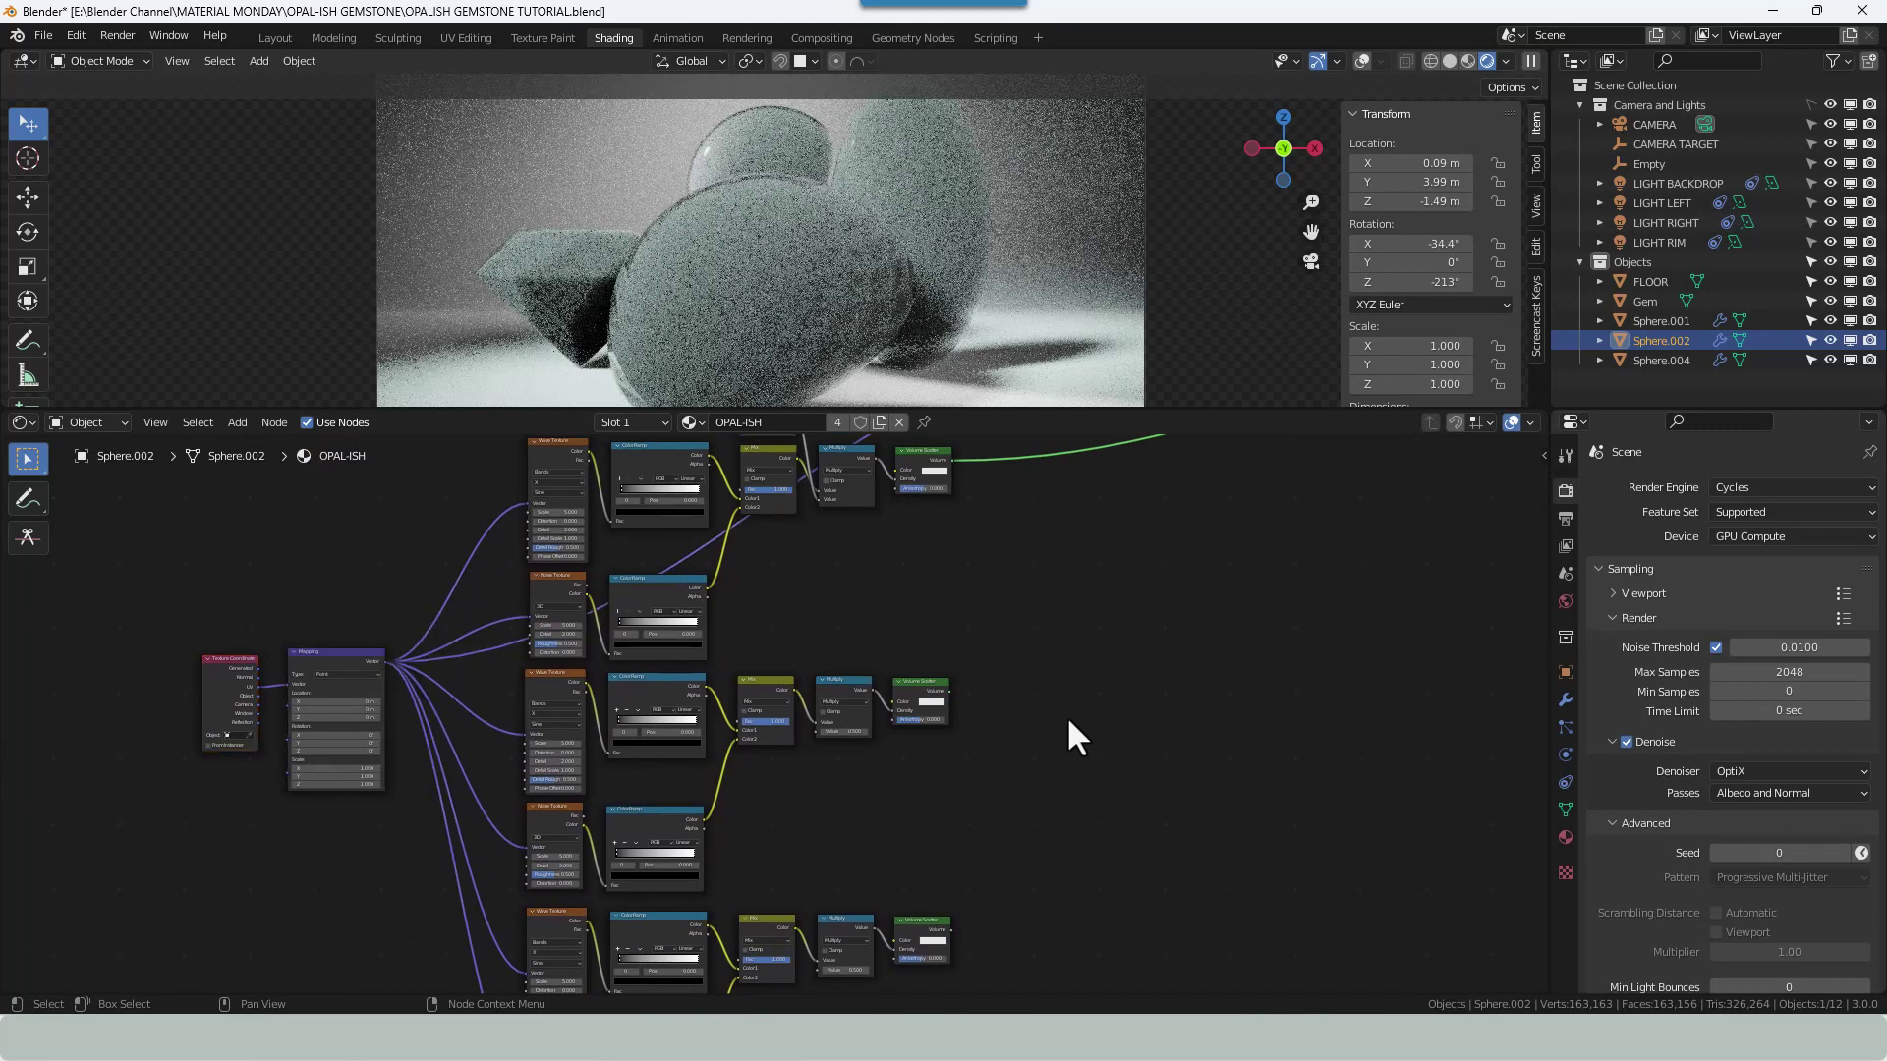
Drop an Add Shader onto the top scatter's volume link and plug in the middle Volume Scatter.
{"action": "key", "text": "shift+a"}
{"action": "left_click", "coordinate": [1062, 622]}
{"action": "type", "text": "ADD"}
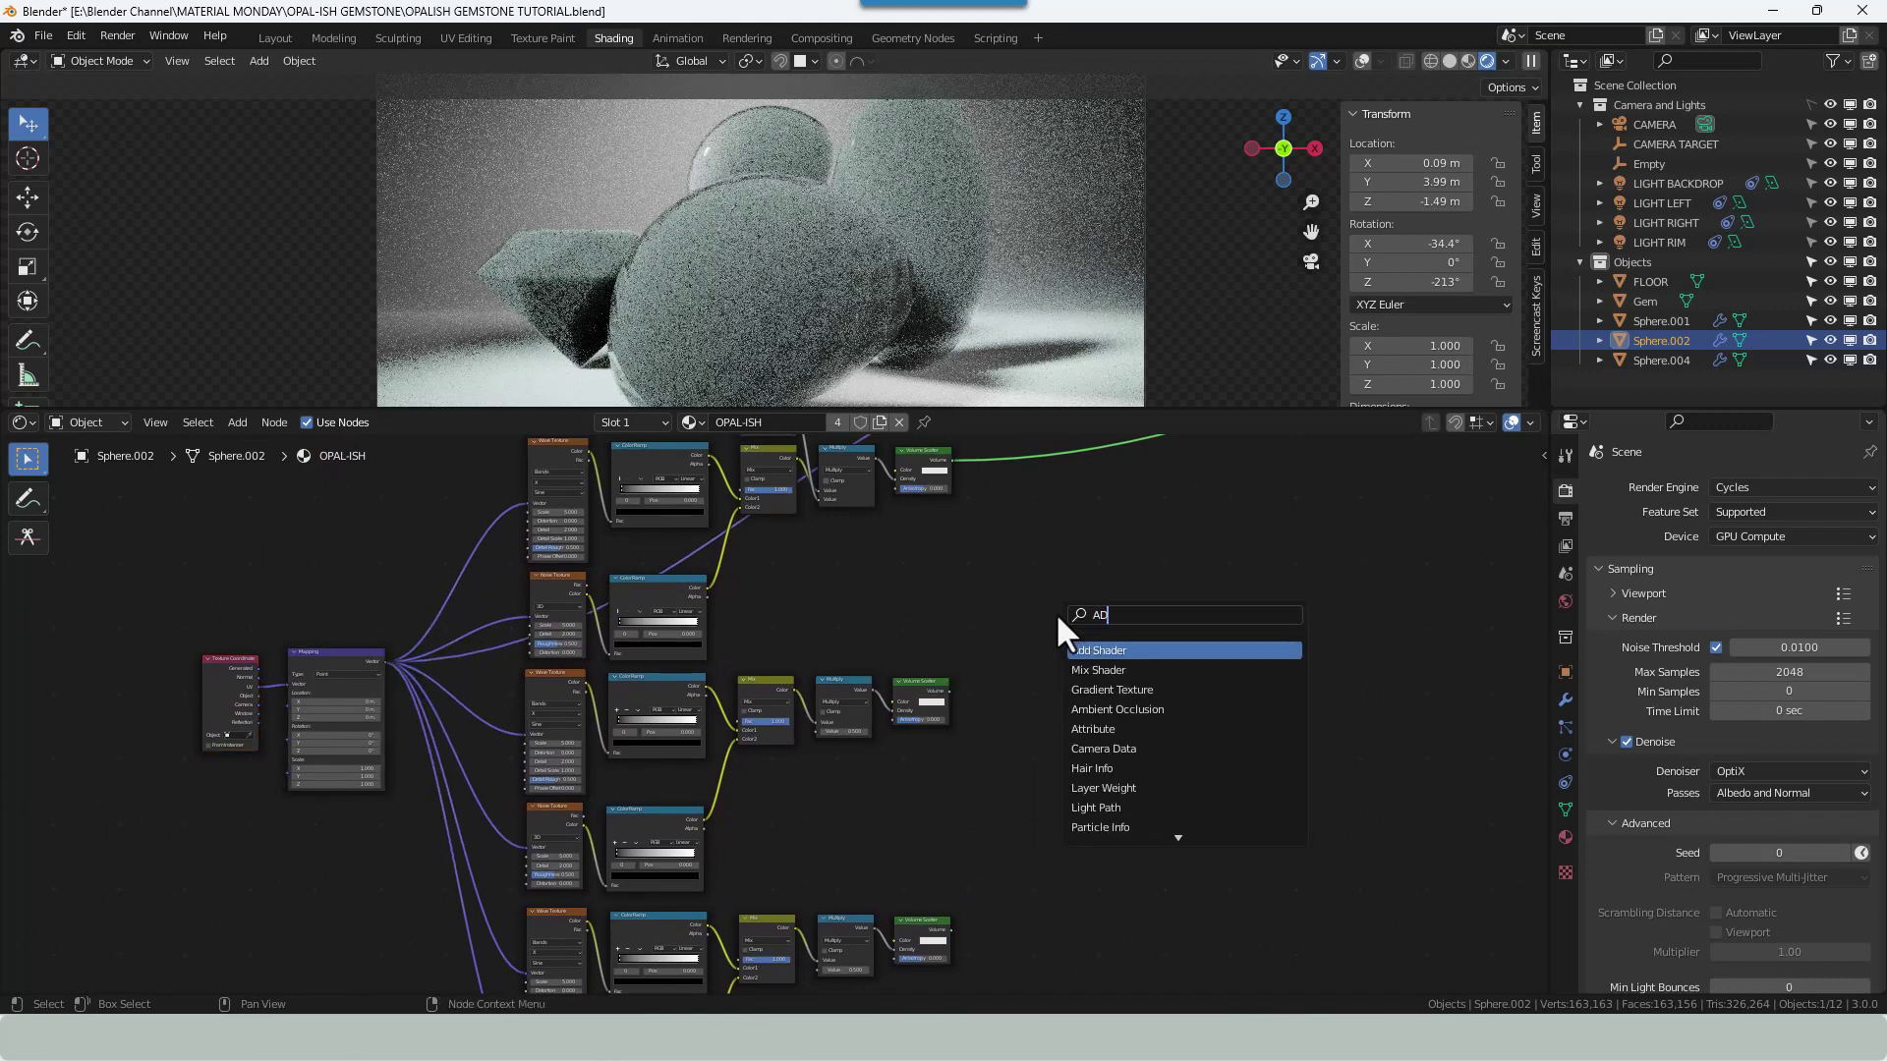
{"action": "left_click", "coordinate": [1077, 651]}
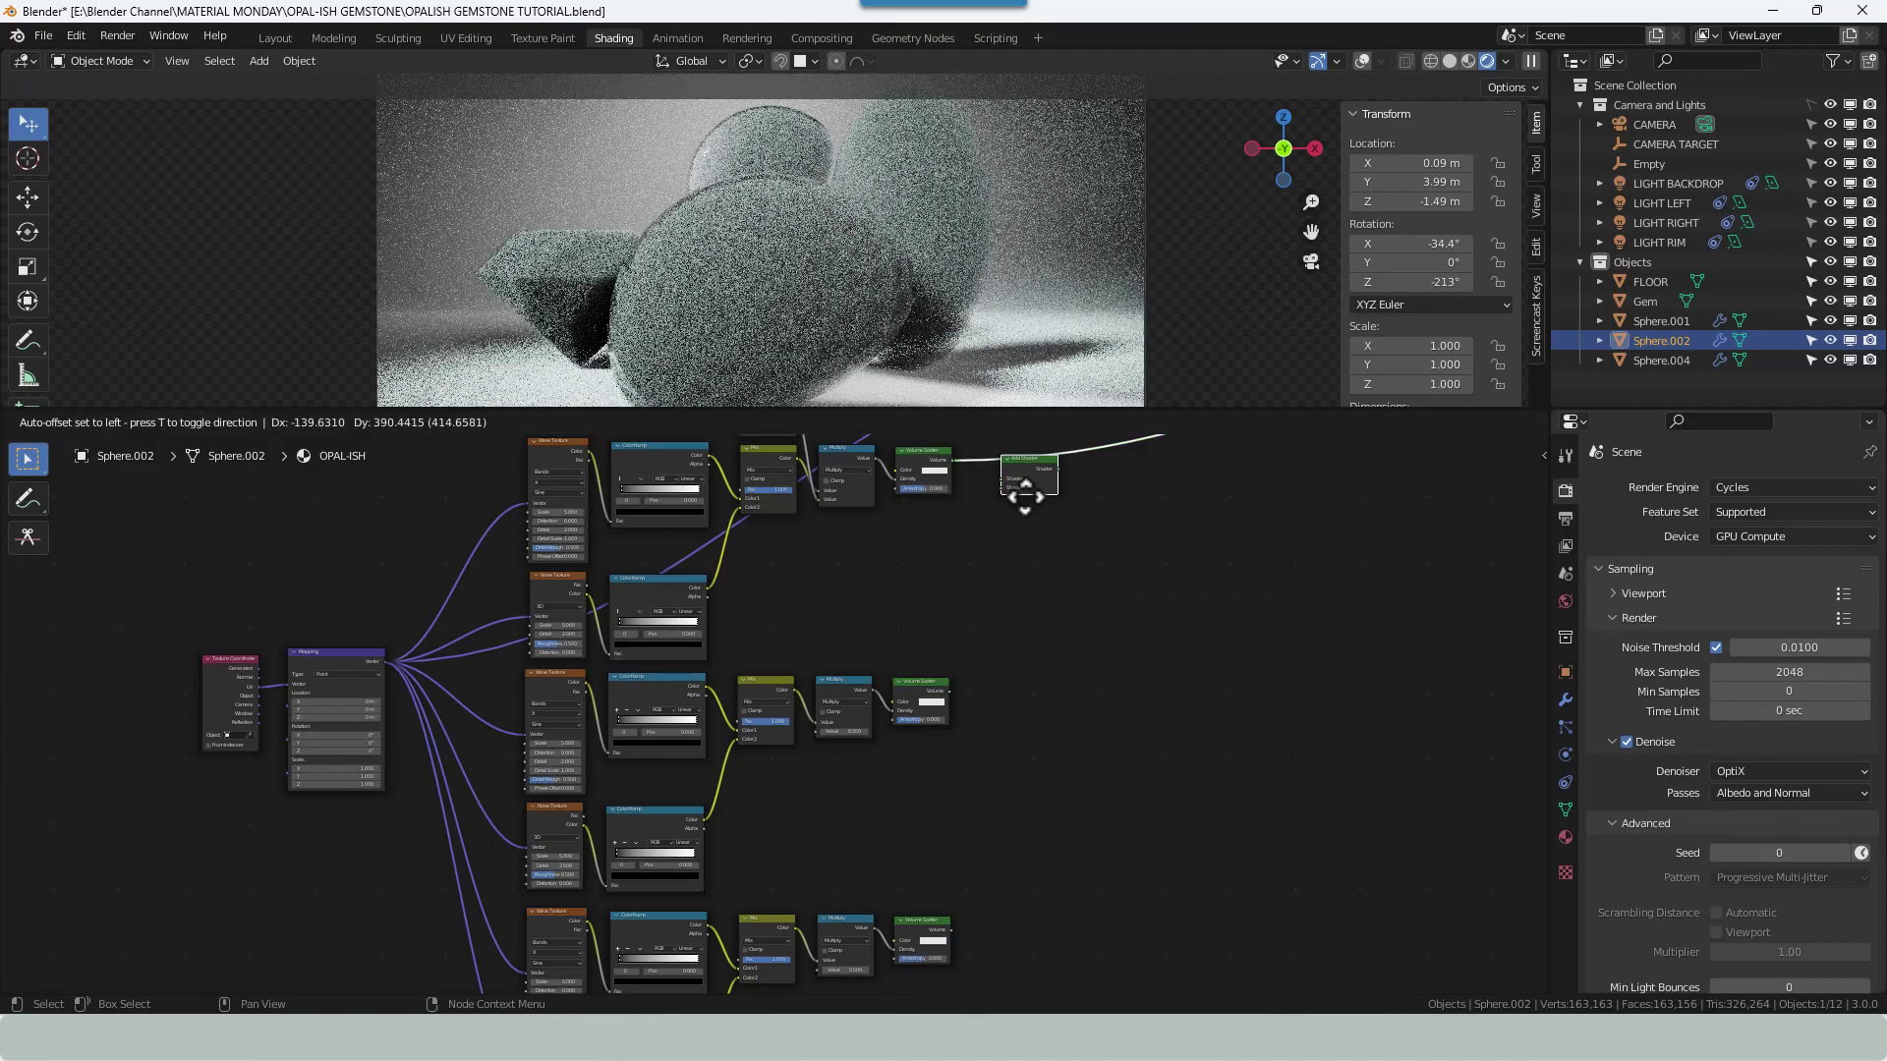
{"action": "left_click", "coordinate": [1010, 491]}
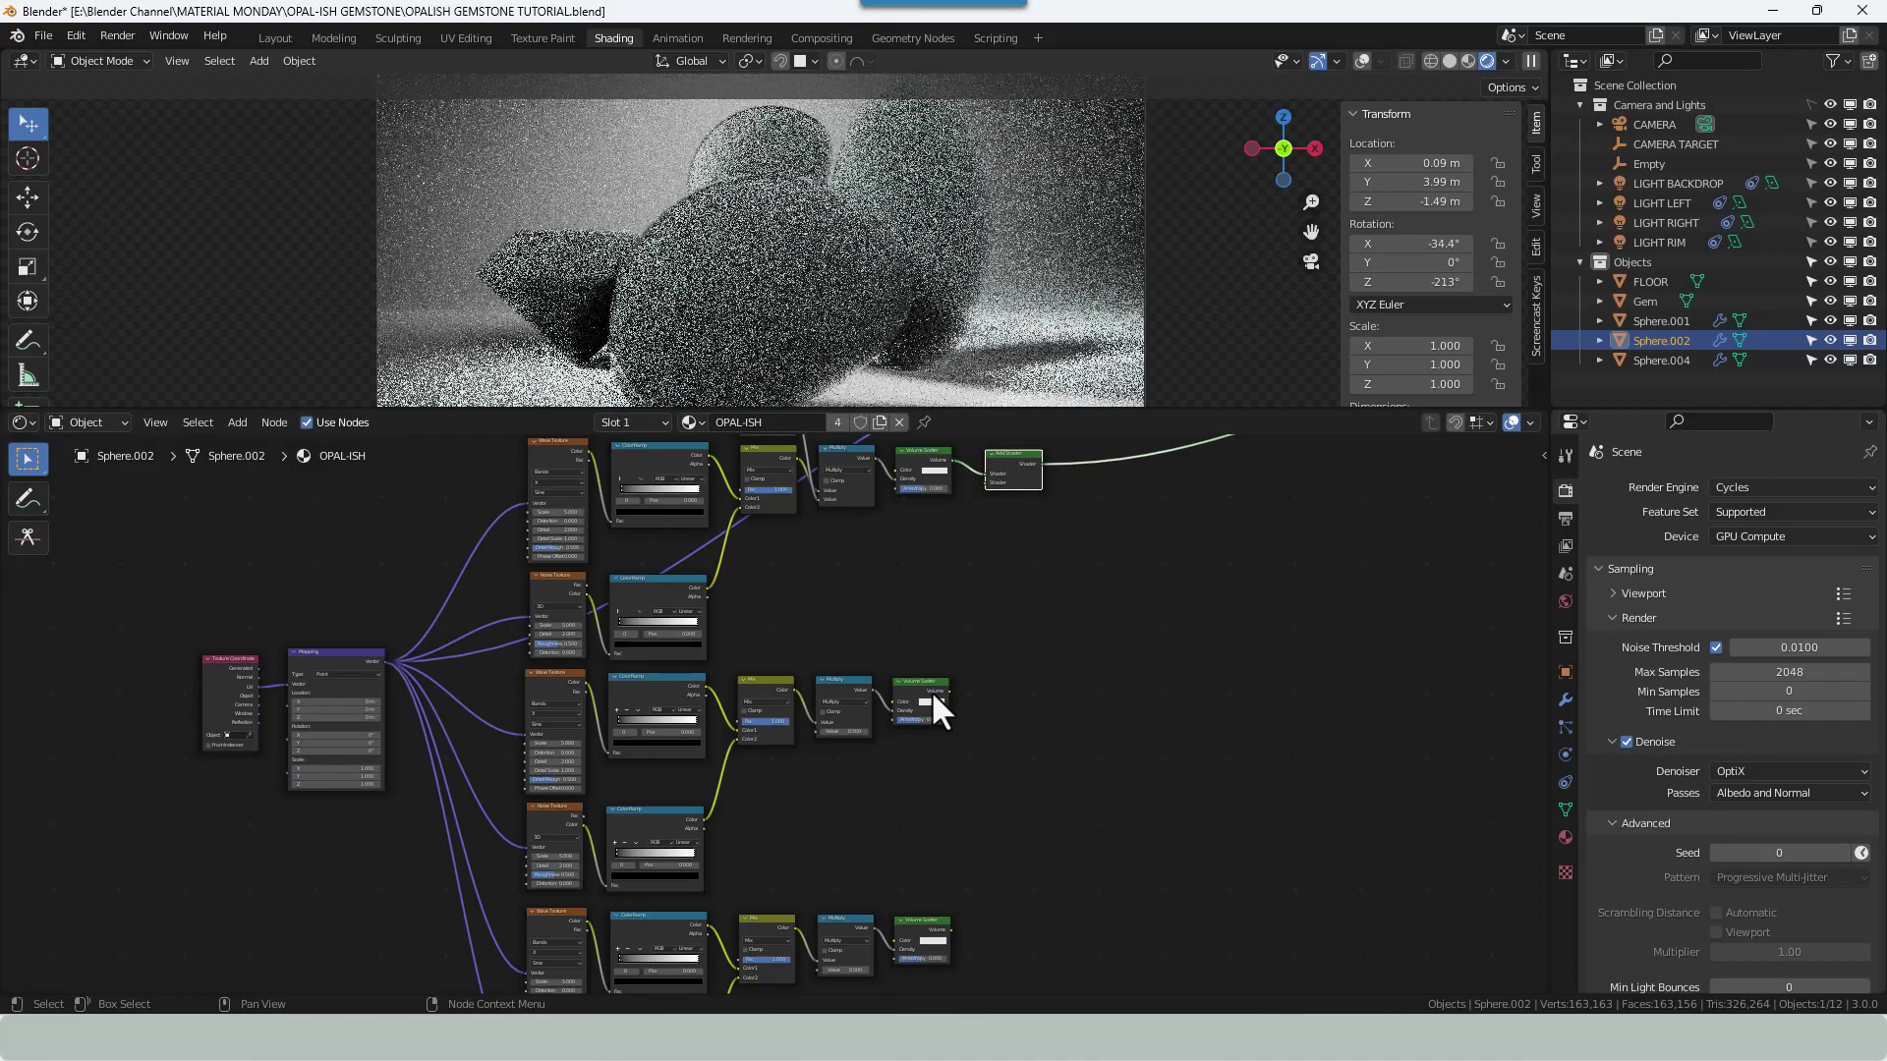
{"action": "left_click_drag", "start_coordinate": [950, 691], "coordinate": [985, 482]}
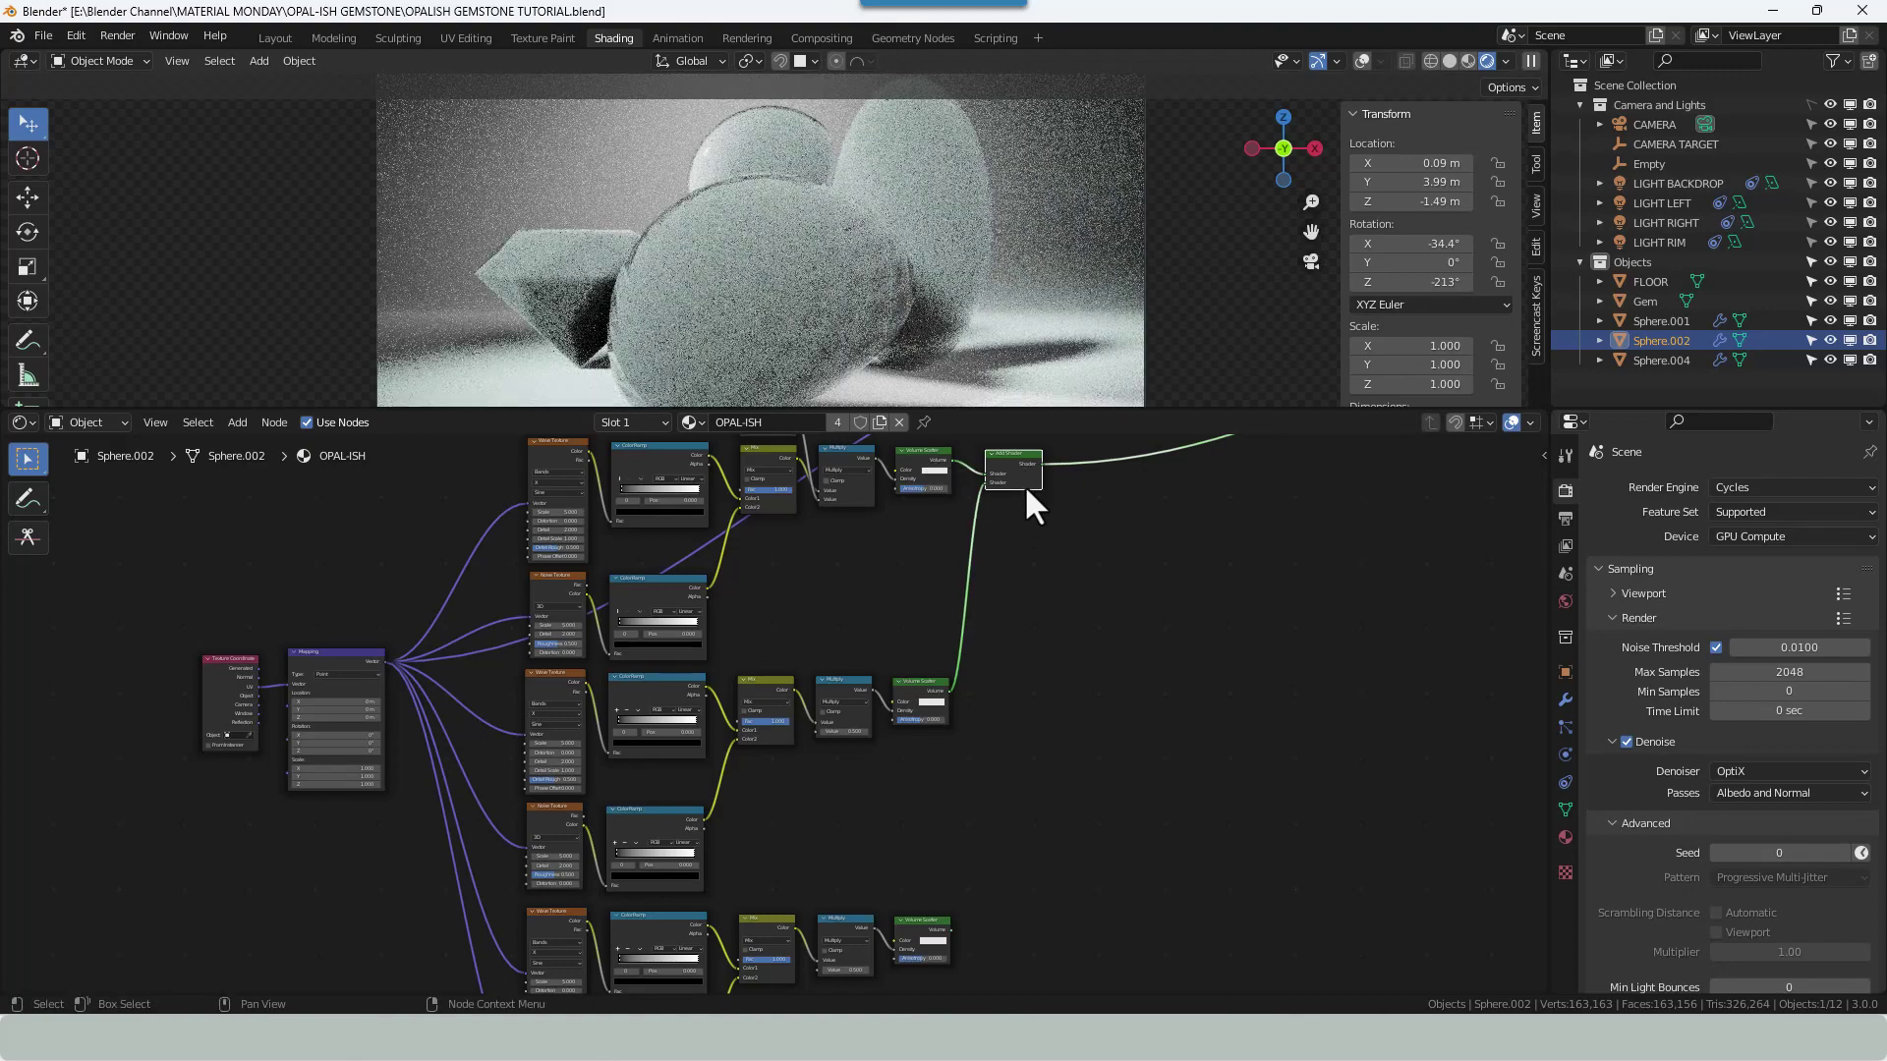
Insert a second Add Shader toward the output and plug in the bottom Volume Scatter.
{"action": "key", "text": "shift+d"}
{"action": "left_click", "coordinate": [1104, 481]}
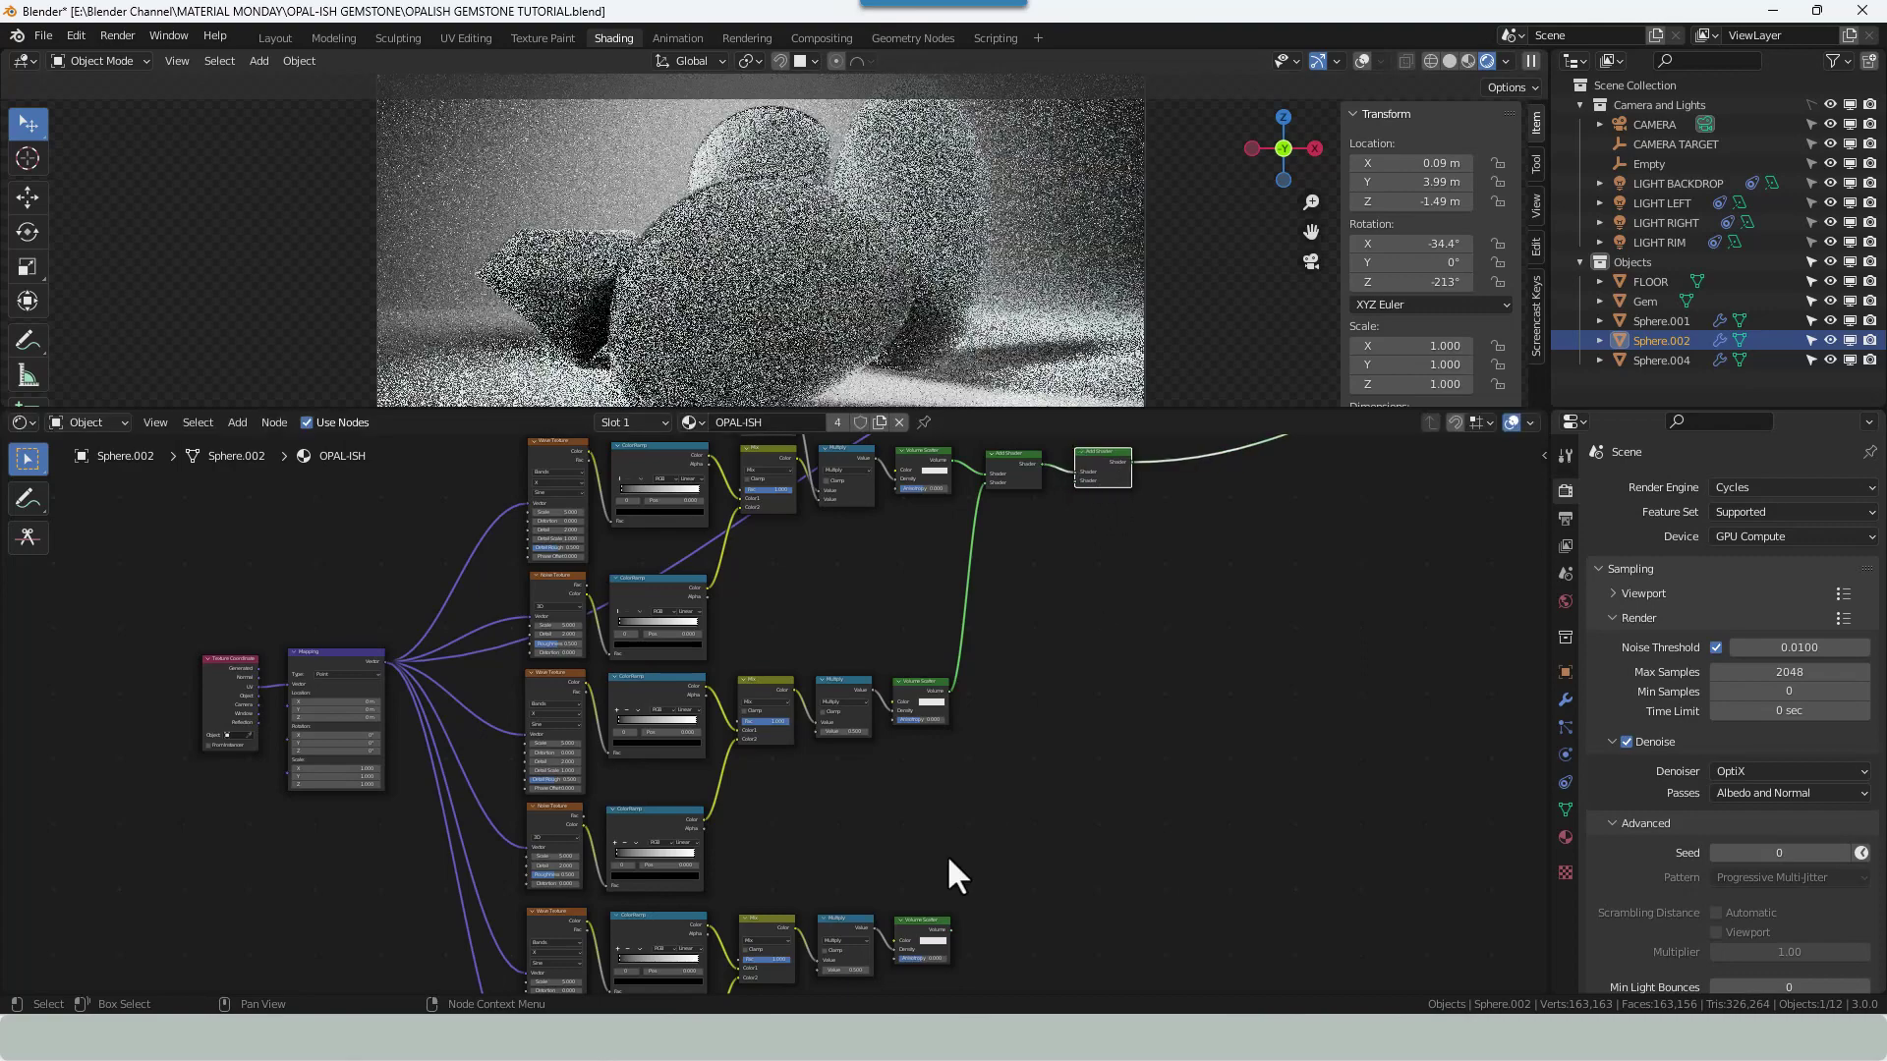
{"action": "left_click_drag", "start_coordinate": [952, 927], "coordinate": [1076, 543]}
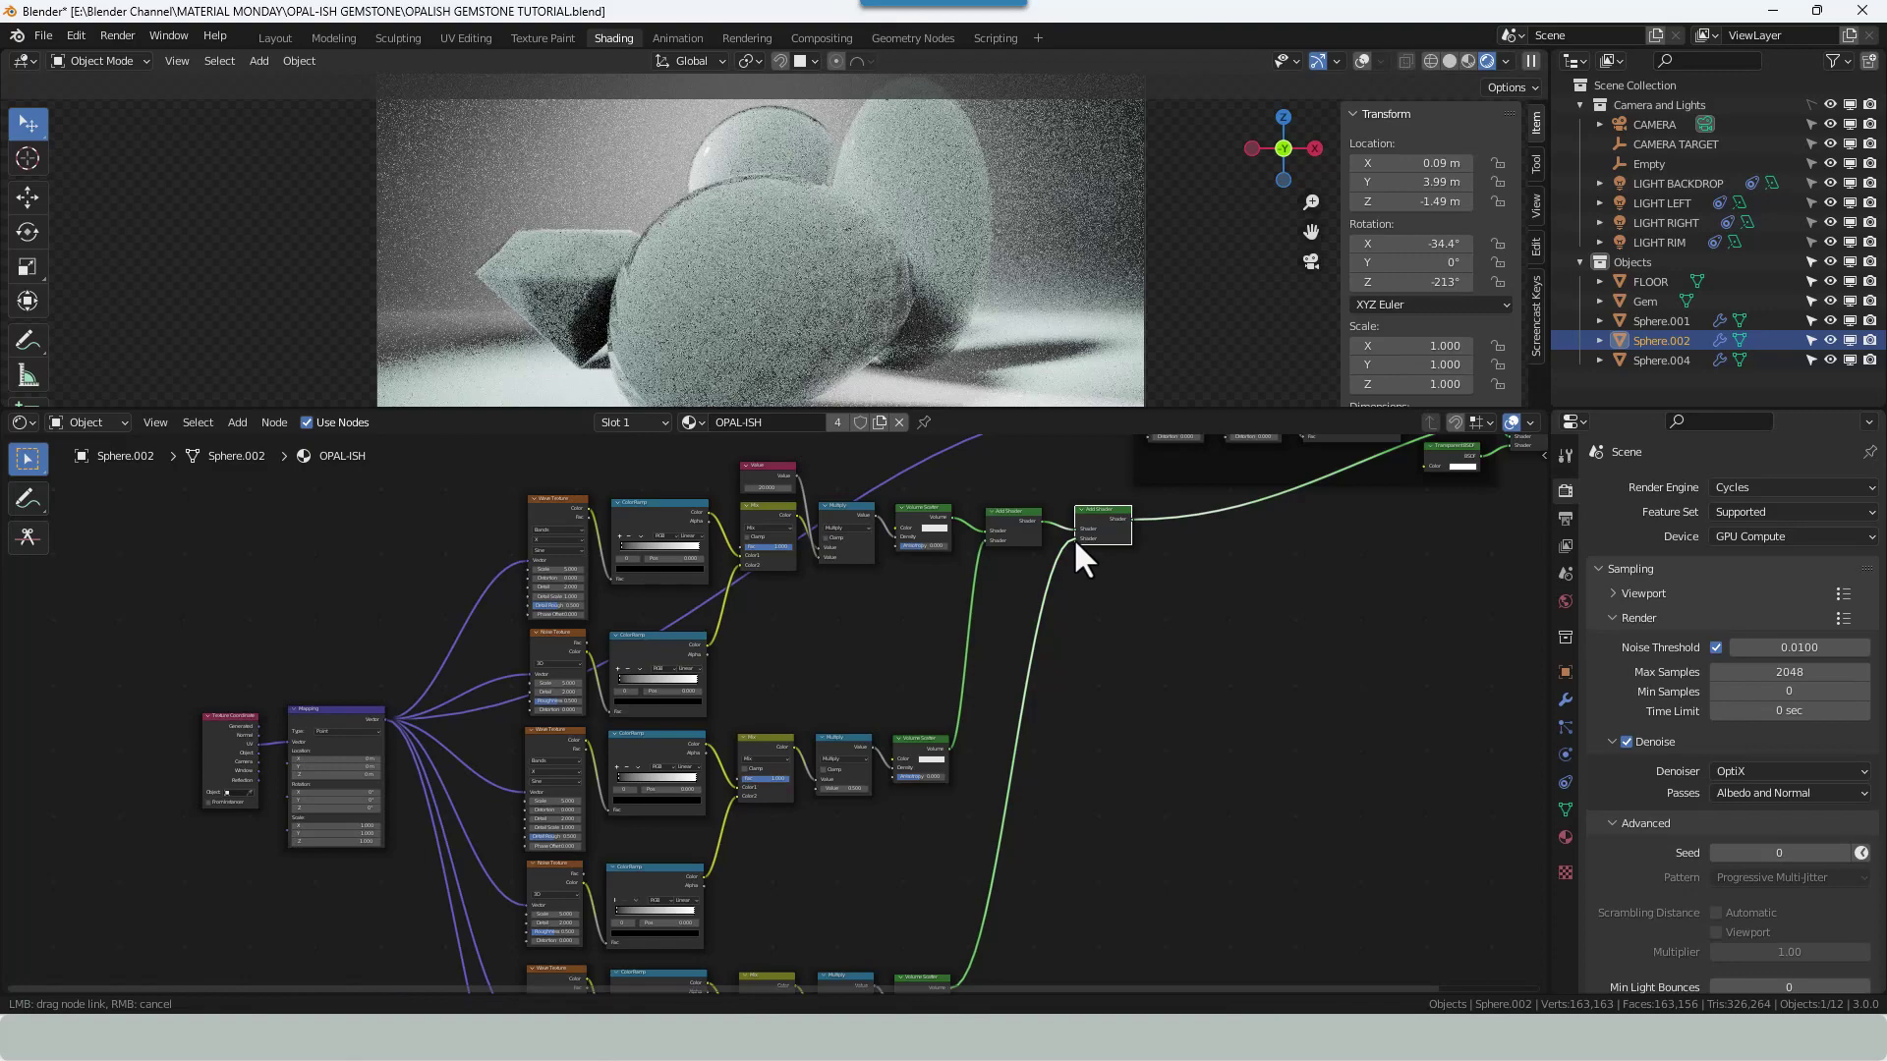
{"action": "left_click_drag", "start_coordinate": [1076, 543], "coordinate": [1209, 523]}
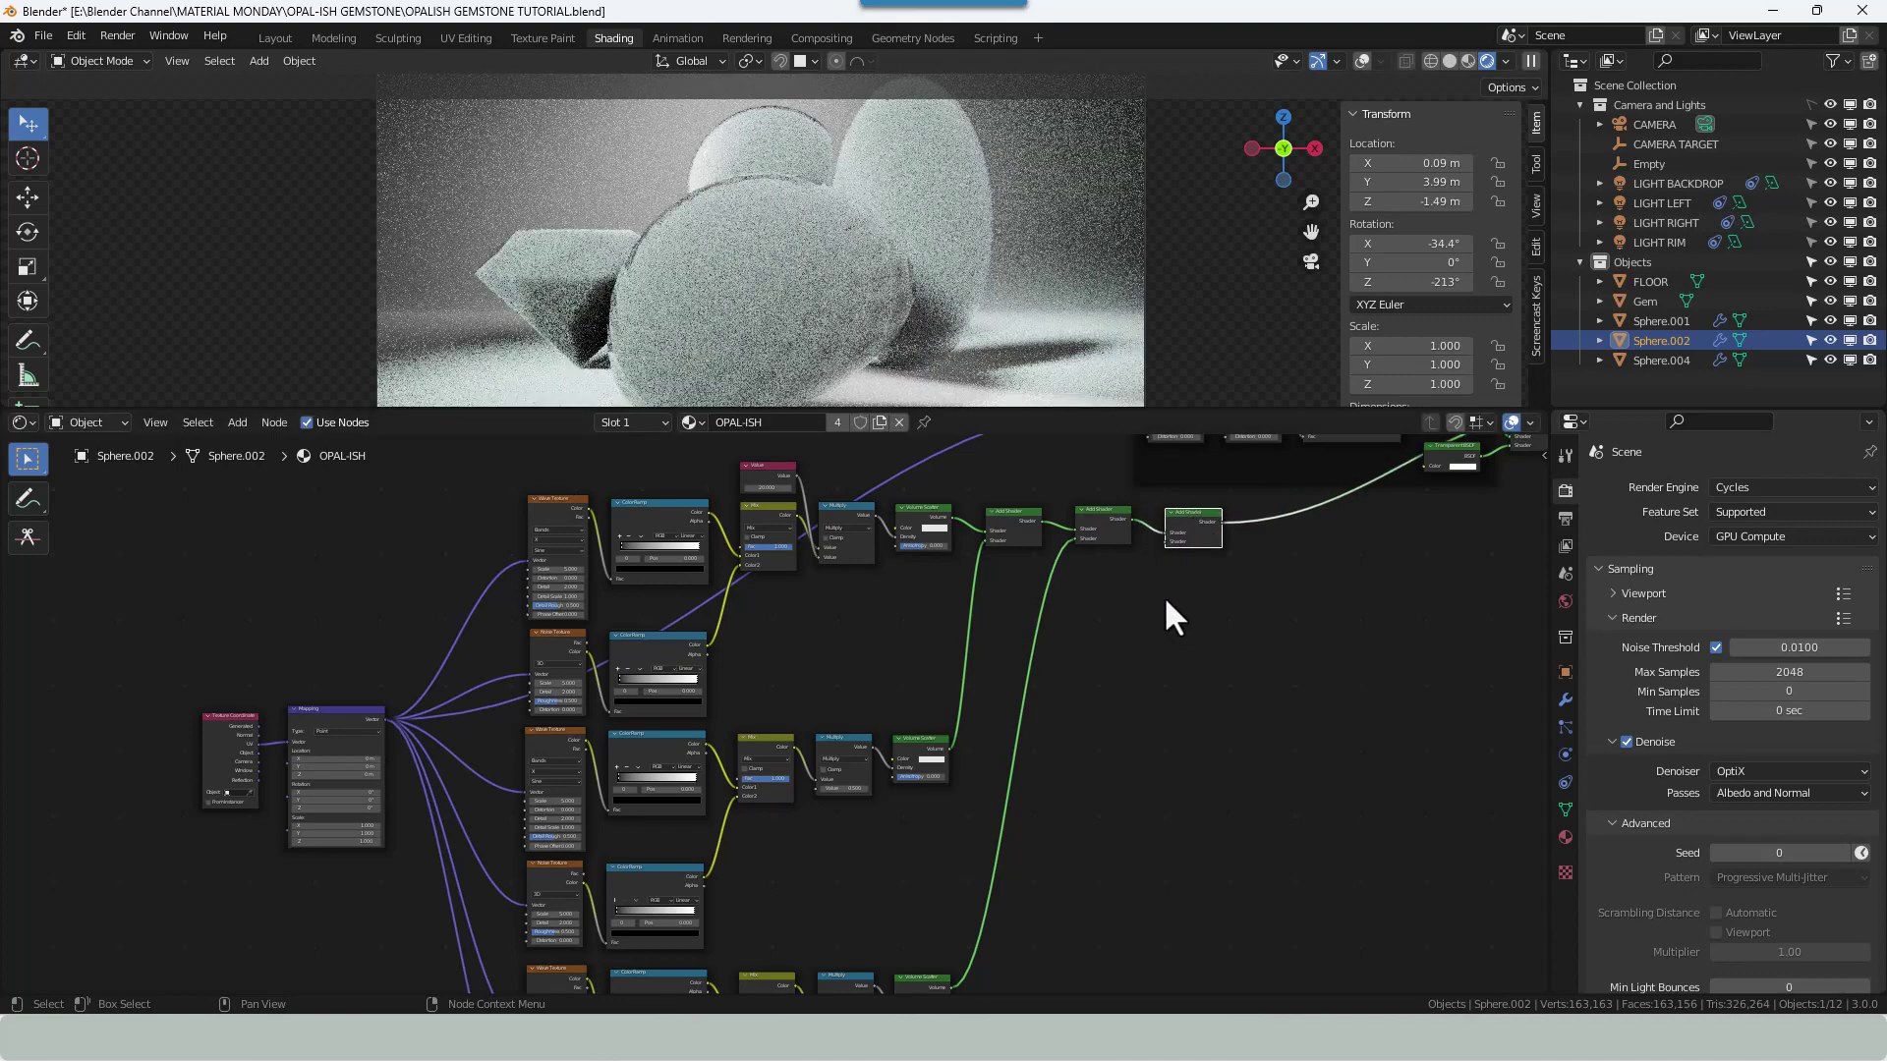
Add a Volume Absorption node above the shader chain, feeding the third Add Shader.
{"action": "middle_click_drag", "start_coordinate": [1164, 595], "coordinate": [1115, 704]}
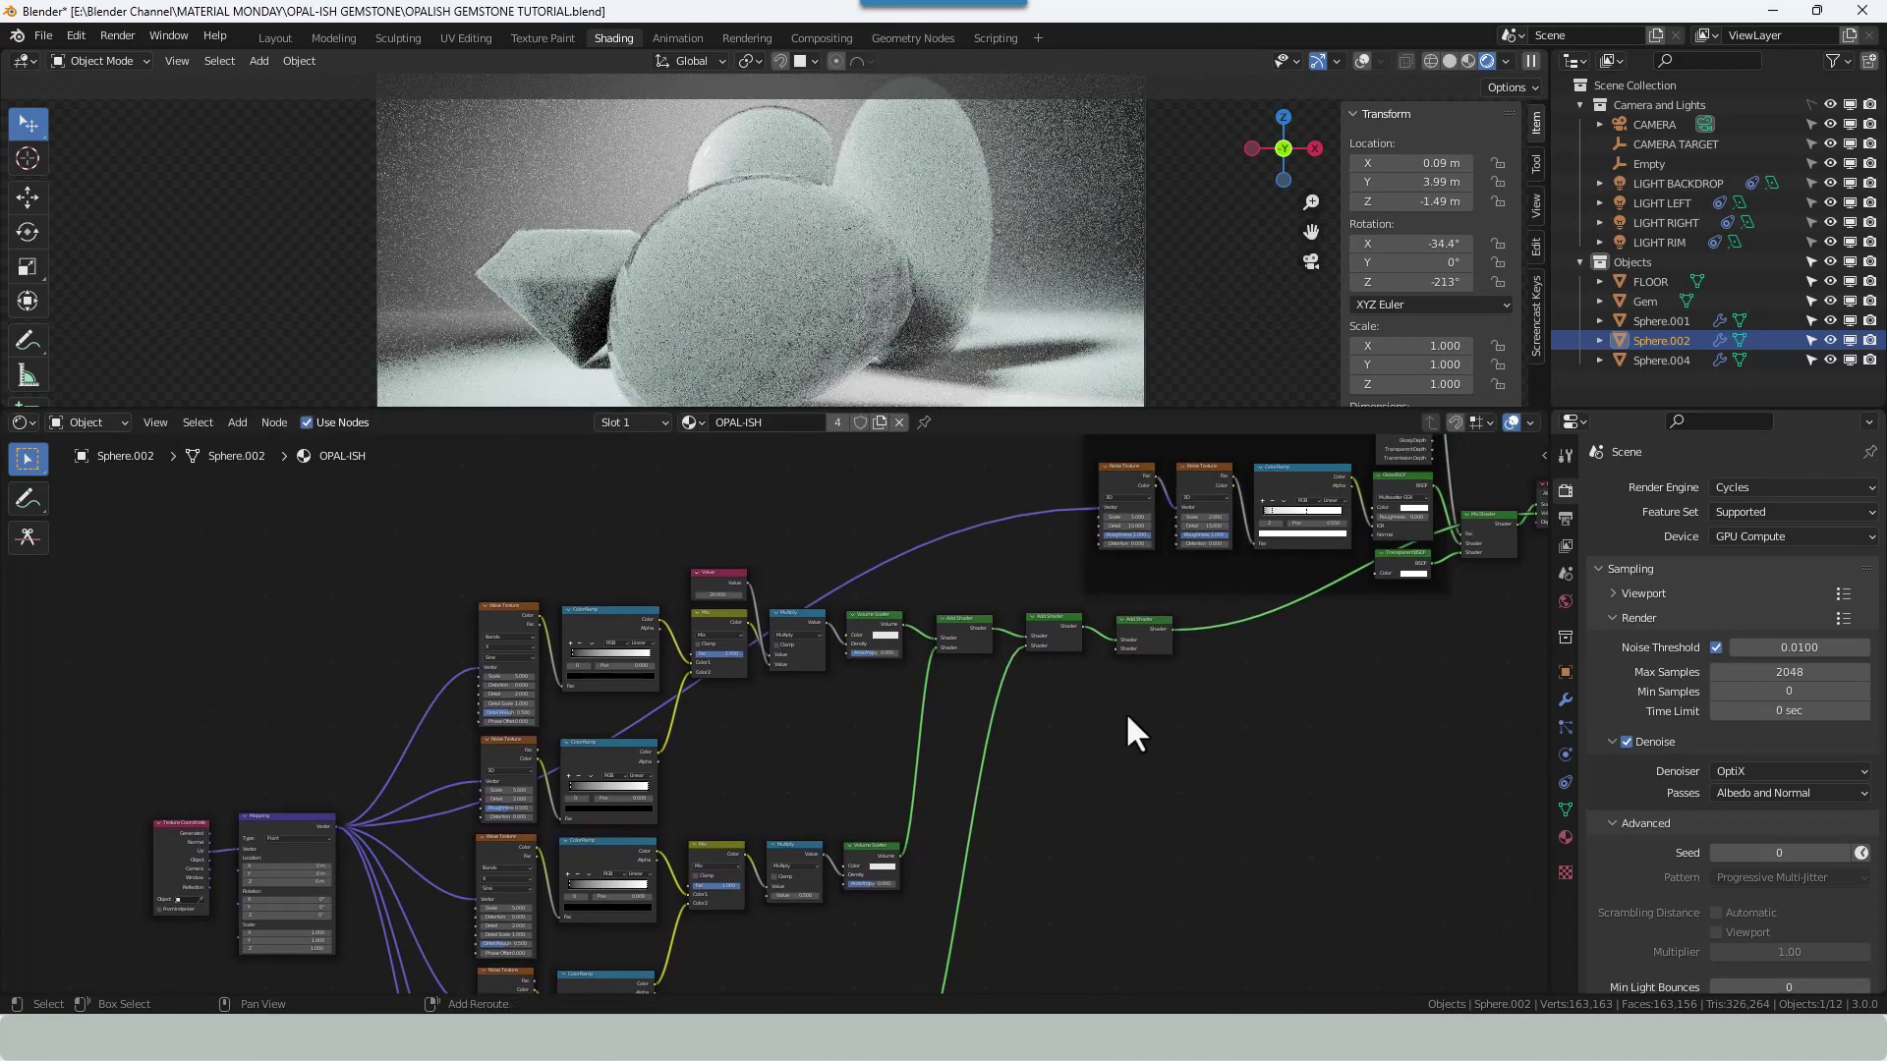
{"action": "key", "text": "shift+a"}
{"action": "left_click", "coordinate": [1127, 717]}
{"action": "type", "text": "VOLUM"}
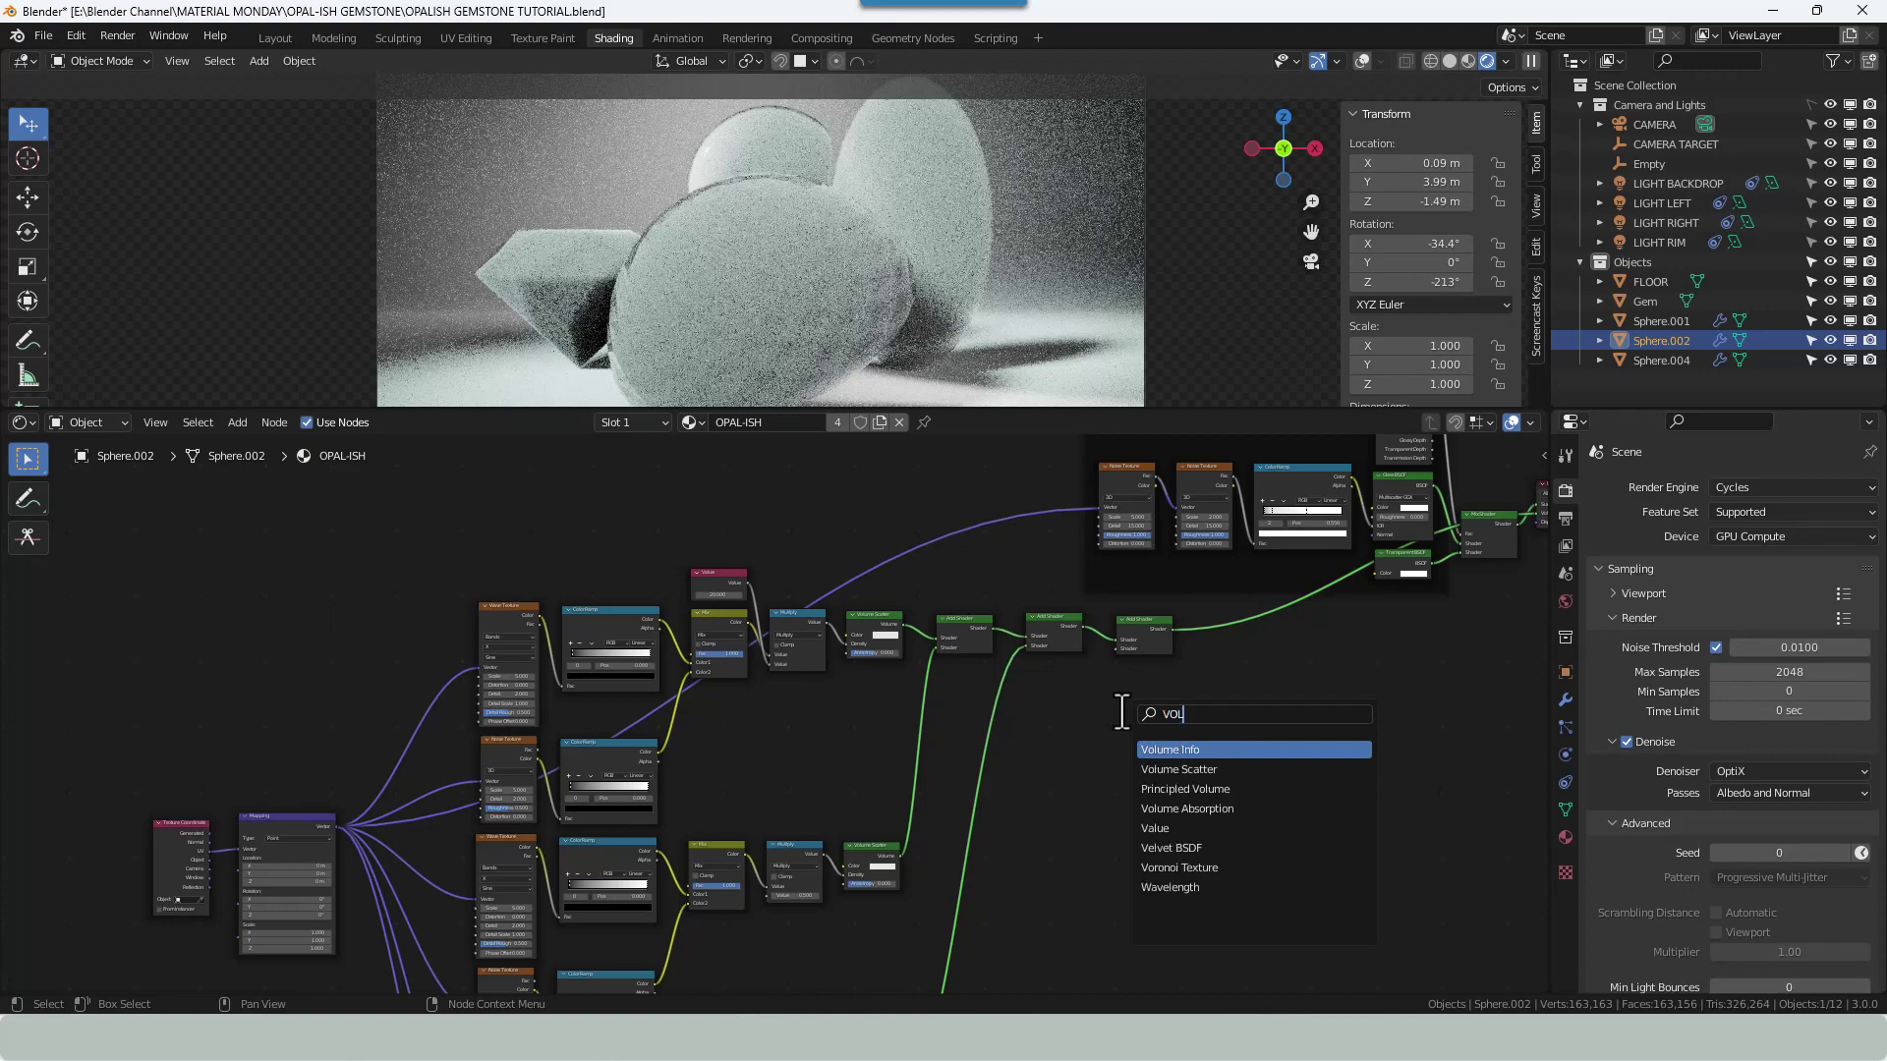
{"action": "key", "text": "Down"}
{"action": "key", "text": "Down"}
{"action": "key", "text": "Down"}
{"action": "key", "text": "Return"}
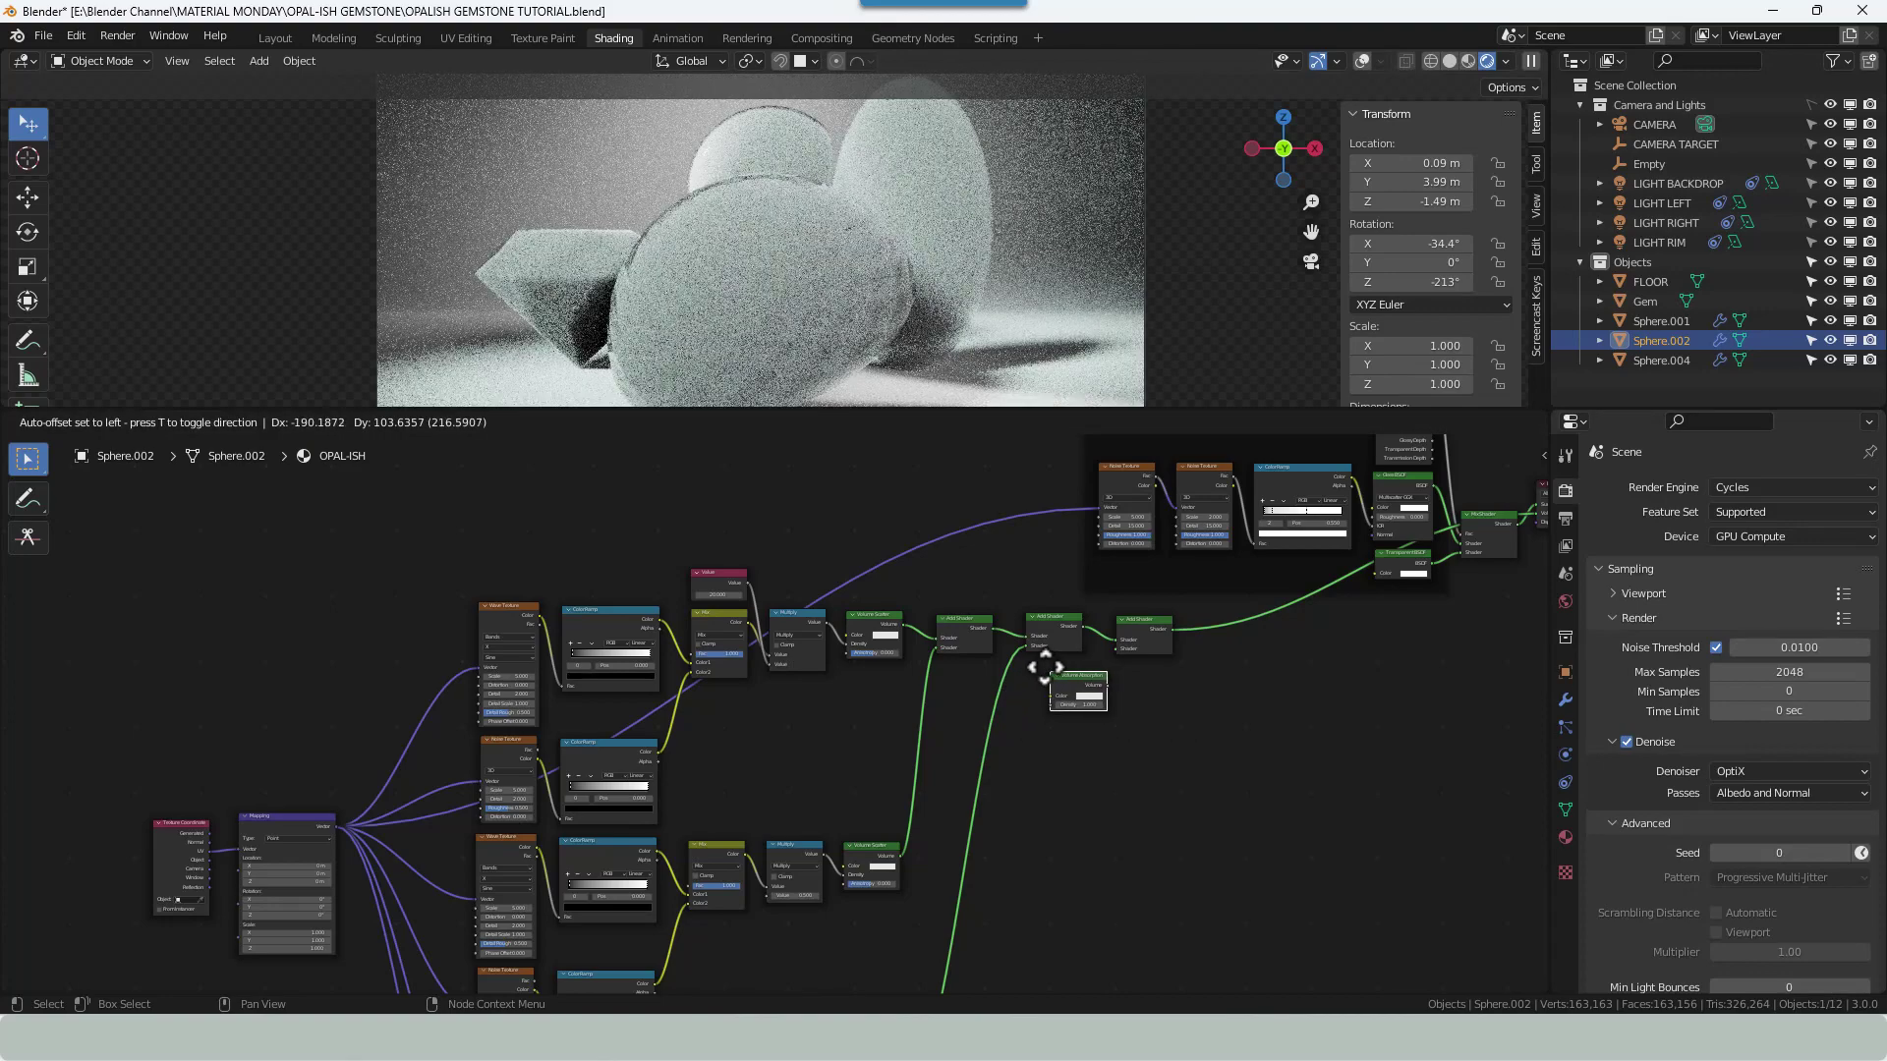
{"action": "left_click", "coordinate": [1010, 564]}
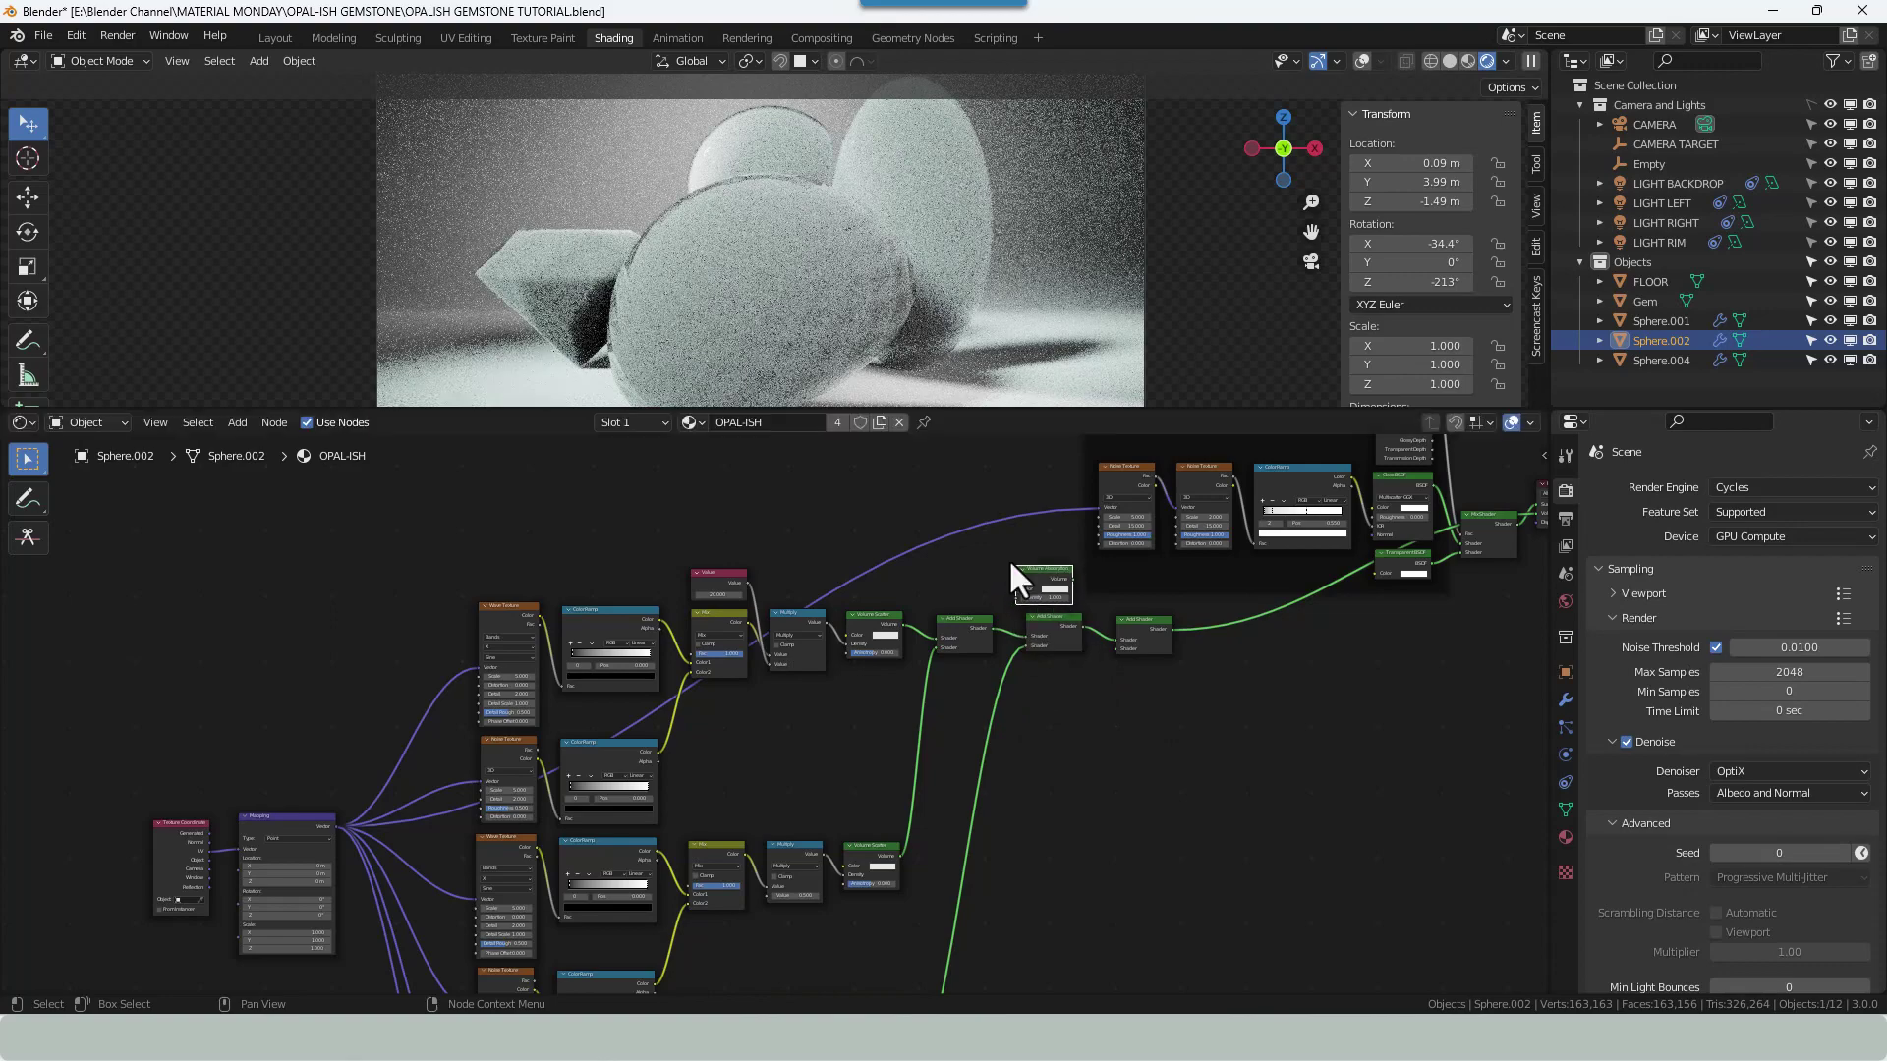
{"action": "left_click_drag", "start_coordinate": [1071, 576], "coordinate": [1116, 649]}
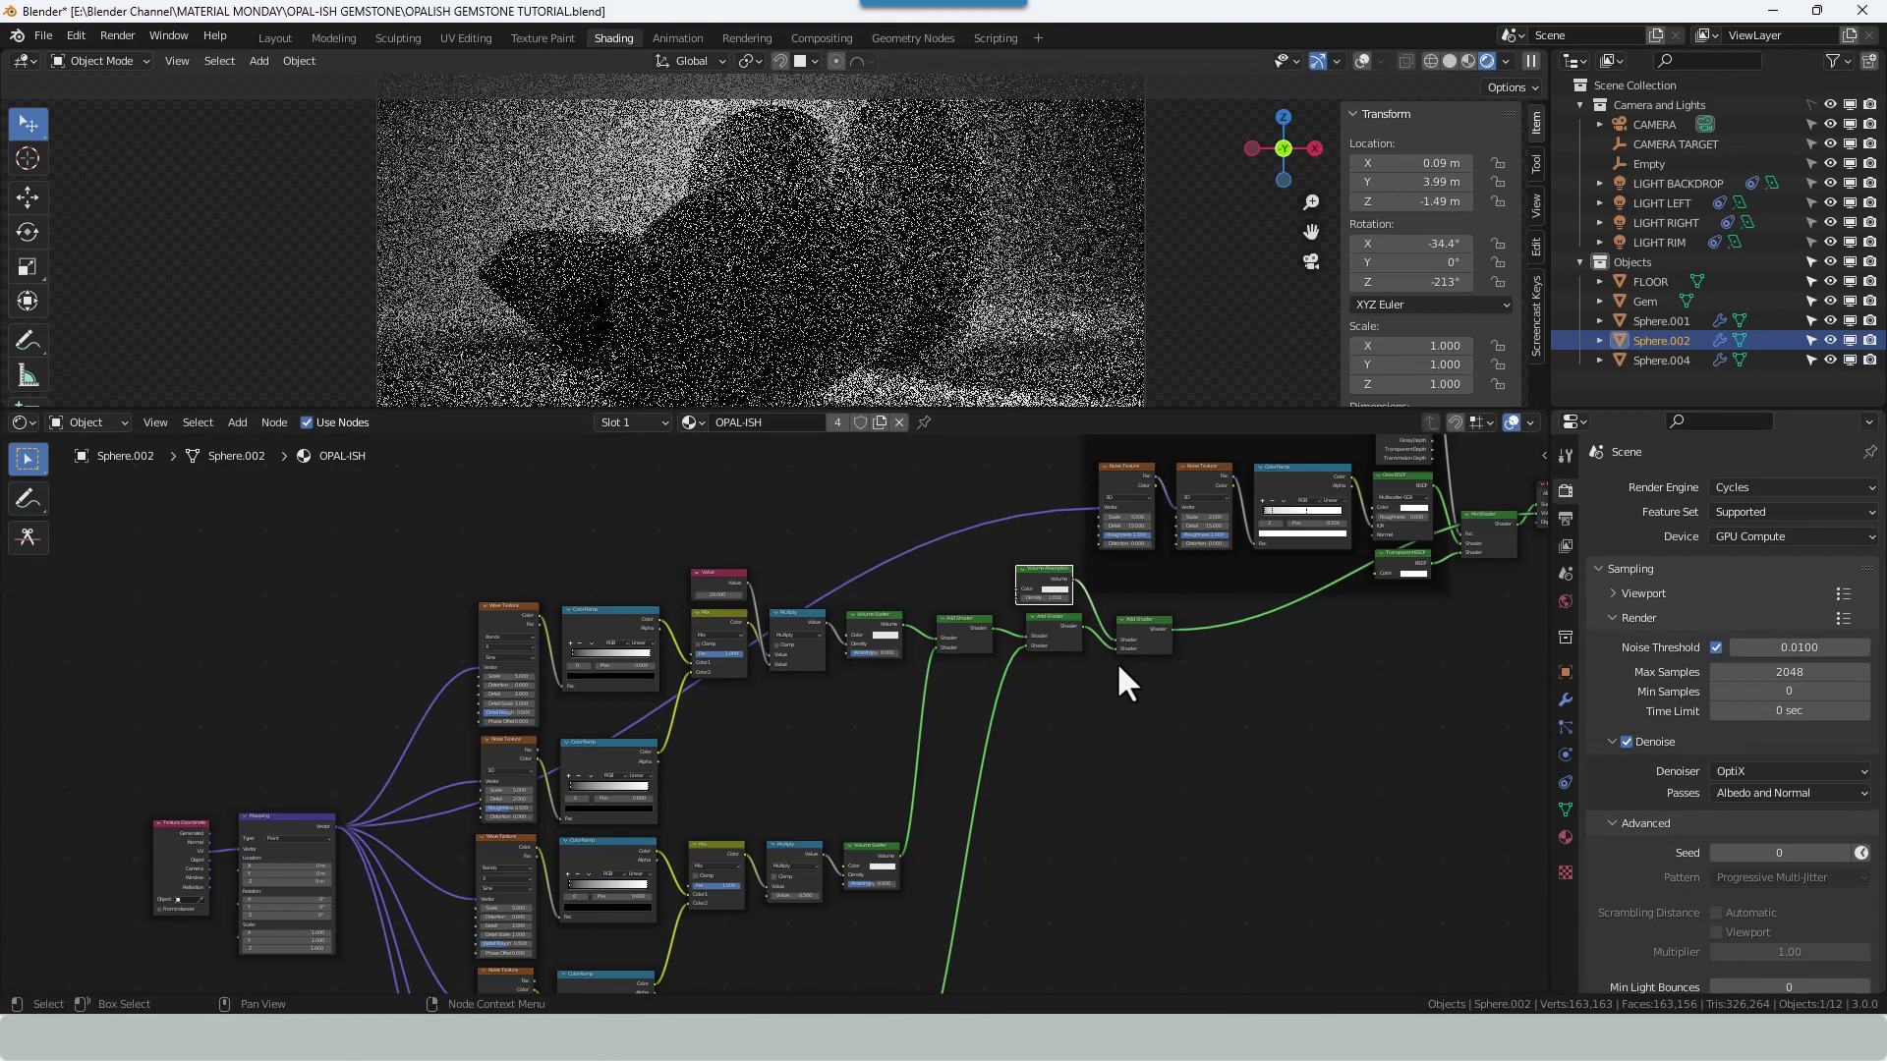
Move the Material Output node lower and frame the whole node tree.
{"action": "scroll", "coordinate": [1123, 672], "scroll_direction": "up", "scroll_amount": 2}
{"action": "scroll", "coordinate": [1234, 653], "scroll_direction": "down", "scroll_amount": 4}
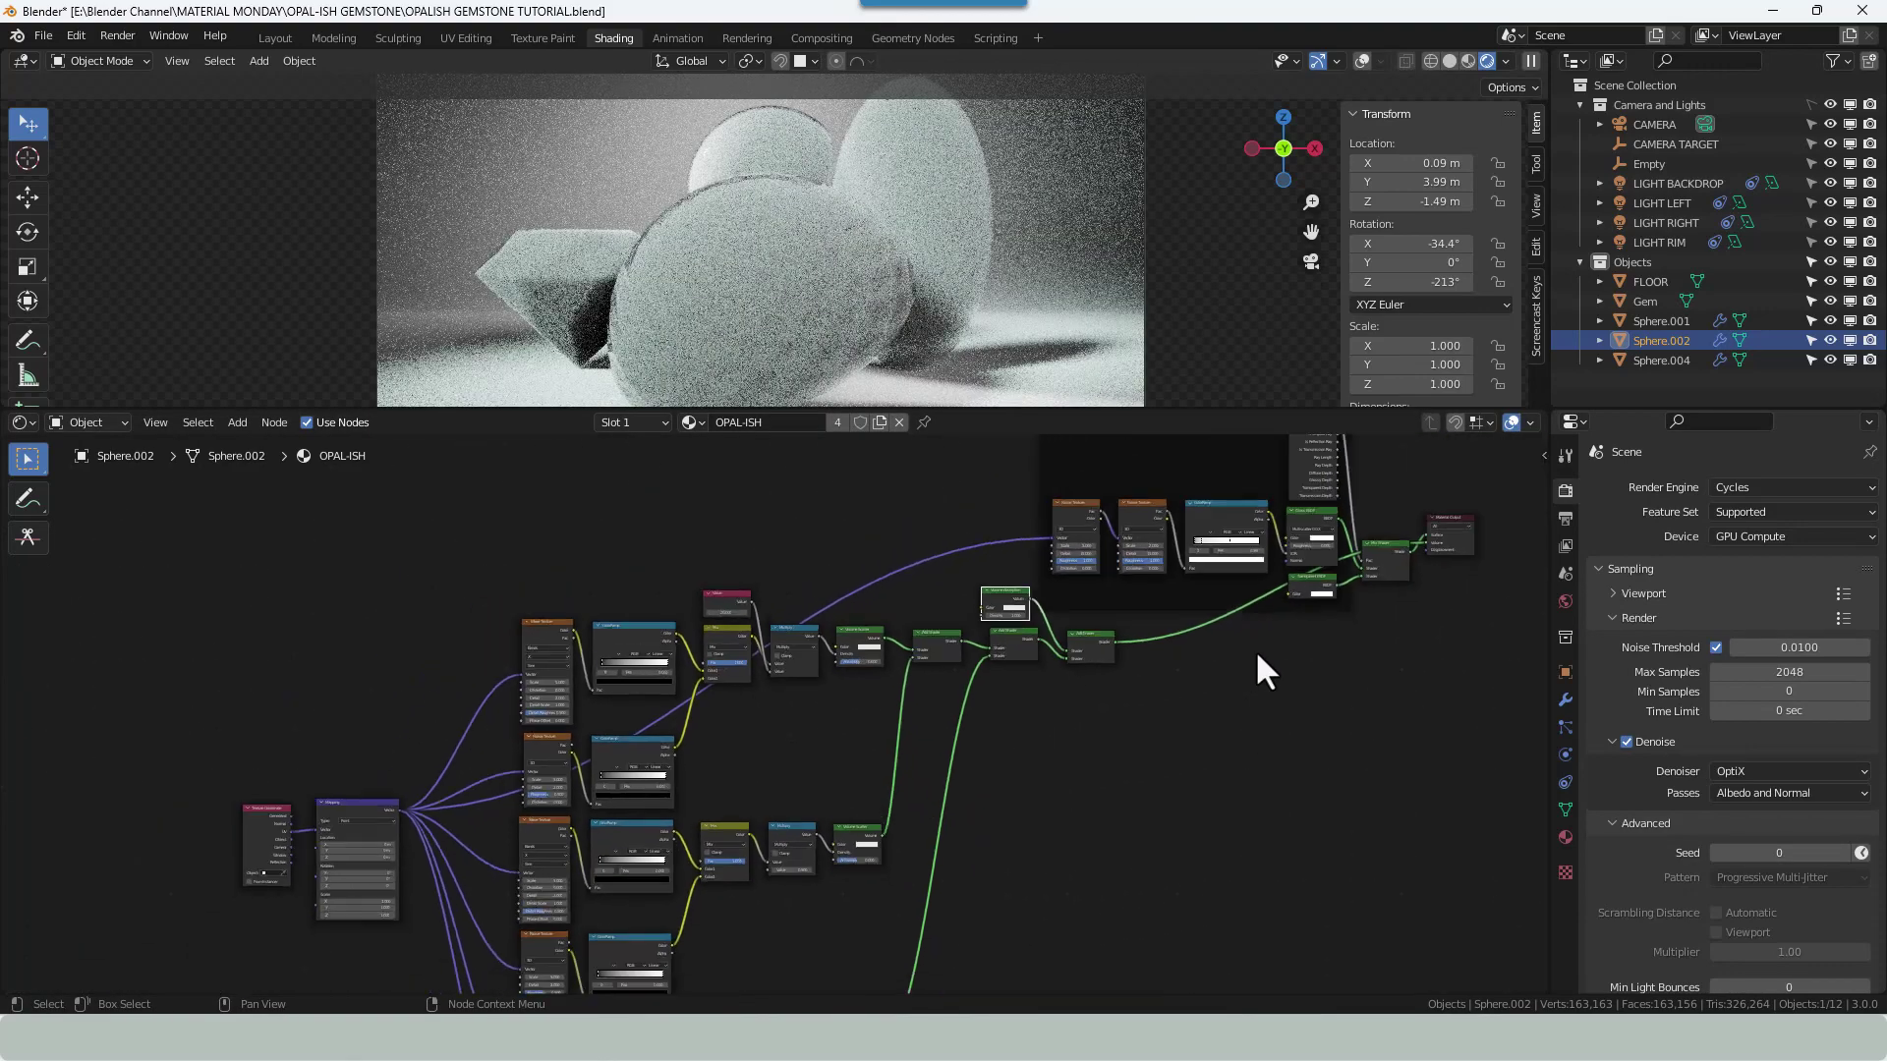
{"action": "middle_click_drag", "start_coordinate": [1206, 663], "coordinate": [1111, 690]}
{"action": "scroll", "coordinate": [1109, 688], "scroll_direction": "down", "scroll_amount": 2}
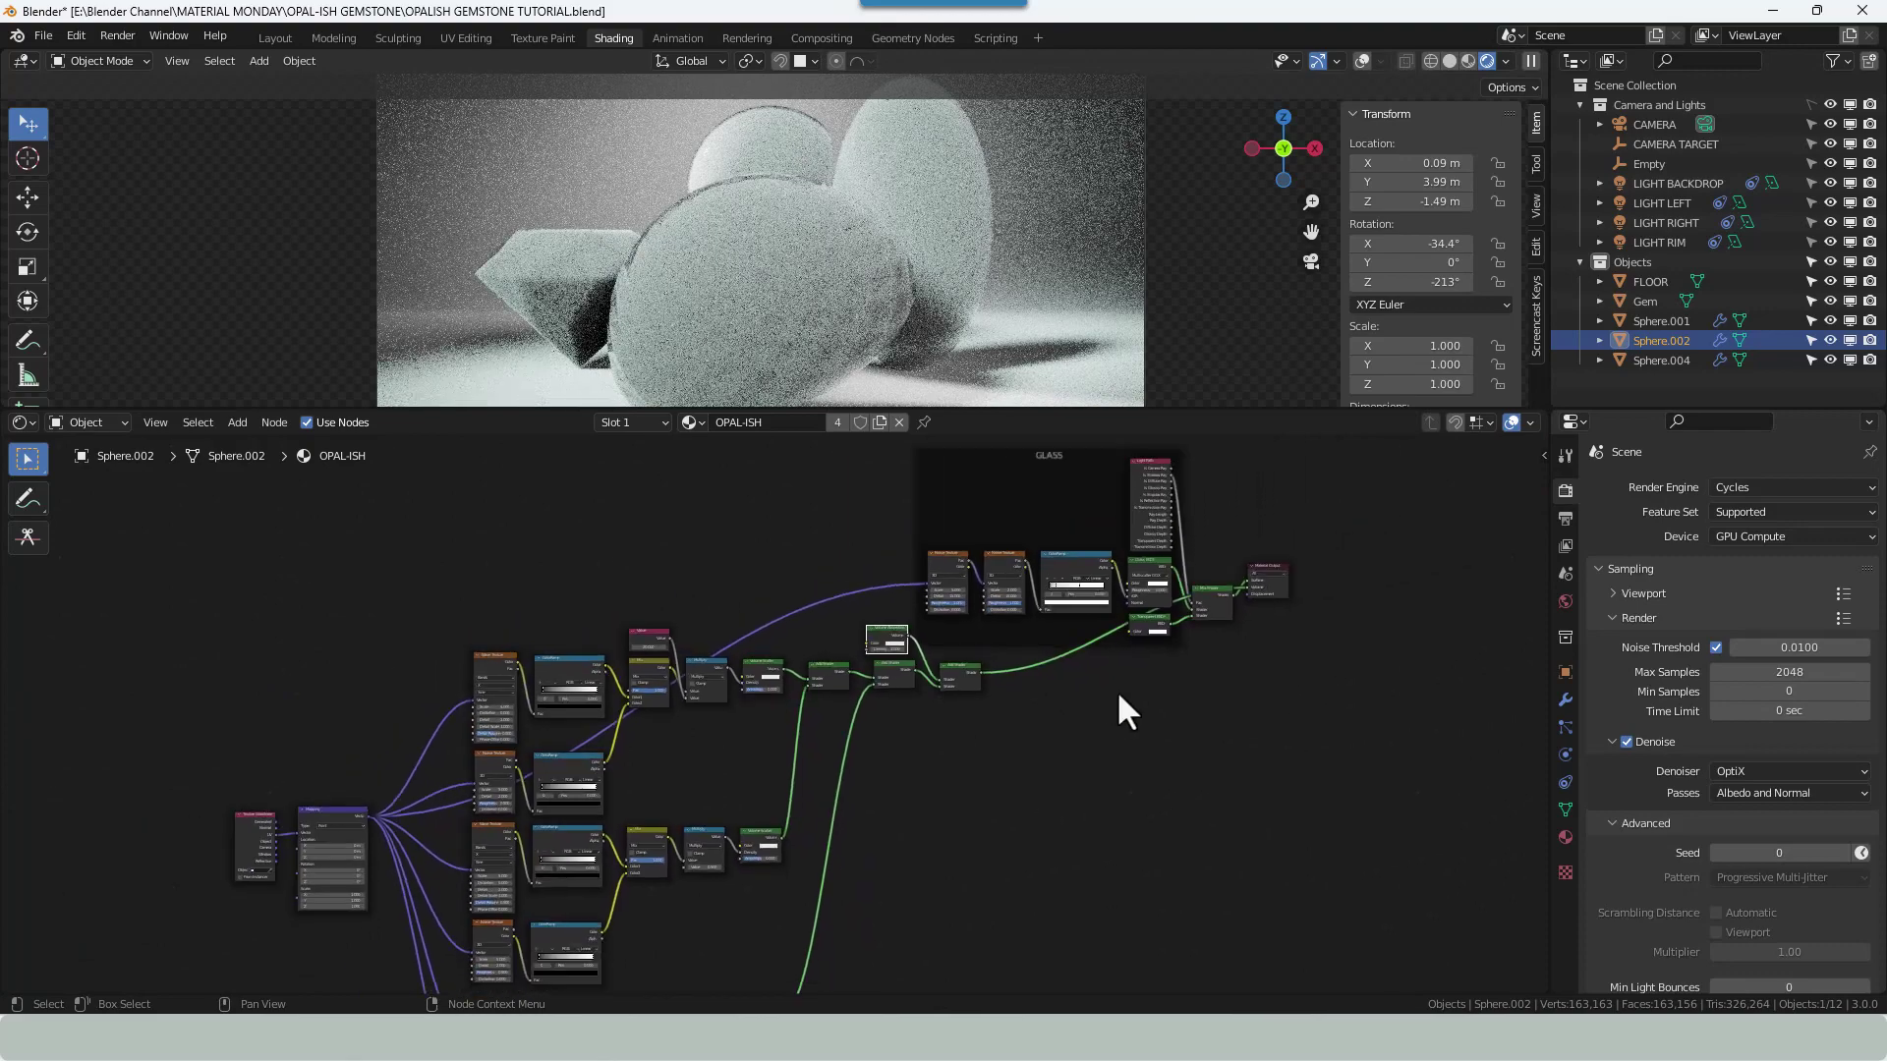
{"action": "left_click", "coordinate": [1216, 602], "text": "ctrl+shift"}
{"action": "scroll", "coordinate": [1229, 594], "scroll_direction": "up", "scroll_amount": 2}
{"action": "scroll", "coordinate": [1209, 640], "scroll_direction": "right", "scroll_amount": 5, "text": "ctrl"}
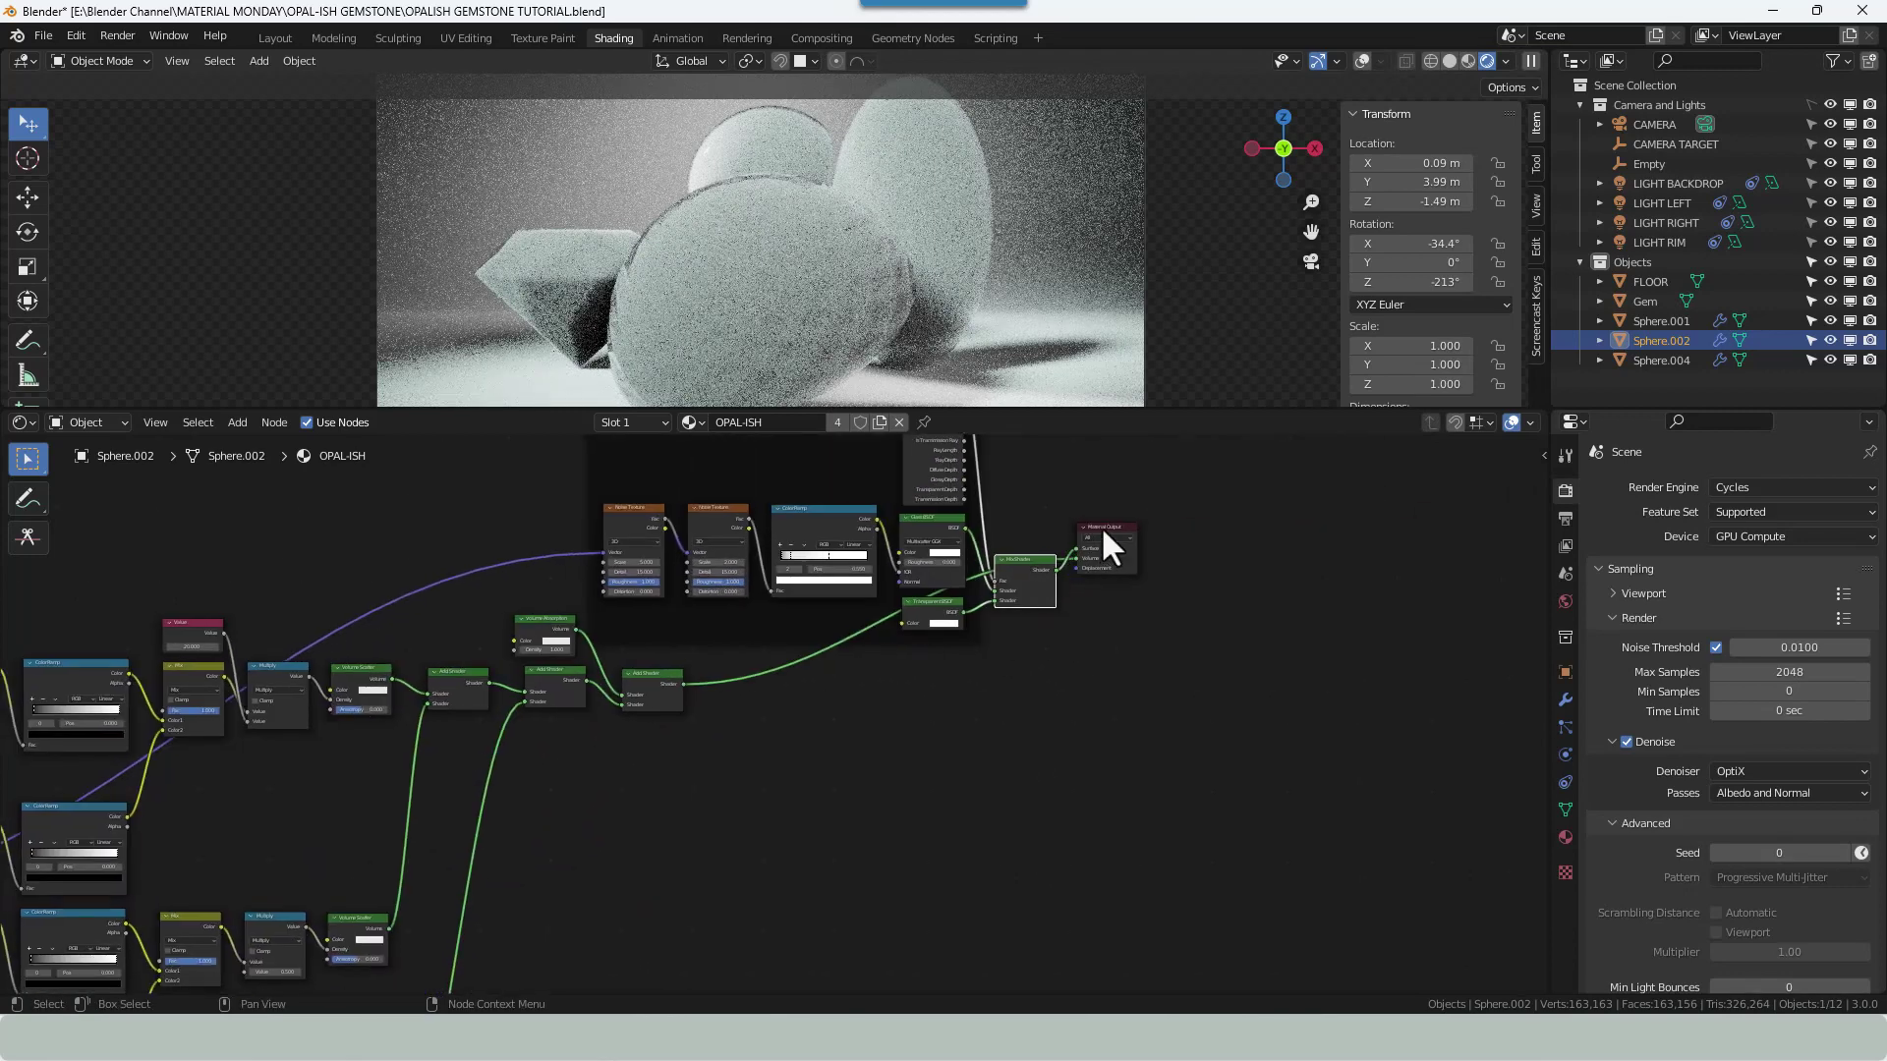
{"action": "left_click_drag", "start_coordinate": [1104, 538], "coordinate": [1108, 609]}
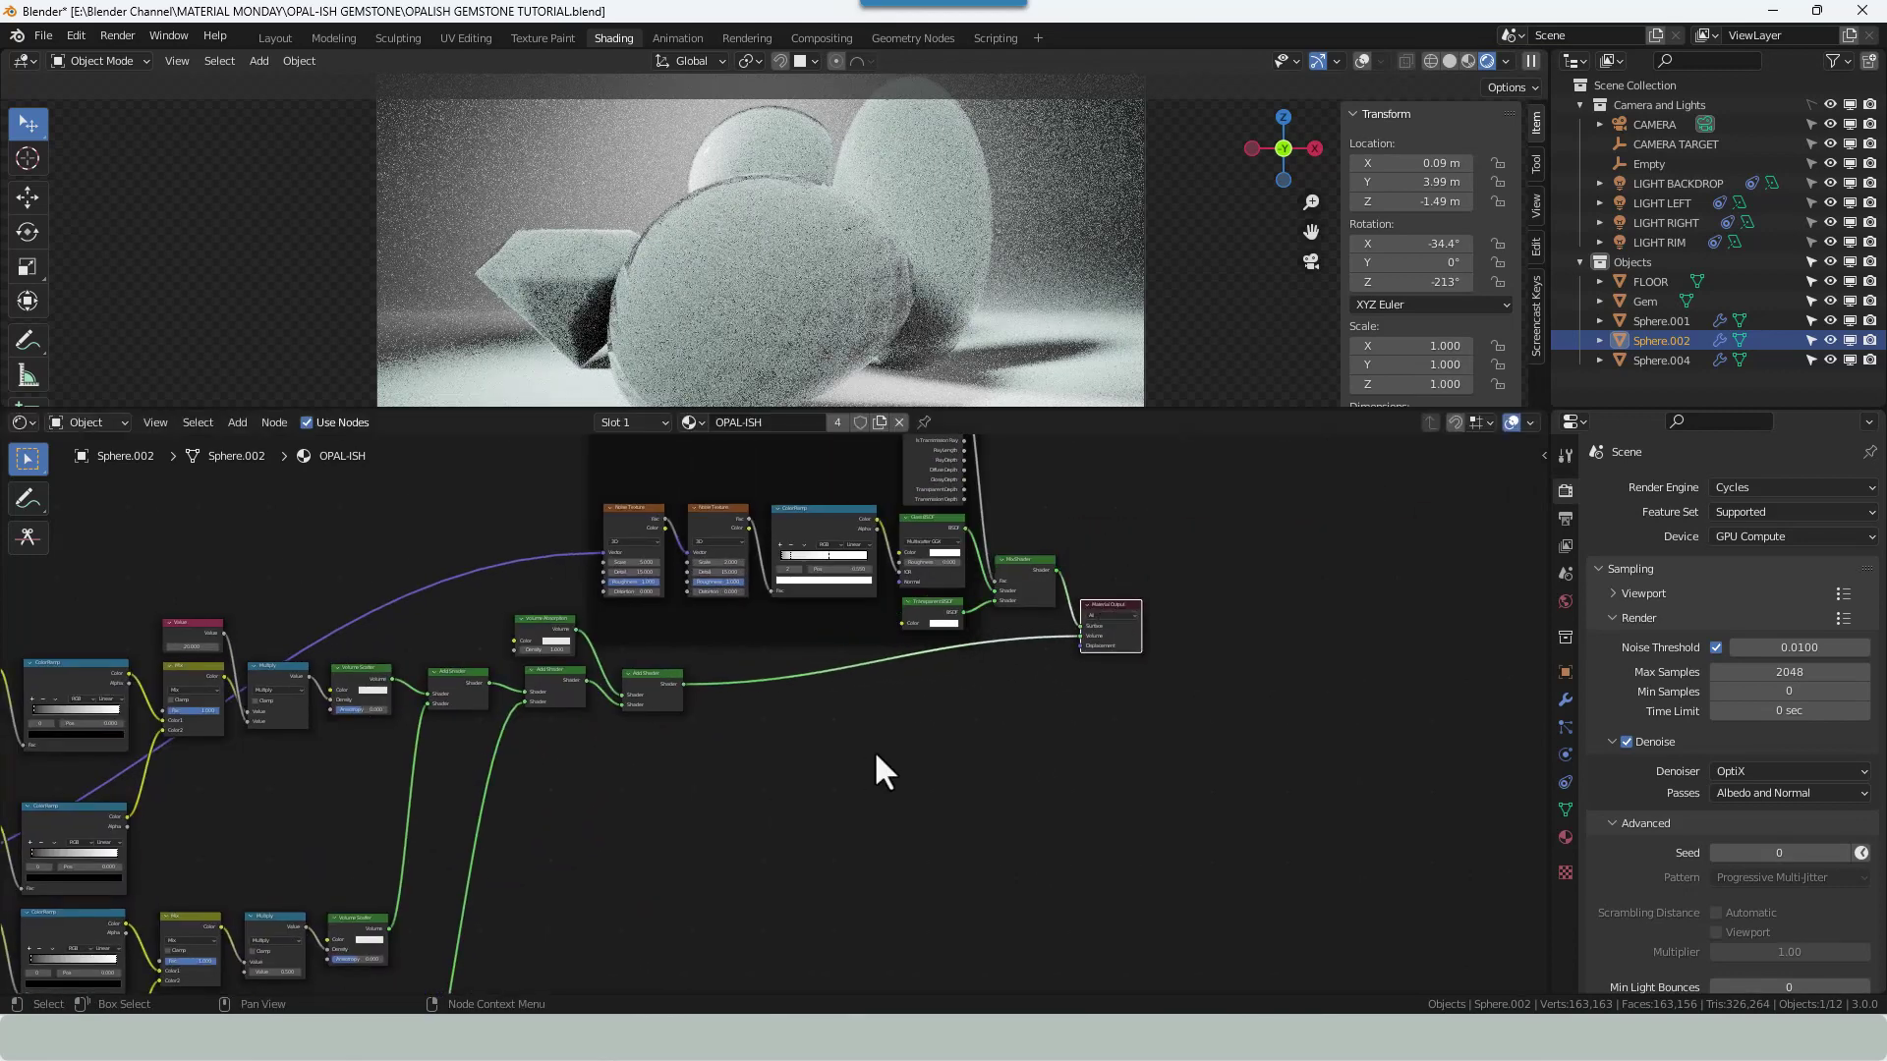
{"action": "scroll", "coordinate": [874, 748], "scroll_direction": "down", "scroll_amount": 3}
{"action": "middle_click_drag", "start_coordinate": [875, 747], "coordinate": [1033, 663]}
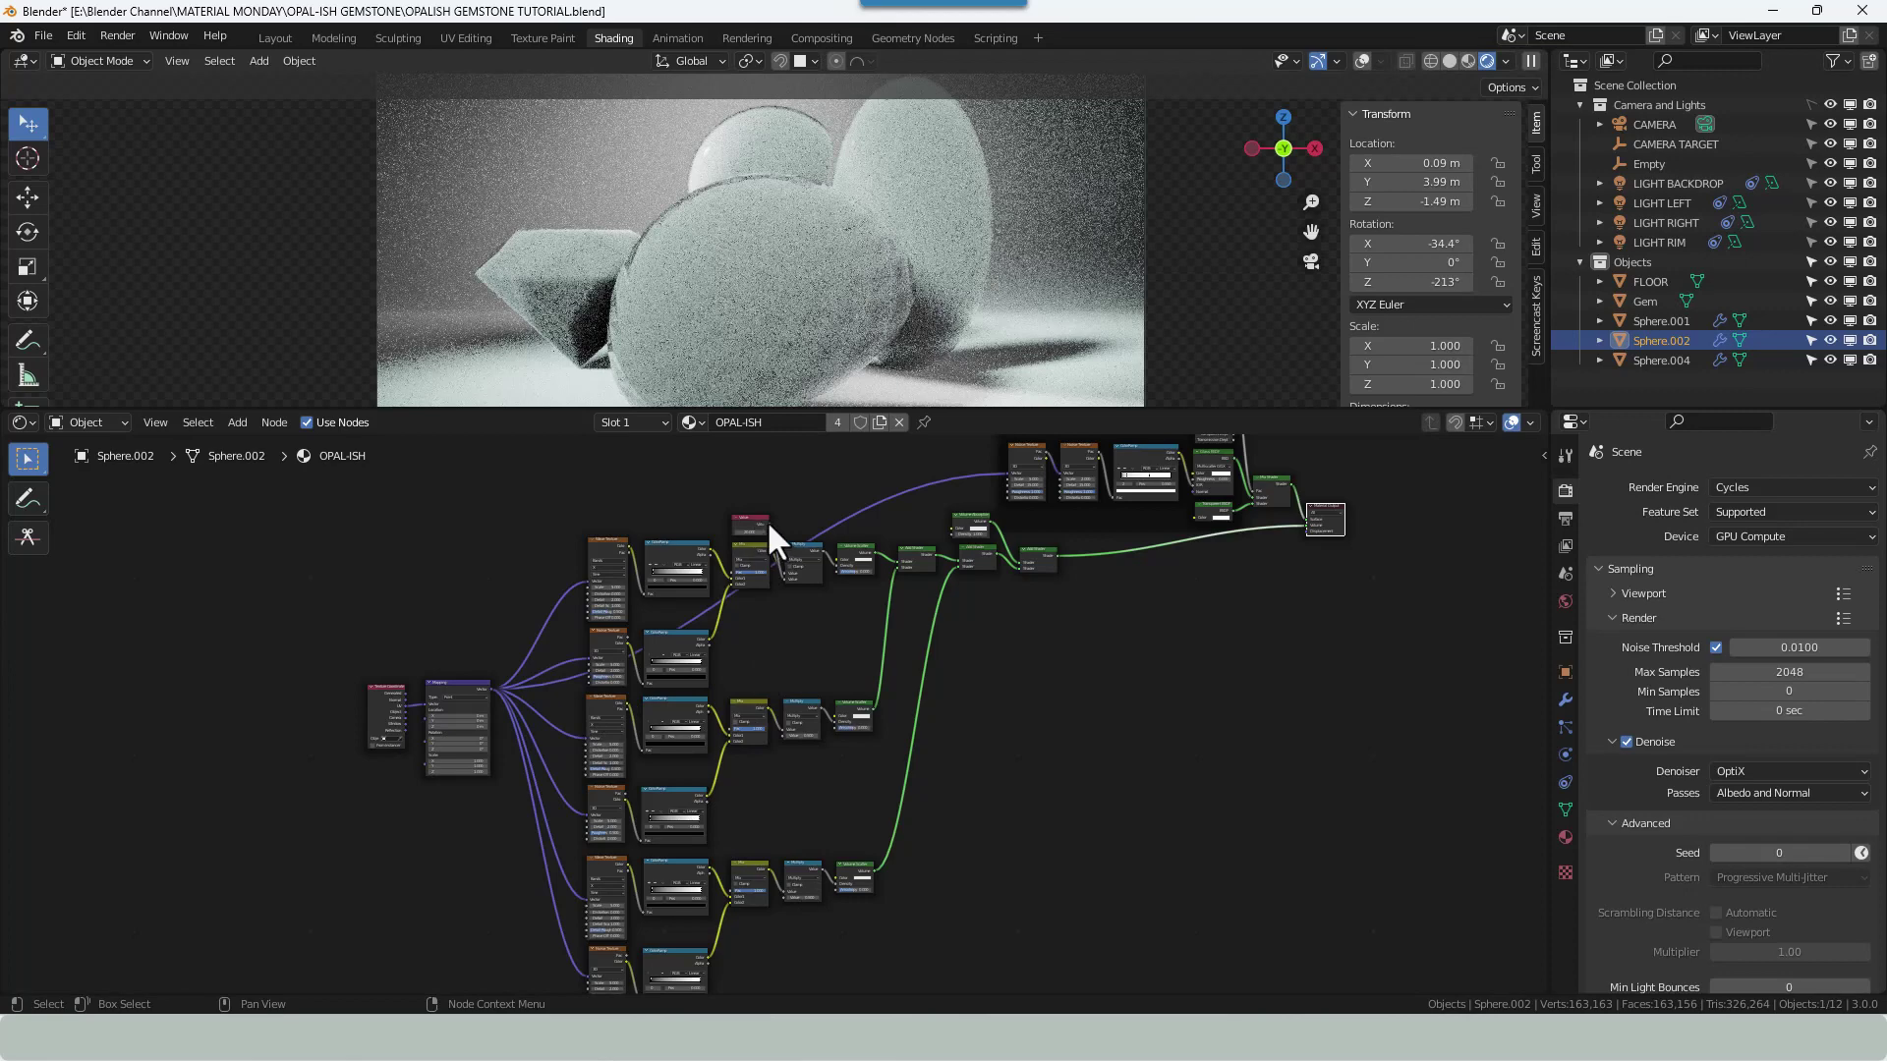
Link the Value node's output into the bottom Multiply node.
{"action": "left_click_drag", "start_coordinate": [767, 526], "coordinate": [783, 736]}
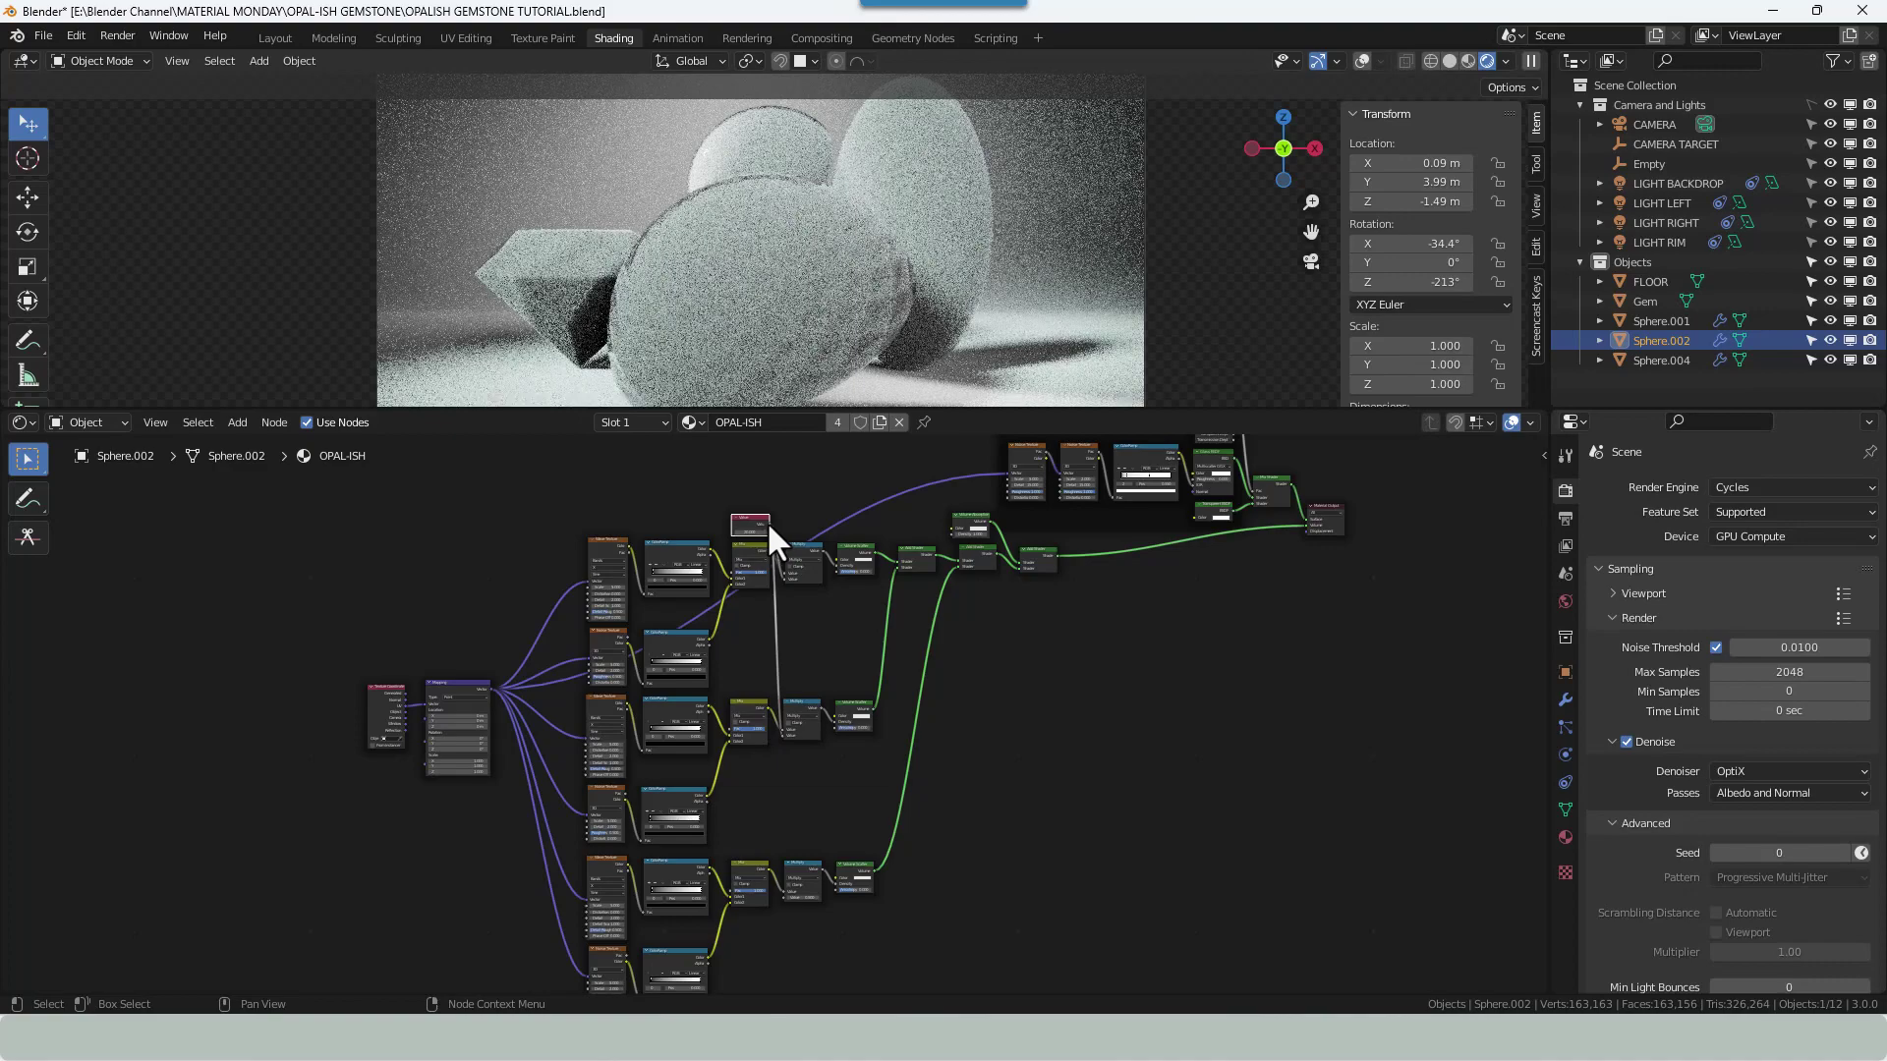
{"action": "left_click_drag", "start_coordinate": [772, 526], "coordinate": [787, 894]}
{"action": "scroll", "coordinate": [790, 937], "scroll_direction": "down", "scroll_amount": 1}
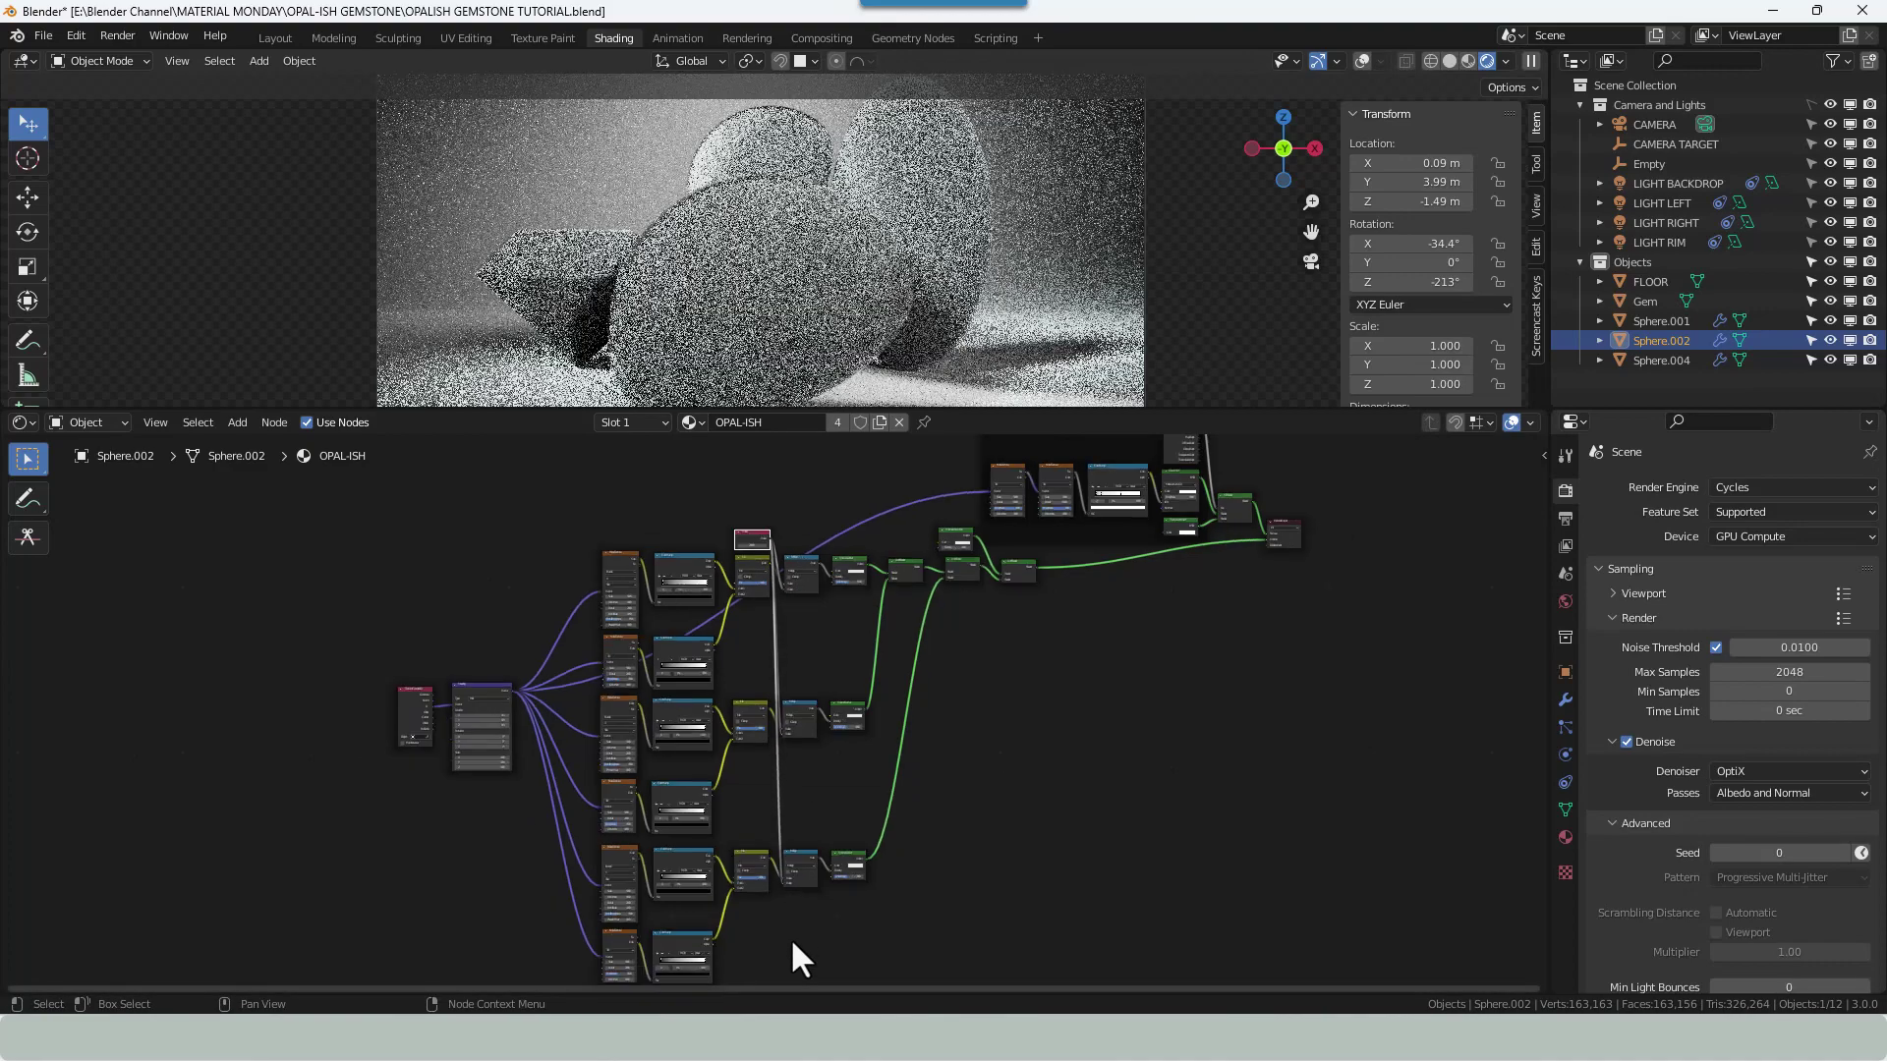
{"action": "scroll", "coordinate": [801, 894], "scroll_direction": "down", "scroll_amount": 1}
{"action": "scroll", "coordinate": [817, 872], "scroll_direction": "up", "scroll_amount": 1}
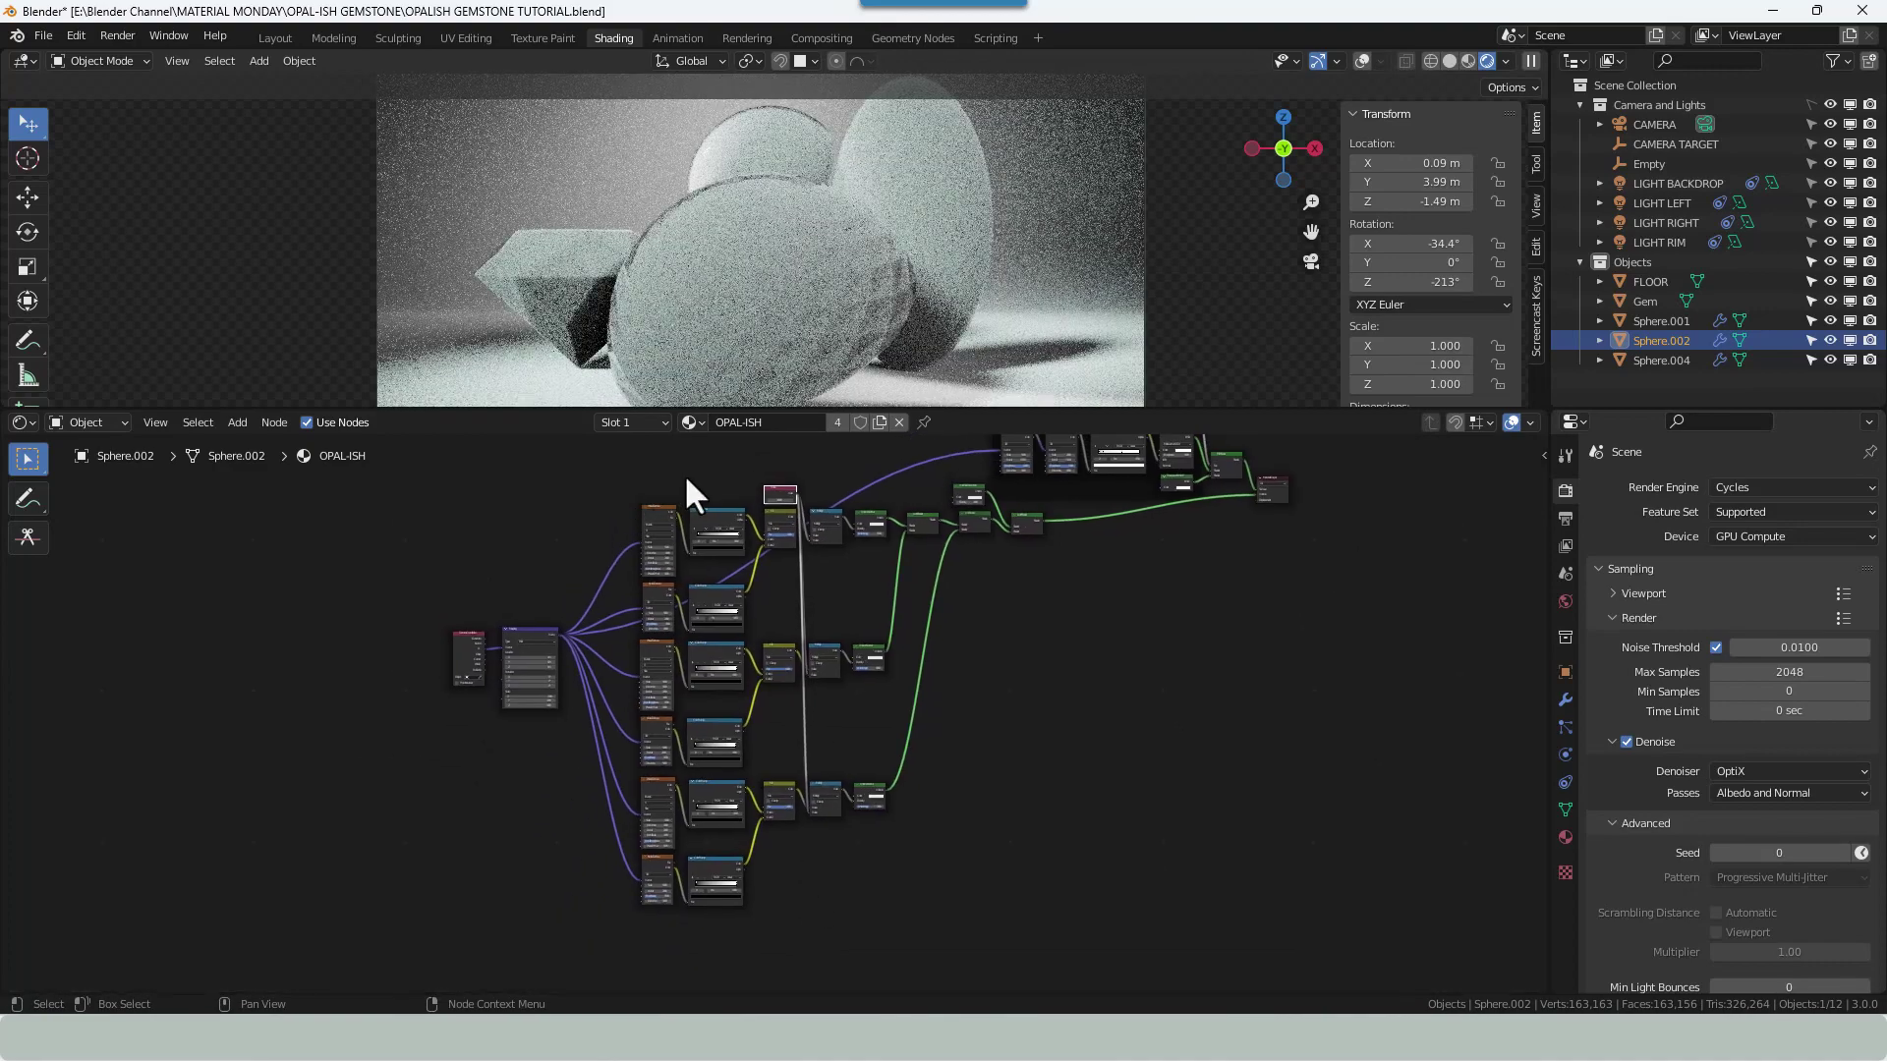
Align and evenly space the six-node column, moving the small node to its bottom.
{"action": "left_click_drag", "start_coordinate": [692, 477], "coordinate": [721, 935]}
{"action": "key", "text": "shift+equal"}
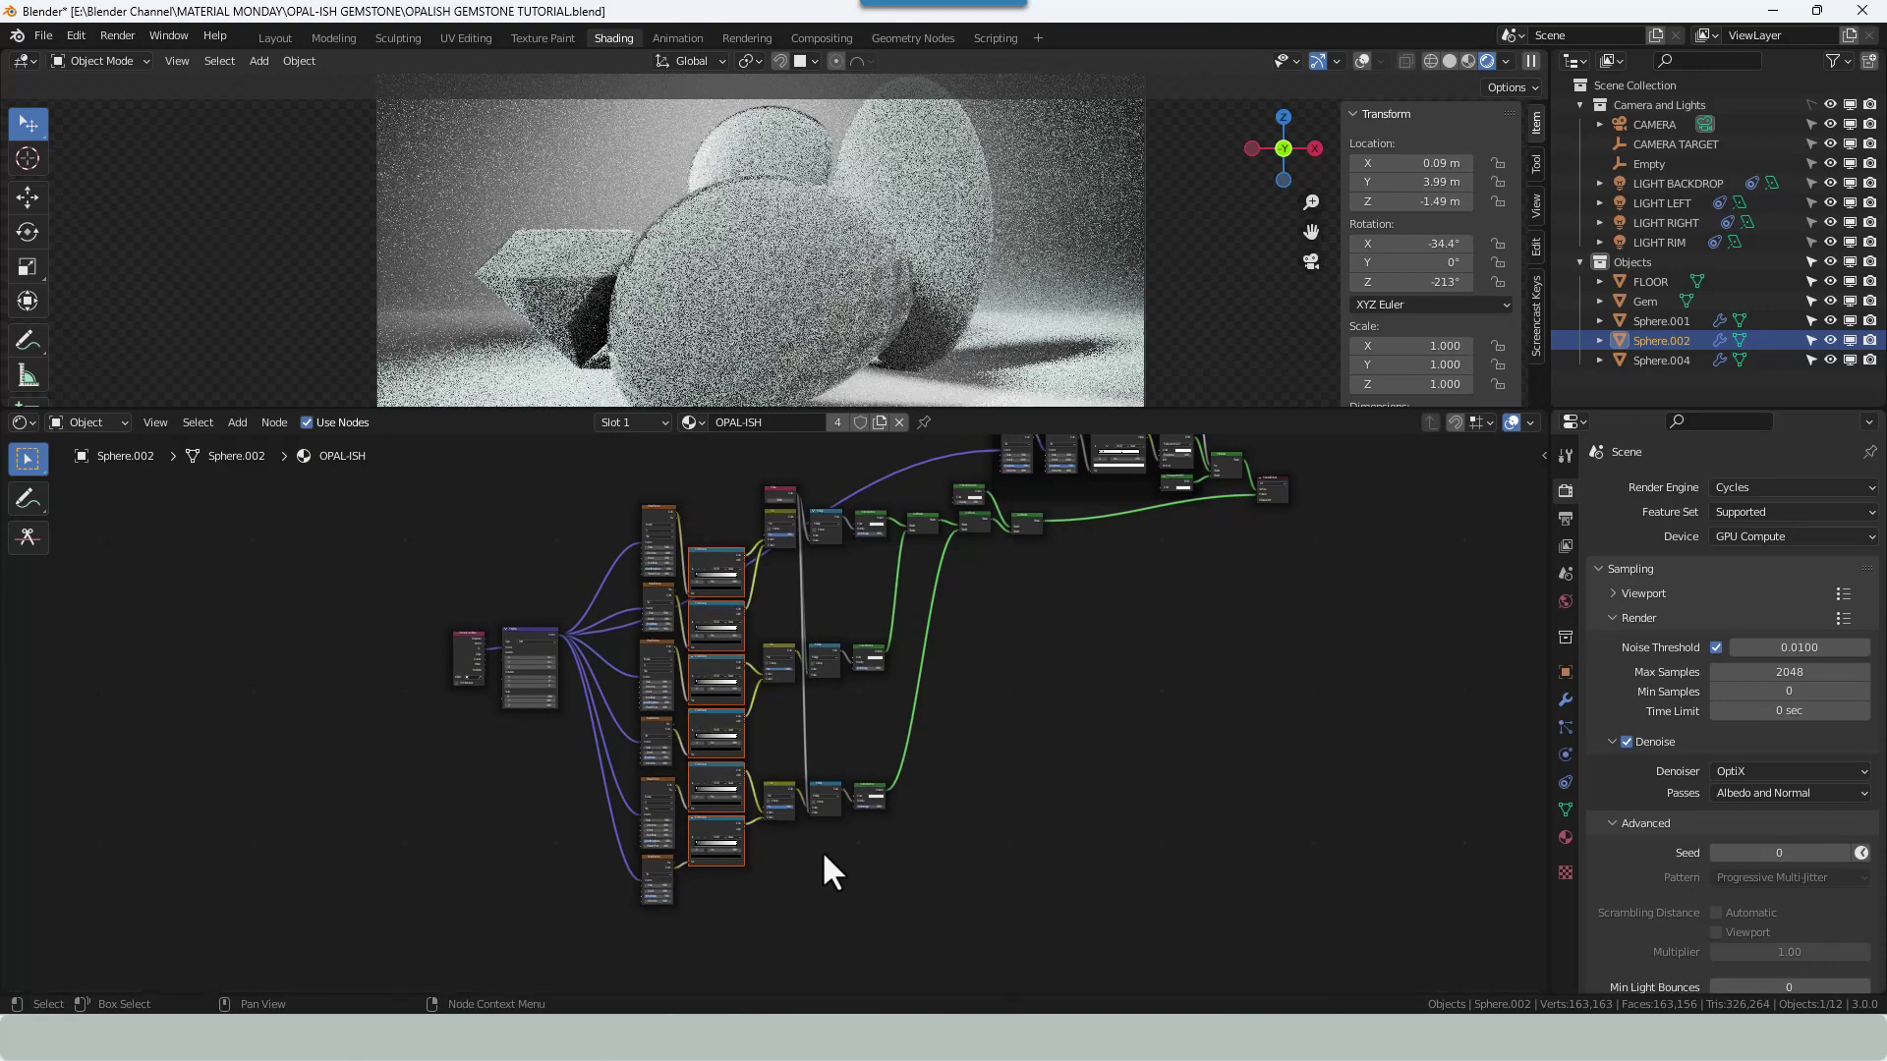
{"action": "left_click", "coordinate": [775, 488]}
{"action": "left_click_drag", "start_coordinate": [776, 489], "coordinate": [800, 879]}
{"action": "key", "text": "g"}
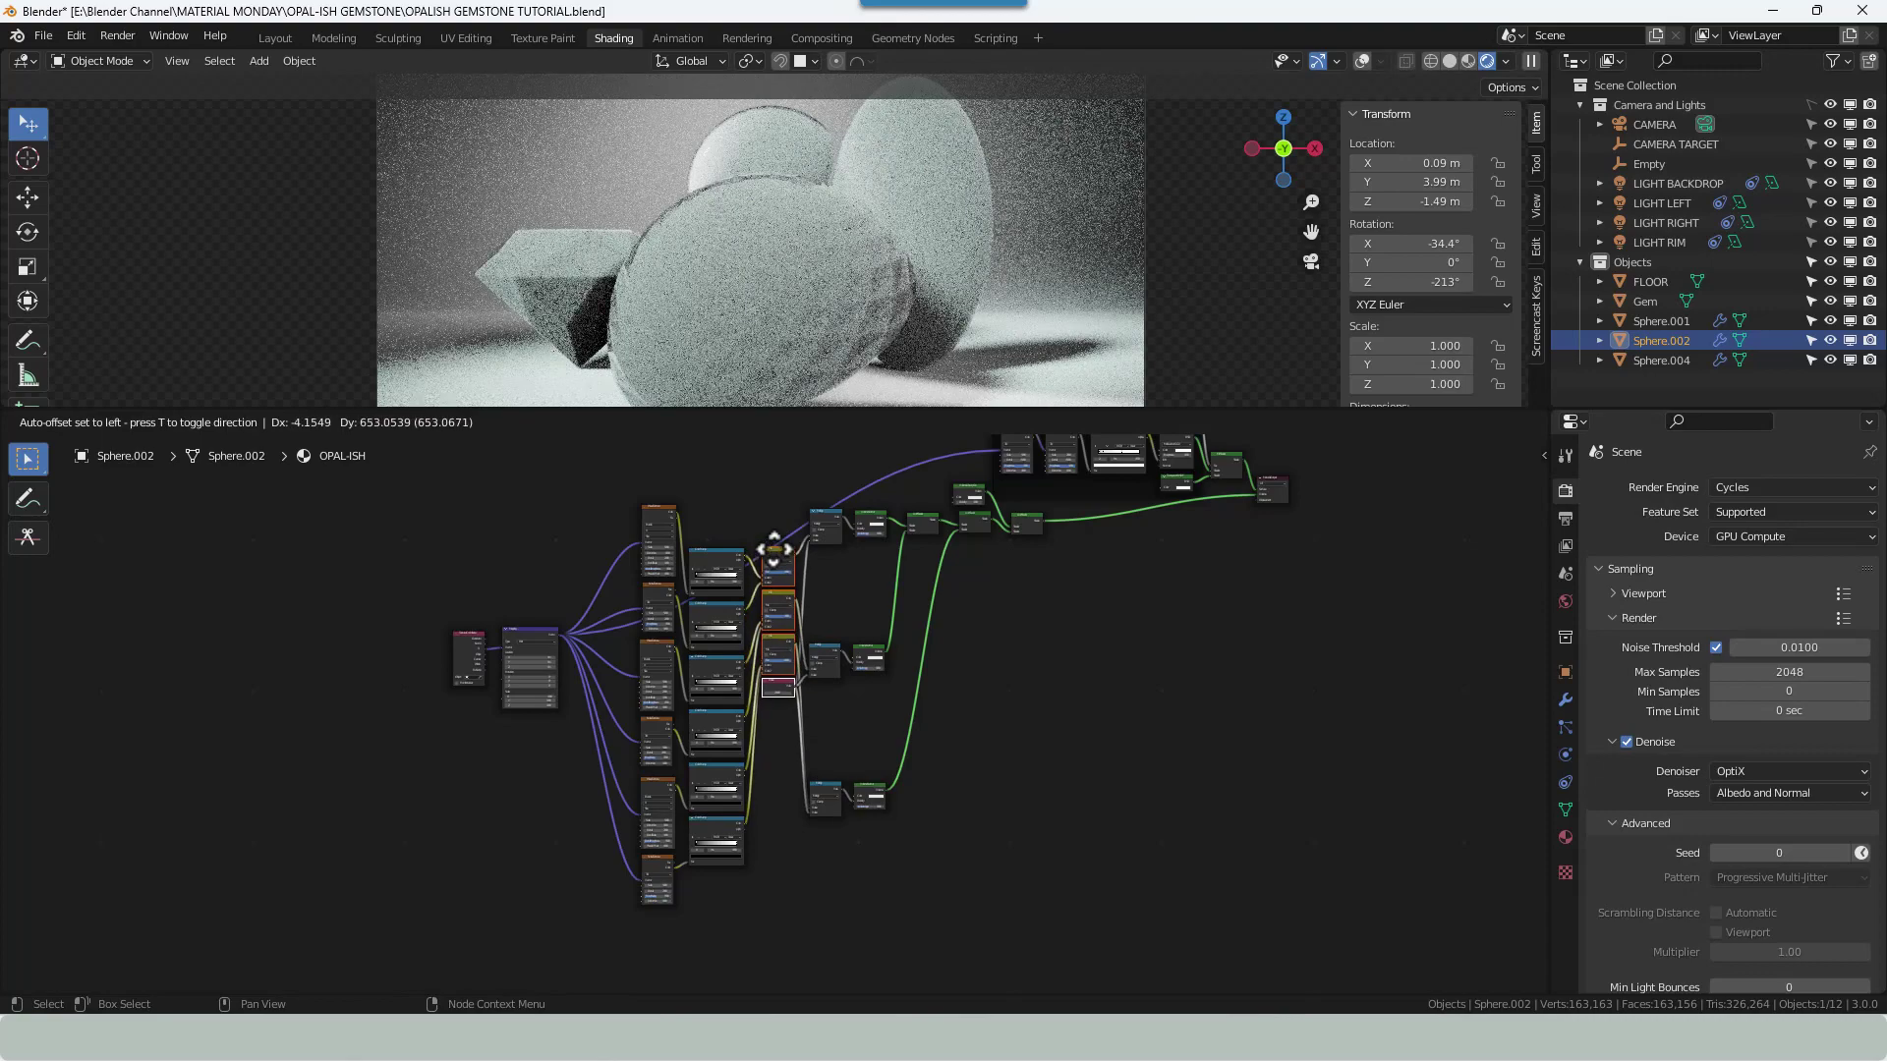
{"action": "left_click", "coordinate": [771, 549]}
Scale the three right-column nodes closer together and shift them up.
{"action": "left_click_drag", "start_coordinate": [829, 498], "coordinate": [850, 851]}
{"action": "key", "text": "s"}
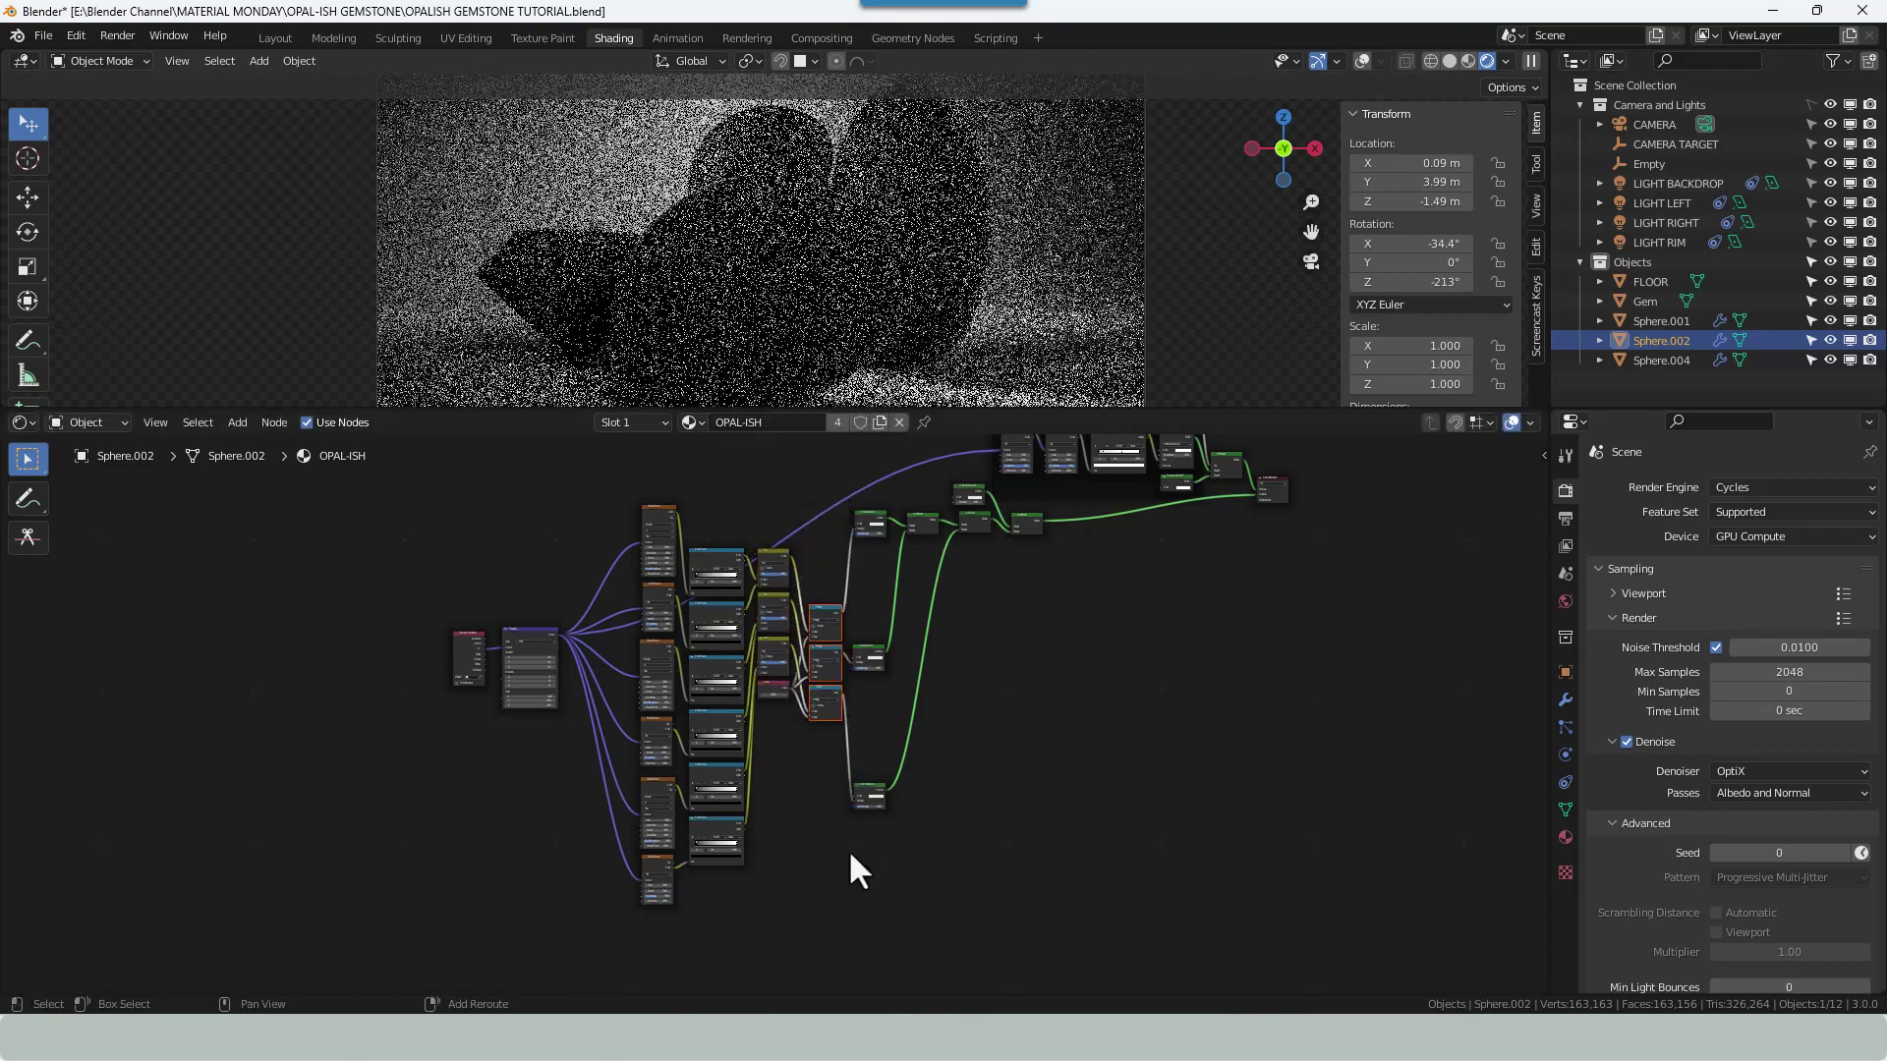
{"action": "left_click", "coordinate": [823, 603]}
{"action": "key", "text": "g"}
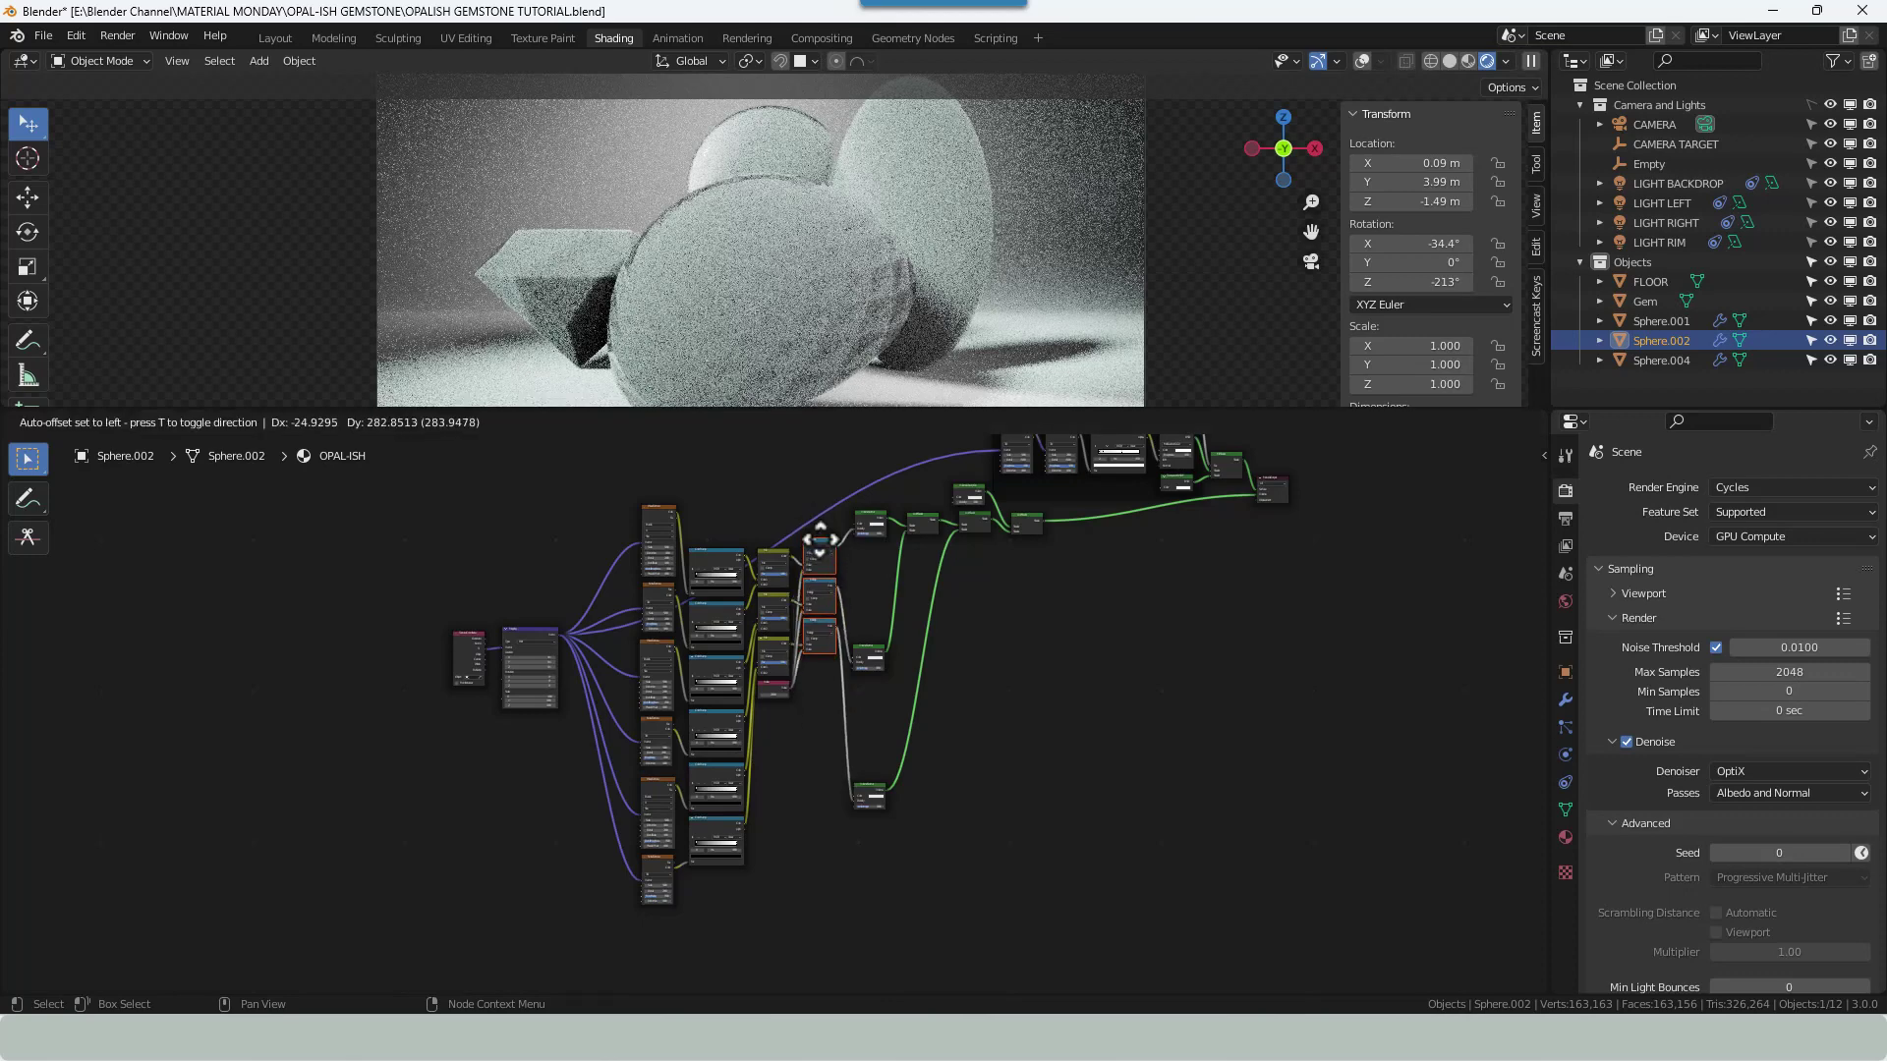
{"action": "left_click", "coordinate": [818, 544]}
Align the three green Volume Scatter nodes into a stack and raise it.
{"action": "left_click_drag", "start_coordinate": [863, 503], "coordinate": [881, 824]}
{"action": "key", "text": "shift+equal"}
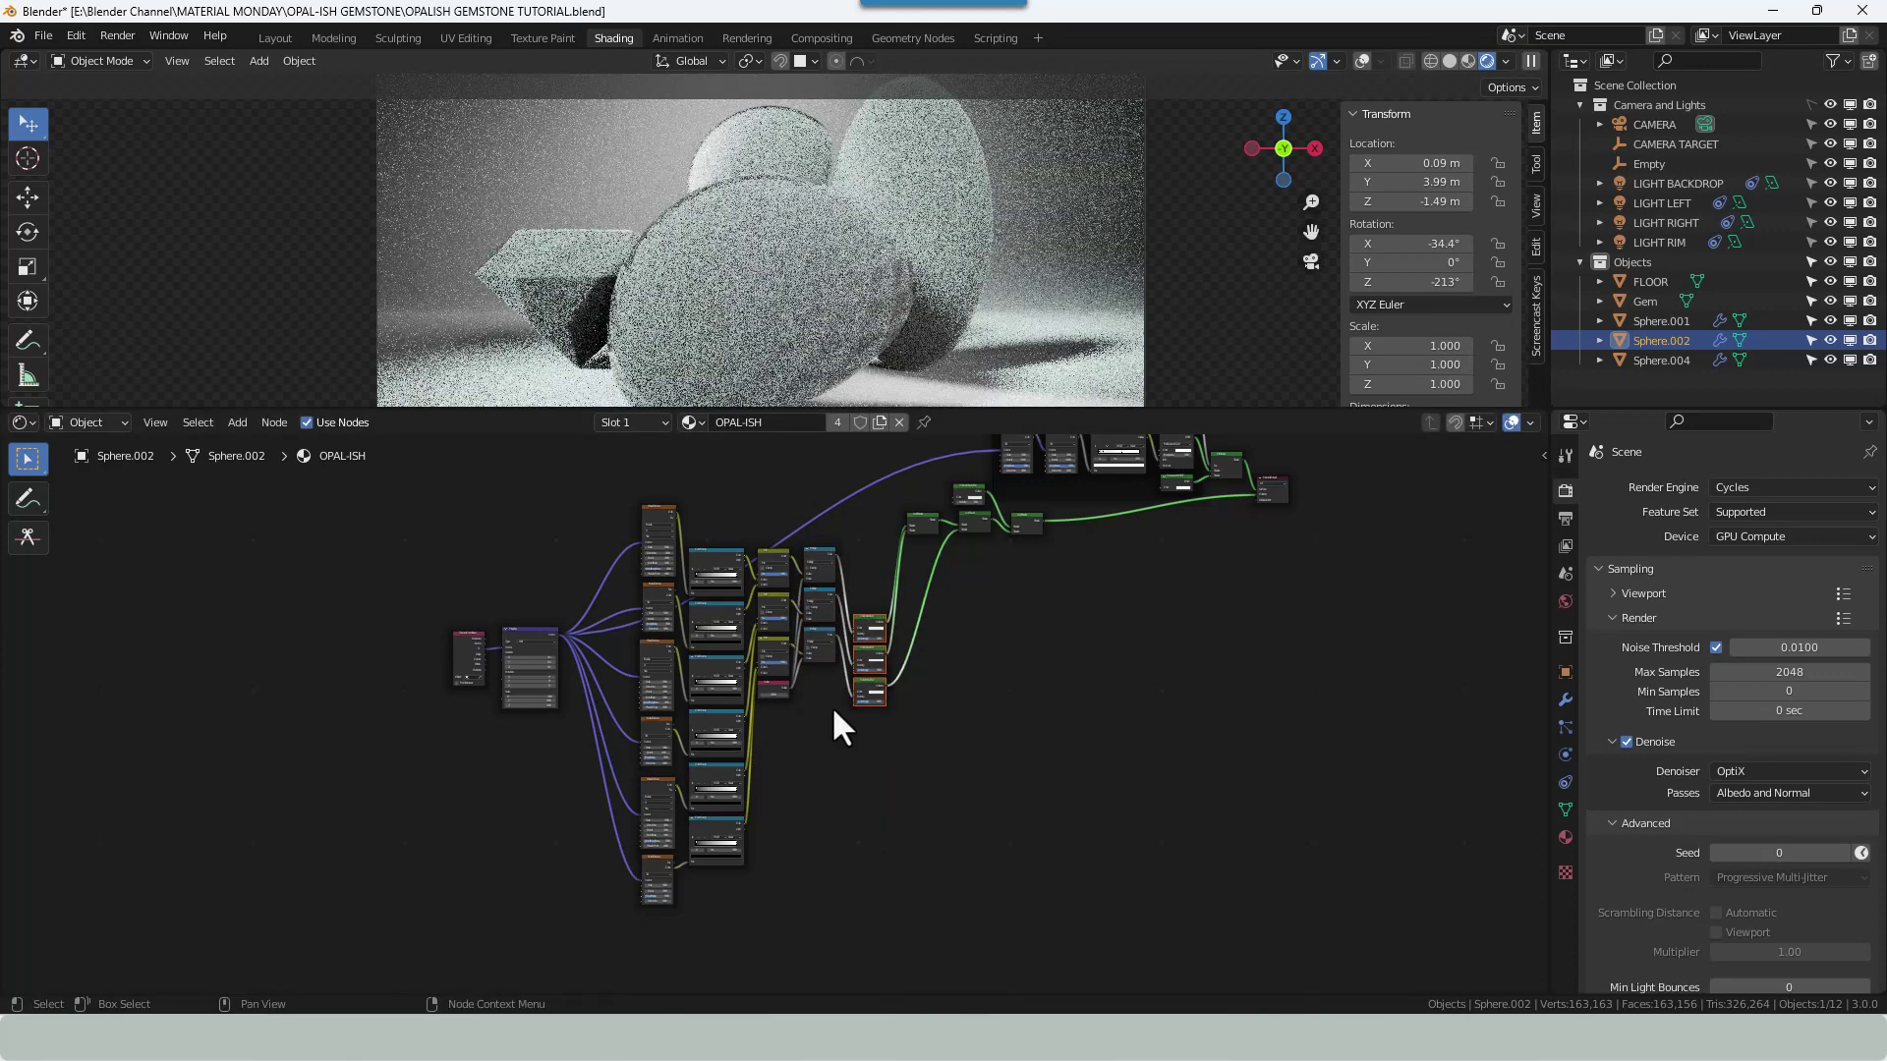
{"action": "key", "text": "g"}
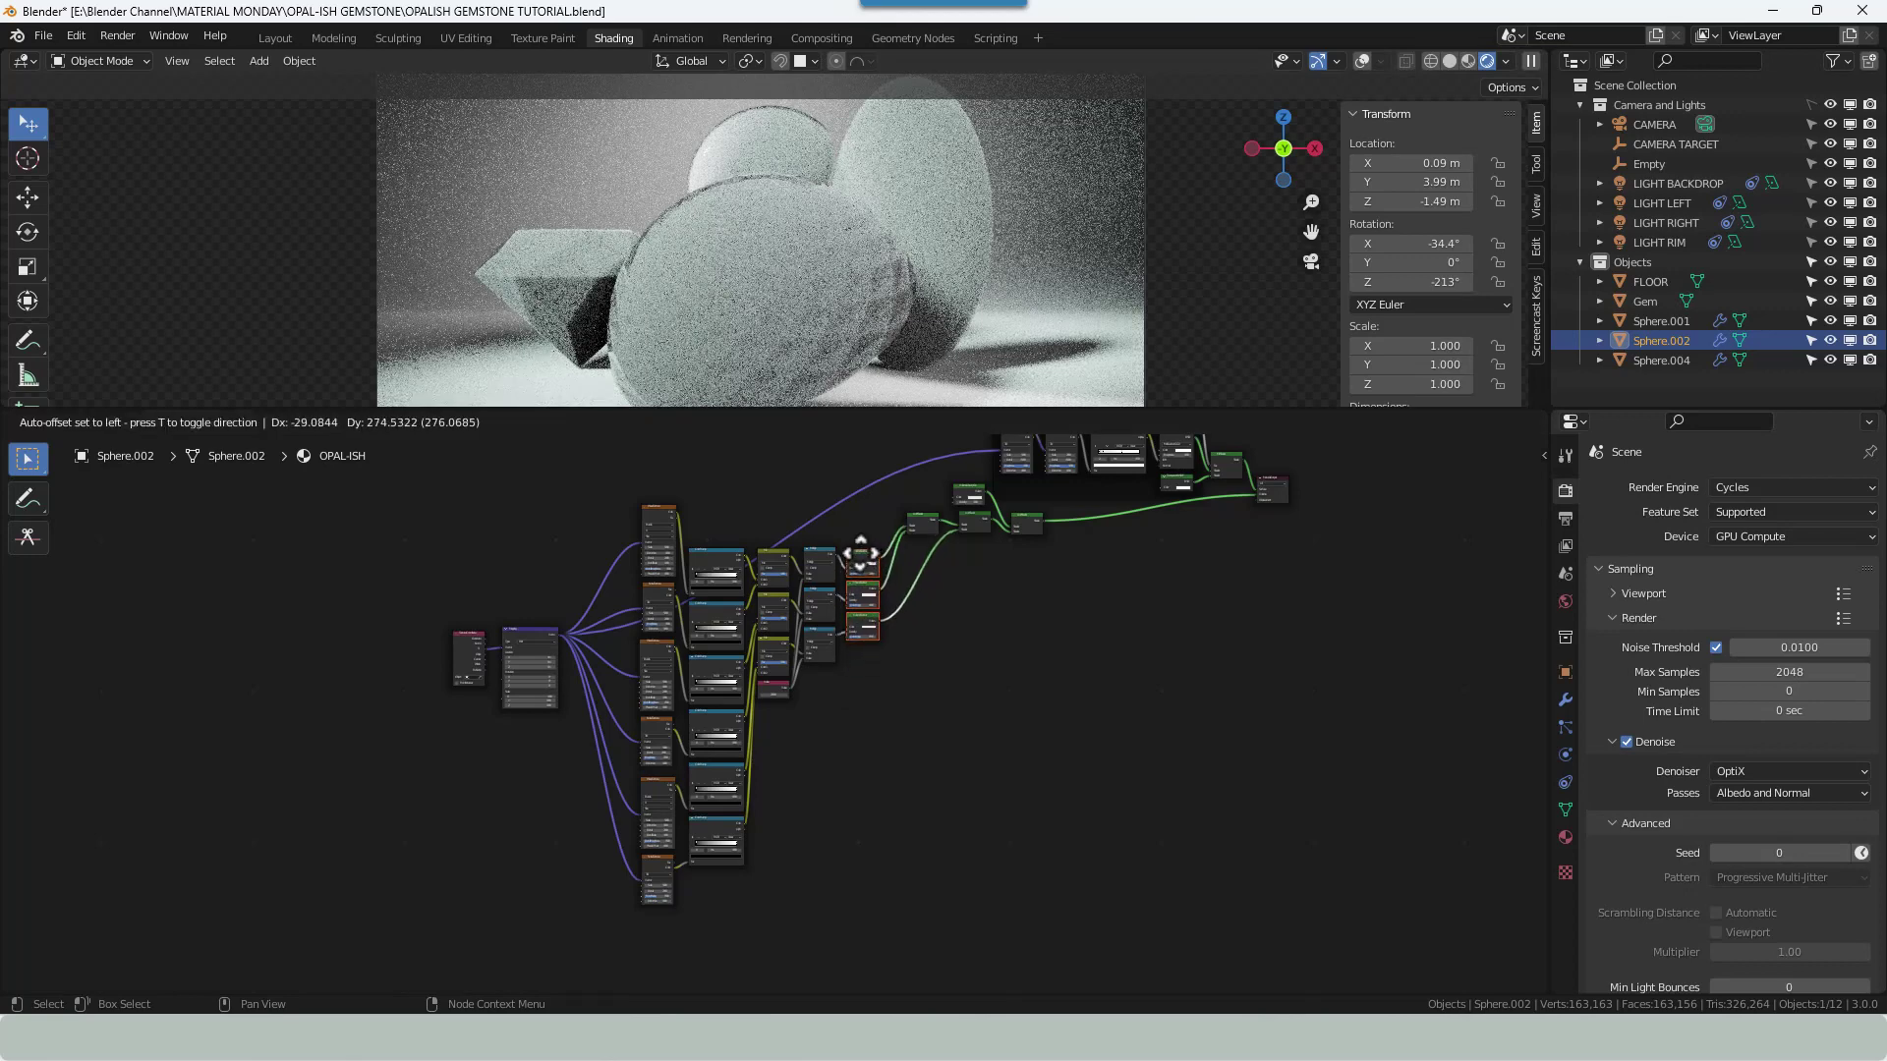
{"action": "left_click", "coordinate": [851, 663]}
{"action": "scroll", "coordinate": [852, 664], "scroll_direction": "up", "scroll_amount": 5}
{"action": "middle_click_drag", "start_coordinate": [852, 664], "coordinate": [876, 721]}
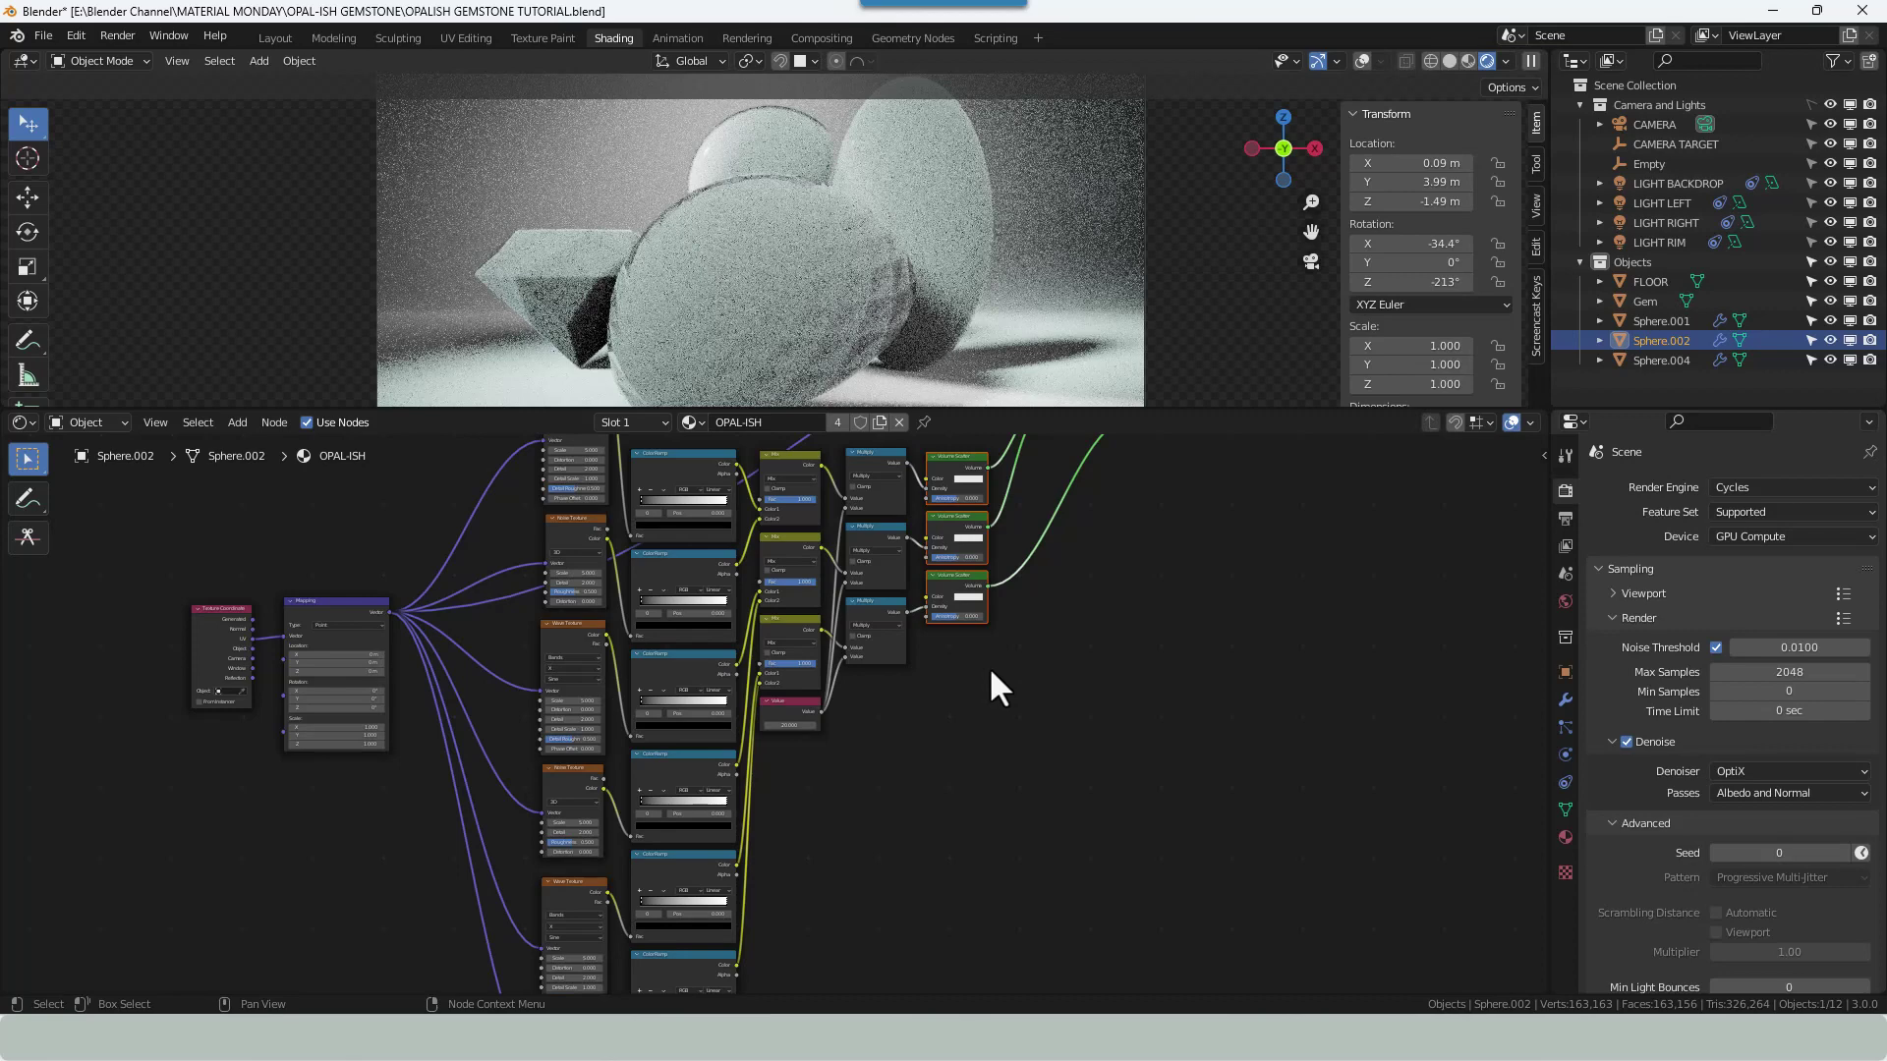
{"action": "middle_click_drag", "start_coordinate": [989, 666], "coordinate": [1008, 752]}
{"action": "scroll", "coordinate": [586, 574], "scroll_direction": "down", "scroll_amount": 3}
Move the six Wave and Noise Texture nodes slightly down.
{"action": "left_click_drag", "start_coordinate": [633, 574], "coordinate": [668, 1002]}
{"action": "middle_click_drag", "start_coordinate": [900, 880], "coordinate": [849, 804]}
{"action": "scroll", "coordinate": [713, 688], "scroll_direction": "up", "scroll_amount": 2}
{"action": "scroll", "coordinate": [817, 498], "scroll_direction": "down", "scroll_amount": 2}
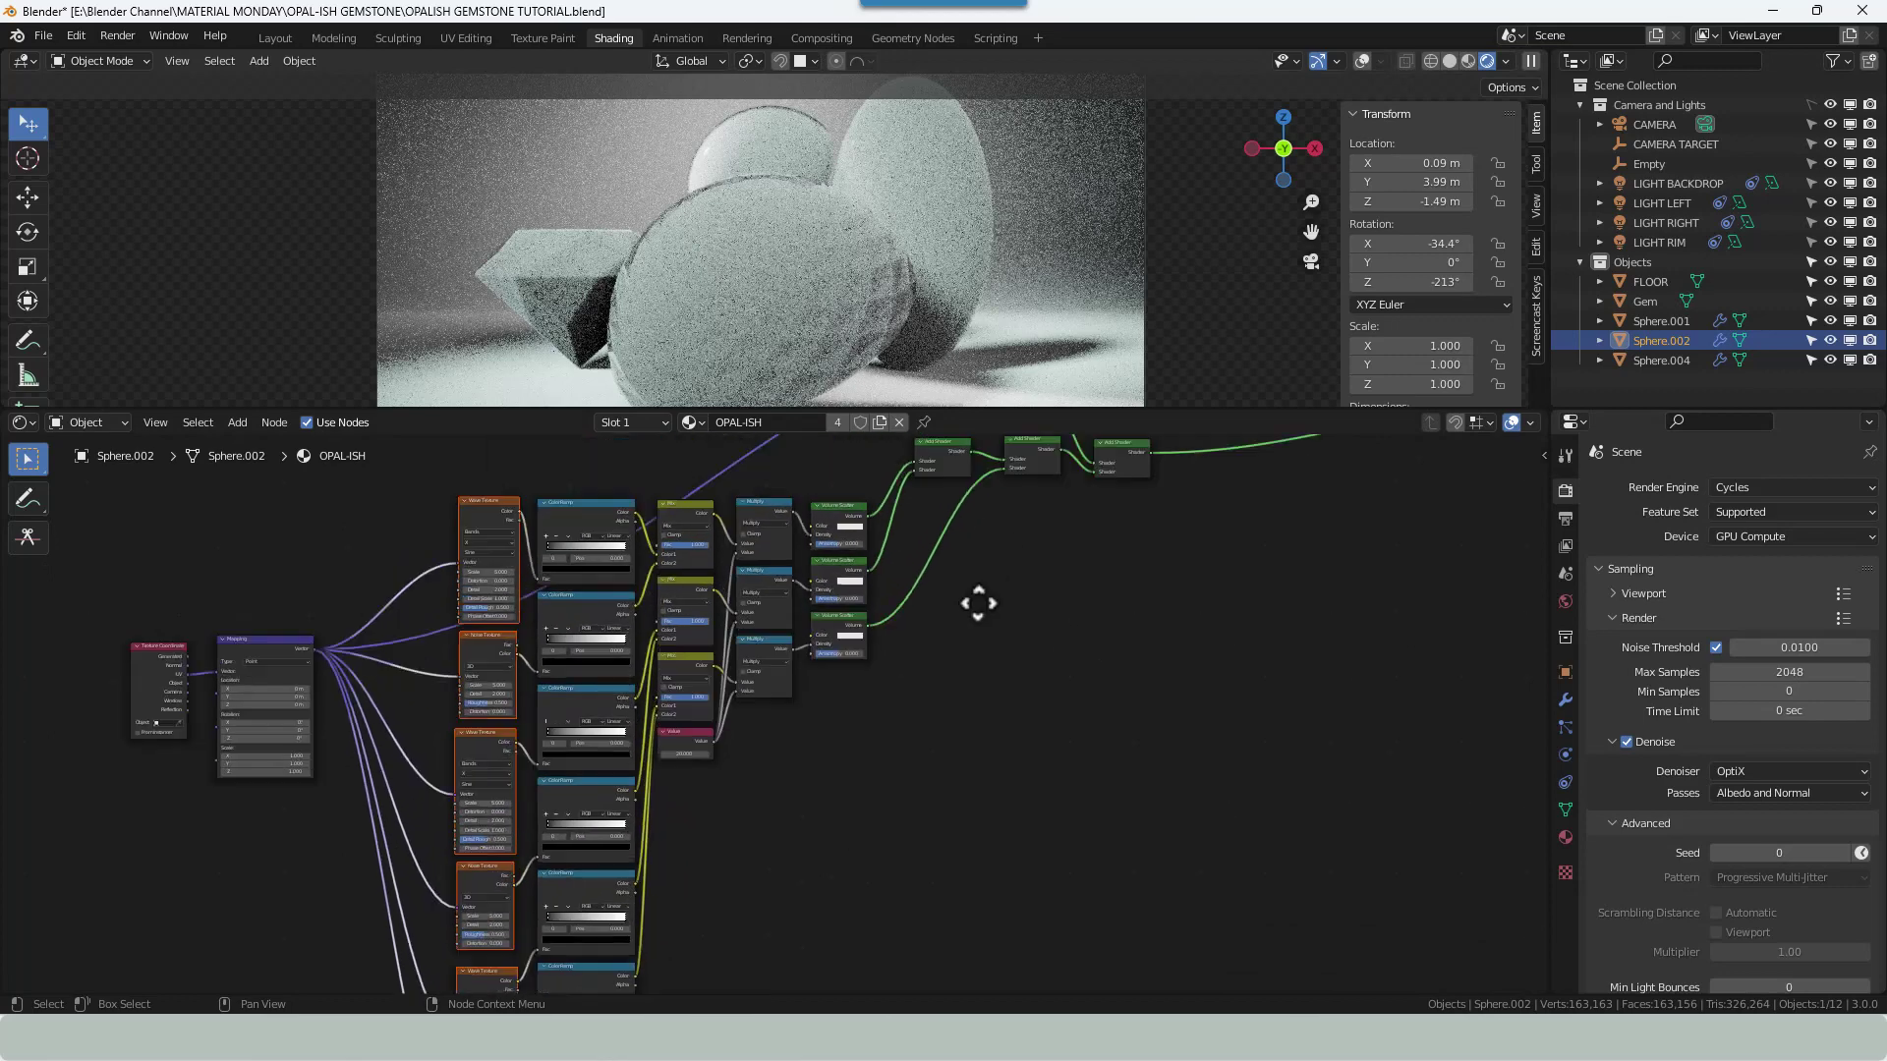
Shift the Volume Absorption node to the right.
{"action": "middle_click_drag", "start_coordinate": [977, 602], "coordinate": [910, 716]}
{"action": "scroll", "coordinate": [969, 644], "scroll_direction": "up", "scroll_amount": 2}
{"action": "middle_click_drag", "start_coordinate": [969, 644], "coordinate": [818, 710]}
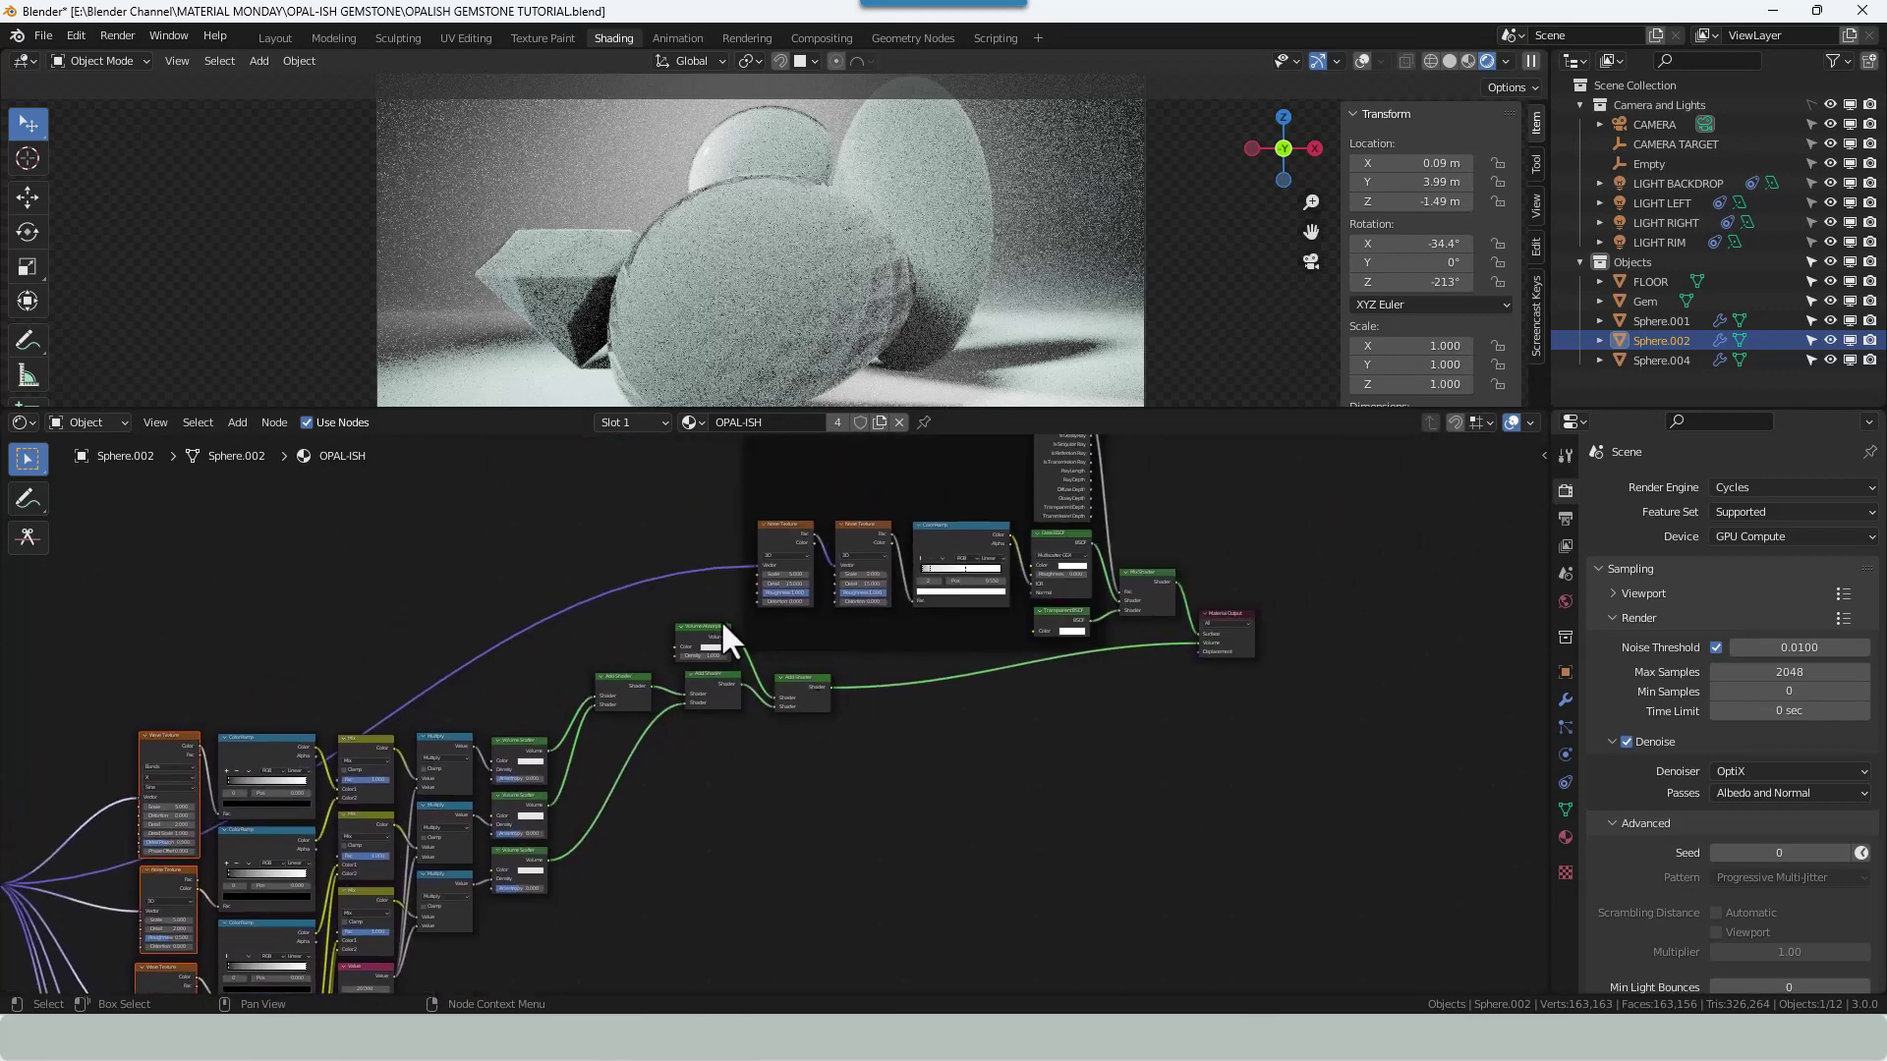
{"action": "left_click_drag", "start_coordinate": [716, 623], "coordinate": [730, 626]}
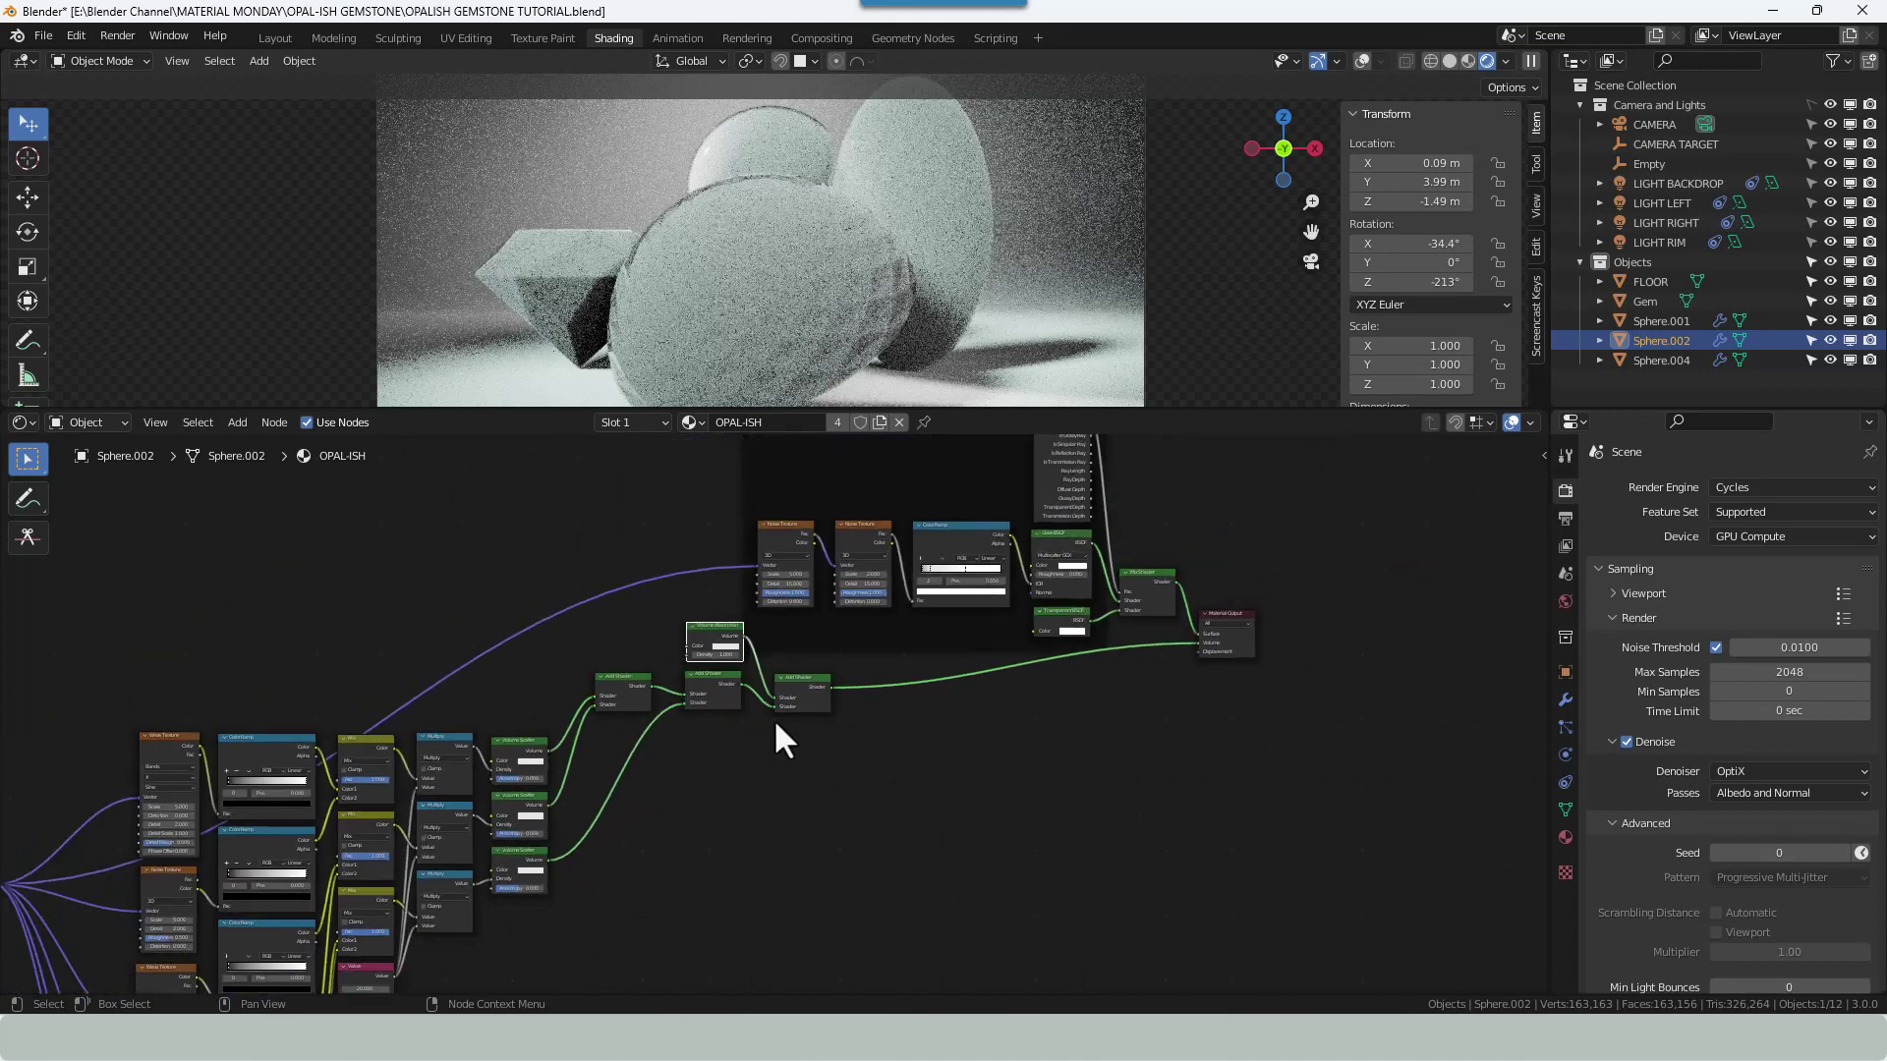
{"action": "scroll", "coordinate": [815, 713], "scroll_direction": "up", "scroll_amount": 4}
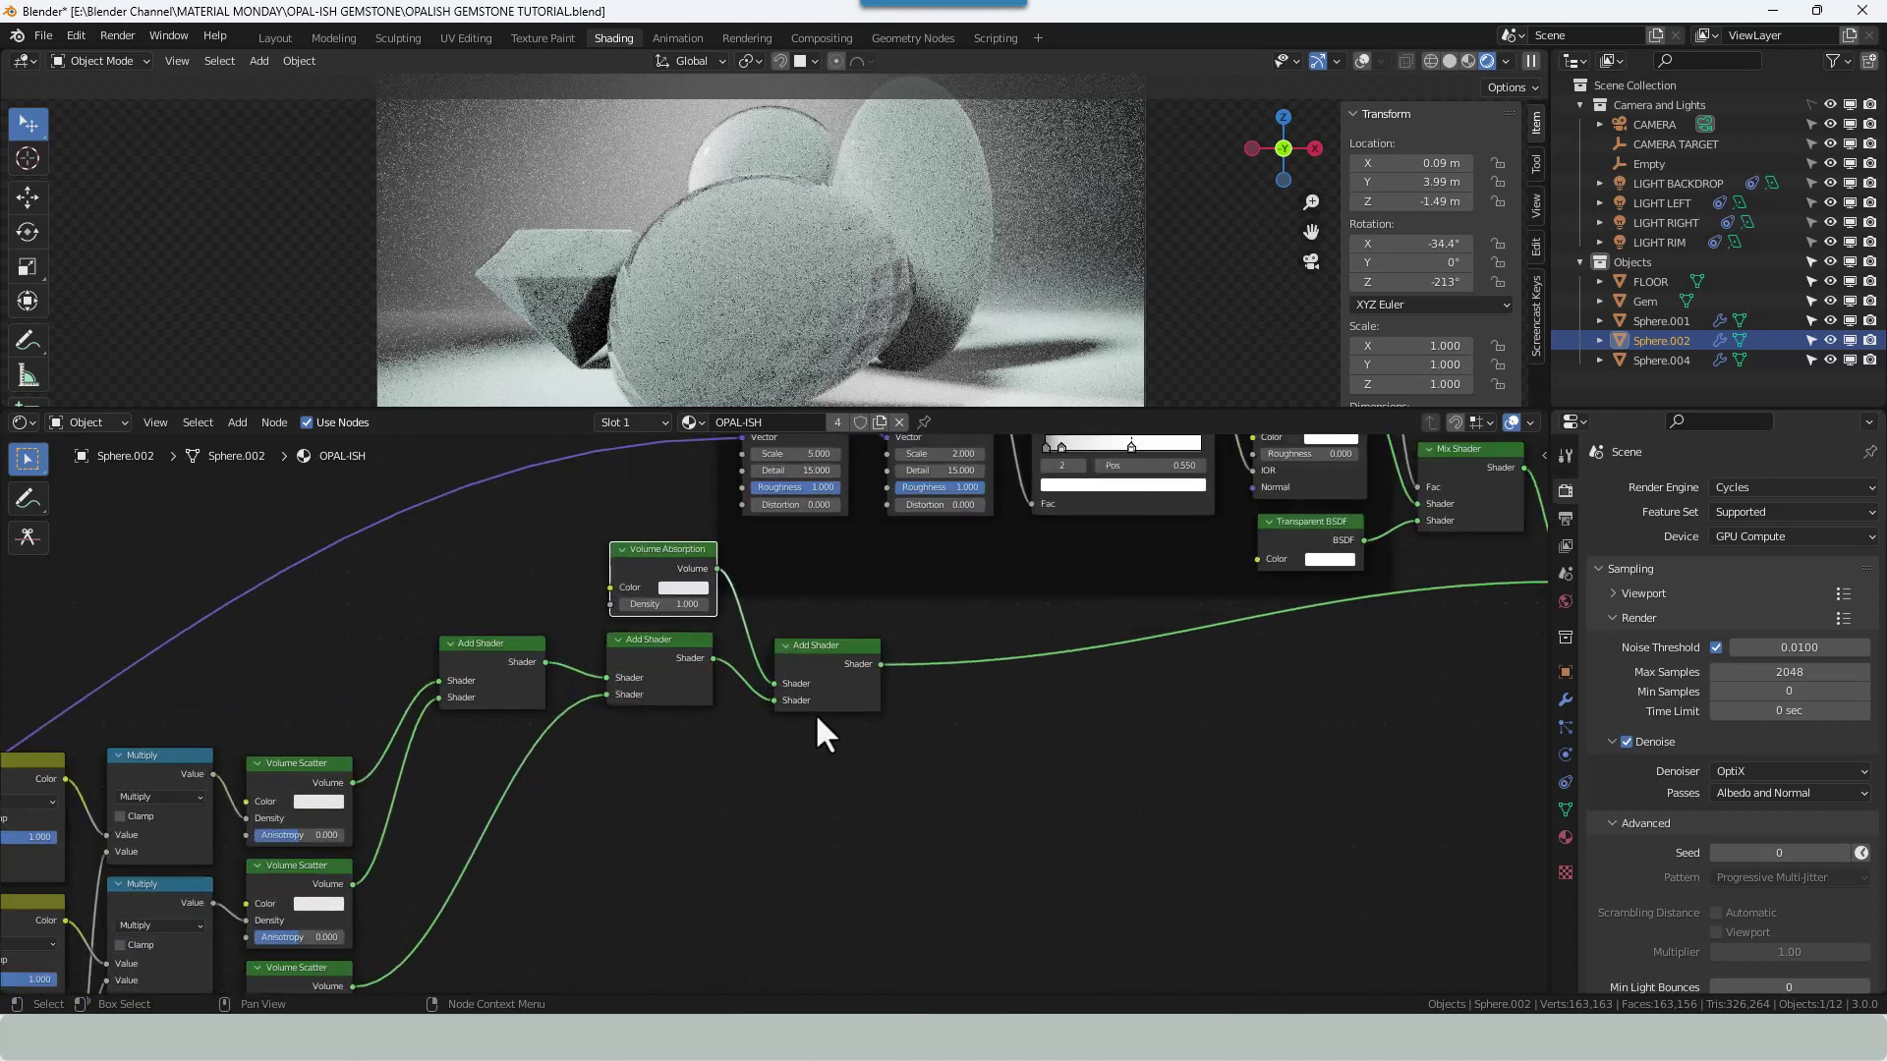
Darken the Volume Absorption colour to a value of 0.170.
{"action": "left_click", "coordinate": [685, 580]}
{"action": "left_click_drag", "start_coordinate": [716, 534], "coordinate": [676, 539]}
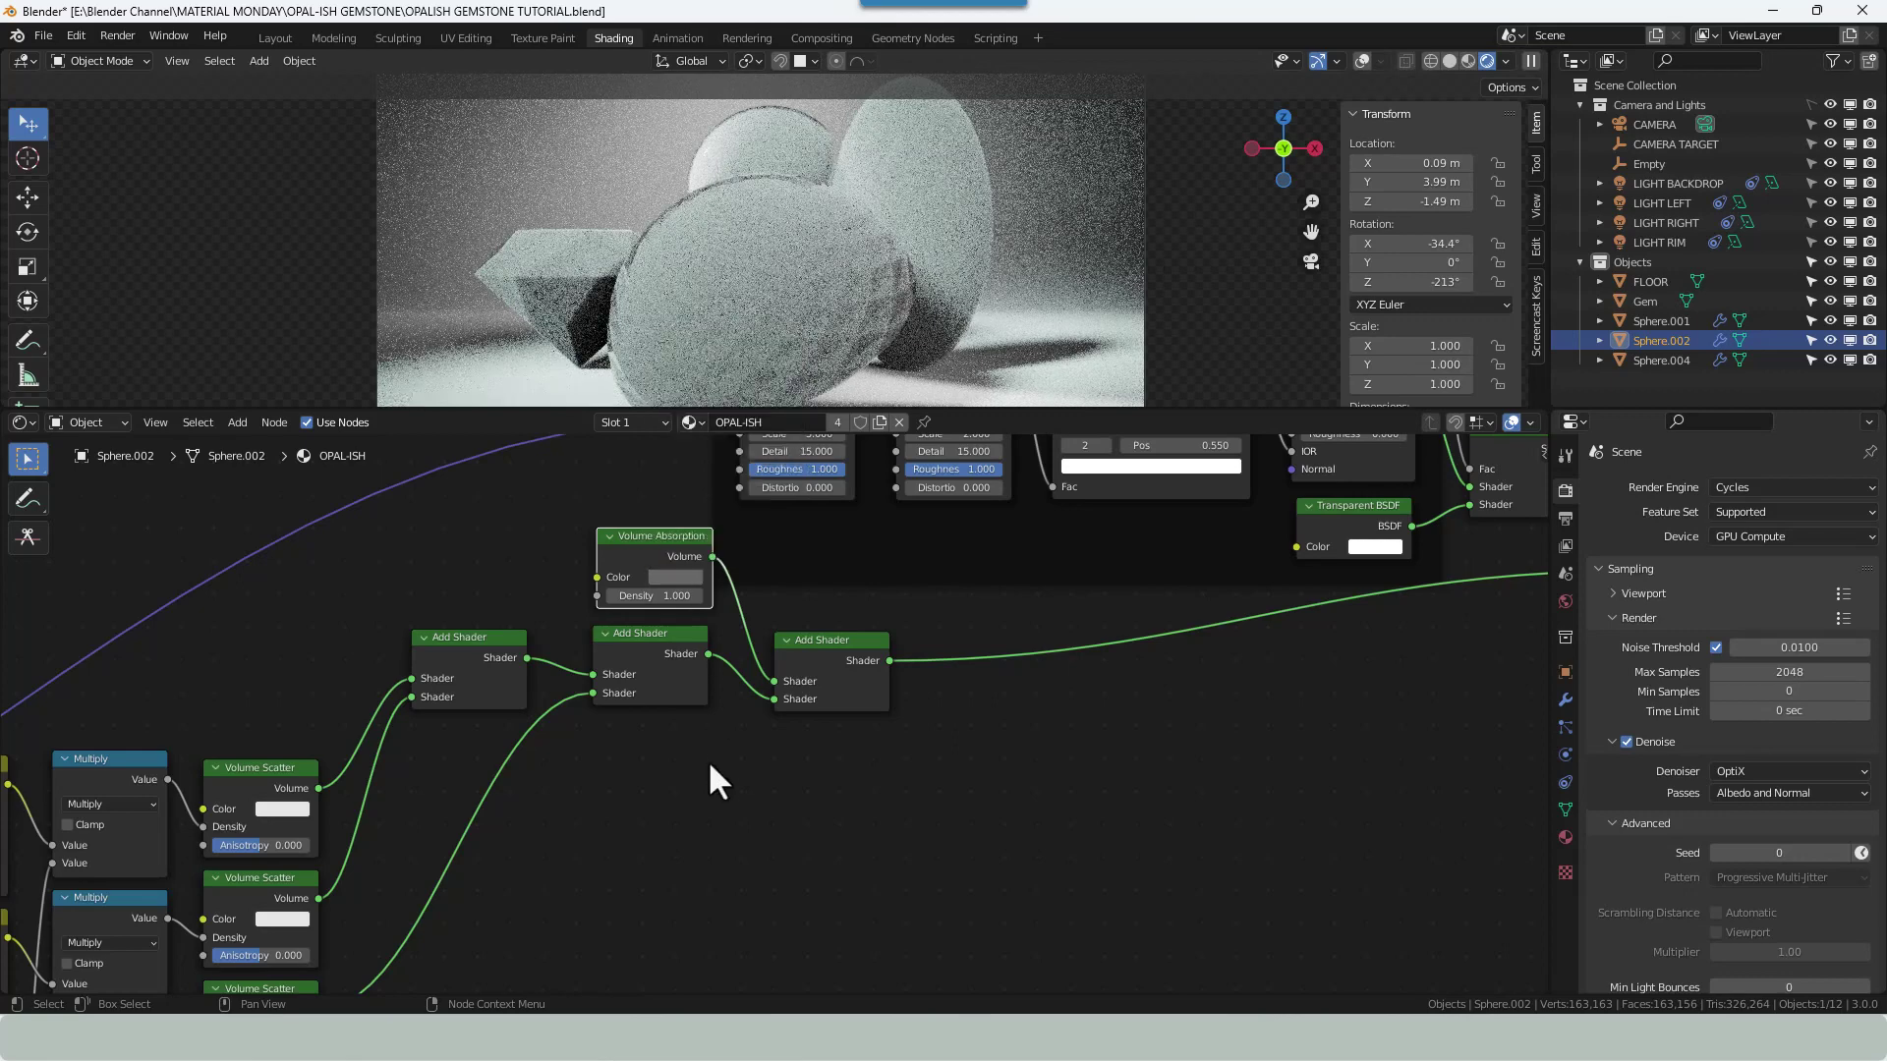
{"action": "middle_click_drag", "start_coordinate": [649, 747], "coordinate": [777, 722]}
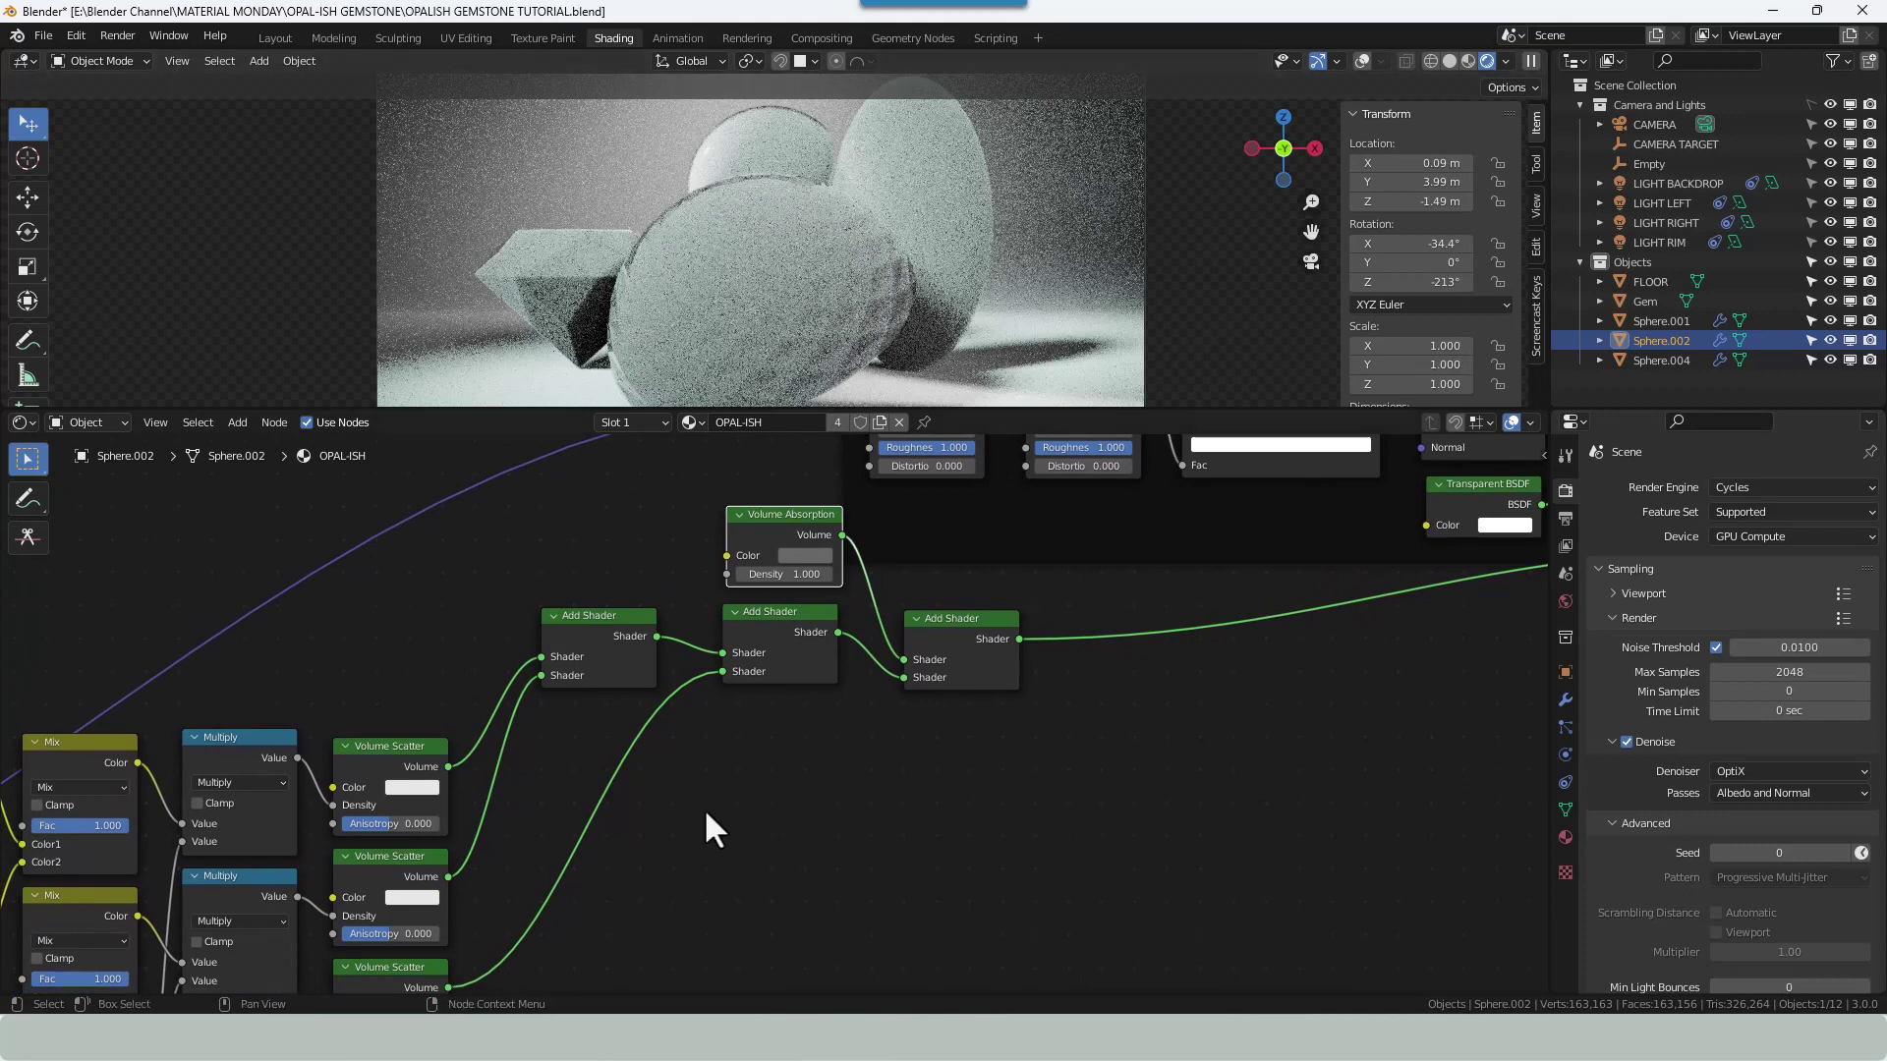
{"action": "middle_click_drag", "start_coordinate": [705, 812], "coordinate": [864, 782]}
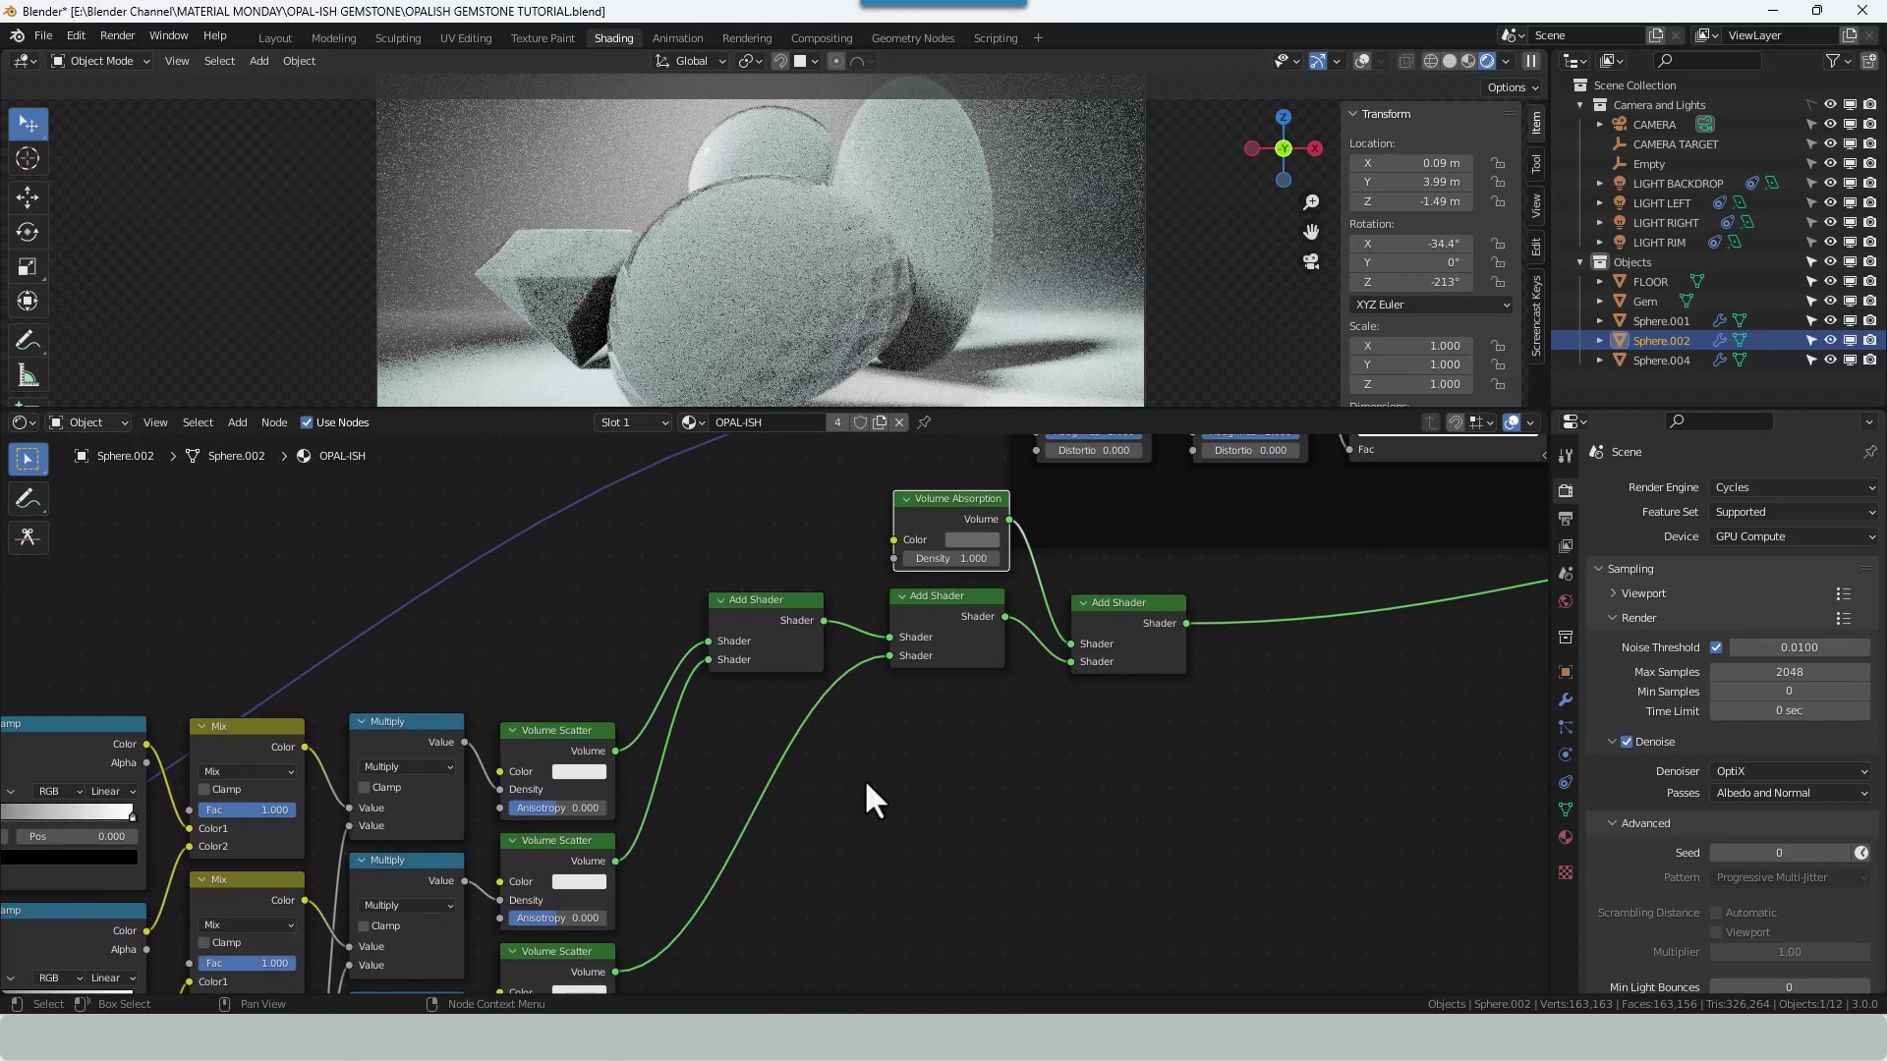
{"action": "middle_click_drag", "start_coordinate": [864, 778], "coordinate": [1030, 634]}
{"action": "middle_click_drag", "start_coordinate": [672, 616], "coordinate": [773, 568]}
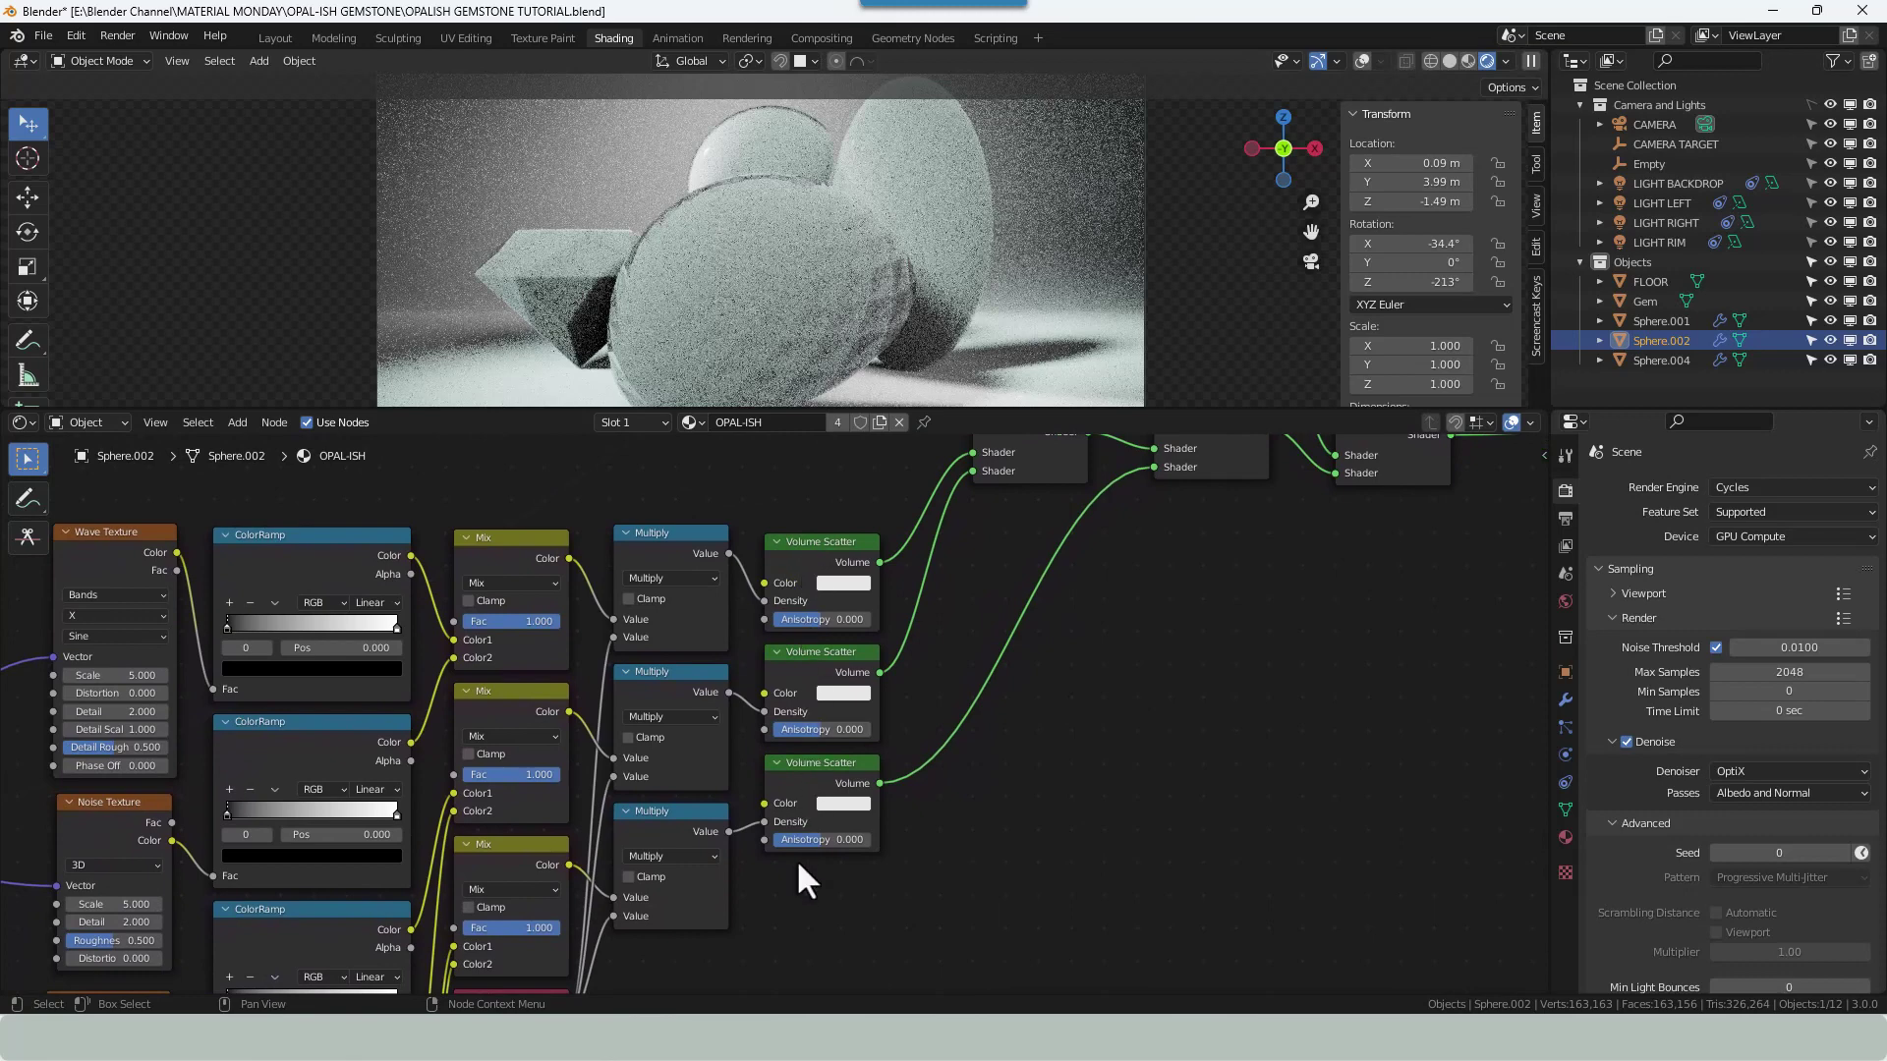
Tint the first, second and third Volume Scatter nodes green, blue and red.
{"action": "left_click", "coordinate": [842, 584]}
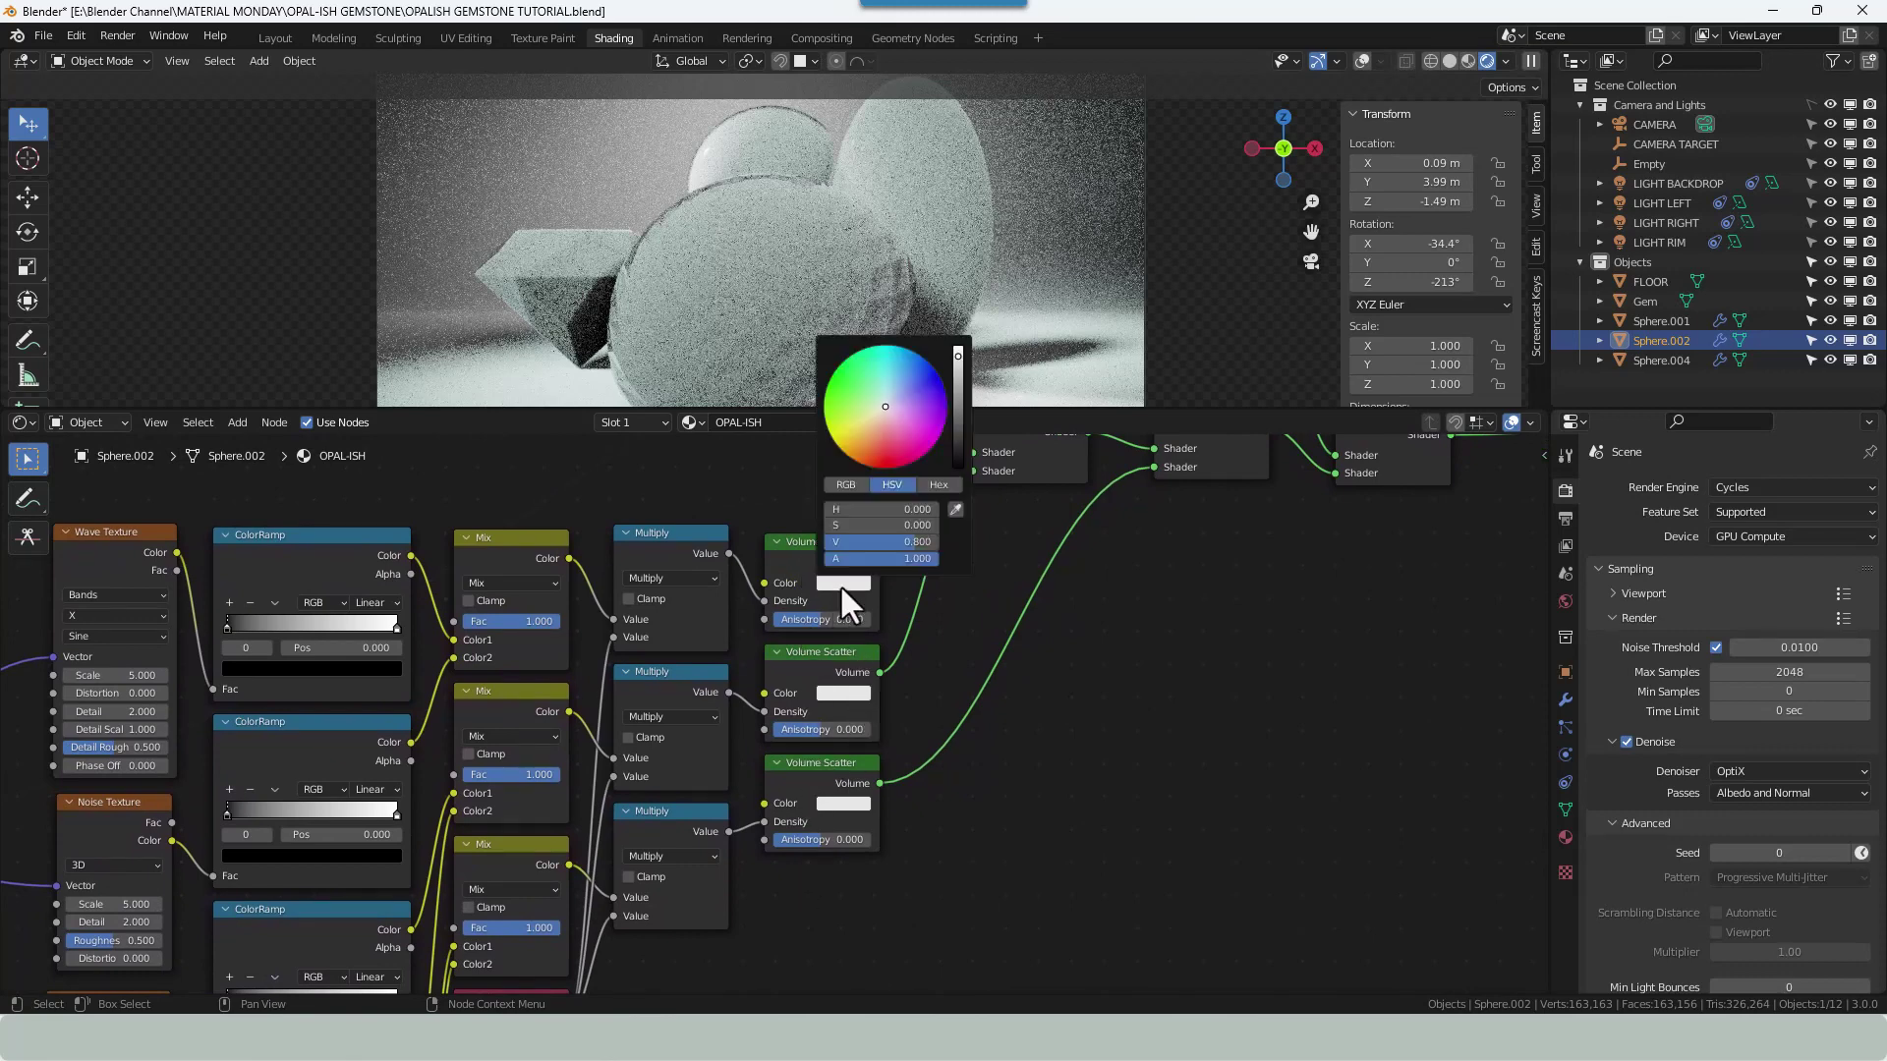
{"action": "left_click", "coordinate": [834, 369]}
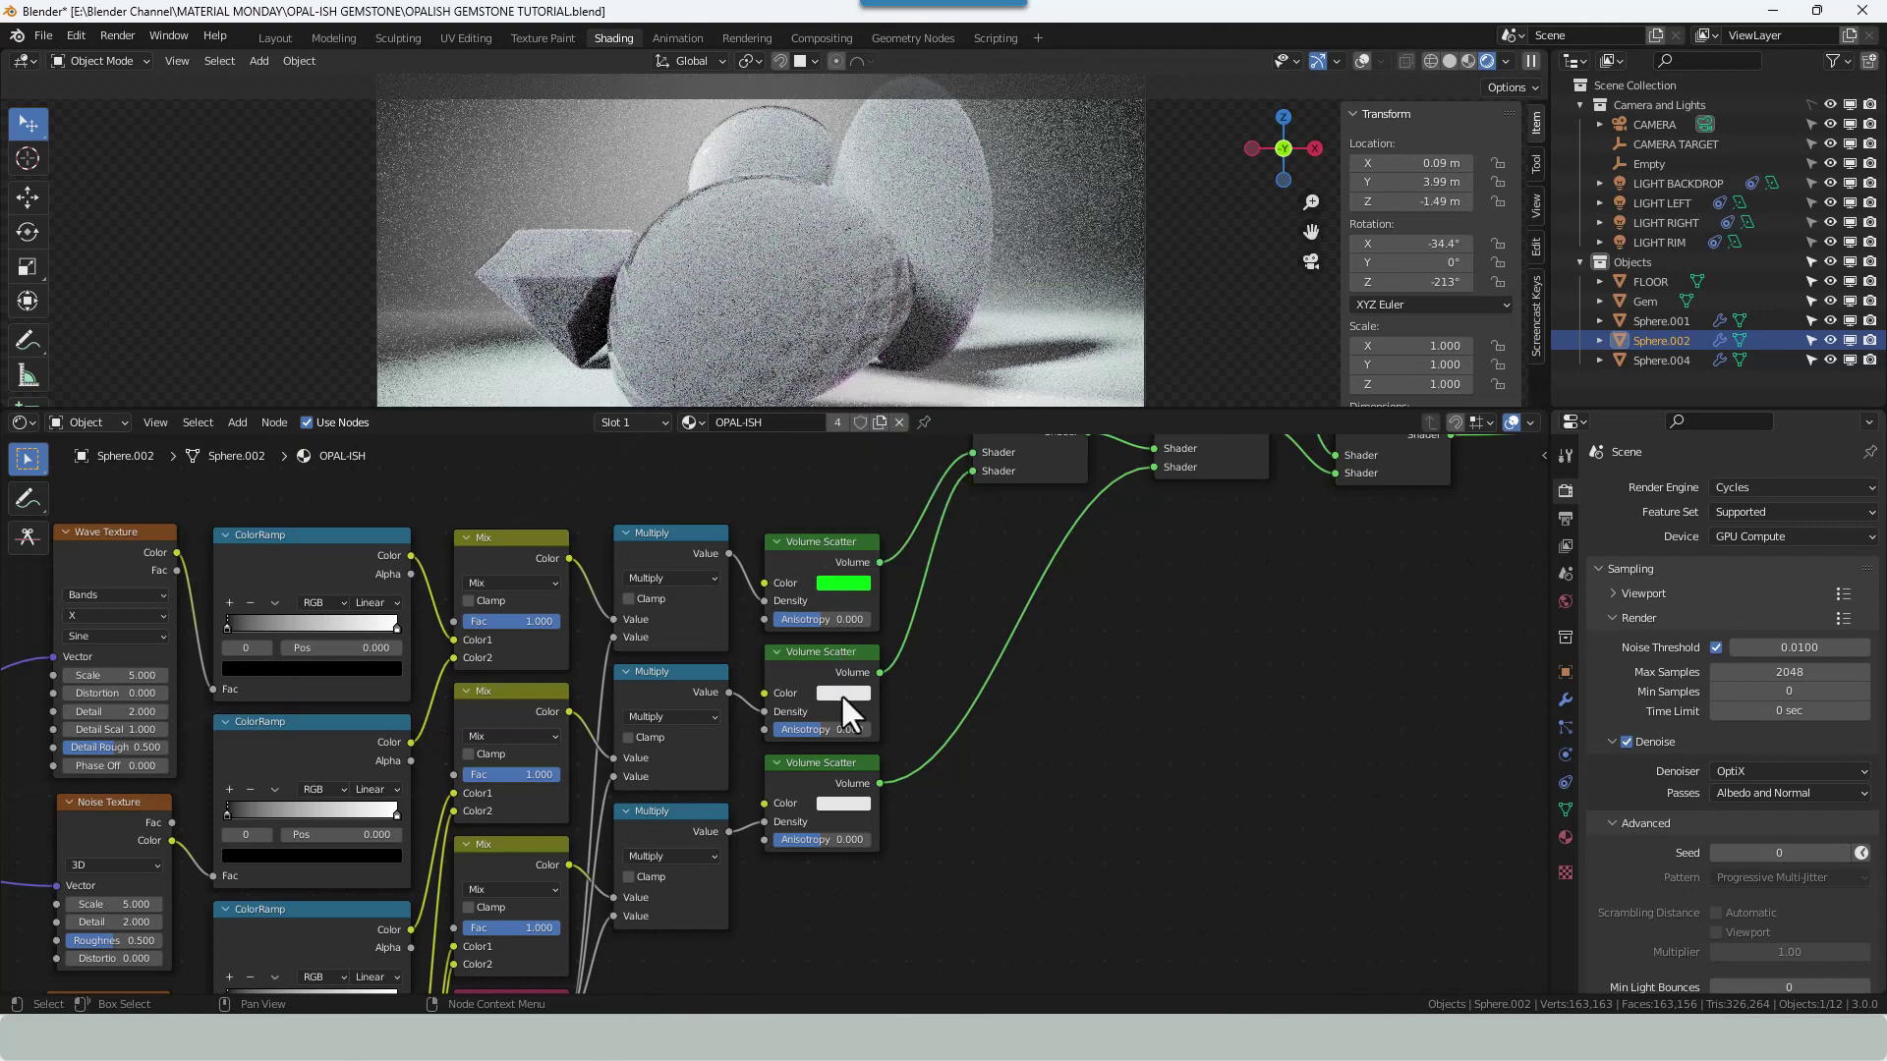
{"action": "left_click", "coordinate": [841, 694]}
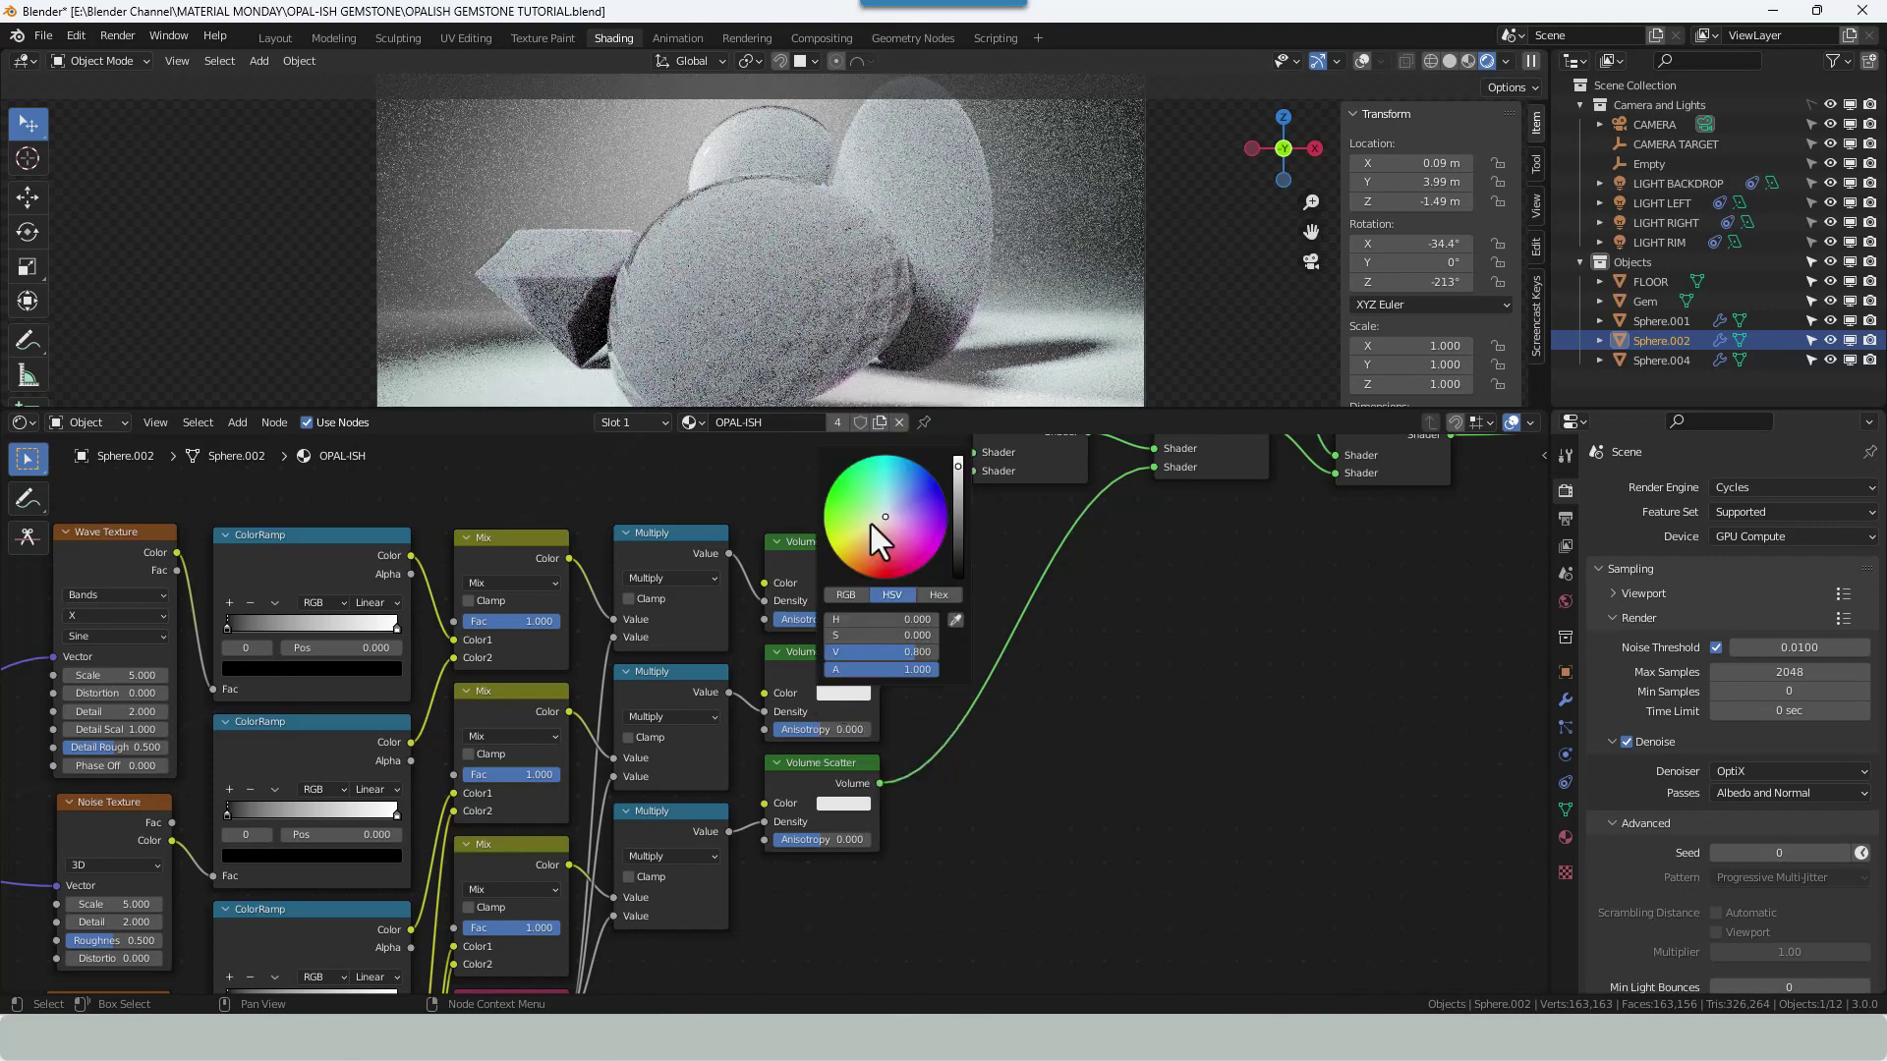
{"action": "left_click", "coordinate": [902, 470]}
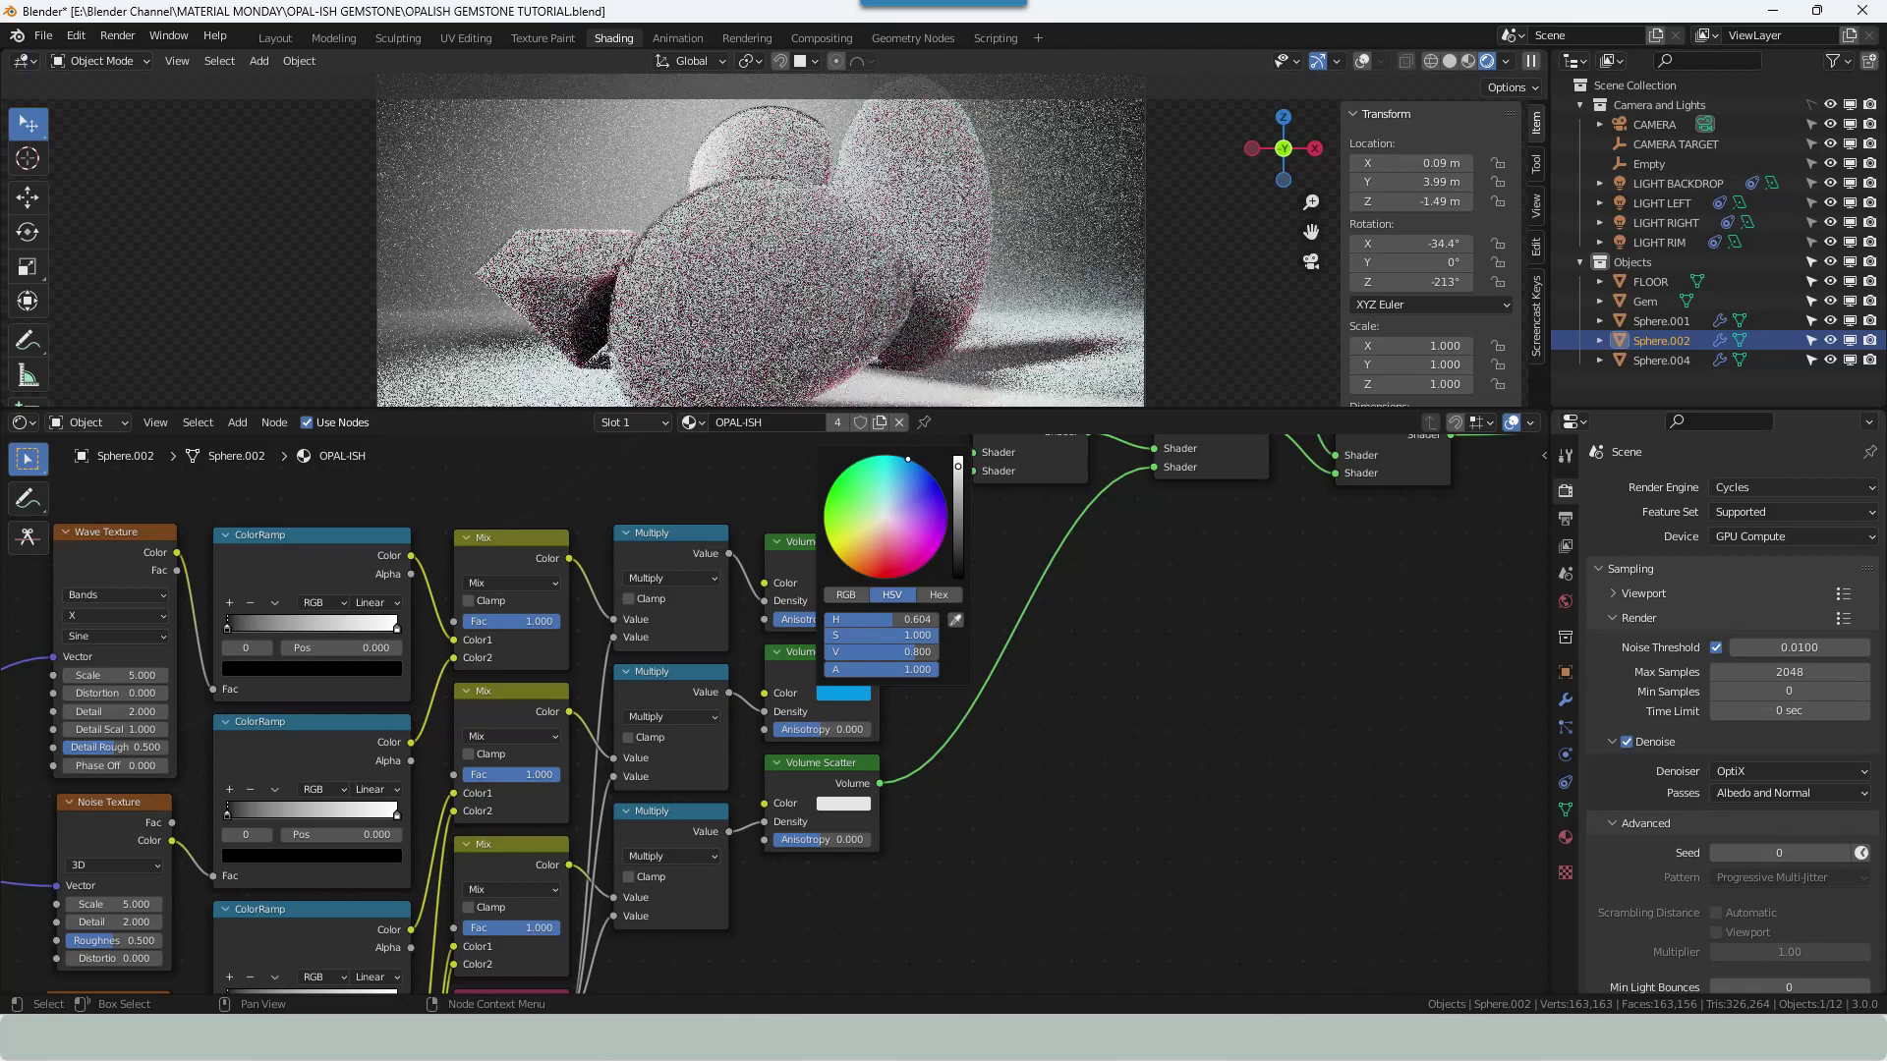
{"action": "left_click", "coordinate": [847, 802]}
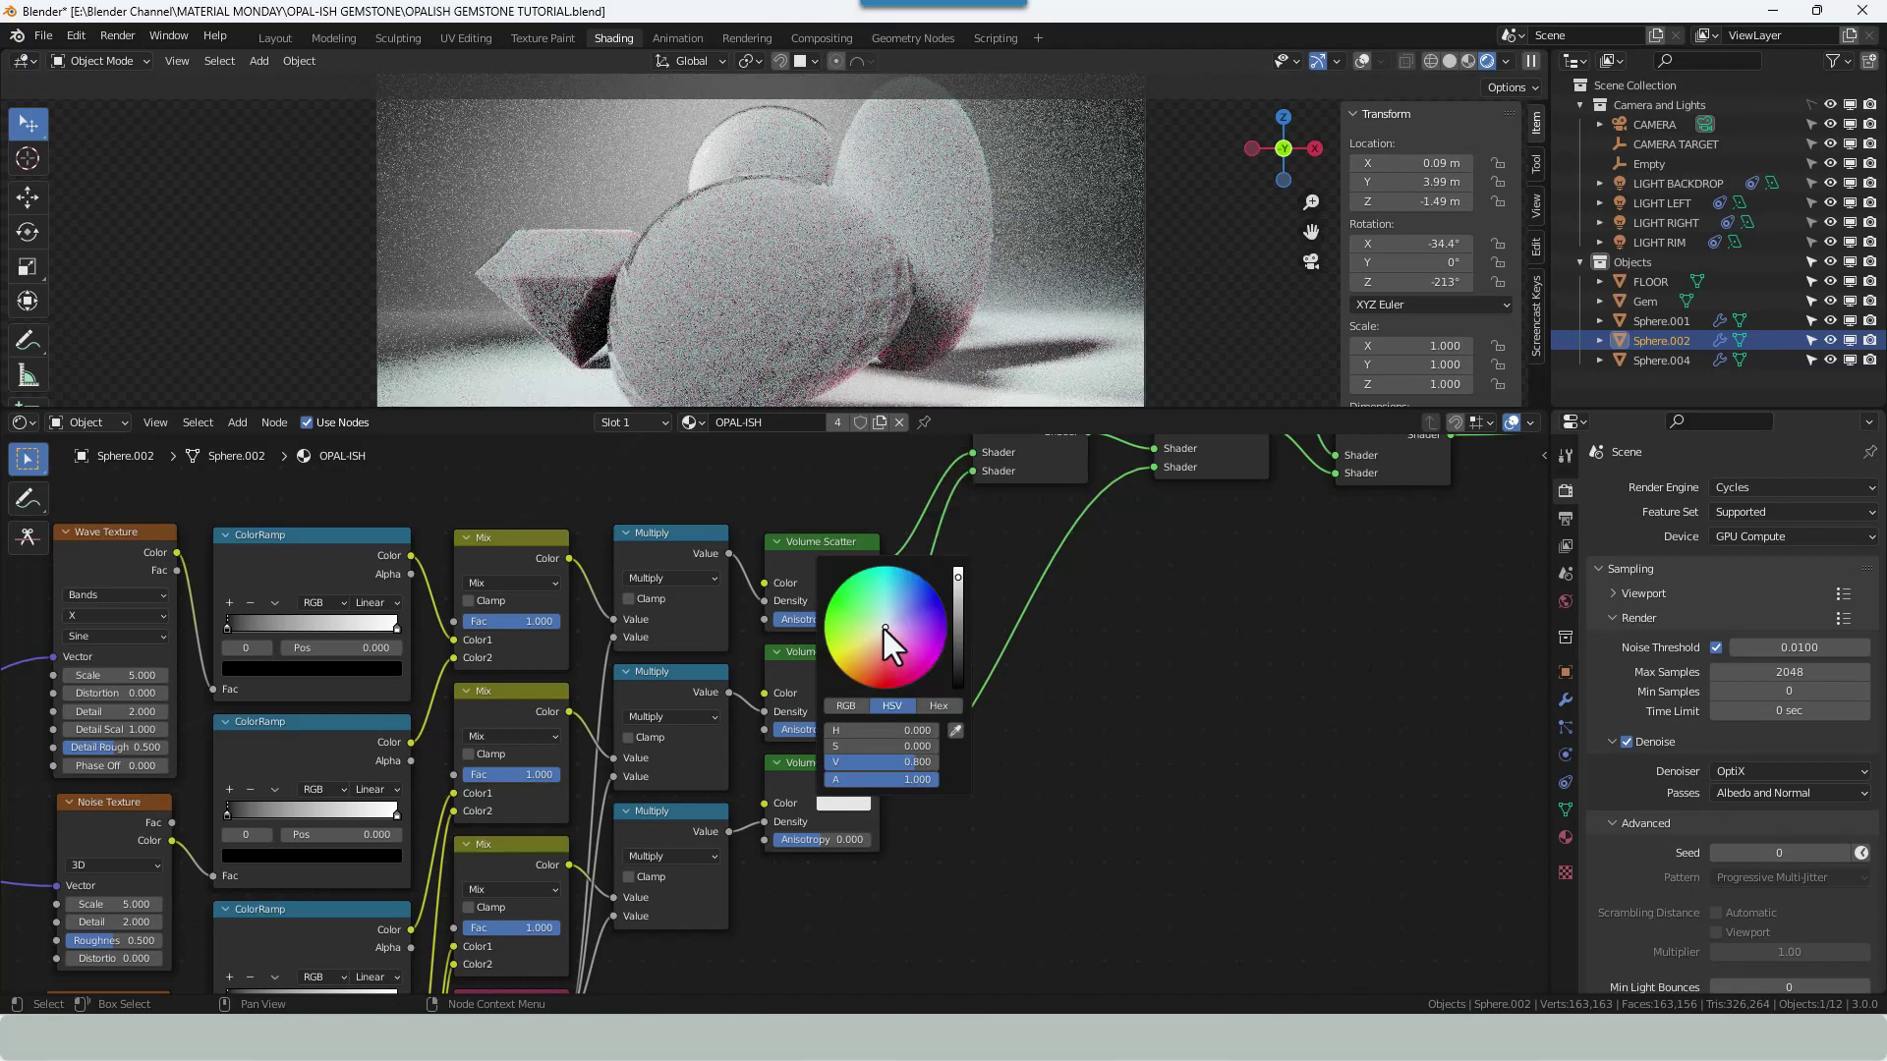
{"action": "left_click", "coordinate": [857, 678]}
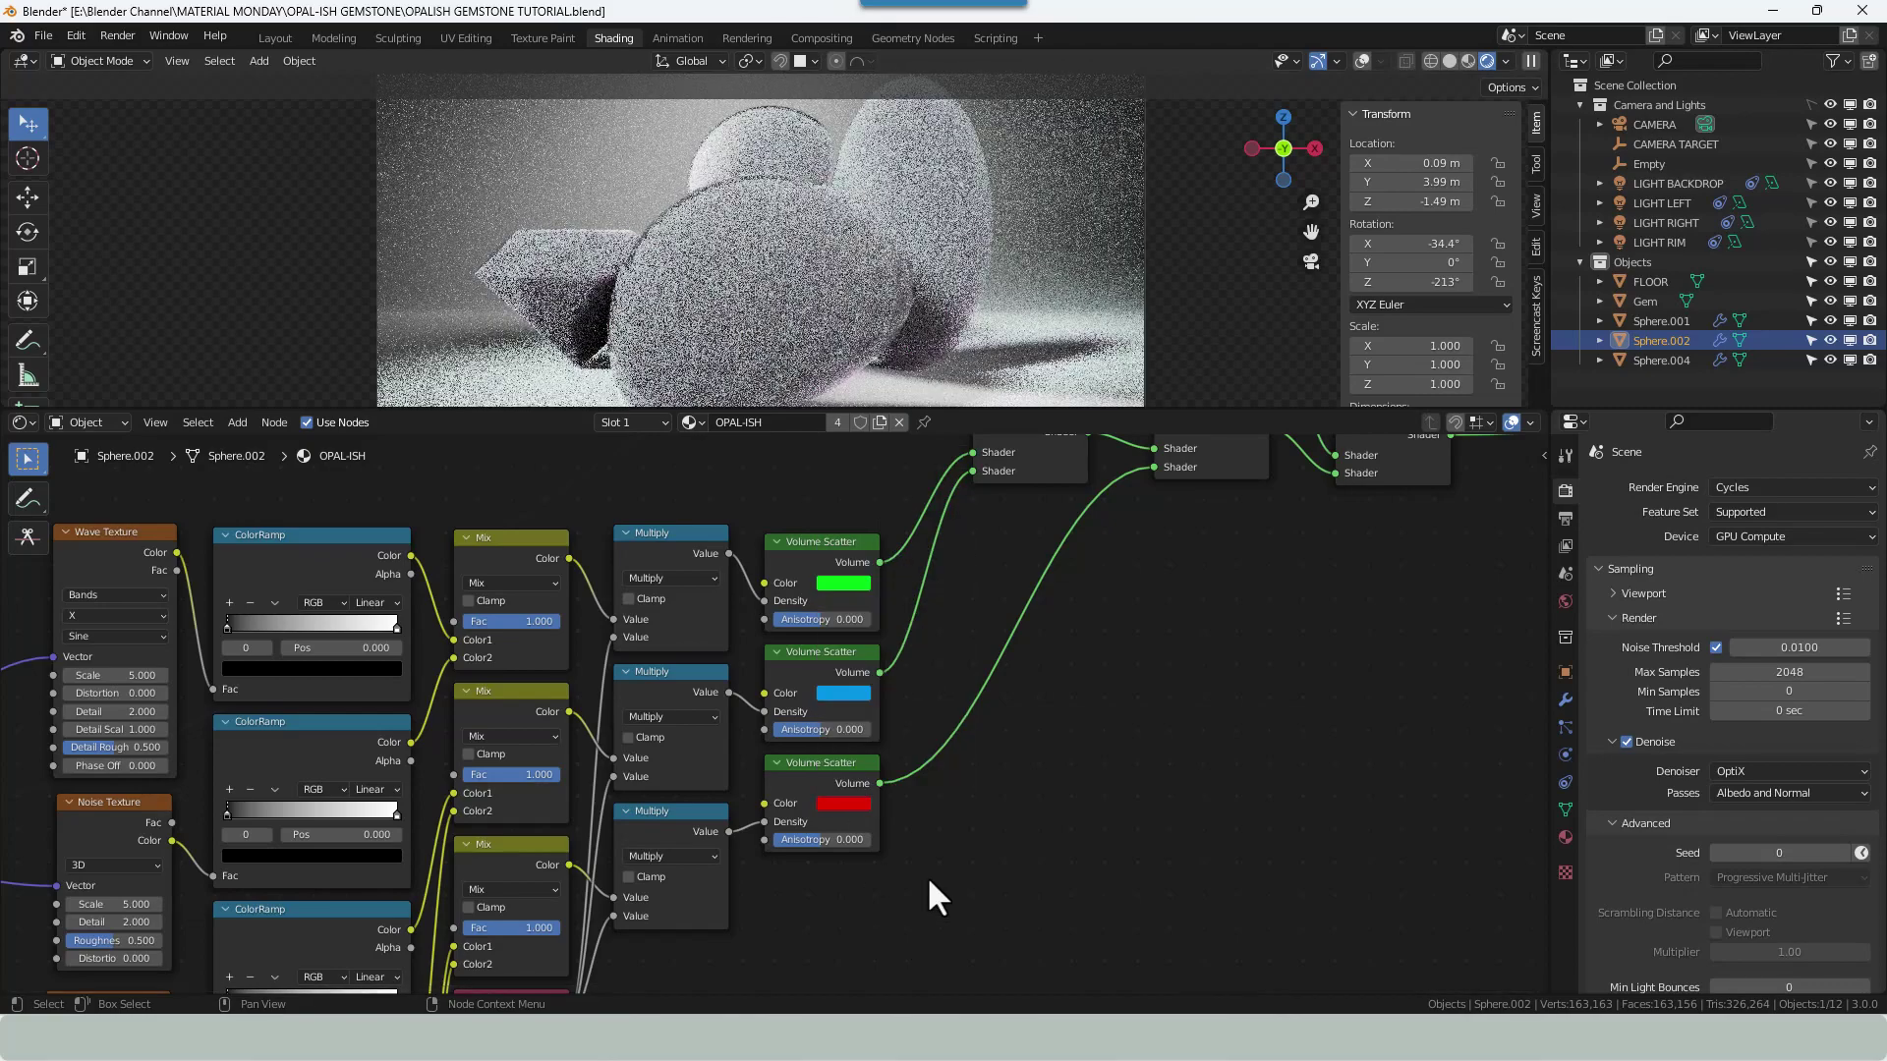
{"action": "middle_click_drag", "start_coordinate": [926, 872], "coordinate": [1081, 784]}
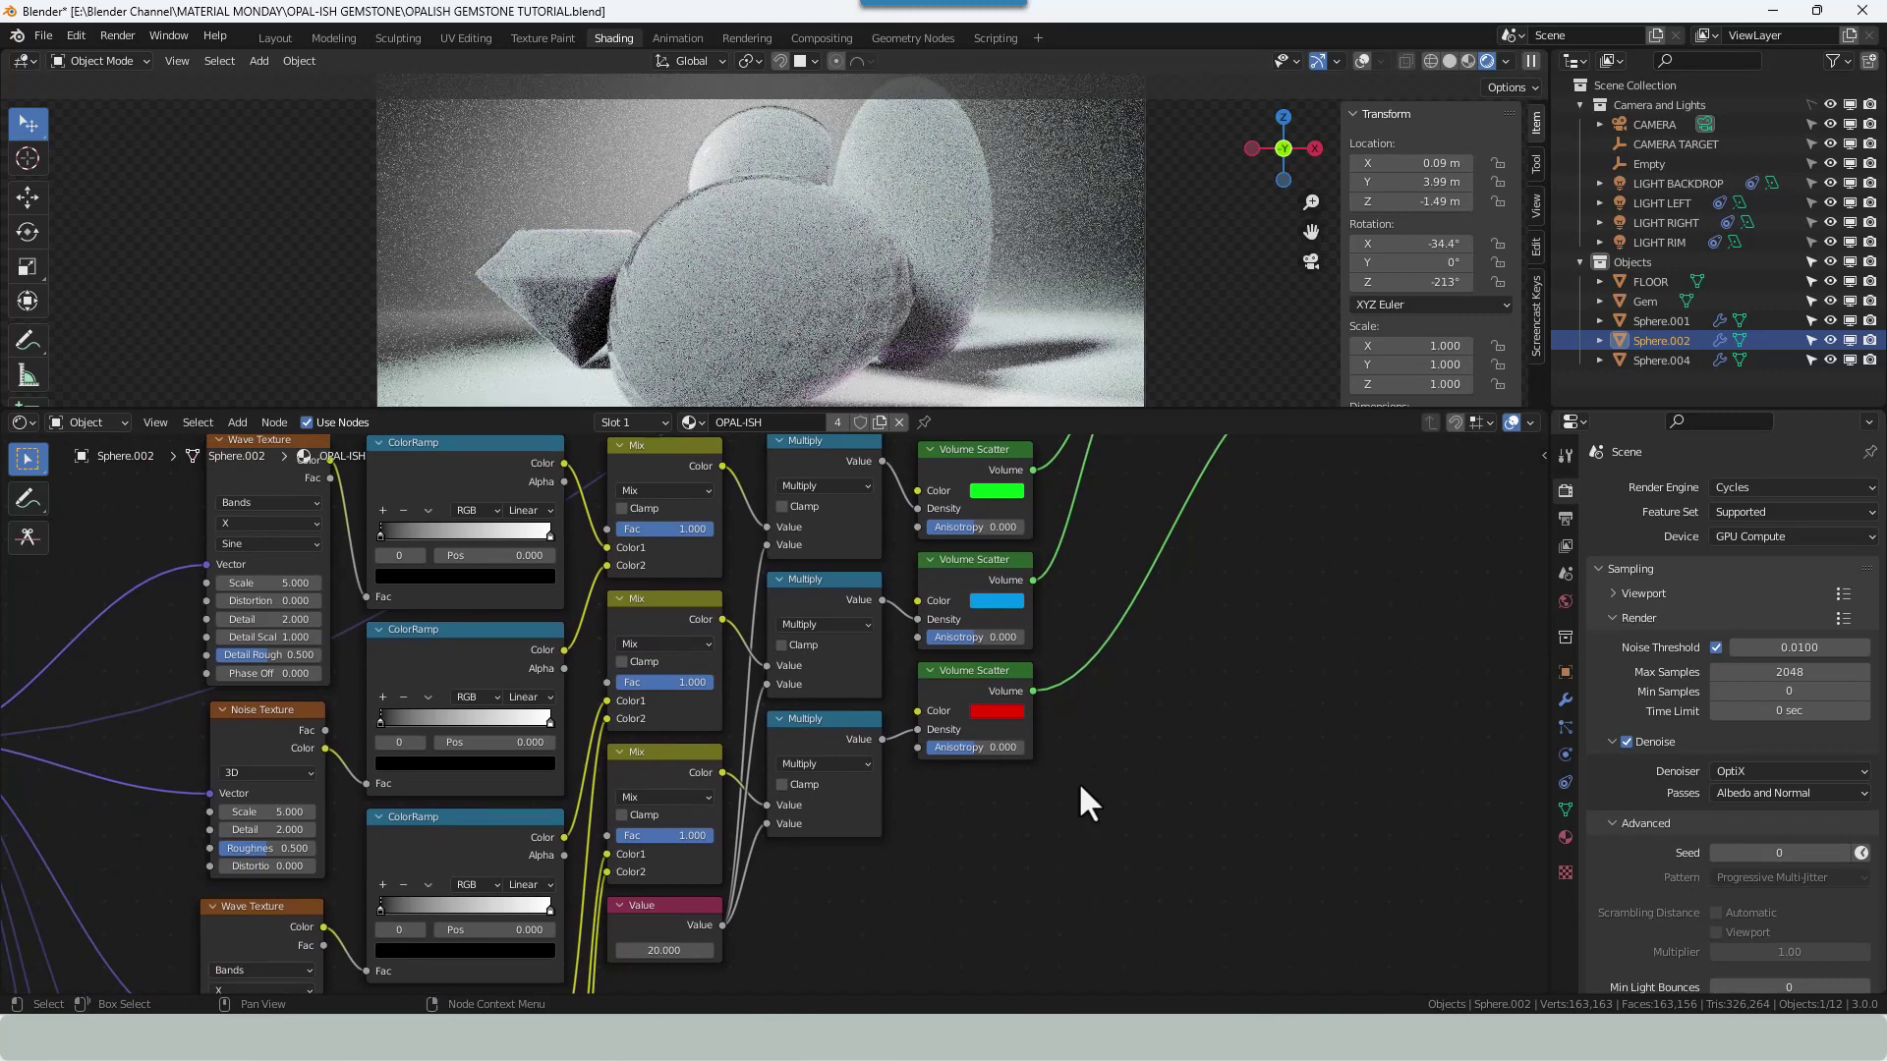
Switch the first two ColorRamps from Linear to Constant interpolation.
{"action": "left_click", "coordinate": [541, 510]}
{"action": "left_click", "coordinate": [541, 601]}
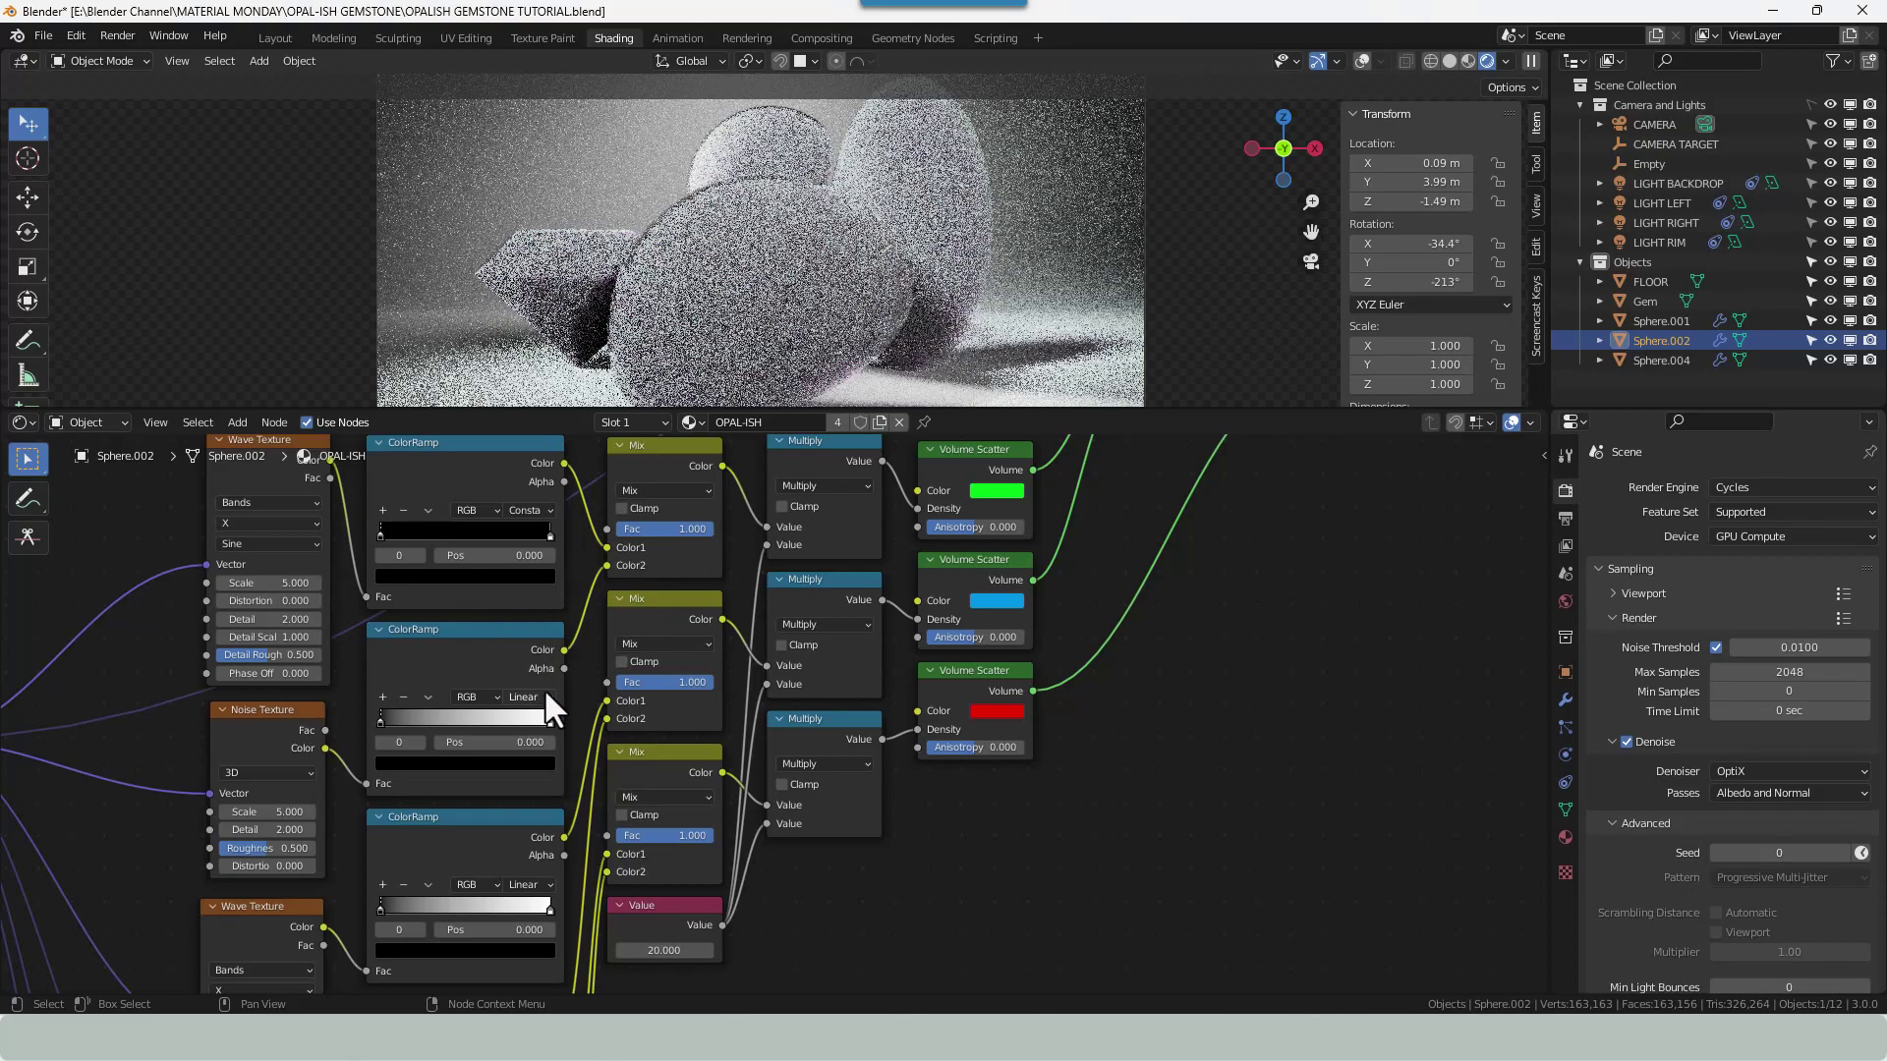
{"action": "left_click", "coordinate": [540, 697]}
{"action": "left_click", "coordinate": [531, 788]}
{"action": "scroll", "coordinate": [584, 782], "scroll_direction": "down", "scroll_amount": 3}
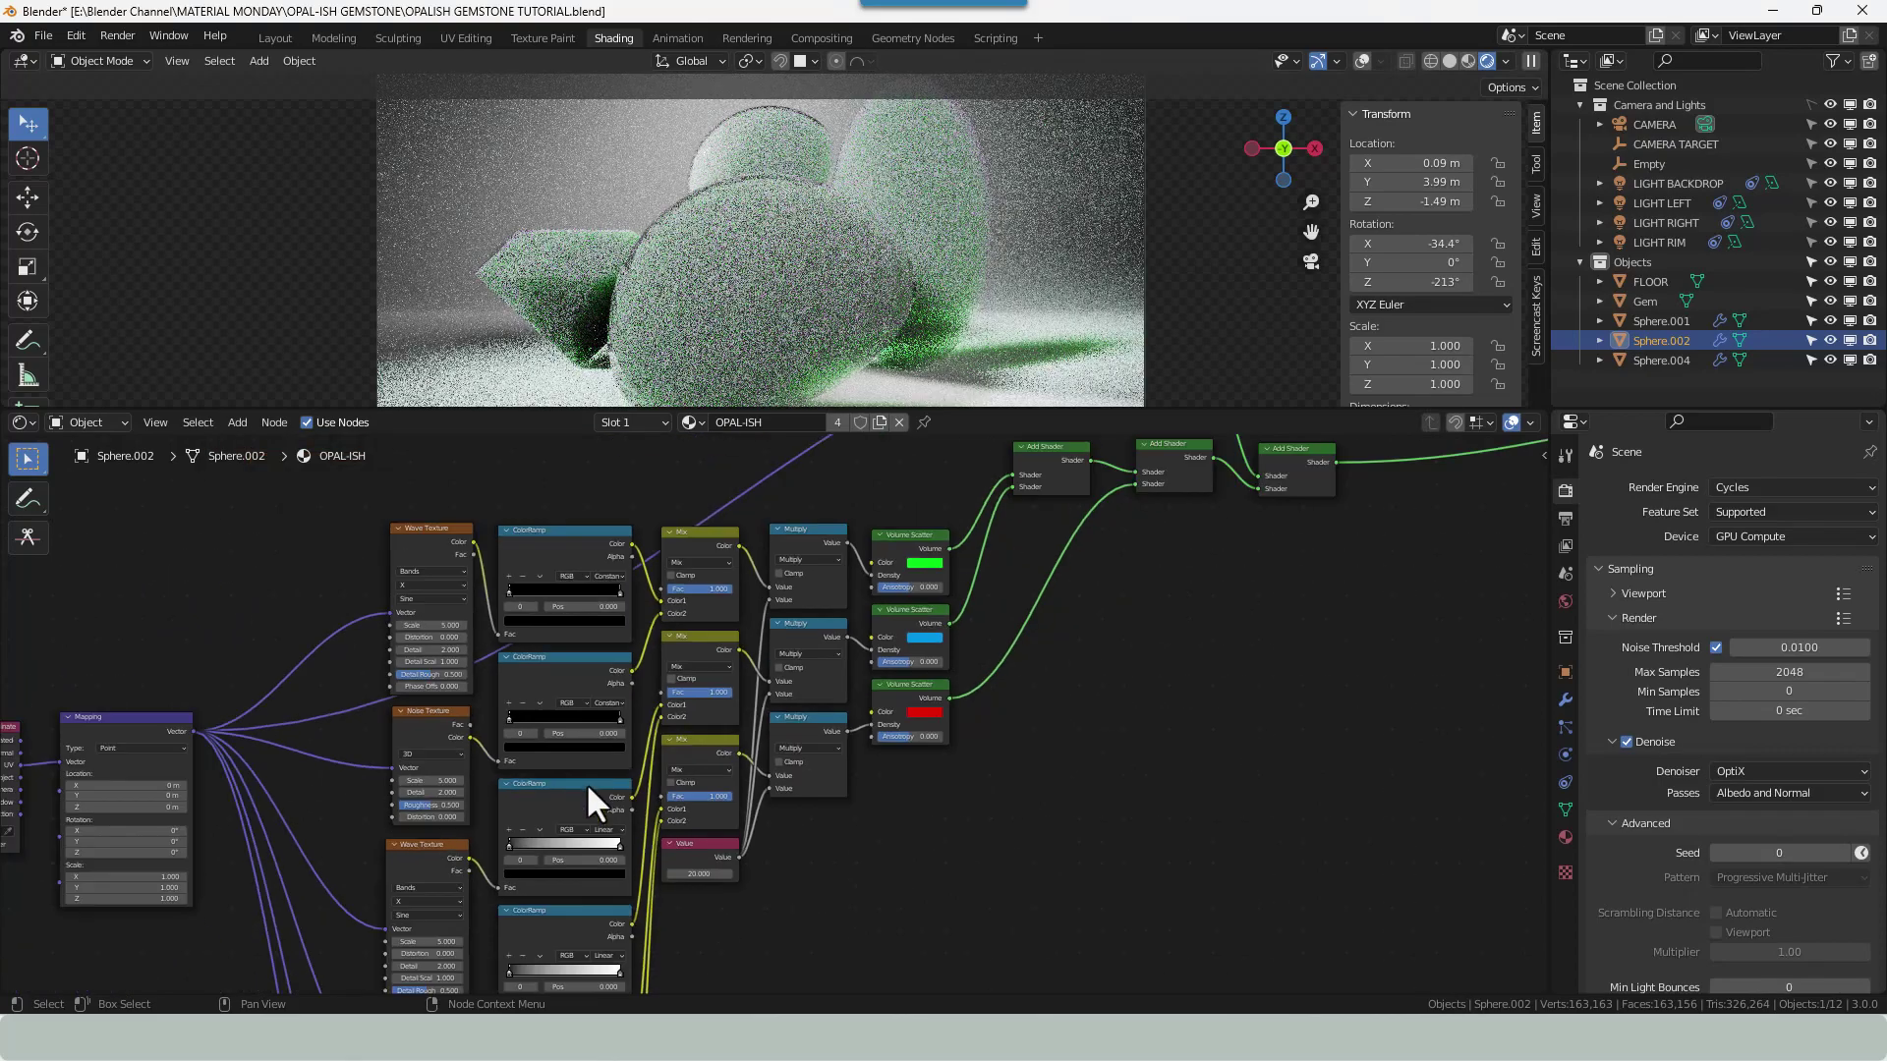
{"action": "middle_click_drag", "start_coordinate": [611, 745], "coordinate": [645, 541]}
{"action": "scroll", "coordinate": [641, 580], "scroll_direction": "up", "scroll_amount": 2}
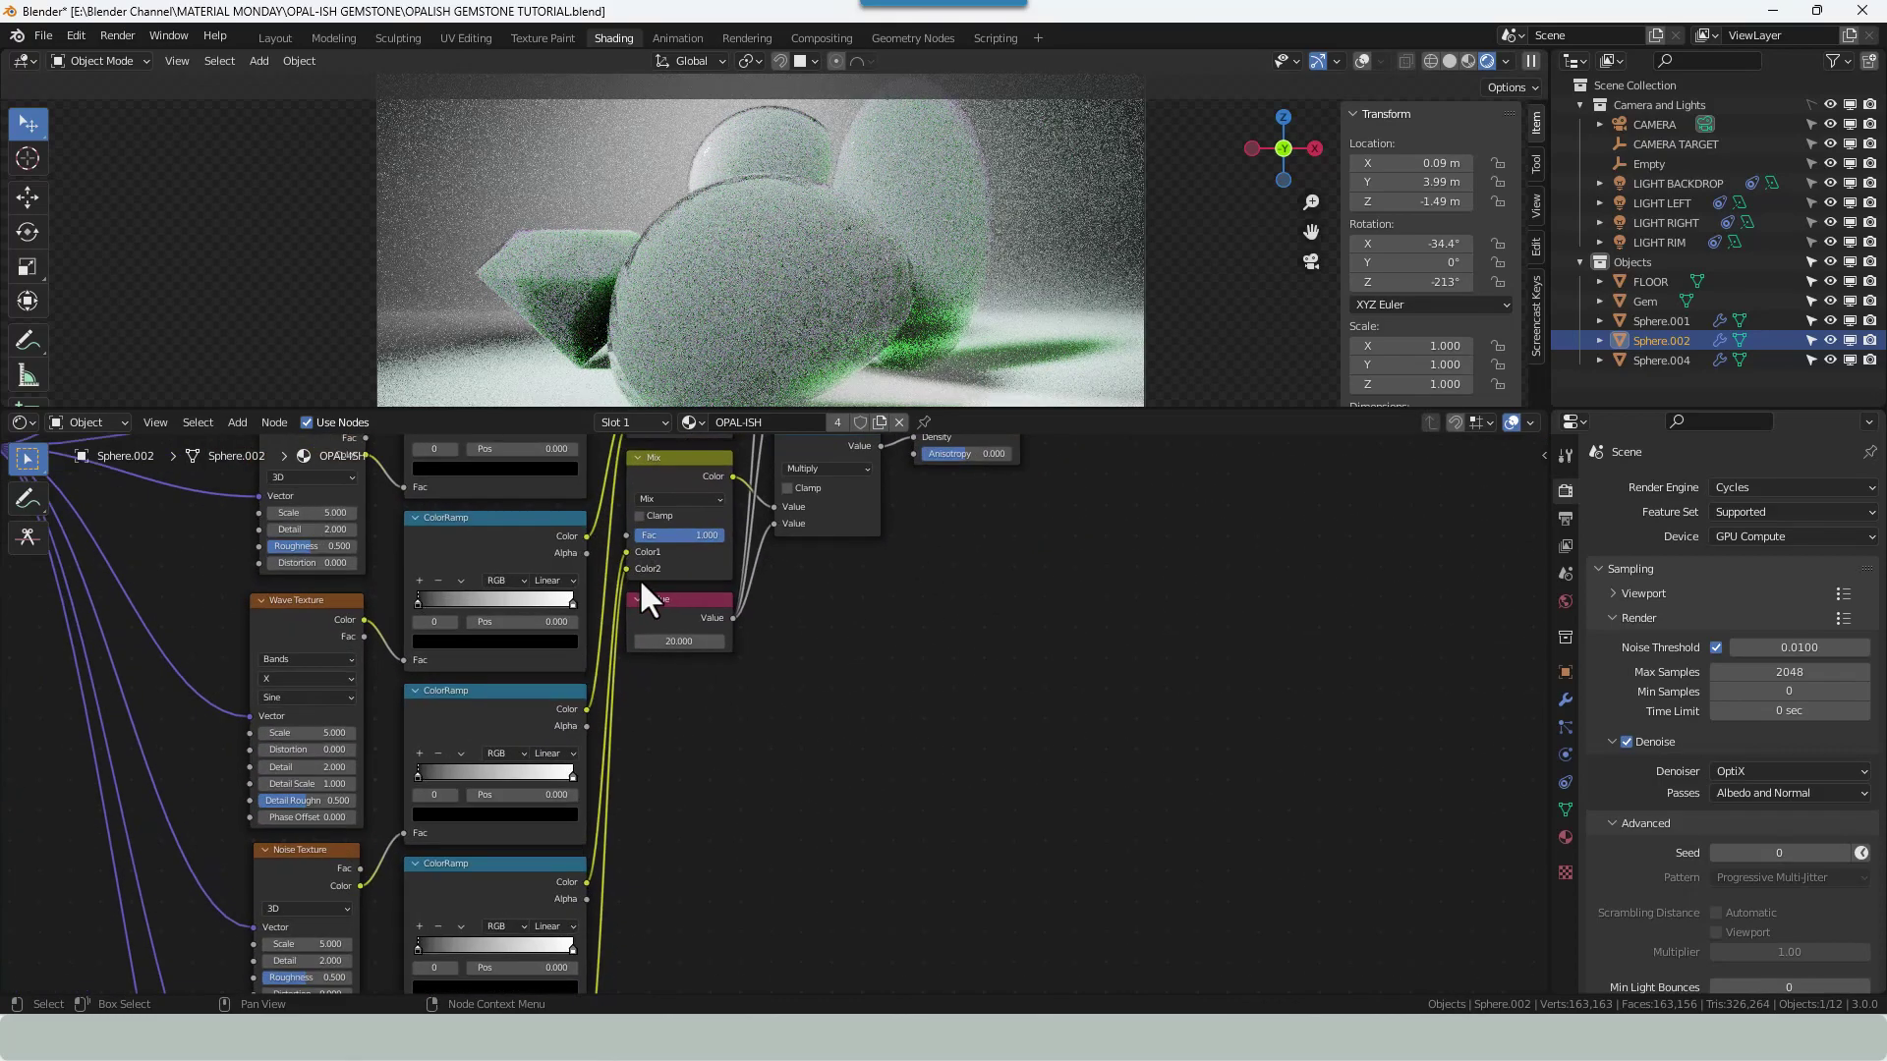
Switch the next two ColorRamps to Constant interpolation.
{"action": "left_click", "coordinate": [556, 581]}
{"action": "left_click", "coordinate": [564, 657]}
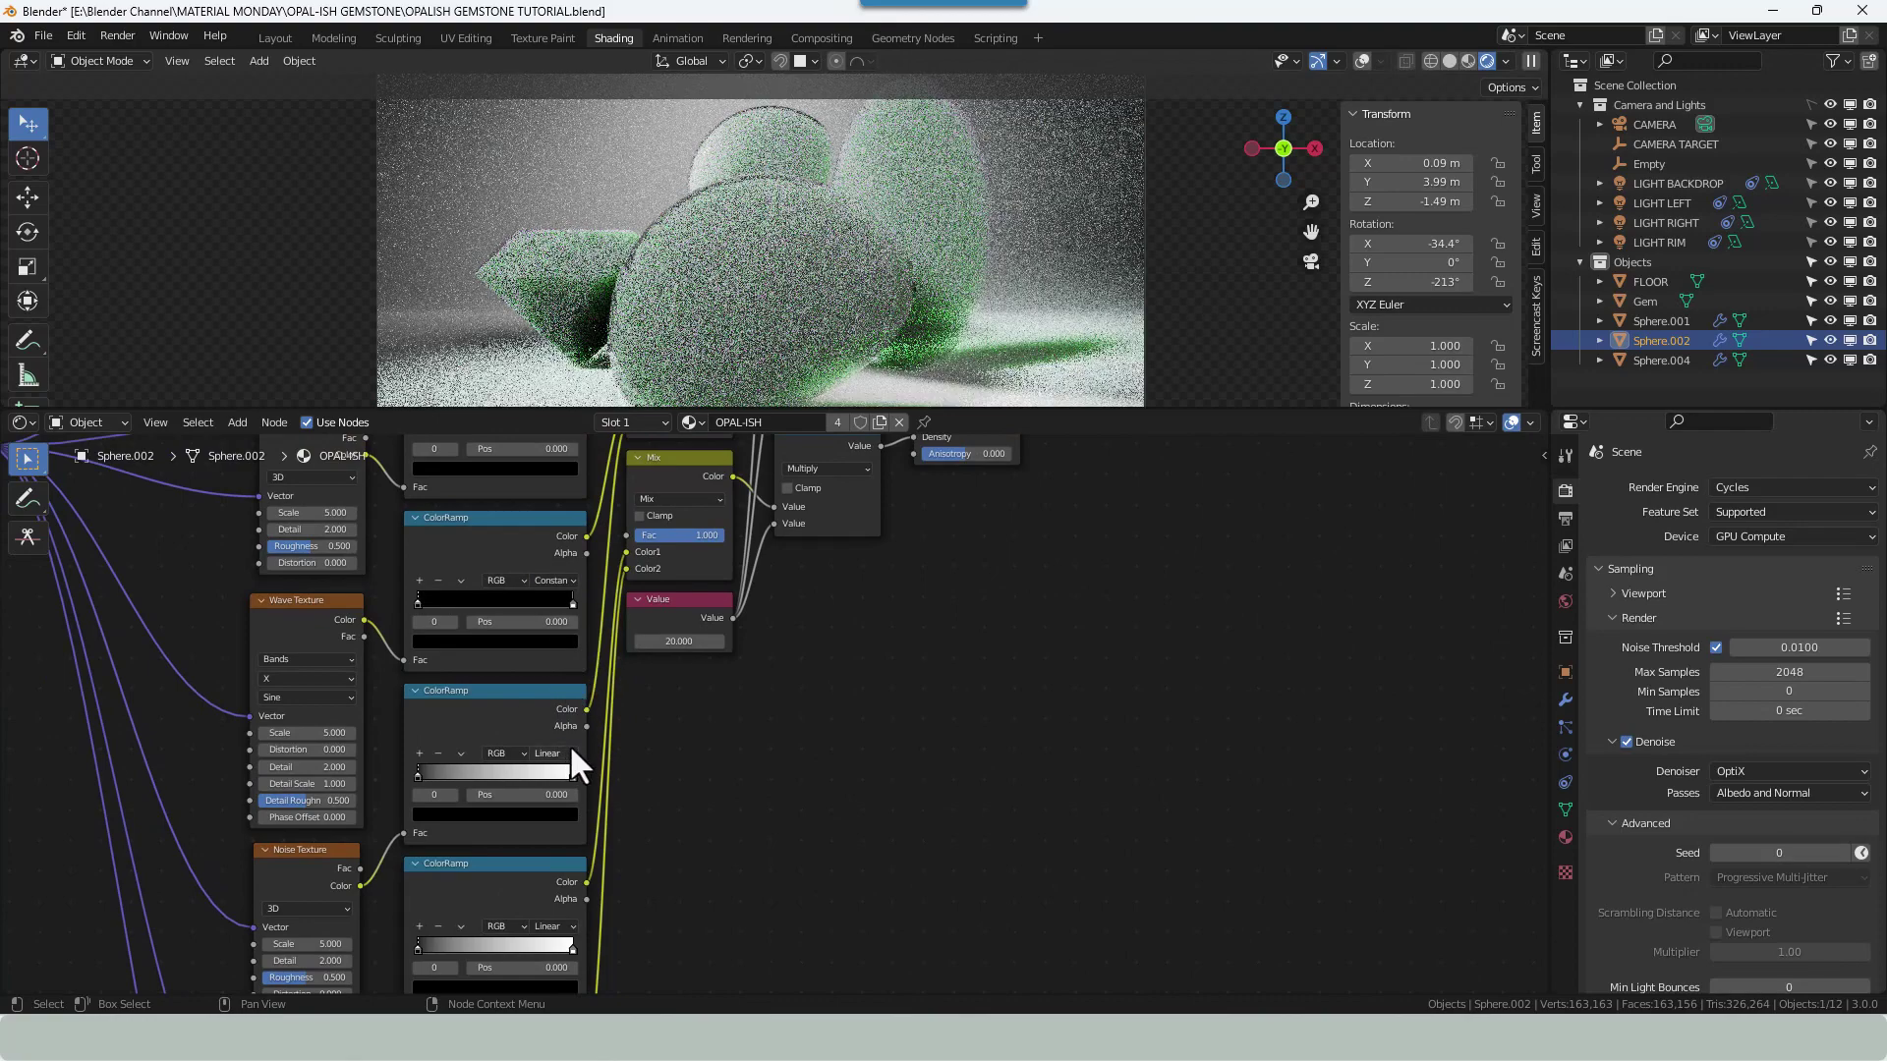
{"action": "left_click", "coordinate": [568, 753]}
{"action": "left_click", "coordinate": [564, 829]}
{"action": "middle_click_drag", "start_coordinate": [701, 772], "coordinate": [708, 590]}
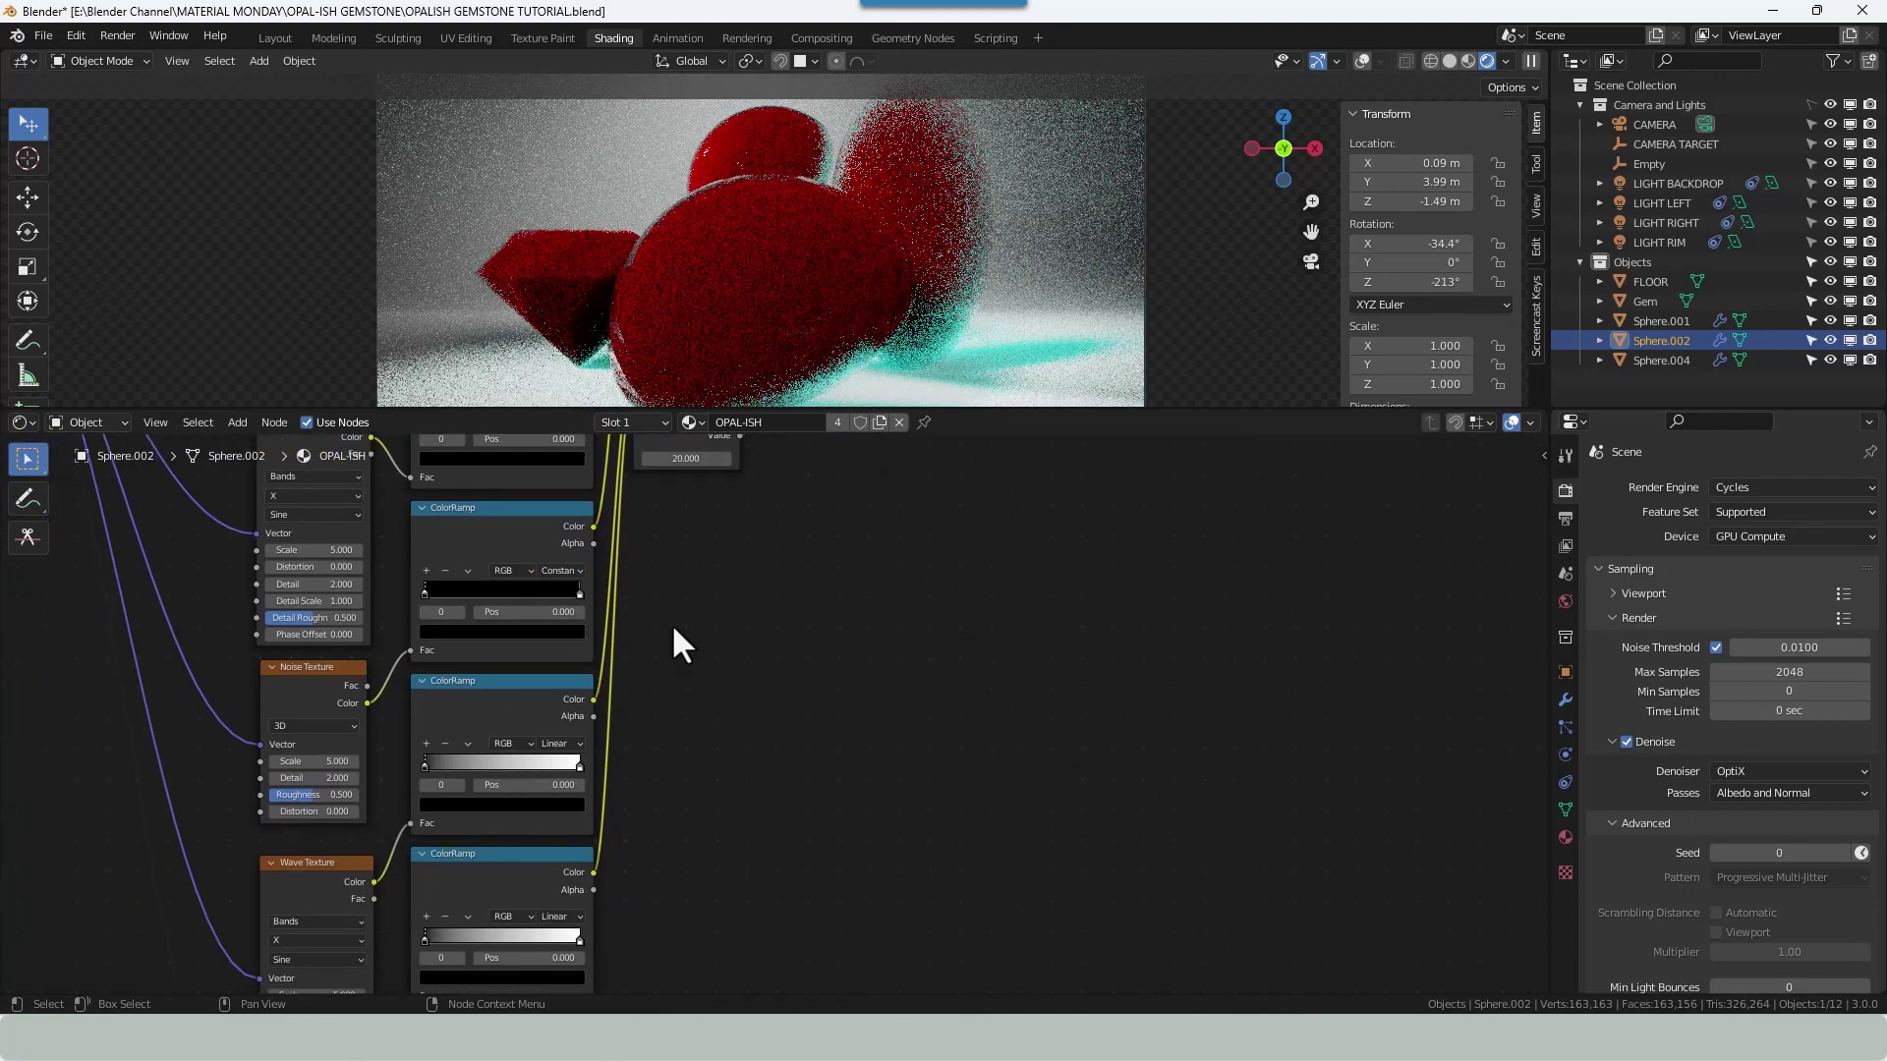
Switch the last two ColorRamps, down to the bottom one, to Constant interpolation.
{"action": "left_click", "coordinate": [562, 744]}
{"action": "left_click", "coordinate": [574, 825]}
{"action": "left_click", "coordinate": [576, 915]}
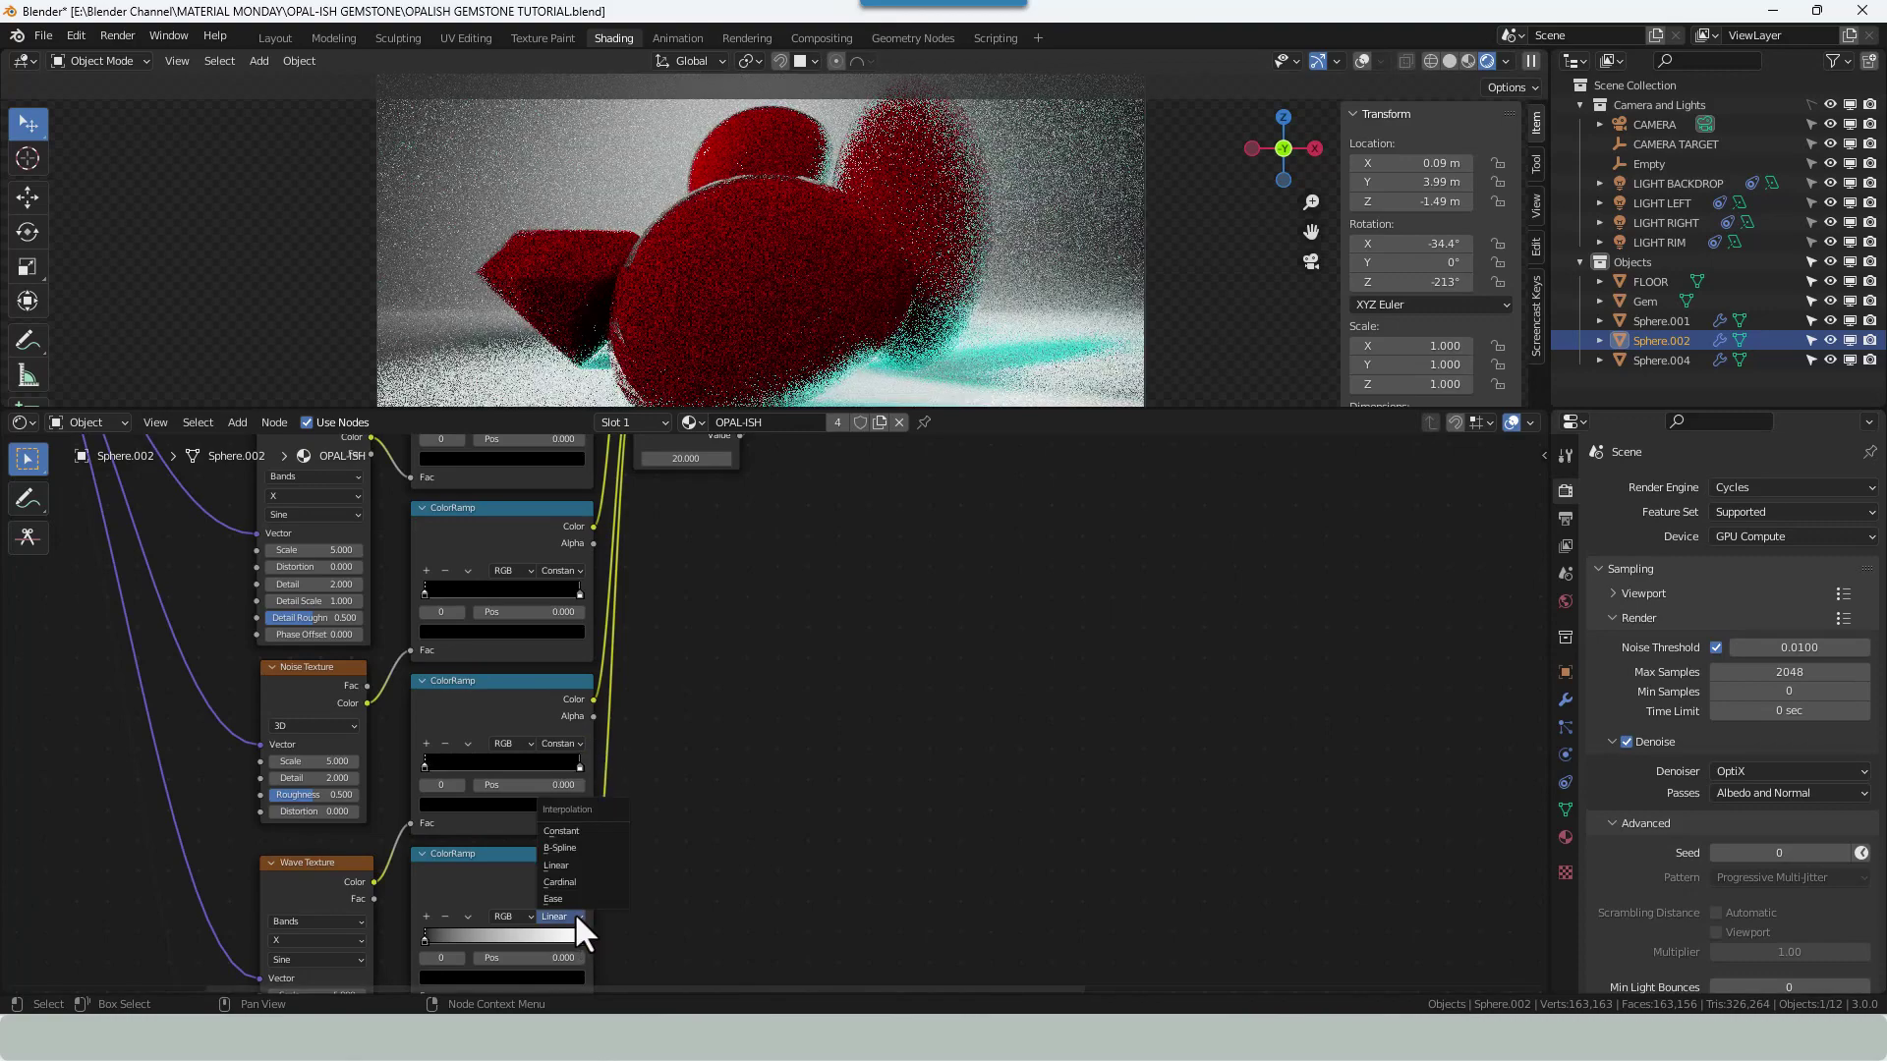
{"action": "left_click", "coordinate": [560, 834]}
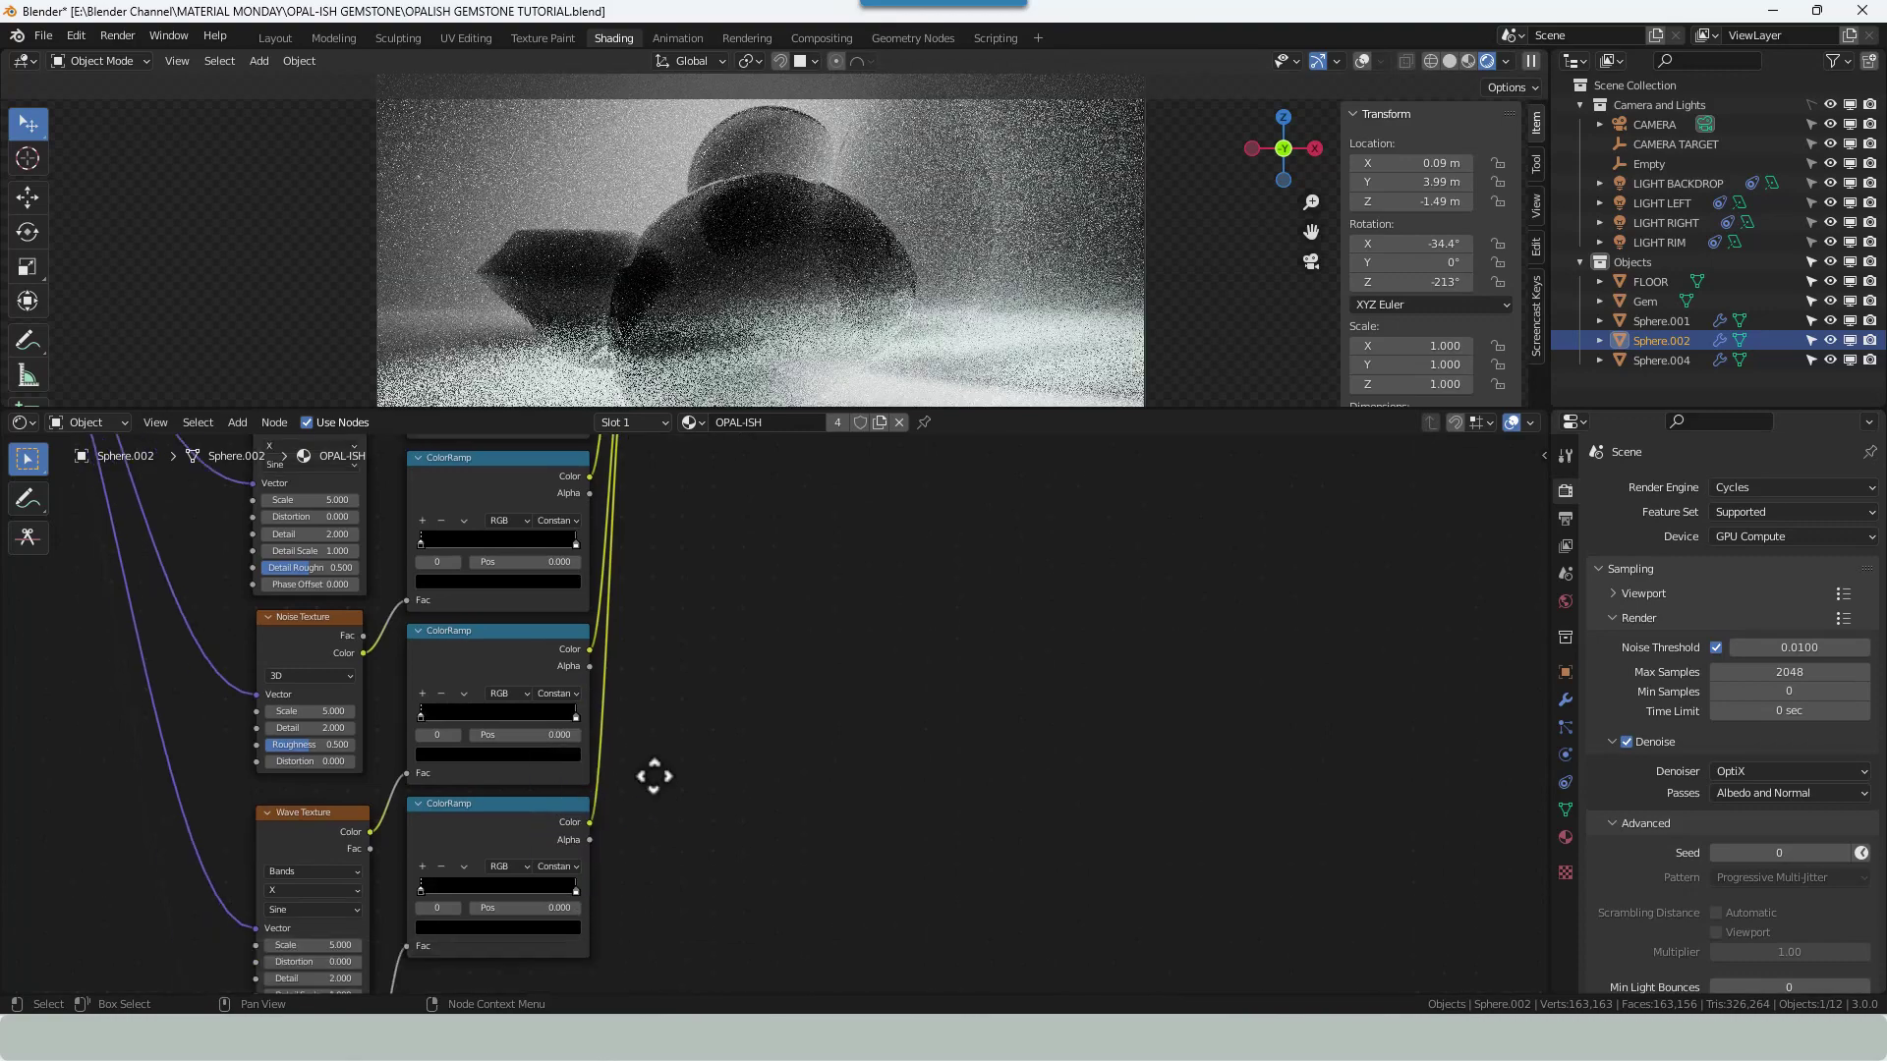
{"action": "middle_click_drag", "start_coordinate": [654, 775], "coordinate": [653, 926]}
{"action": "middle_click_drag", "start_coordinate": [722, 621], "coordinate": [747, 748]}
{"action": "scroll", "coordinate": [629, 672], "scroll_direction": "up", "scroll_amount": 4}
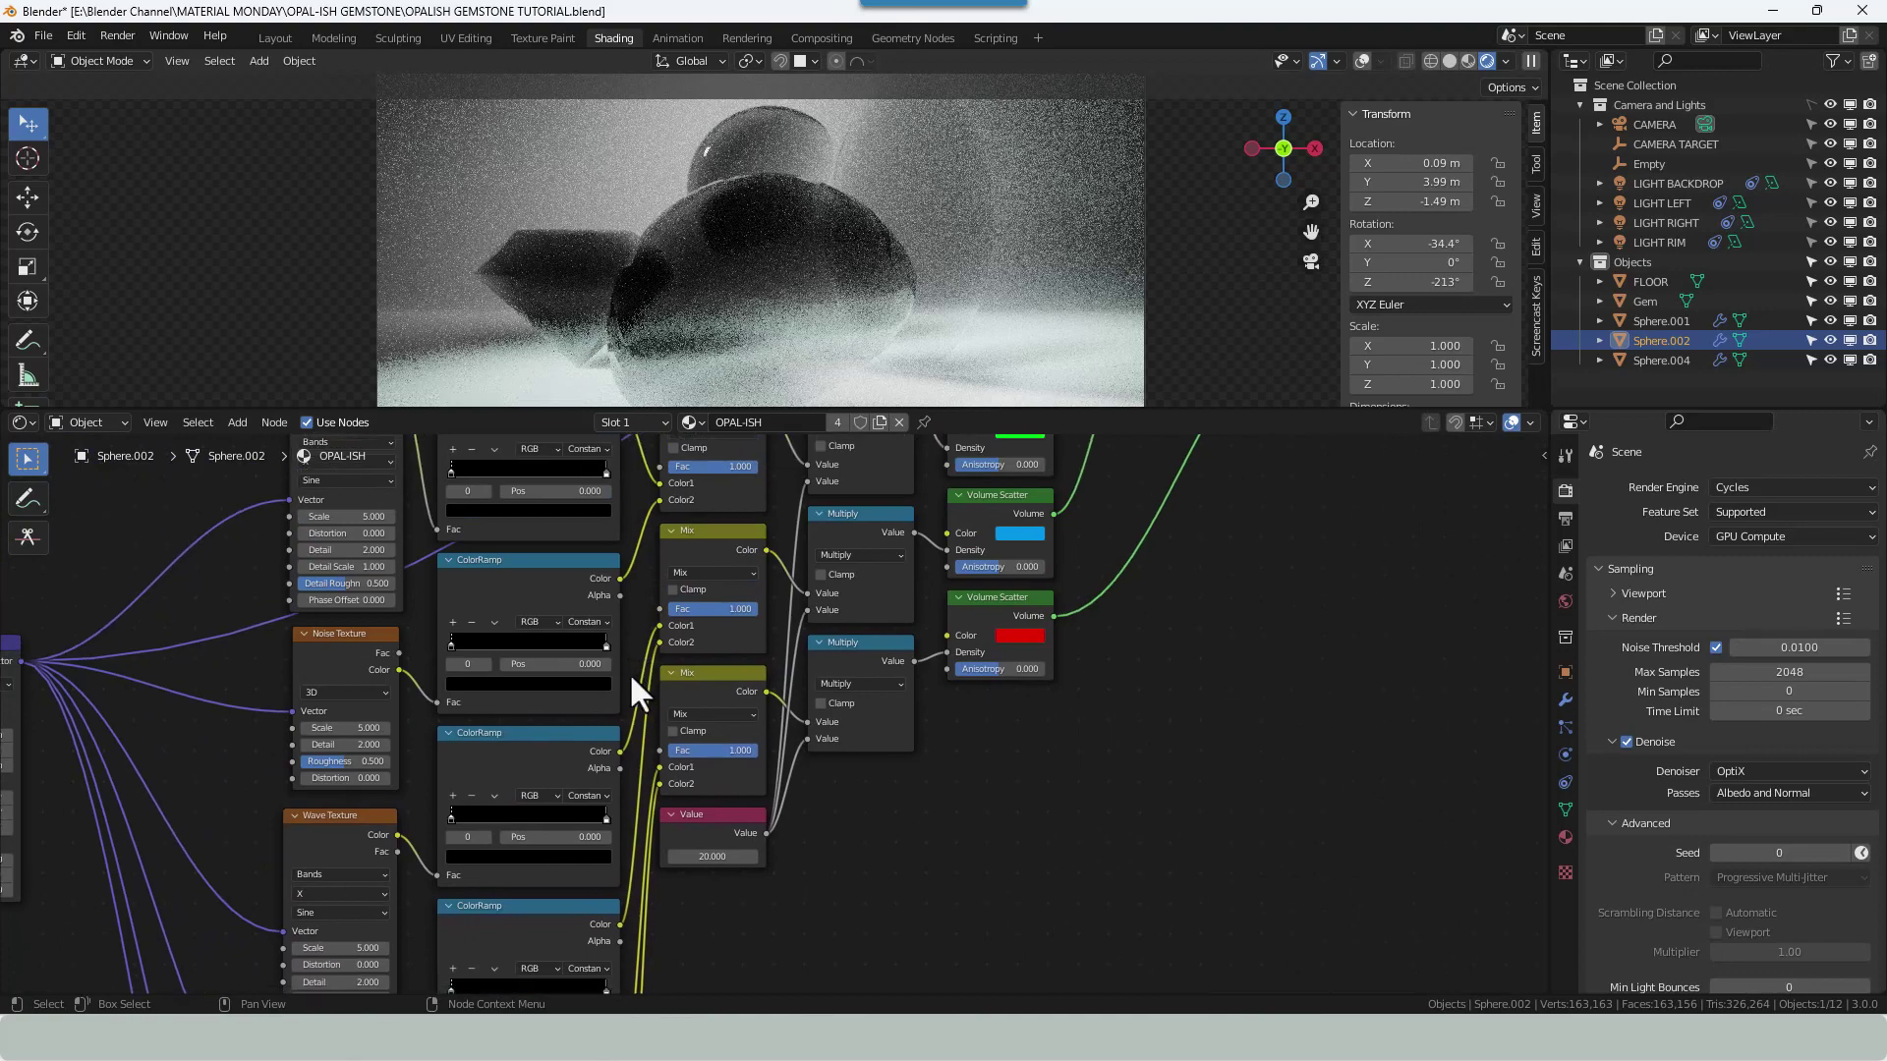
{"action": "middle_click_drag", "start_coordinate": [604, 535], "coordinate": [709, 585]}
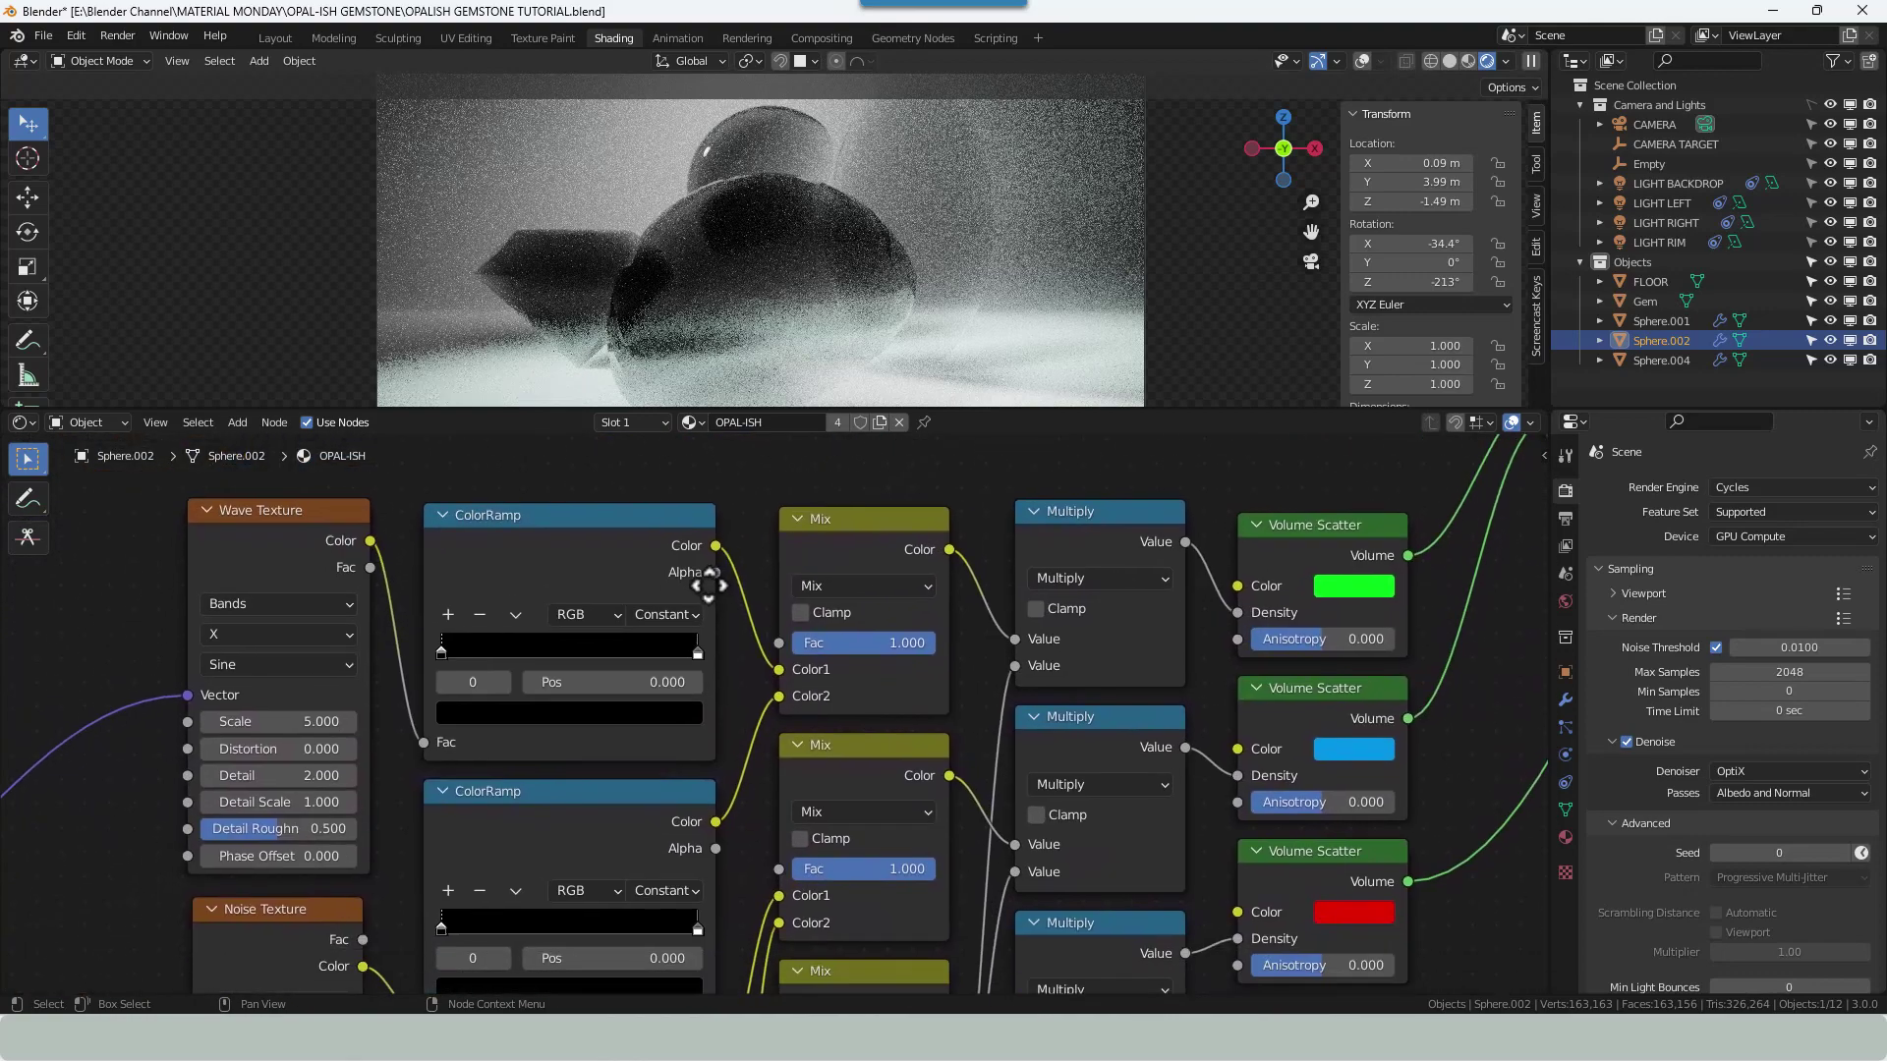
Move the first two ColorRamps' white stops to positions 0.985 and 0.55.
{"action": "left_click", "coordinate": [698, 653]}
{"action": "left_click", "coordinate": [683, 683]}
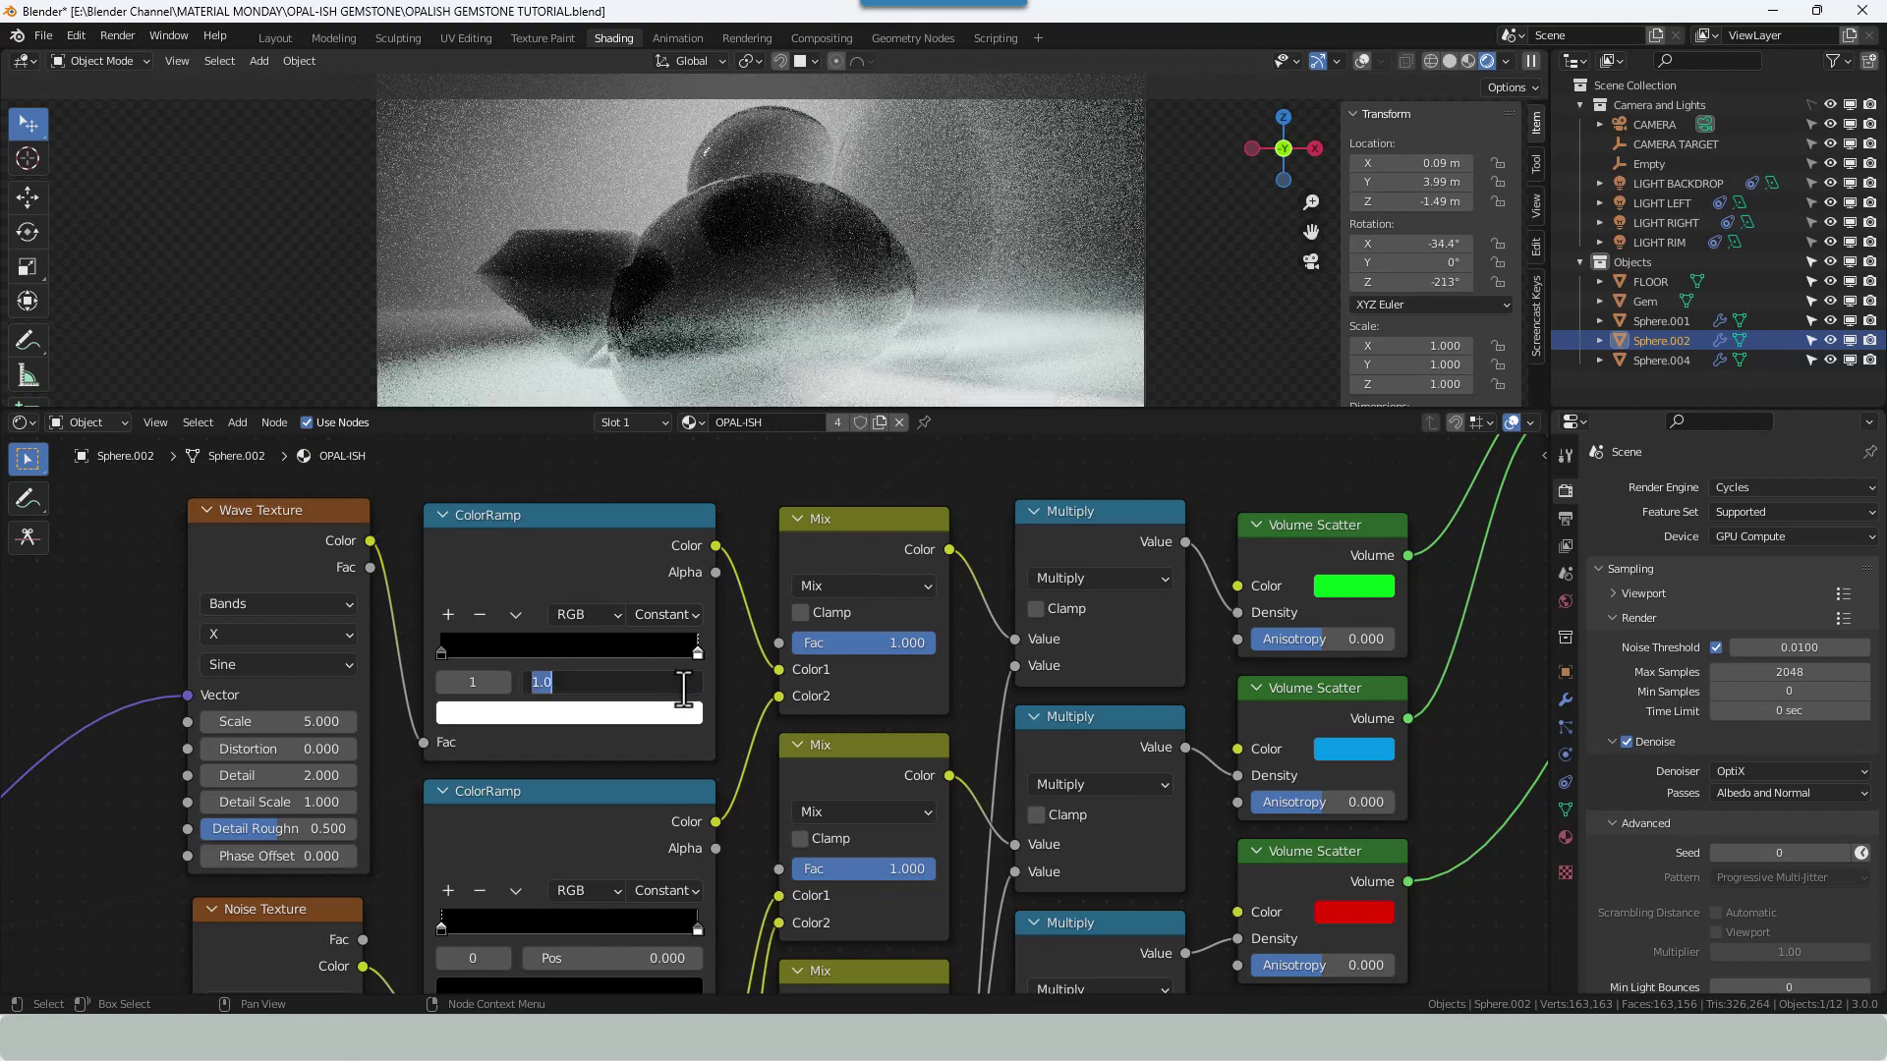
{"action": "type", "text": ".985"}
{"action": "key", "text": "Return"}
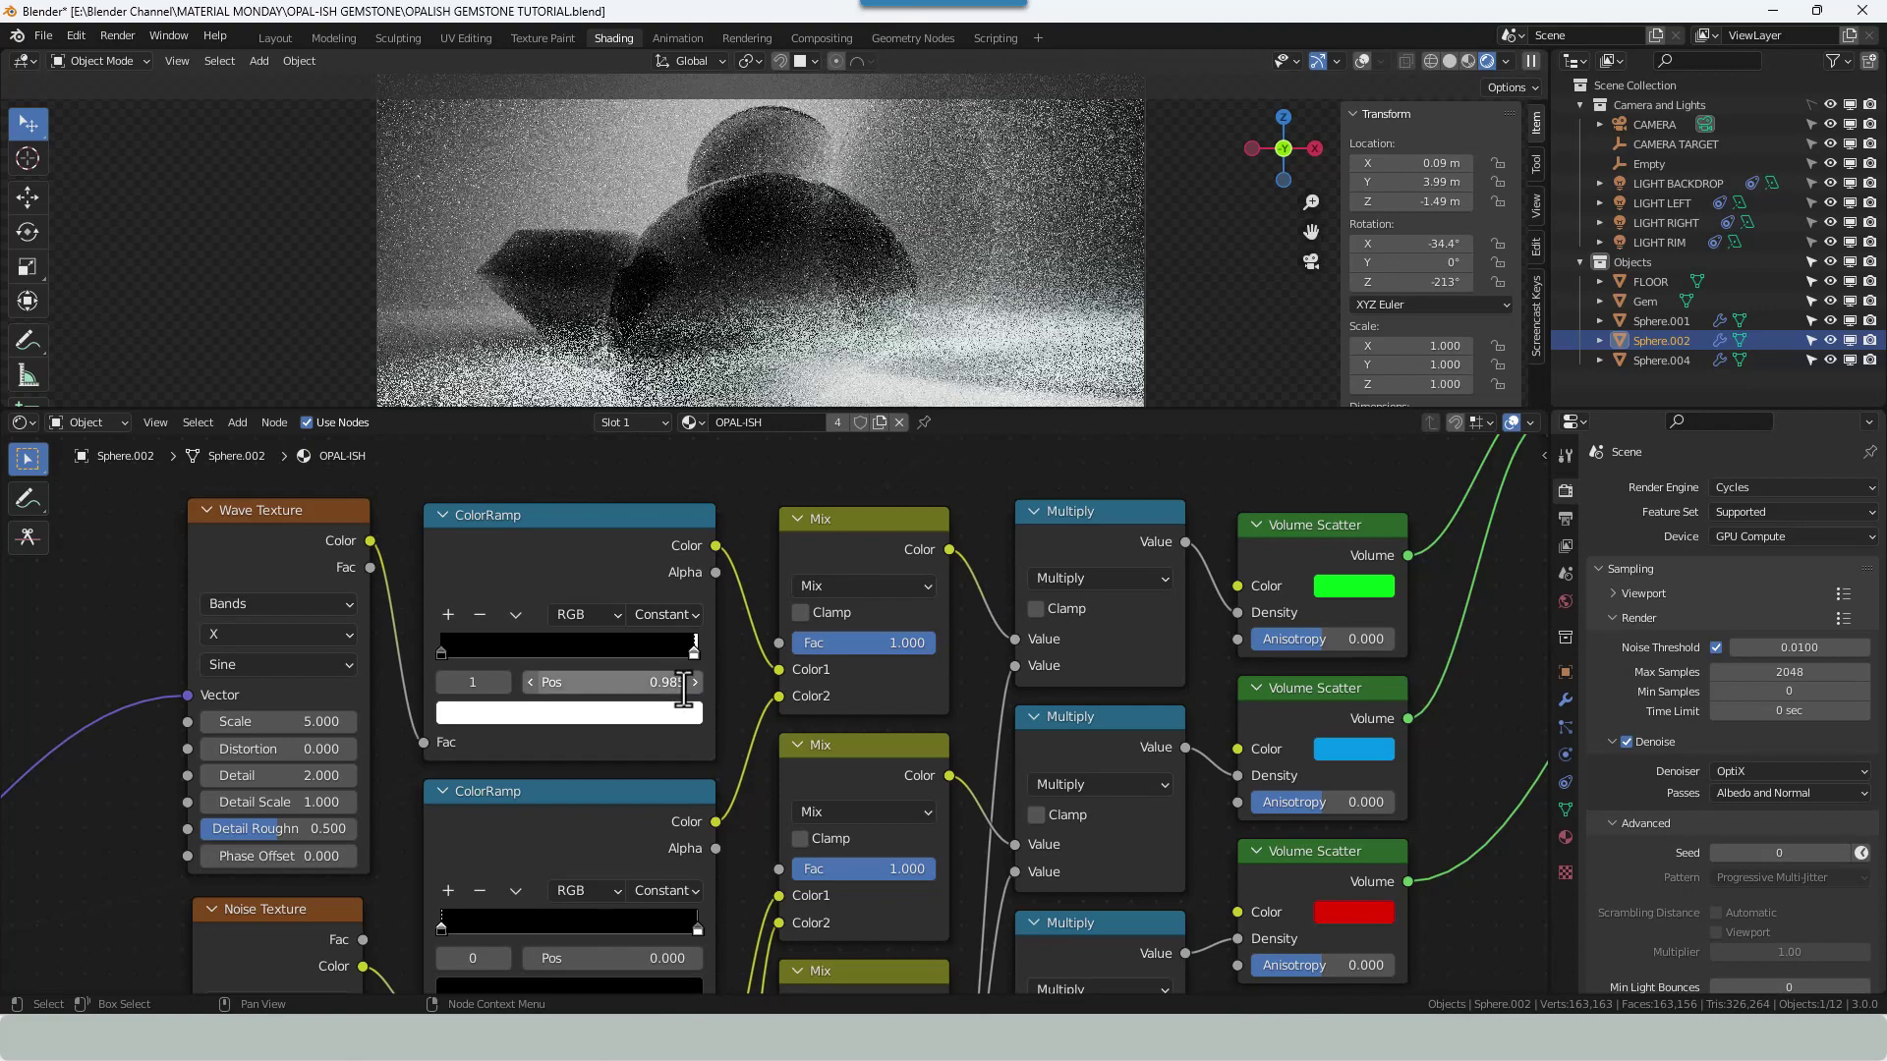
{"action": "middle_click_drag", "start_coordinate": [710, 922], "coordinate": [698, 725]}
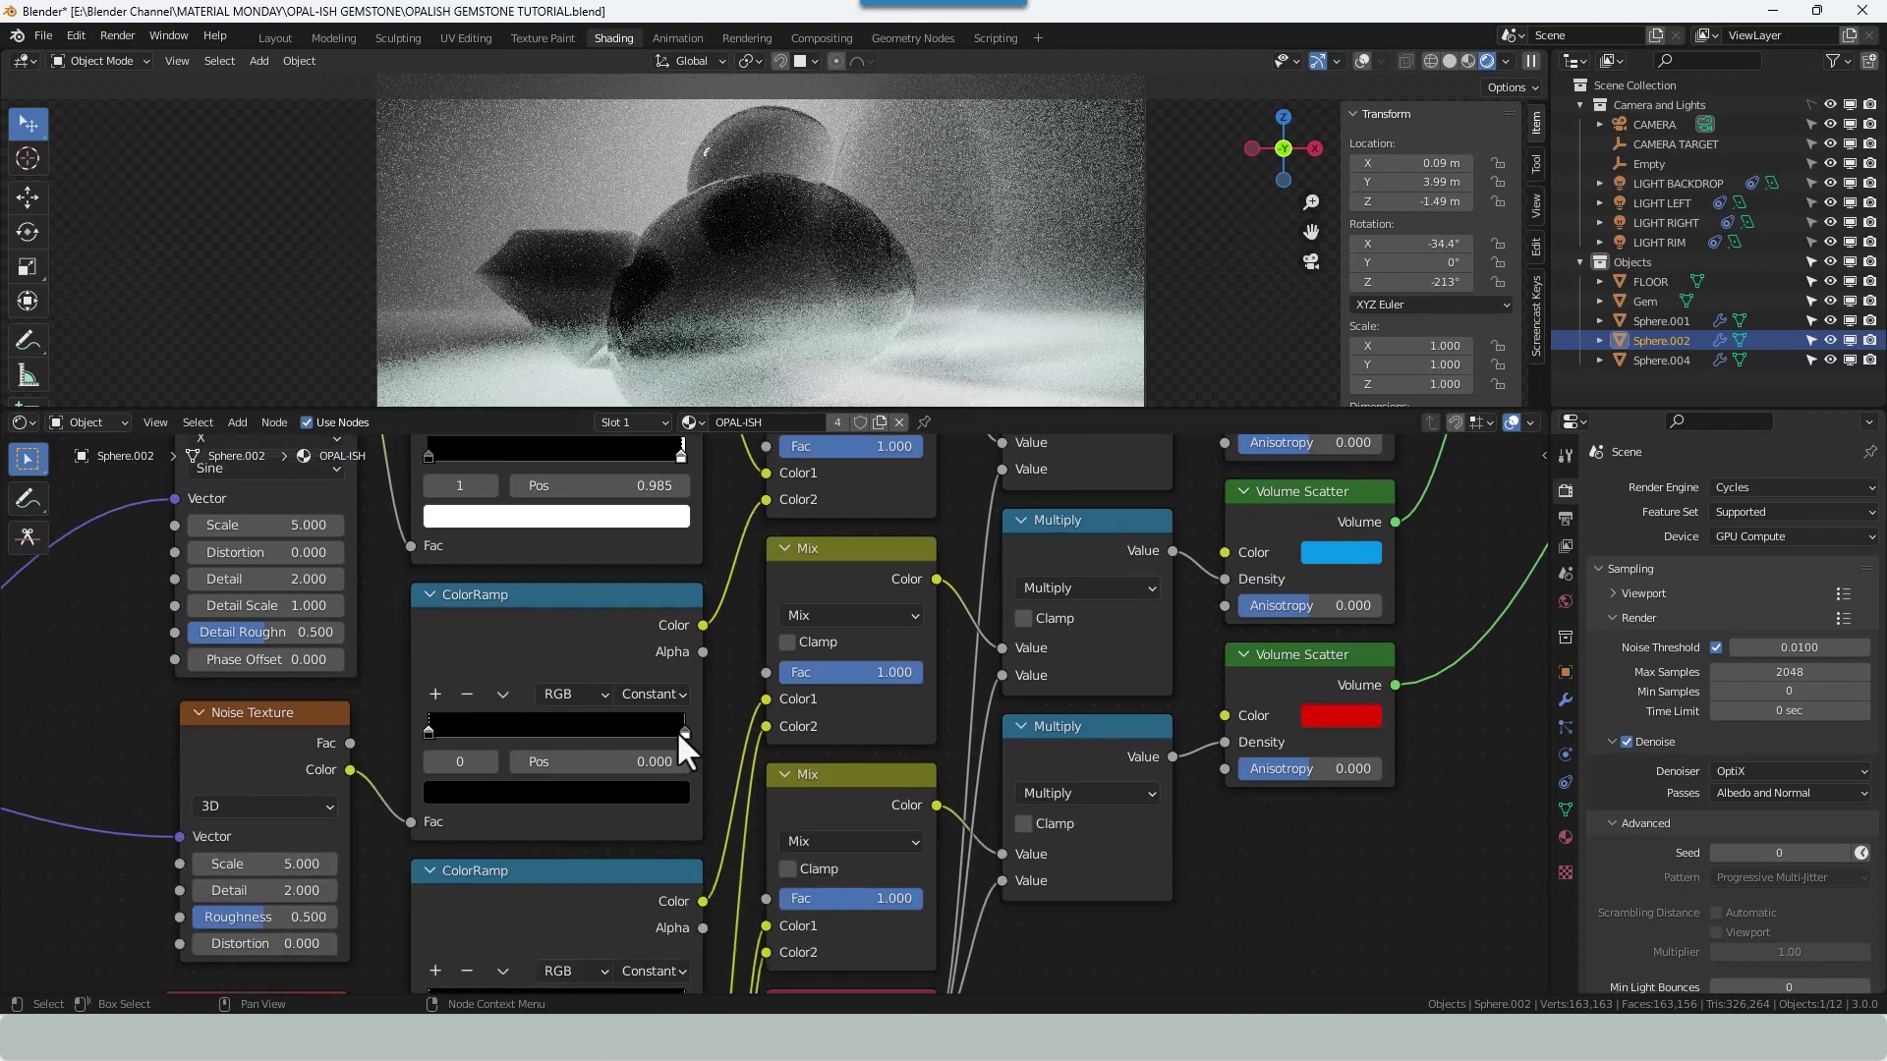
{"action": "left_click", "coordinate": [683, 733]}
{"action": "left_click", "coordinate": [661, 762]}
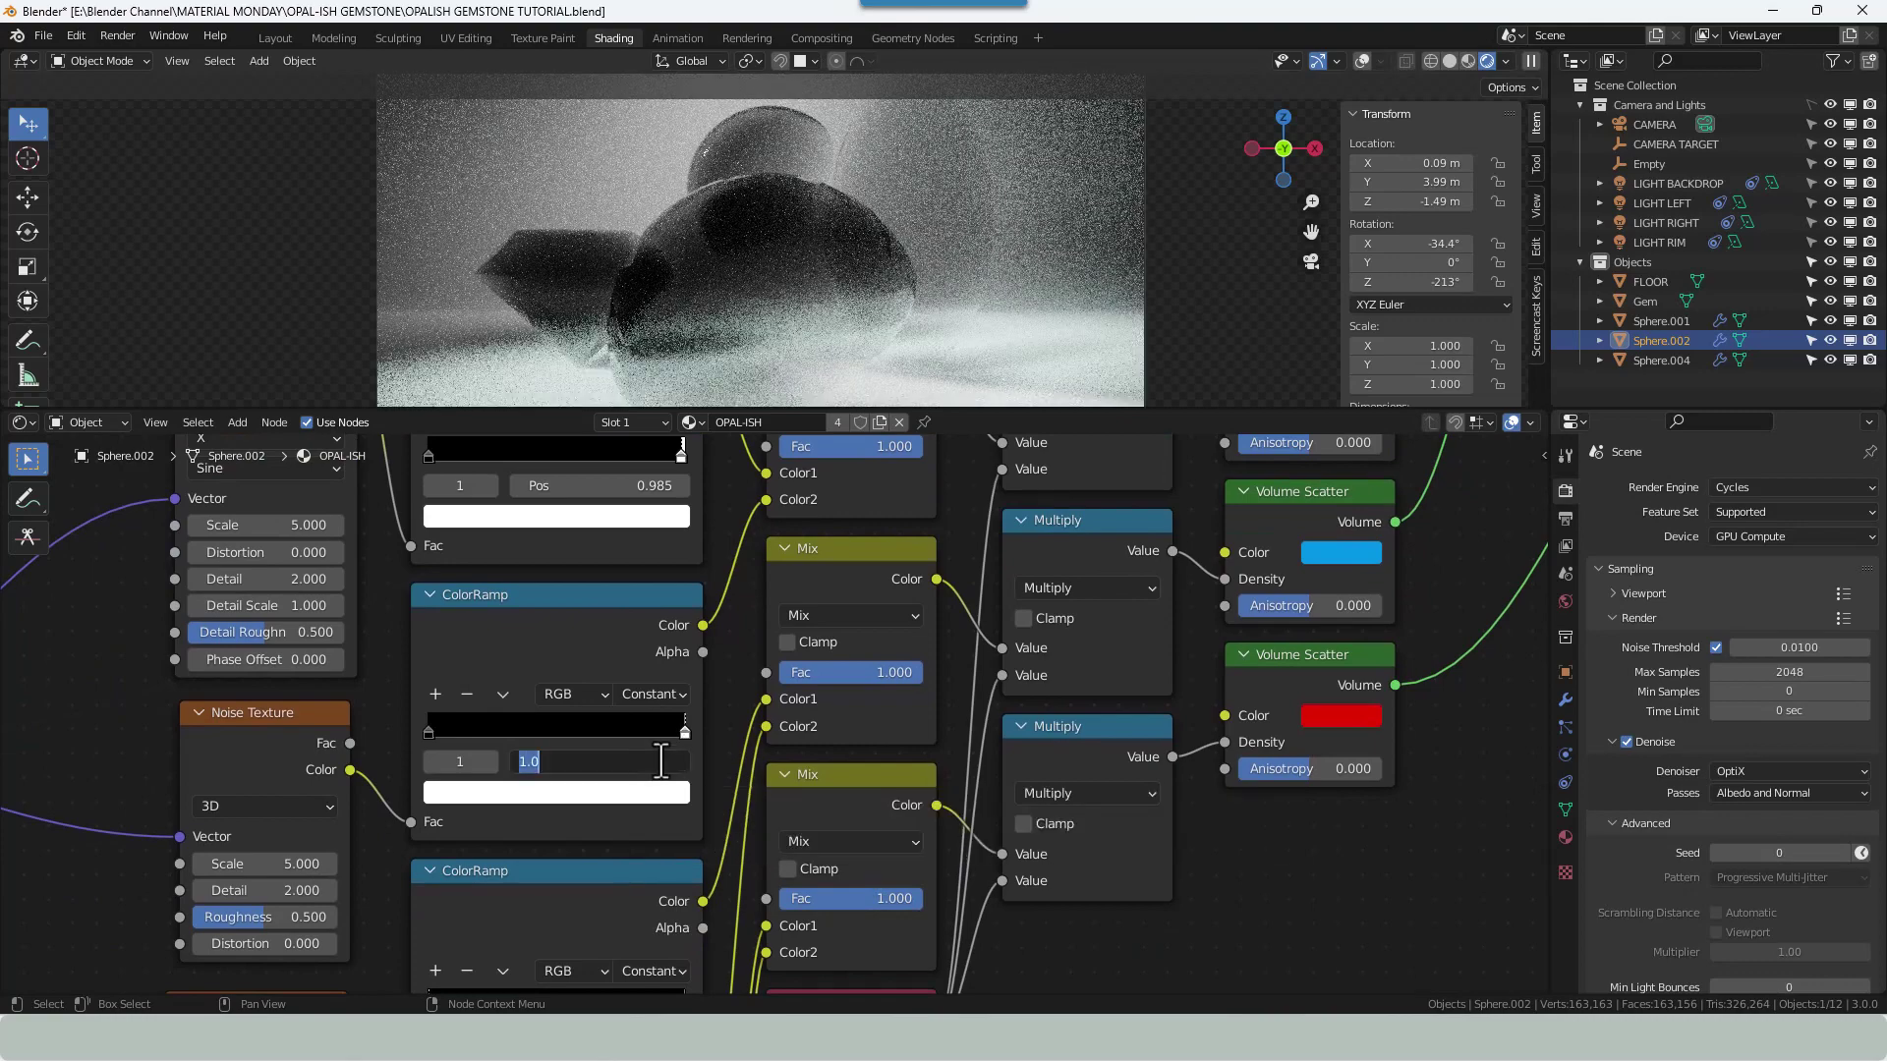
{"action": "type", "text": ".55"}
{"action": "key", "text": "Return"}
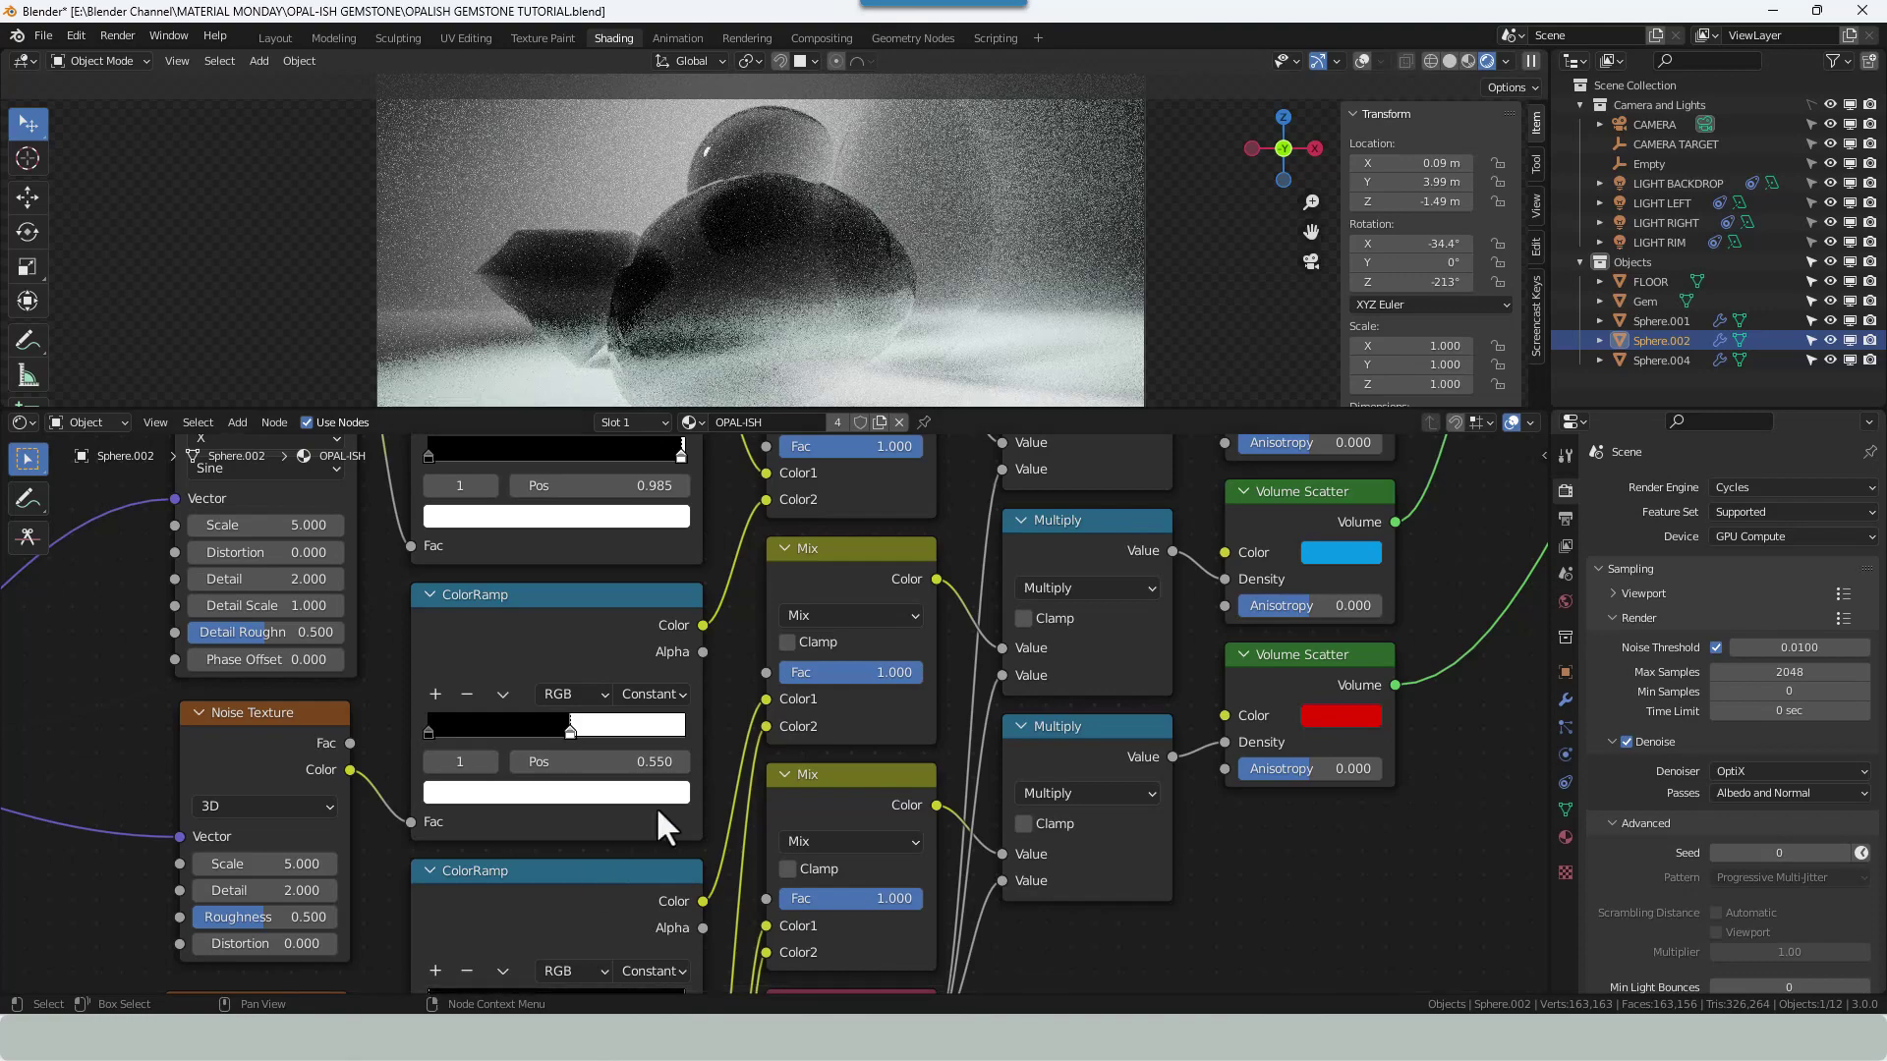
Move the next two white stops to positions 0.975 and 0.47.
{"action": "scroll", "coordinate": [668, 801], "scroll_direction": "down", "scroll_amount": 3}
{"action": "middle_click_drag", "start_coordinate": [724, 804], "coordinate": [716, 673]}
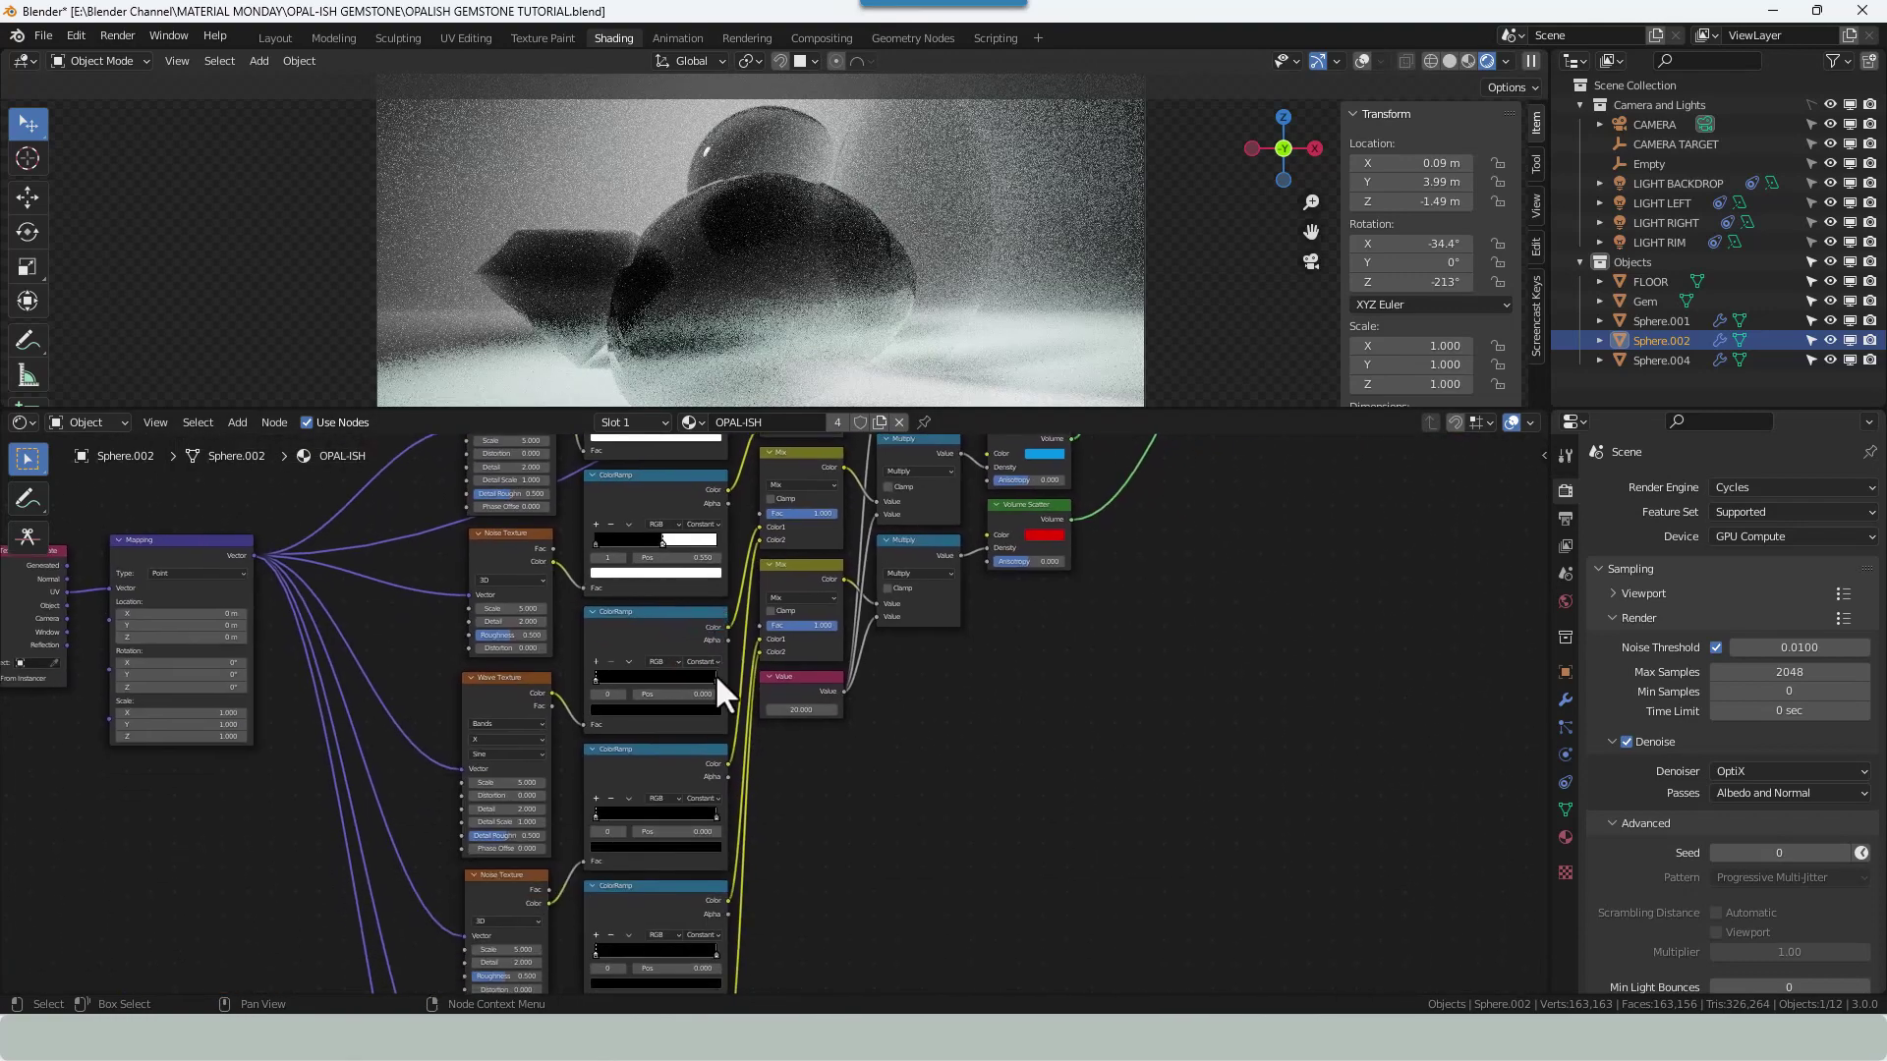
{"action": "left_click", "coordinate": [715, 678]}
{"action": "left_click", "coordinate": [704, 695]}
{"action": "type", "text": "0.975"}
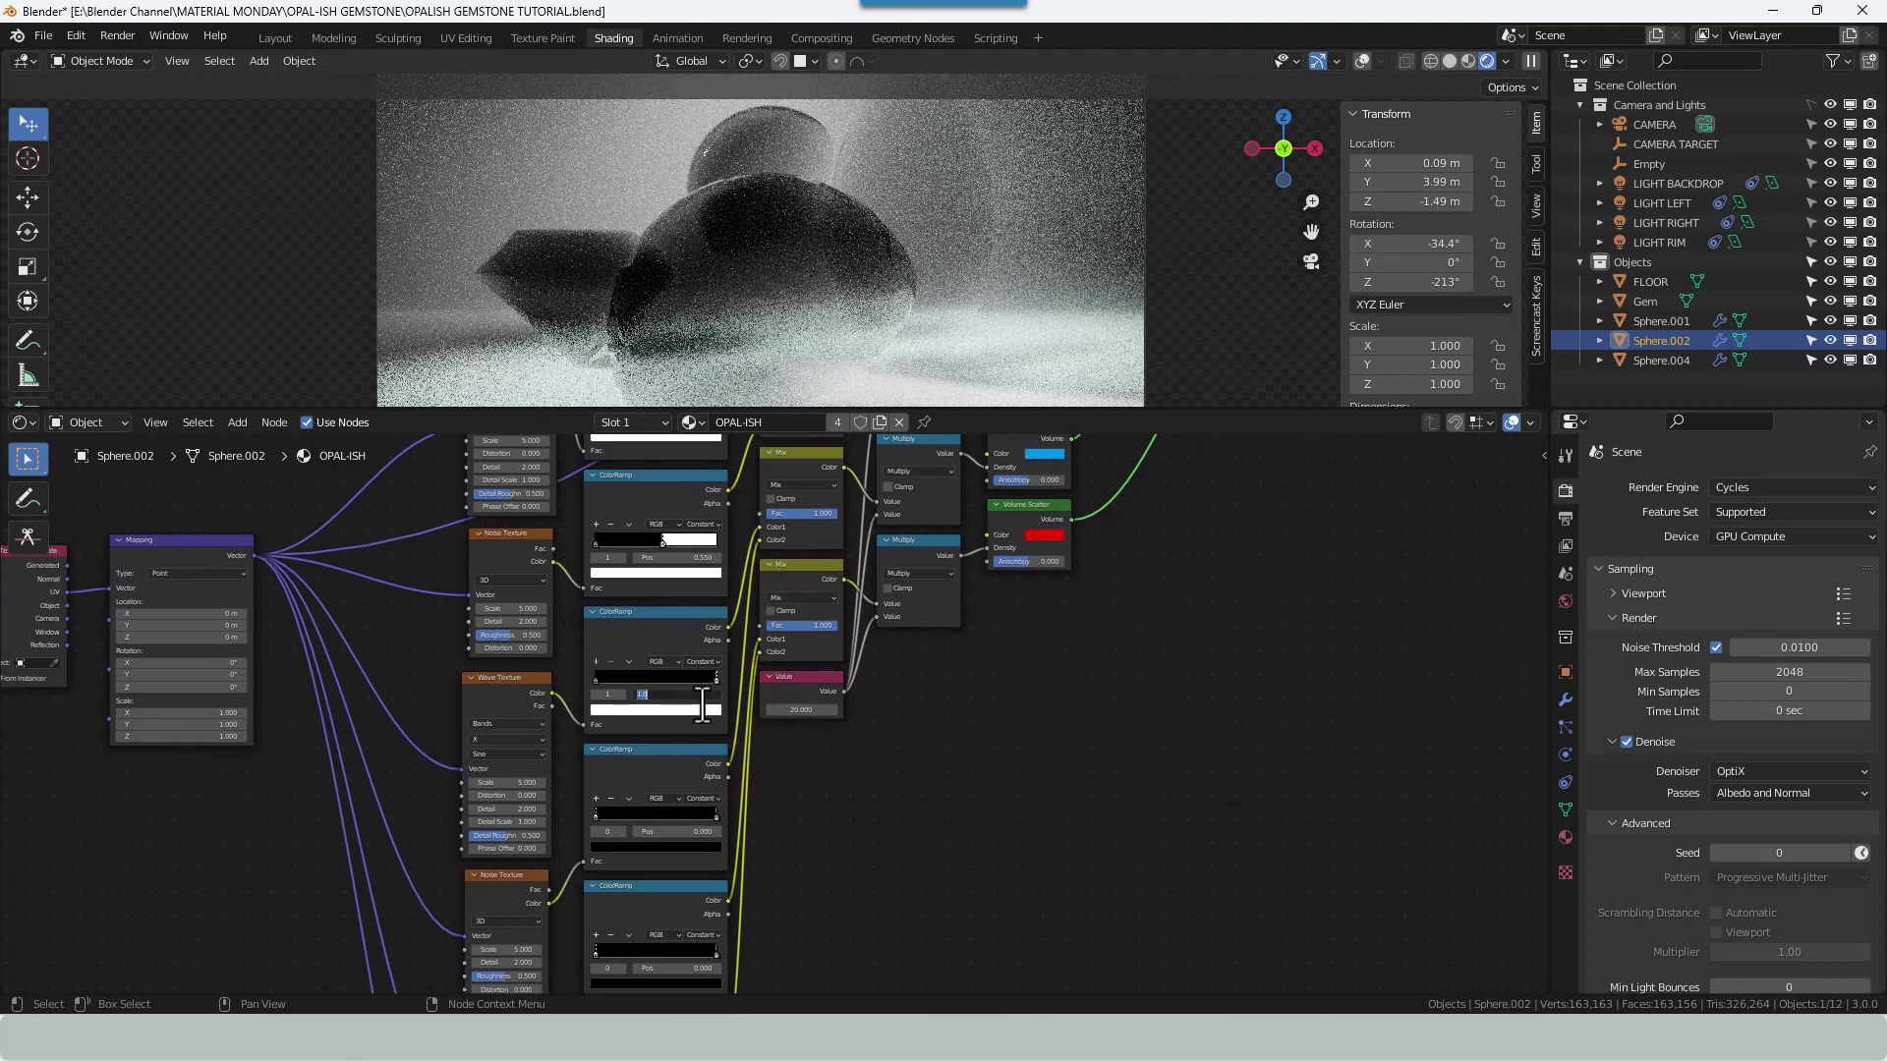
{"action": "key", "text": "Return"}
{"action": "left_click", "coordinate": [715, 814]}
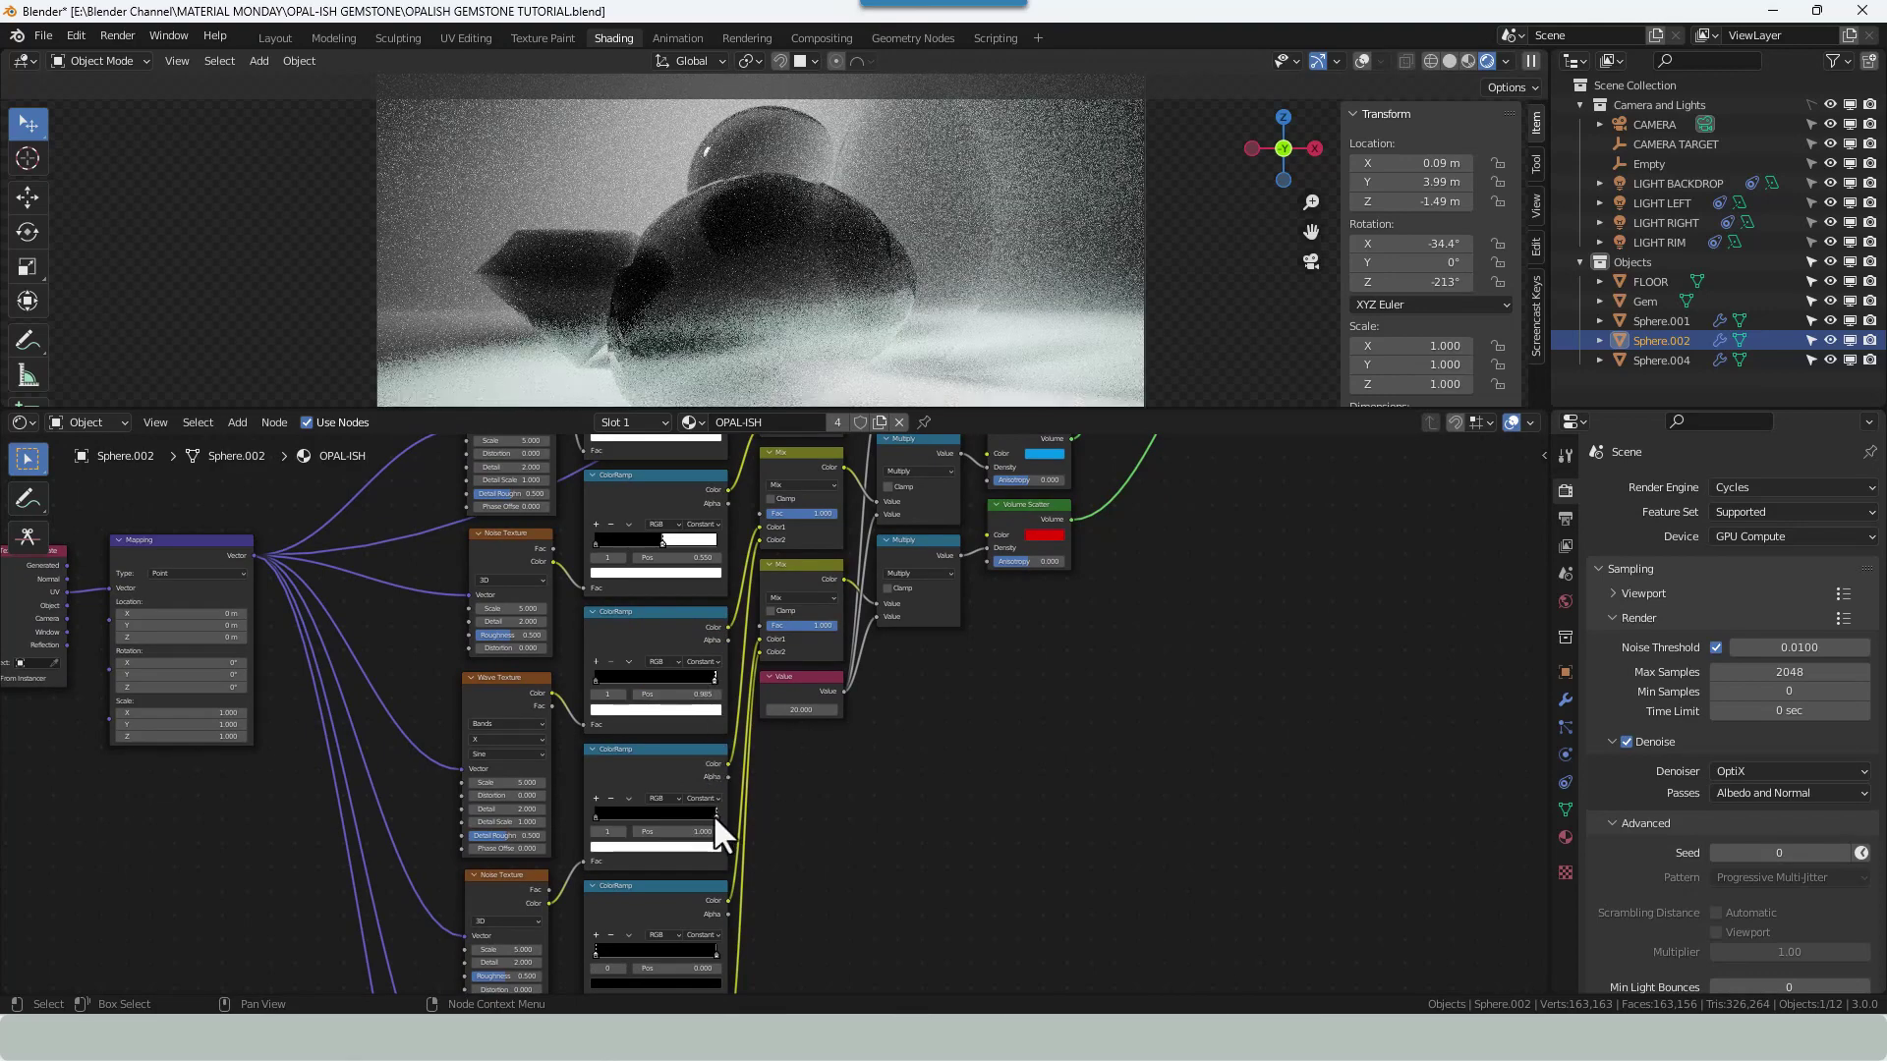
{"action": "left_click", "coordinate": [699, 833]}
{"action": "key", "text": "Return"}
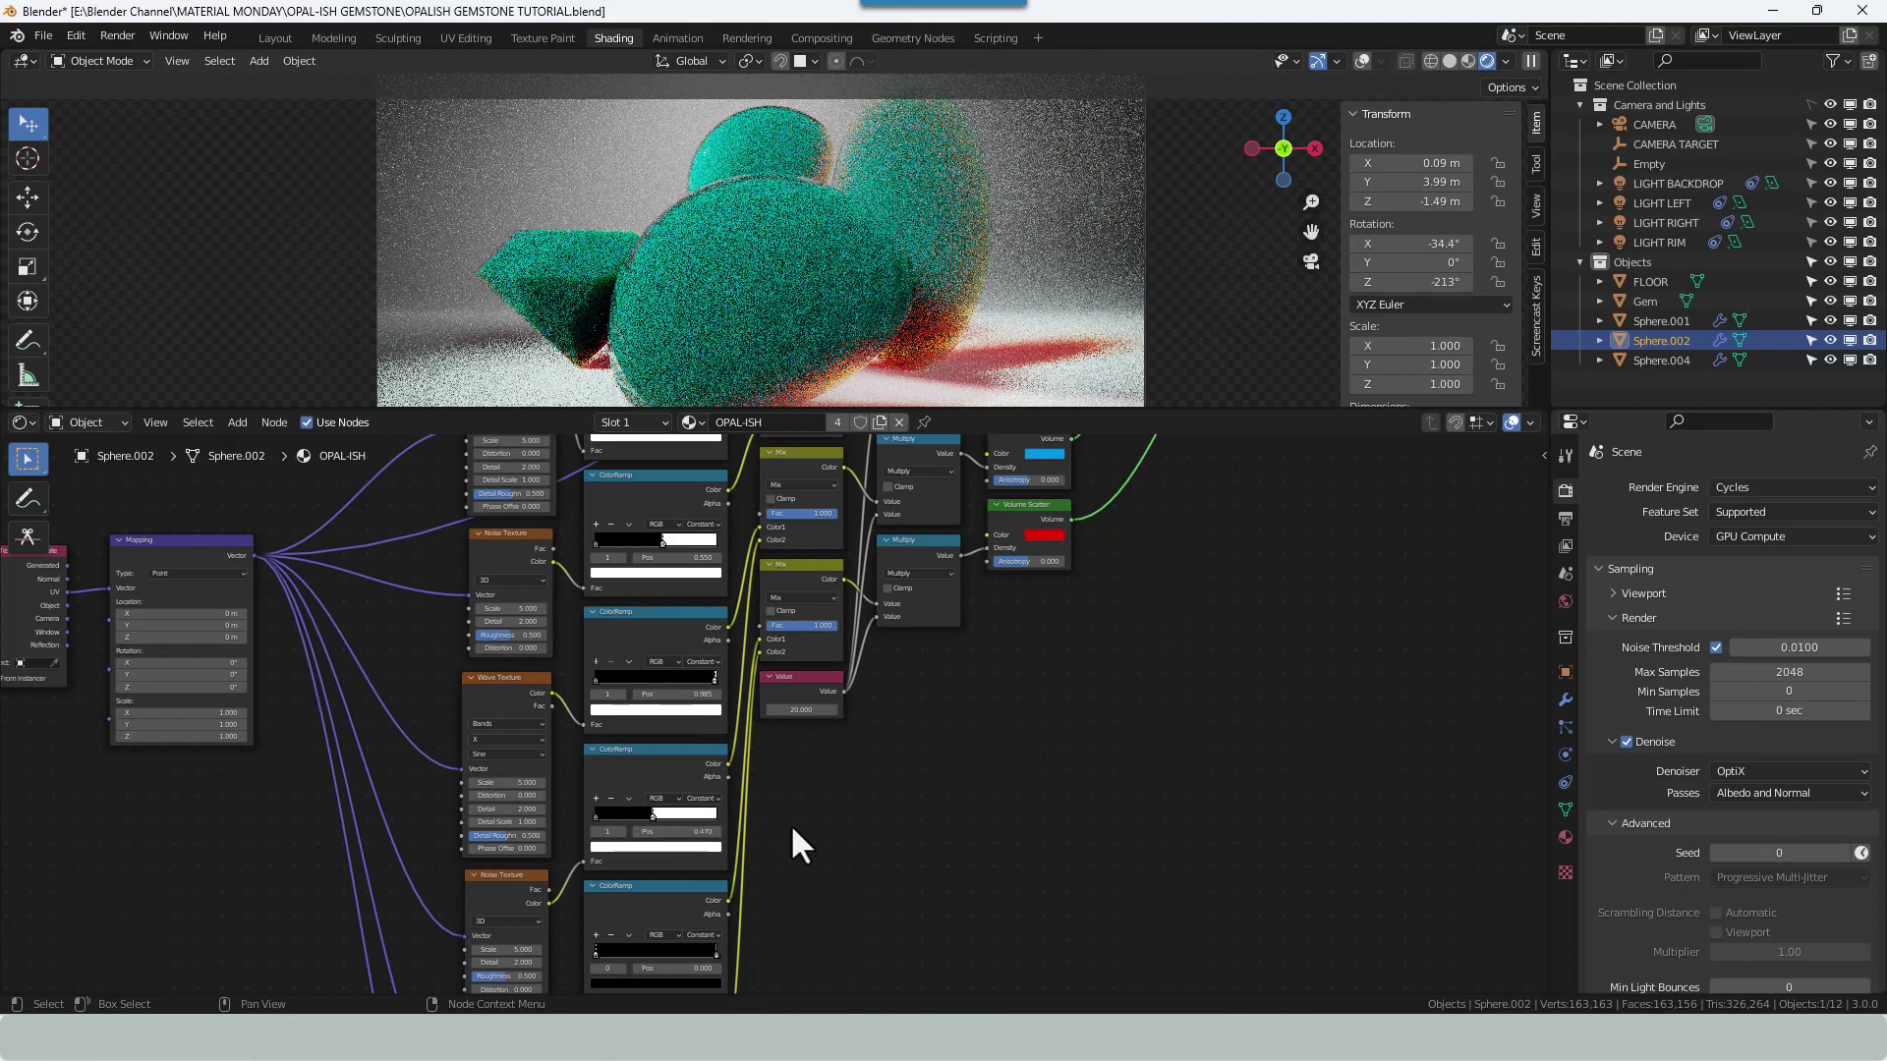
Set the remaining white stops to 0.985 and 0.7, then frame the whole node tree.
{"action": "middle_click_drag", "start_coordinate": [793, 827], "coordinate": [836, 605]}
{"action": "scroll", "coordinate": [733, 758], "scroll_direction": "up", "scroll_amount": 1}
{"action": "middle_click_drag", "start_coordinate": [733, 758], "coordinate": [758, 701]}
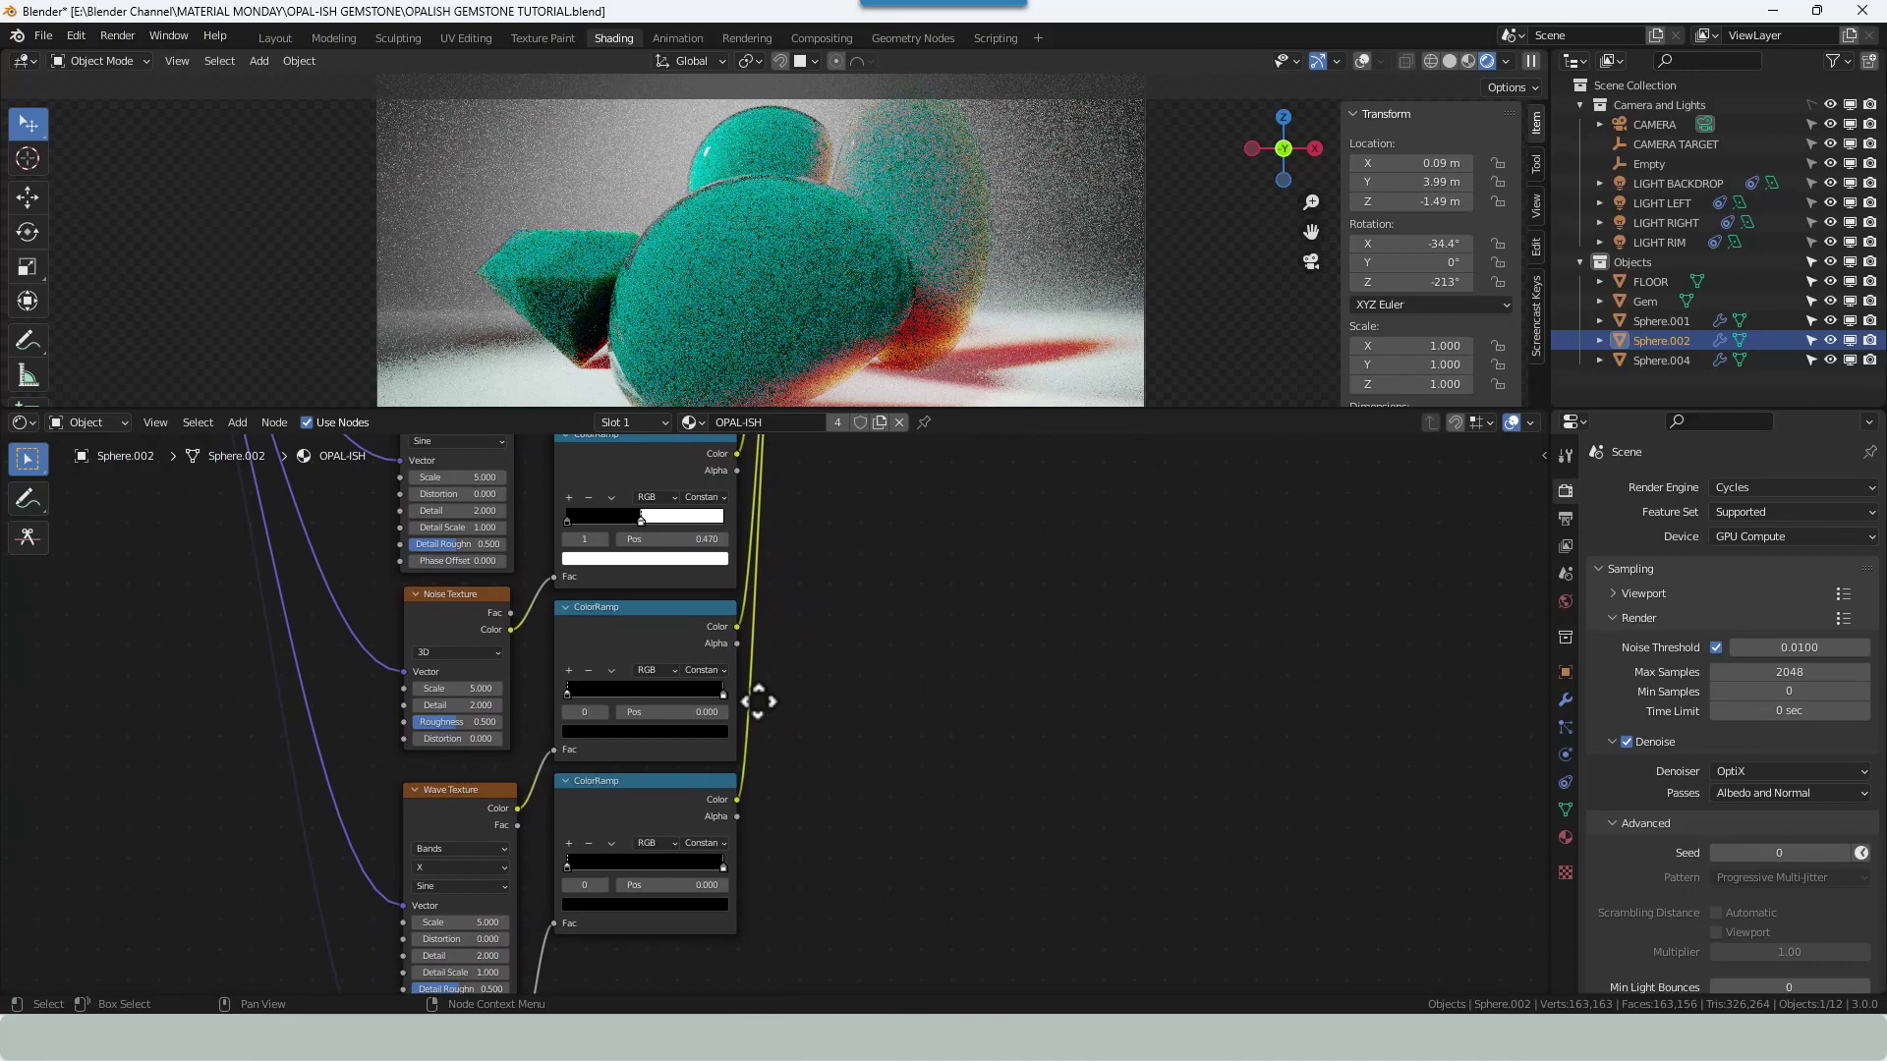
{"action": "key", "text": "ctrl+v"}
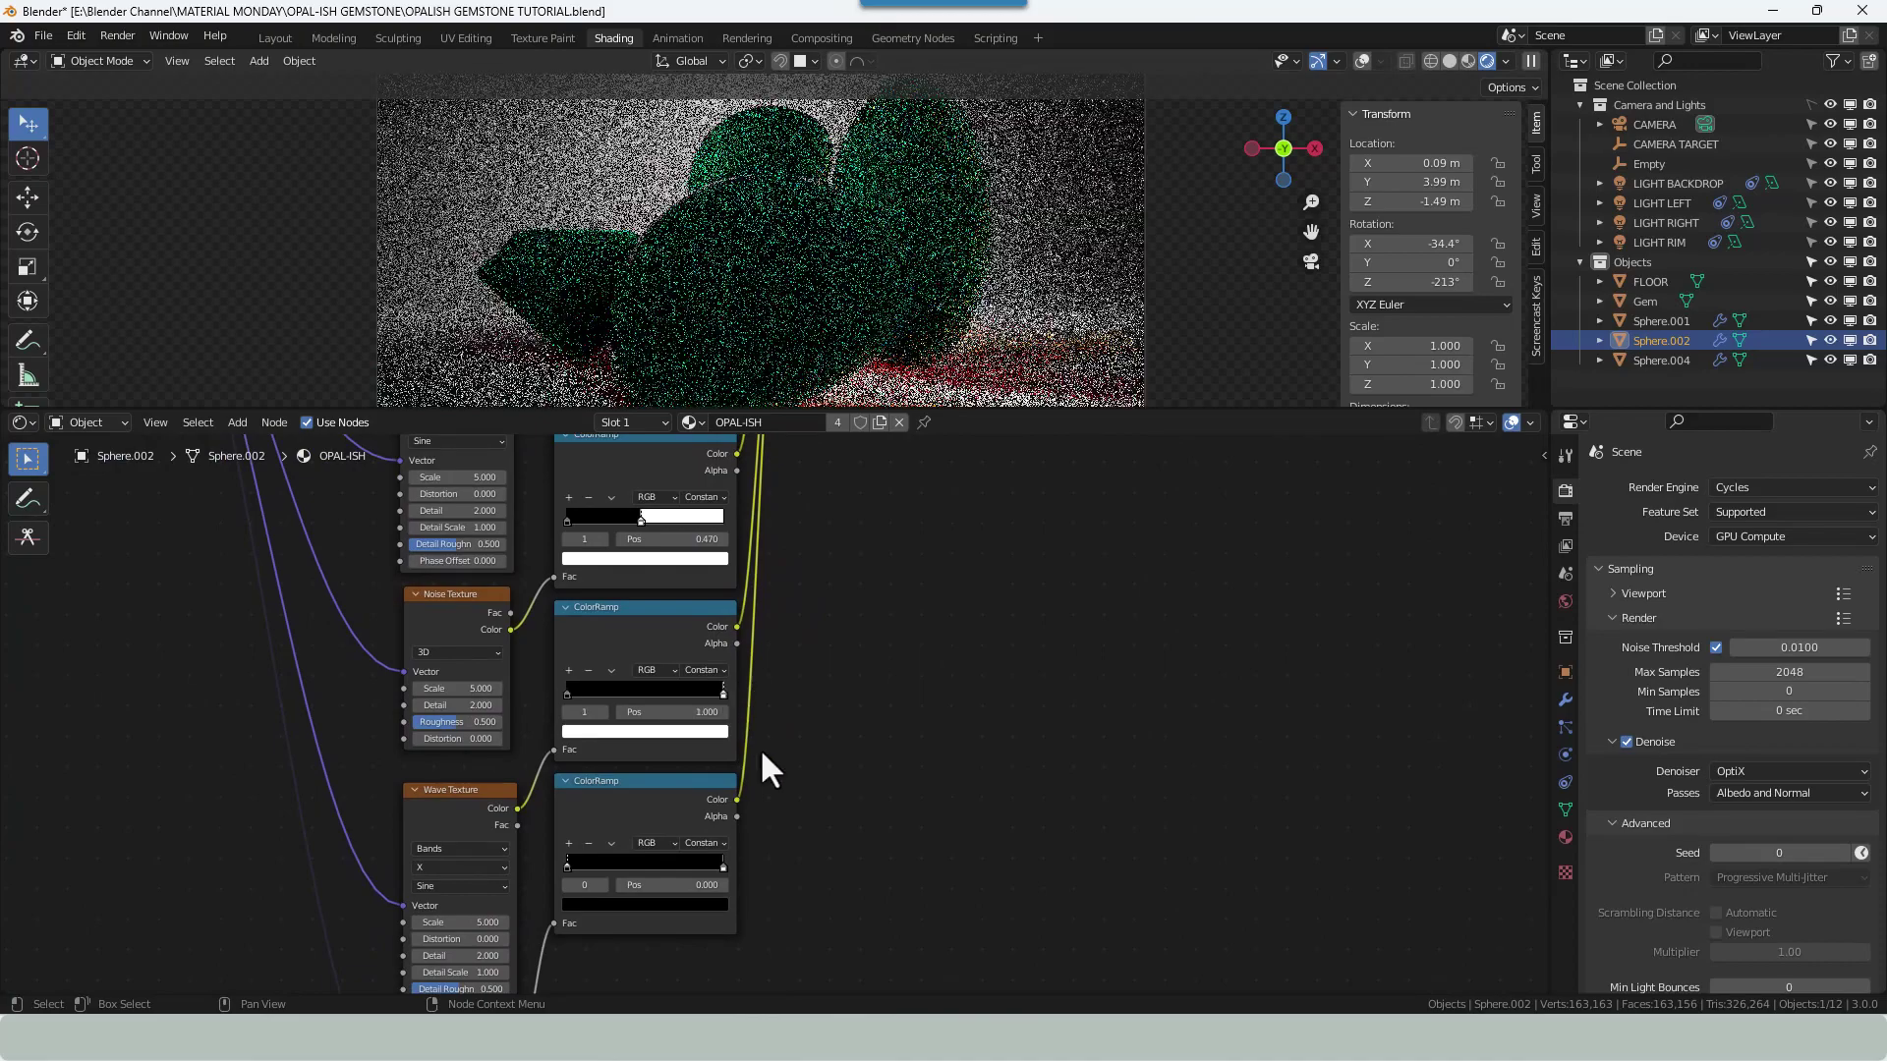
{"action": "left_click", "coordinate": [693, 729]}
{"action": "left_click", "coordinate": [688, 711]}
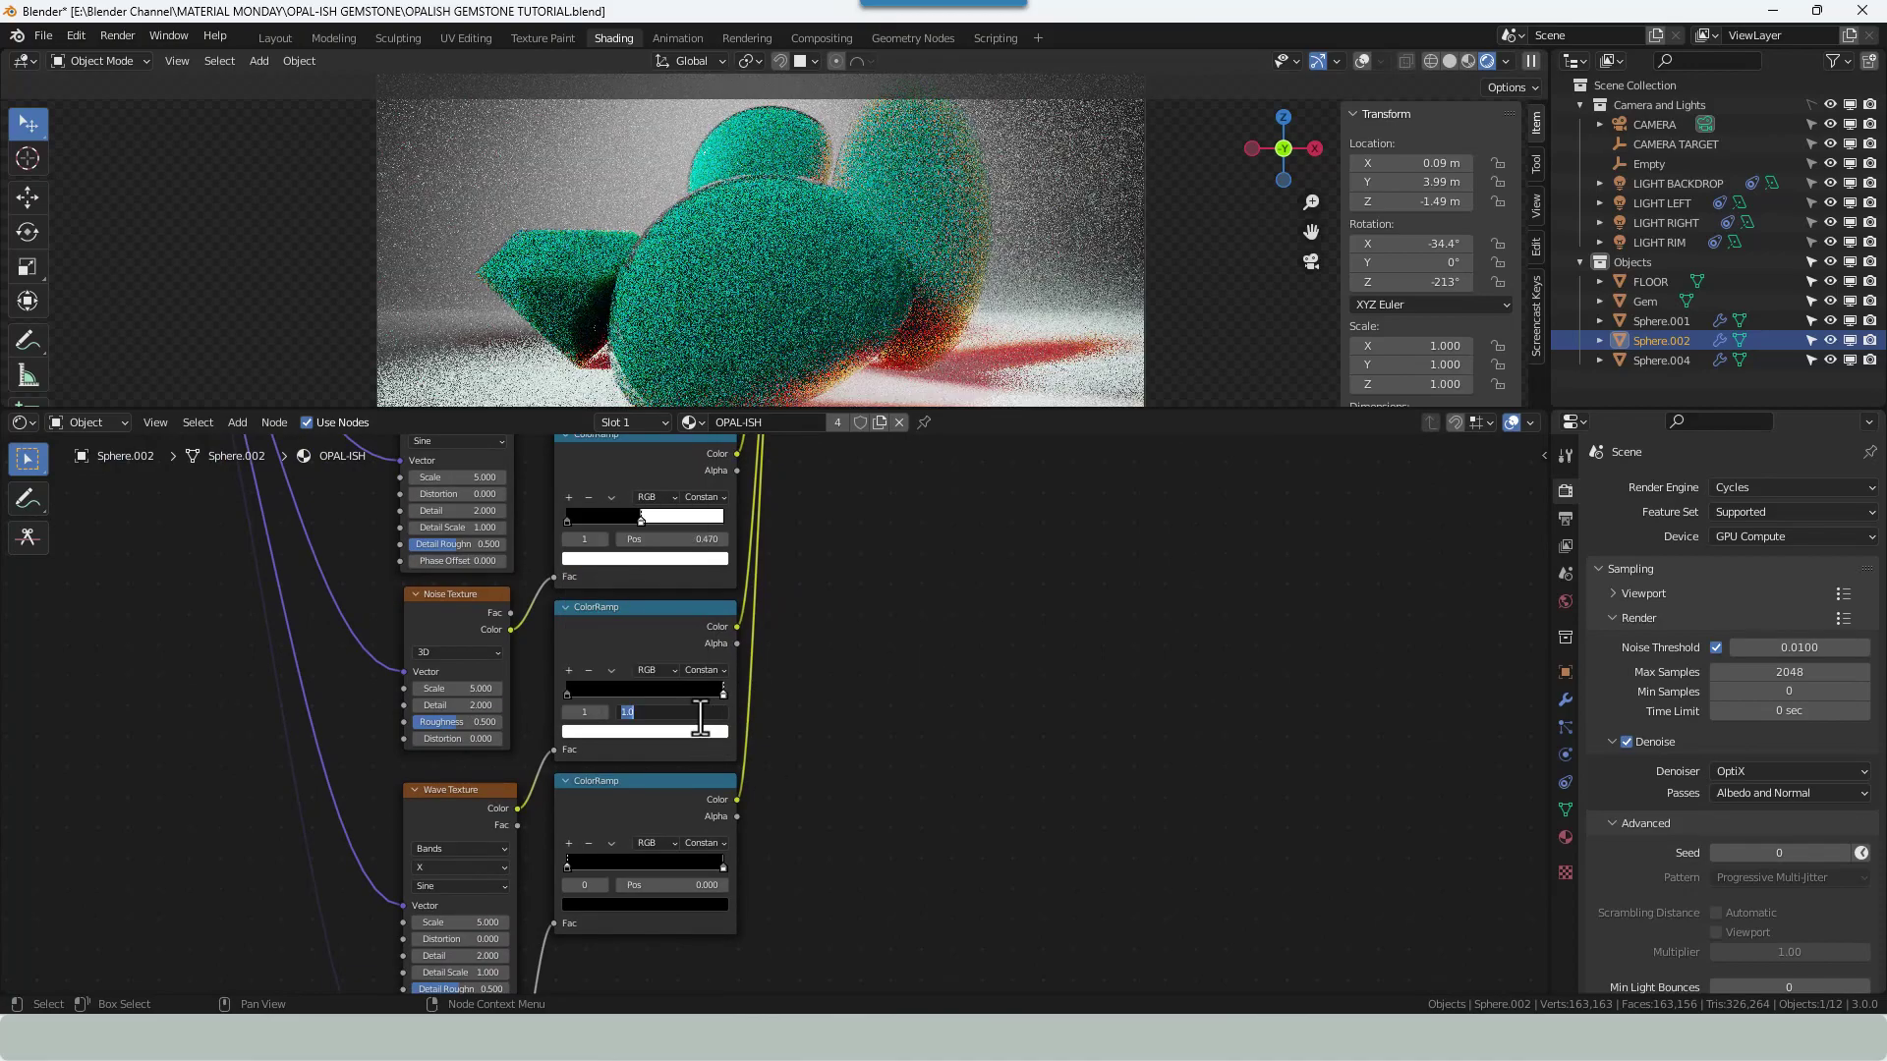
{"action": "type", "text": ".985"}
{"action": "key", "text": "Return"}
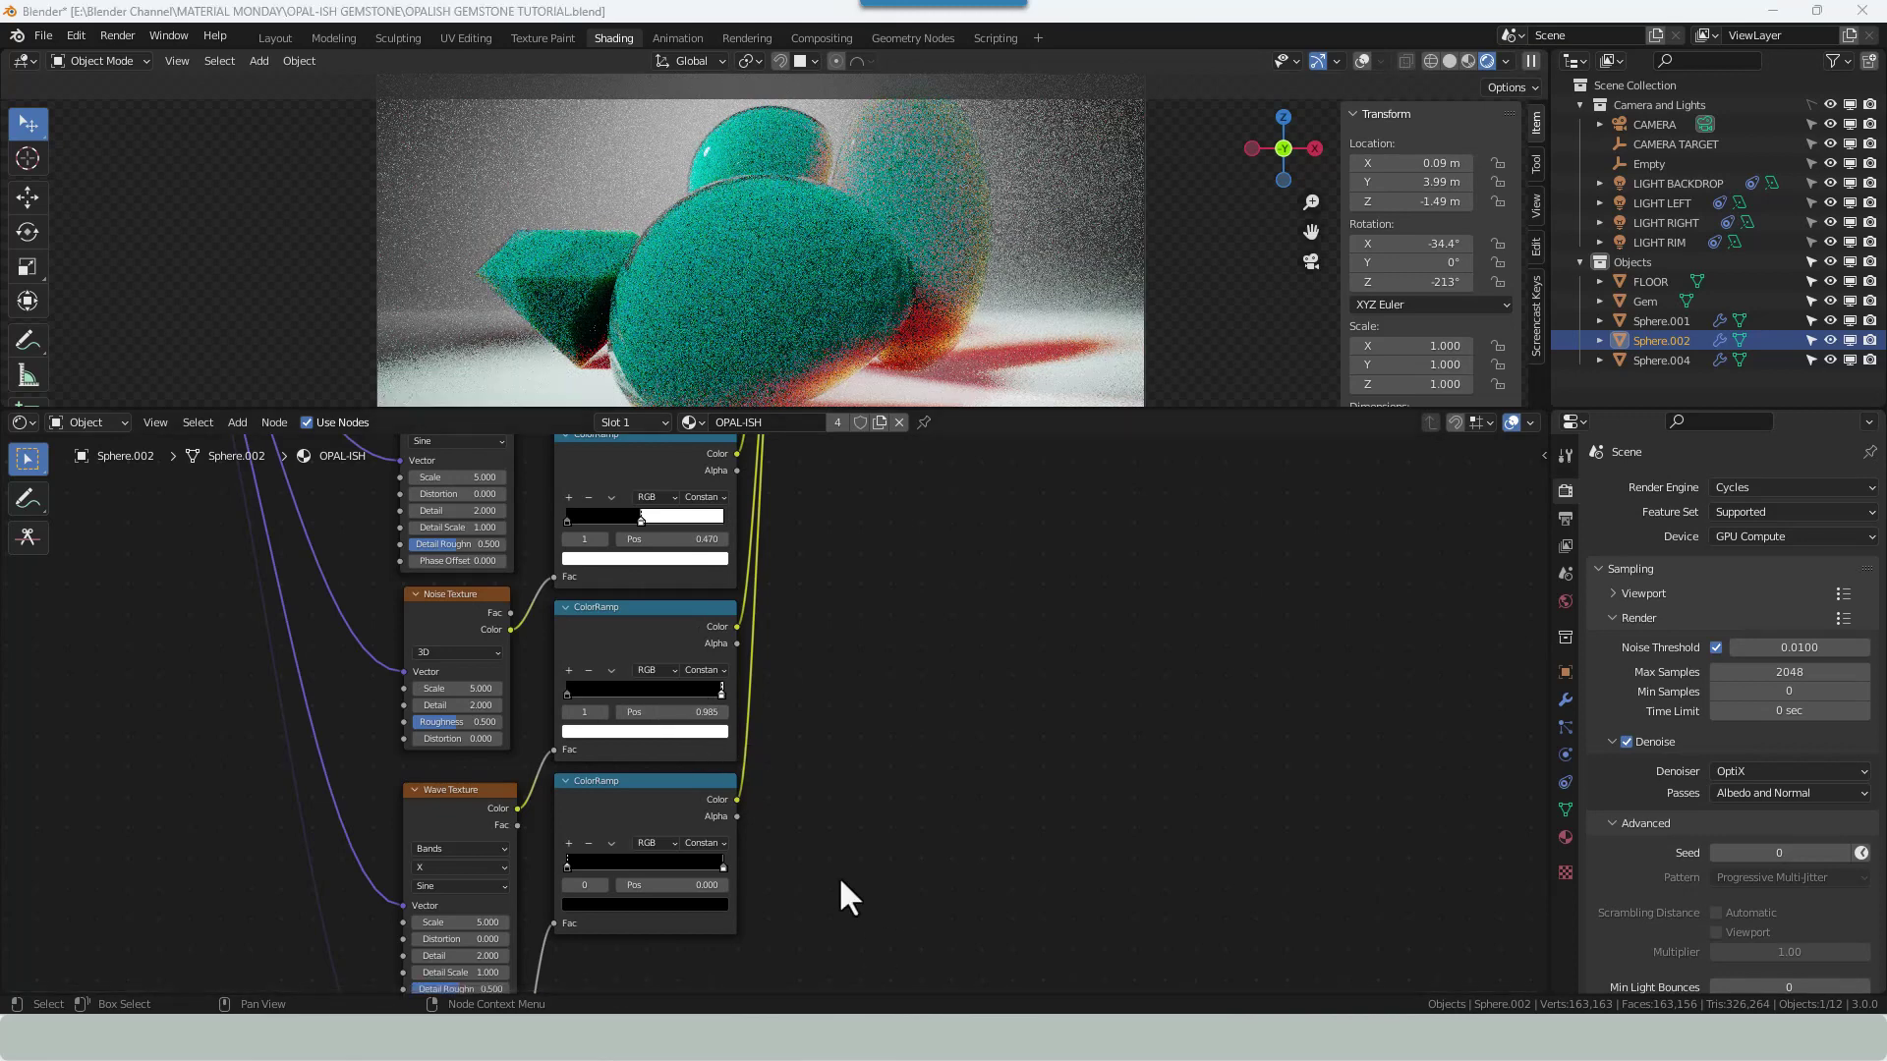
{"action": "left_click", "coordinate": [722, 866]}
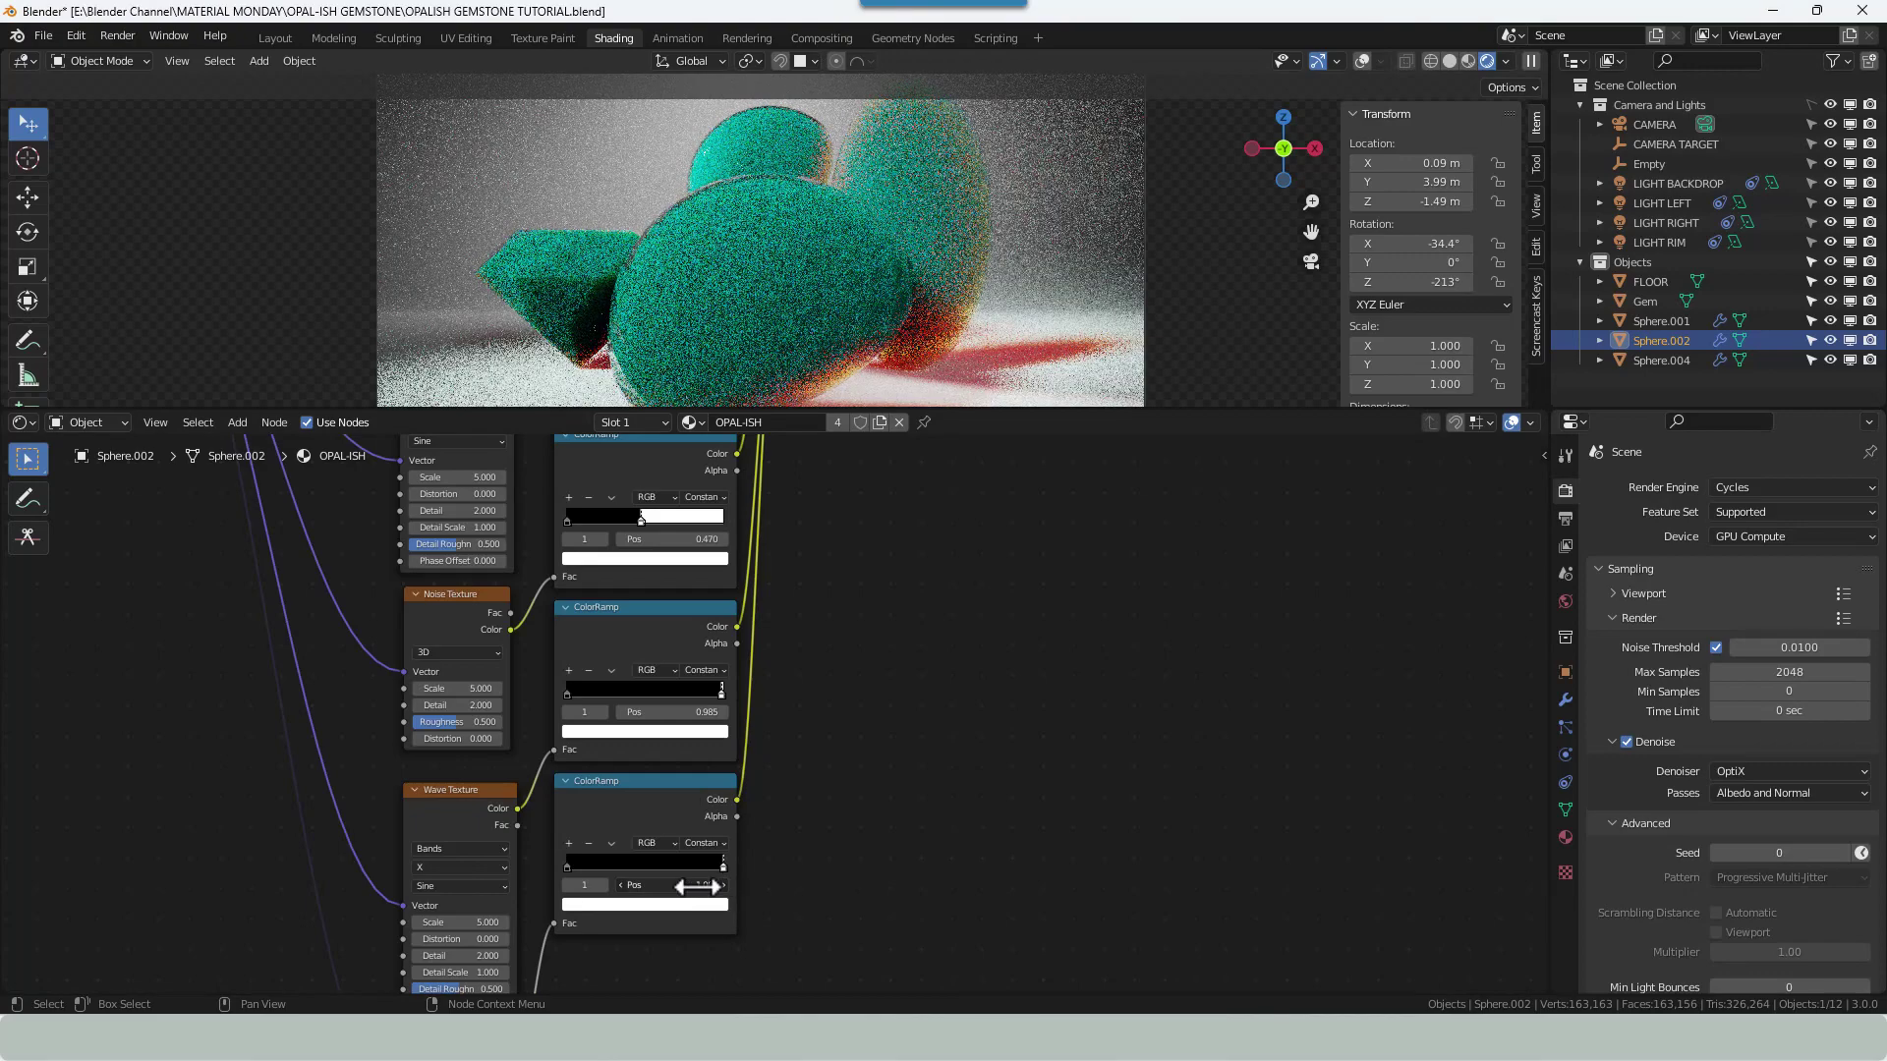
{"action": "left_click", "coordinate": [668, 886]}
{"action": "key", "text": "BackSpace"}
{"action": "type", "text": ".7"}
{"action": "key", "text": "Return"}
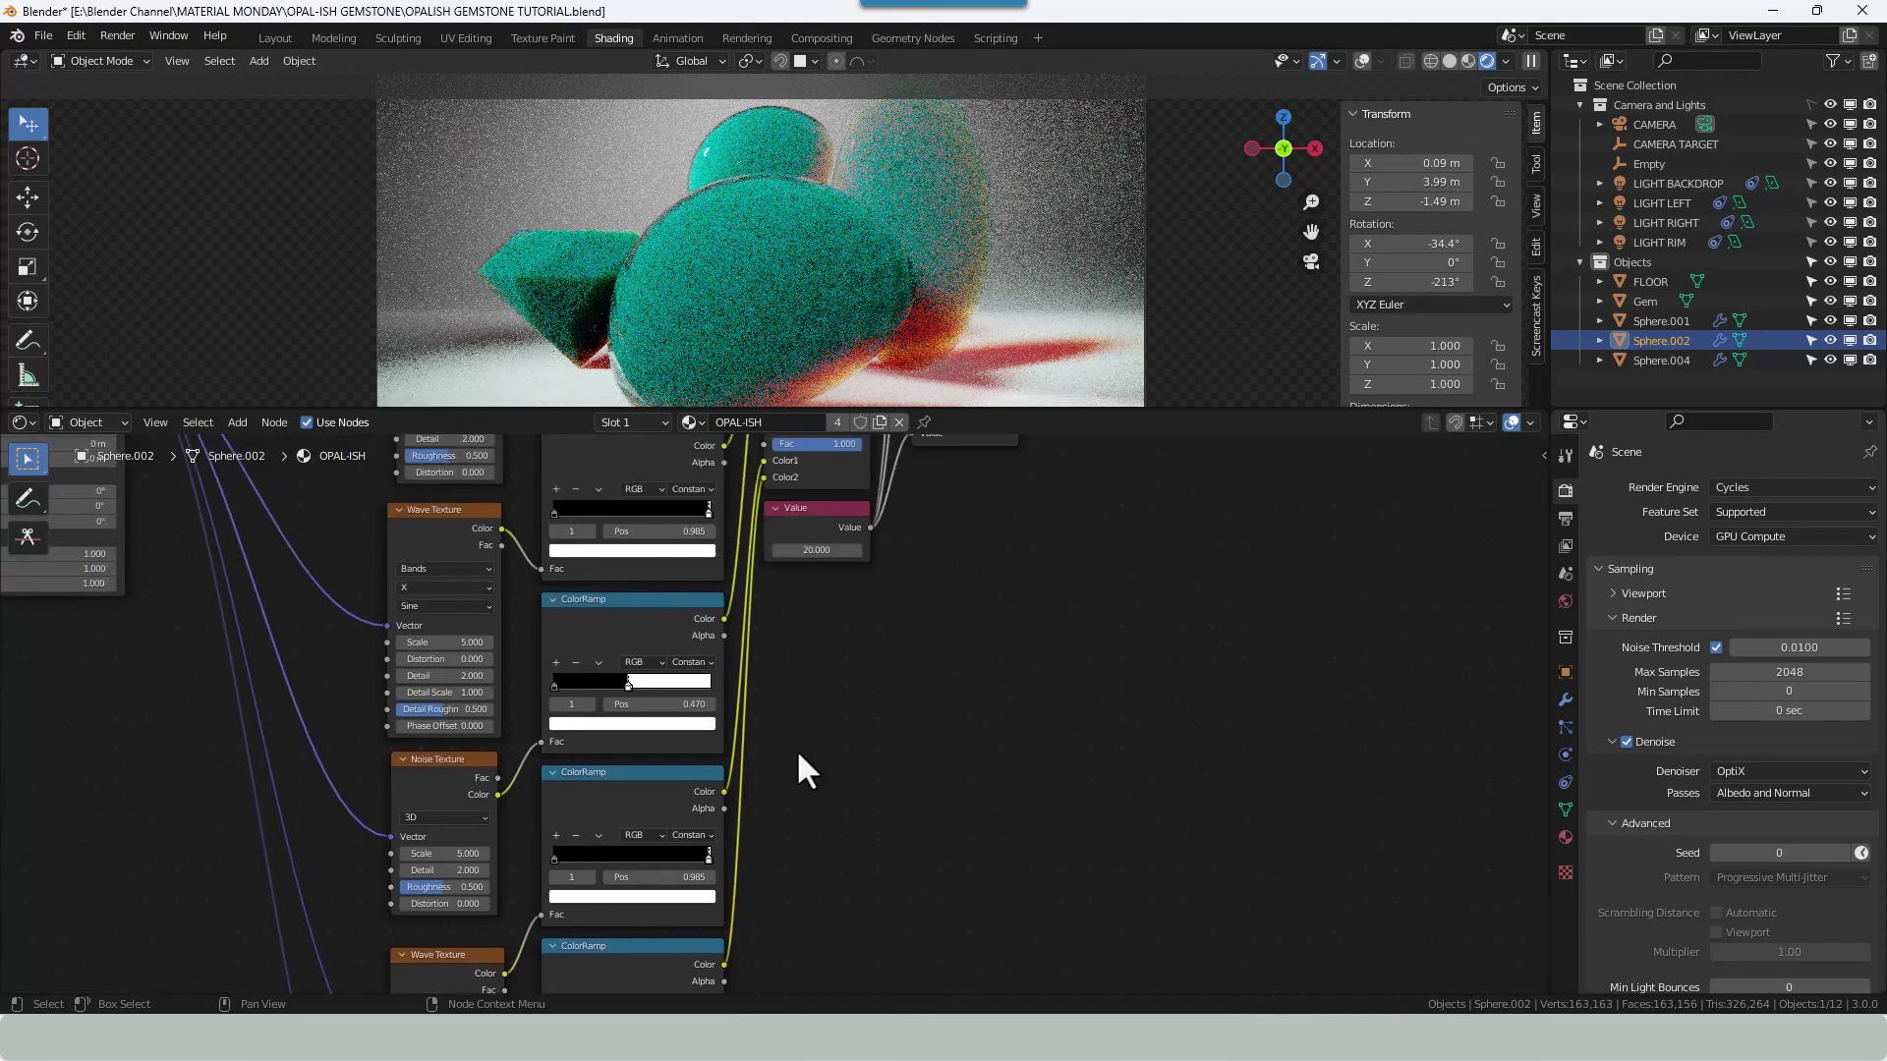
{"action": "key", "text": "Home"}
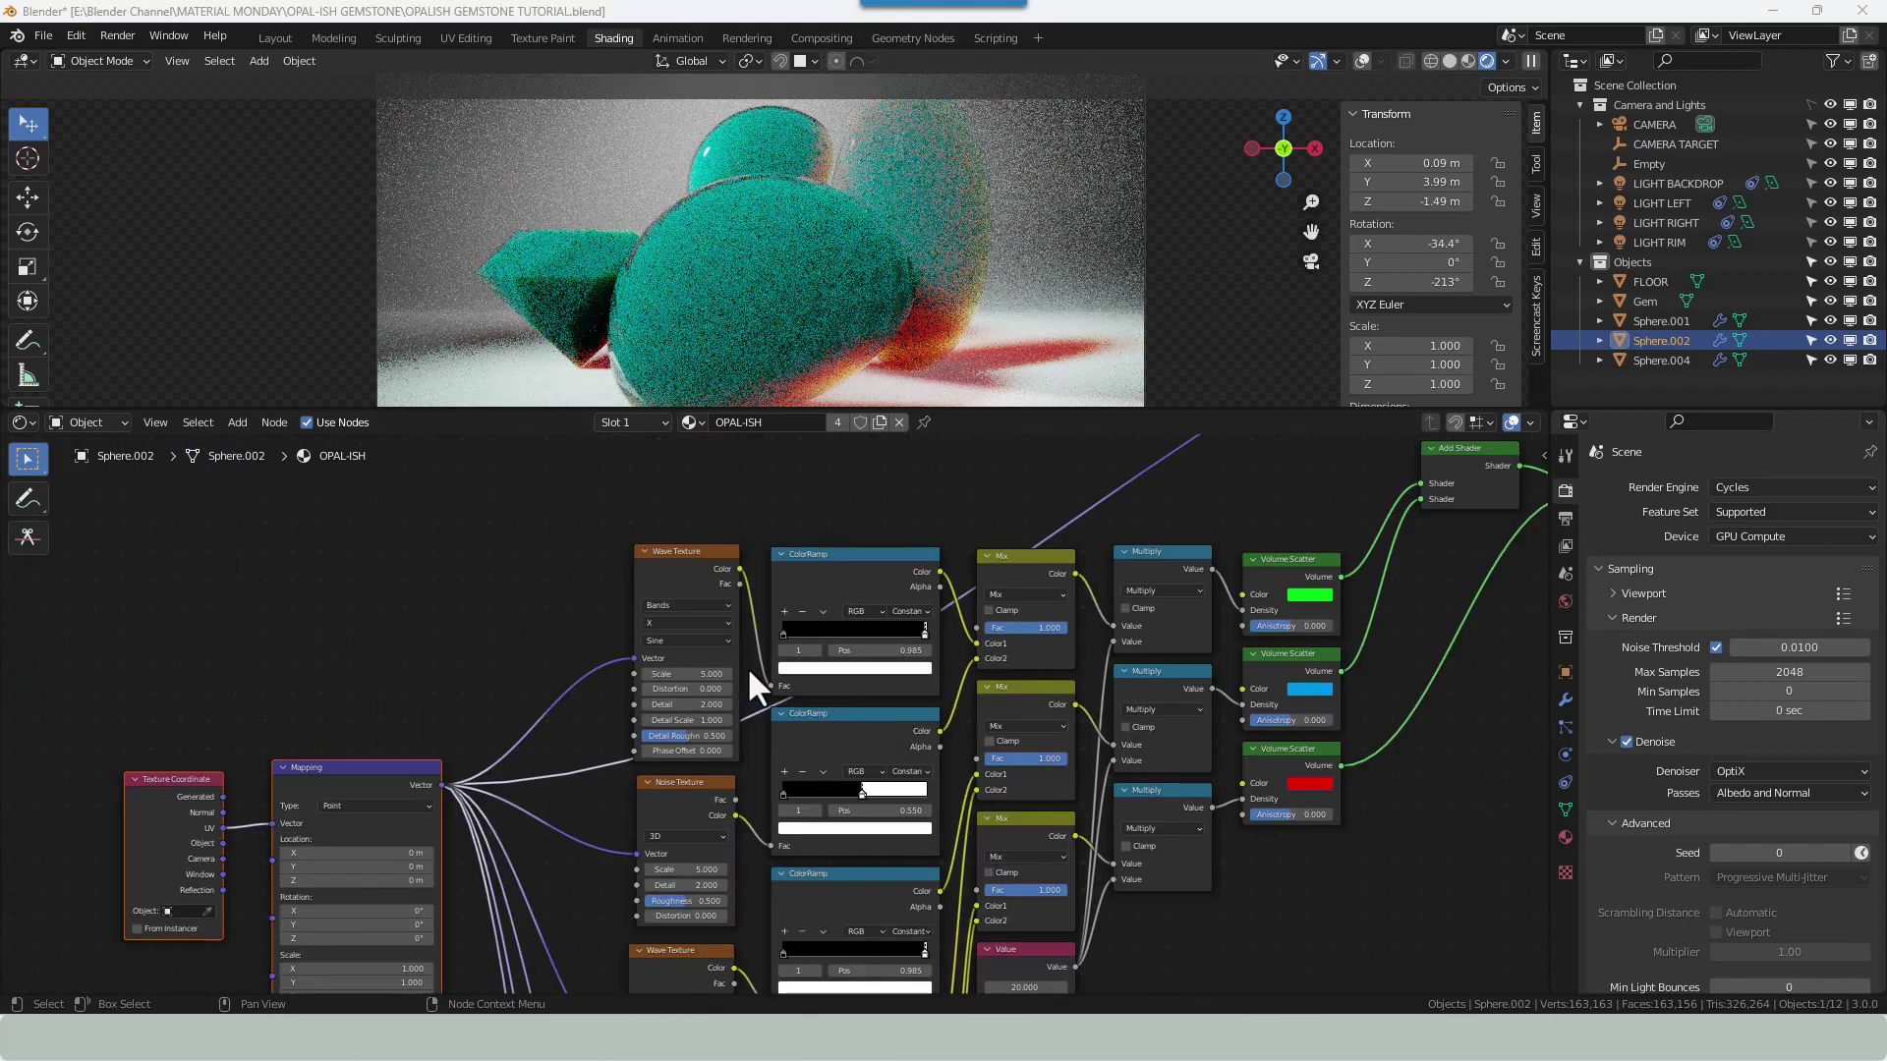
Give the first Wave Texture scale 3, distortion 9.7 and detail roughness 0.
{"action": "scroll", "coordinate": [673, 634], "scroll_direction": "up", "scroll_amount": 2}
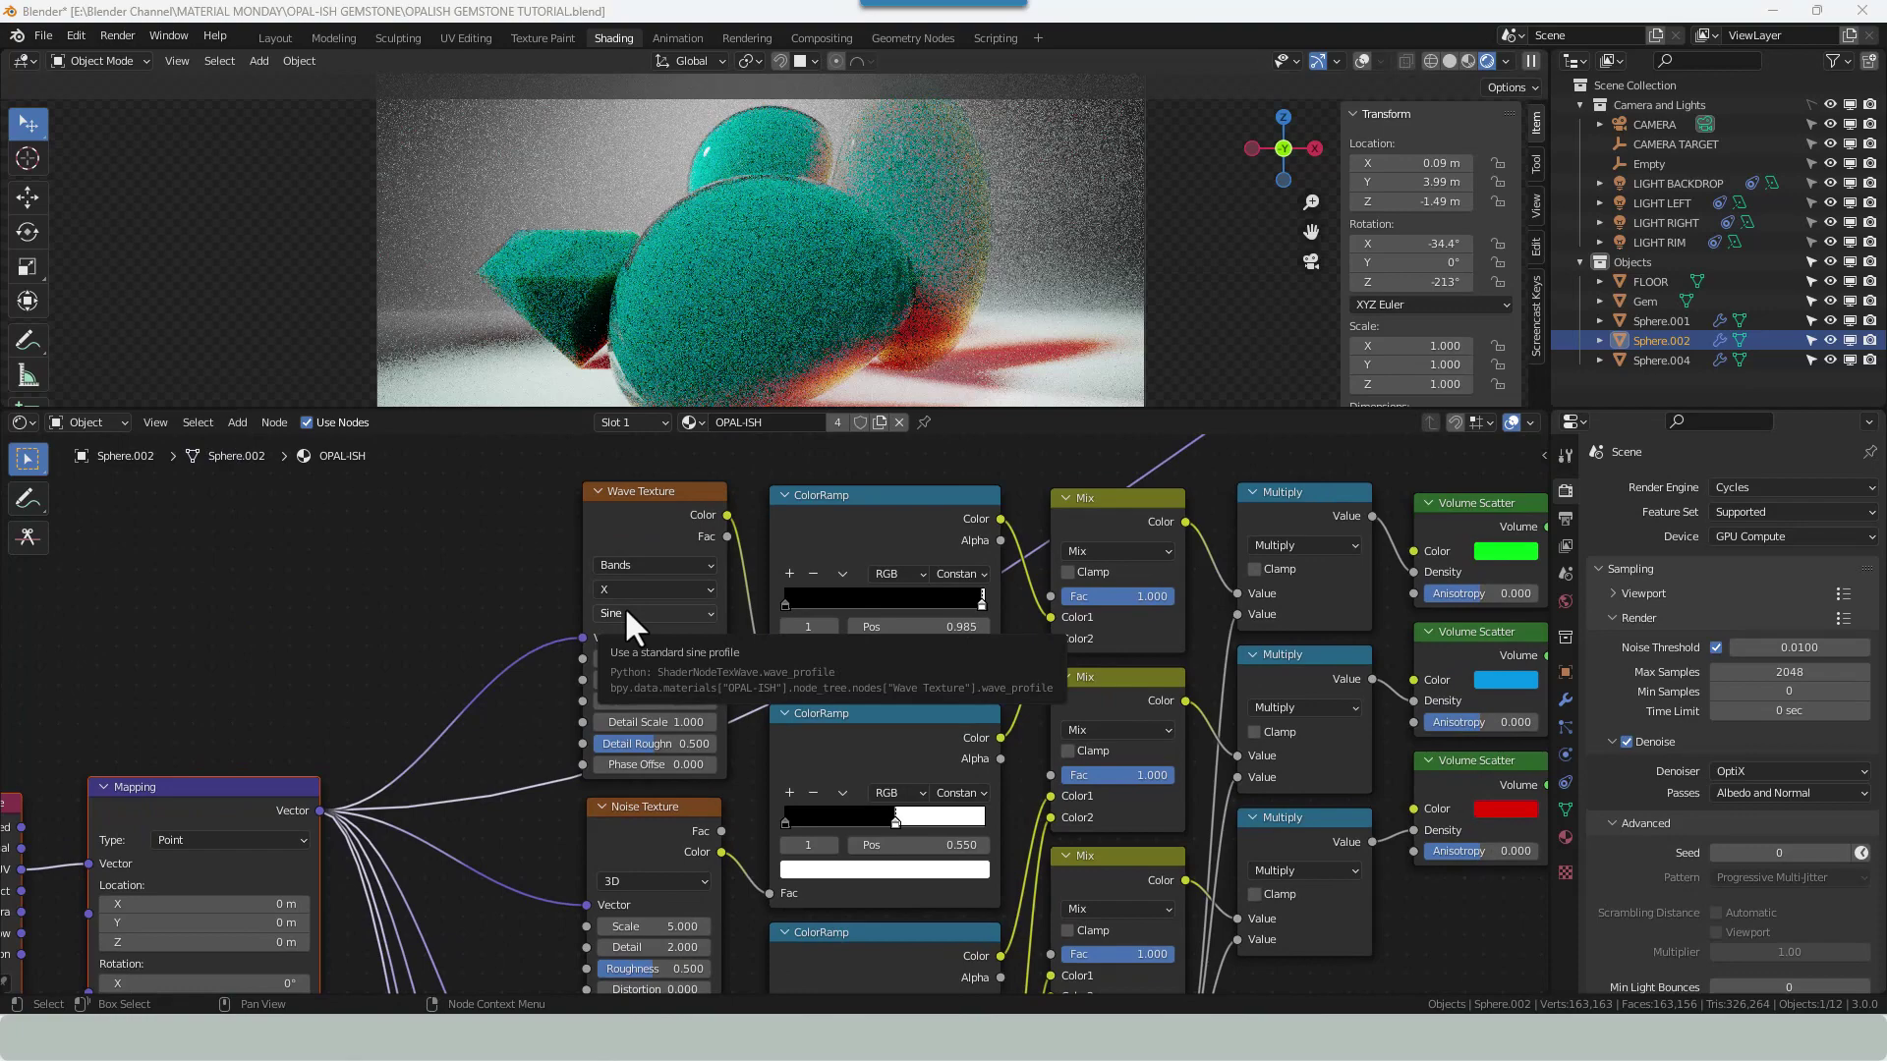
{"action": "left_click", "coordinate": [652, 665]}
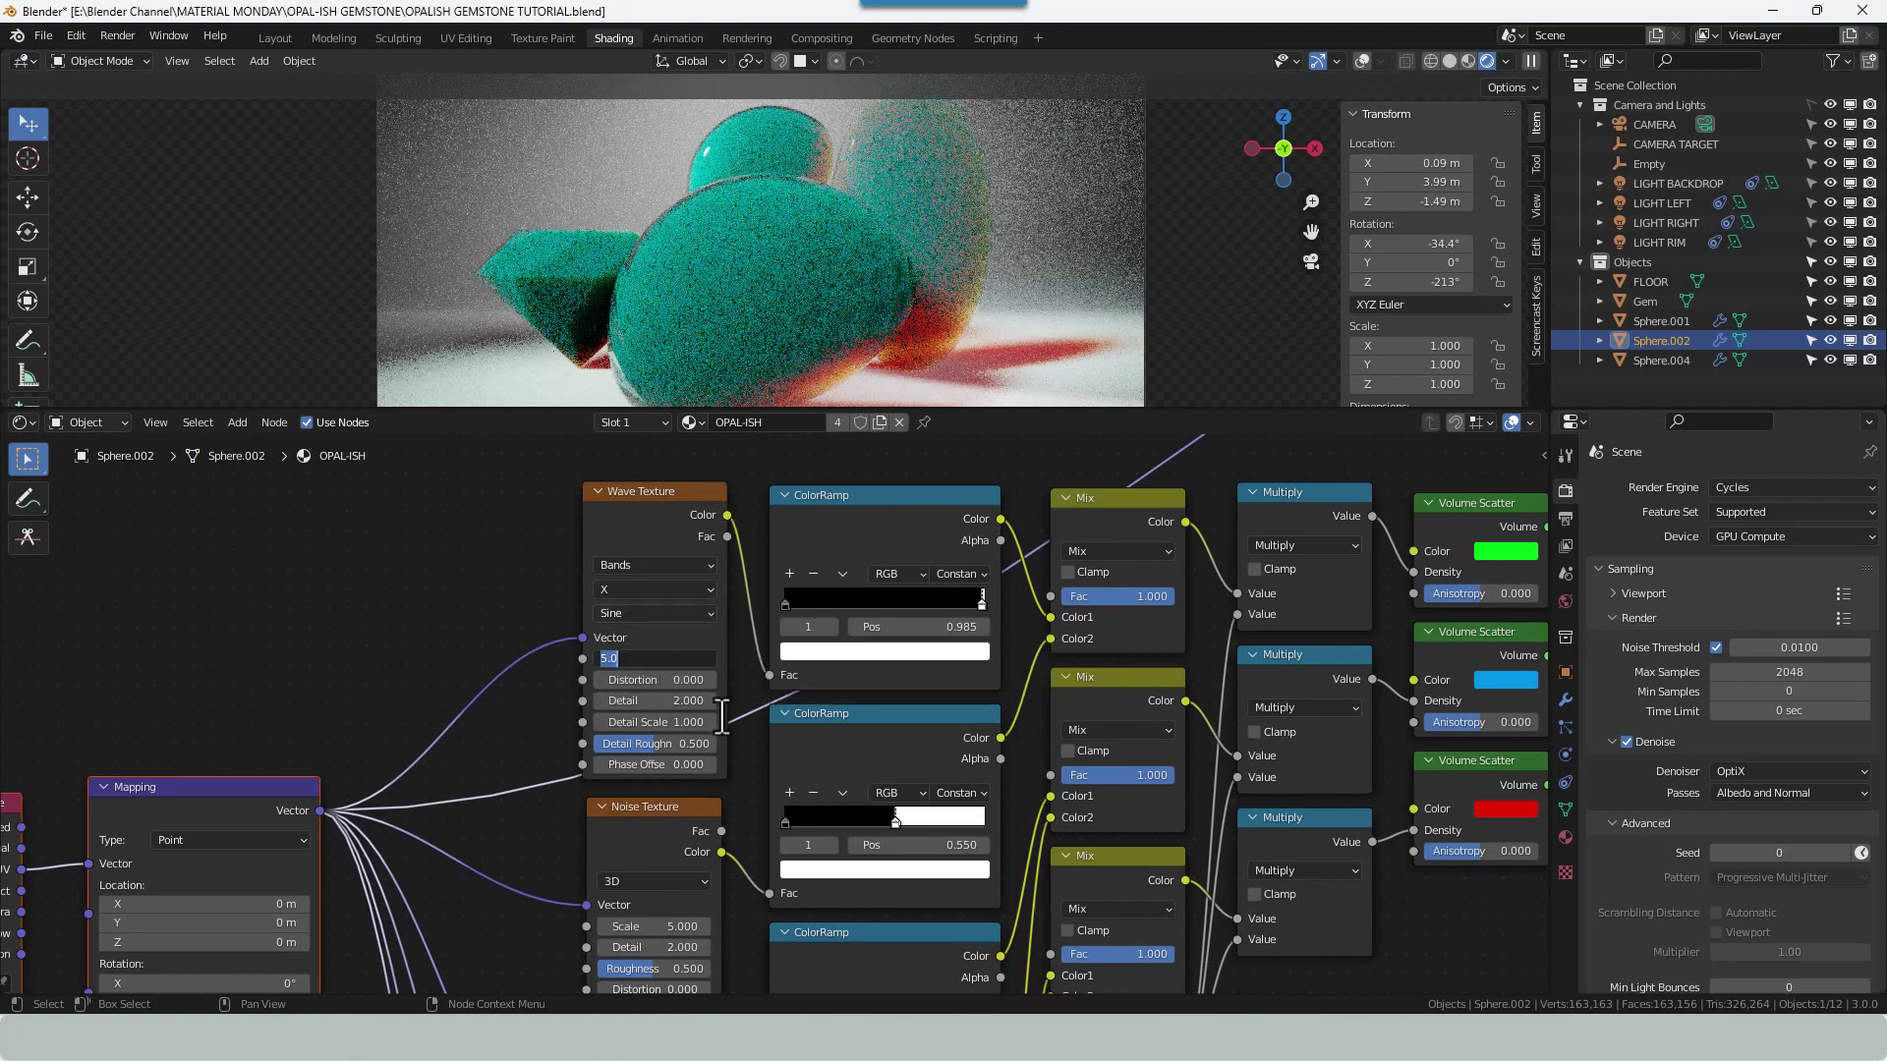
{"action": "type", "text": "3"}
{"action": "key", "text": "Tab"}
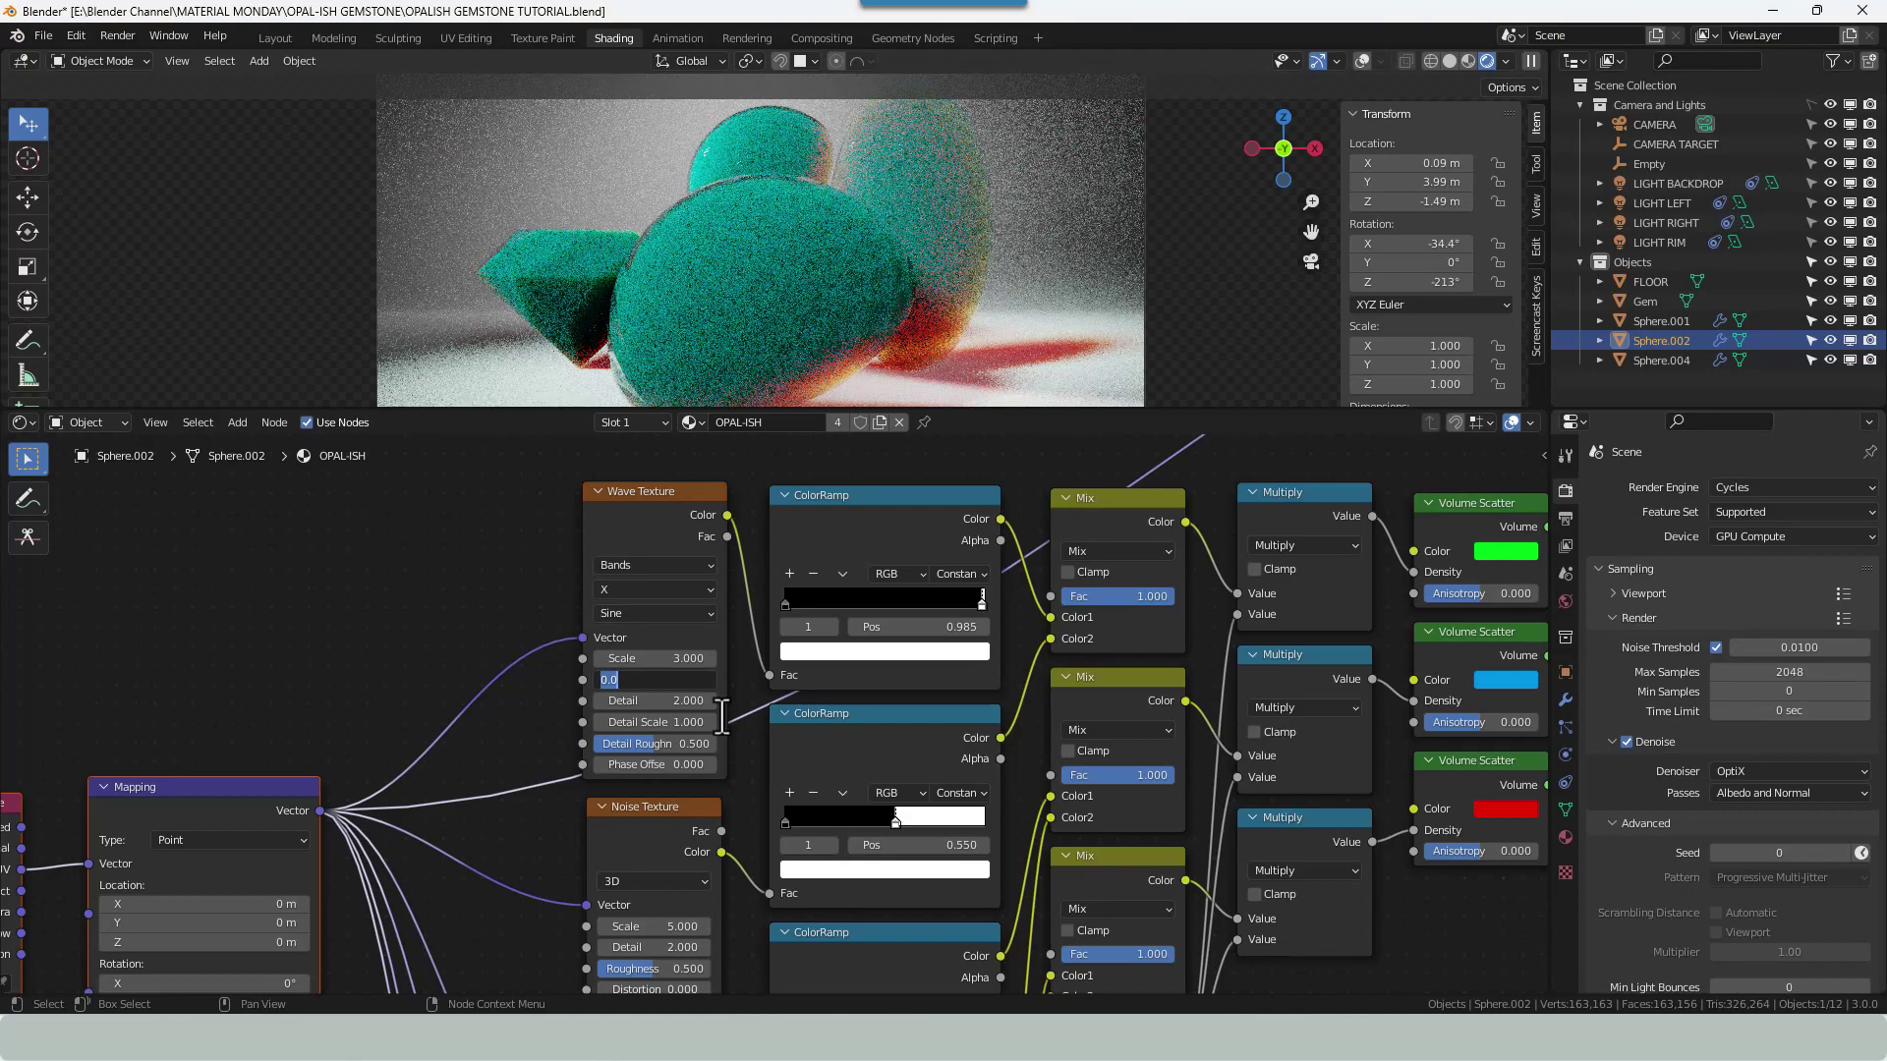
{"action": "type", "text": "9.7"}
{"action": "key", "text": "Tab"}
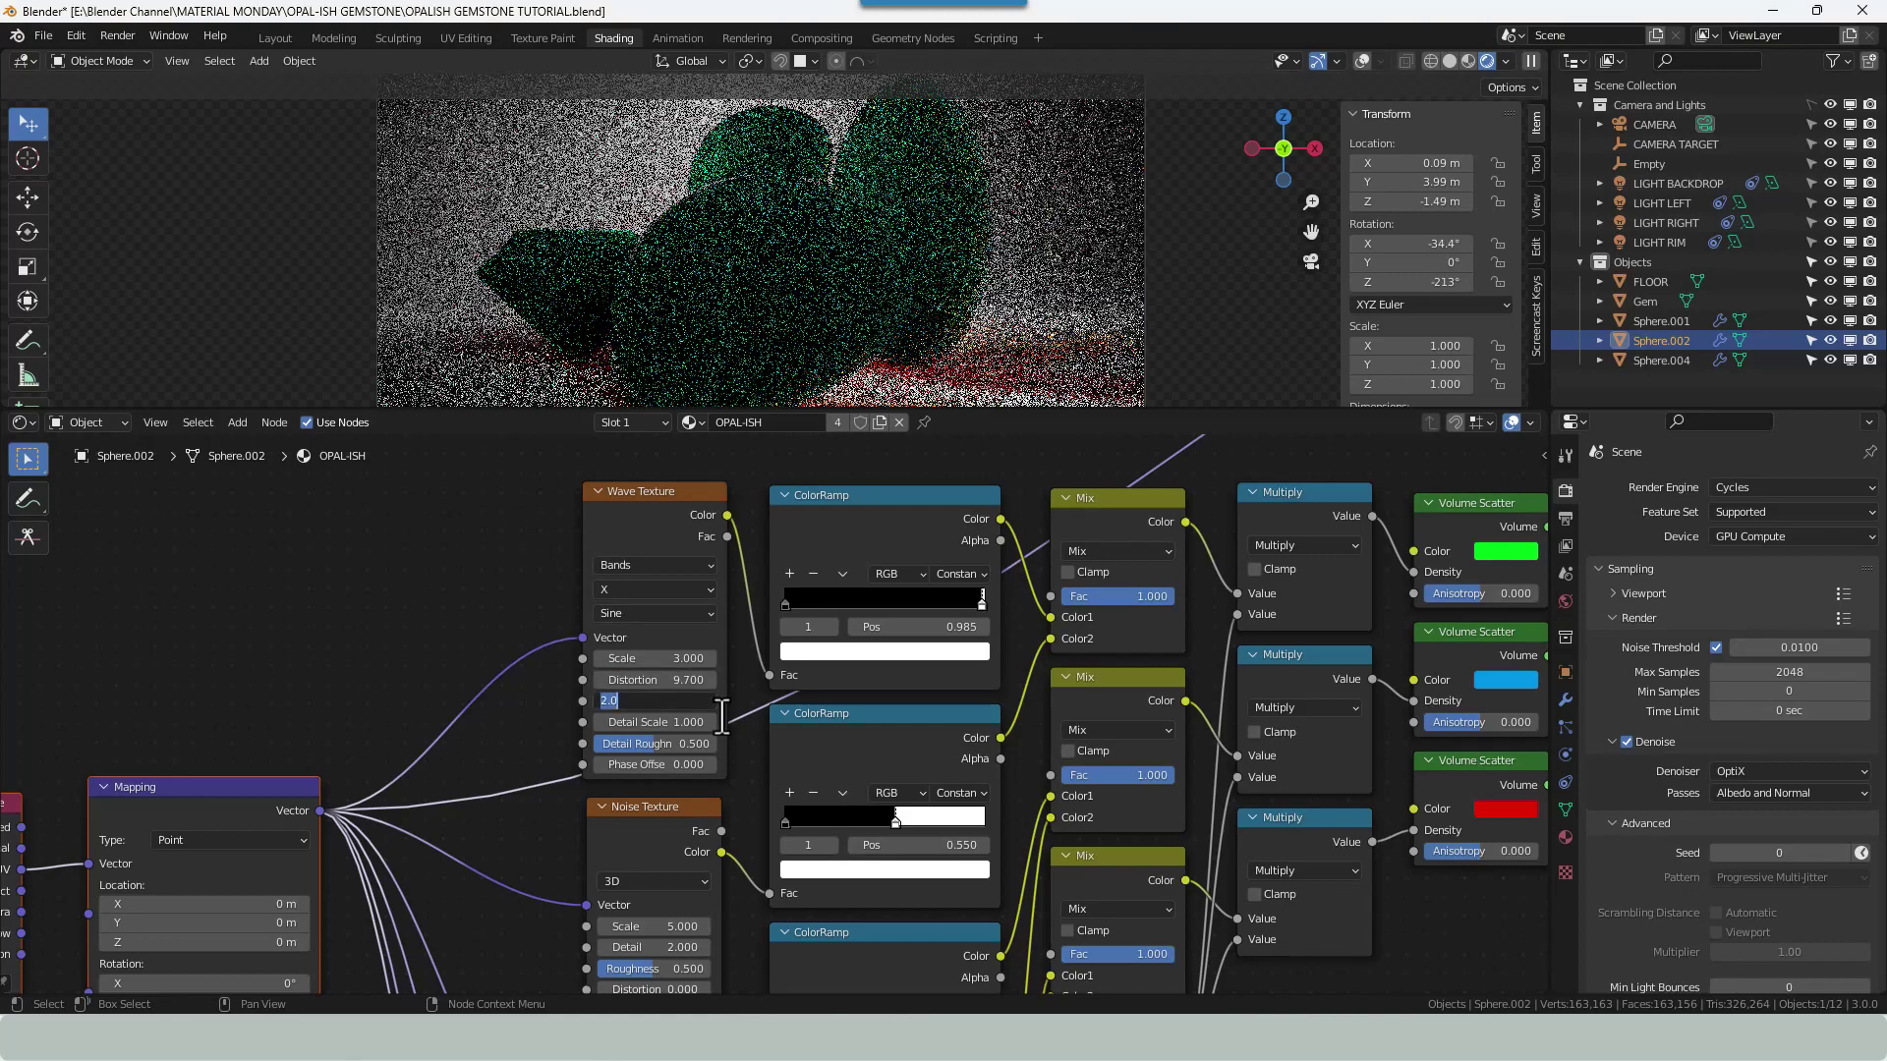
{"action": "key", "text": "Tab"}
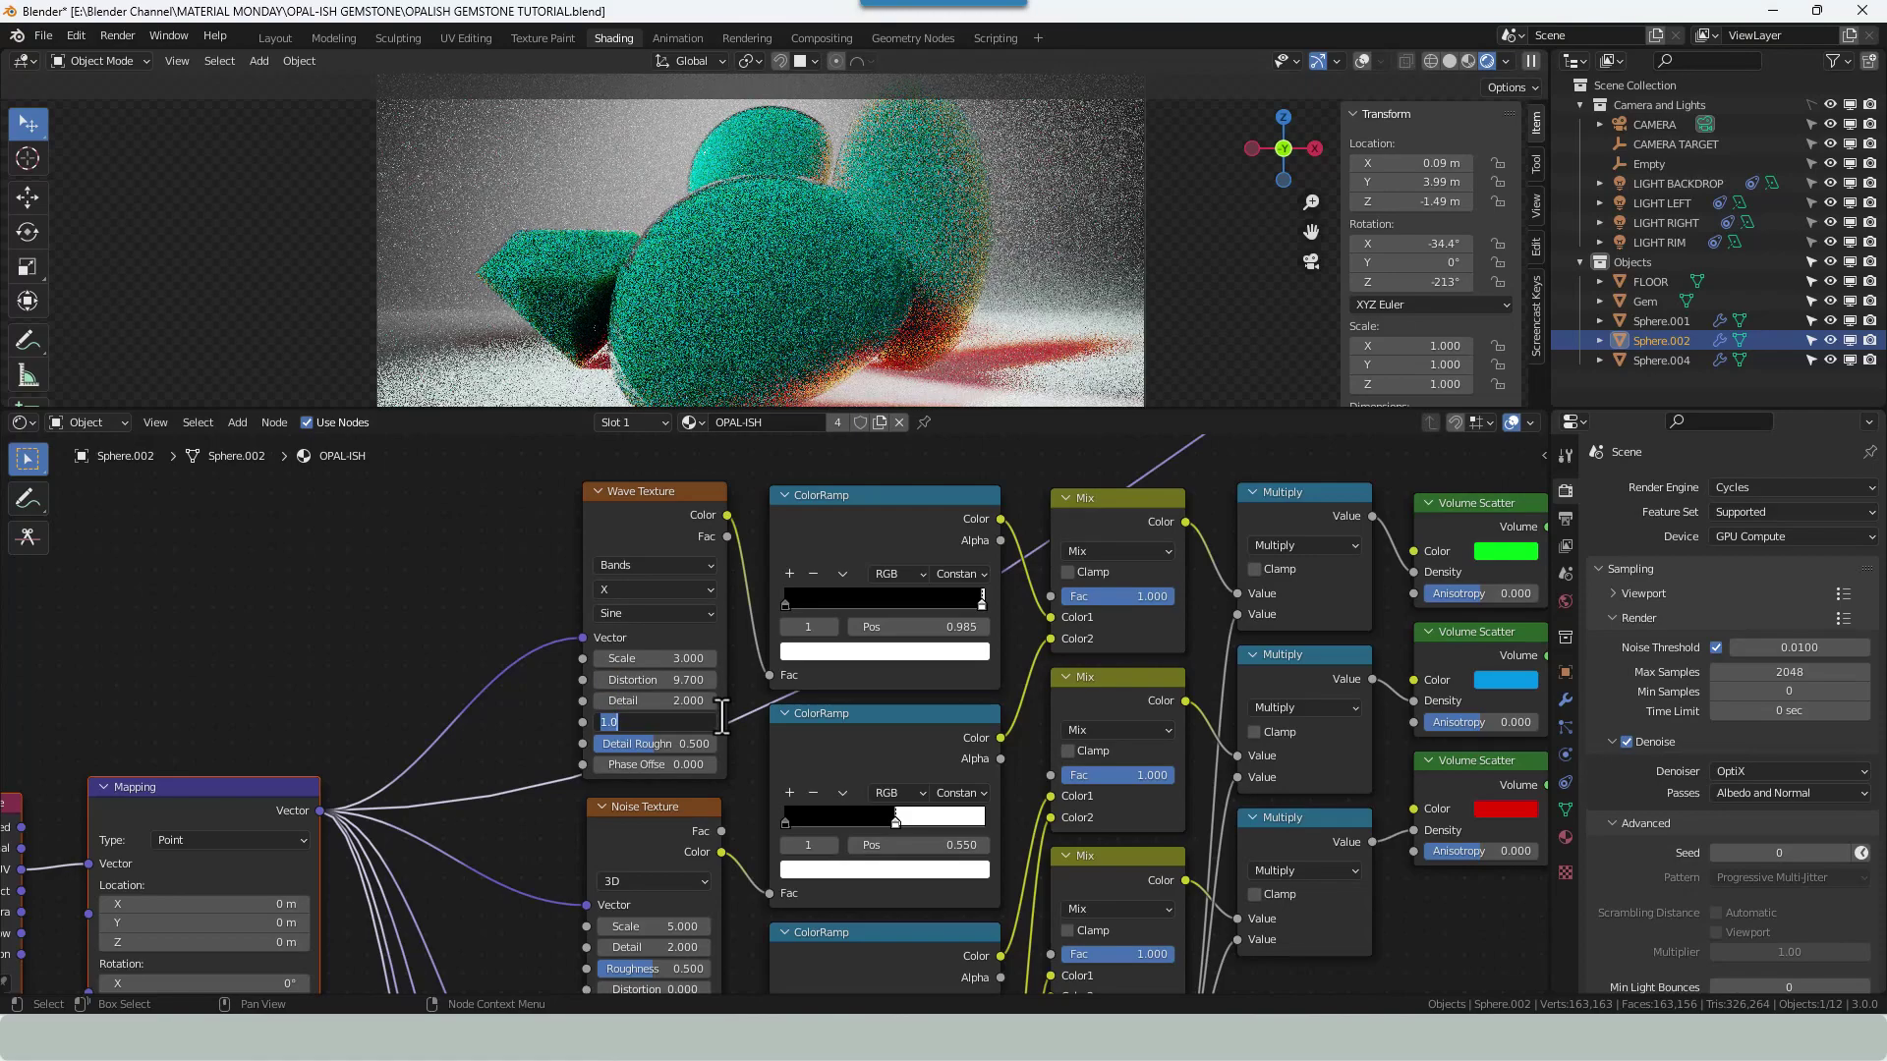
{"action": "key", "text": "Tab"}
{"action": "type", "text": "0"}
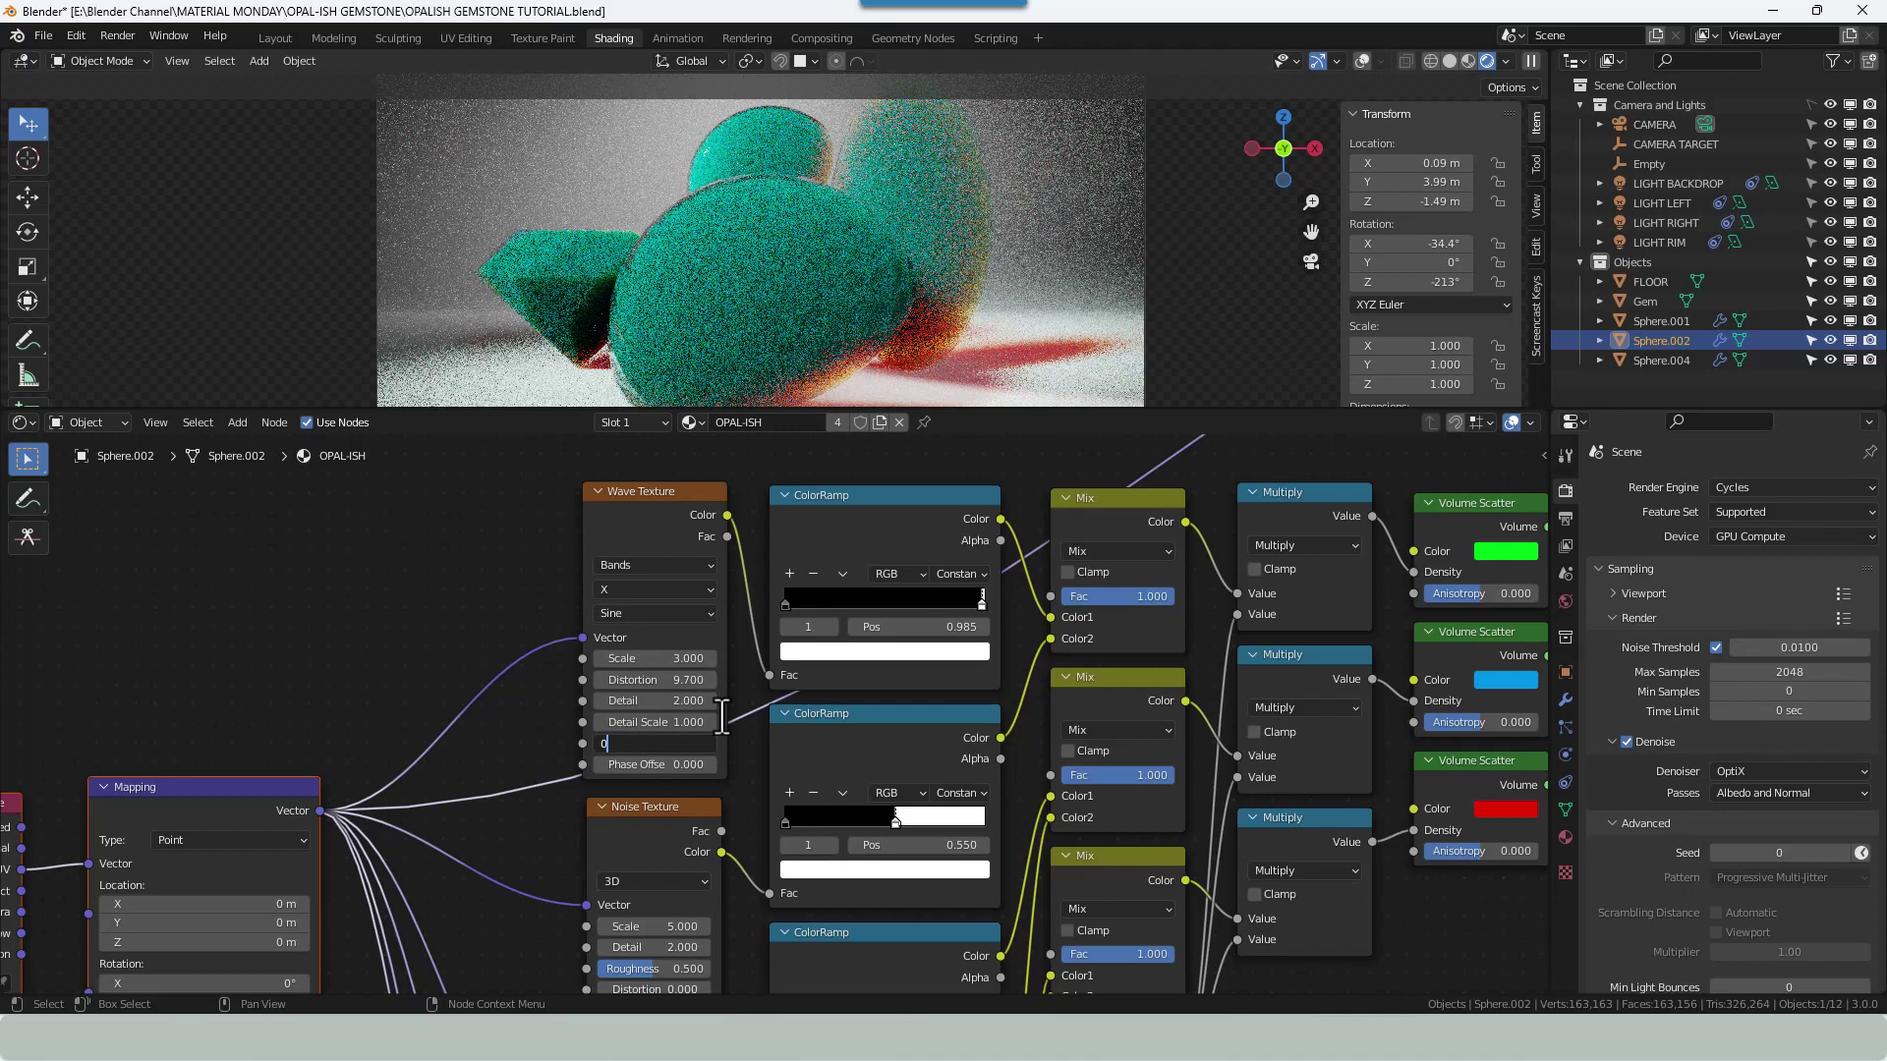
{"action": "key", "text": "Return"}
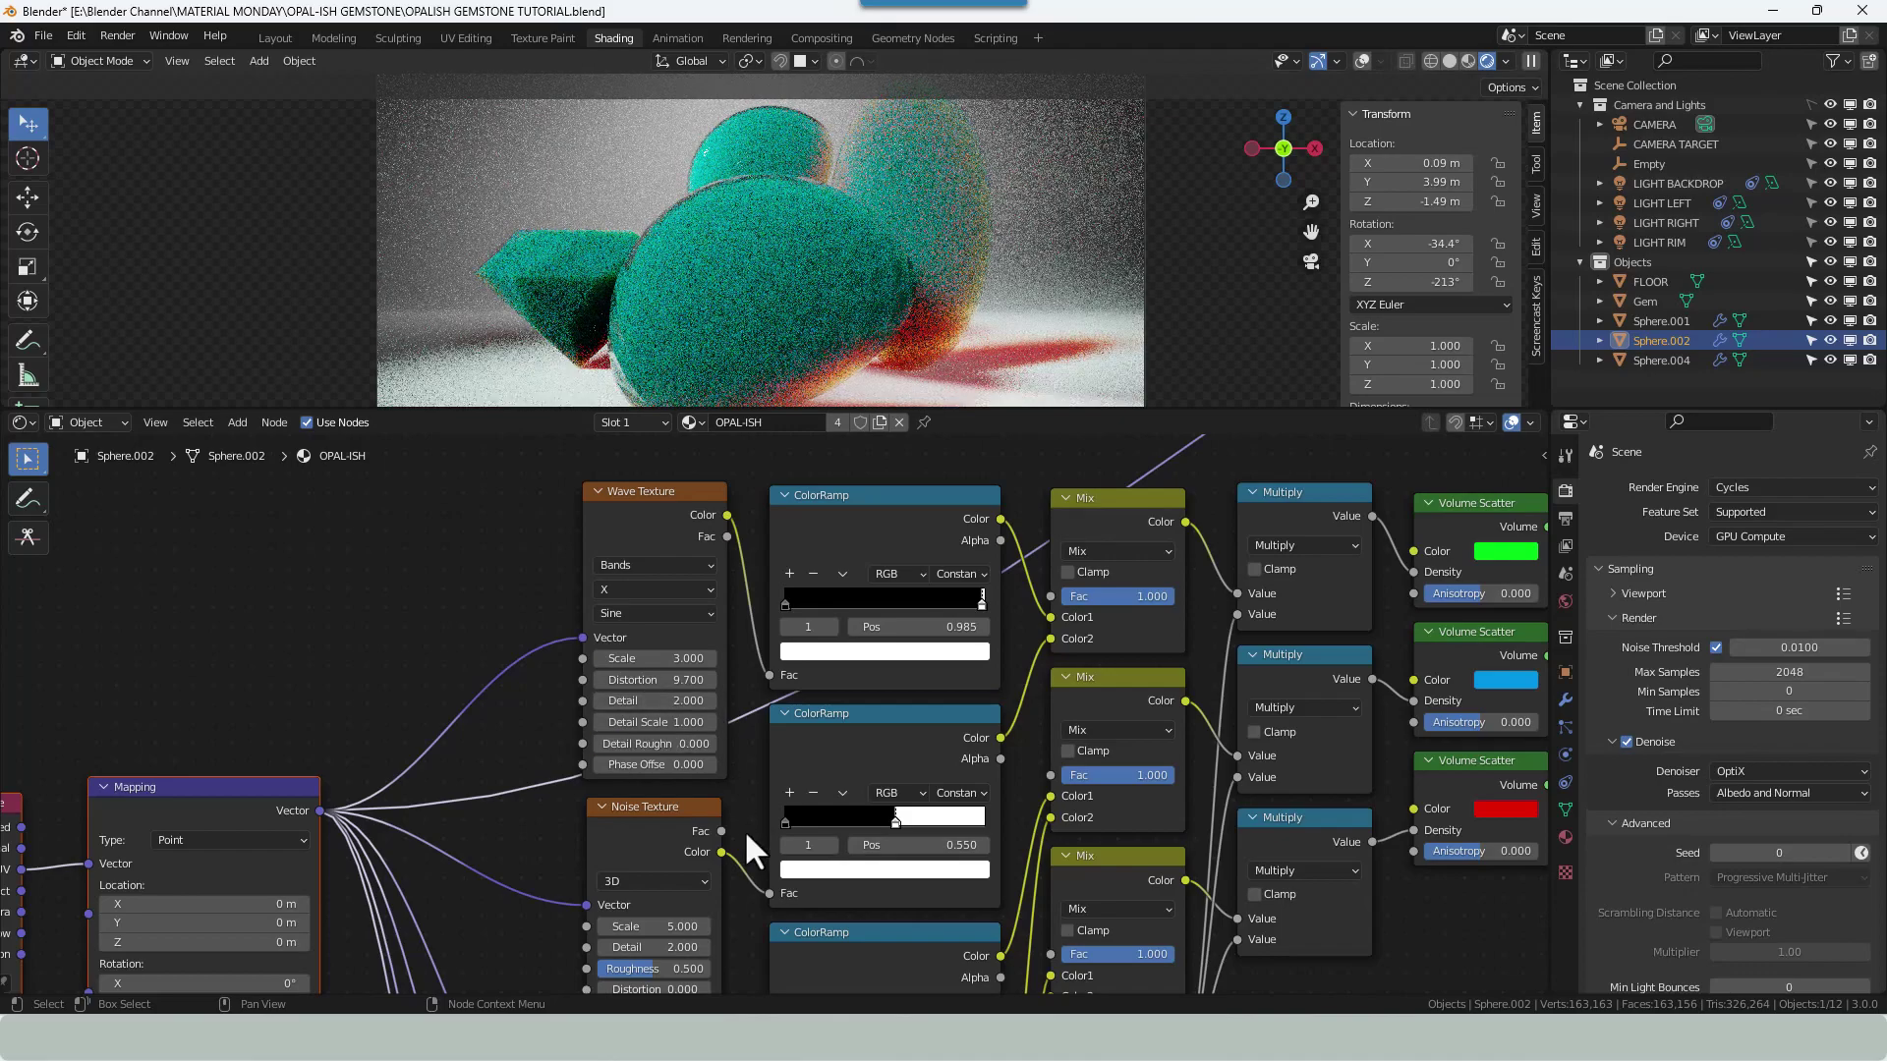
Set the paired Noise Texture's roughness to 0.
{"action": "scroll", "coordinate": [743, 834], "scroll_direction": "down", "scroll_amount": 4, "text": "shift"}
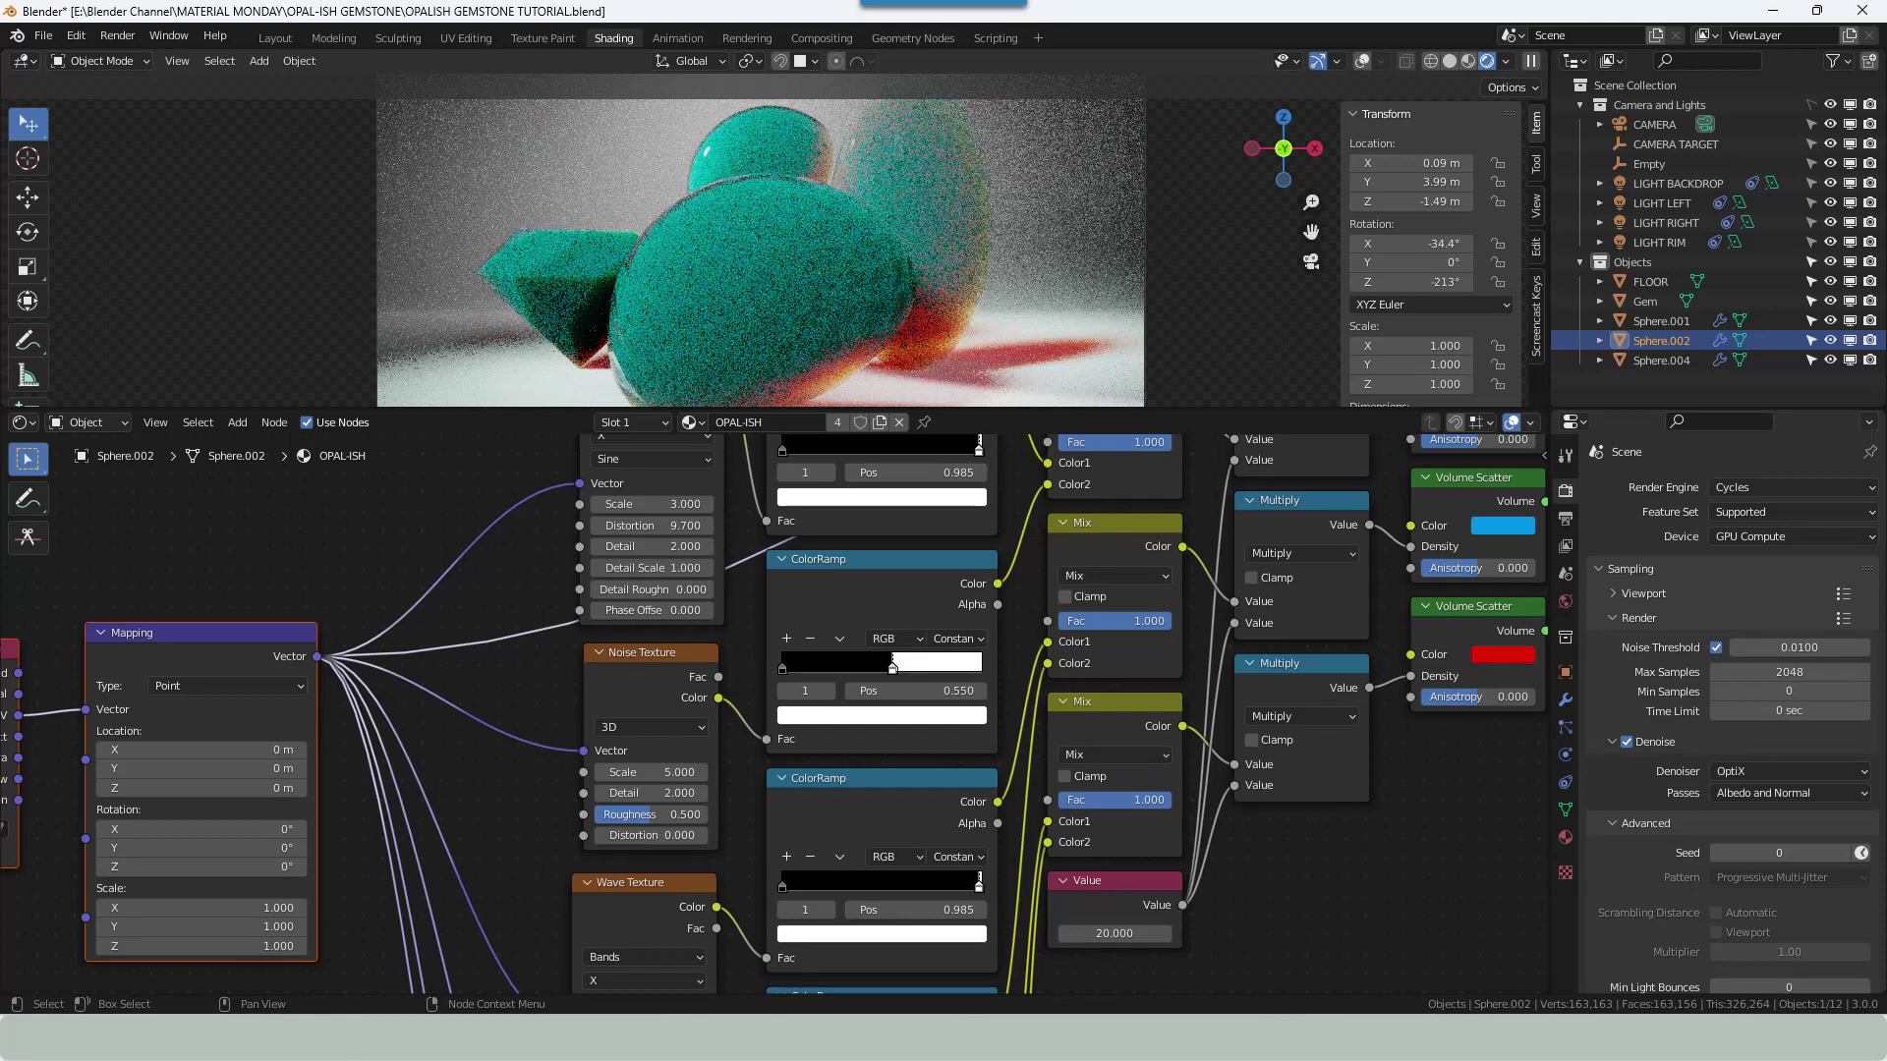
{"action": "scroll", "coordinate": [657, 786], "scroll_direction": "down", "scroll_amount": 1}
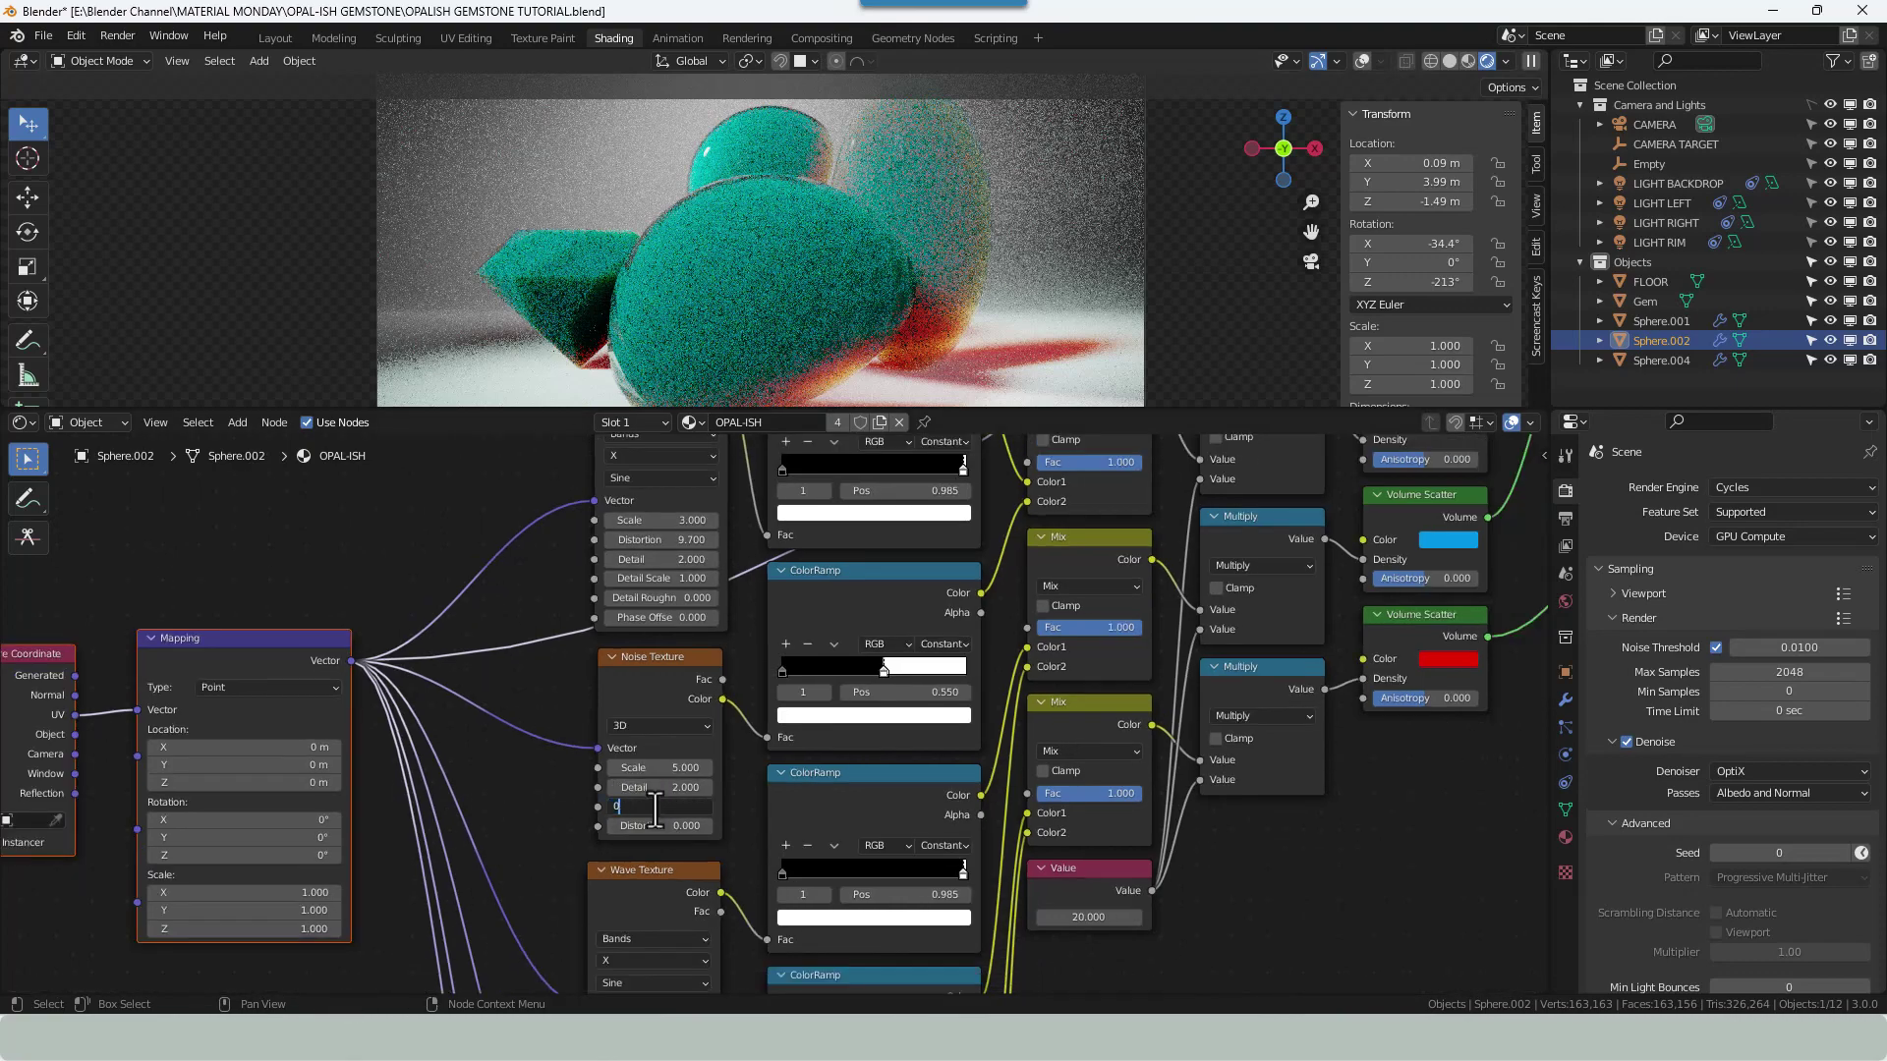
{"action": "key", "text": "BackSpace"}
{"action": "middle_click_drag", "start_coordinate": [661, 800], "coordinate": [683, 494]}
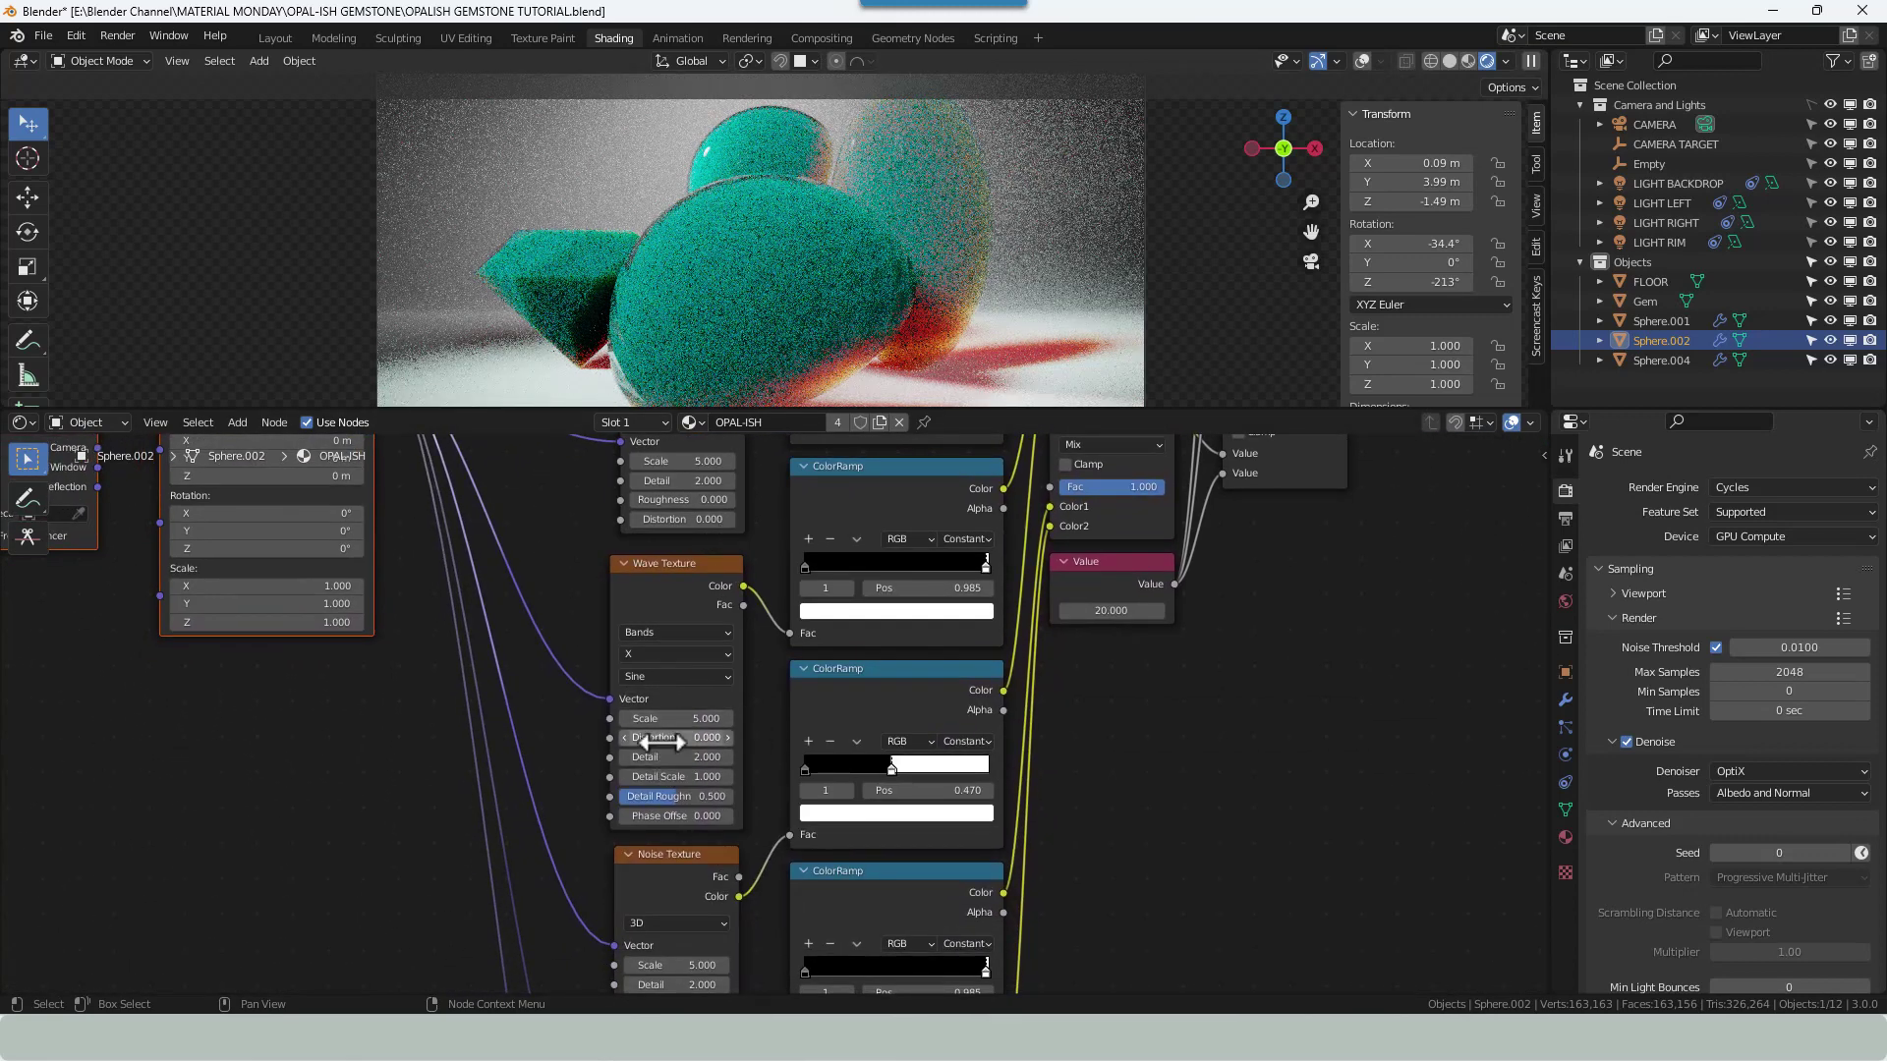
Set the second Wave Texture's distortion to 12 and detail roughness to 0.
{"action": "double_click", "coordinate": [723, 737]}
{"action": "type", "text": "12"}
{"action": "key", "text": "Tab"}
{"action": "key", "text": "Tab"}
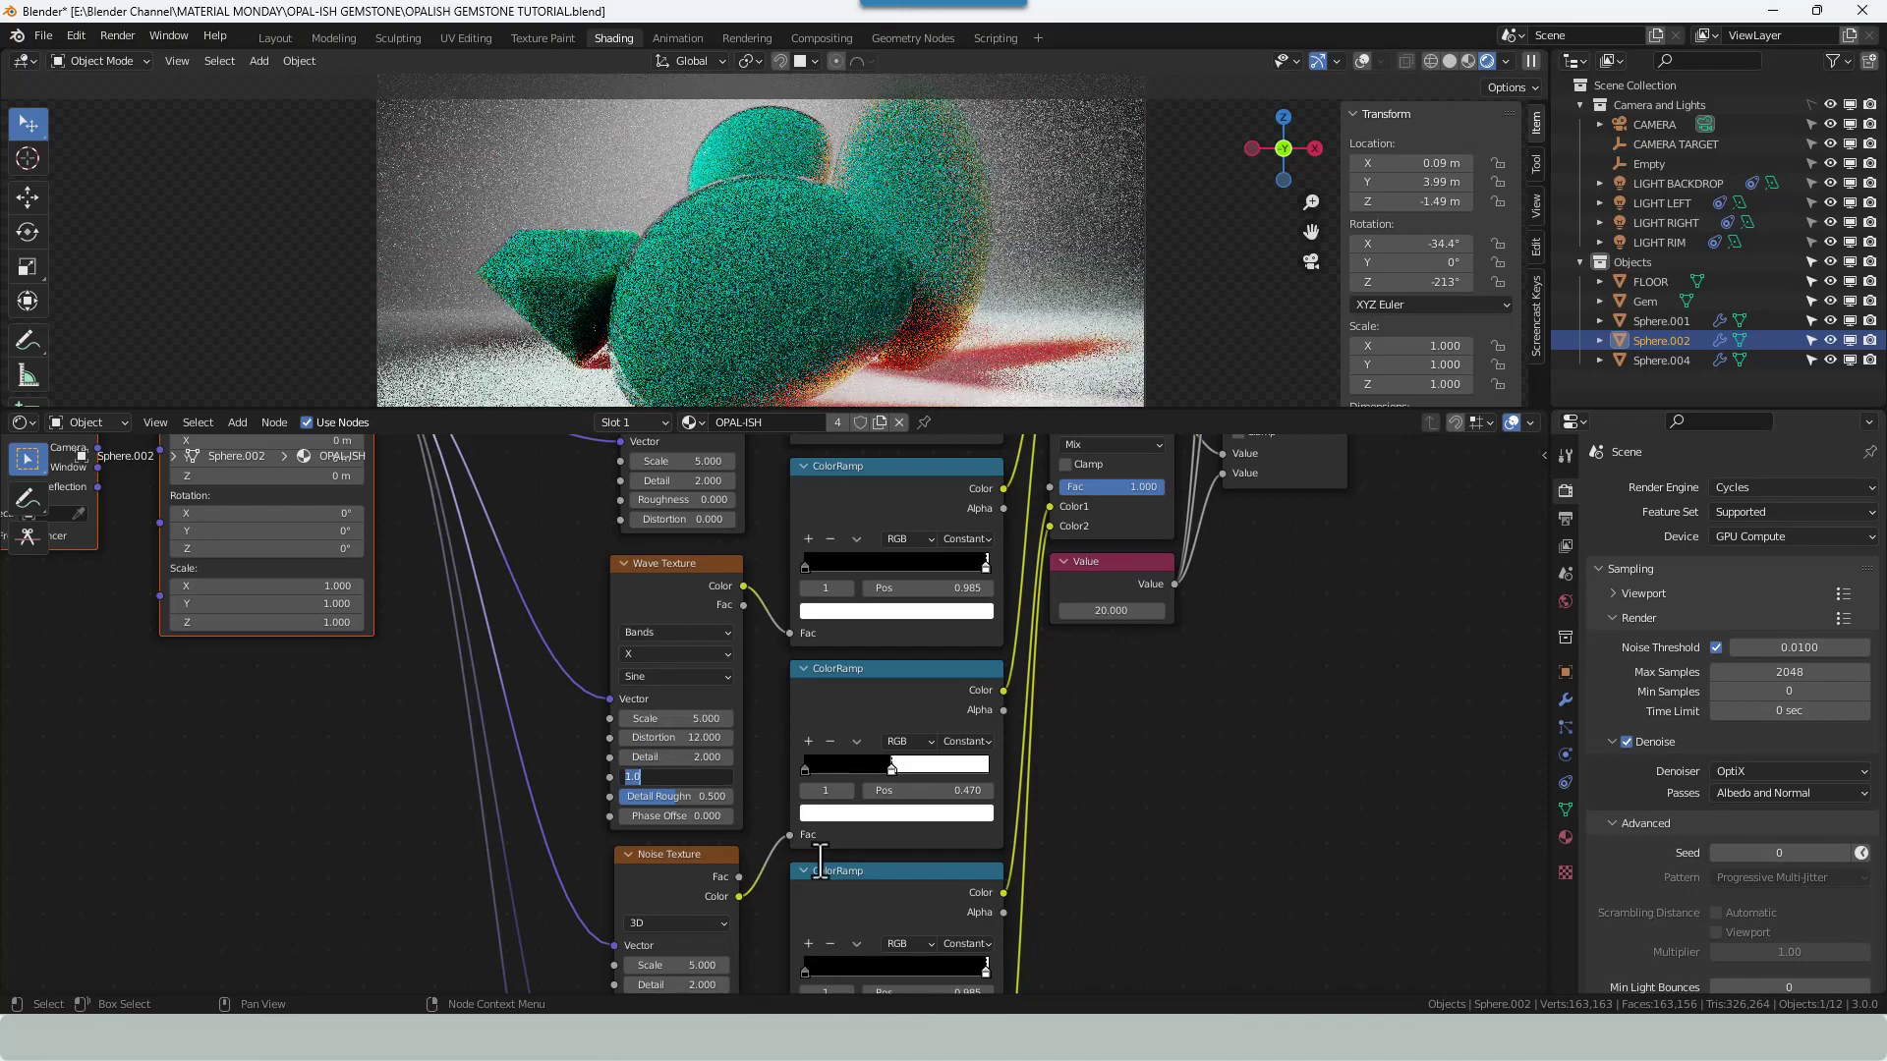
{"action": "key", "text": "Tab"}
{"action": "type", "text": "0"}
{"action": "key", "text": "Return"}
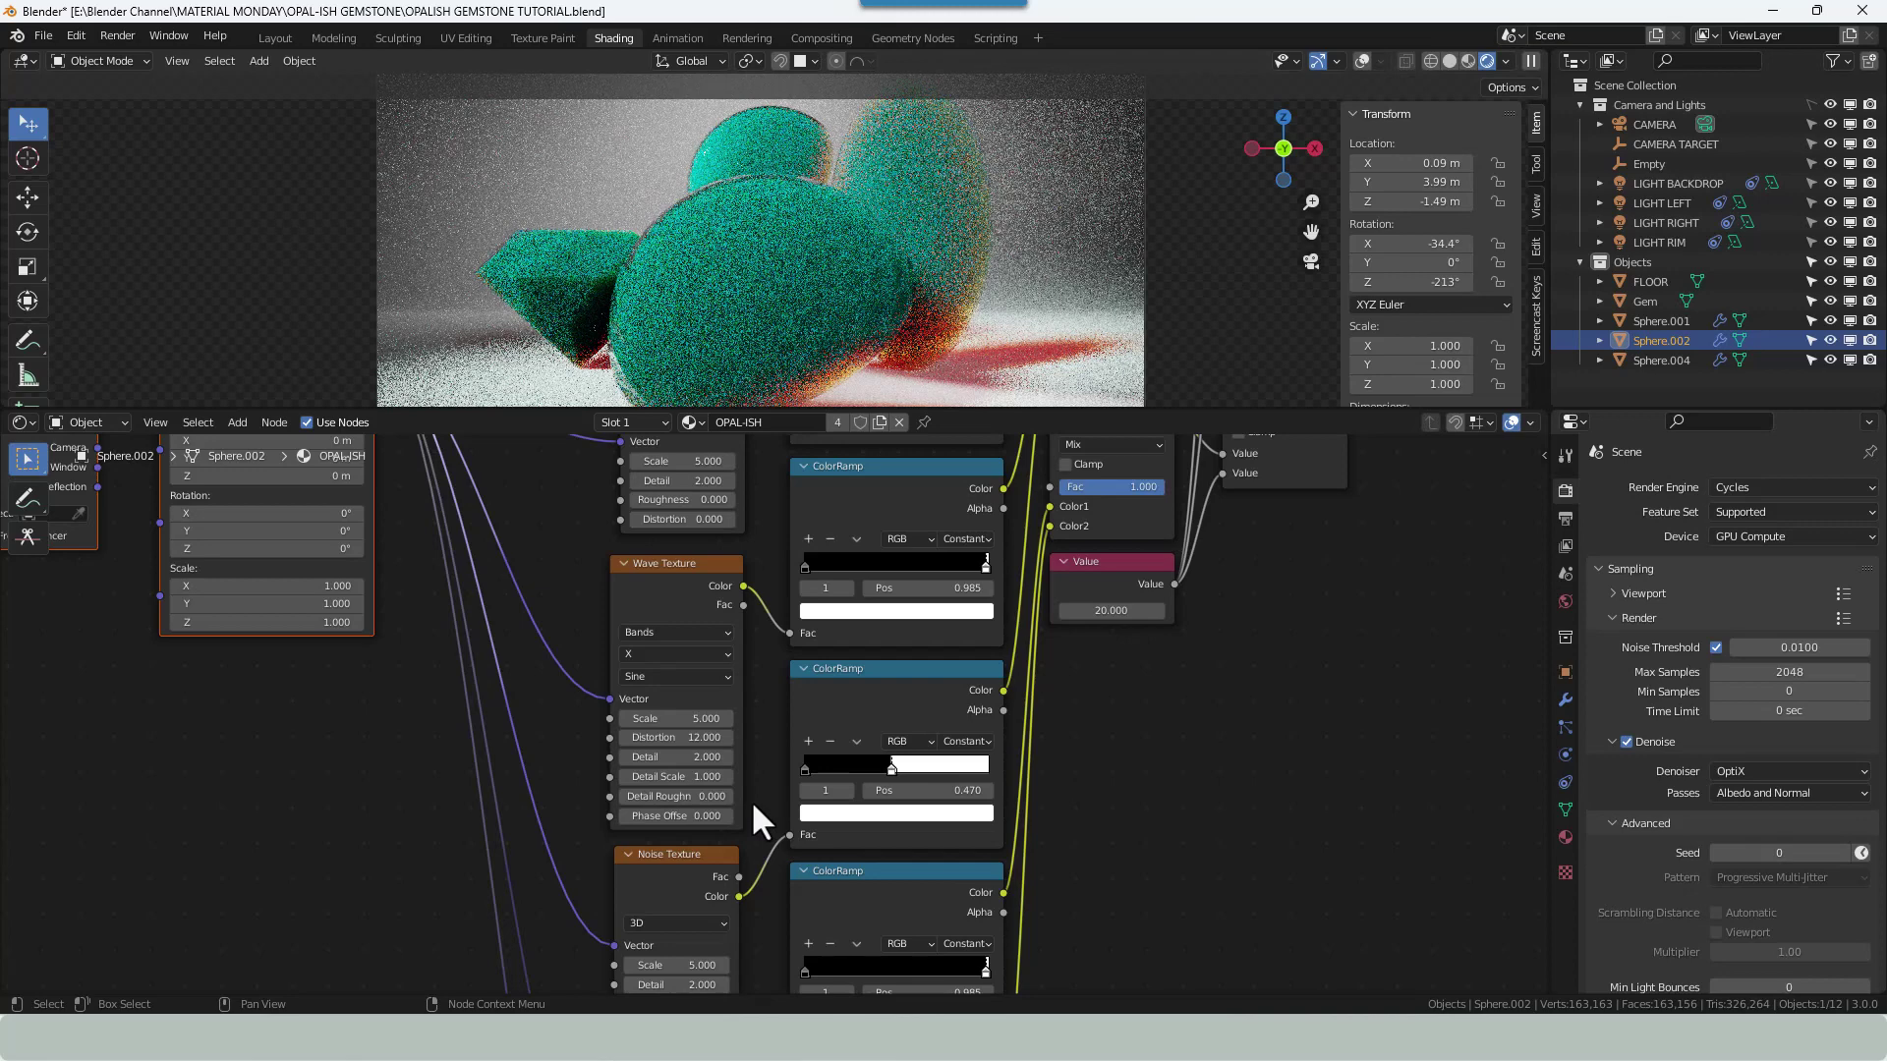
Give the second Noise Texture scale 6 and roughness 0.
{"action": "scroll", "coordinate": [758, 885], "scroll_direction": "down", "scroll_amount": 2}
{"action": "middle_click_drag", "start_coordinate": [759, 885], "coordinate": [741, 659]}
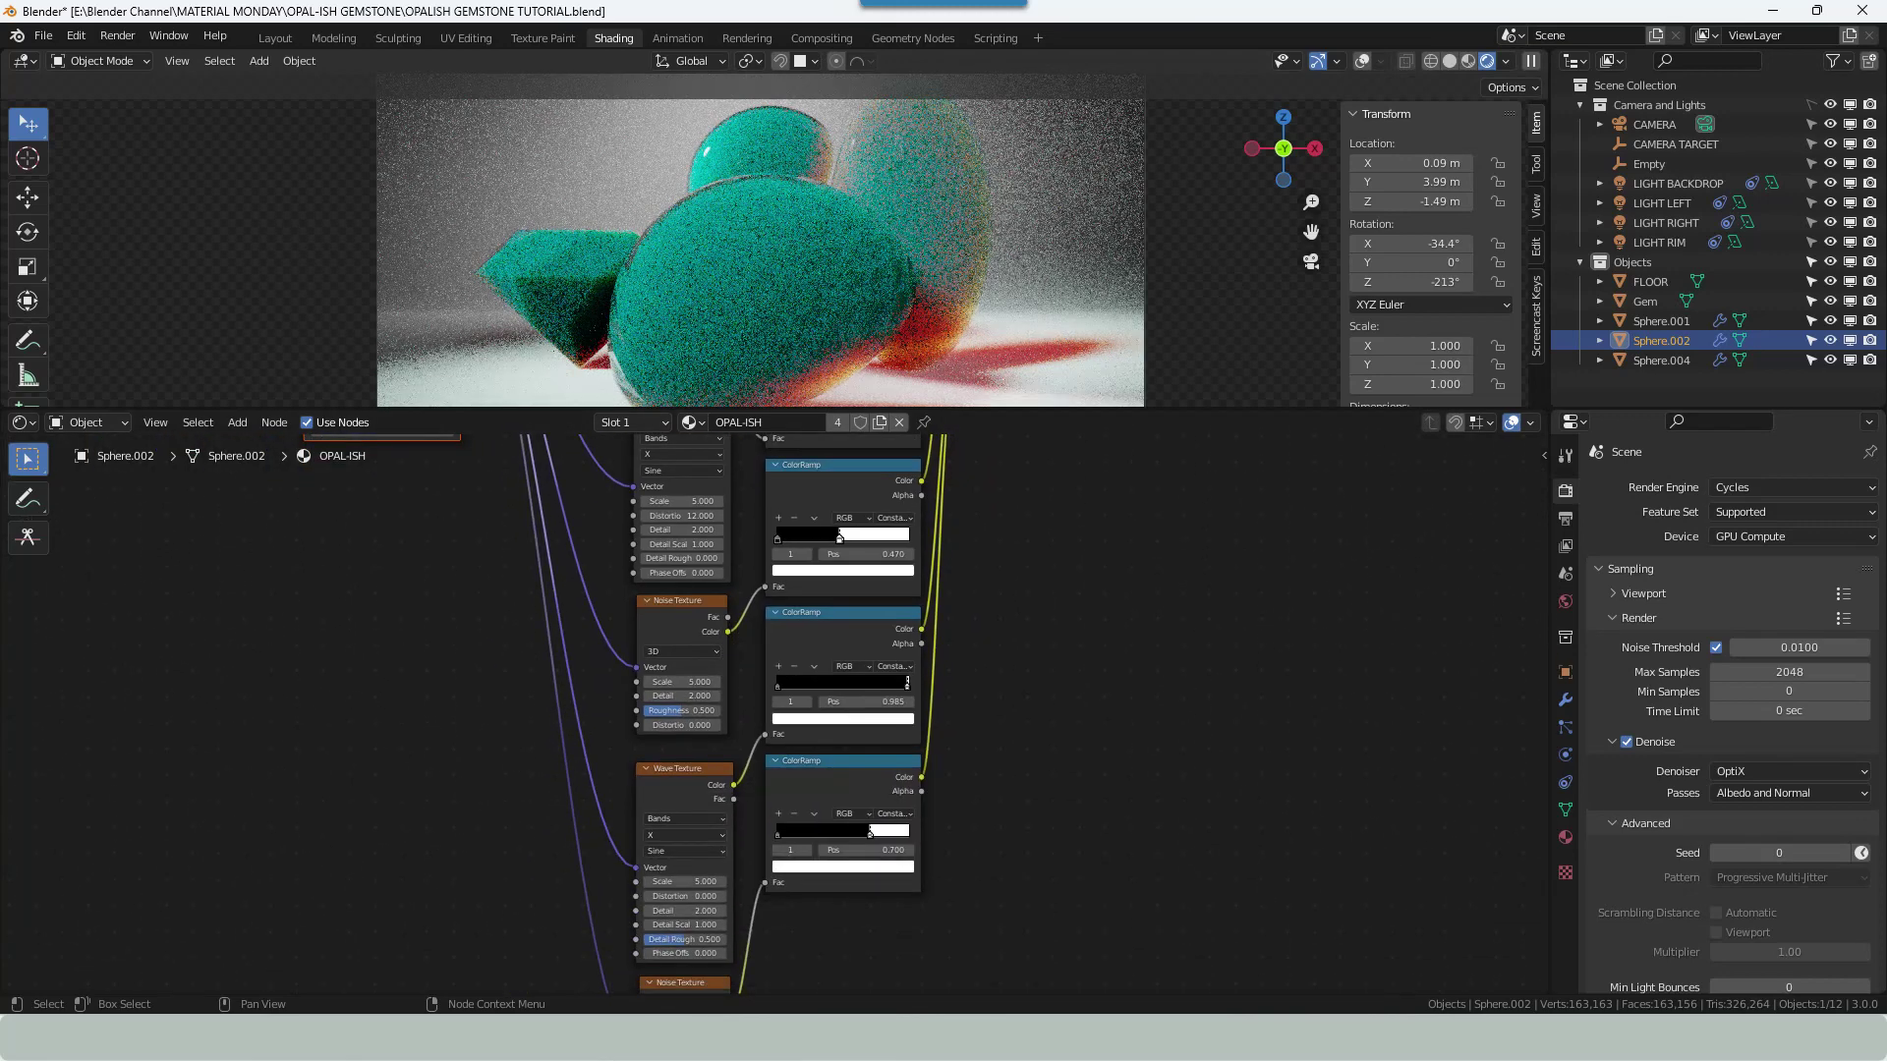
{"action": "left_click", "coordinate": [678, 682]}
{"action": "type", "text": "6"}
{"action": "key", "text": "Tab"}
{"action": "key", "text": "Tab"}
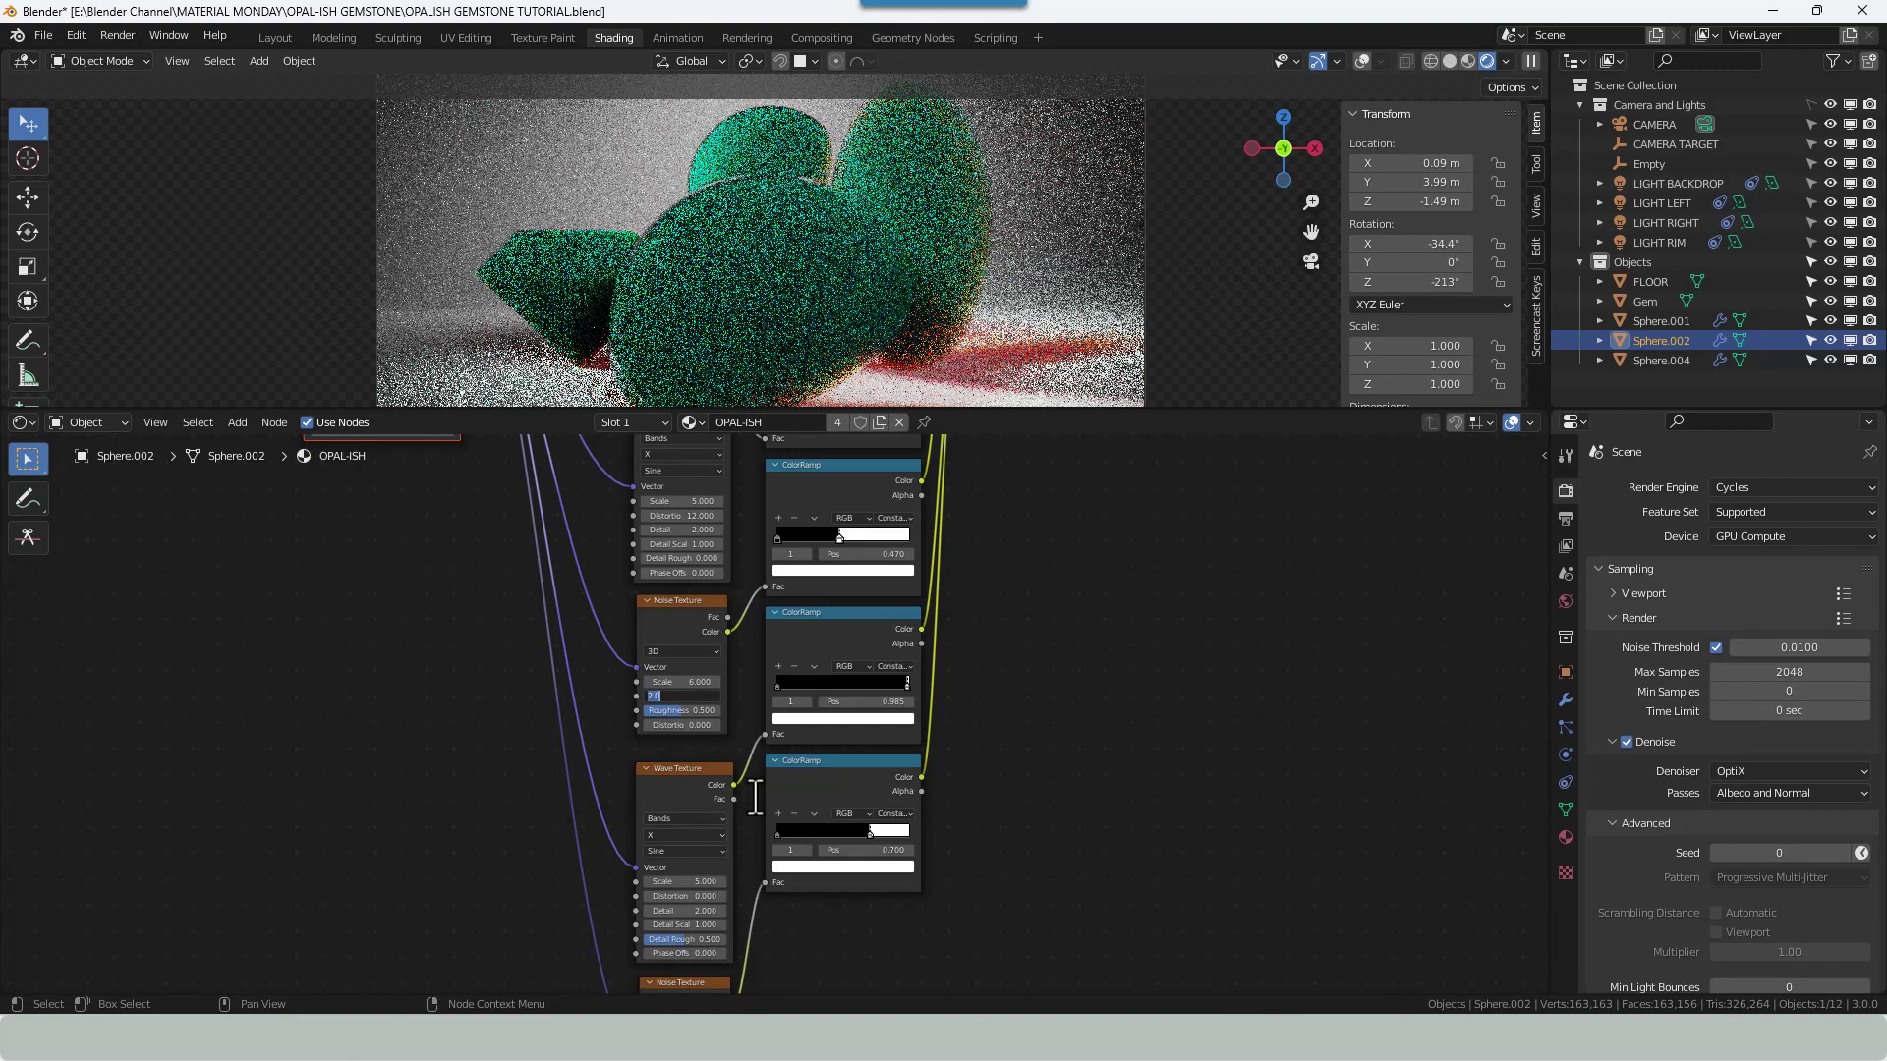
{"action": "type", "text": "0"}
{"action": "key", "text": "Return"}
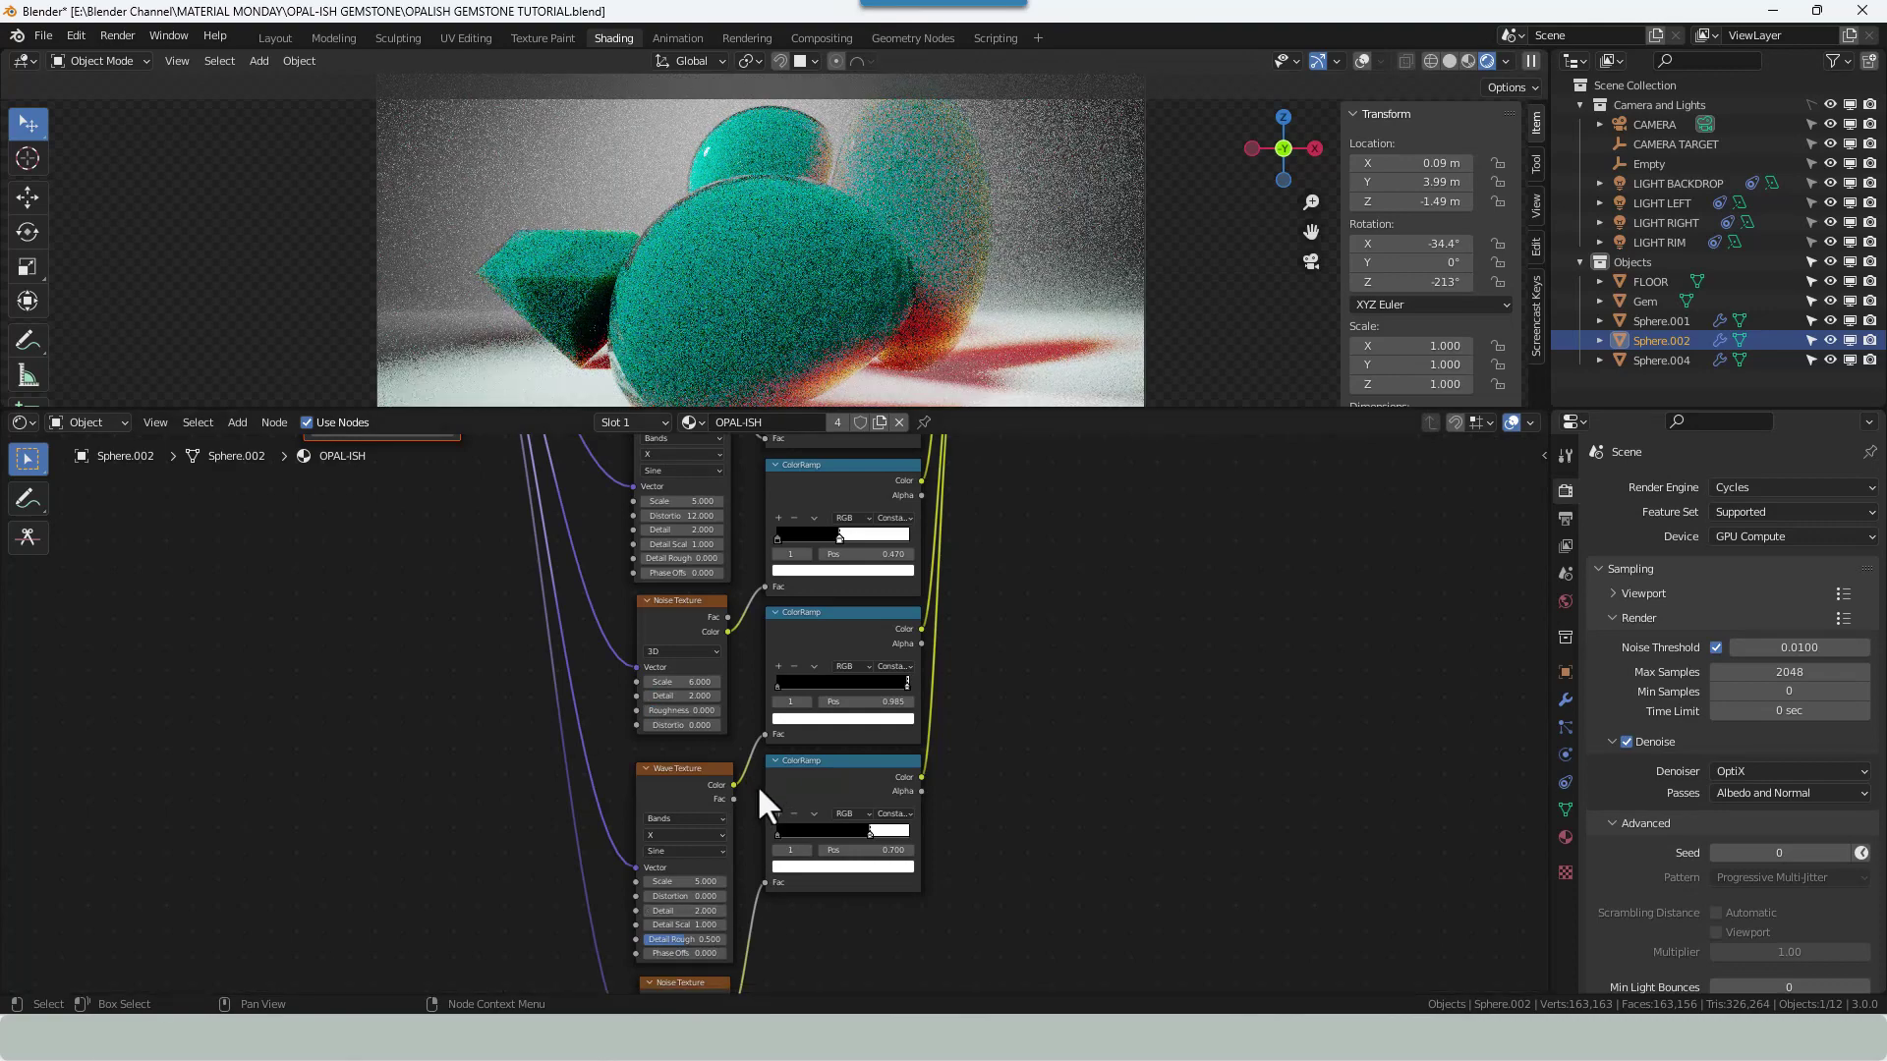
{"action": "scroll", "coordinate": [753, 794], "scroll_direction": "down", "scroll_amount": 1}
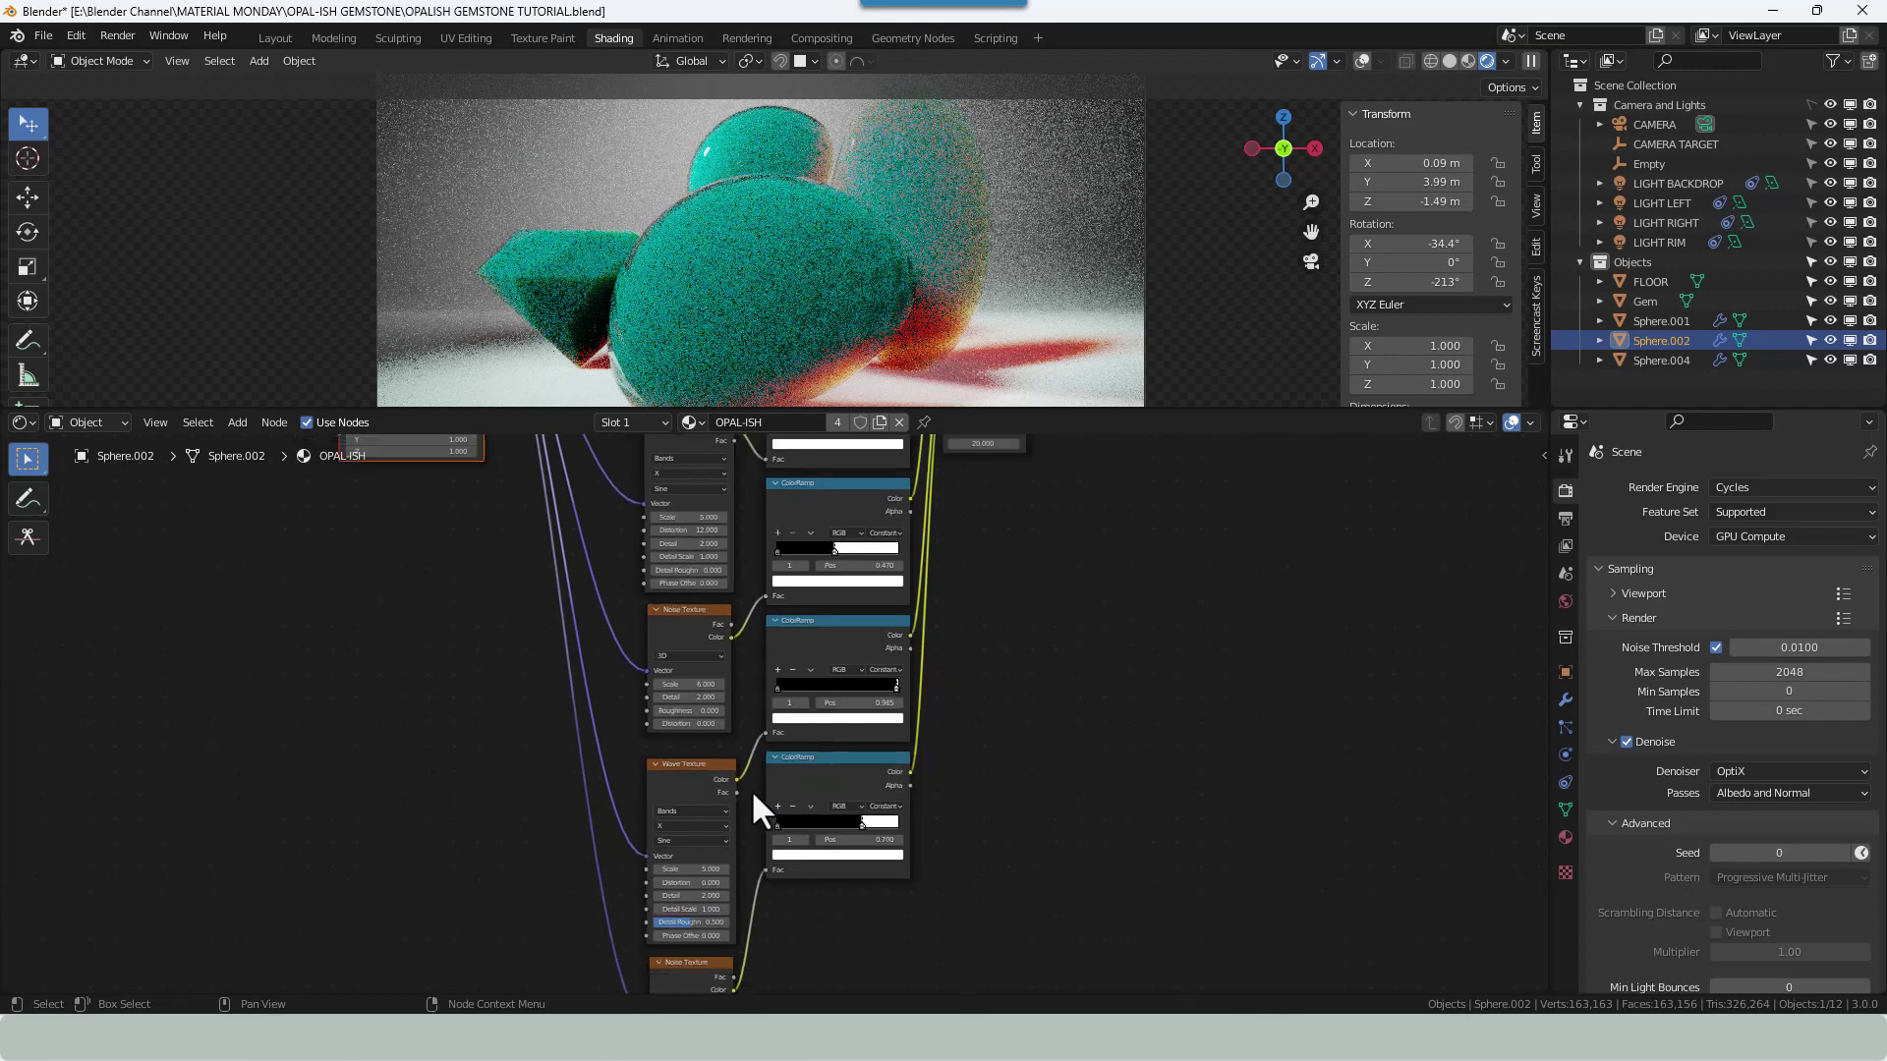
Set the third Wave Texture to scale 8, distortion 12 and detail roughness 0.
{"action": "scroll", "coordinate": [726, 865], "scroll_direction": "up", "scroll_amount": 2}
{"action": "middle_click_drag", "start_coordinate": [726, 871], "coordinate": [720, 616]}
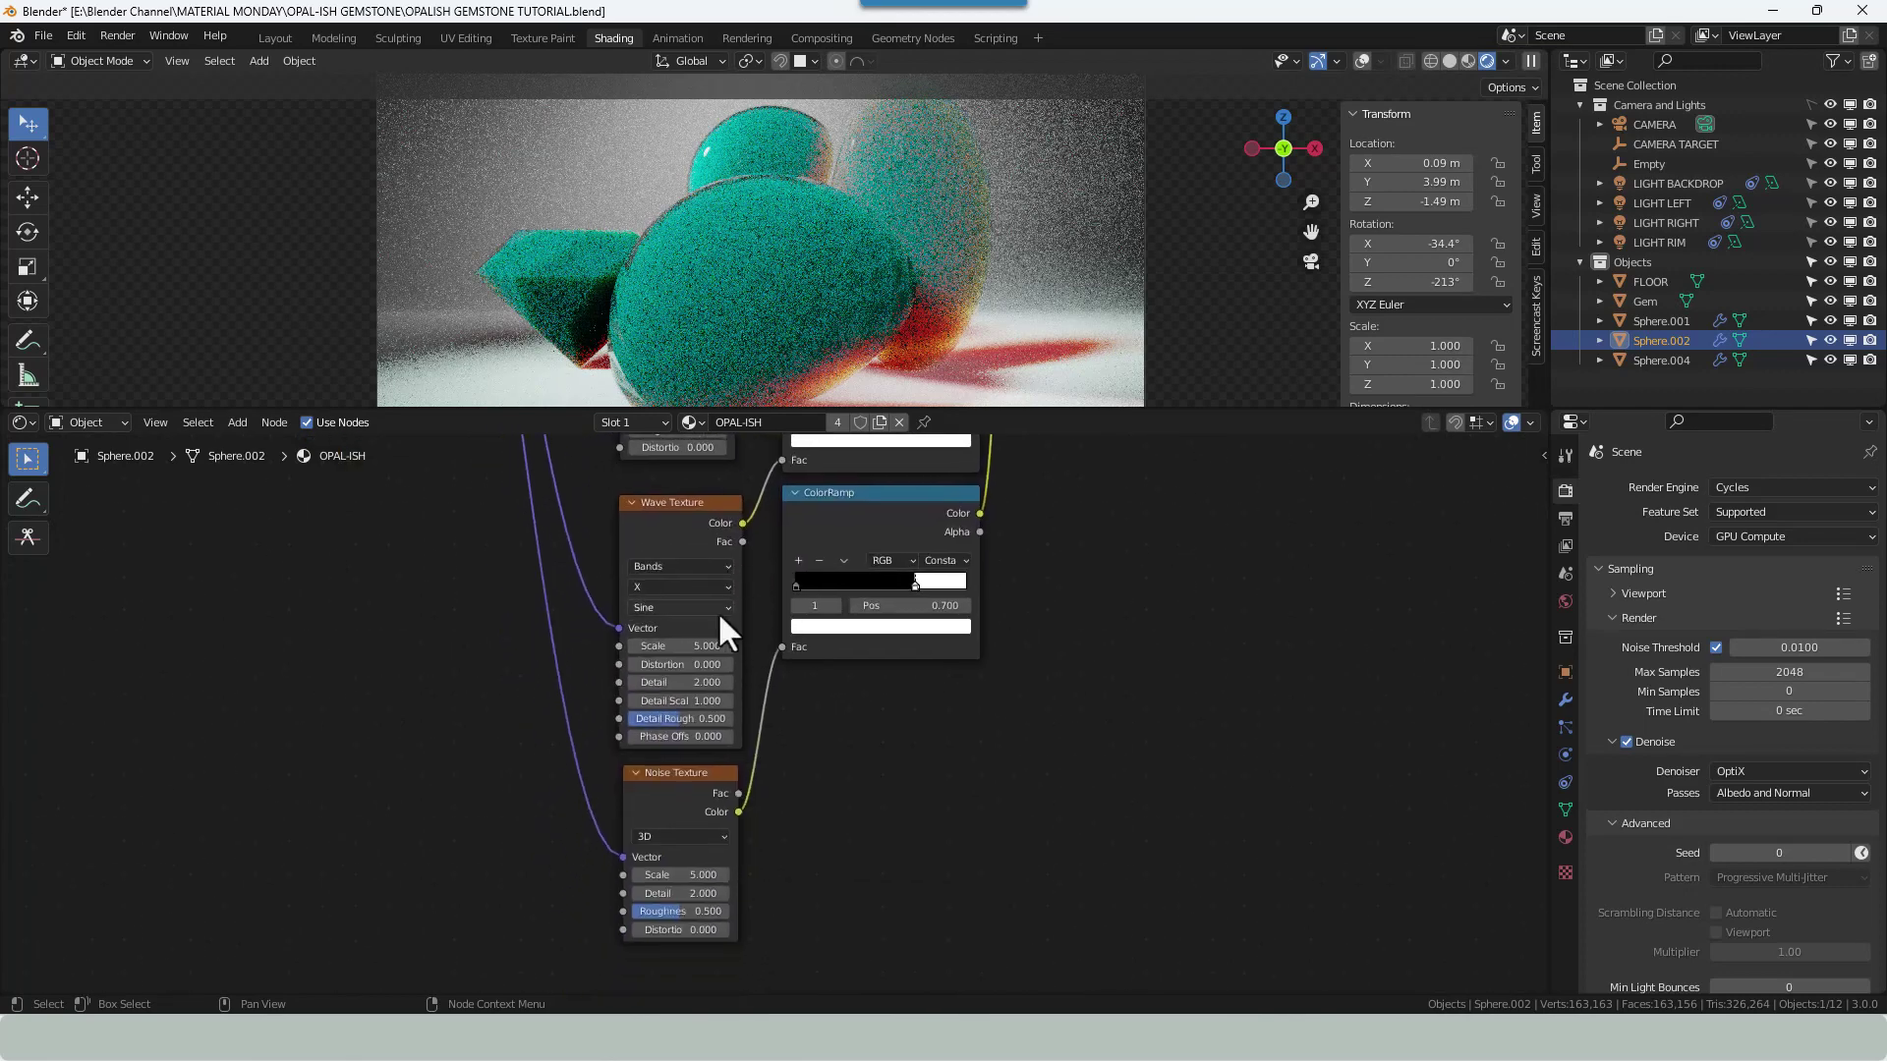
{"action": "left_click", "coordinate": [706, 646]}
{"action": "type", "text": "8"}
{"action": "key", "text": "Tab"}
{"action": "type", "text": "12"}
{"action": "key", "text": "Tab"}
{"action": "key", "text": "Tab"}
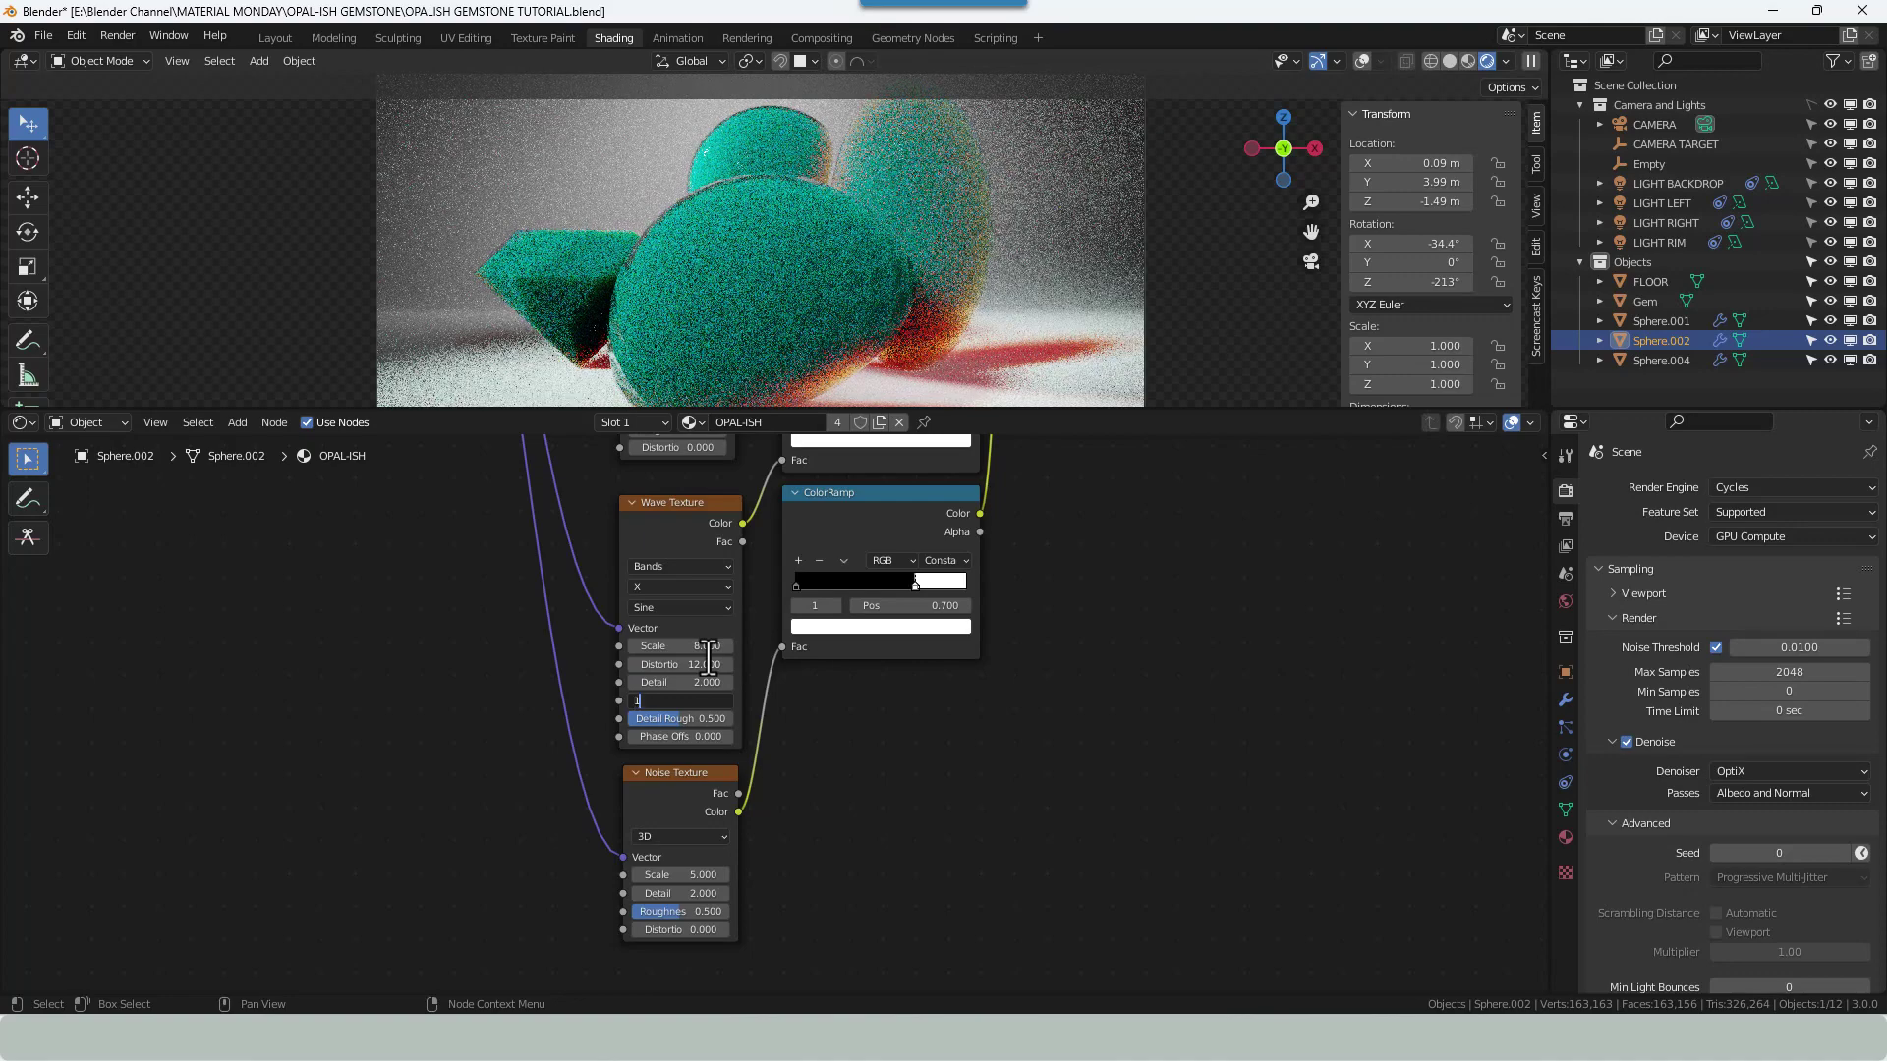
{"action": "key", "text": "Tab"}
{"action": "type", "text": "0"}
{"action": "key", "text": "Return"}
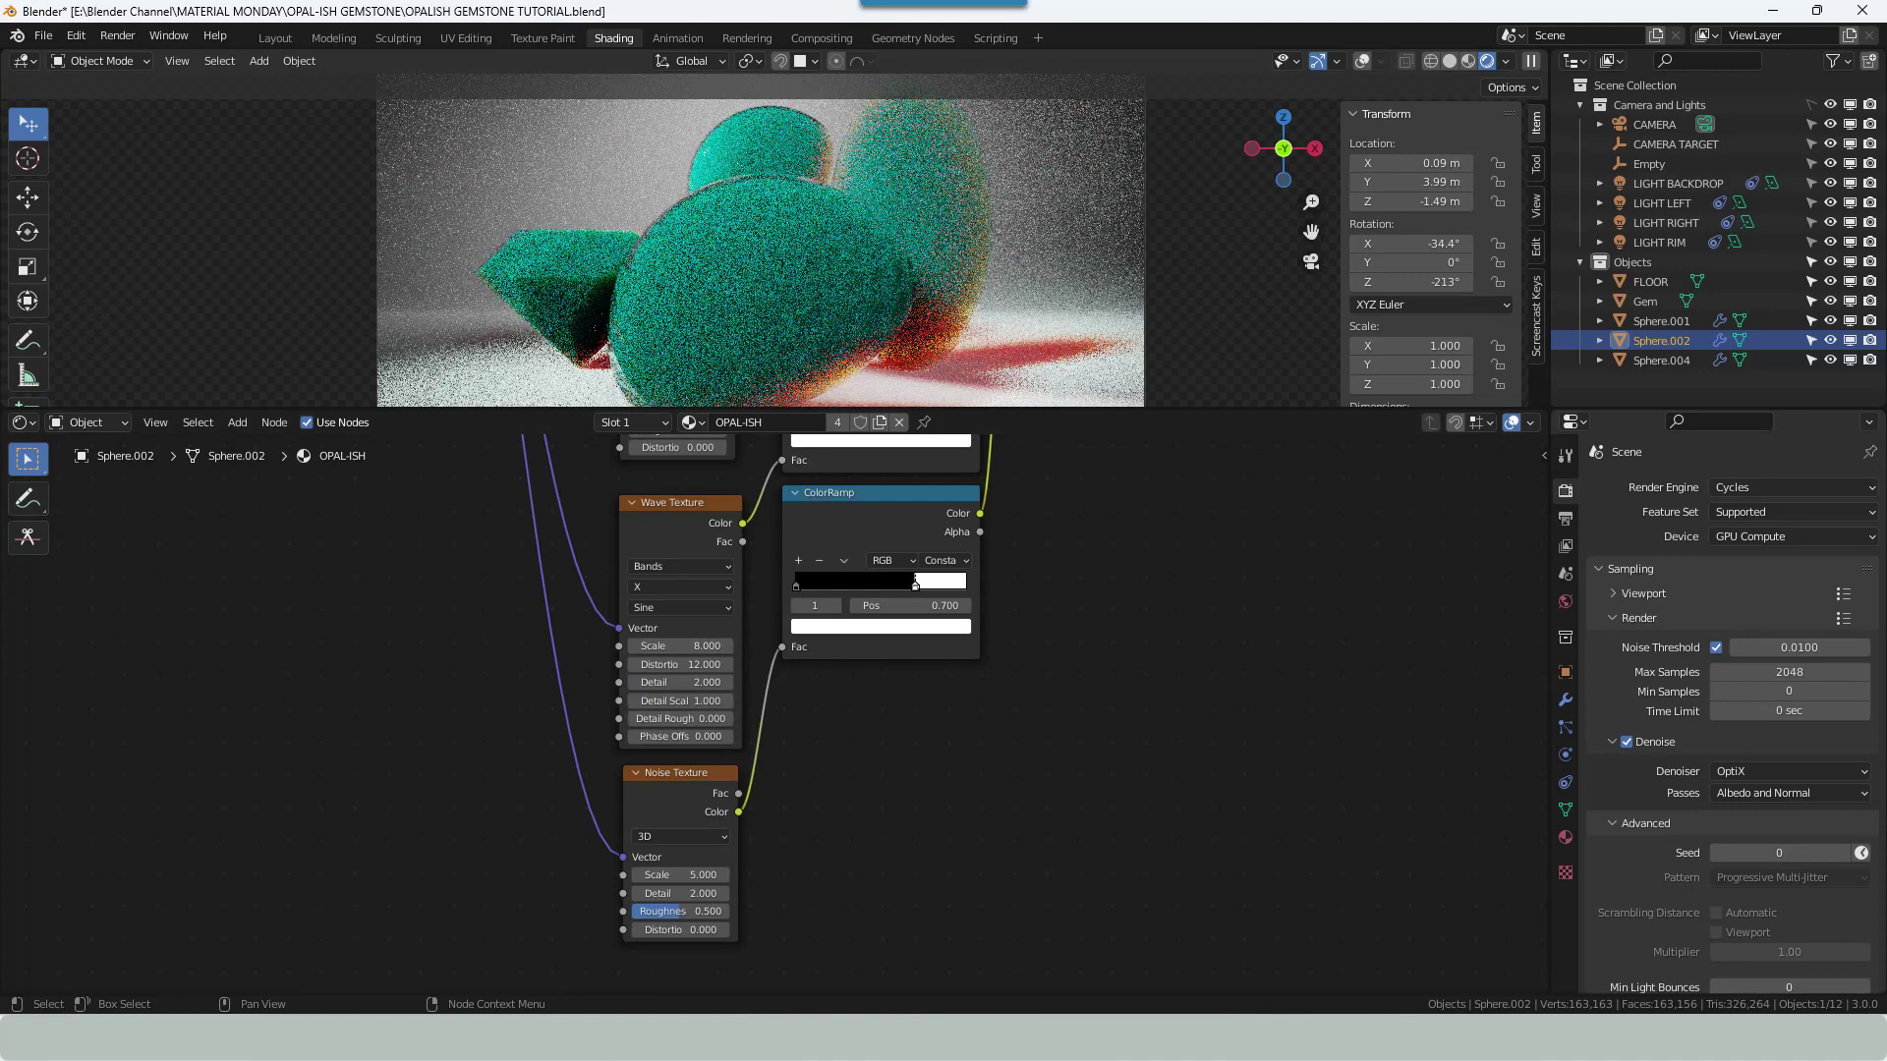
Set its Noise Texture to scale 6 and roughness 0.
{"action": "left_click", "coordinate": [697, 875]}
{"action": "type", "text": "6"}
{"action": "key", "text": "Tab"}
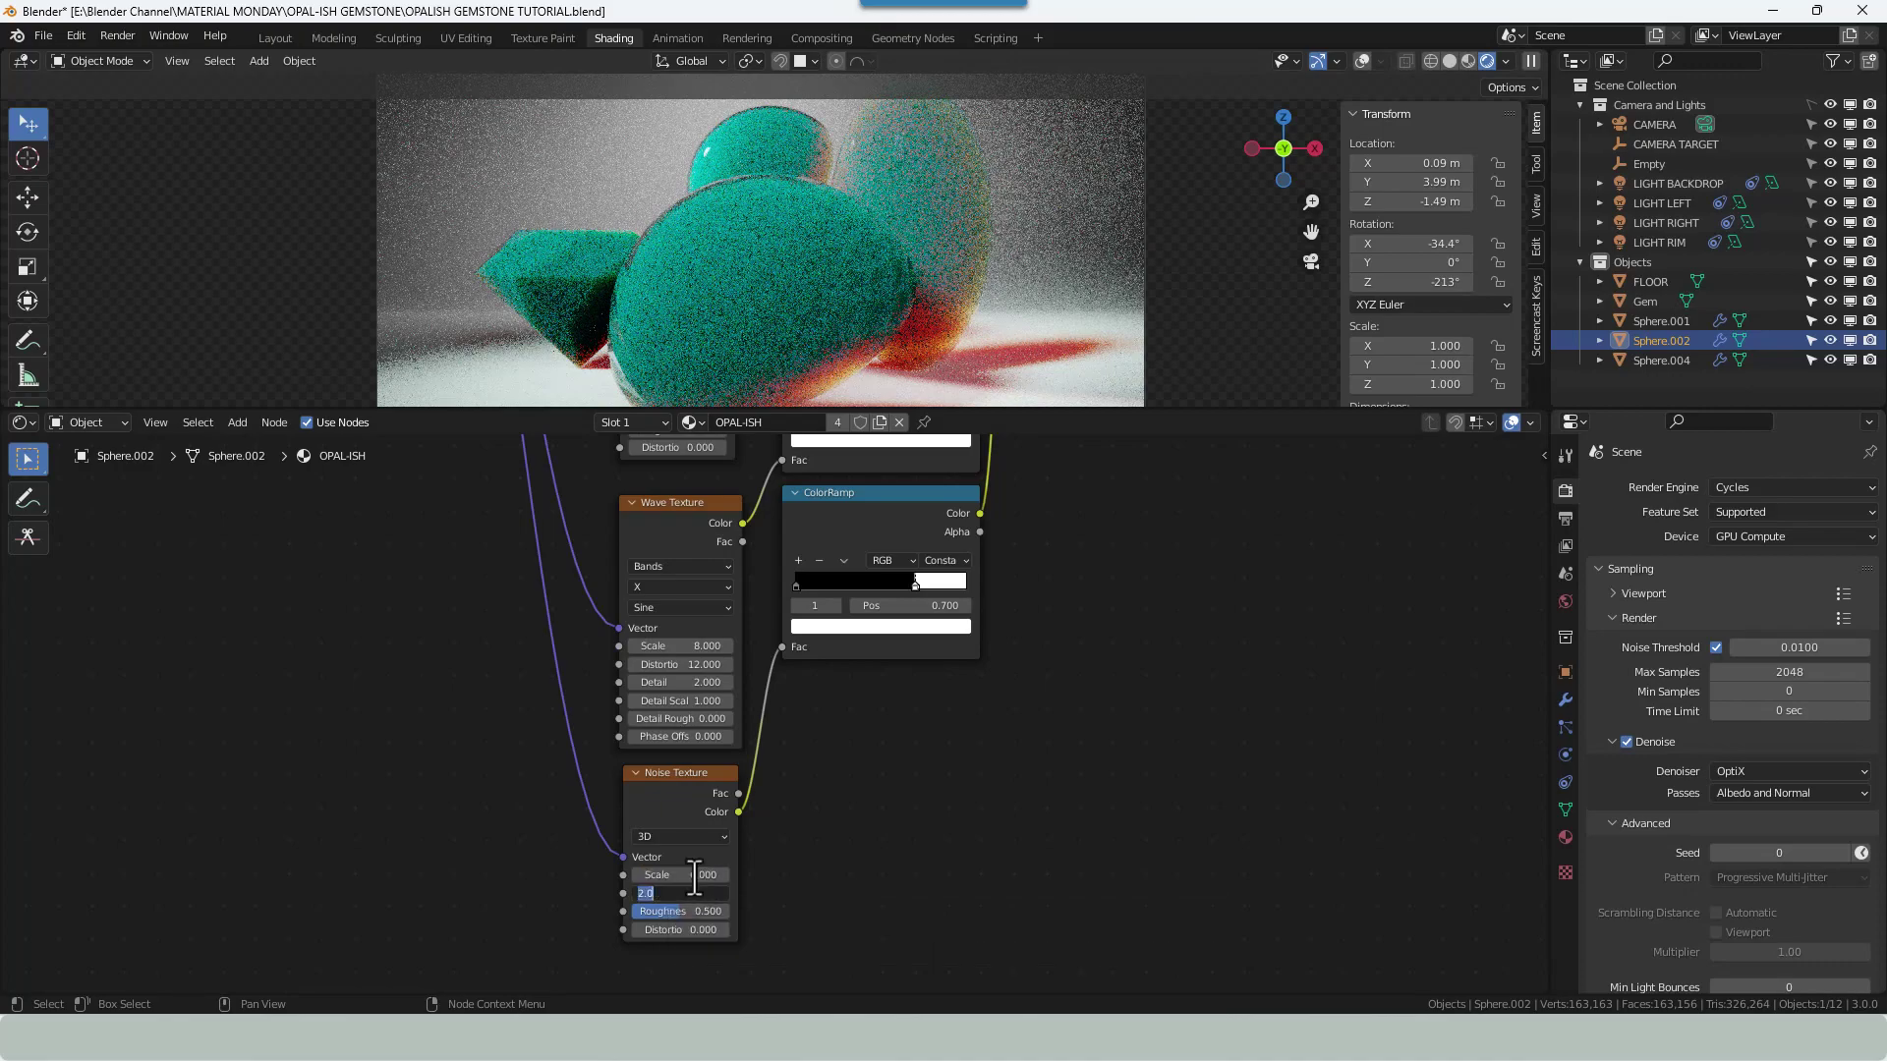
{"action": "type", "text": "0"}
{"action": "key", "text": "Return"}
{"action": "scroll", "coordinate": [887, 749], "scroll_direction": "down", "scroll_amount": 4}
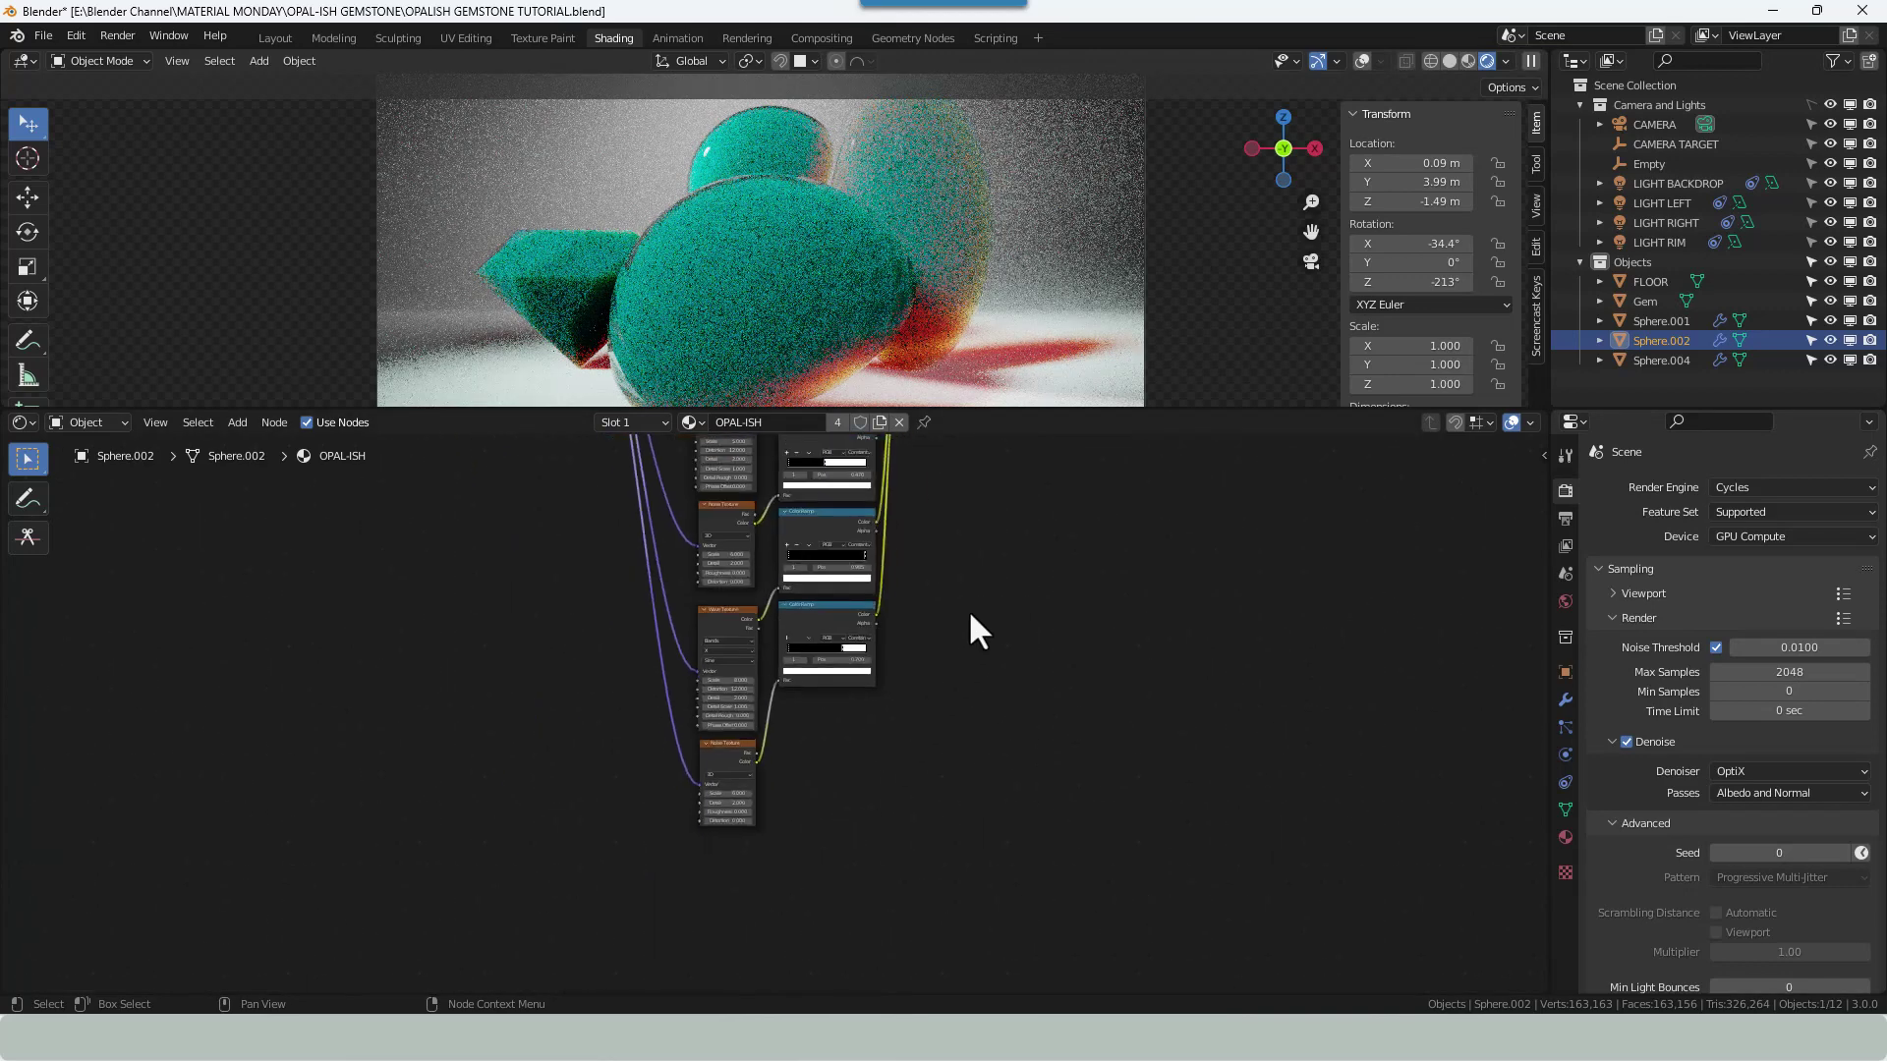
Connect the Texture Coordinate's Generated output to the Mapping node's Vector input, replacing UV.
{"action": "middle_click_drag", "start_coordinate": [970, 615], "coordinate": [933, 754]}
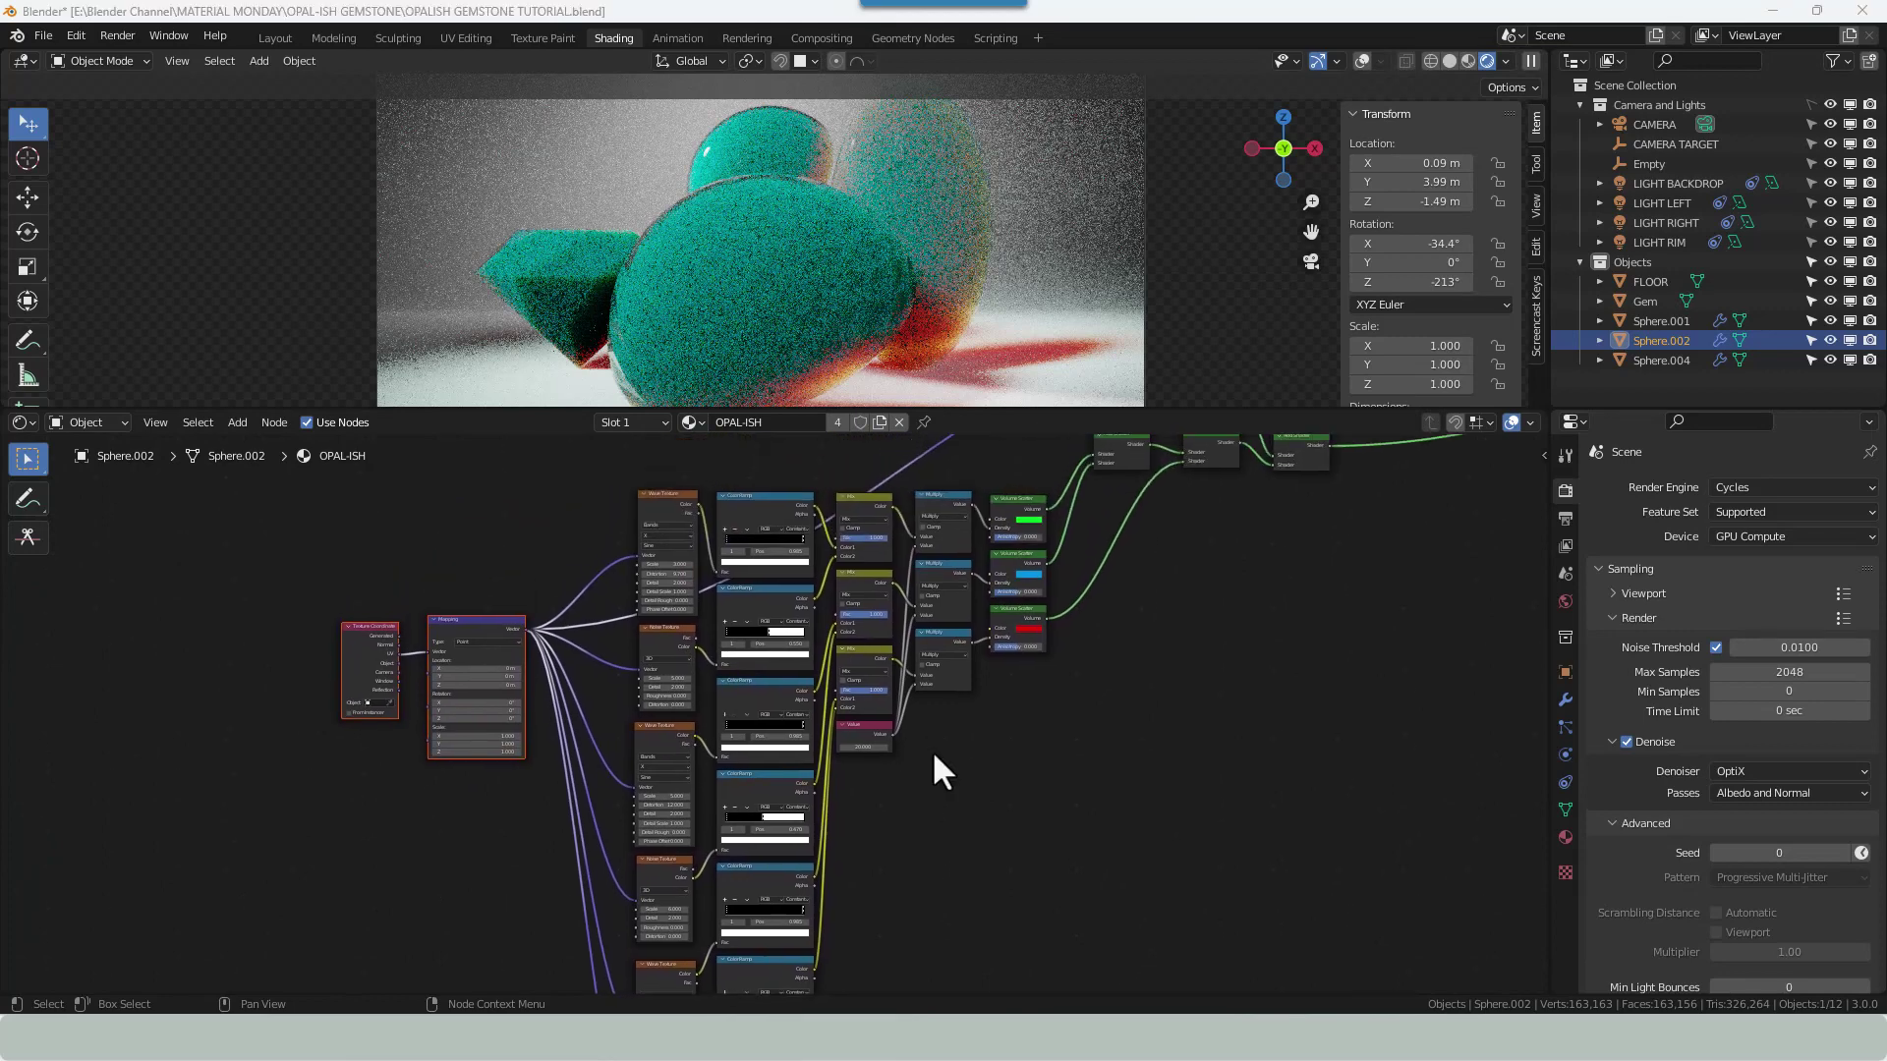
{"action": "scroll", "coordinate": [1134, 662], "scroll_direction": "up", "scroll_amount": 1}
{"action": "middle_click_drag", "start_coordinate": [1135, 663], "coordinate": [938, 856]}
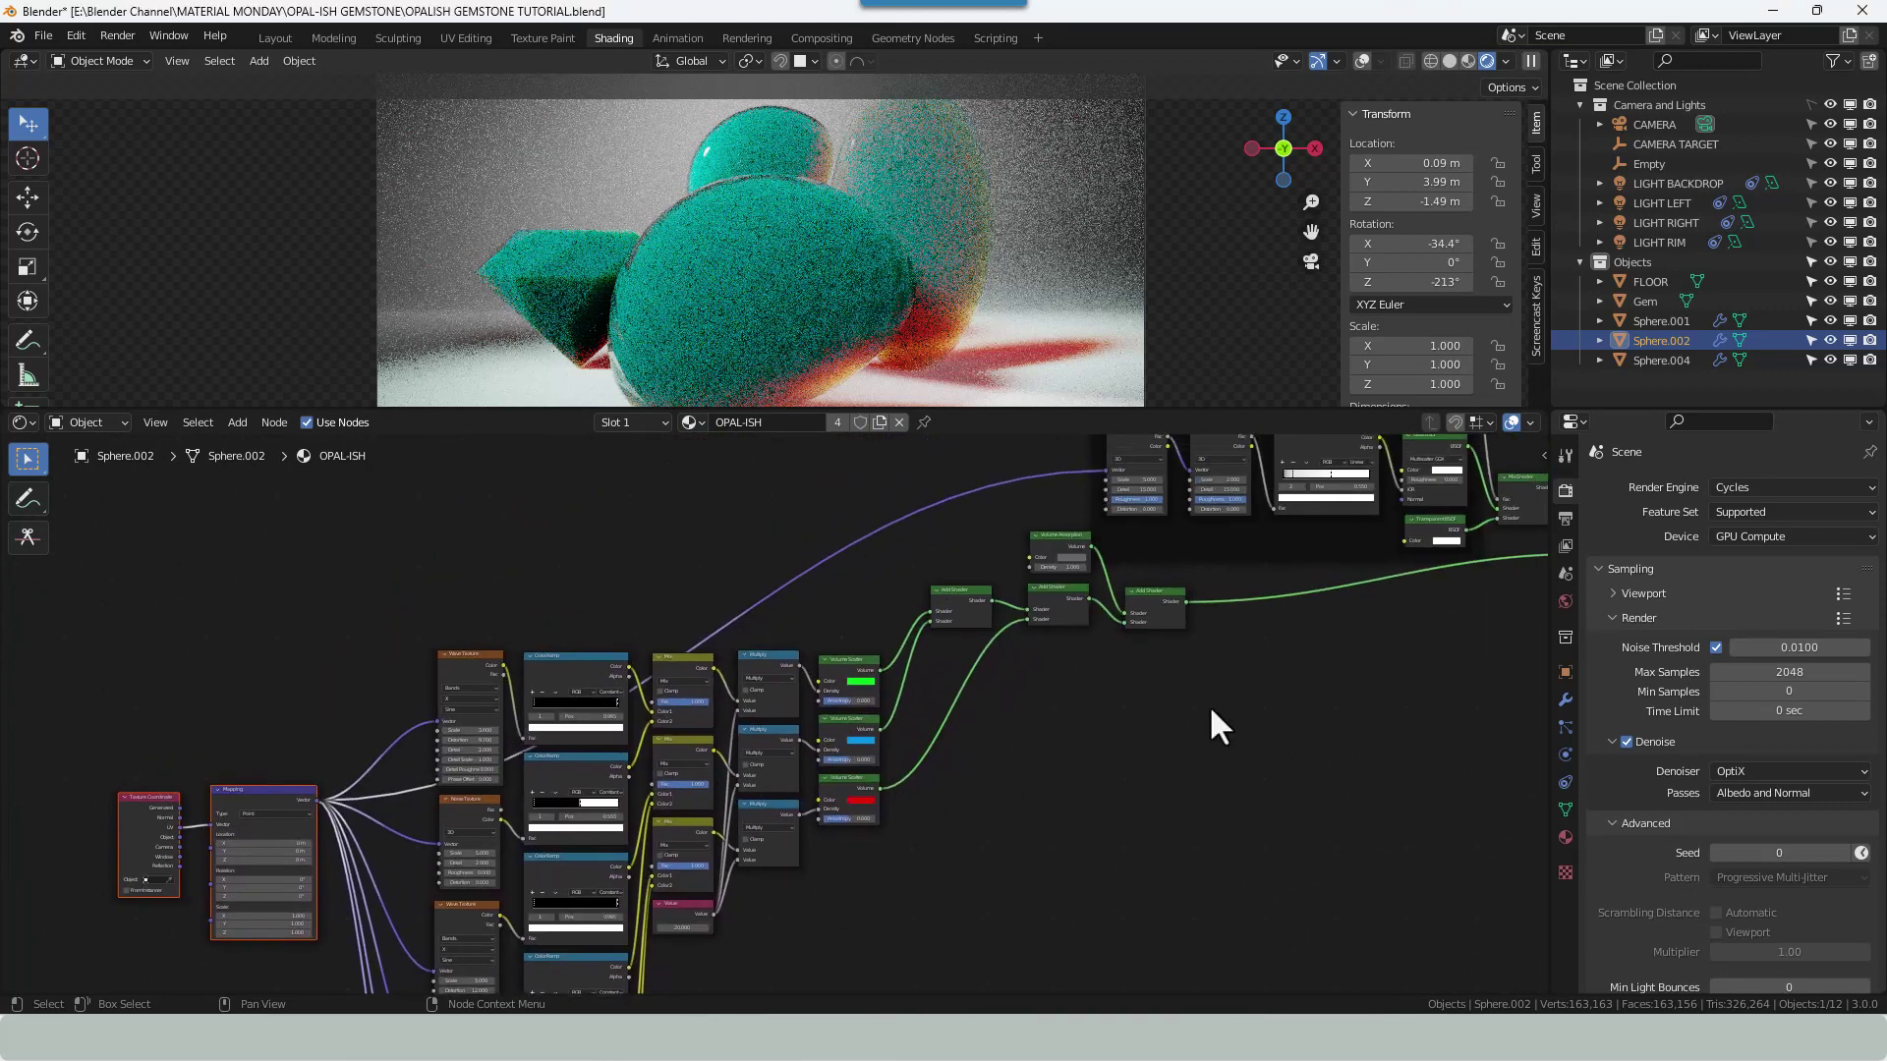
{"action": "middle_click_drag", "start_coordinate": [1106, 723], "coordinate": [980, 778]}
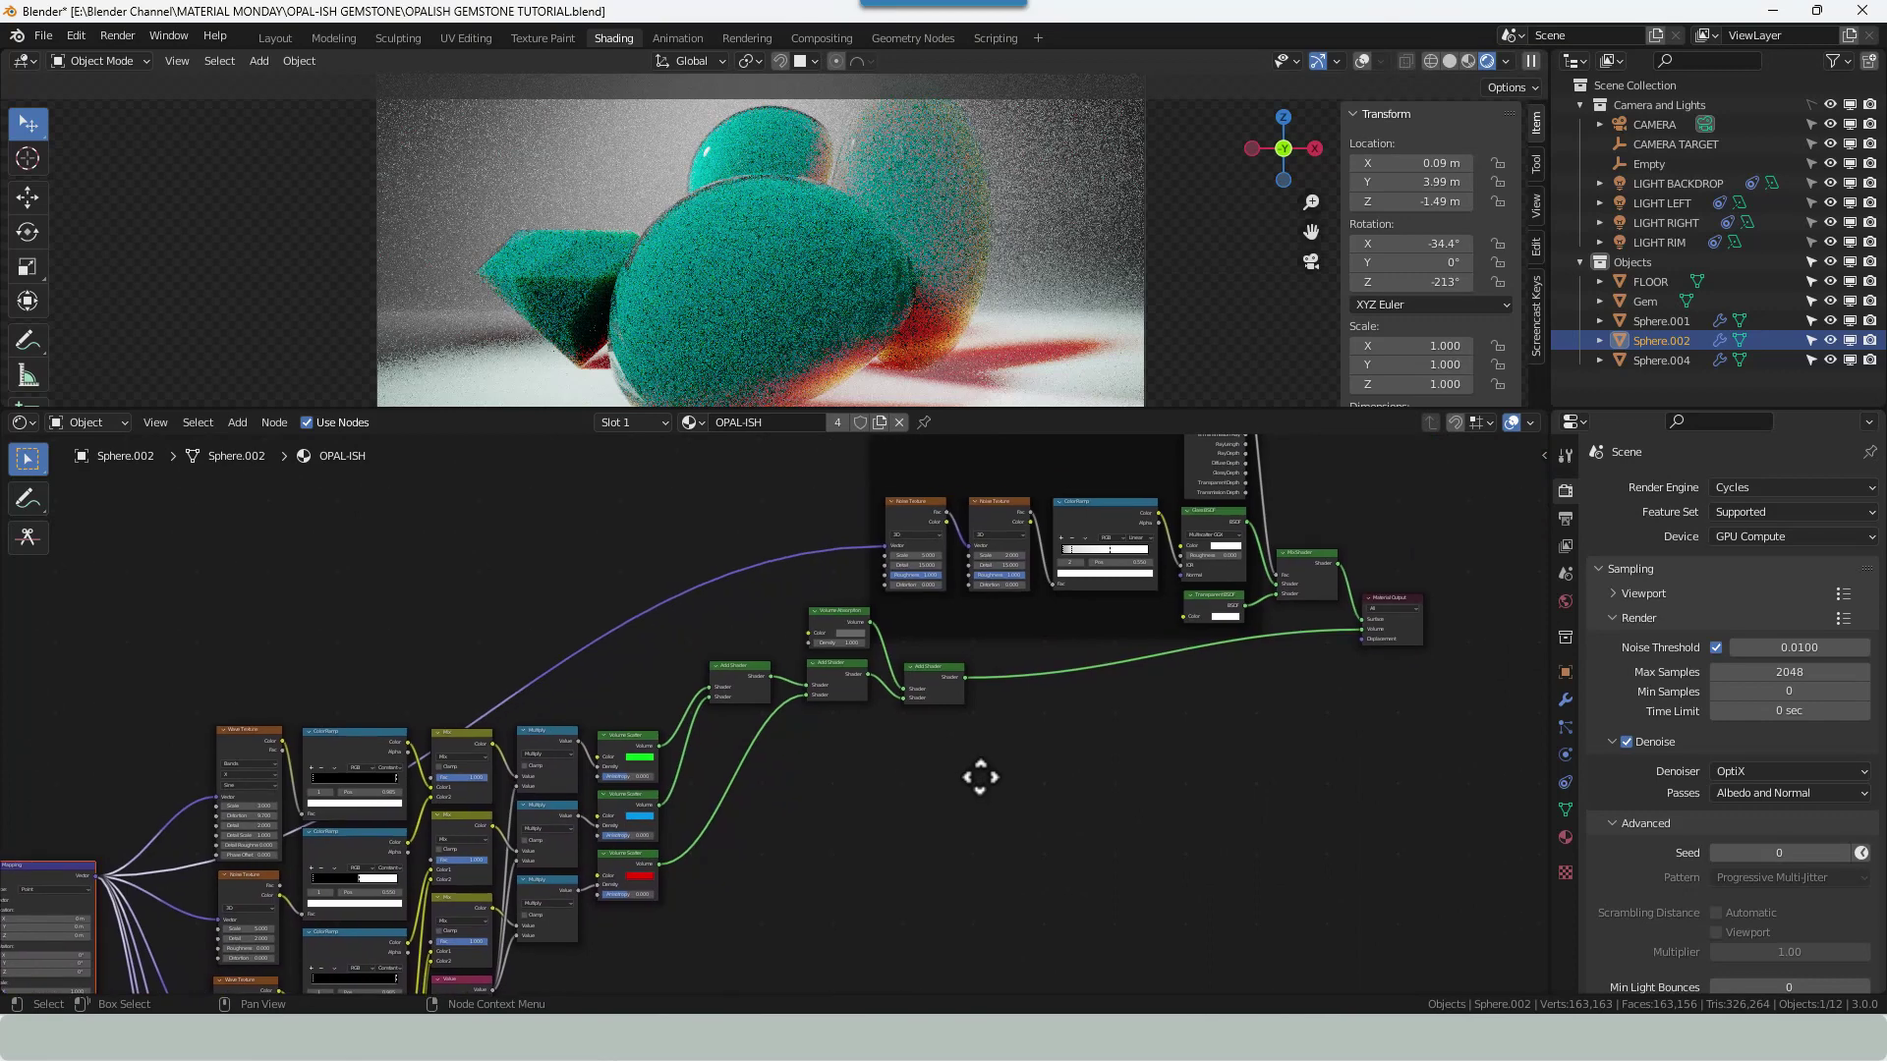
{"action": "scroll", "coordinate": [708, 886], "scroll_direction": "down", "scroll_amount": 2}
{"action": "middle_click_drag", "start_coordinate": [707, 886], "coordinate": [1023, 725]}
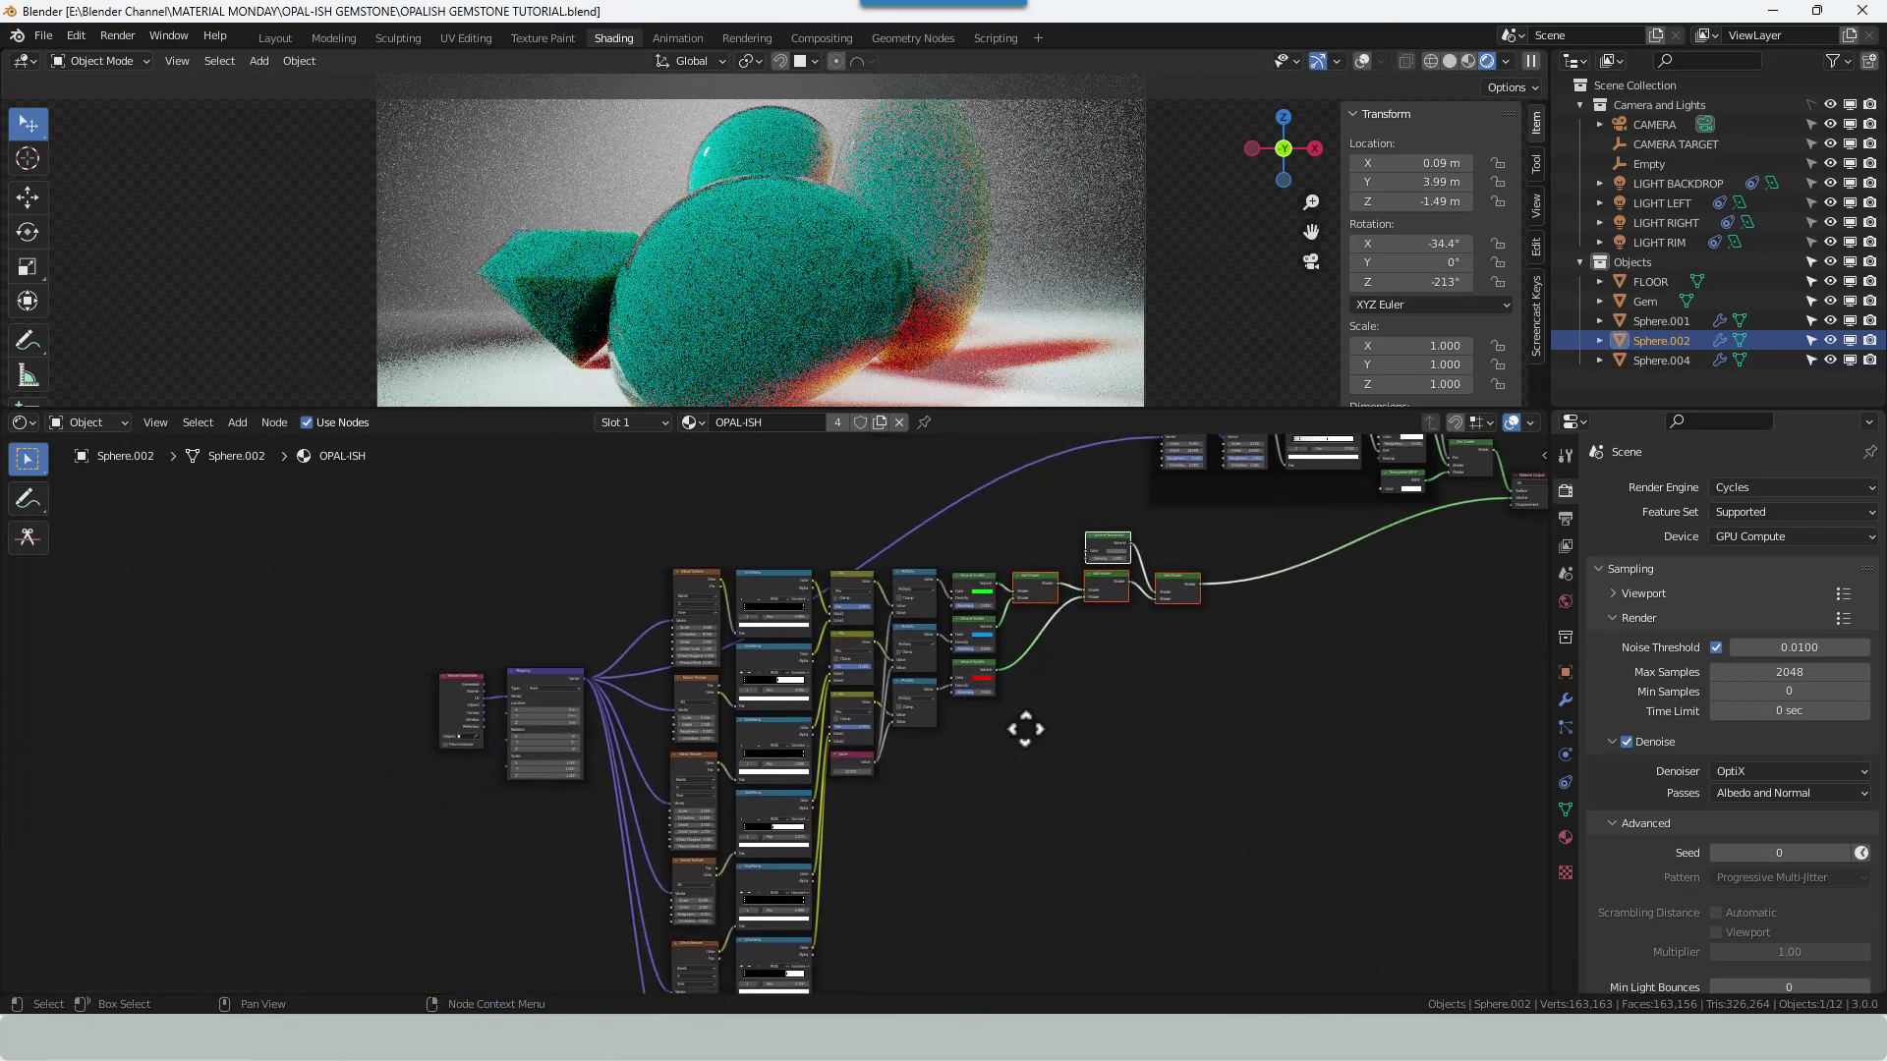
{"action": "scroll", "coordinate": [573, 865], "scroll_direction": "up", "scroll_amount": 3}
{"action": "scroll", "coordinate": [576, 851], "scroll_direction": "up", "scroll_amount": 2}
{"action": "middle_click_drag", "start_coordinate": [575, 851], "coordinate": [417, 693]}
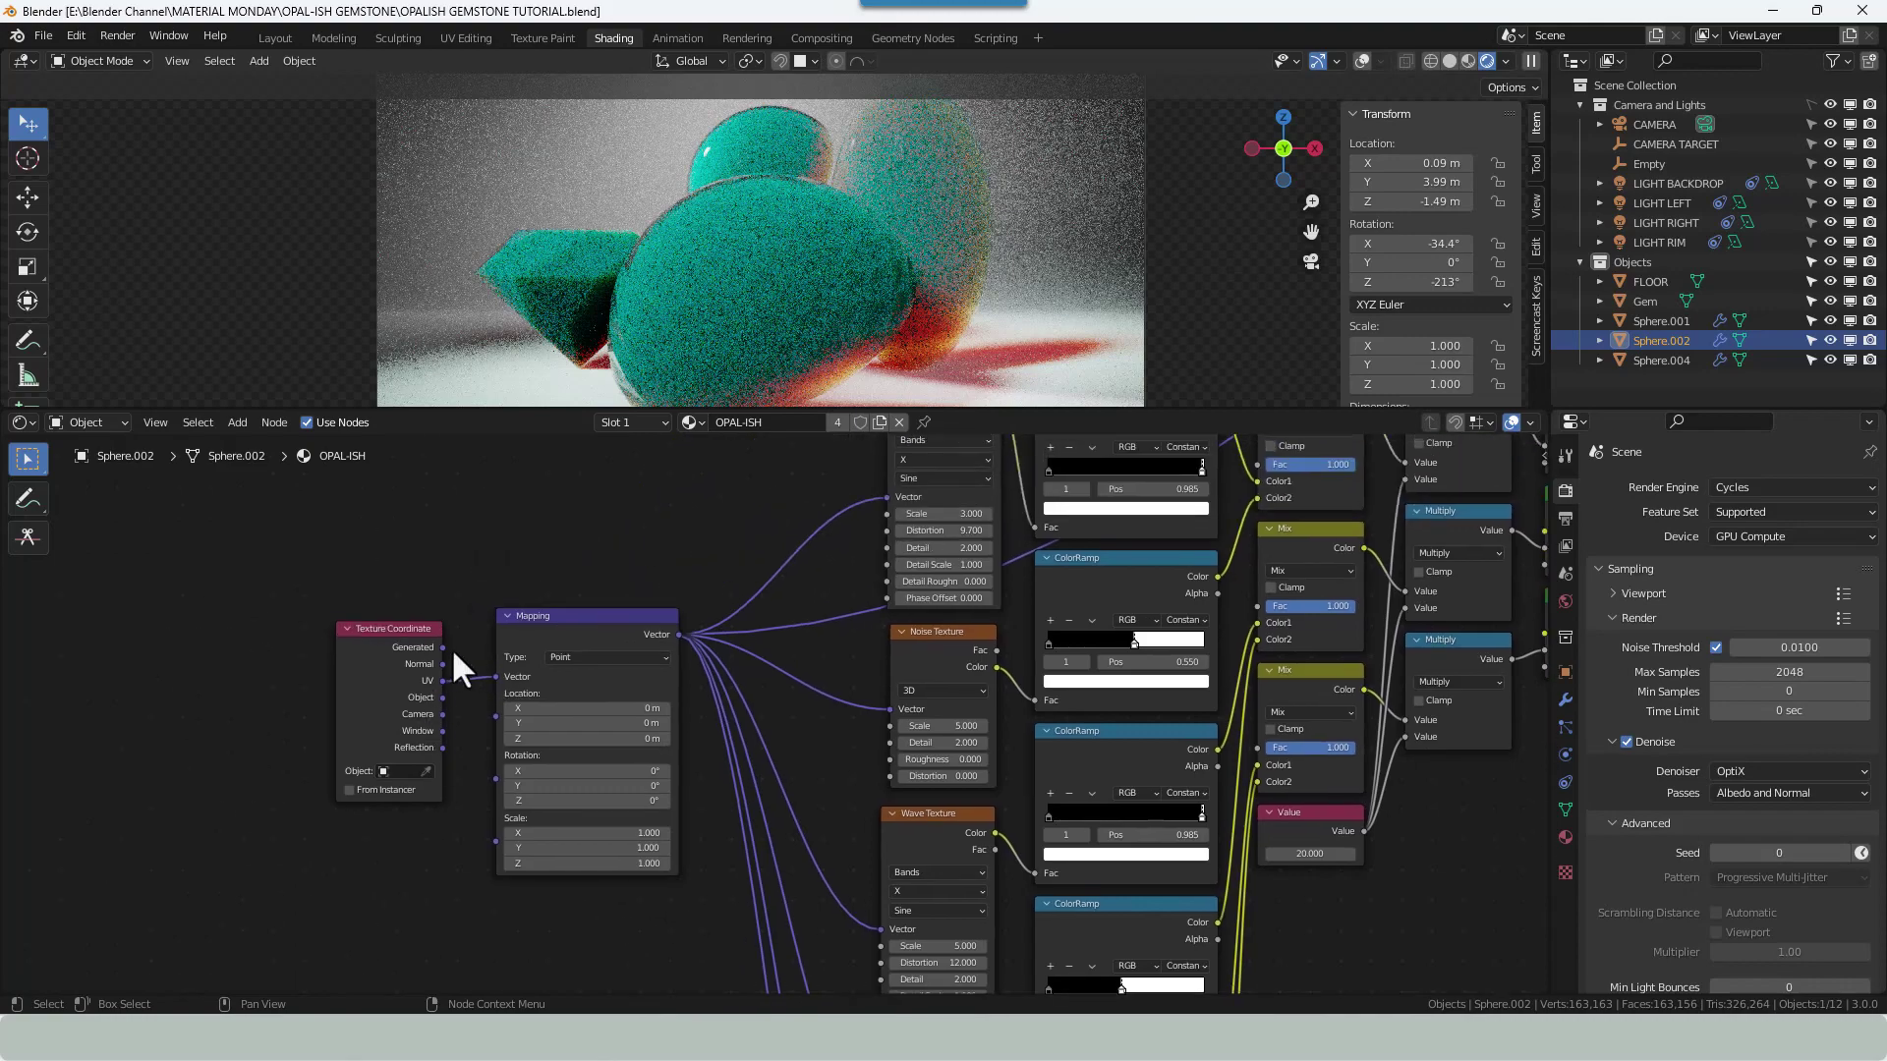
{"action": "left_click_drag", "start_coordinate": [443, 646], "coordinate": [497, 676]}
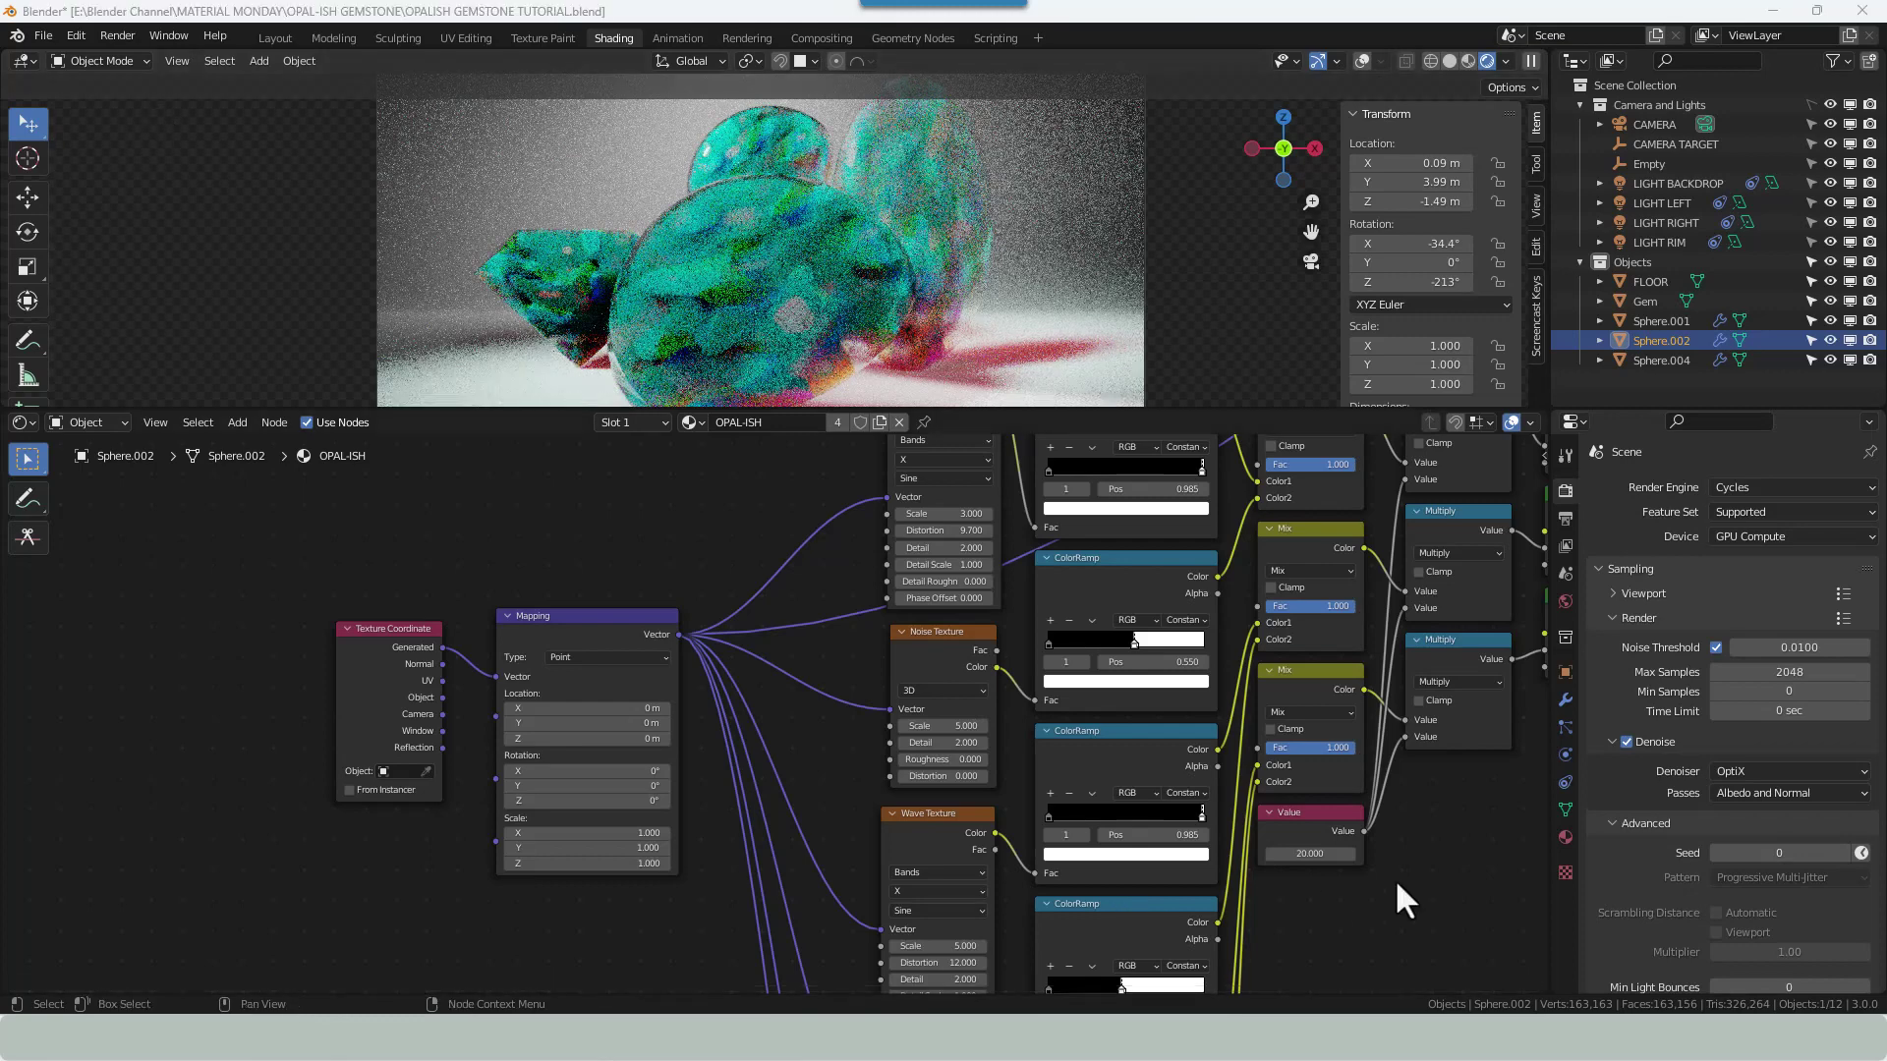
{"action": "scroll", "coordinate": [1376, 870], "scroll_direction": "down", "scroll_amount": 3}
{"action": "middle_click_drag", "start_coordinate": [1264, 812], "coordinate": [1040, 794]}
{"action": "scroll", "coordinate": [1039, 799], "scroll_direction": "up", "scroll_amount": 3}
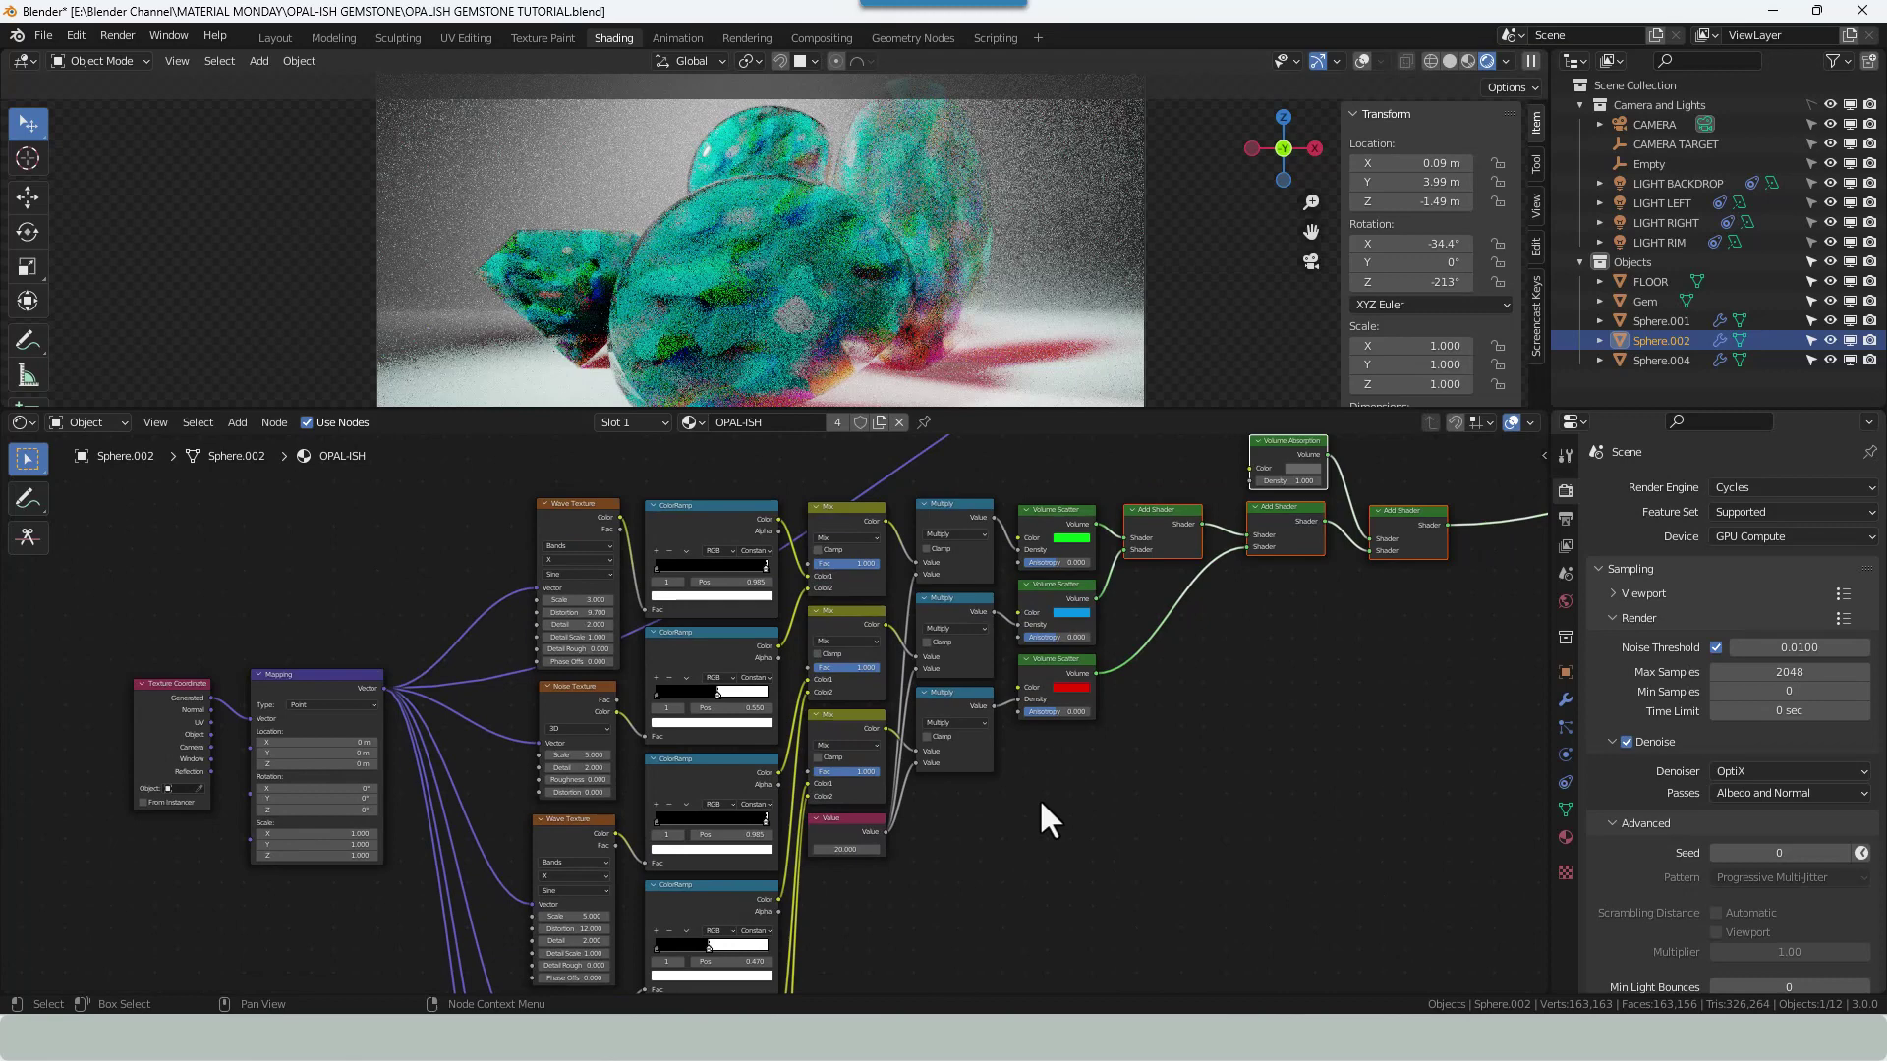
Frame the whole OPAL-ISH node tree and start the final image render from the Render menu.
{"action": "middle_click_drag", "start_coordinate": [1047, 889], "coordinate": [914, 880]}
{"action": "scroll", "coordinate": [1051, 772], "scroll_direction": "down", "scroll_amount": 3}
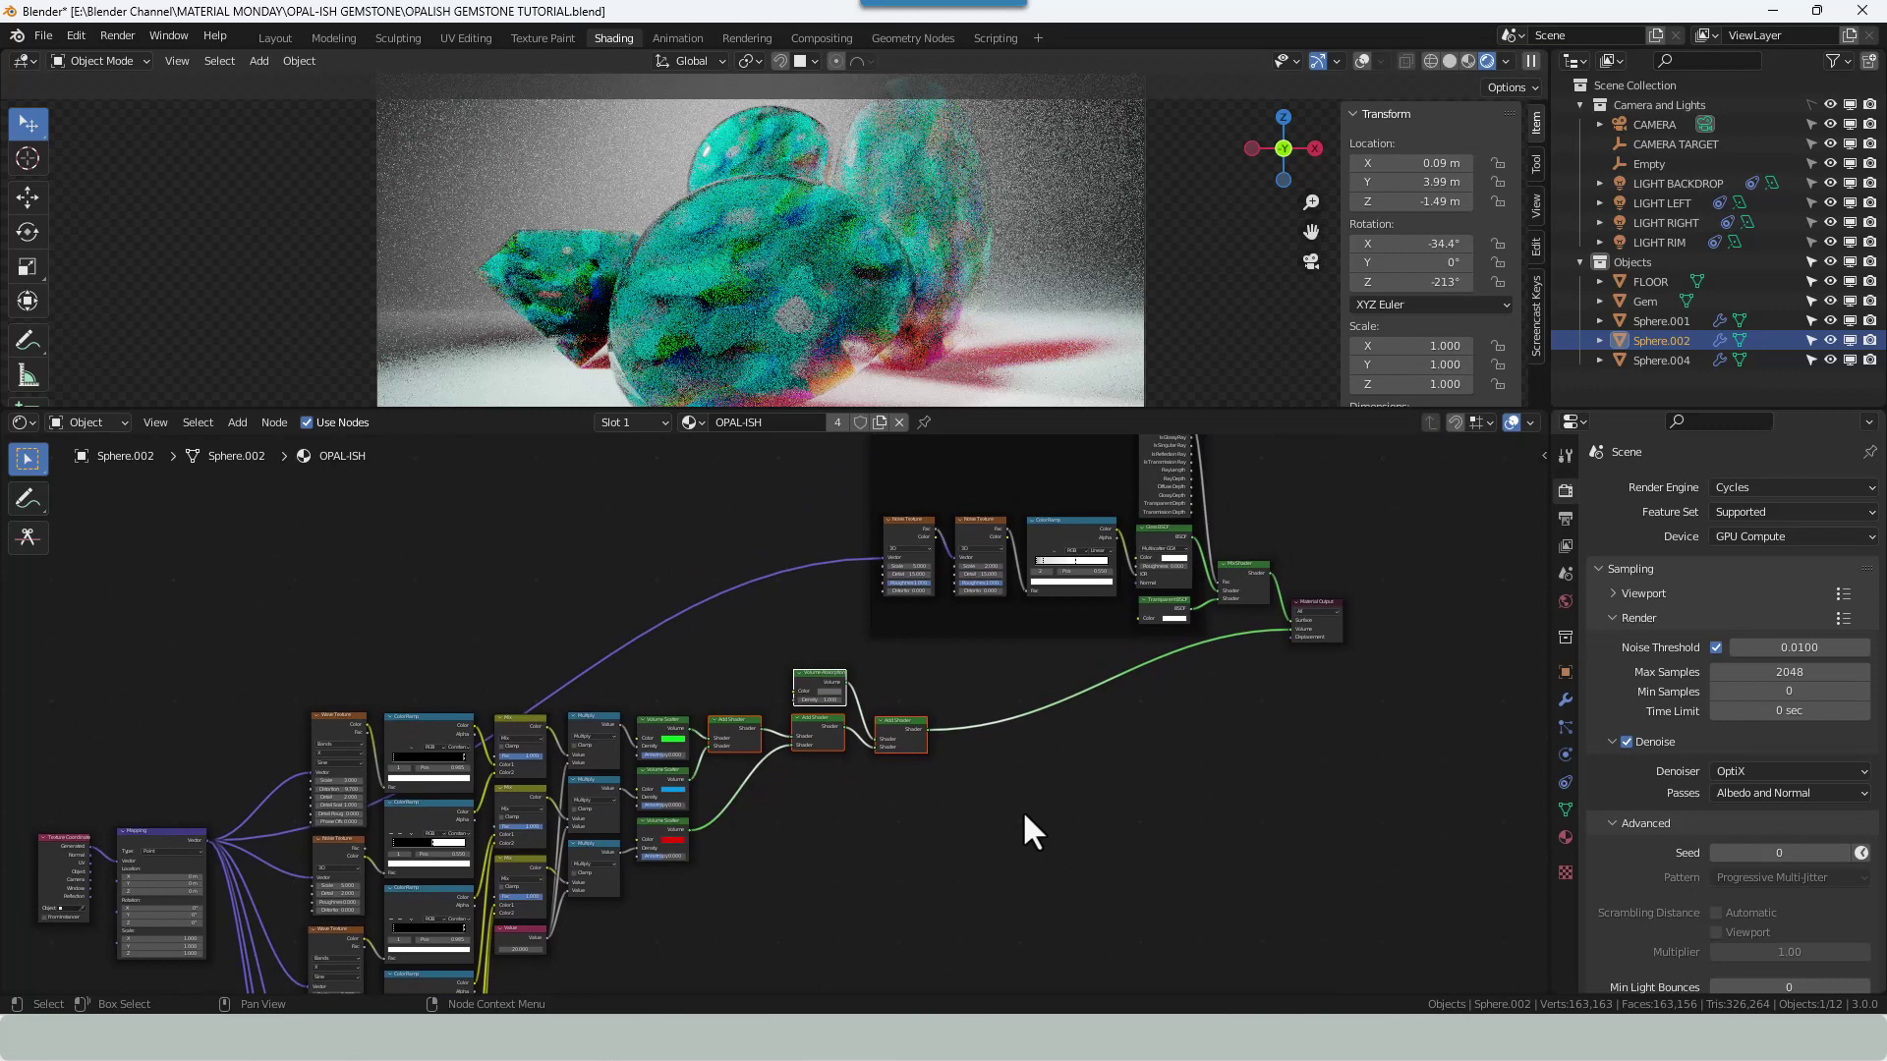
{"action": "scroll", "coordinate": [1022, 819], "scroll_direction": "down", "scroll_amount": 2}
{"action": "middle_click_drag", "start_coordinate": [1017, 821], "coordinate": [1200, 676]}
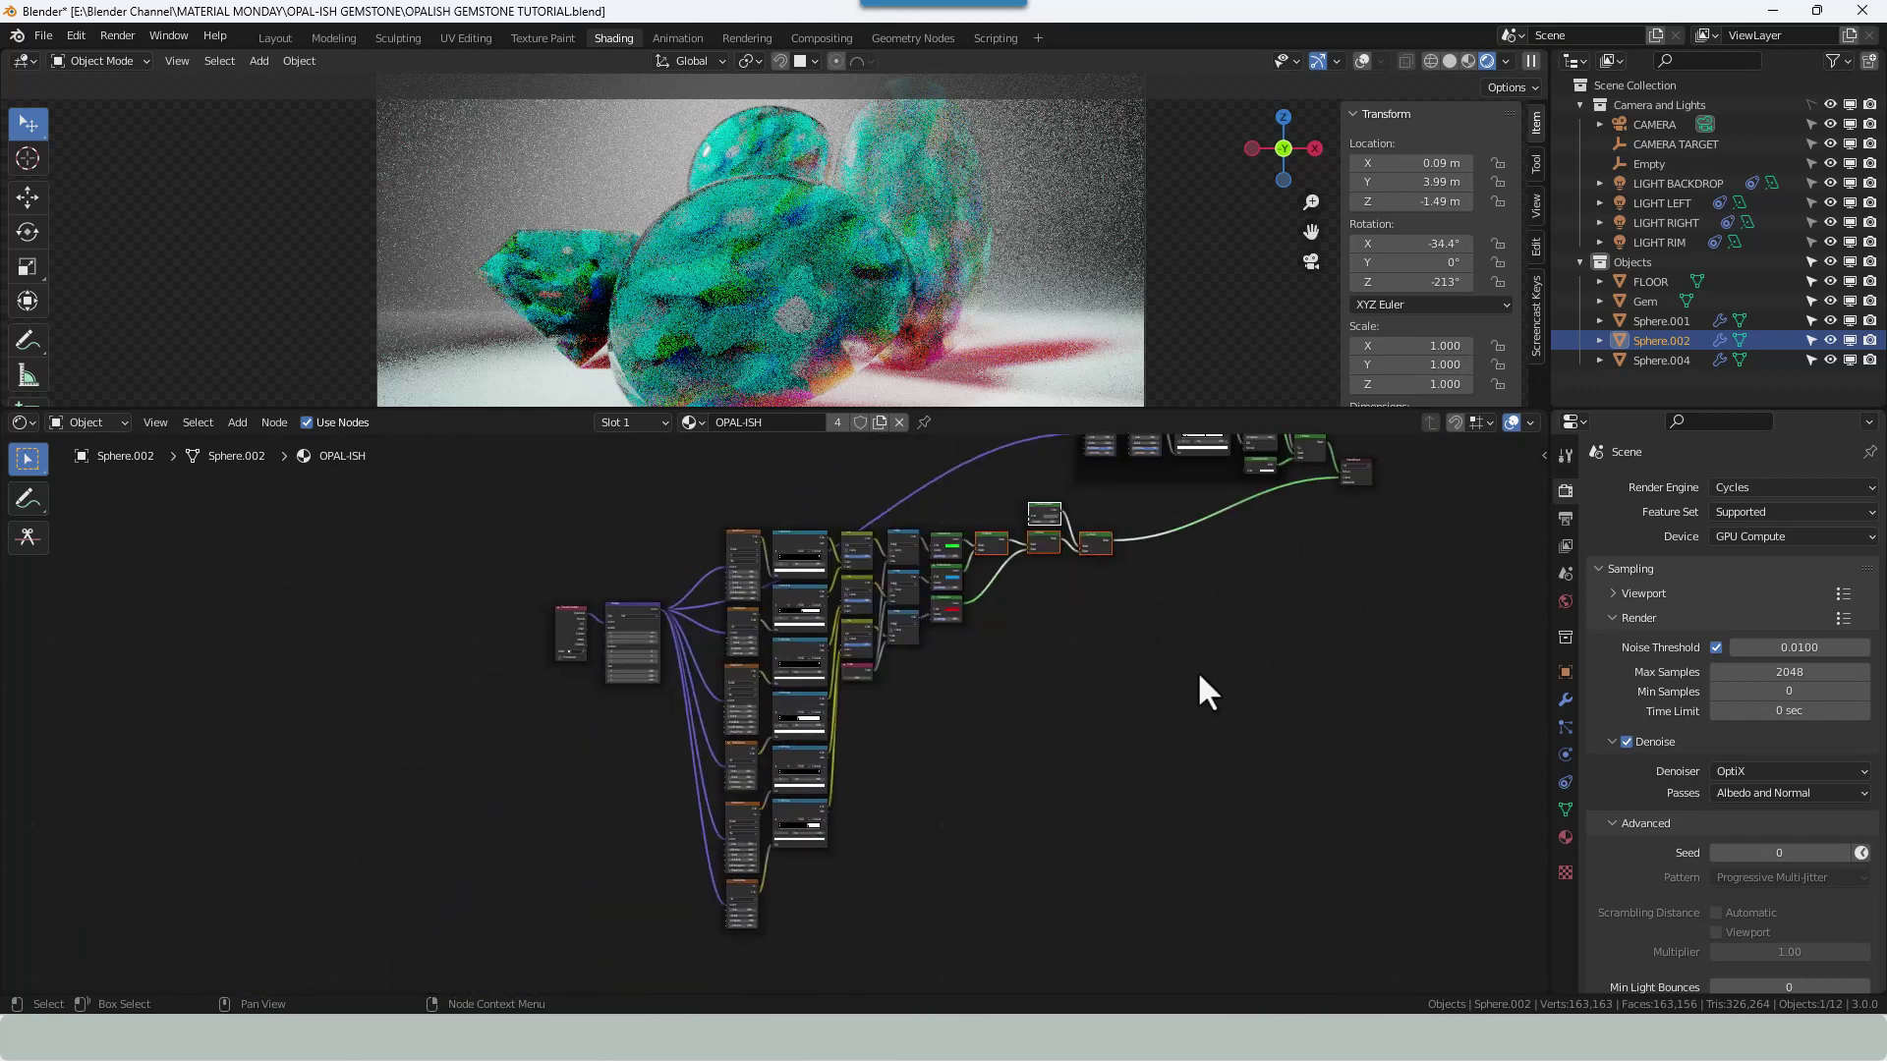
{"action": "left_click", "coordinate": [116, 37]}
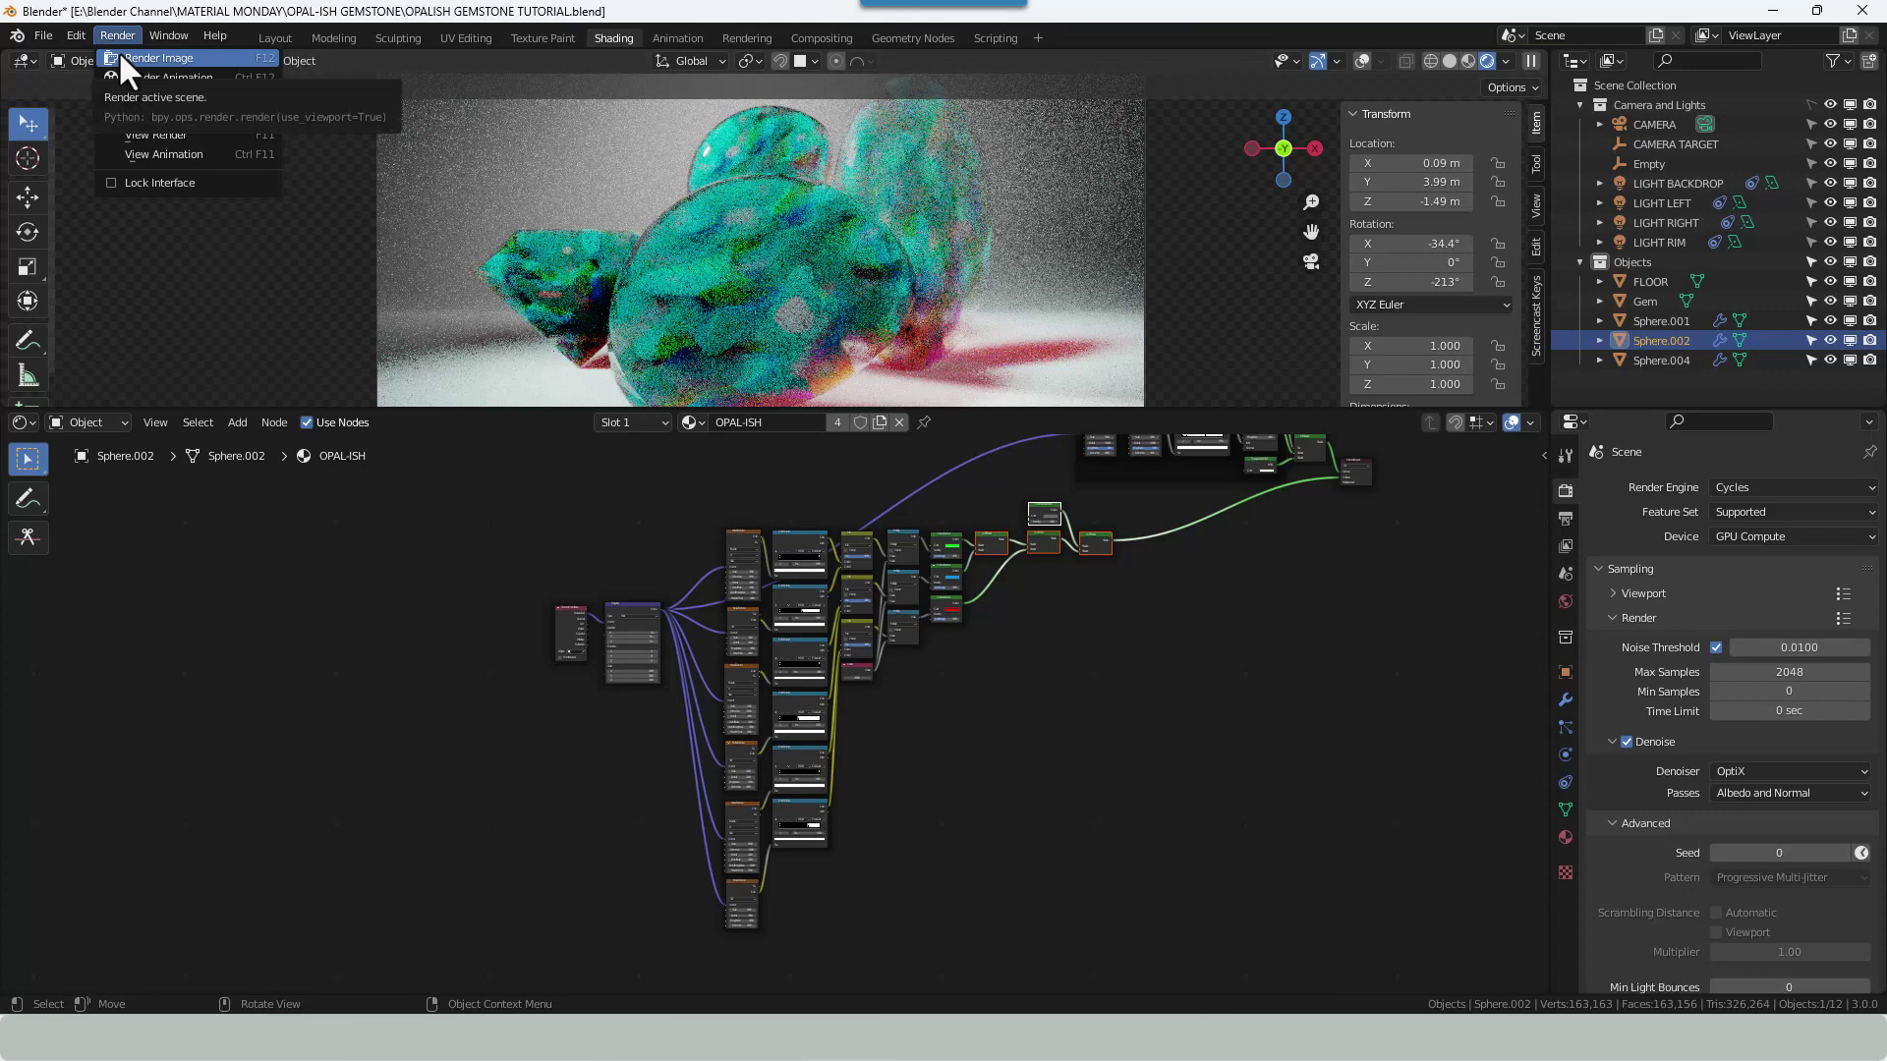